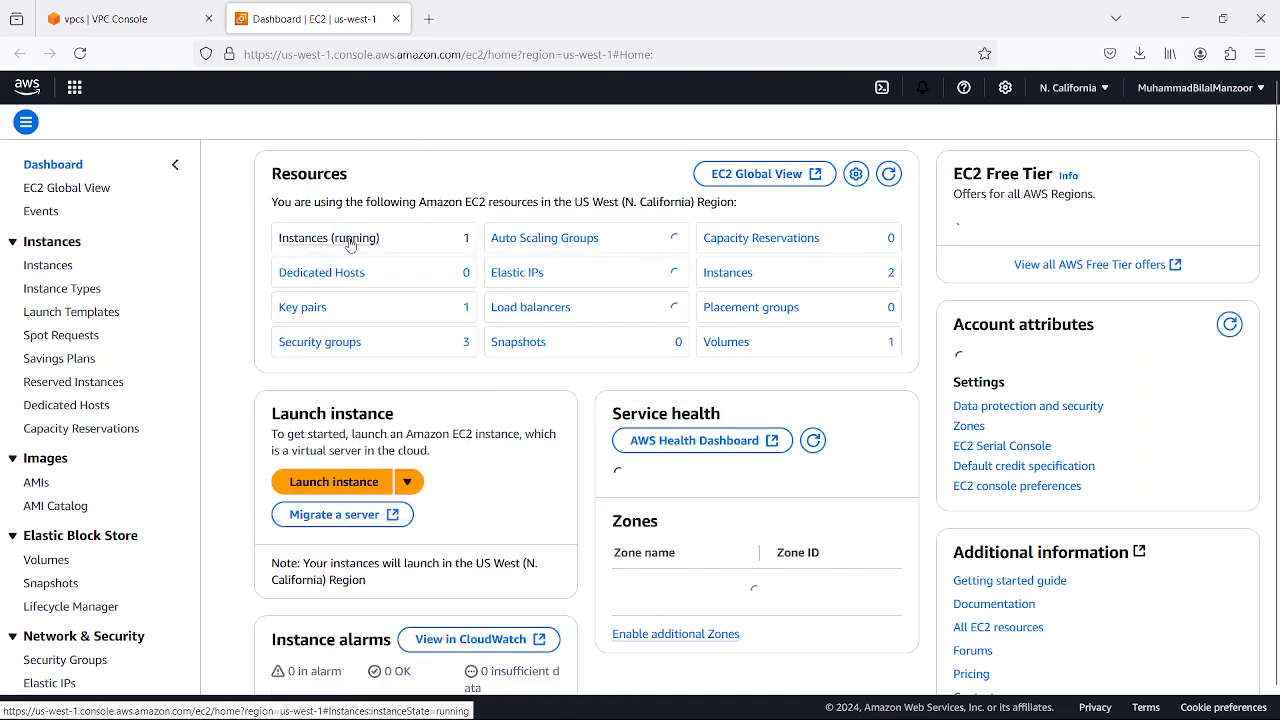
Open the running EC2 instances list, check the VPC console's region, and clear the instance state filter to show all instances
click(349, 242)
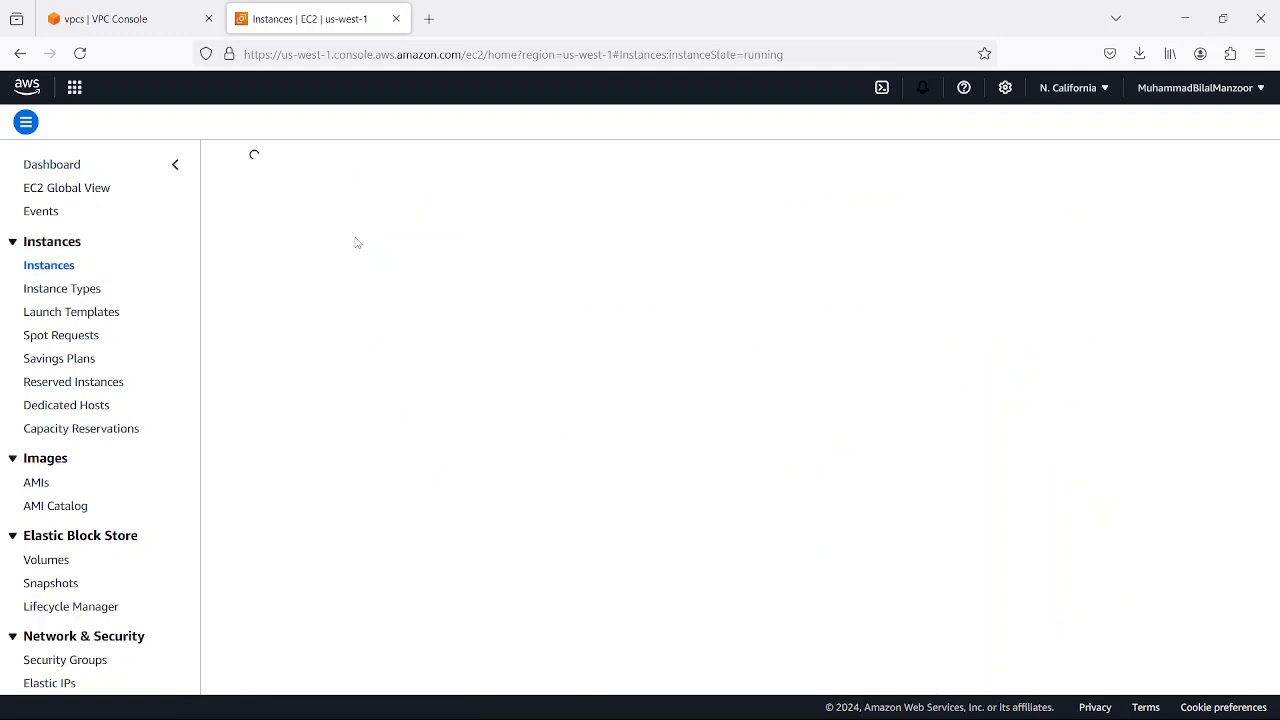
click(164, 24)
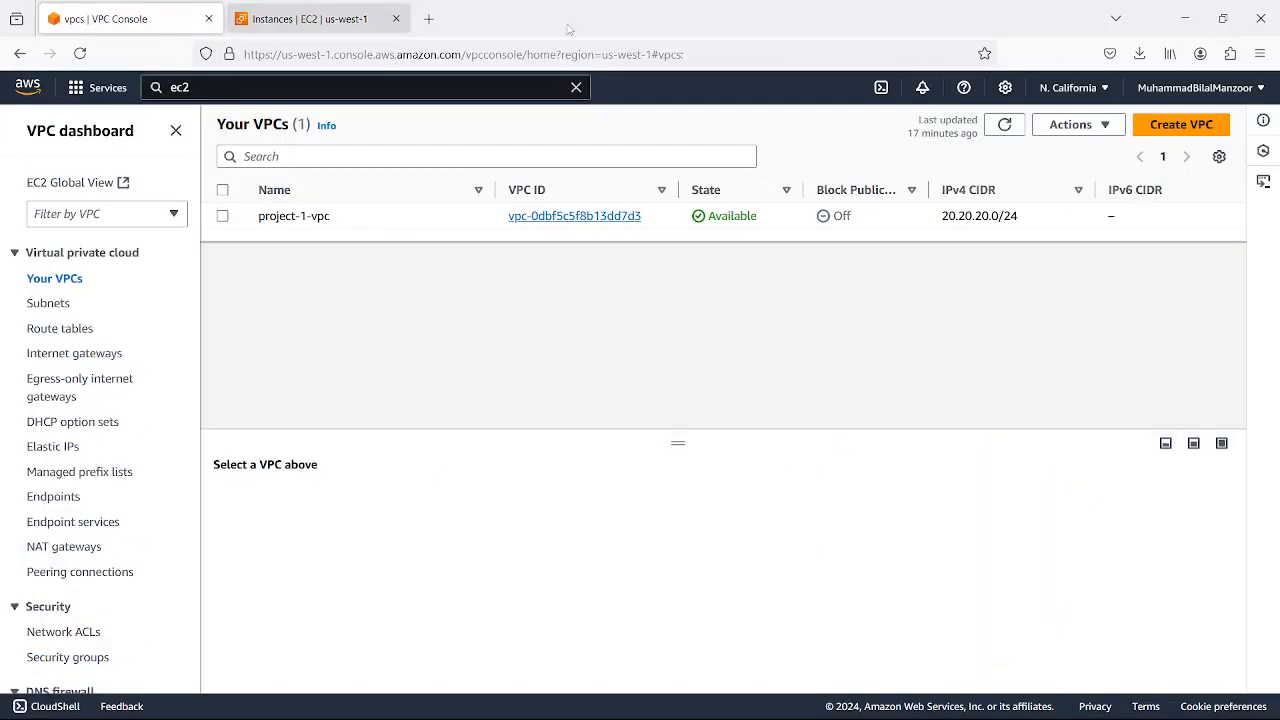
click(1099, 92)
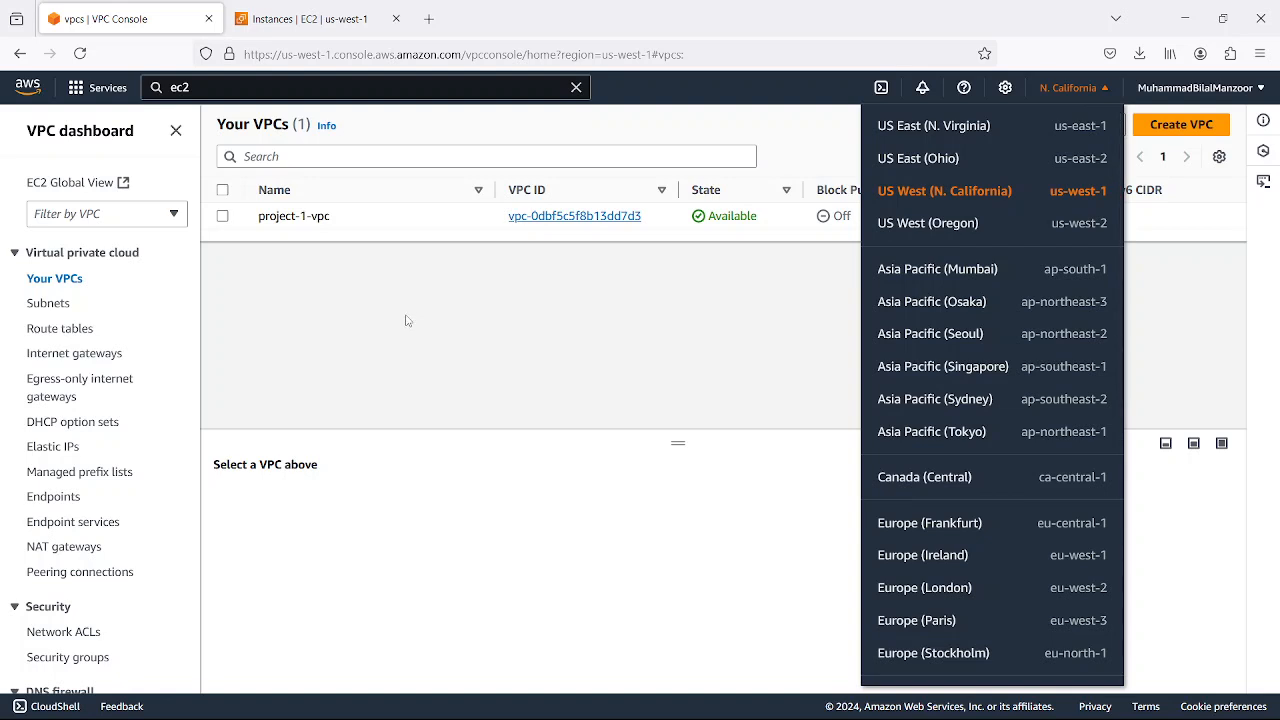
click(299, 20)
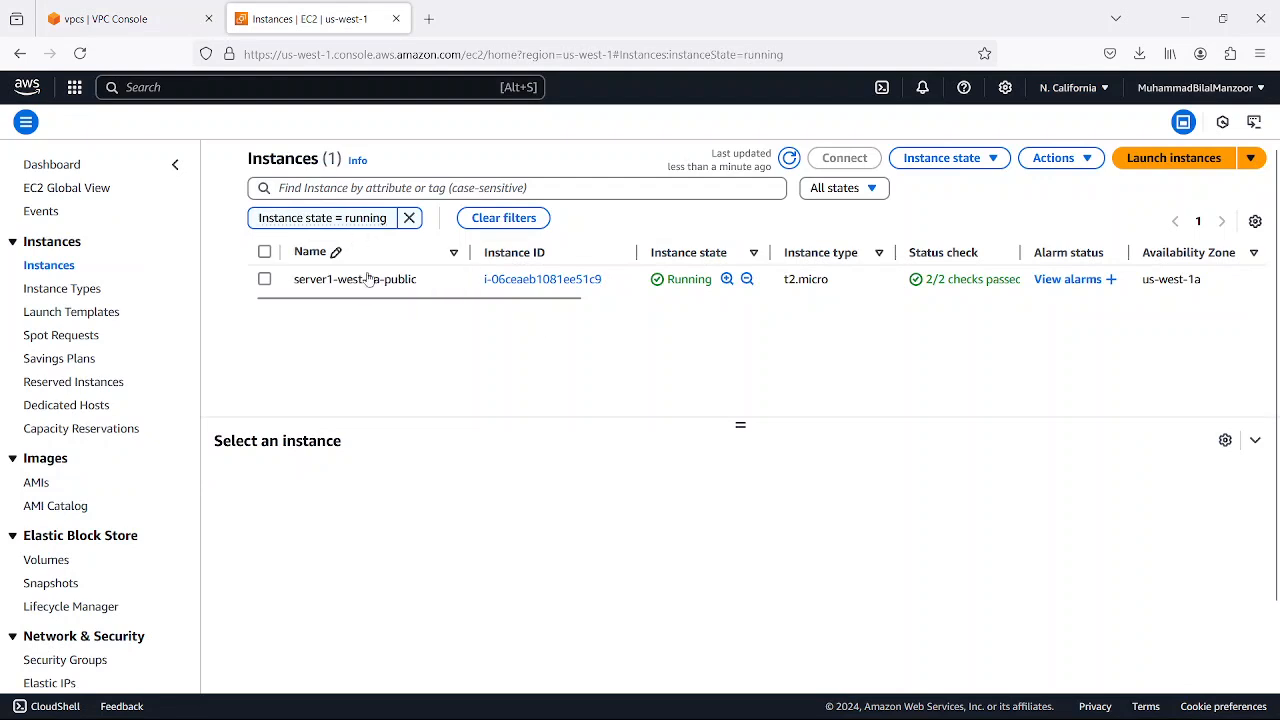
click(409, 218)
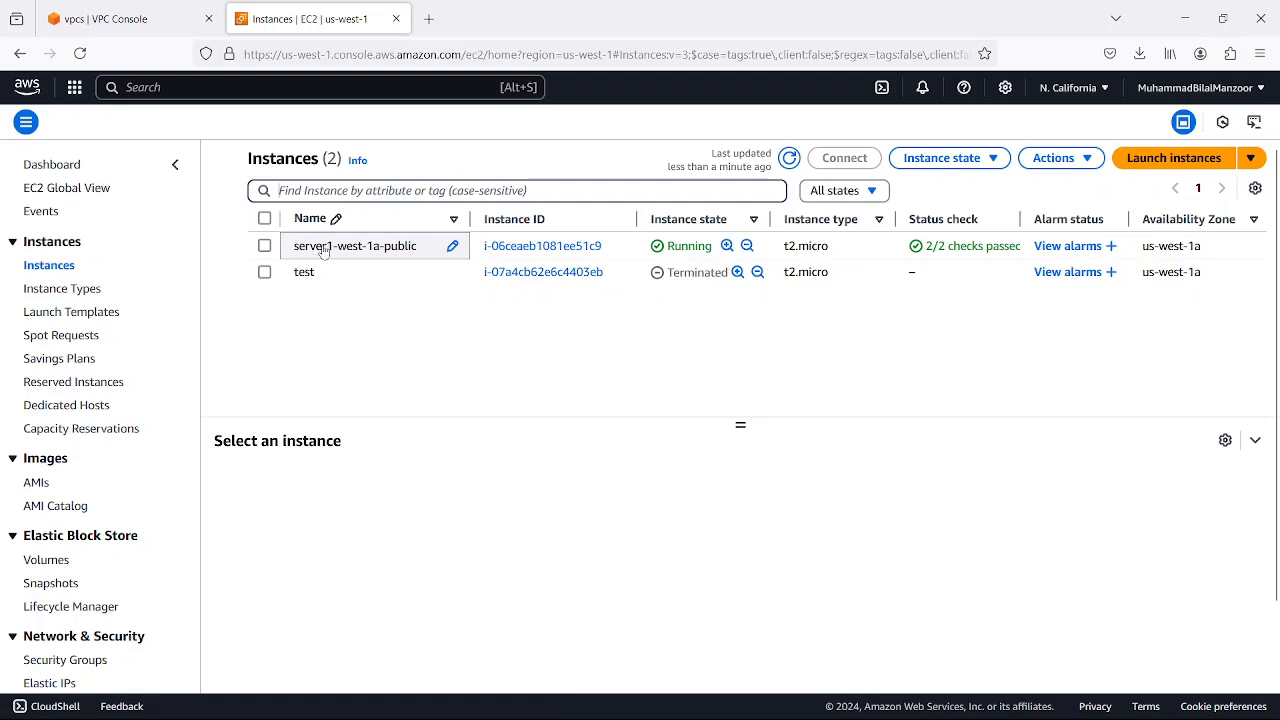
click(445, 250)
click(405, 252)
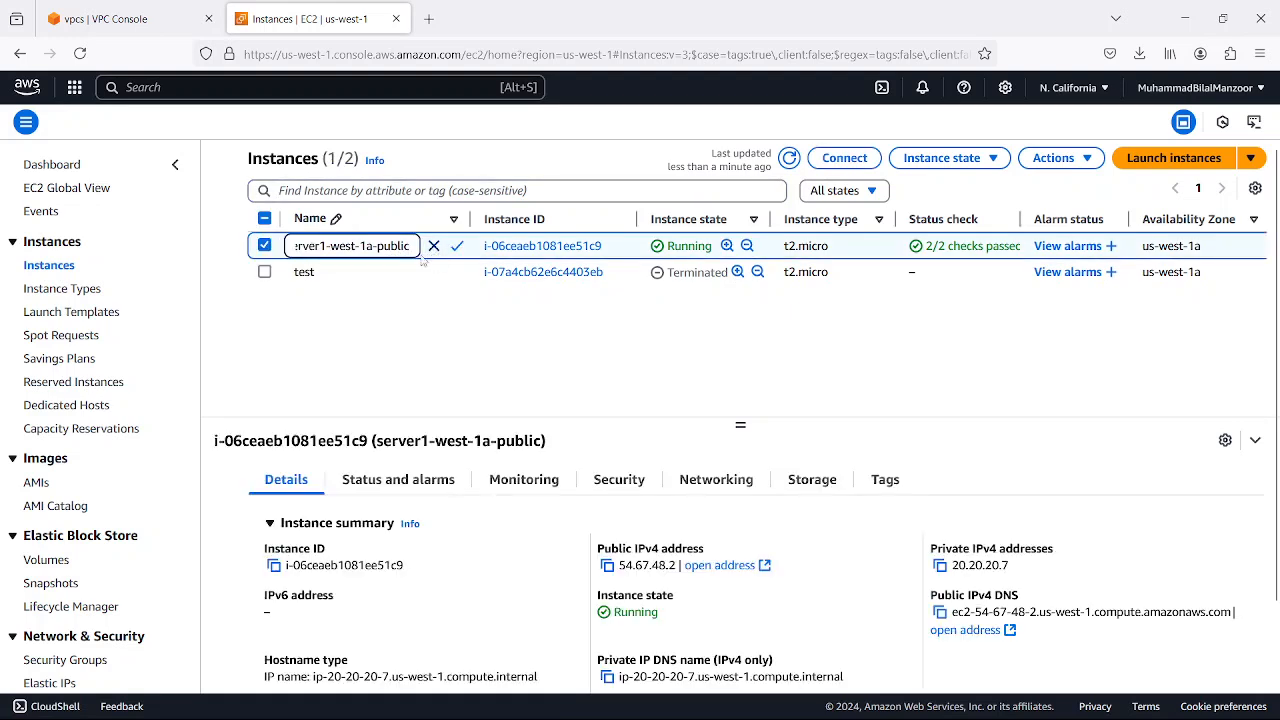
drag(413, 245, 275, 258)
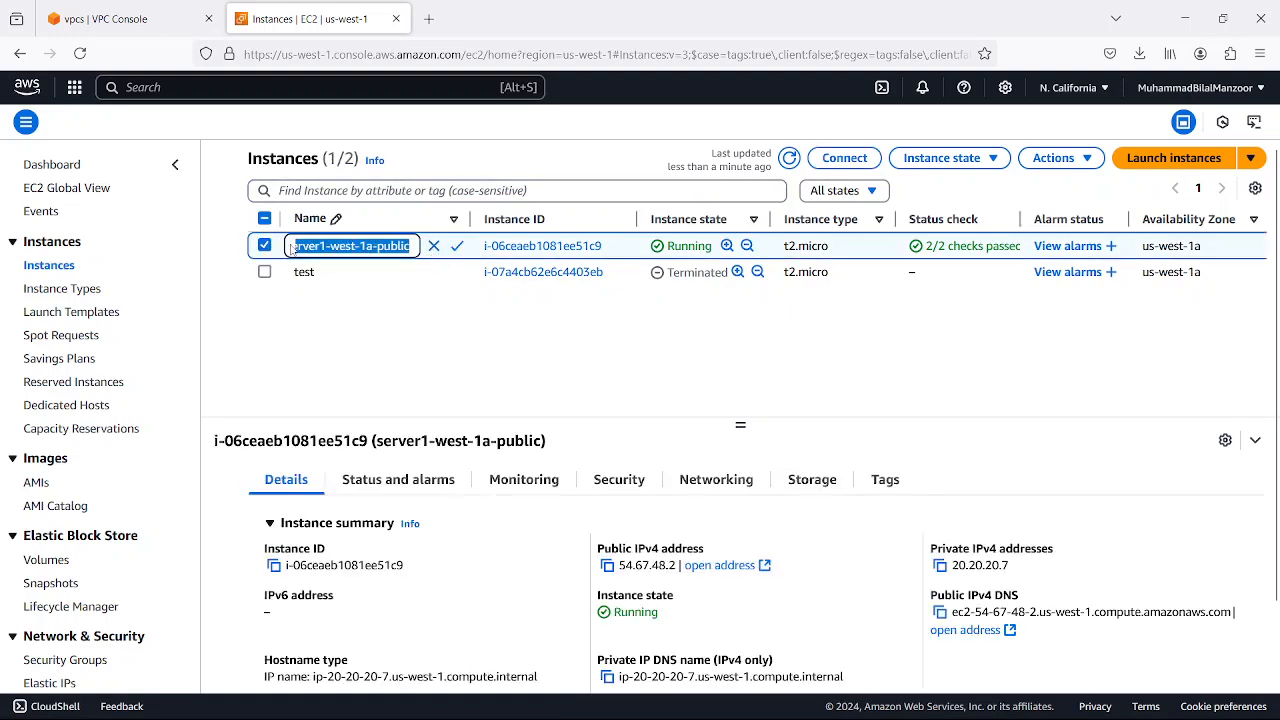
right_click(330, 246)
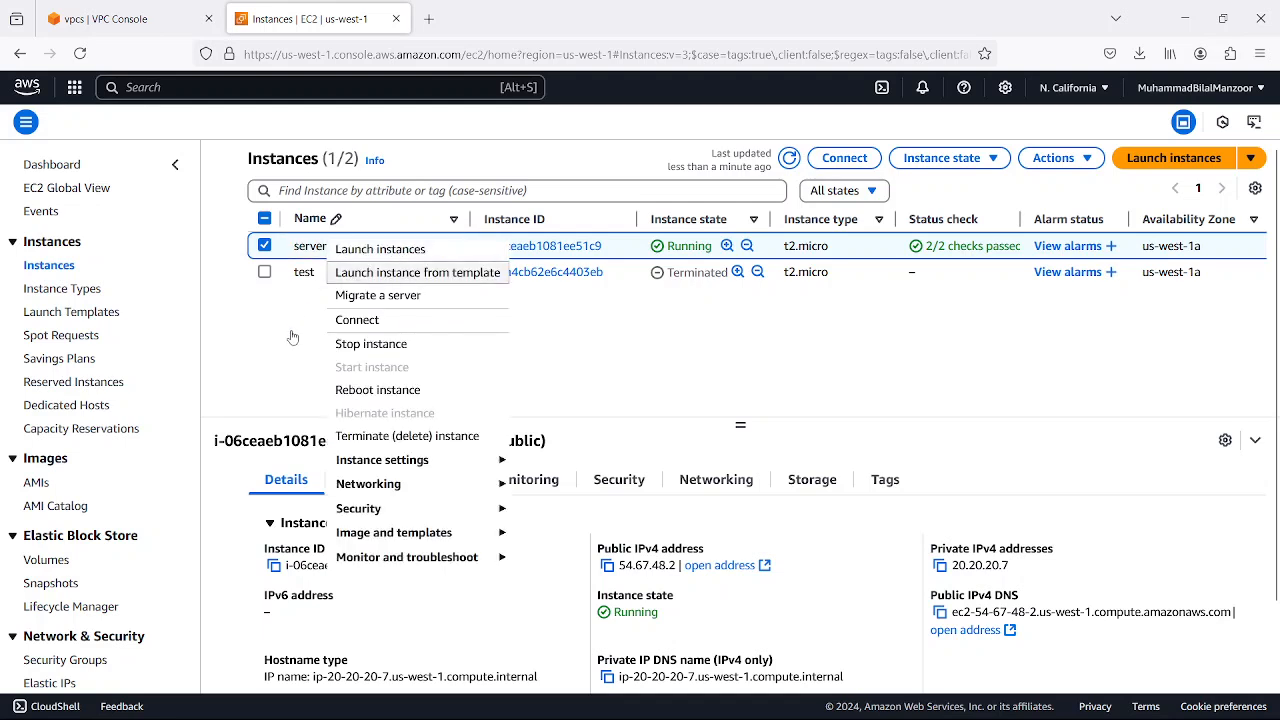
click(406, 238)
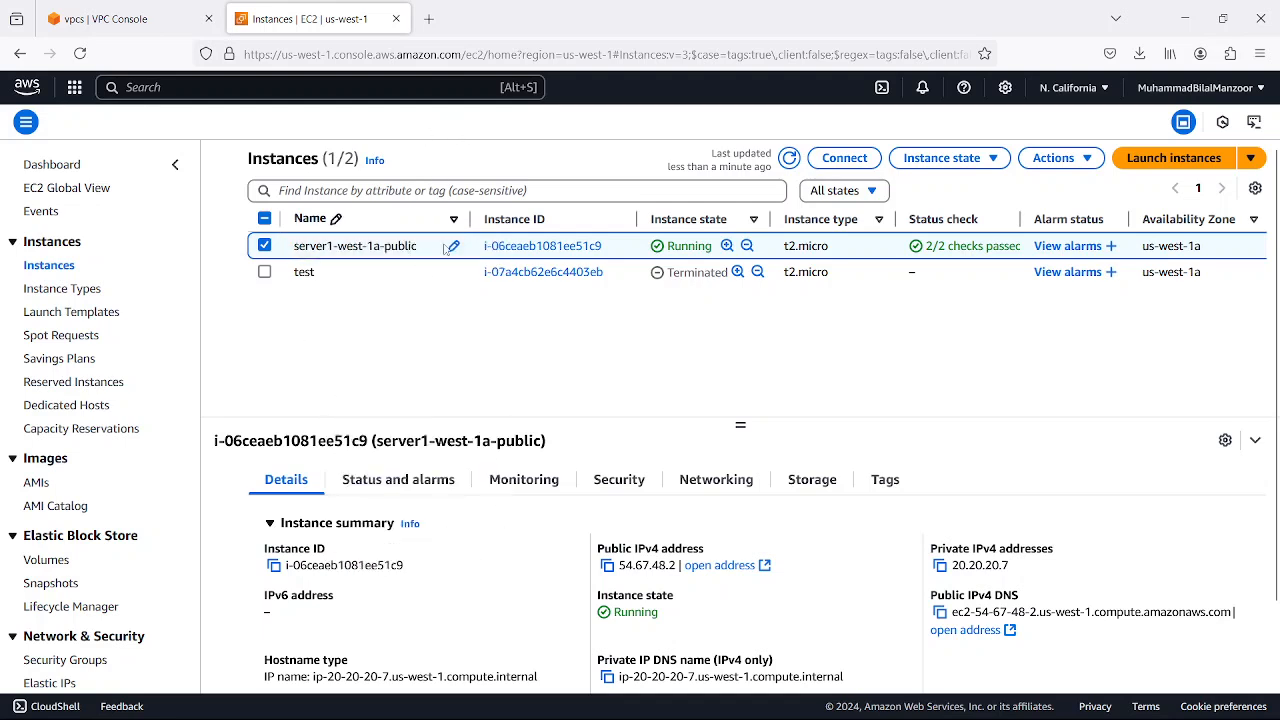
click(452, 246)
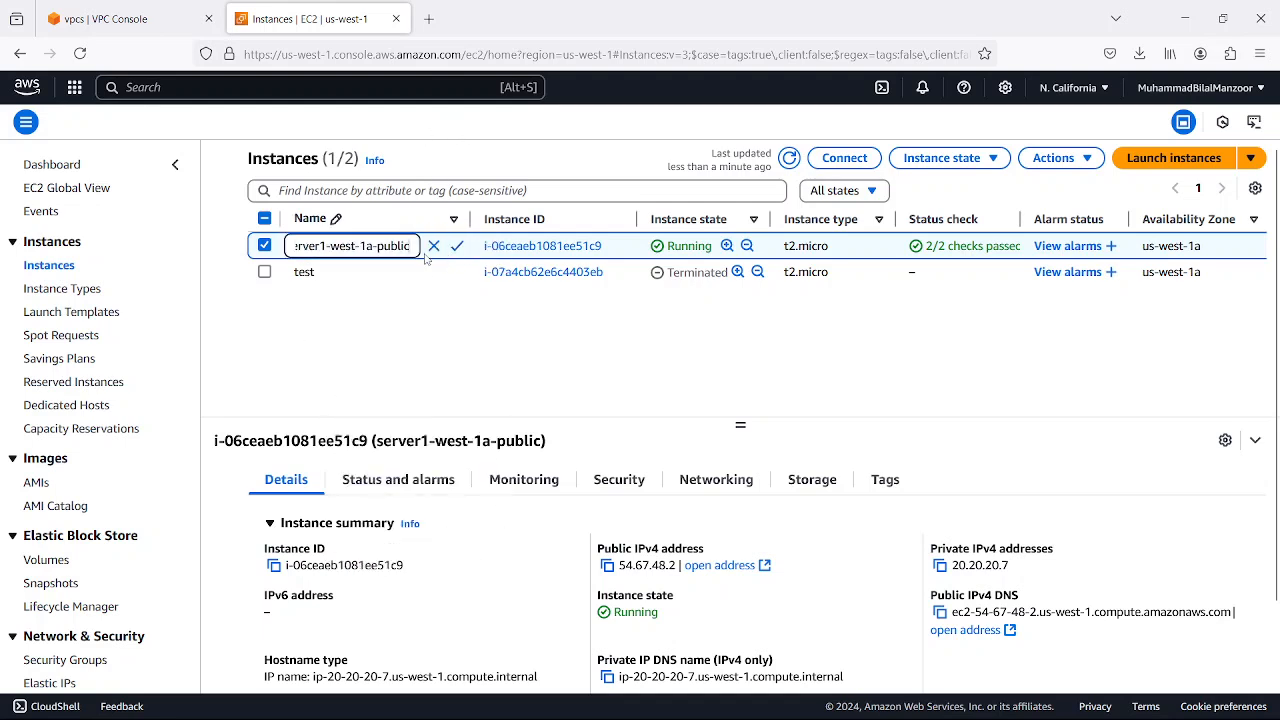
click(262, 248)
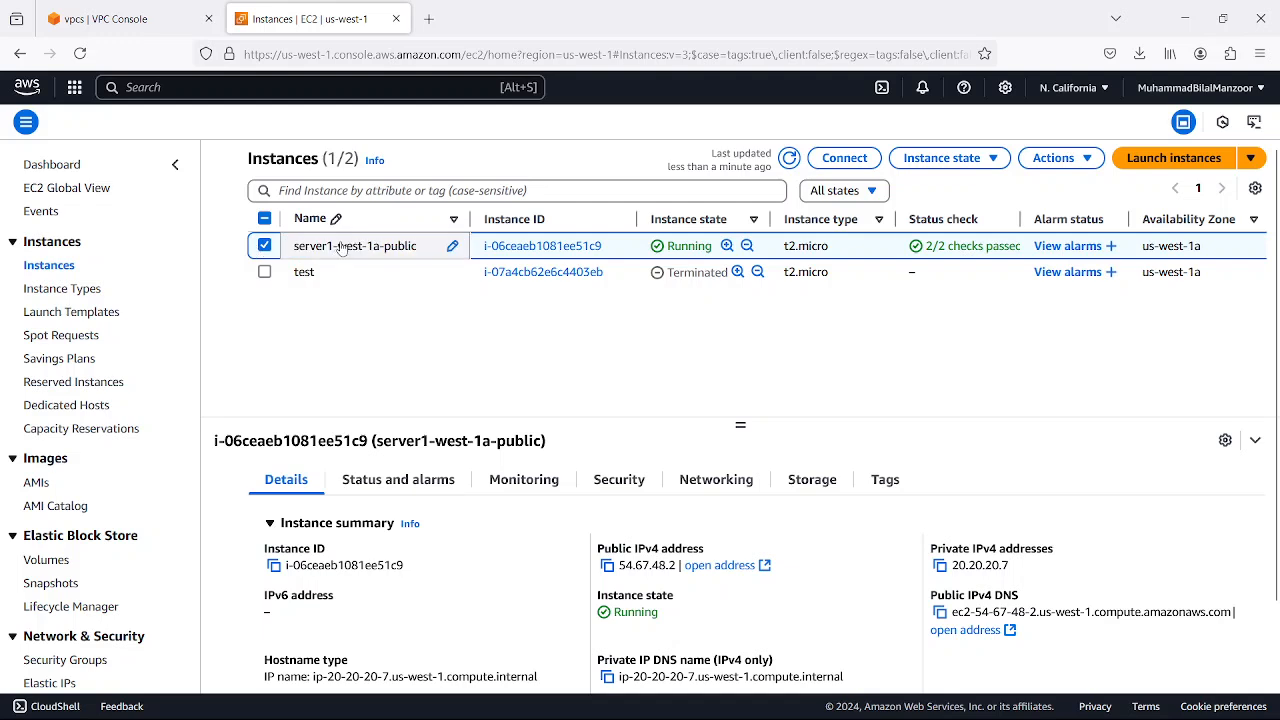
Copy the name of the running instance server1-west-1a-public without changing it
click(452, 247)
drag(416, 246, 292, 252)
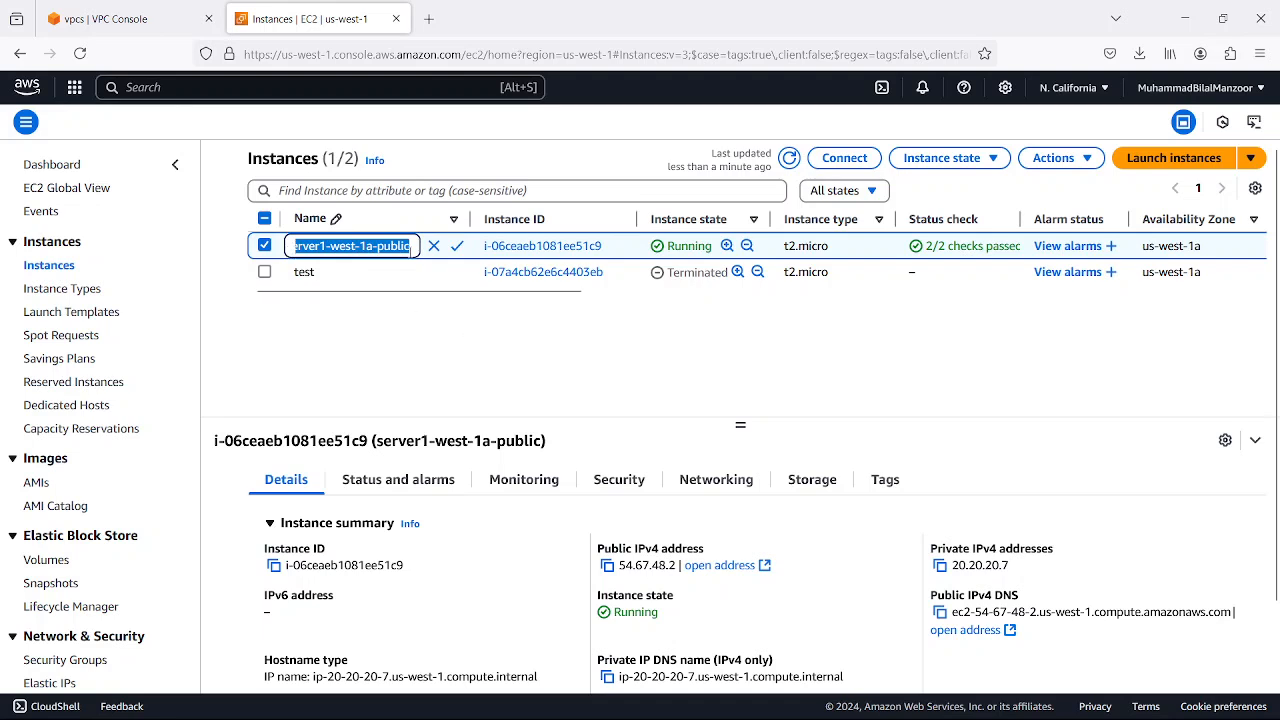
click(436, 249)
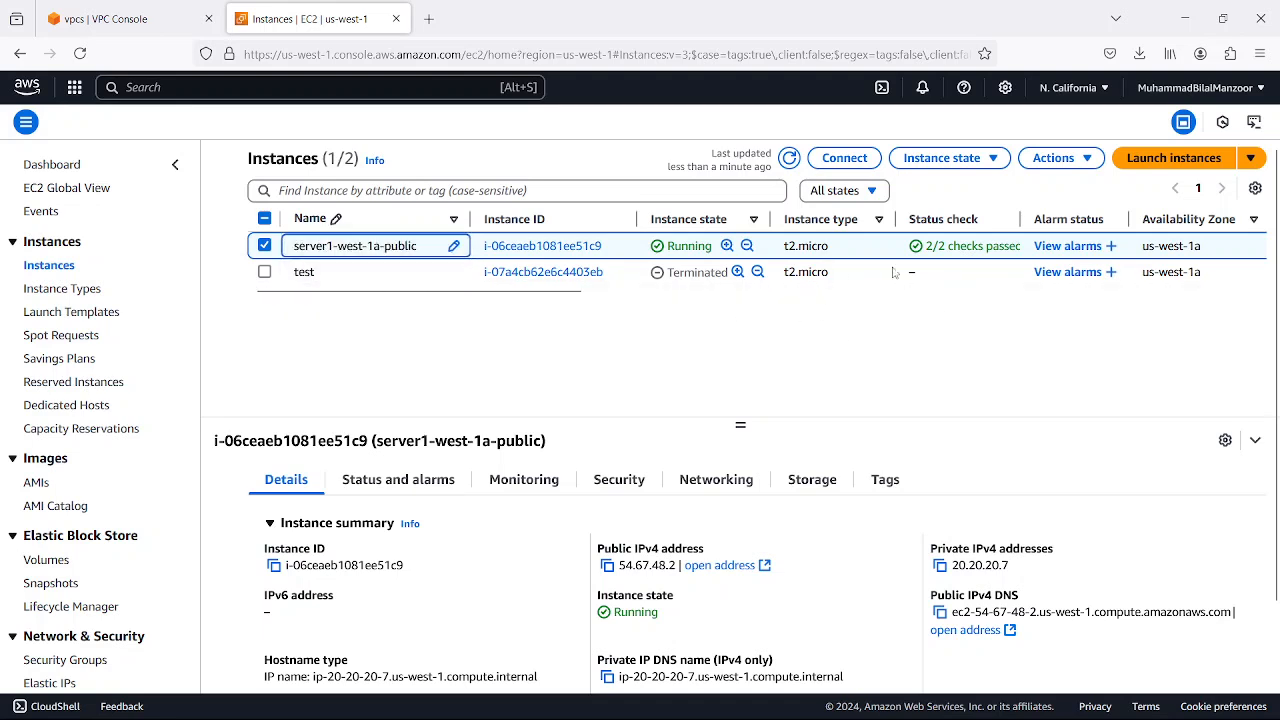
Start launching a new instance and name it server1-west-1a-private, based on the copied name
click(1158, 162)
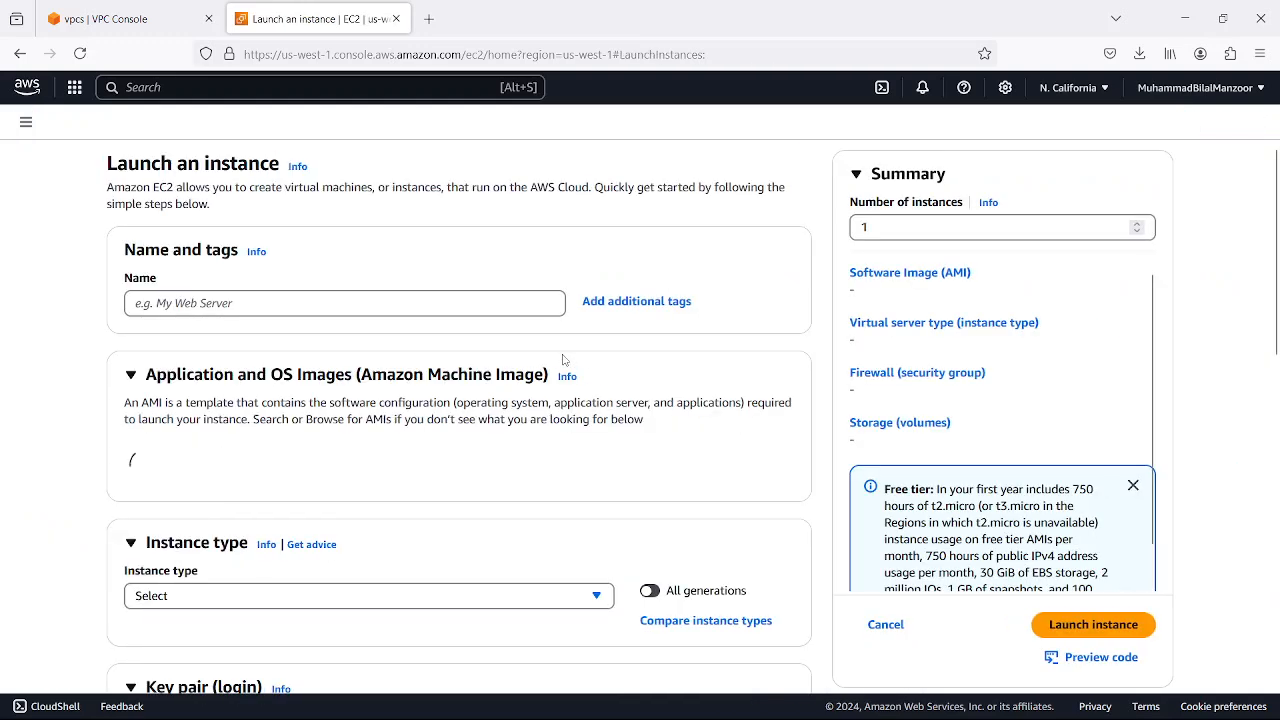
click(245, 306)
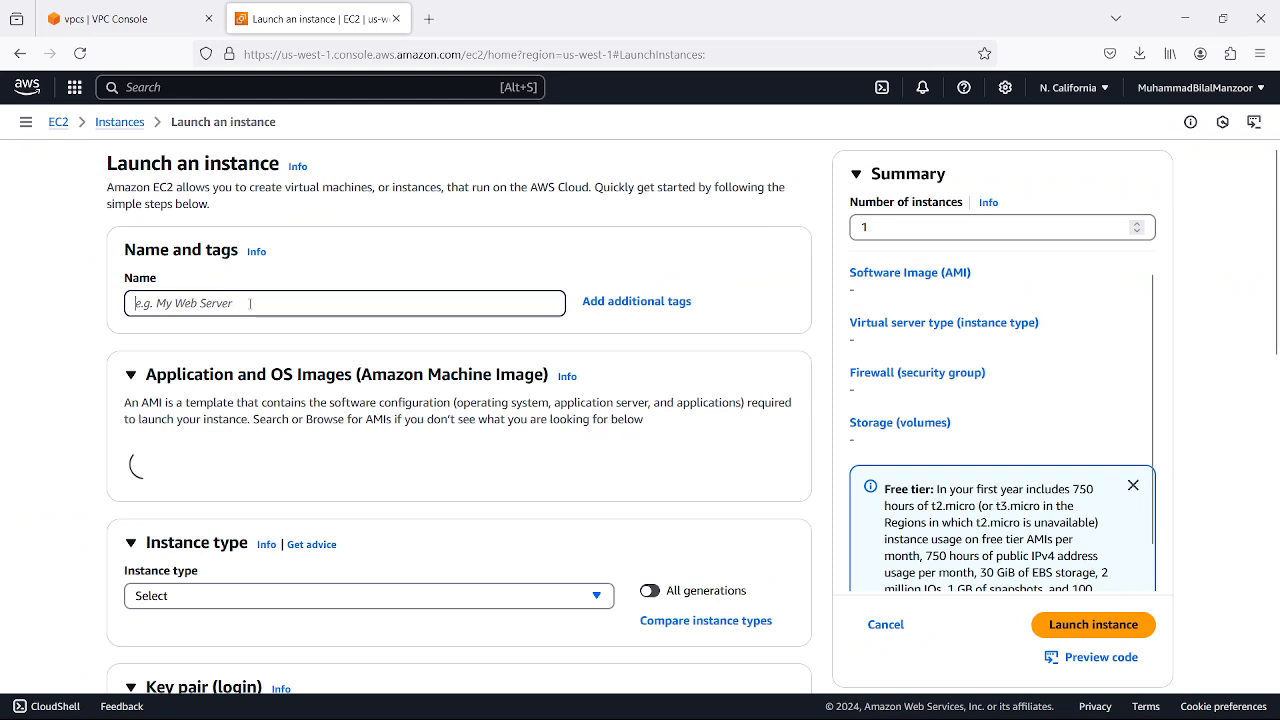
key(ctrl+v)
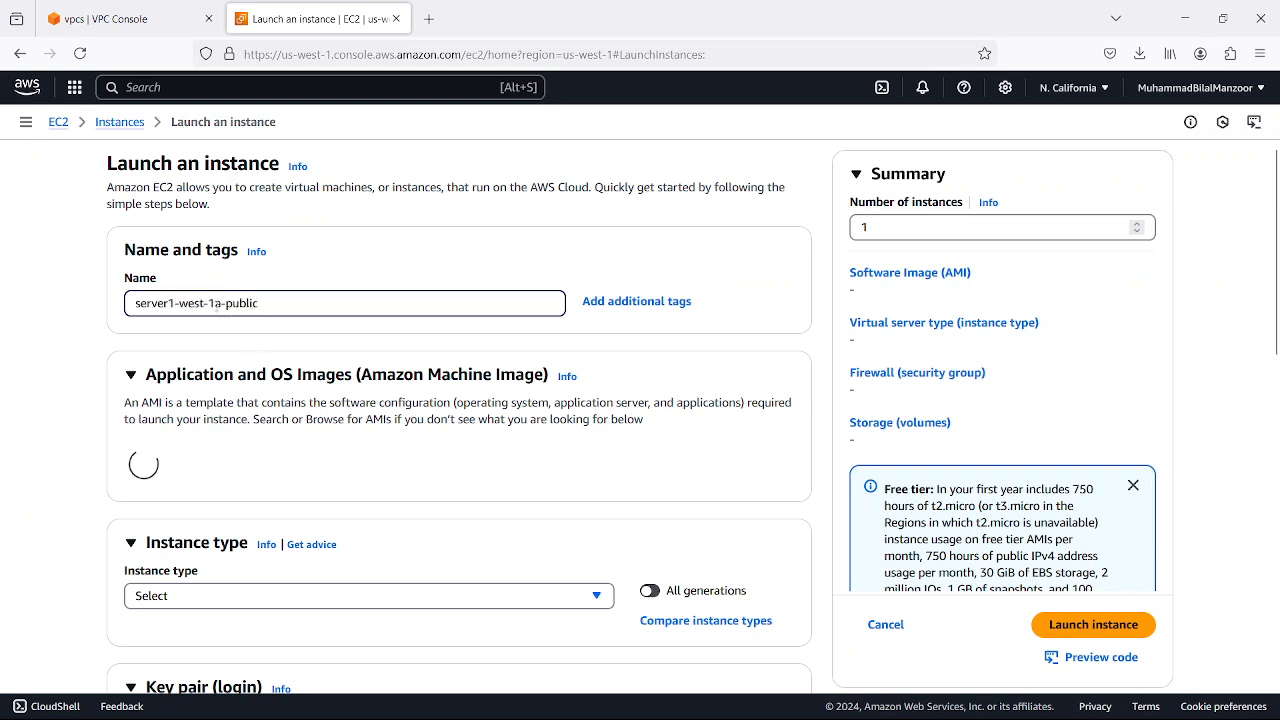
drag(225, 304, 280, 306)
text(p)
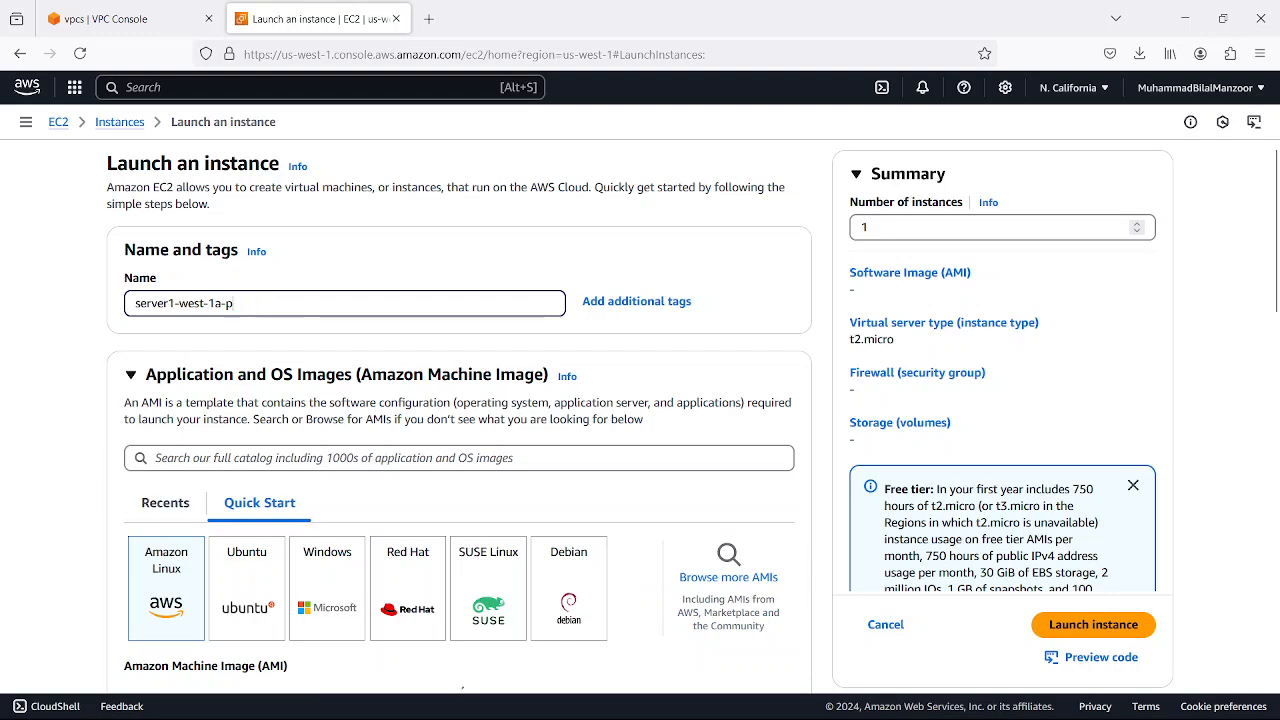
text(rivate)
Choose Ubuntu as the new instance's OS image and select vpc-key-pair as its login key pair
scroll(489, 414, down, 2)
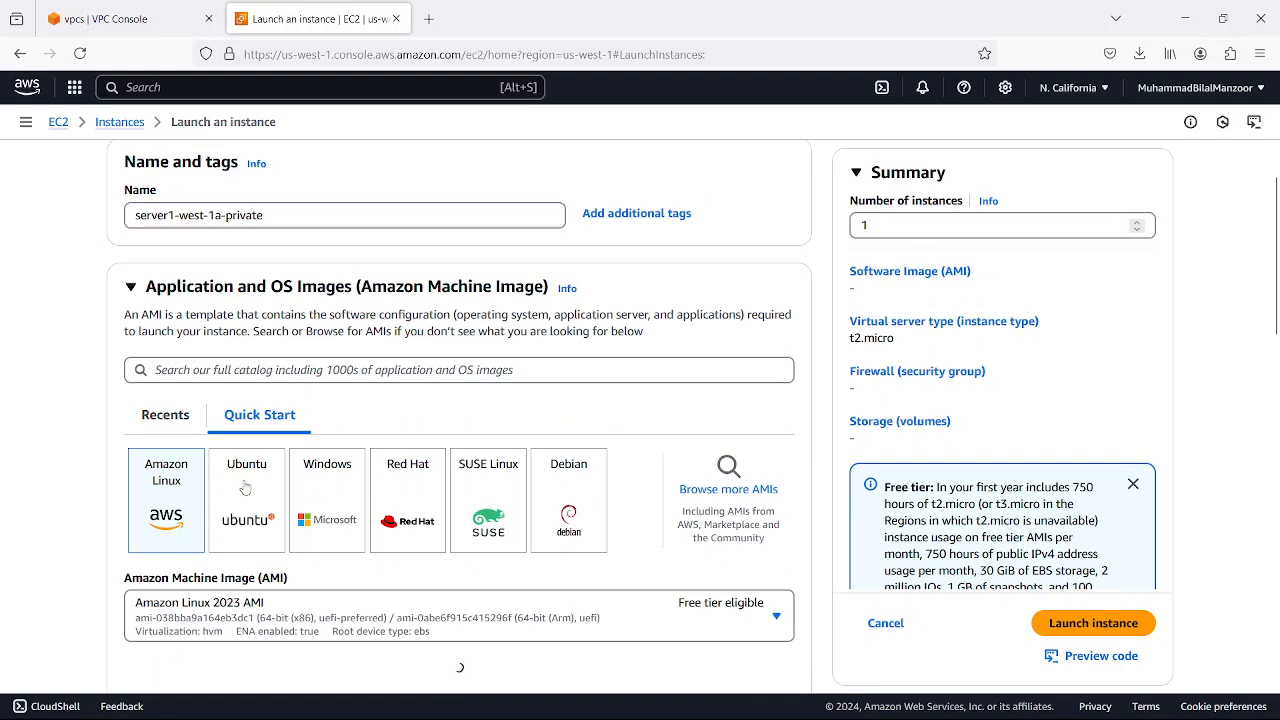
click(245, 487)
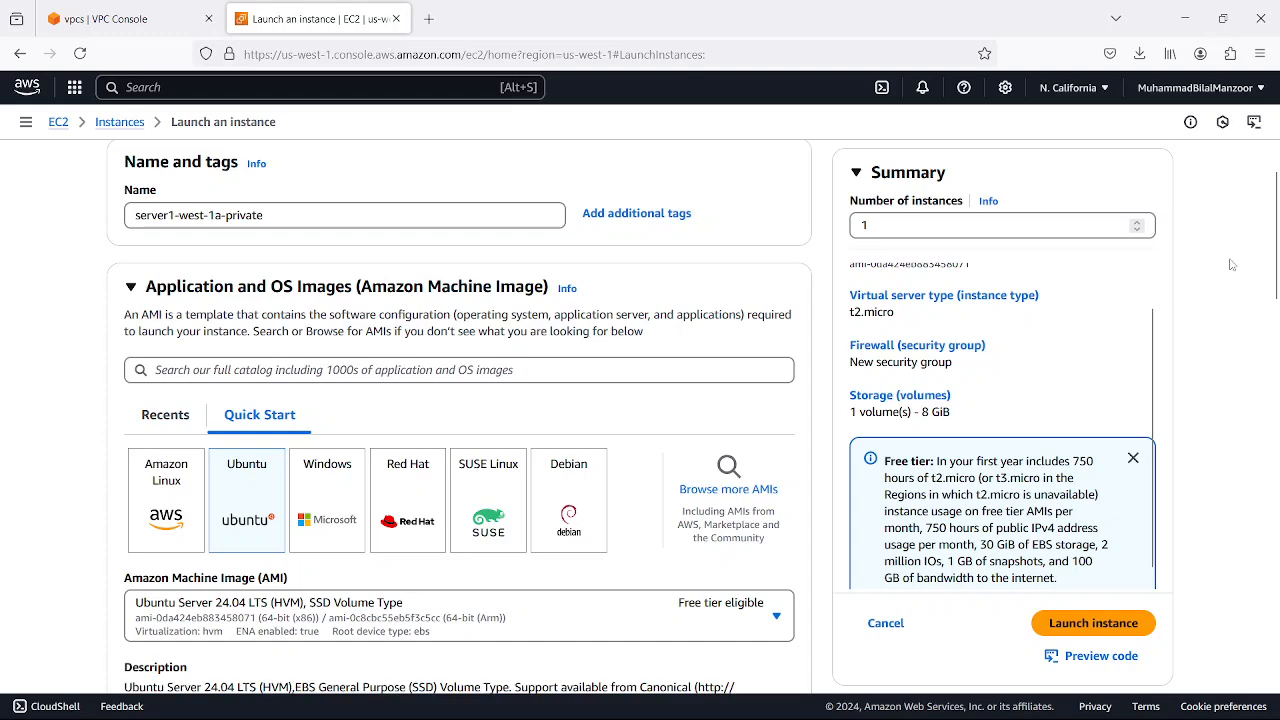
scroll(1277, 288, down, 3)
scroll(1277, 288, down, 3)
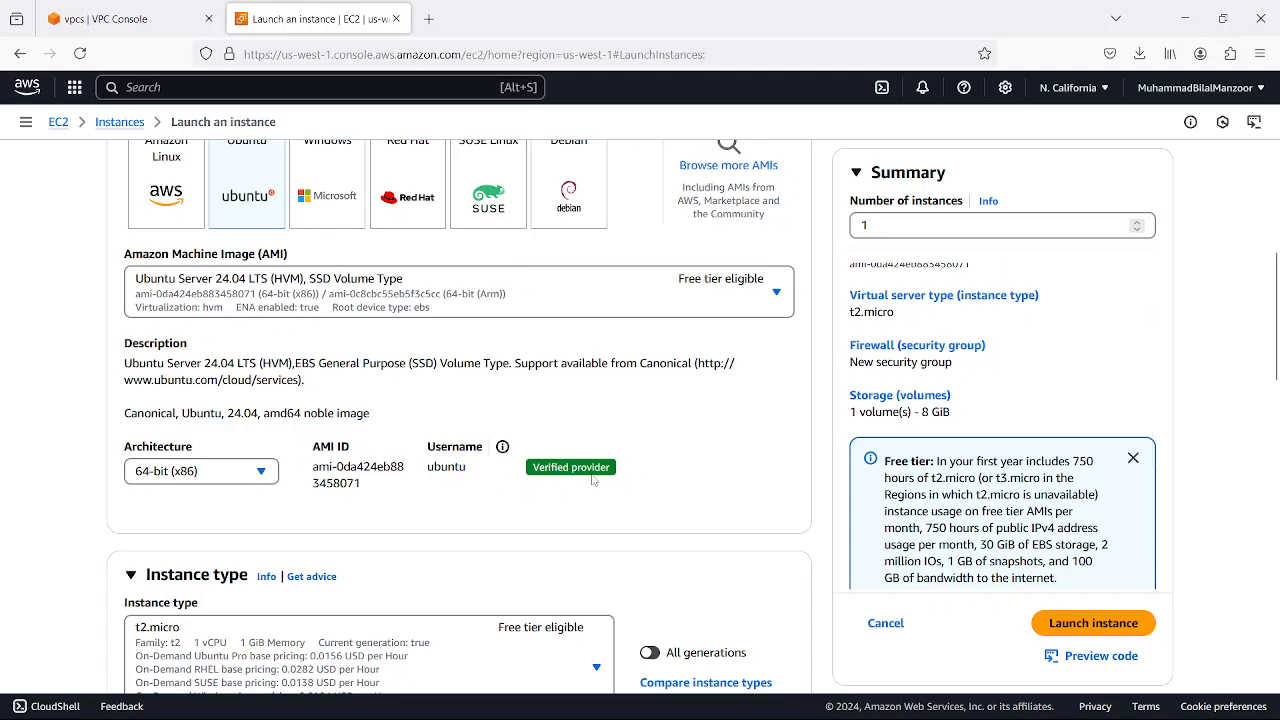
scroll(592, 481, down, 3)
scroll(592, 481, down, 2)
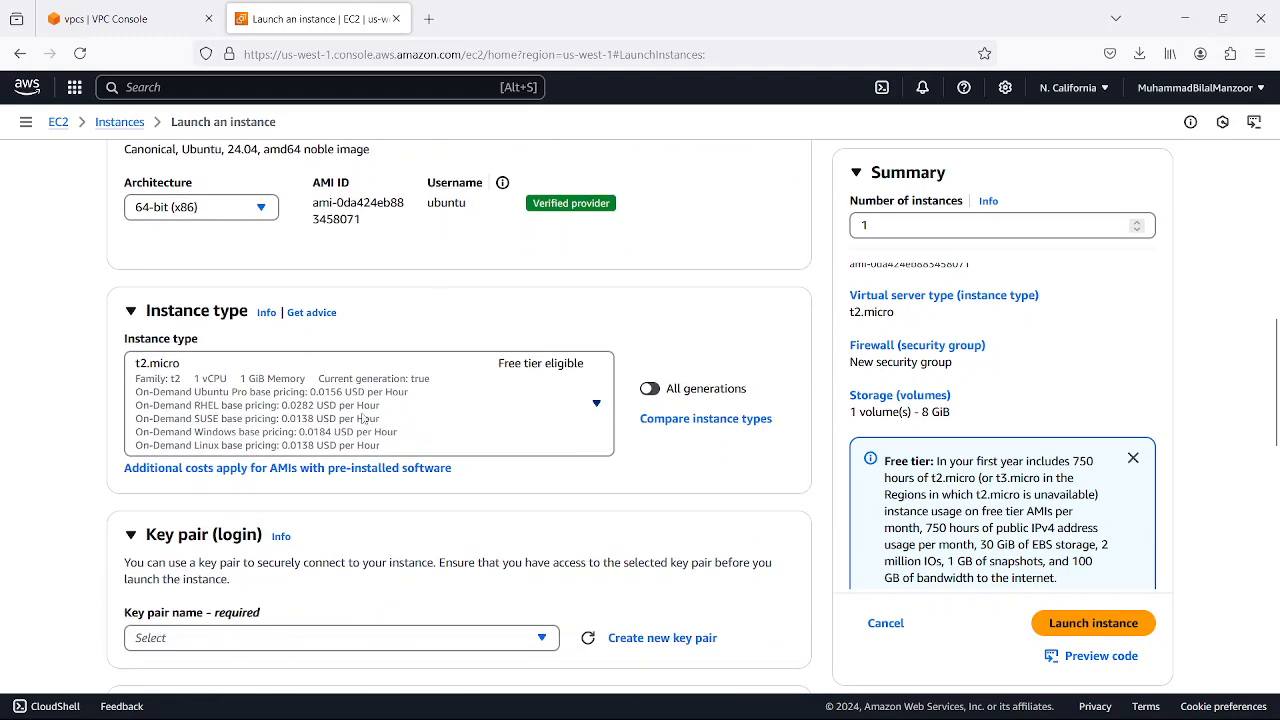
scroll(327, 420, down, 3)
click(254, 468)
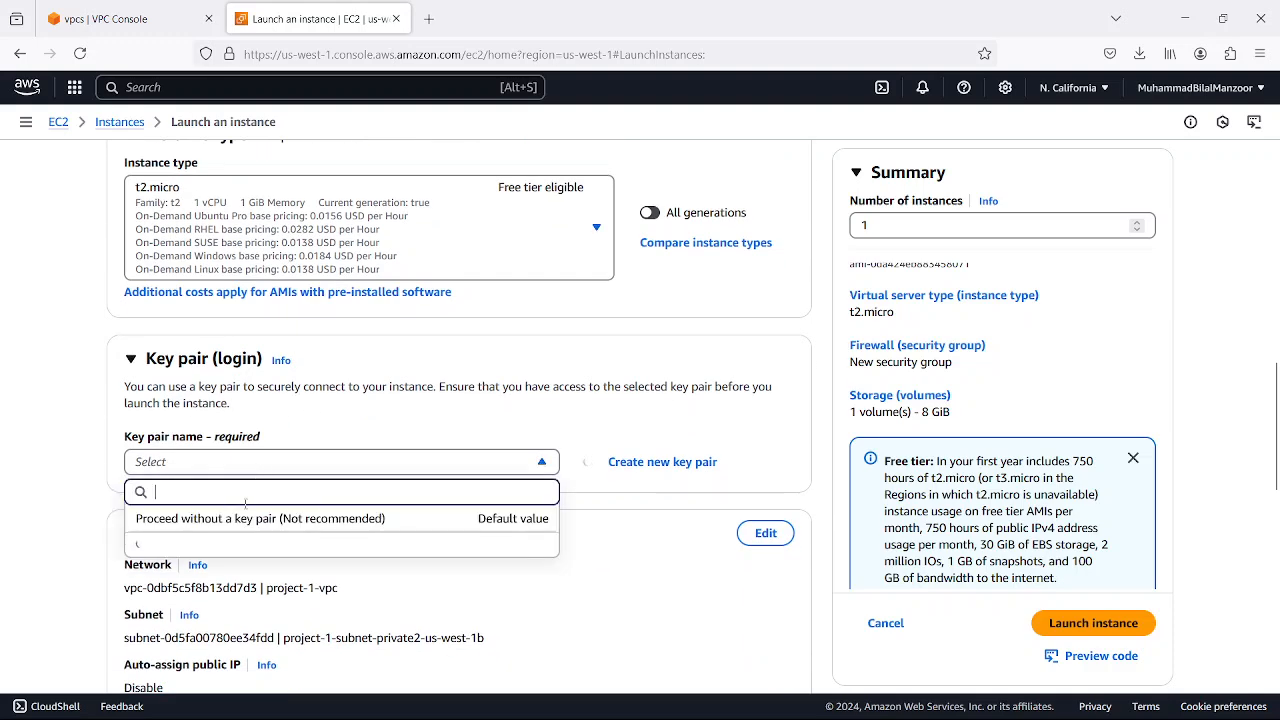
click(276, 558)
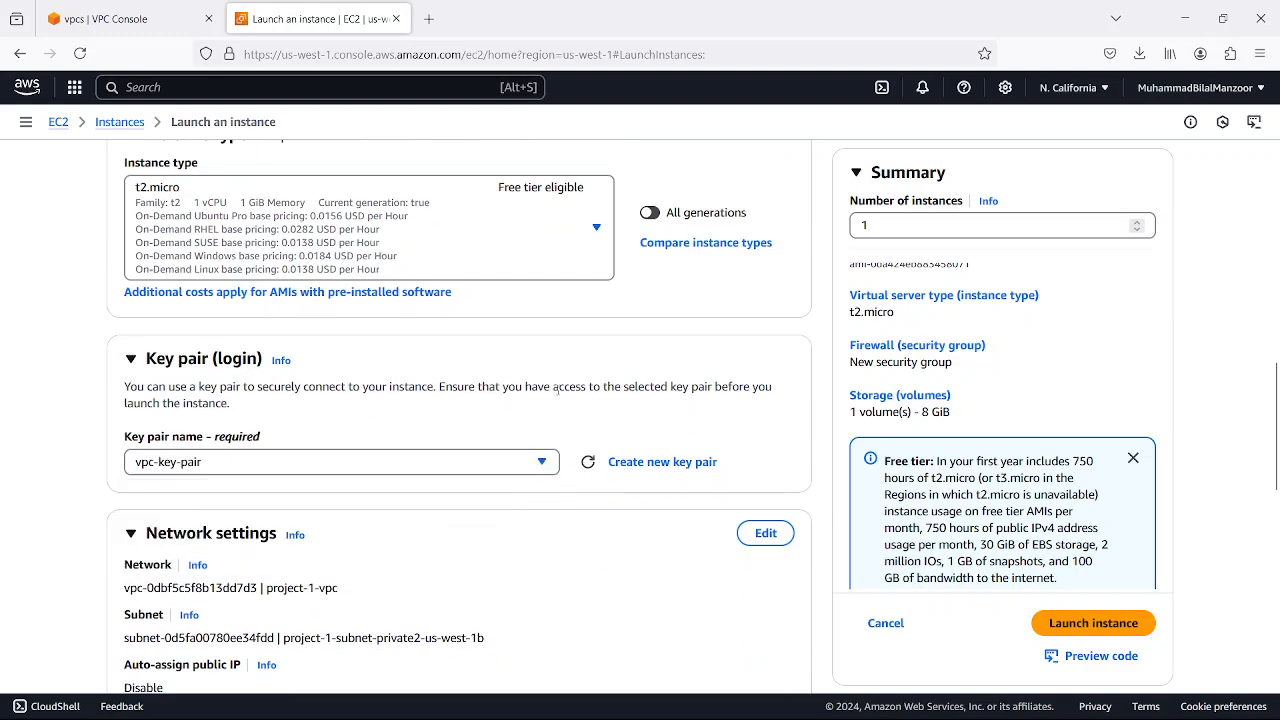
Edit the network settings and set the subnet to project-1-subnet-private1-us-west-1a within project-1-vpc
scroll(424, 400, down, 5)
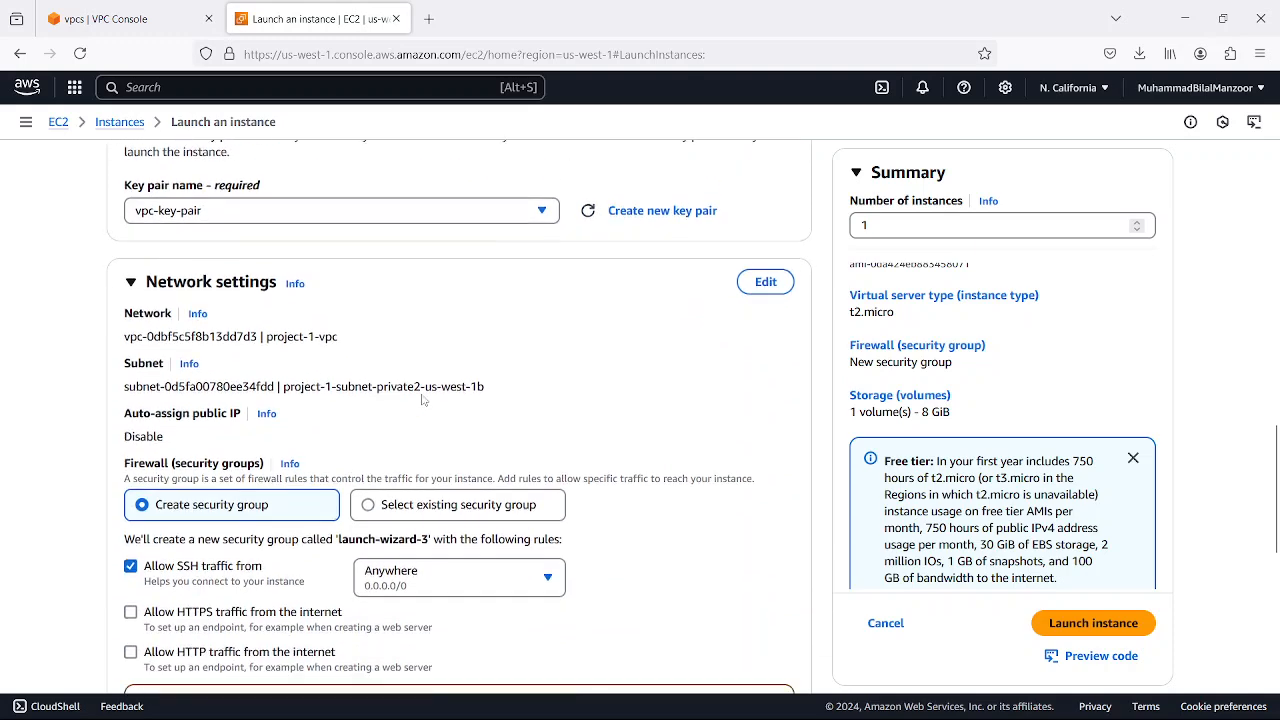
click(766, 270)
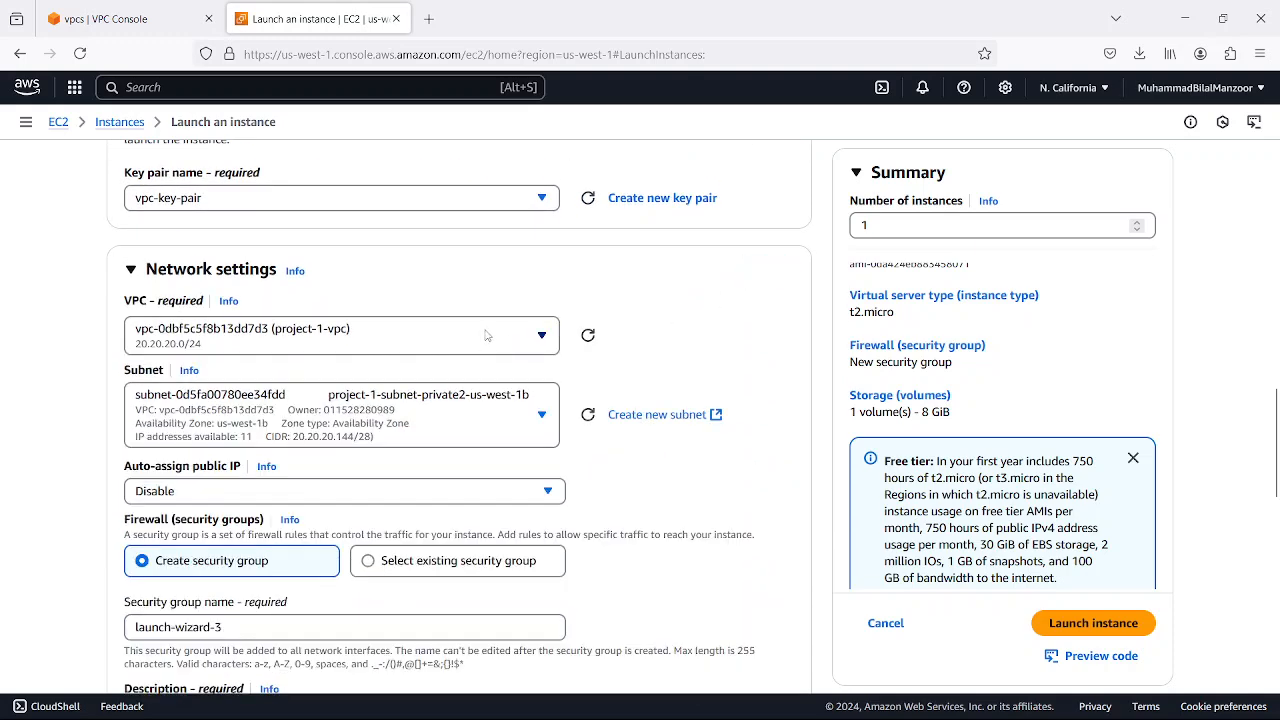
click(541, 336)
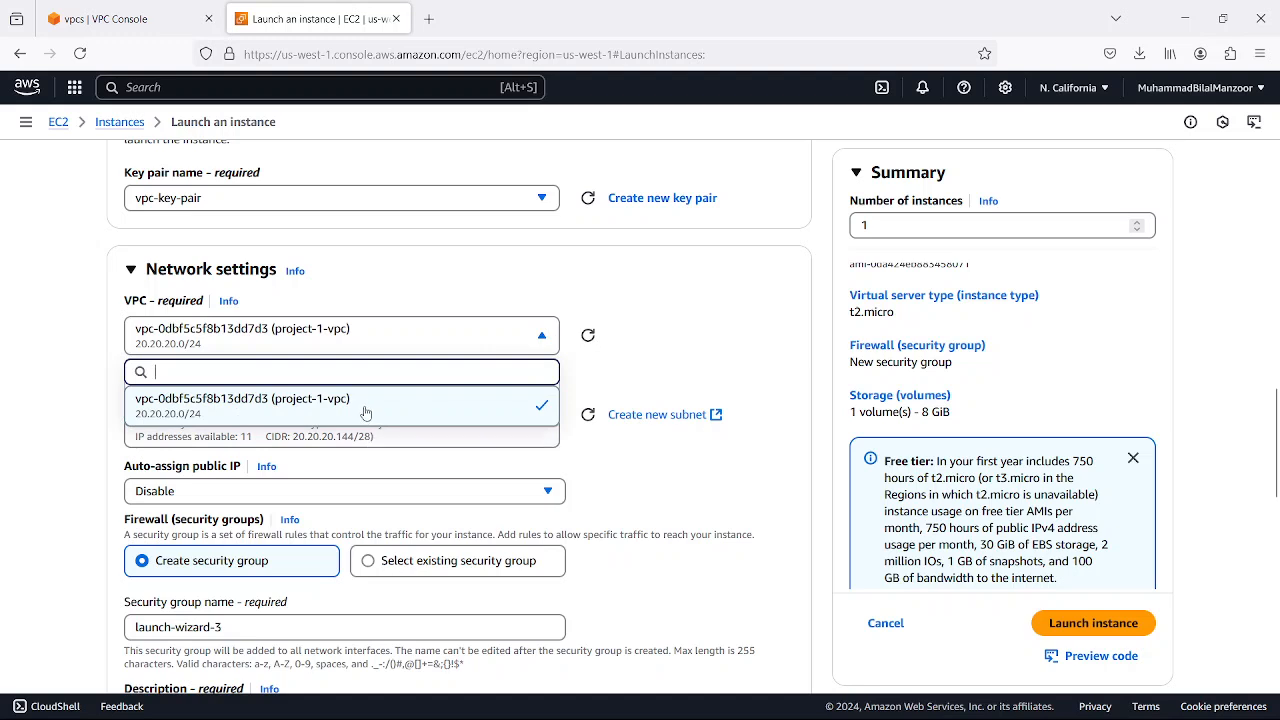
click(685, 342)
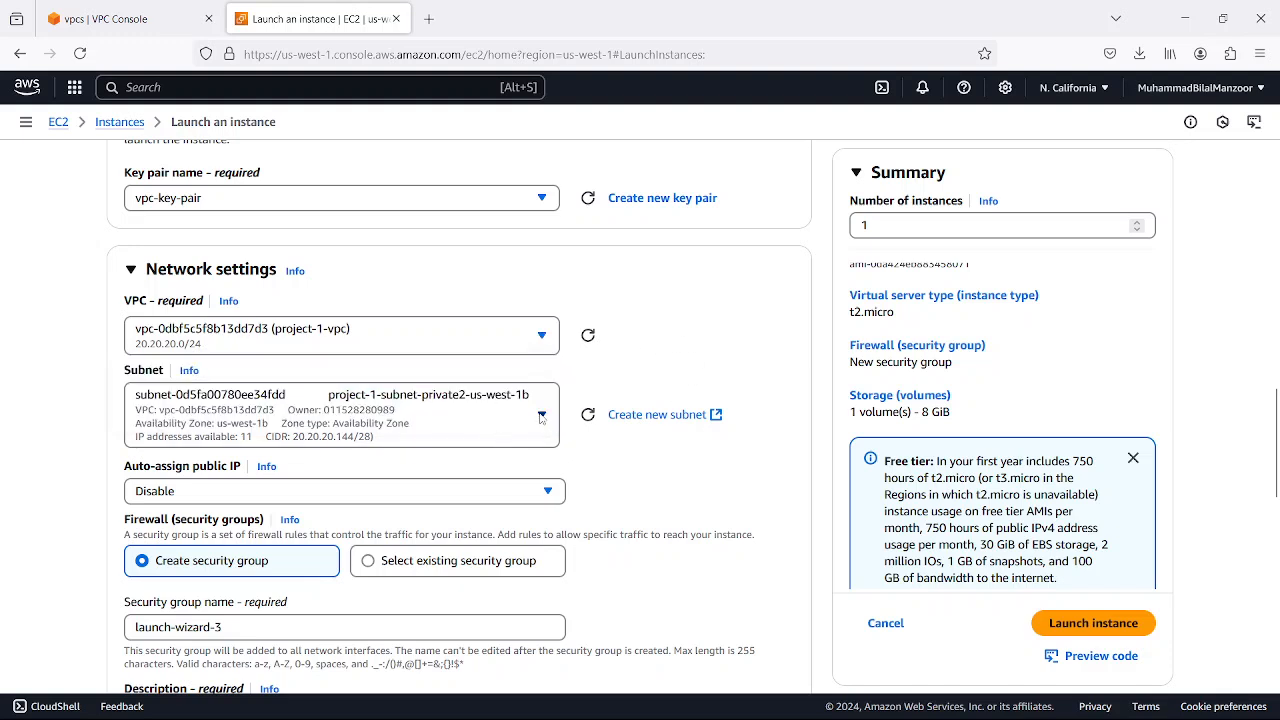
click(542, 418)
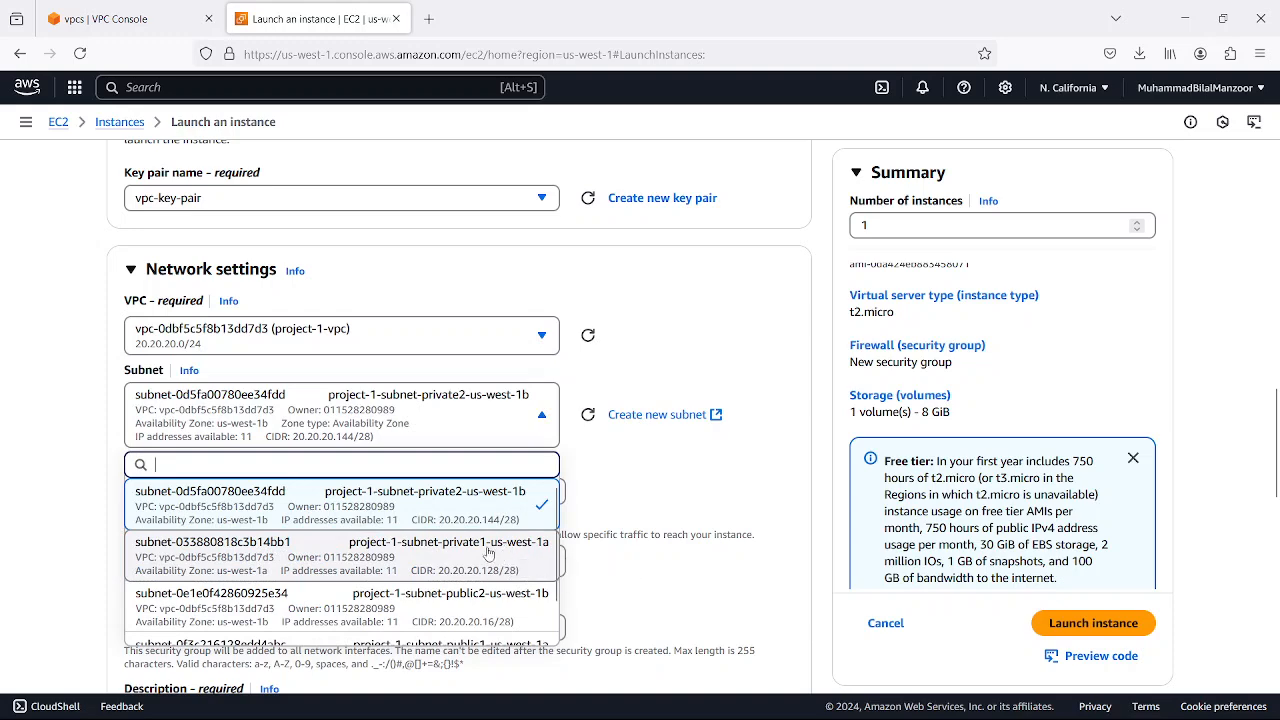
scroll(489, 553, down, 1)
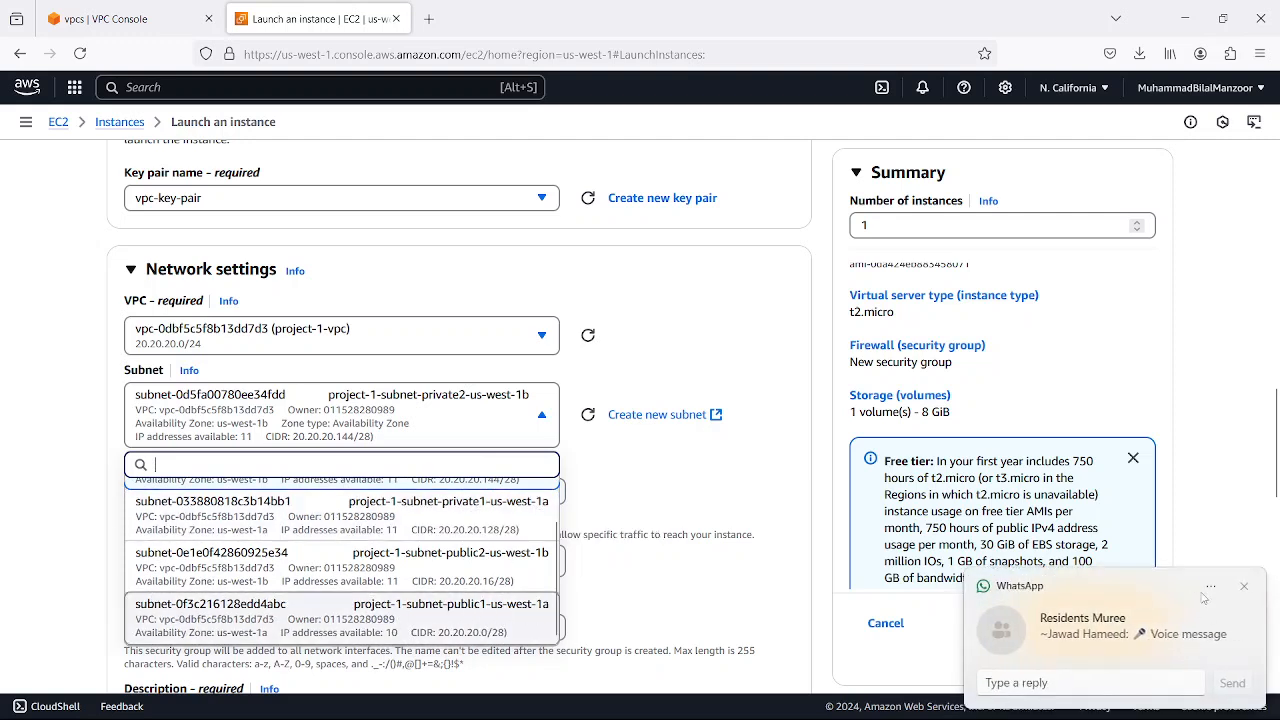
click(1246, 586)
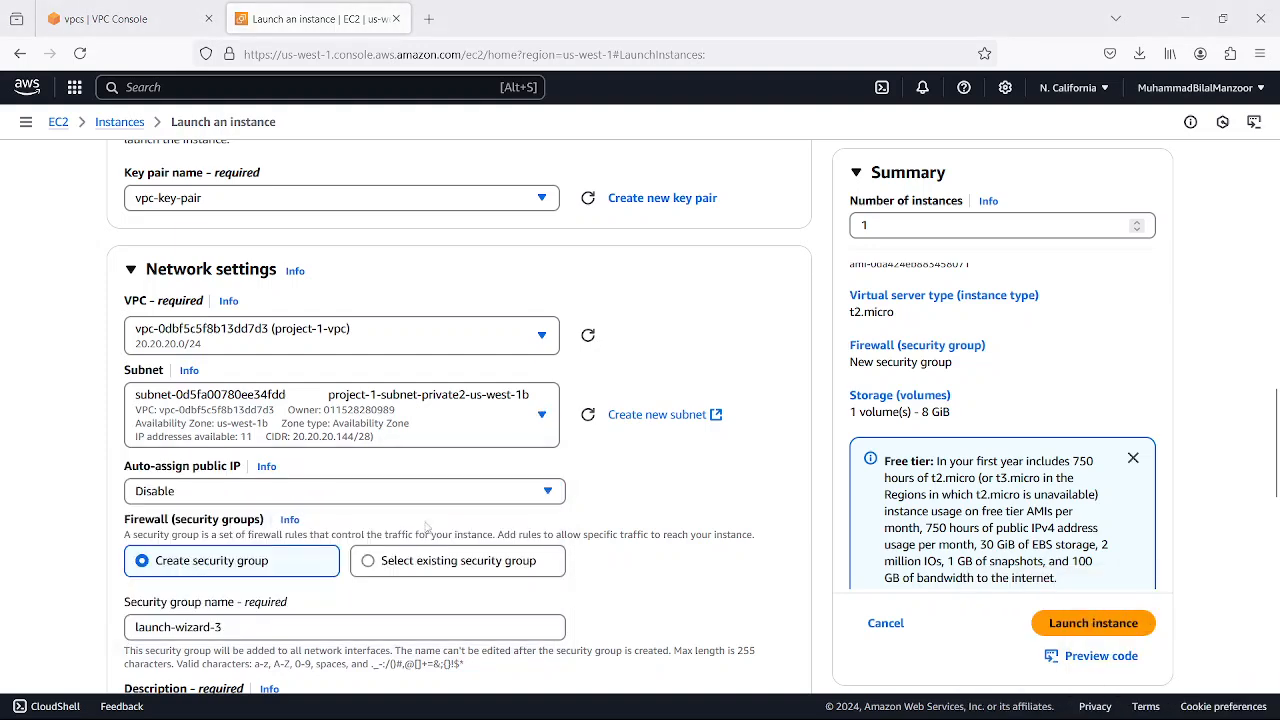
click(539, 418)
scroll(449, 613, down, 2)
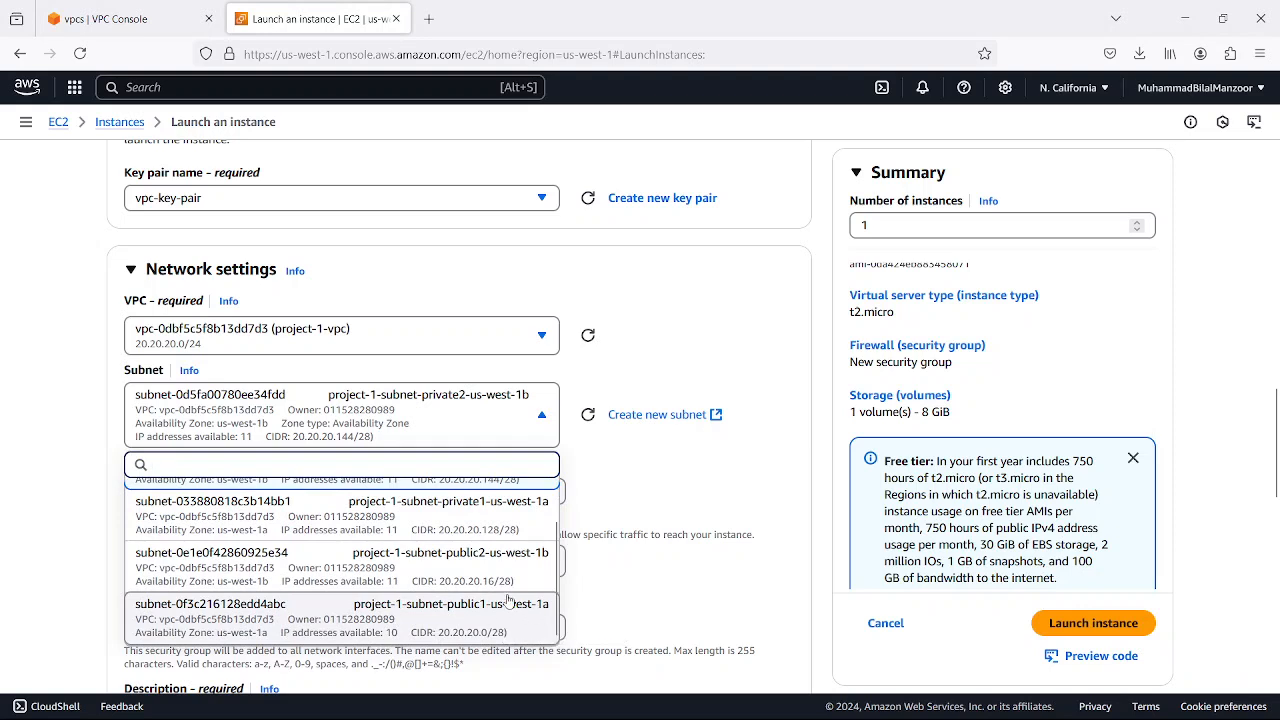
click(500, 521)
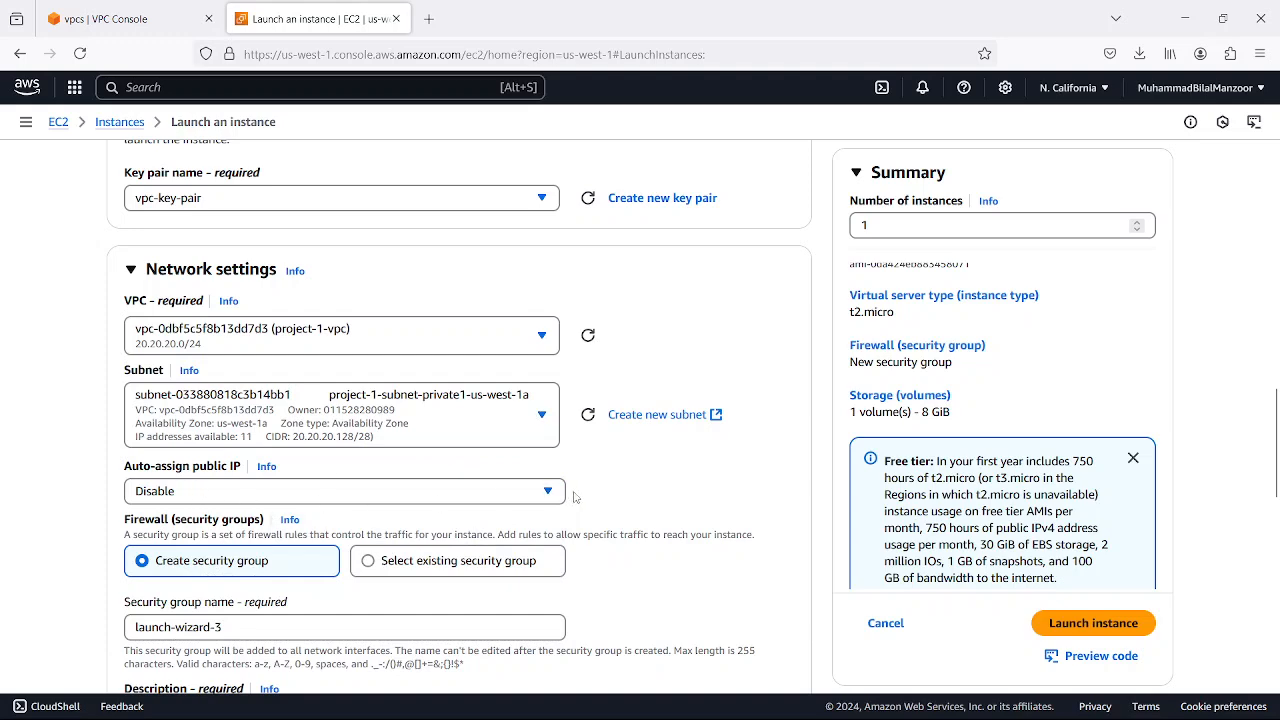
Launch the instance with a new security group allowing SSH from anywhere and an 8 GiB gp3 root volume, and refresh the instance list
scroll(618, 470, down, 2)
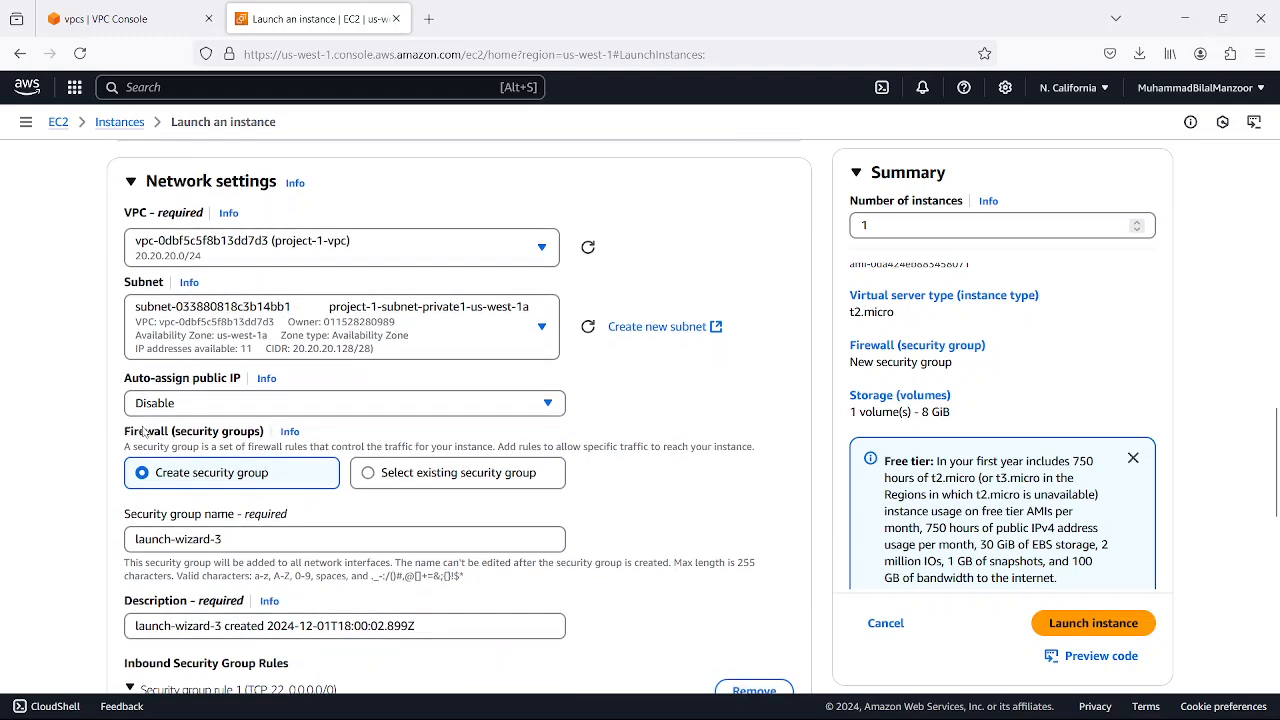
scroll(295, 448, down, 2)
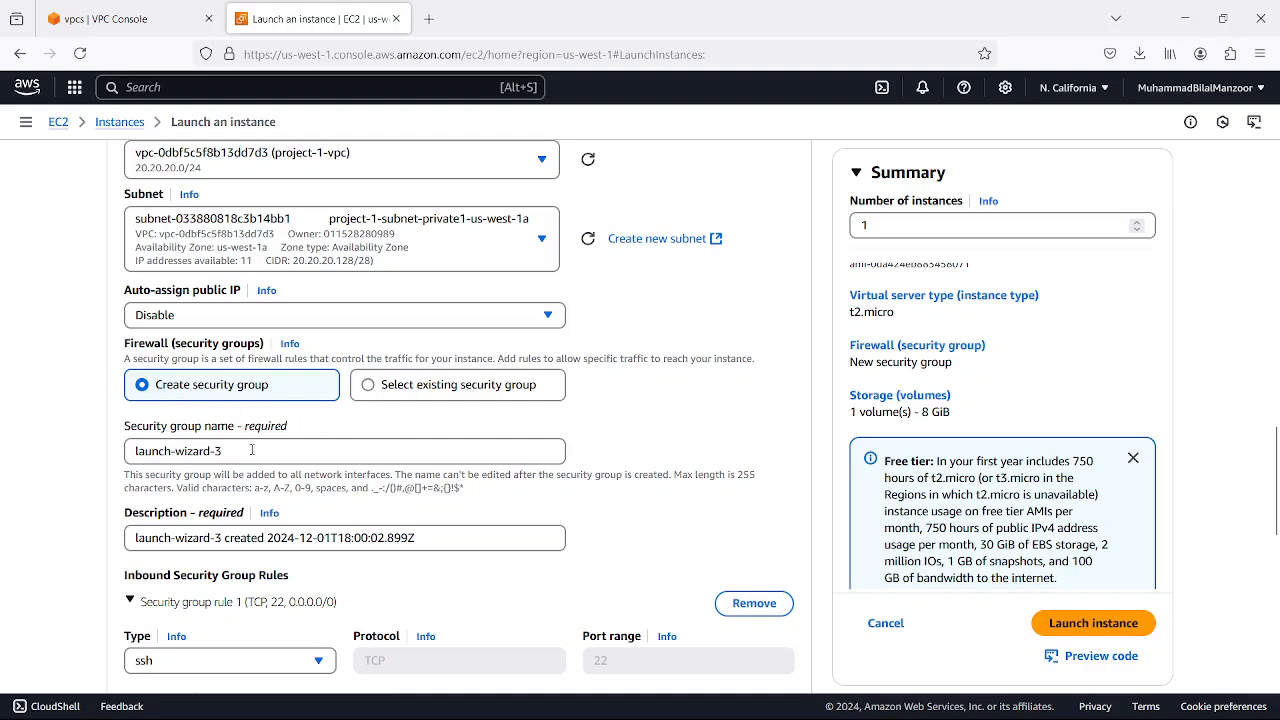
scroll(251, 450, down, 4)
scroll(241, 430, down, 8)
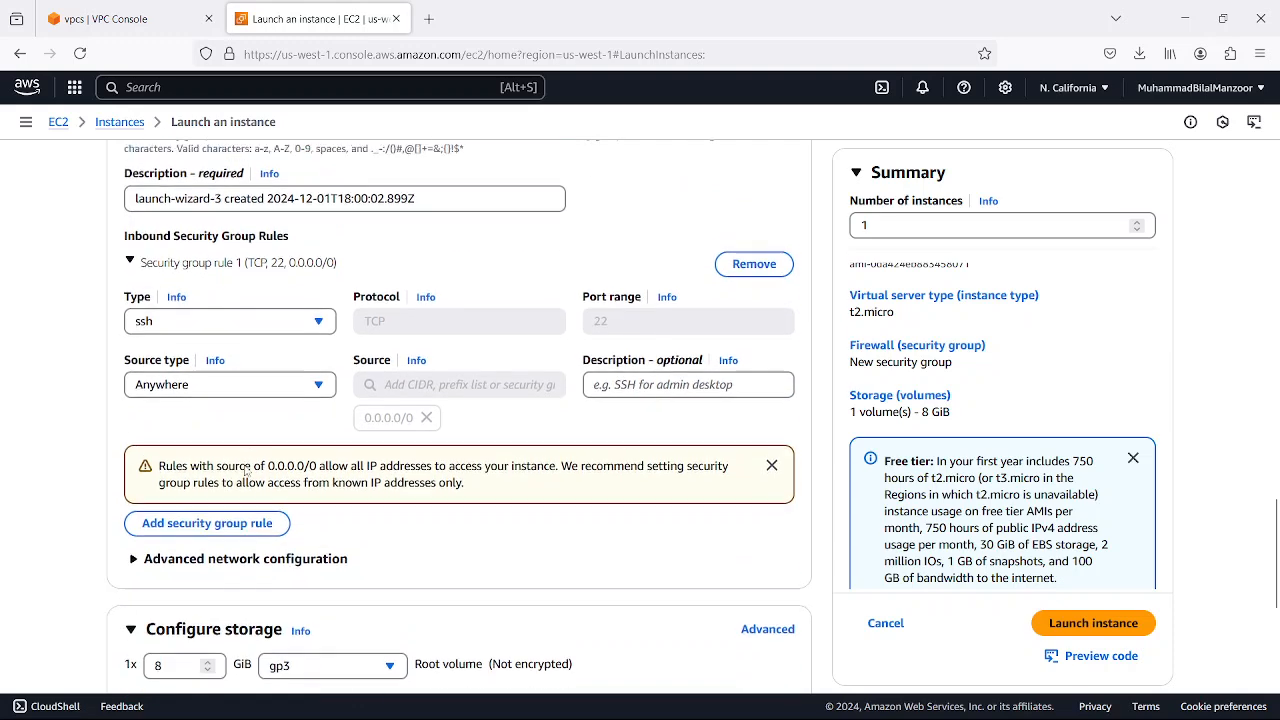
scroll(571, 541, down, 4)
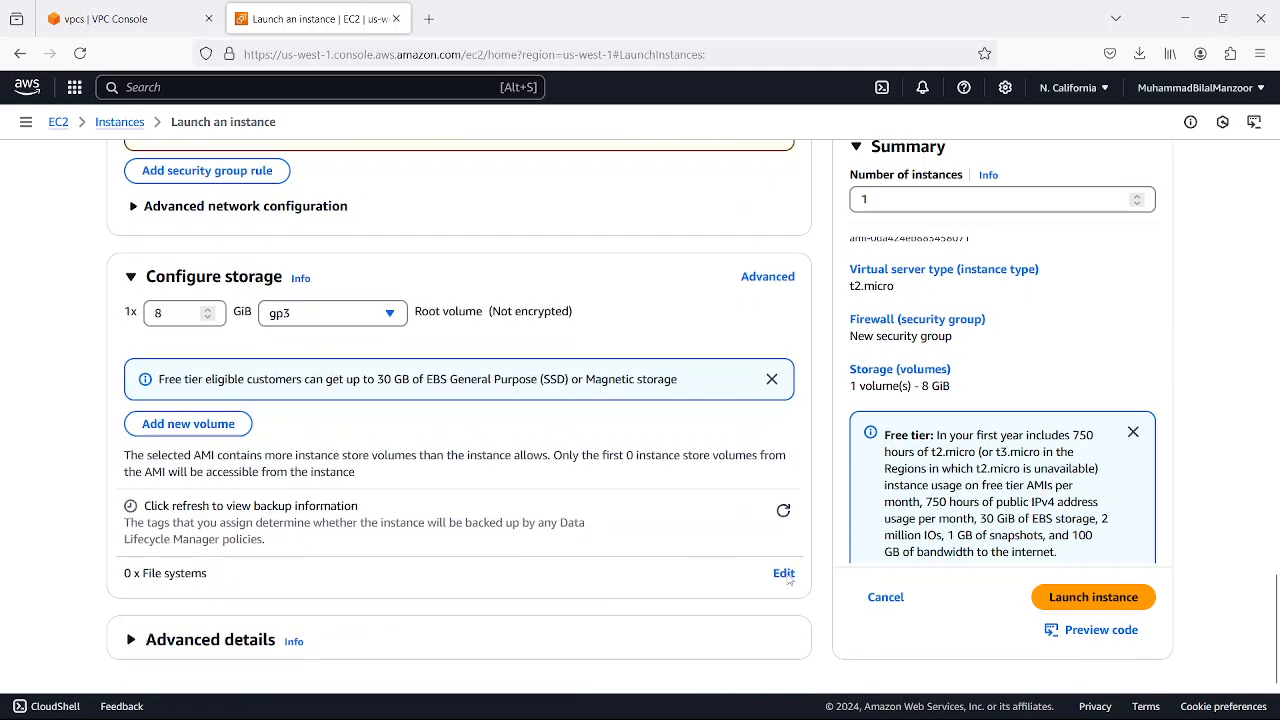
click(1094, 597)
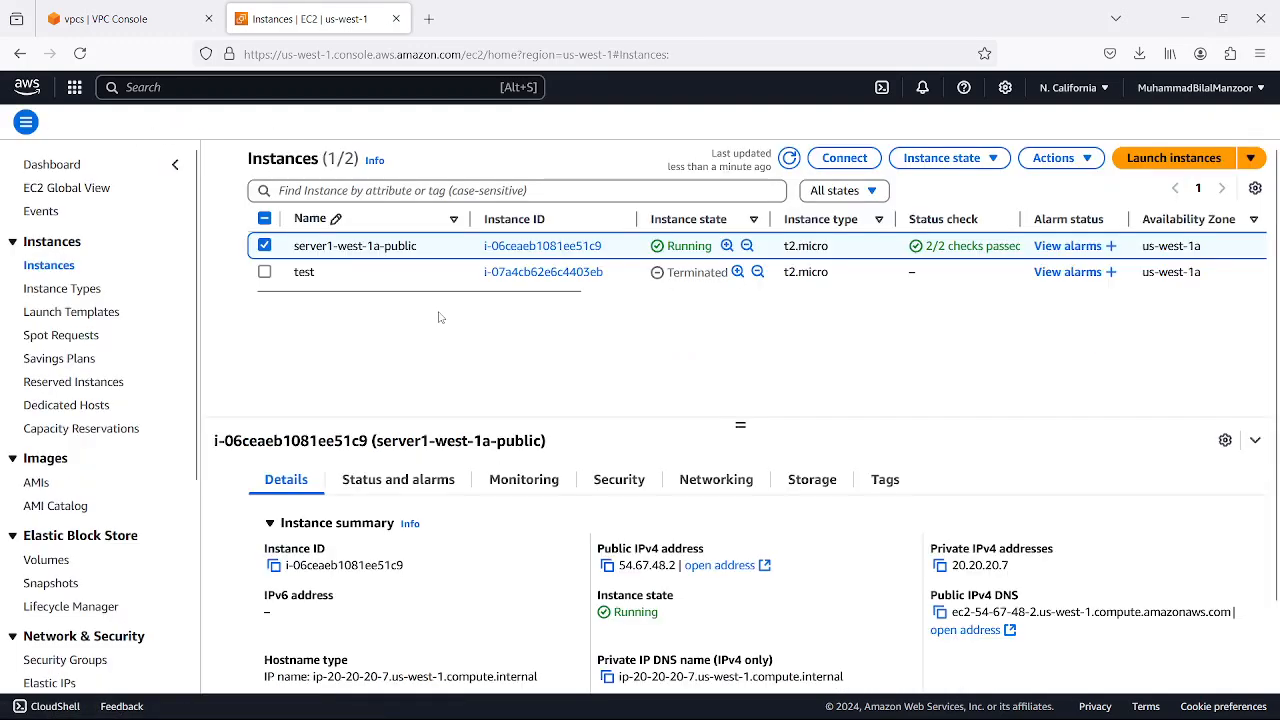
click(789, 159)
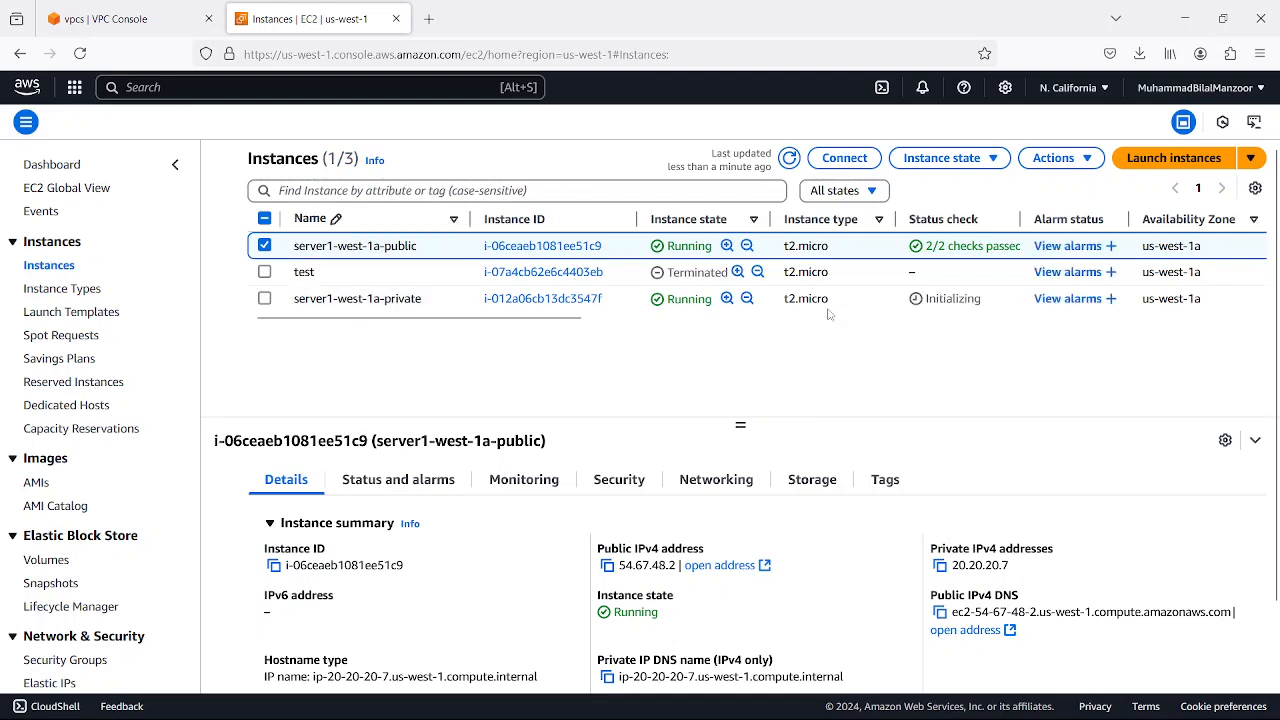
Select only server1-west-1a-private in the instance list and copy its private IPv4 address
click(264, 246)
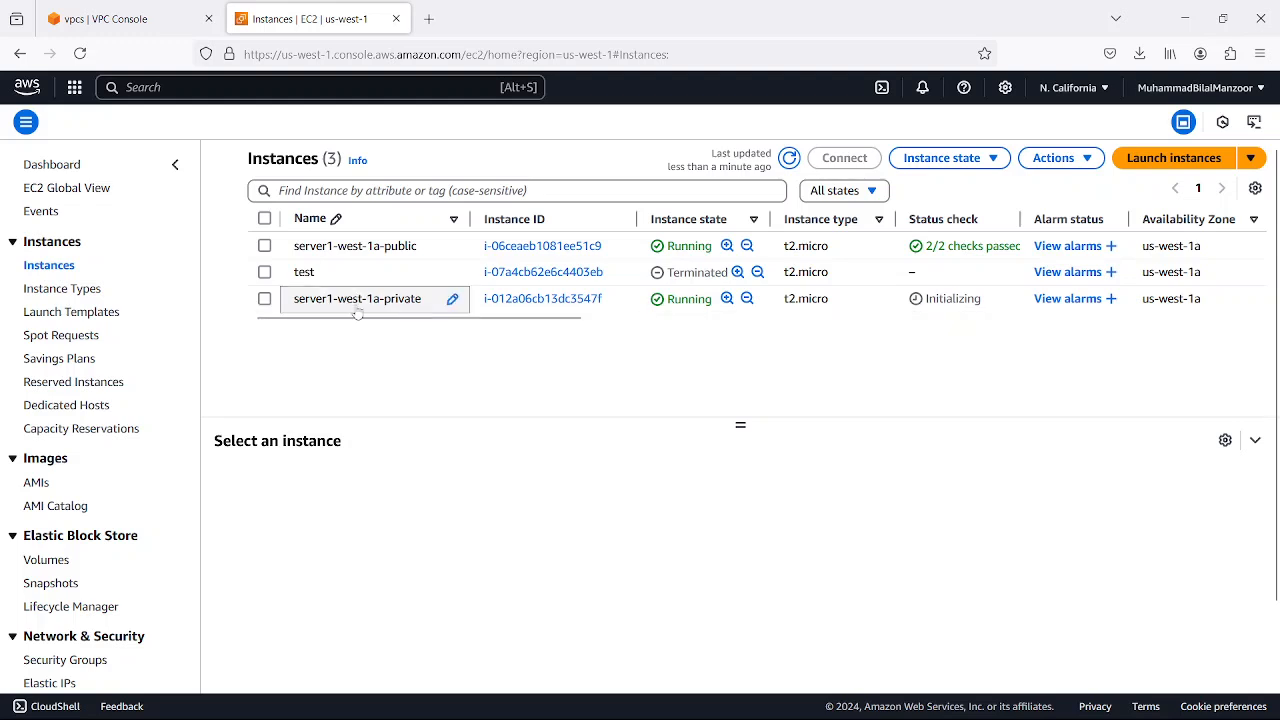
click(264, 298)
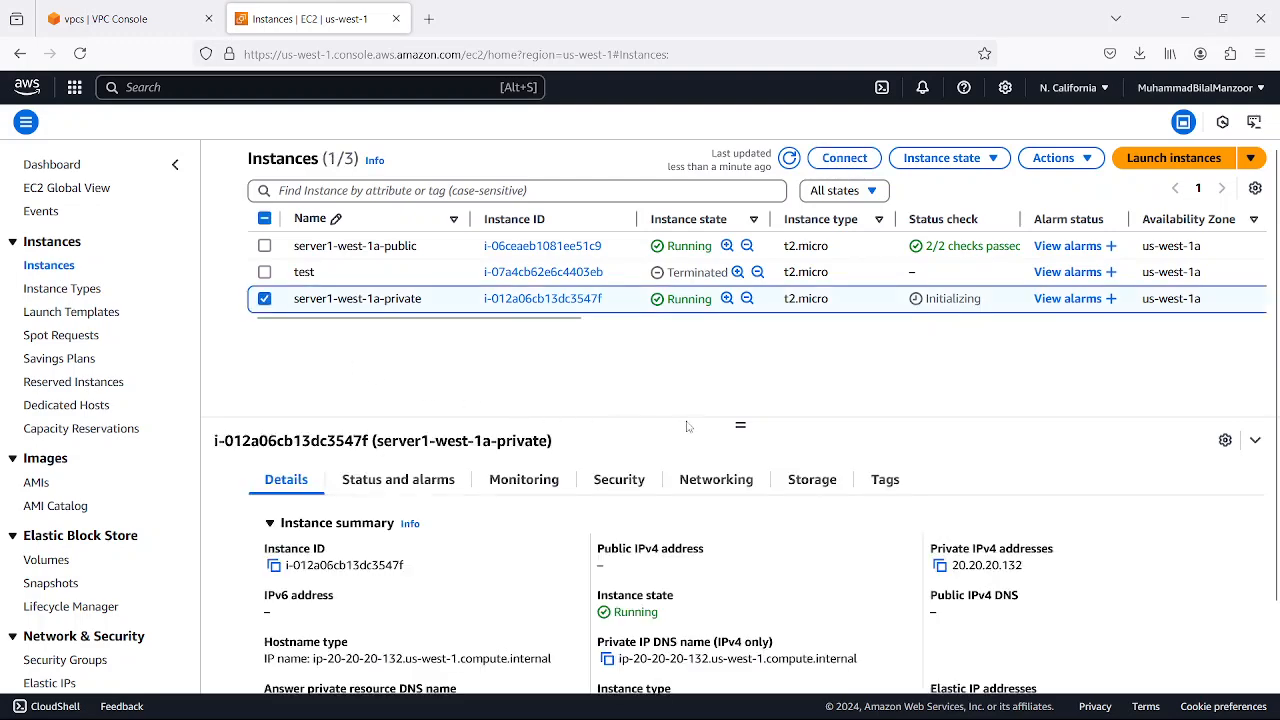
scroll(908, 524, down, 2)
scroll(908, 524, up, 2)
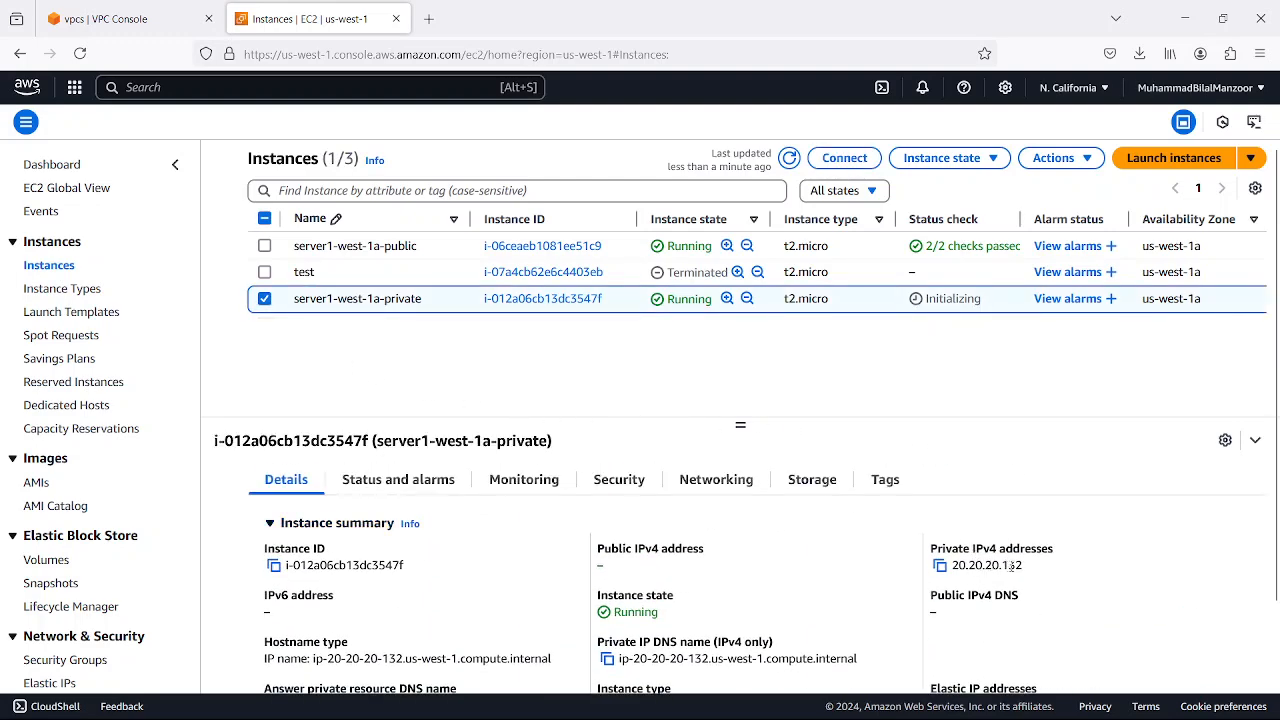
drag(958, 566, 1021, 566)
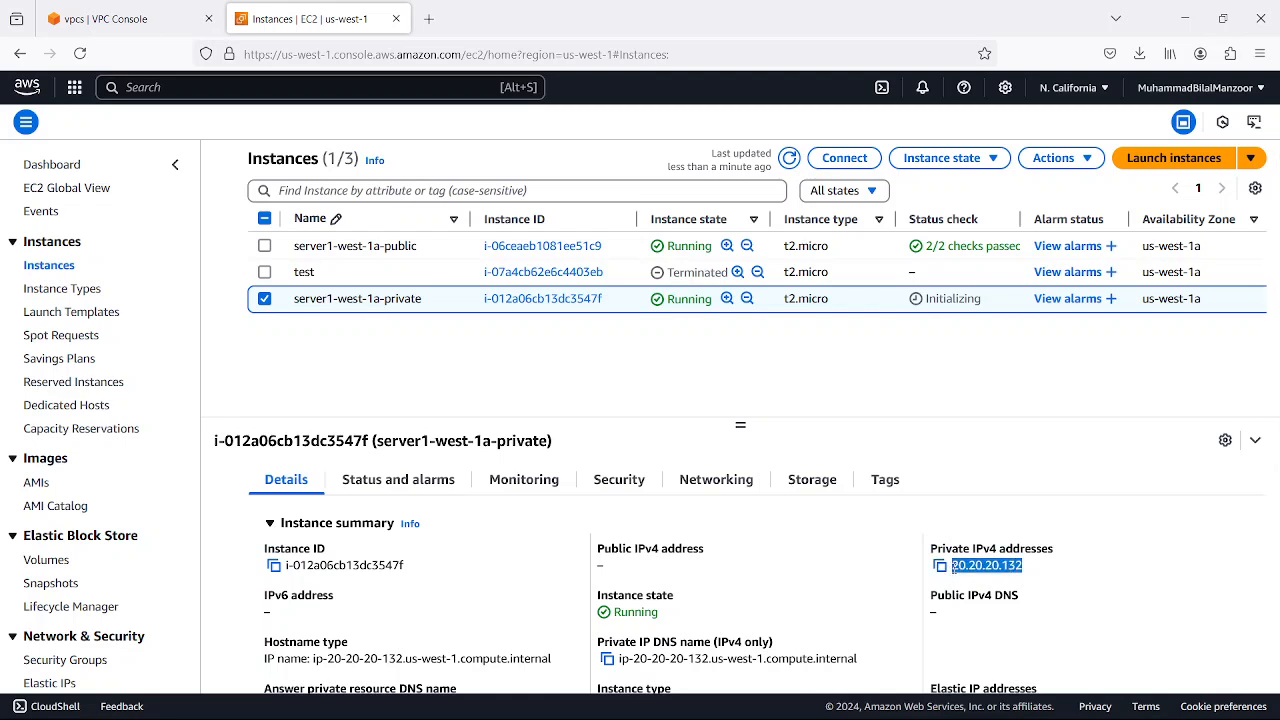
click(950, 452)
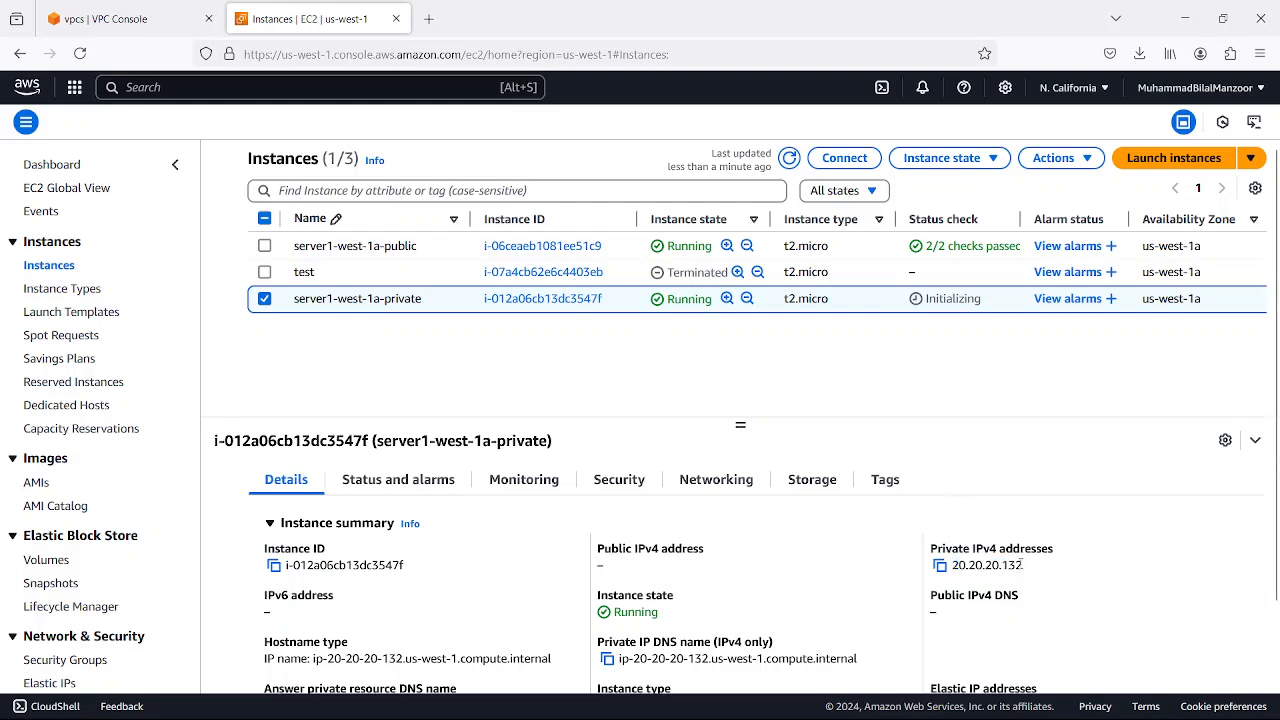
click(940, 565)
Switch to MobaXterm, restart the SSH session to 54.67.48.2, and return to the EC2 console
mouse_move(890, 705)
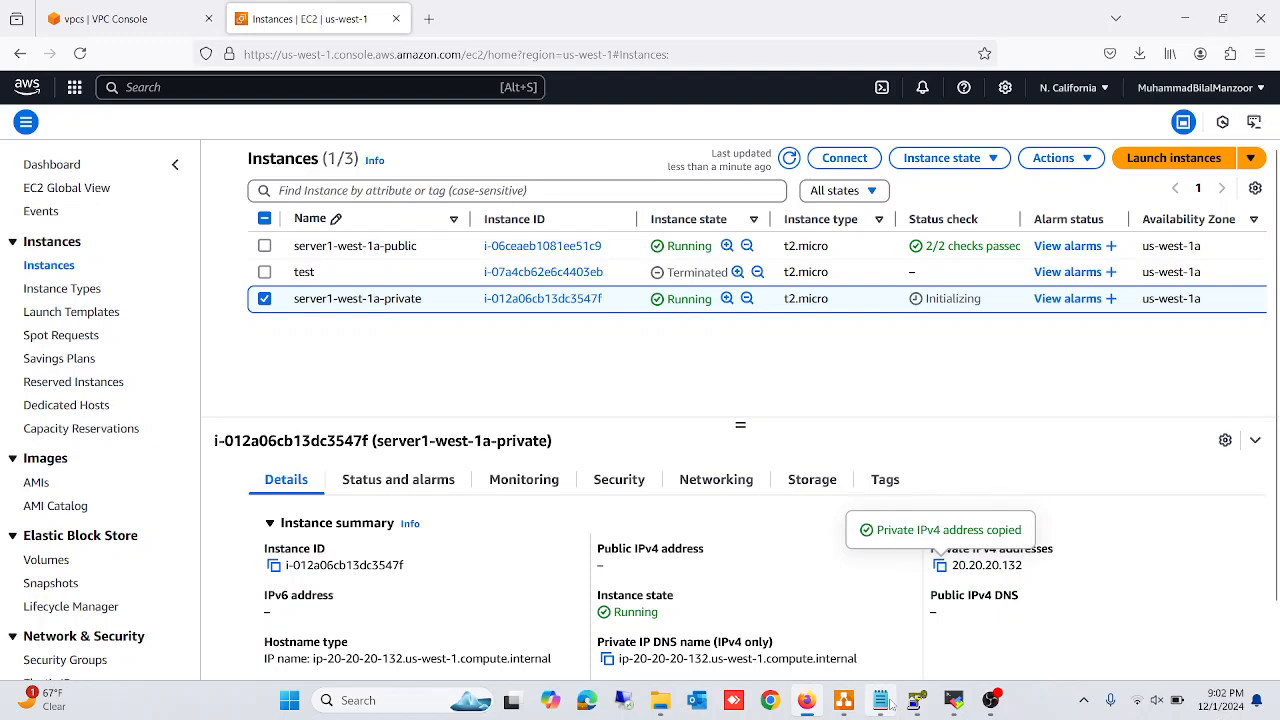
click(950, 702)
key(r)
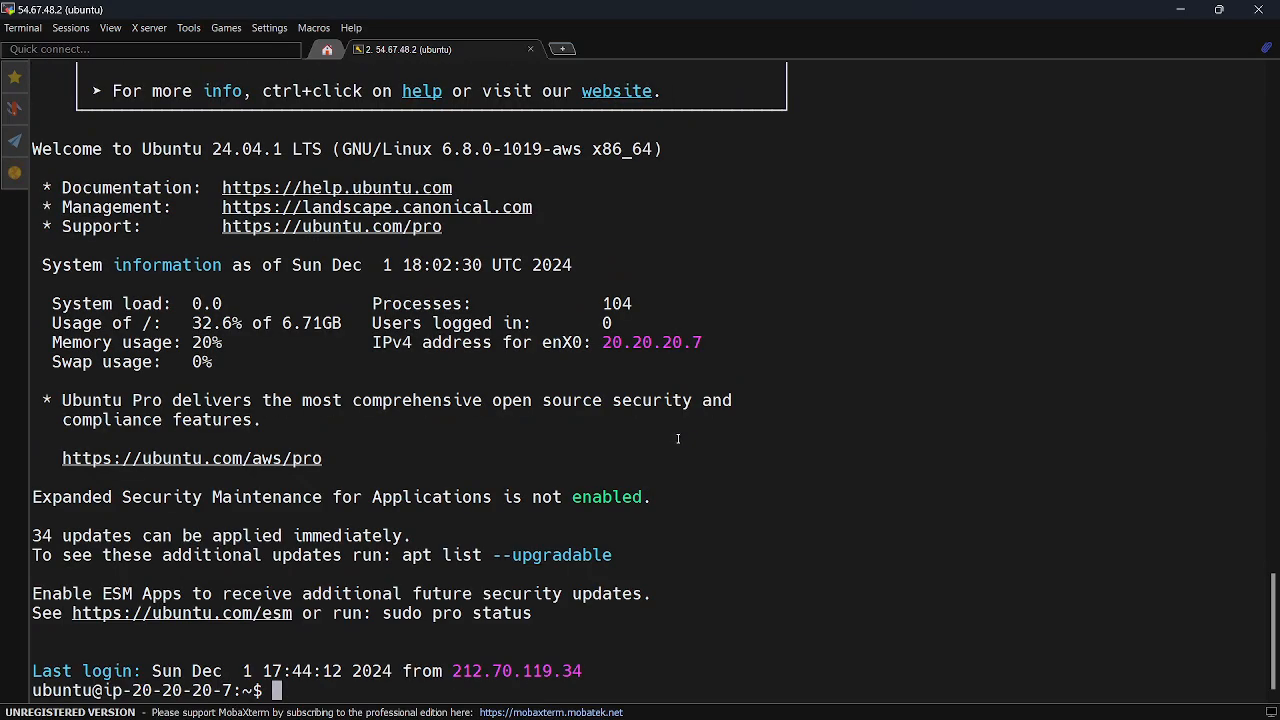
click(1183, 10)
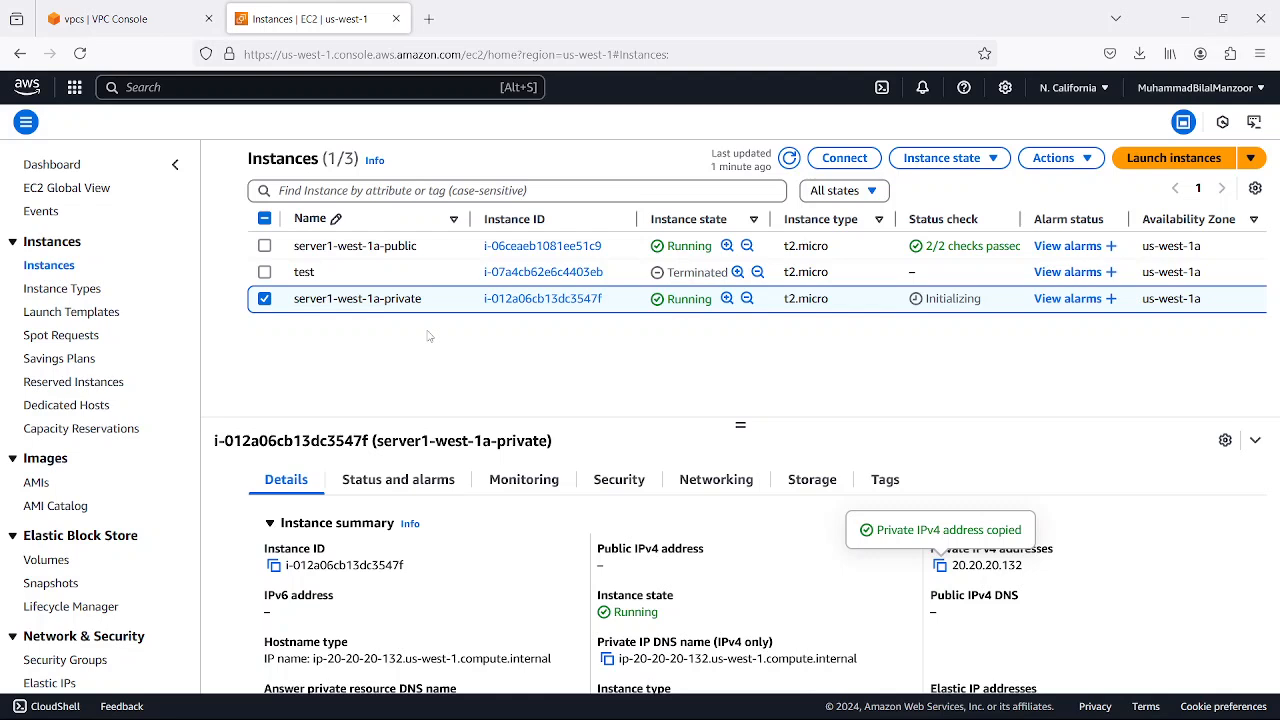
Deselect the instance and allocate a new Elastic IP address from Amazon's pool of IPv4 addresses
click(264, 298)
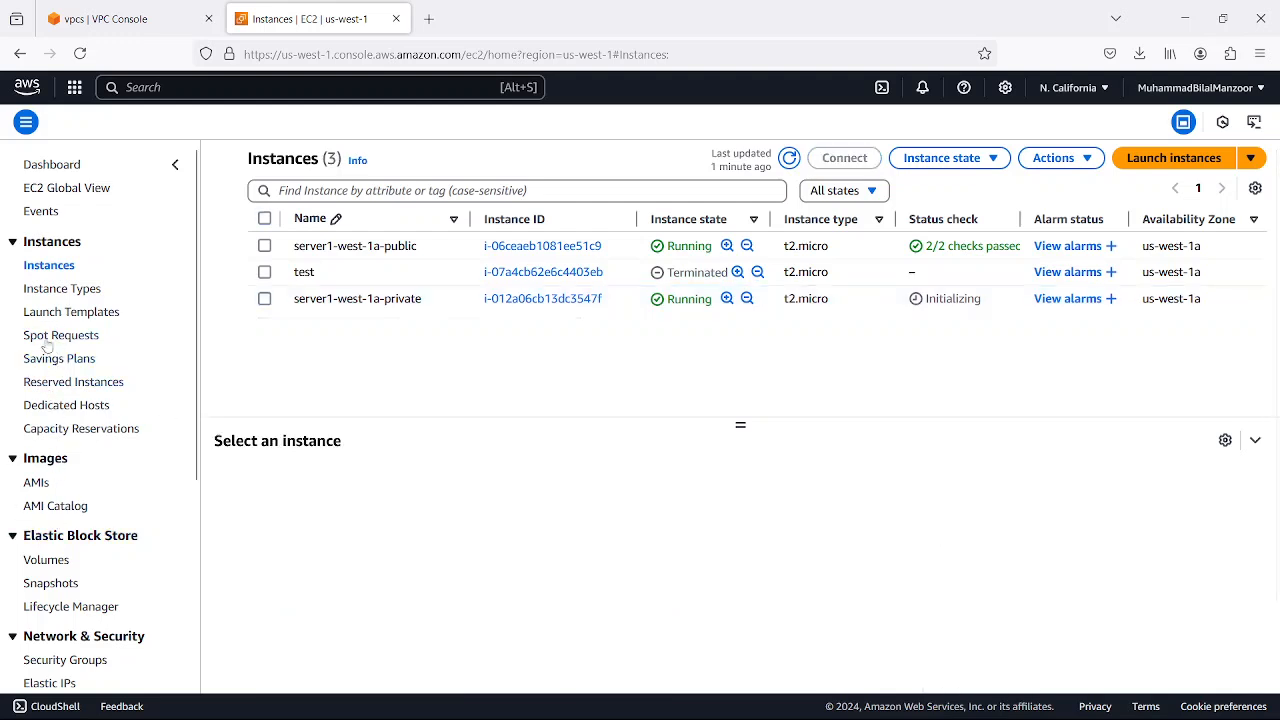
scroll(73, 576, down, 1)
scroll(73, 576, down, 1)
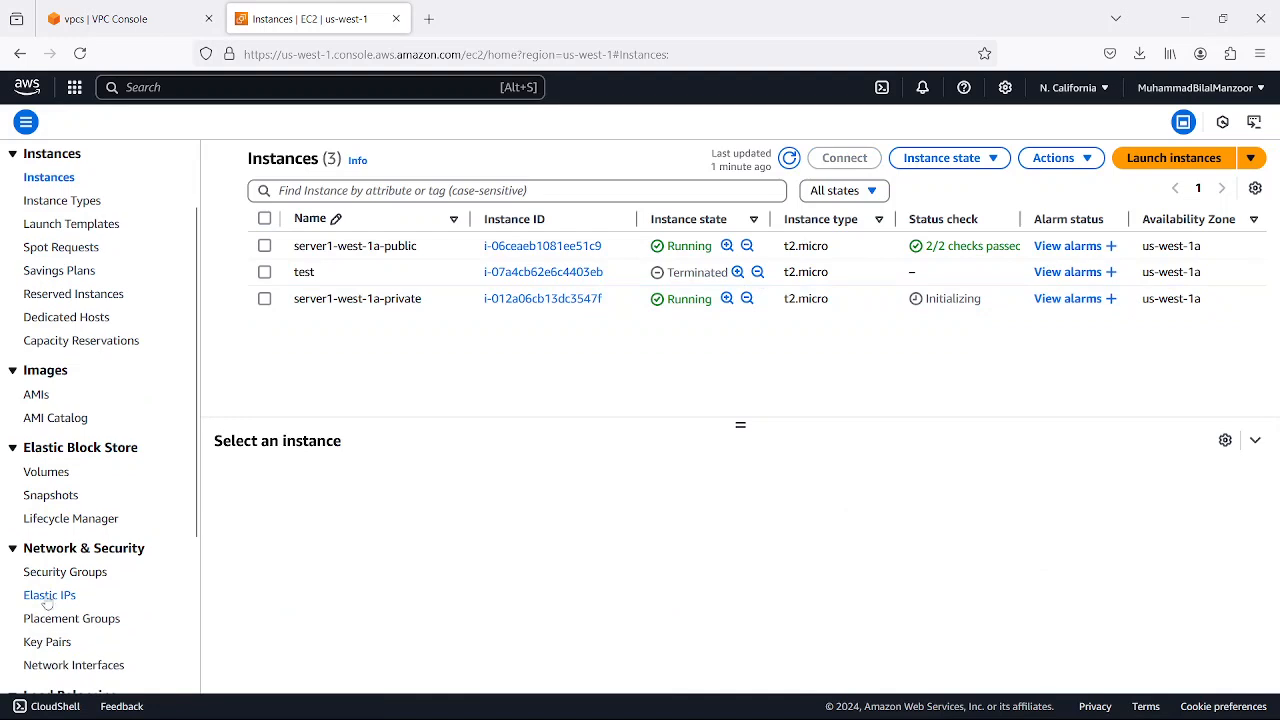
click(50, 596)
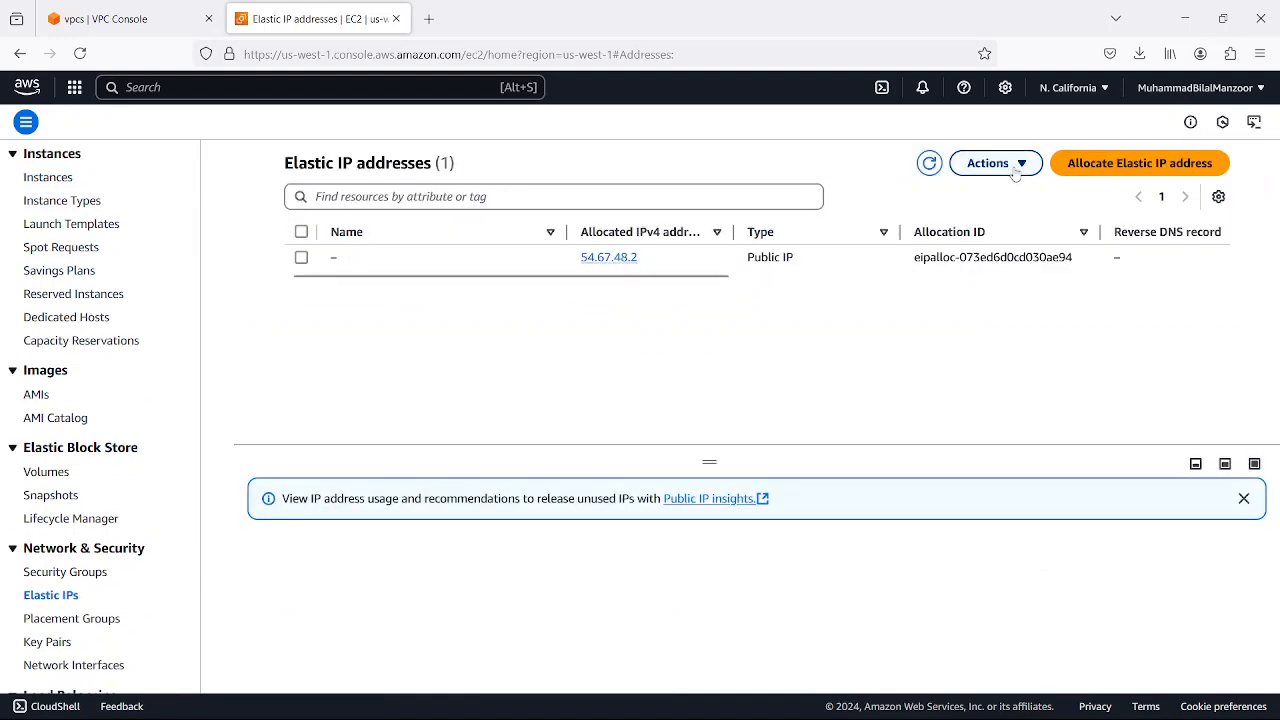
click(1116, 168)
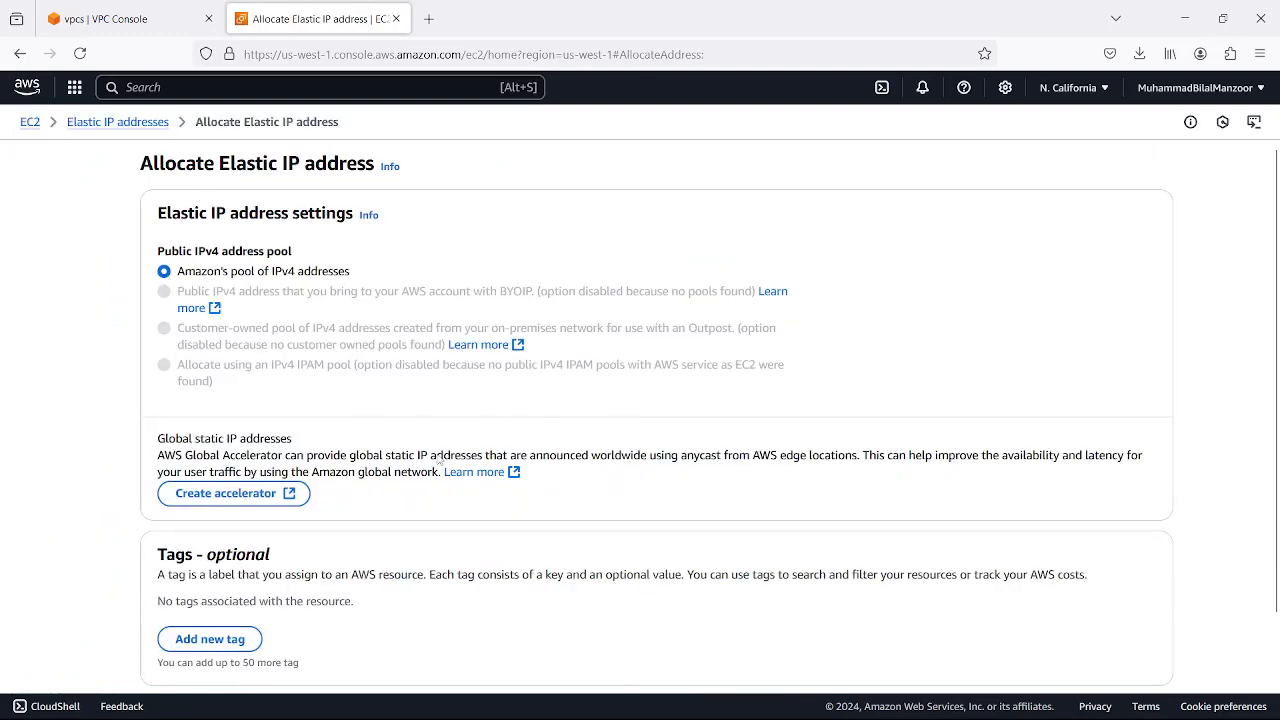
scroll(530, 440, down, 2)
click(1105, 646)
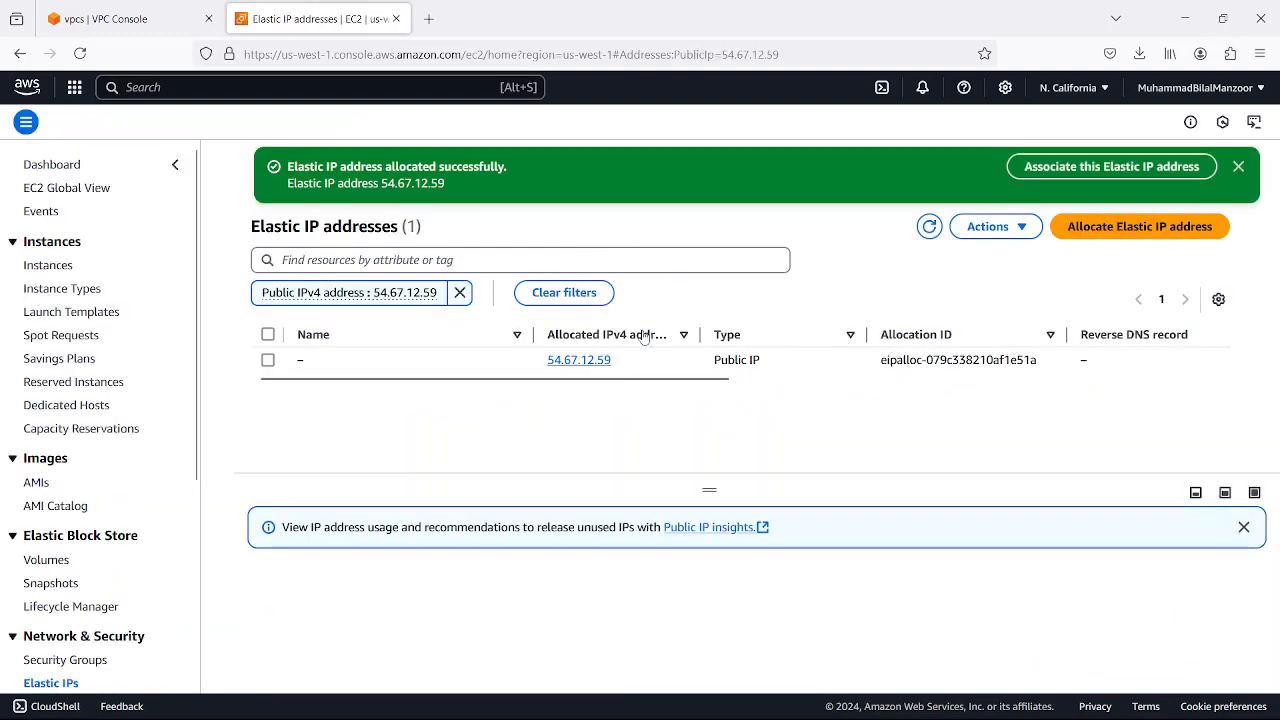
Refresh the Elastic IP list and remove its public IPv4 address filter to view all allocated addresses
click(929, 228)
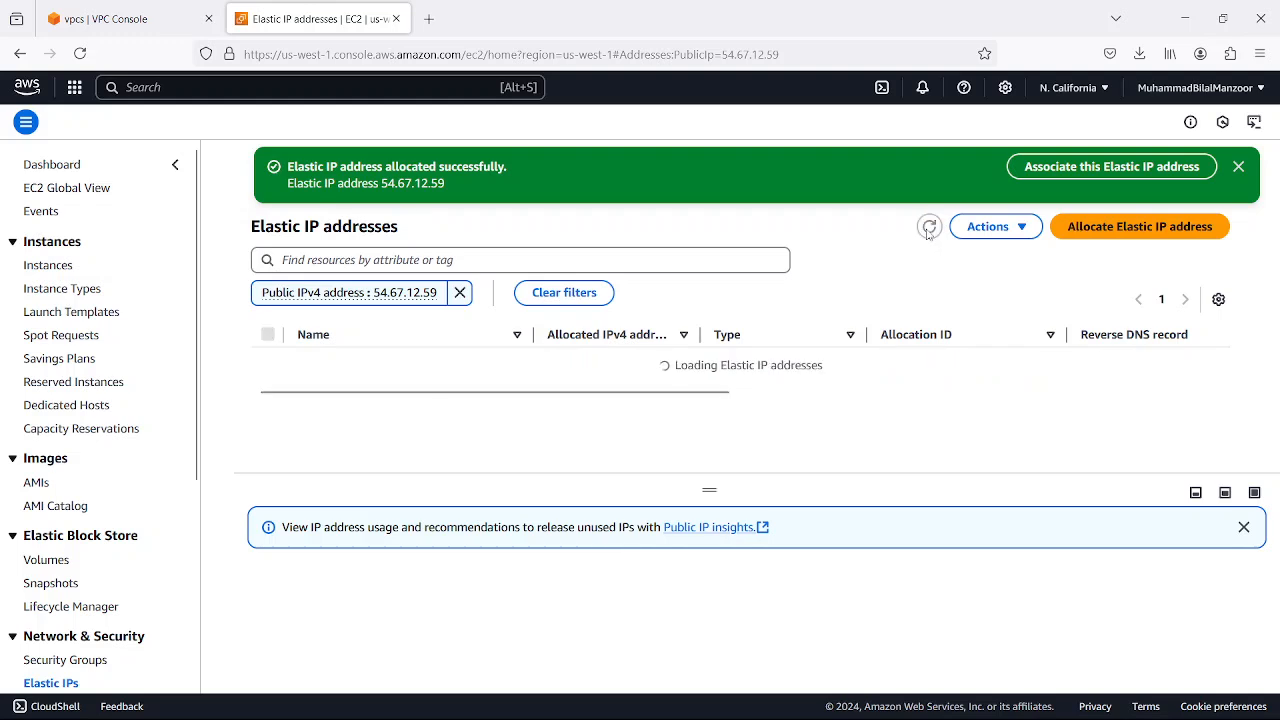
click(459, 292)
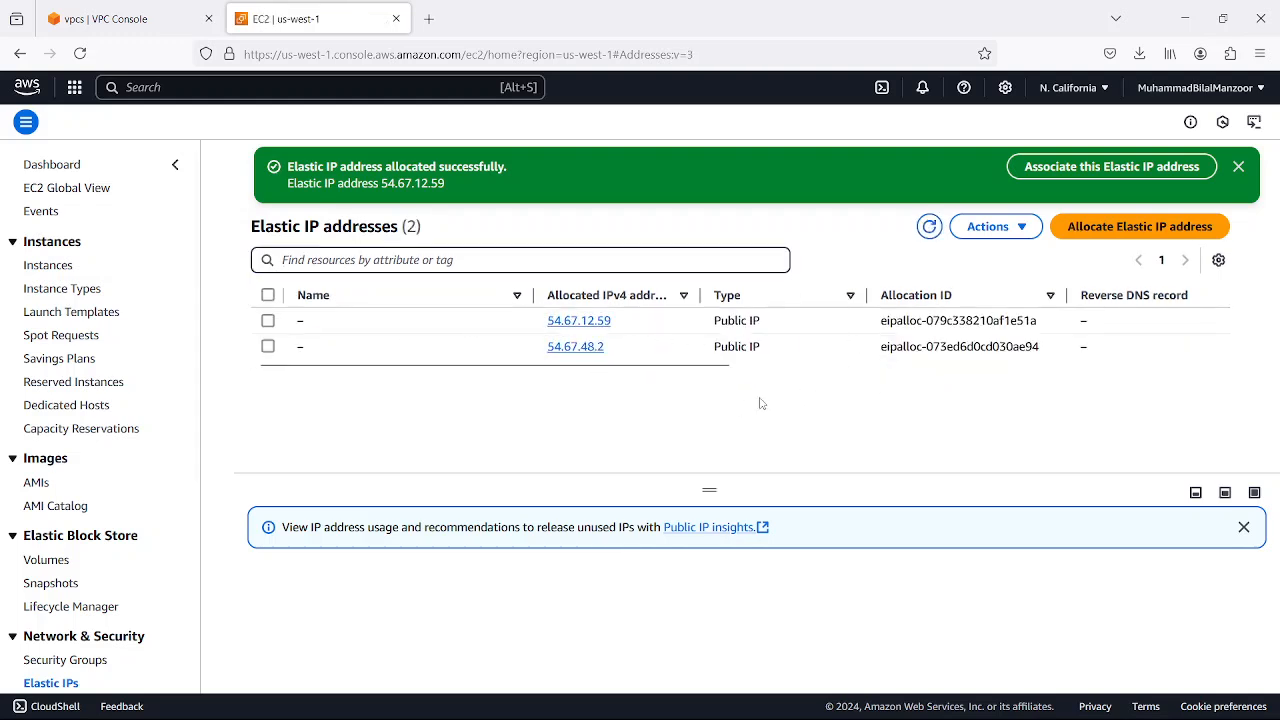
scroll(706, 371, right, 1)
drag(706, 371, 557, 388)
Associate Elastic IP 54.67.12.59 with the instance server1-west-1a-private, using private IP address 20.20.20.132
click(519, 330)
click(1014, 229)
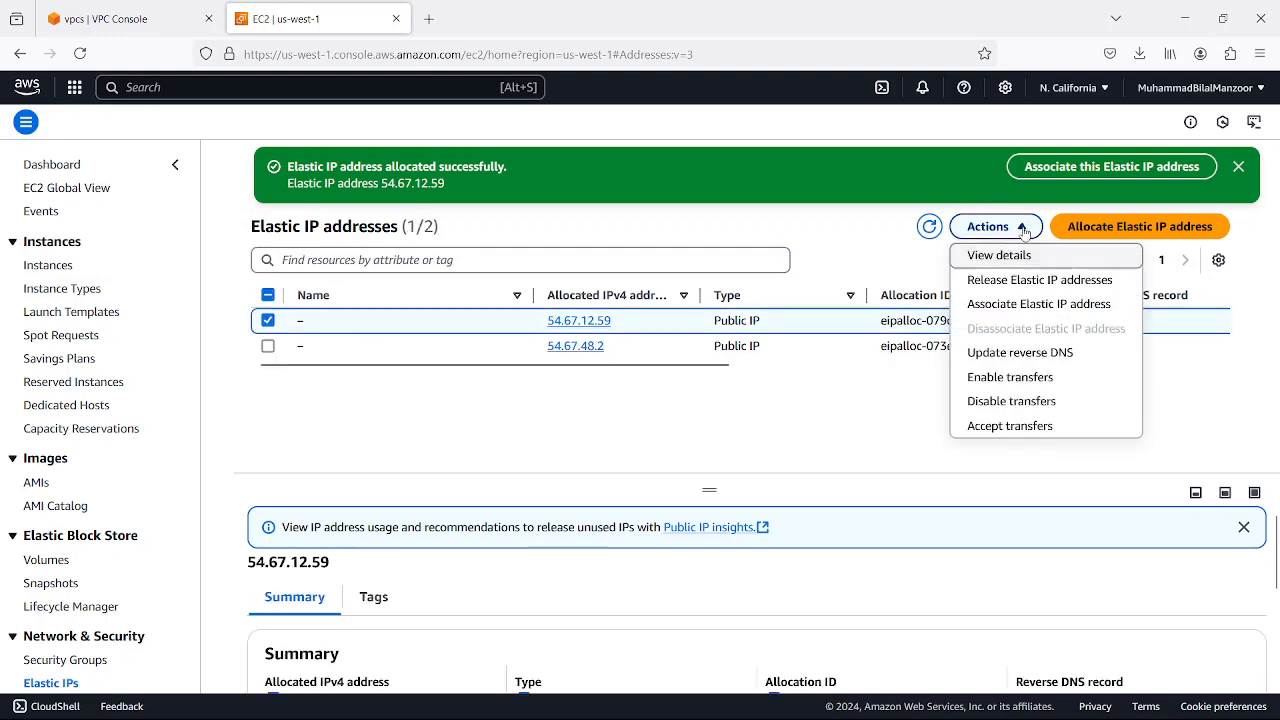
click(1018, 310)
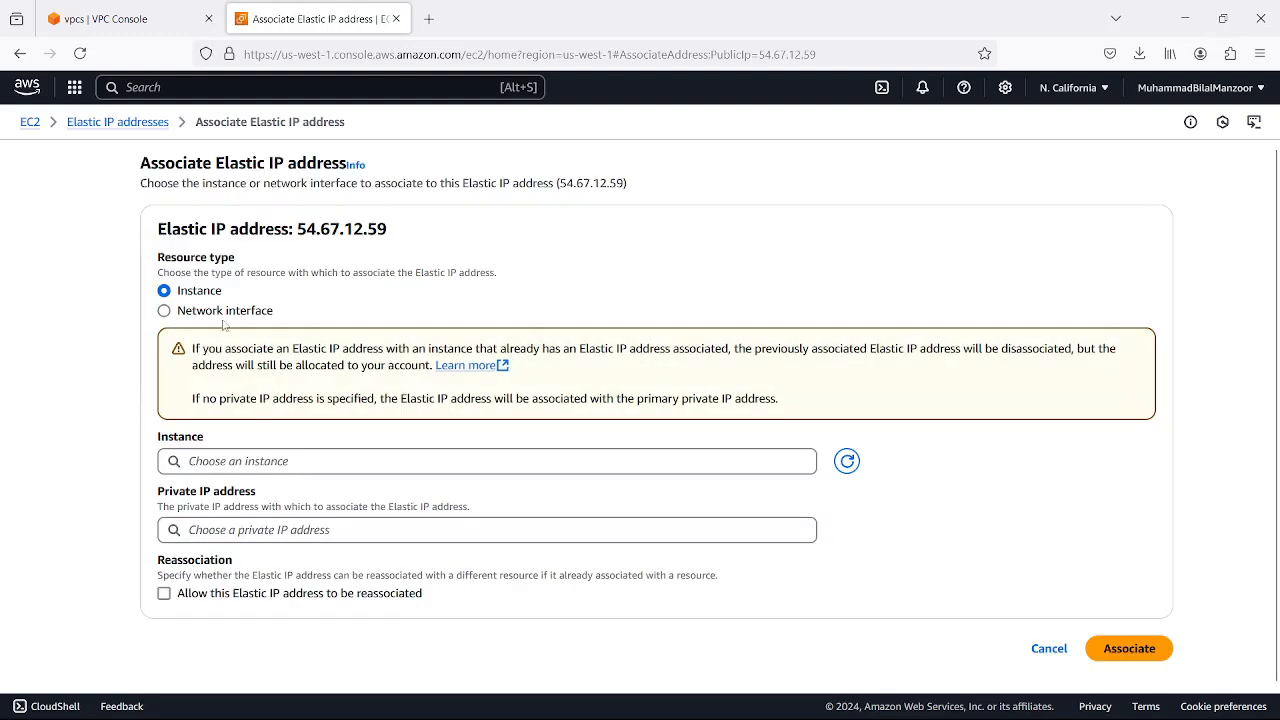
click(250, 461)
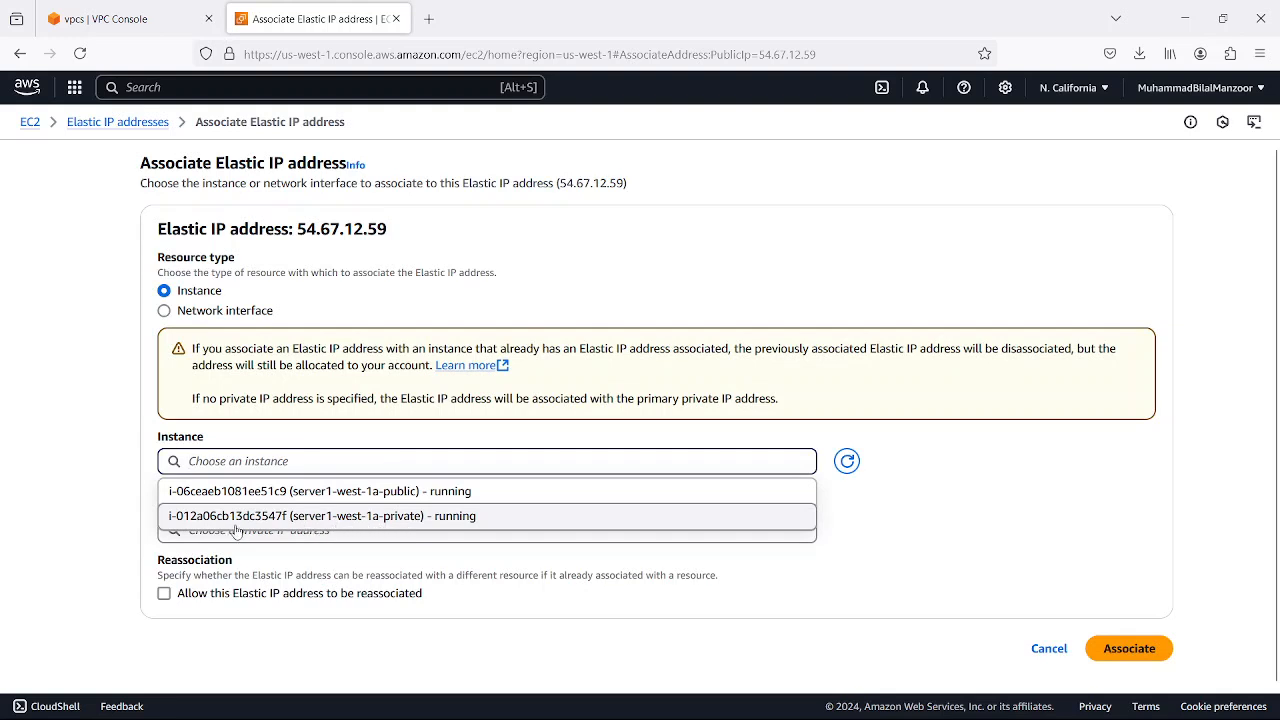
click(369, 518)
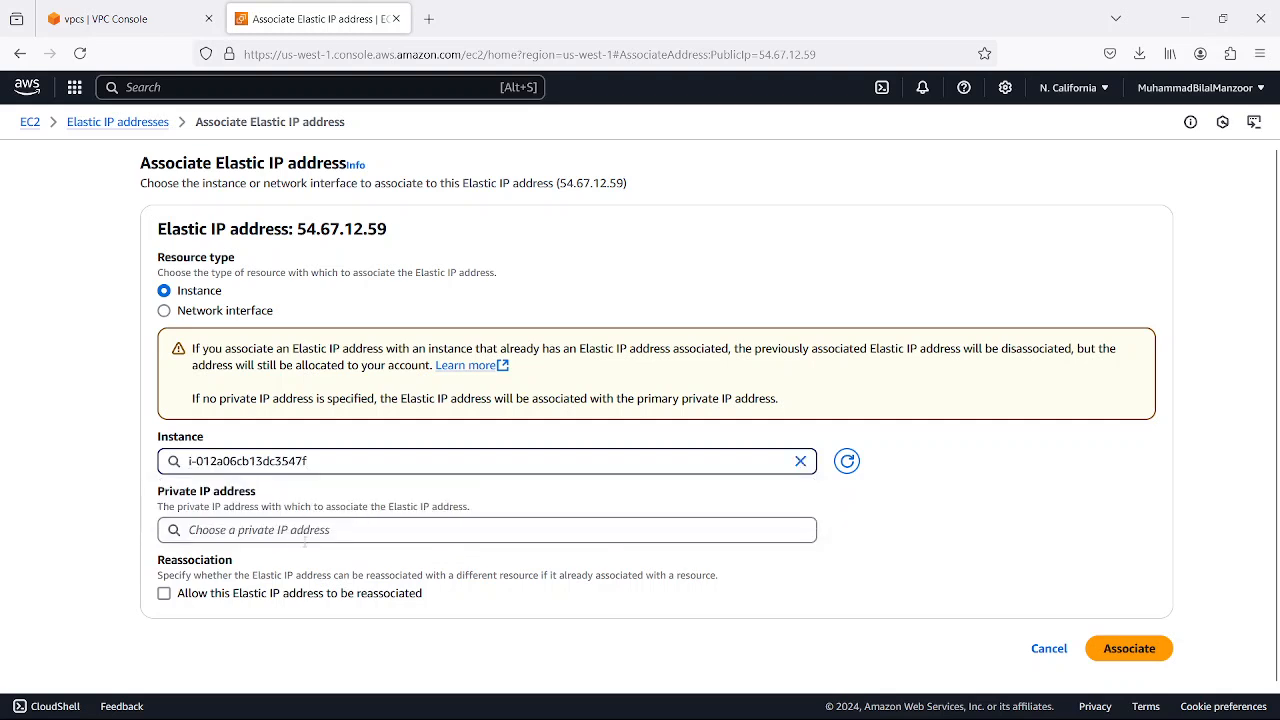
click(292, 530)
click(263, 567)
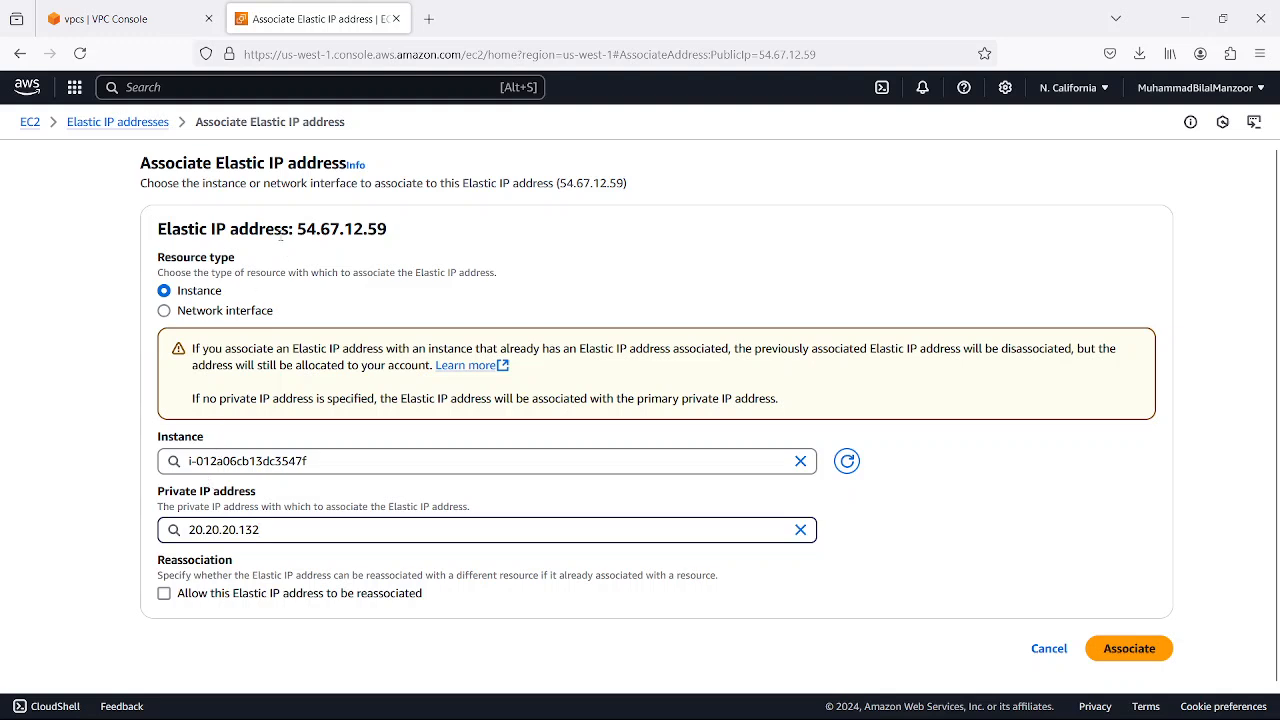
drag(298, 229, 424, 241)
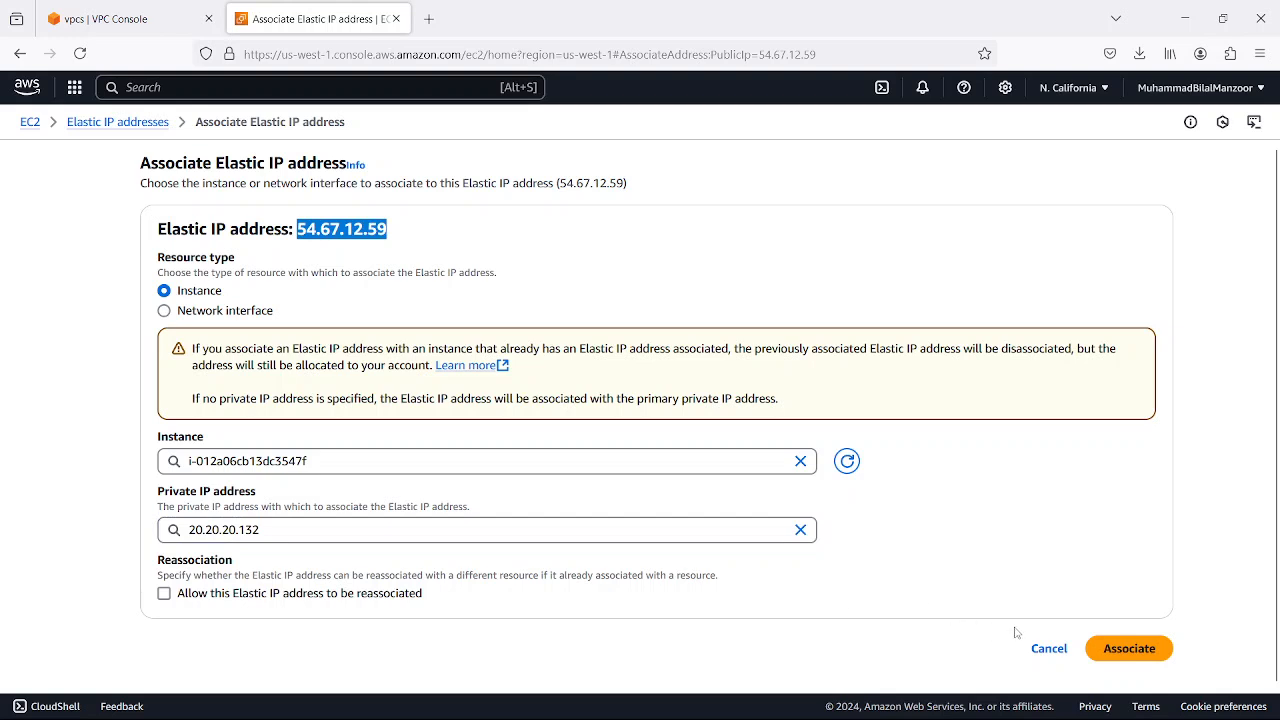
click(1128, 648)
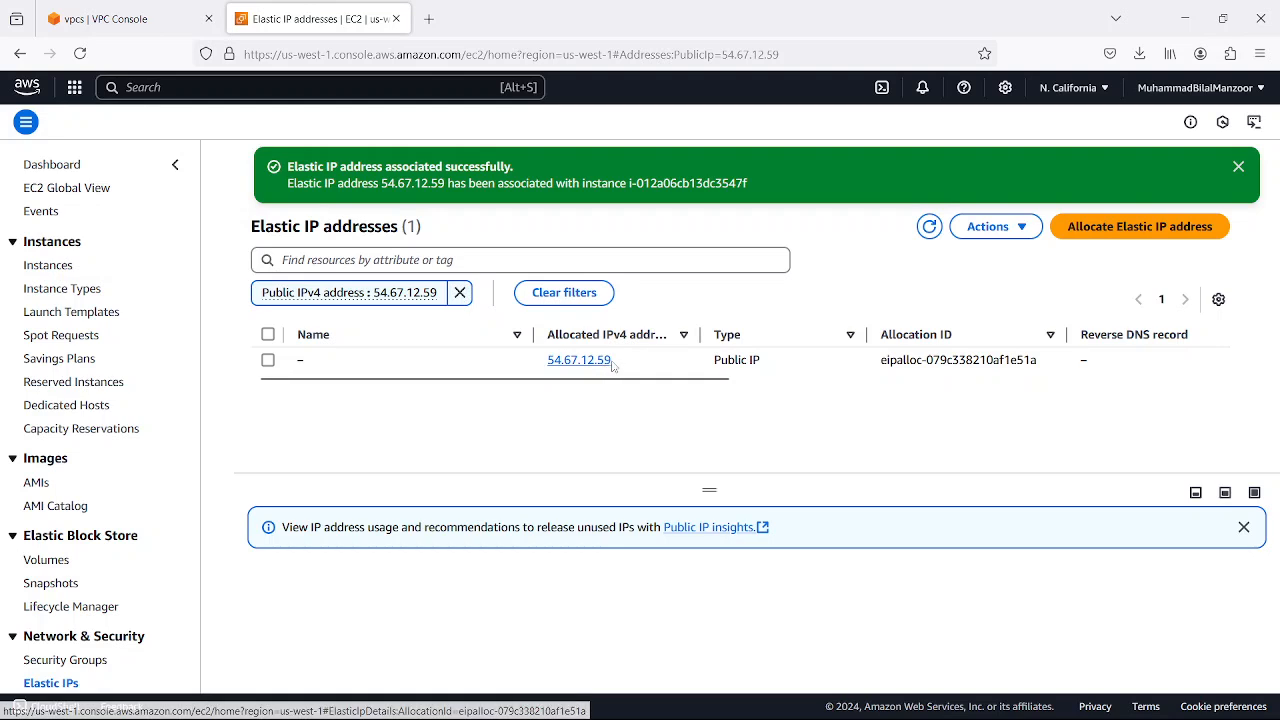
Return to the instance list, select server1-west-1a-private, and copy its public IPv4 address
click(459, 292)
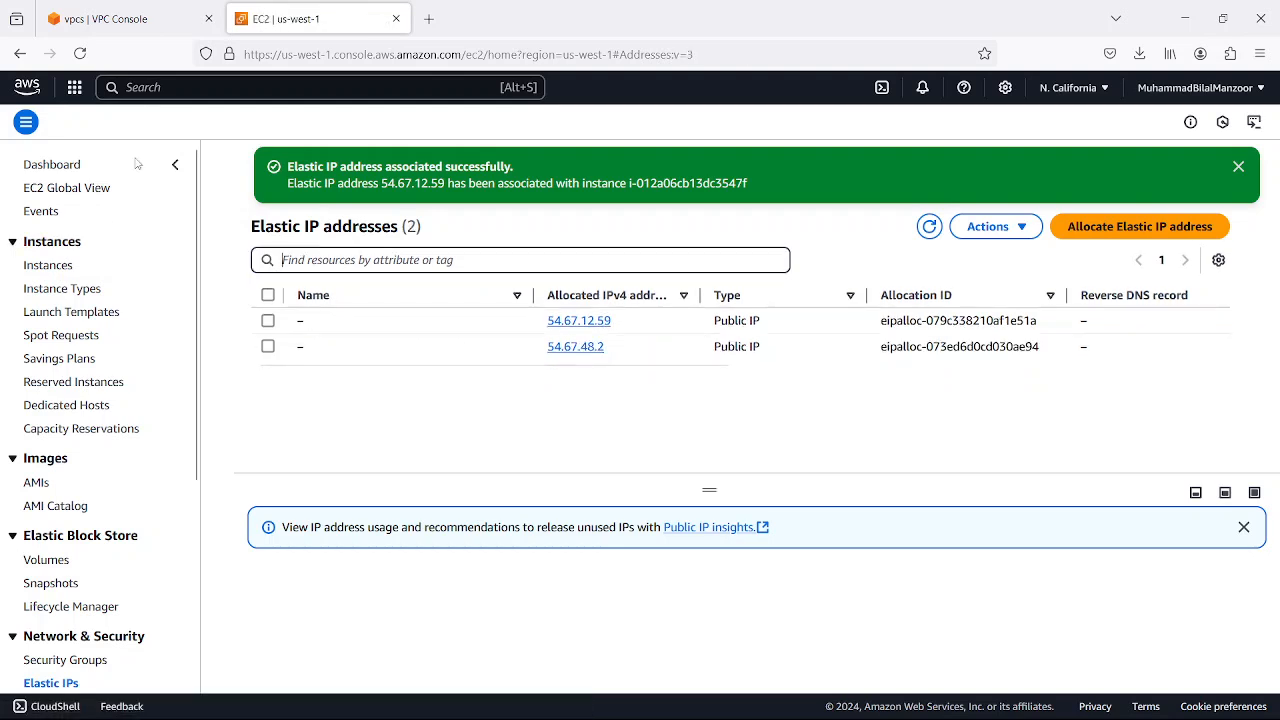
click(48, 266)
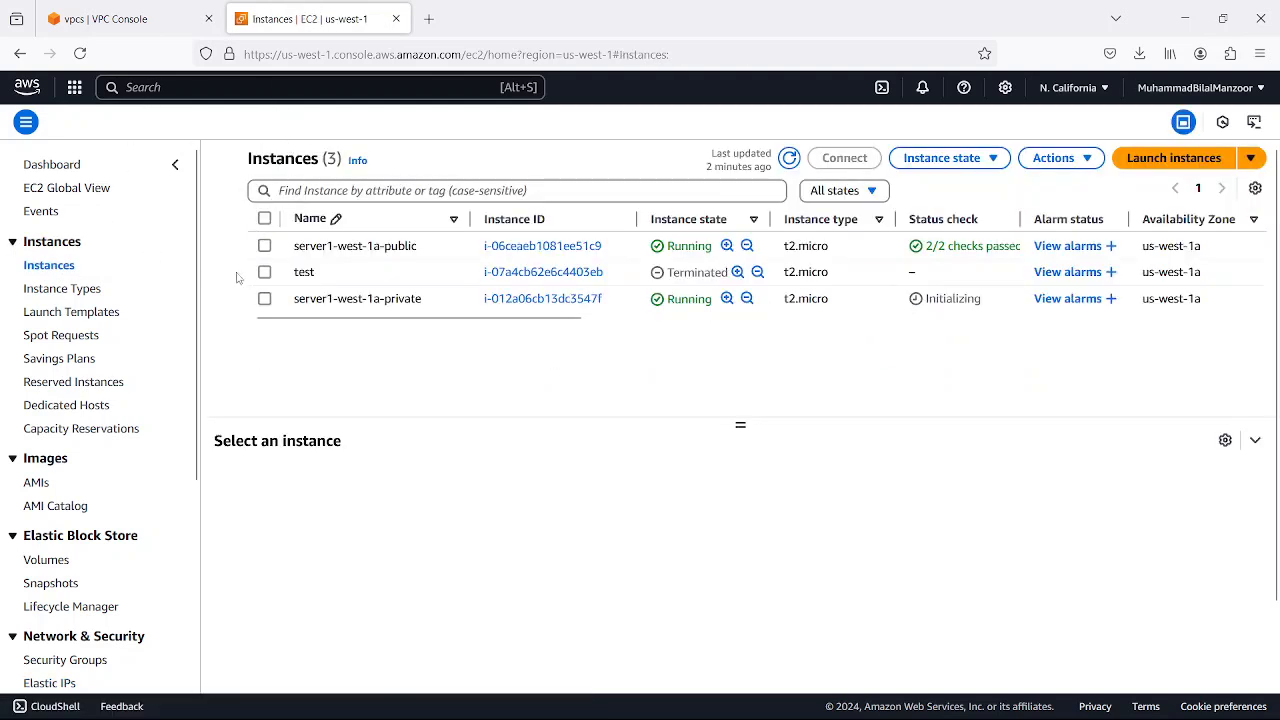
click(268, 304)
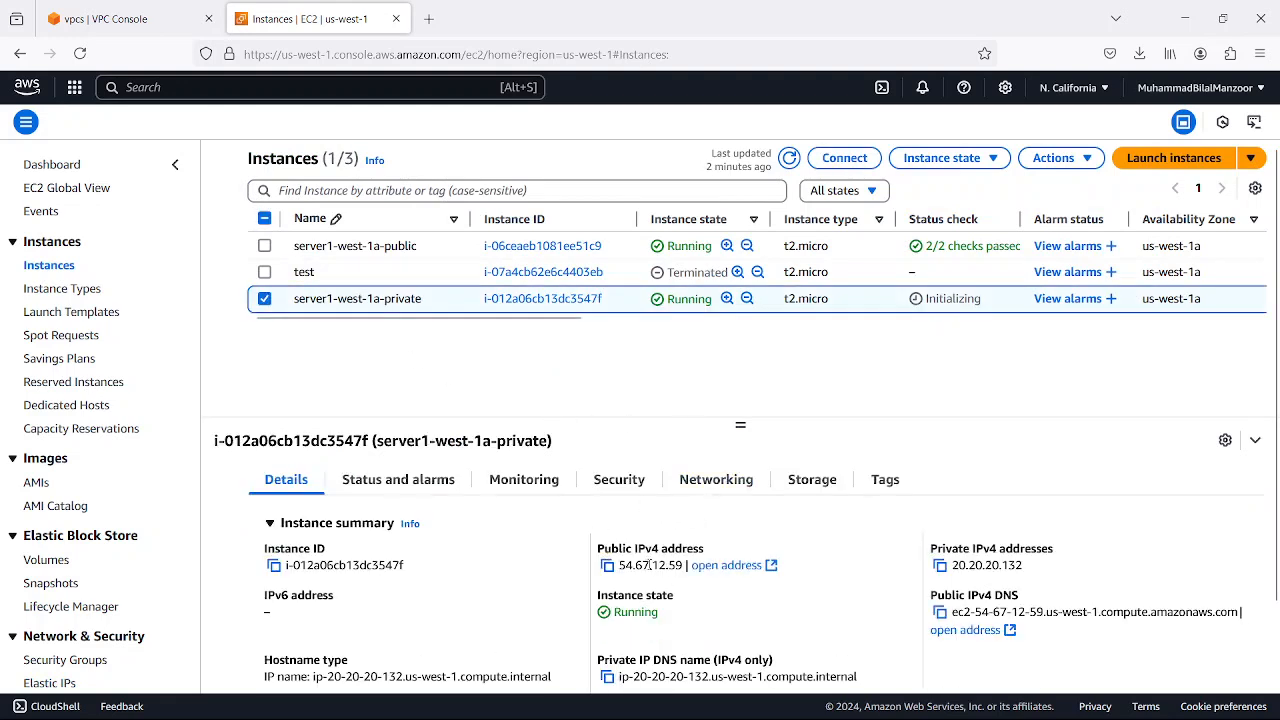
click(607, 565)
Open a Command Prompt and start a telnet connection to 54.67.12.59
key(super+r)
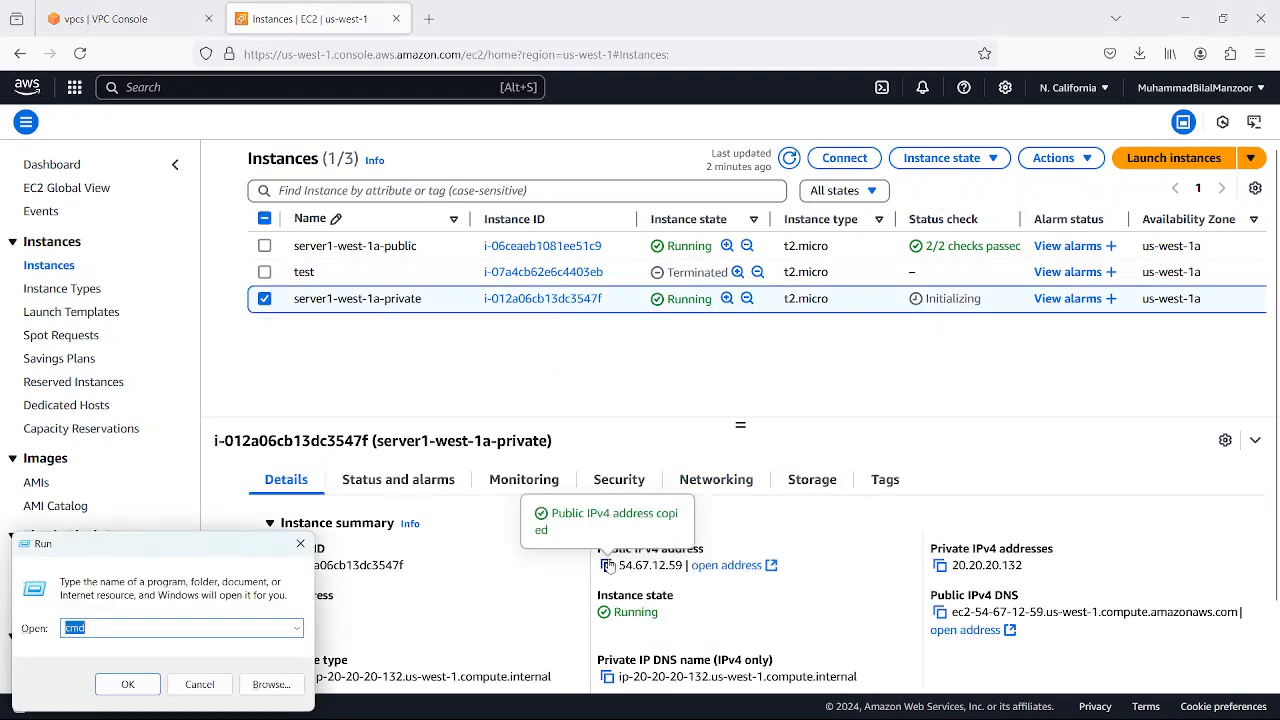
key(Return)
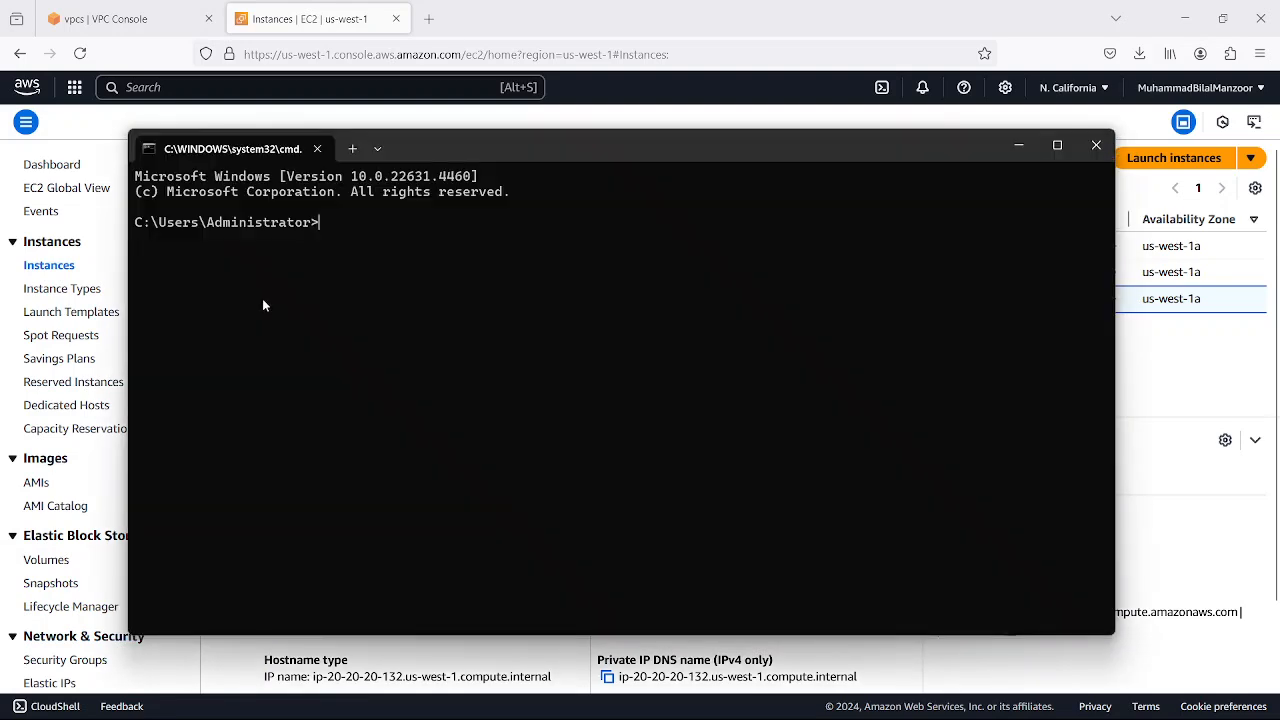
drag(430, 150, 493, 339)
text(telnet)
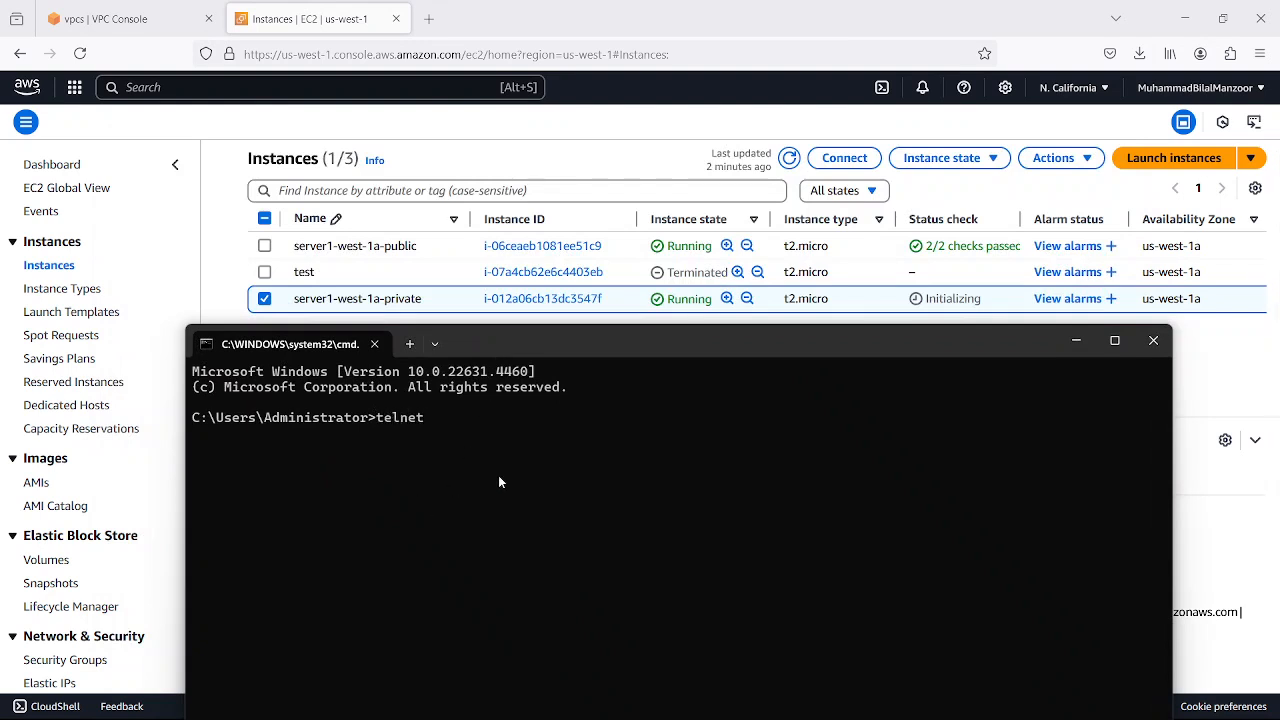
key(ctrl+v)
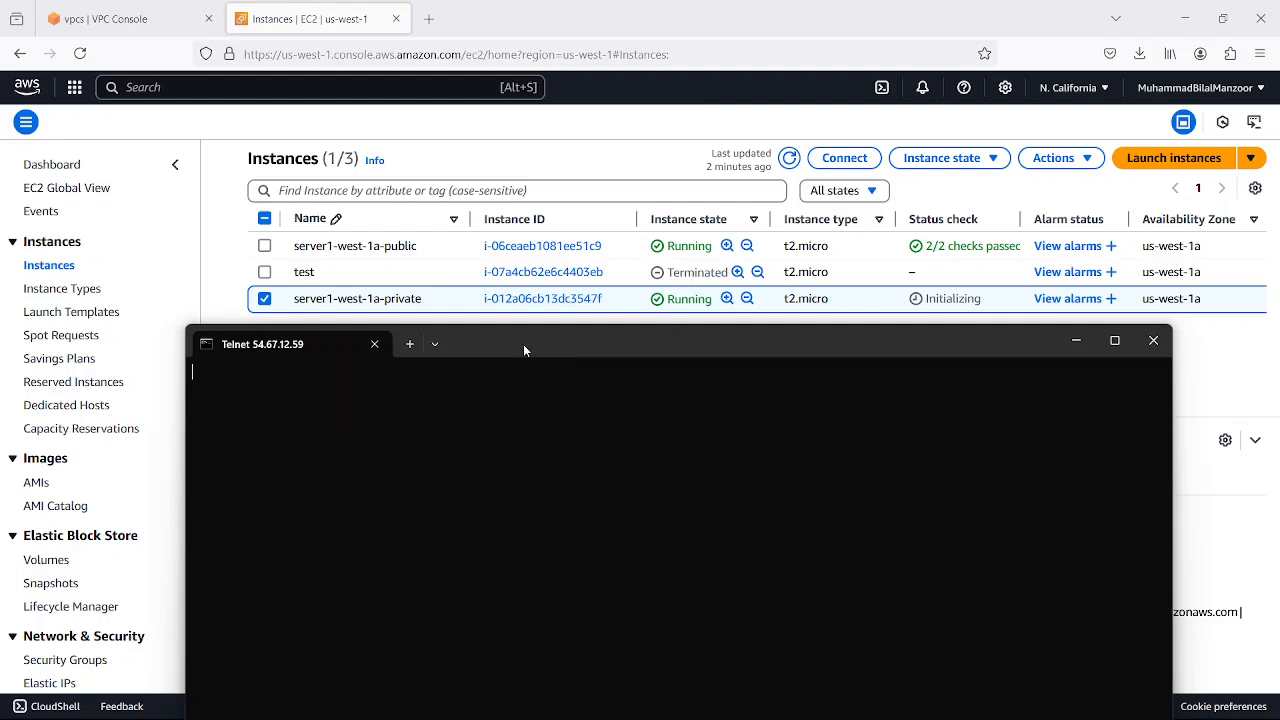
Switch the instance selection from server1-west-1a-private to server1-west-1a-public and copy its public IPv4 address
drag(523, 344, 586, 378)
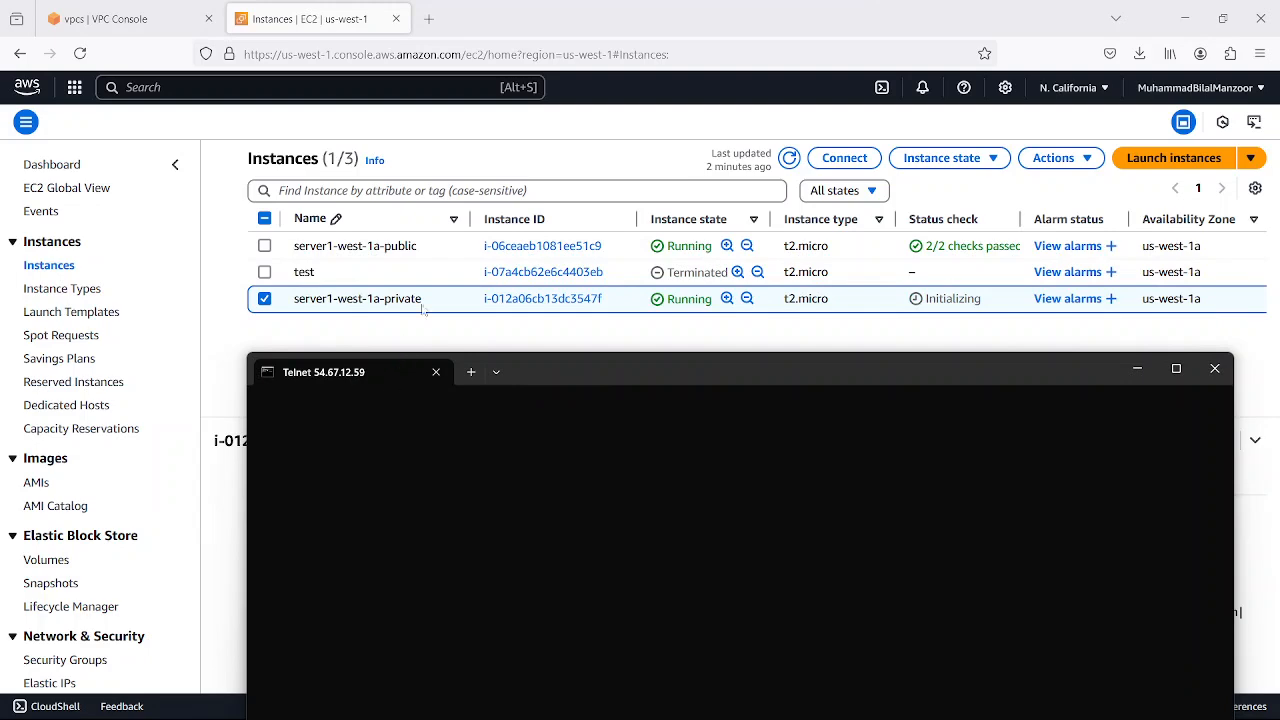
click(264, 298)
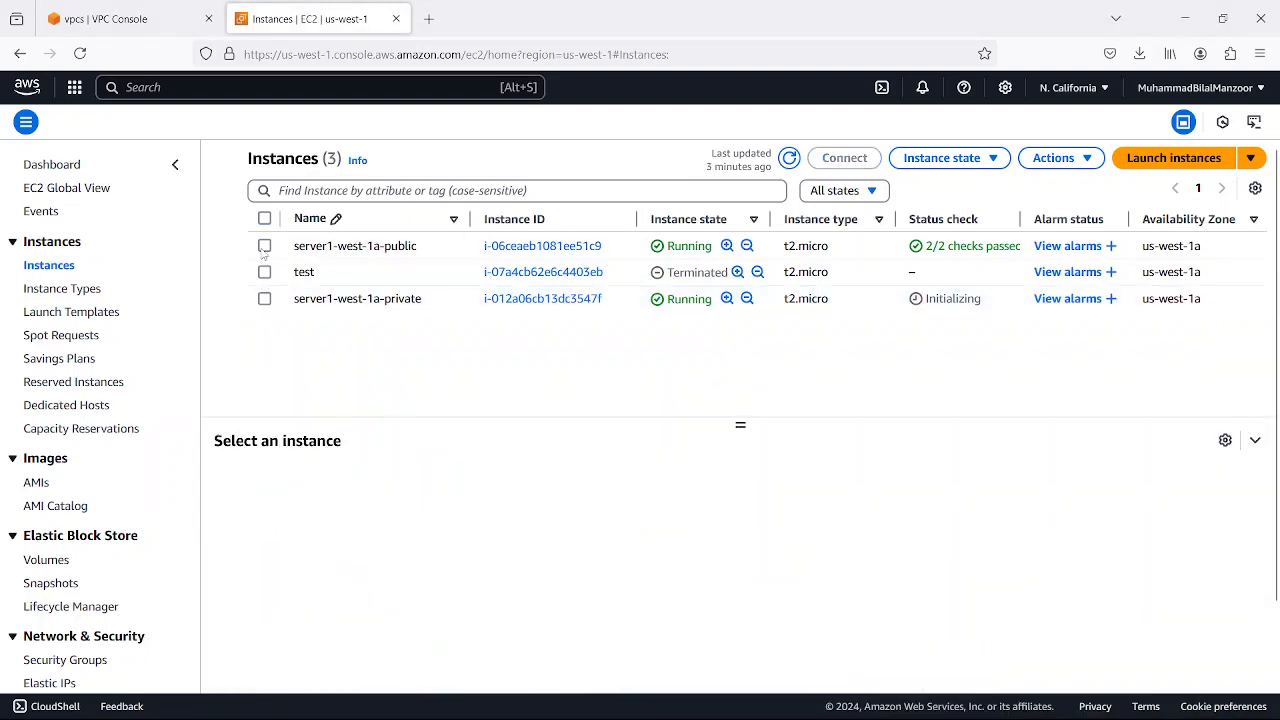
click(264, 246)
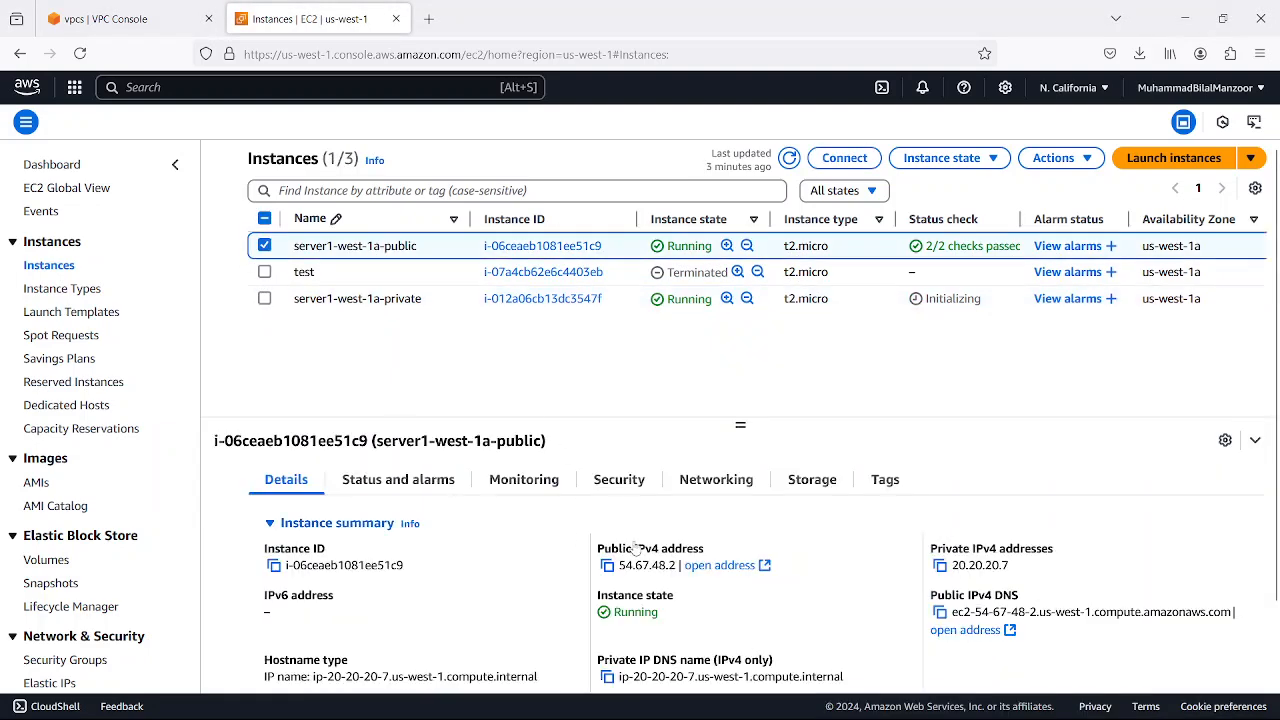
click(607, 565)
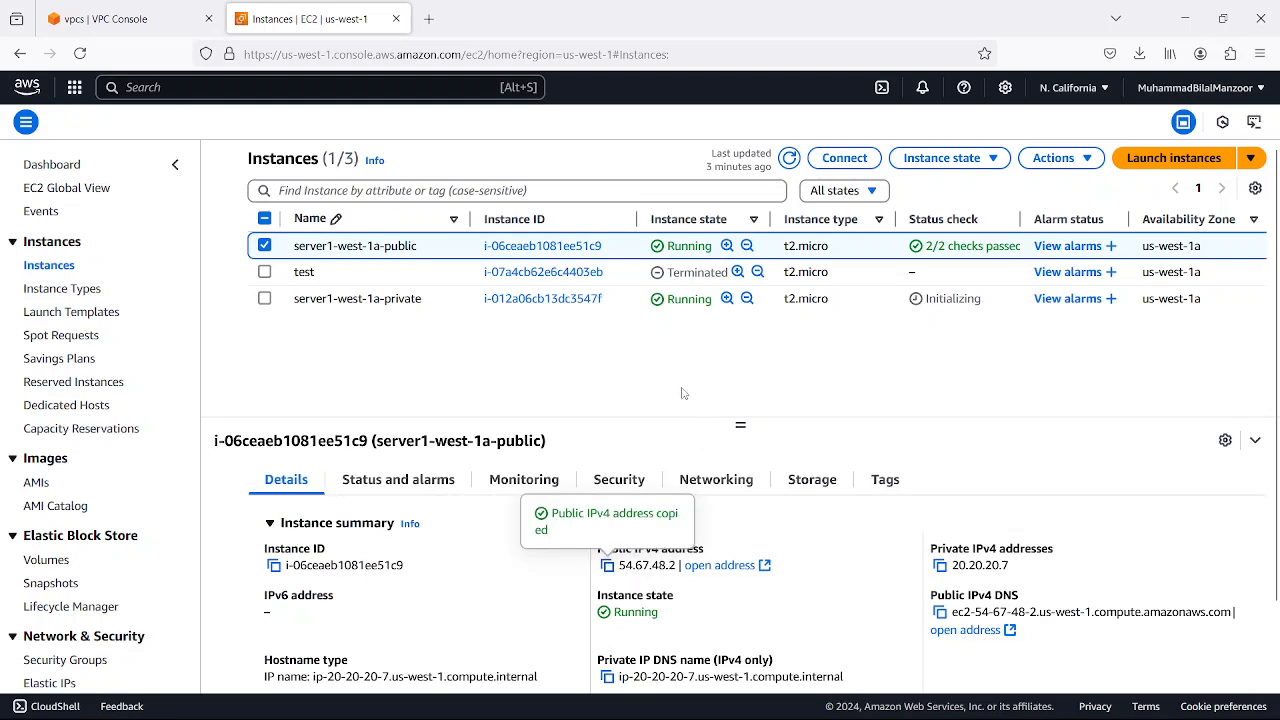
Open a new Command Prompt and start a telnet connection to 54.67.48.2 on port 22
key(super+r)
key(Return)
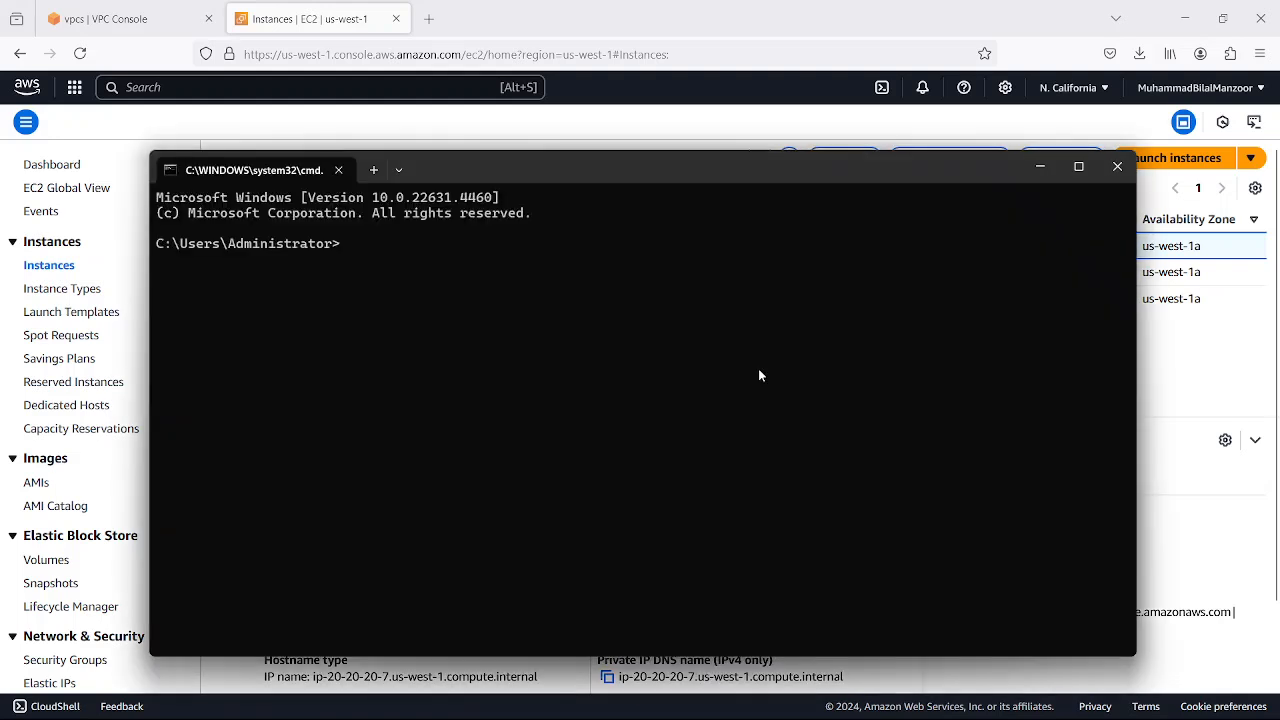
text(teln)
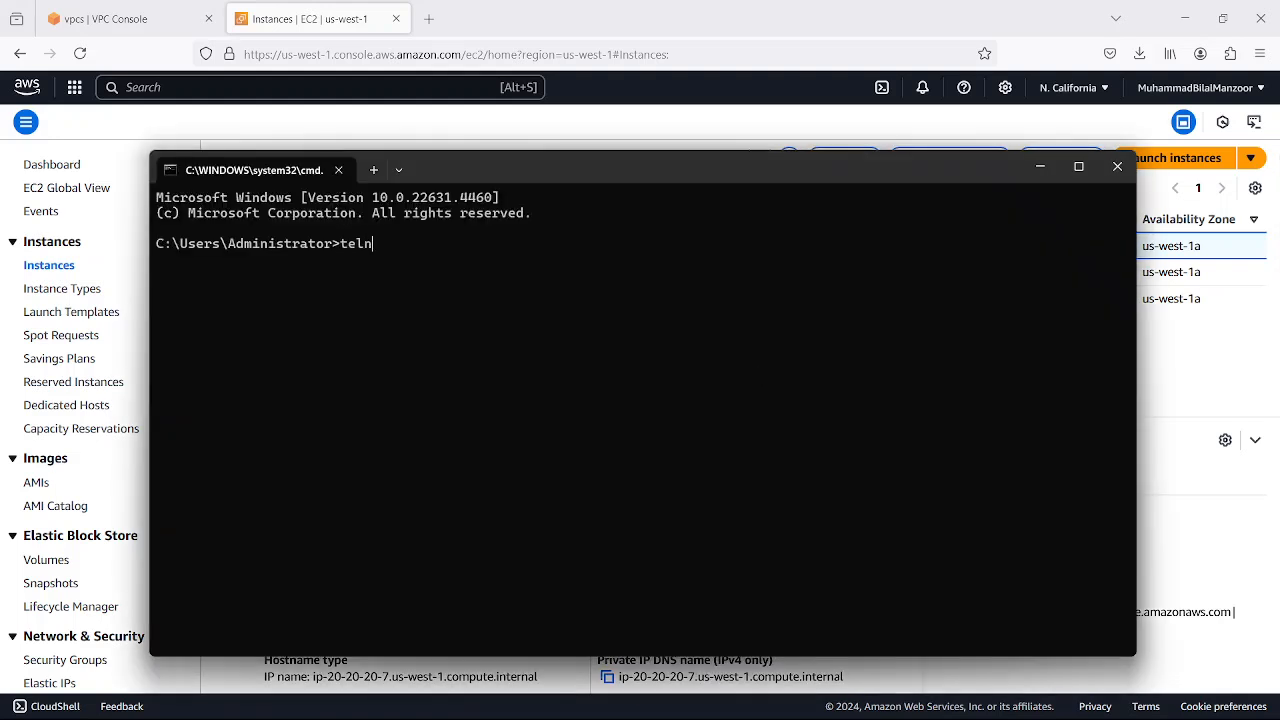
text(et)
key(ctrl+v)
text(22)
key(Return)
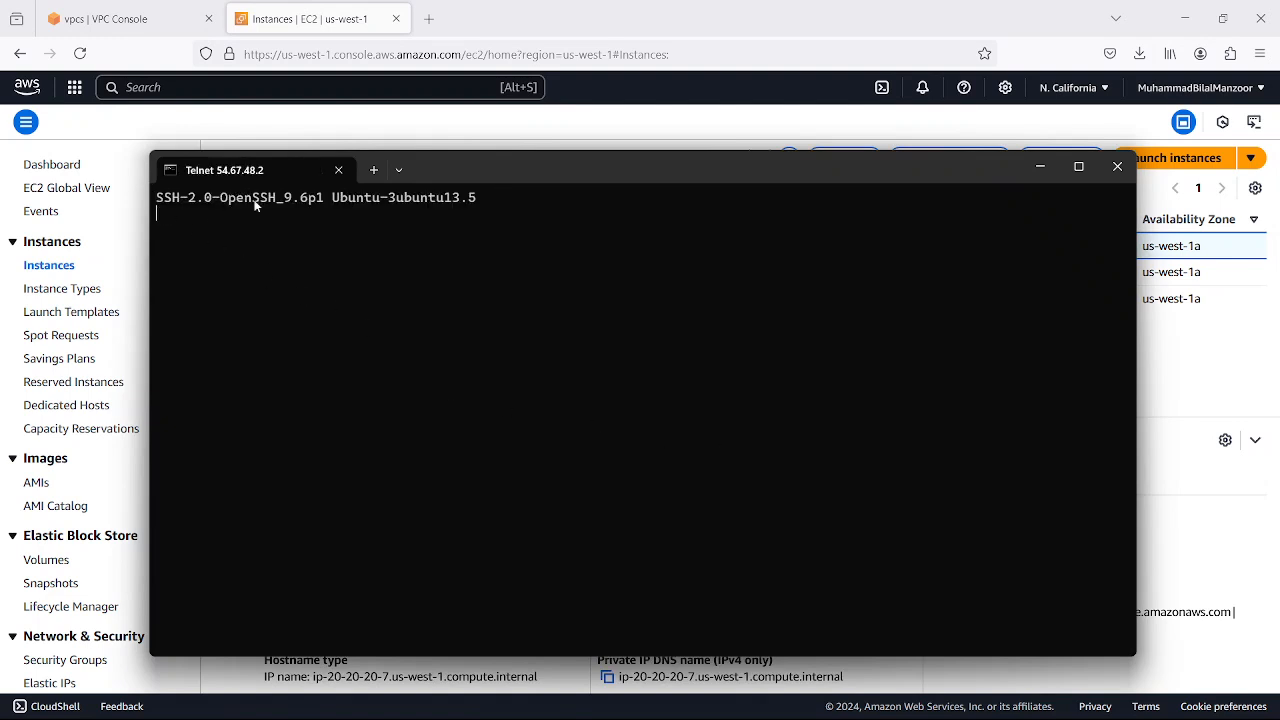
Close both Telnet windows and deselect server1-west-1a-public in the instance list
click(1117, 166)
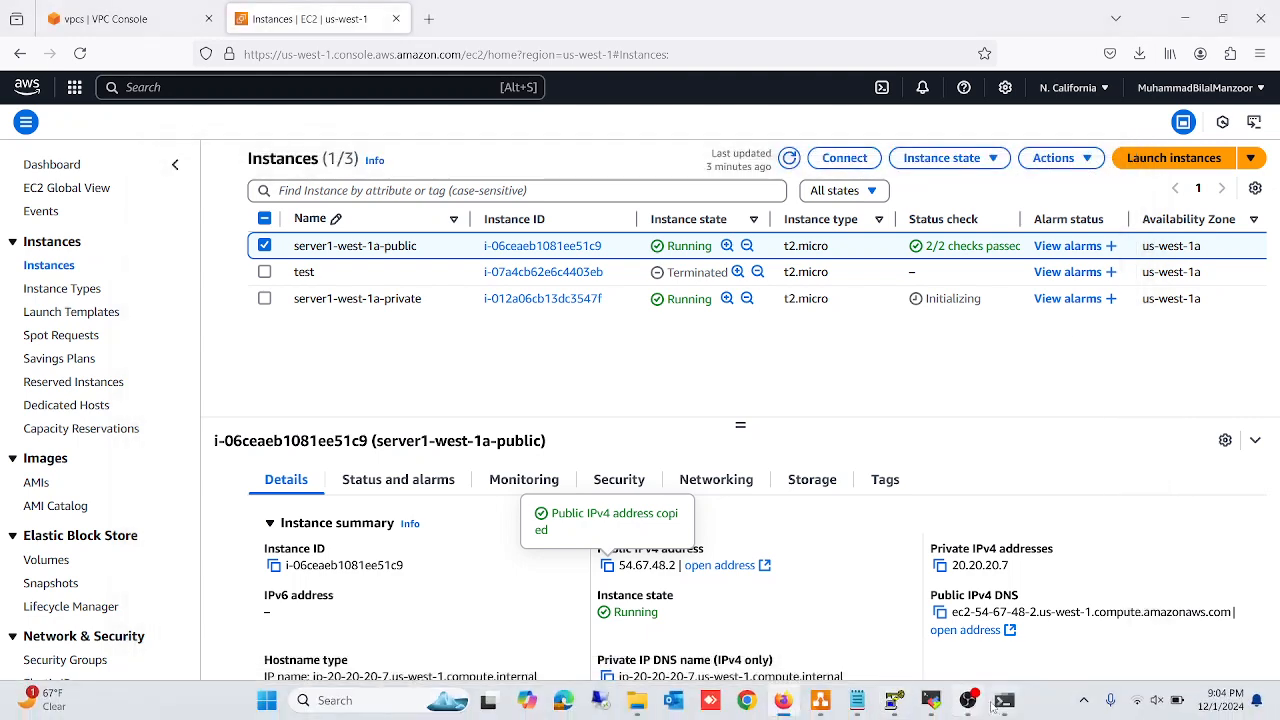
click(1005, 709)
drag(638, 374, 494, 371)
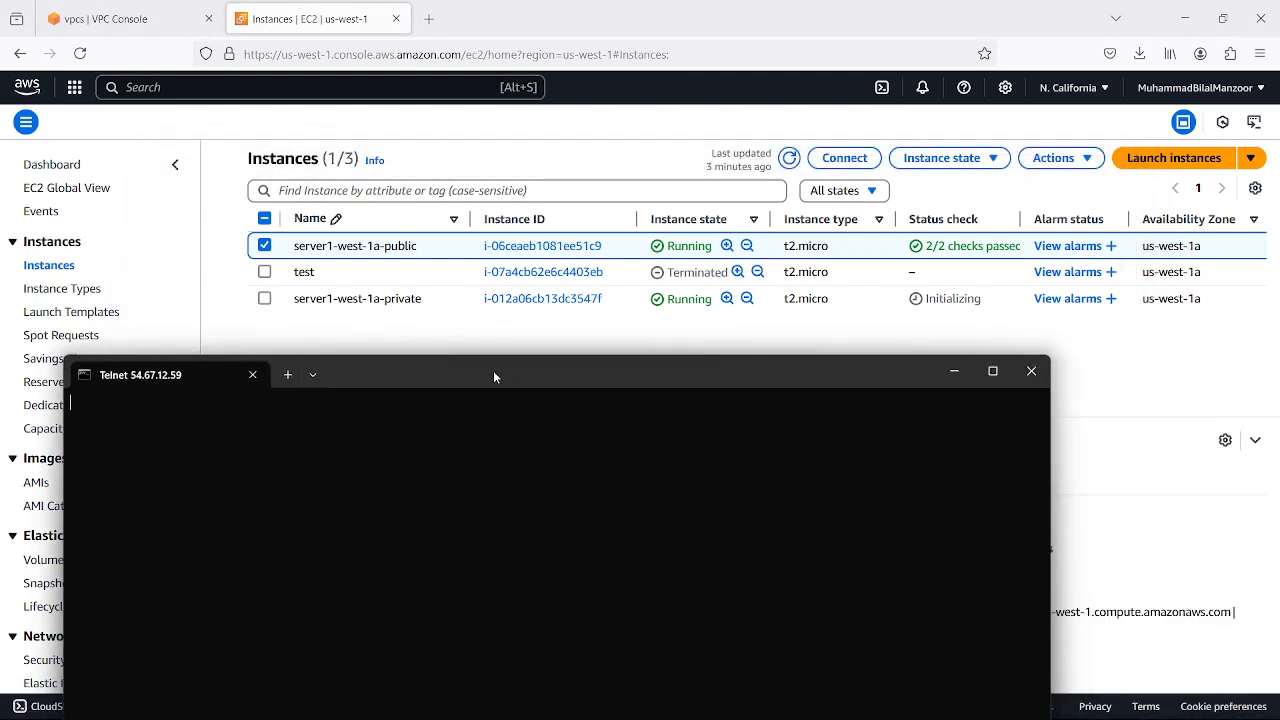
click(1032, 371)
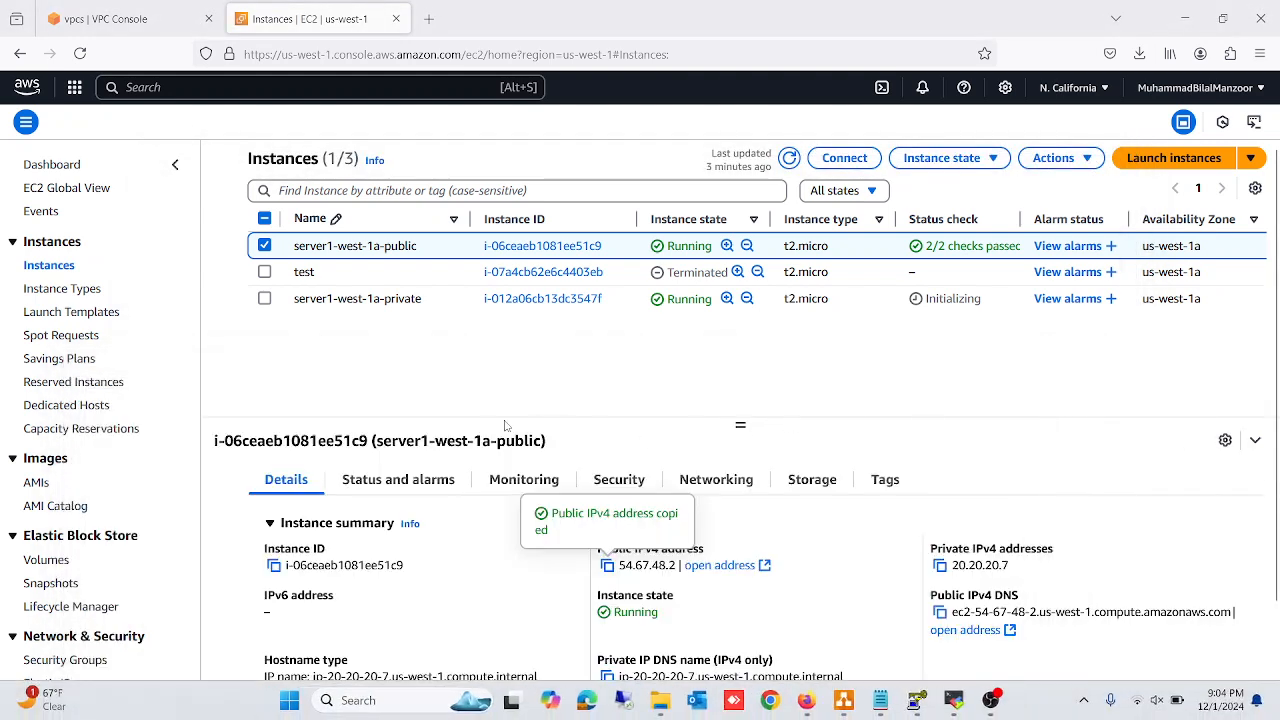
click(264, 246)
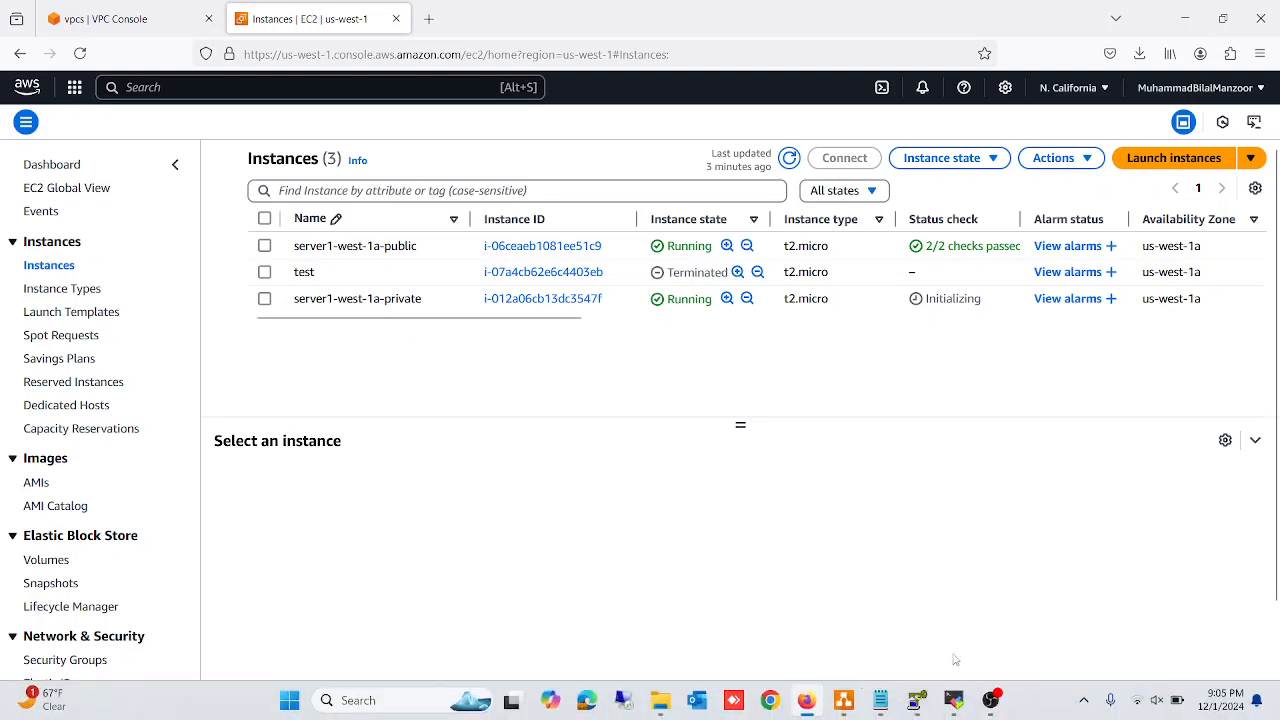
Switch to draw.io to examine the private instance and the subnets' network switches in the VPC diagram, then minimize the diagram
click(845, 703)
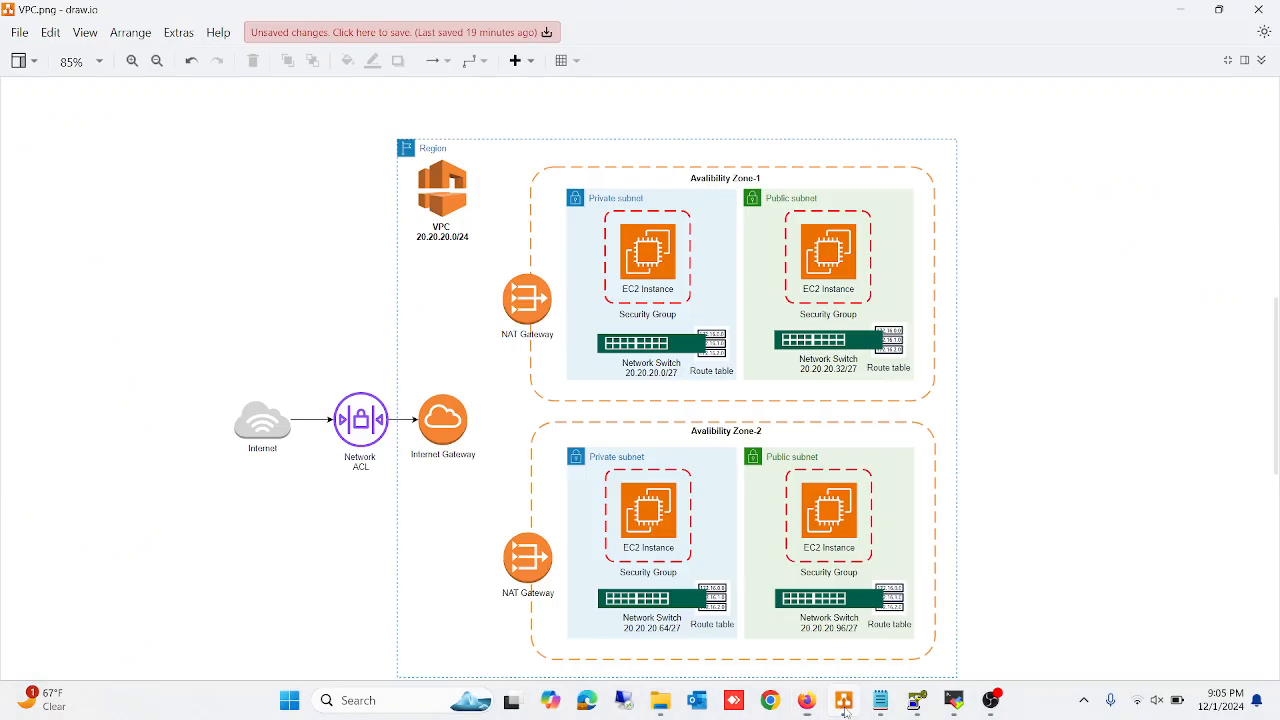
click(652, 252)
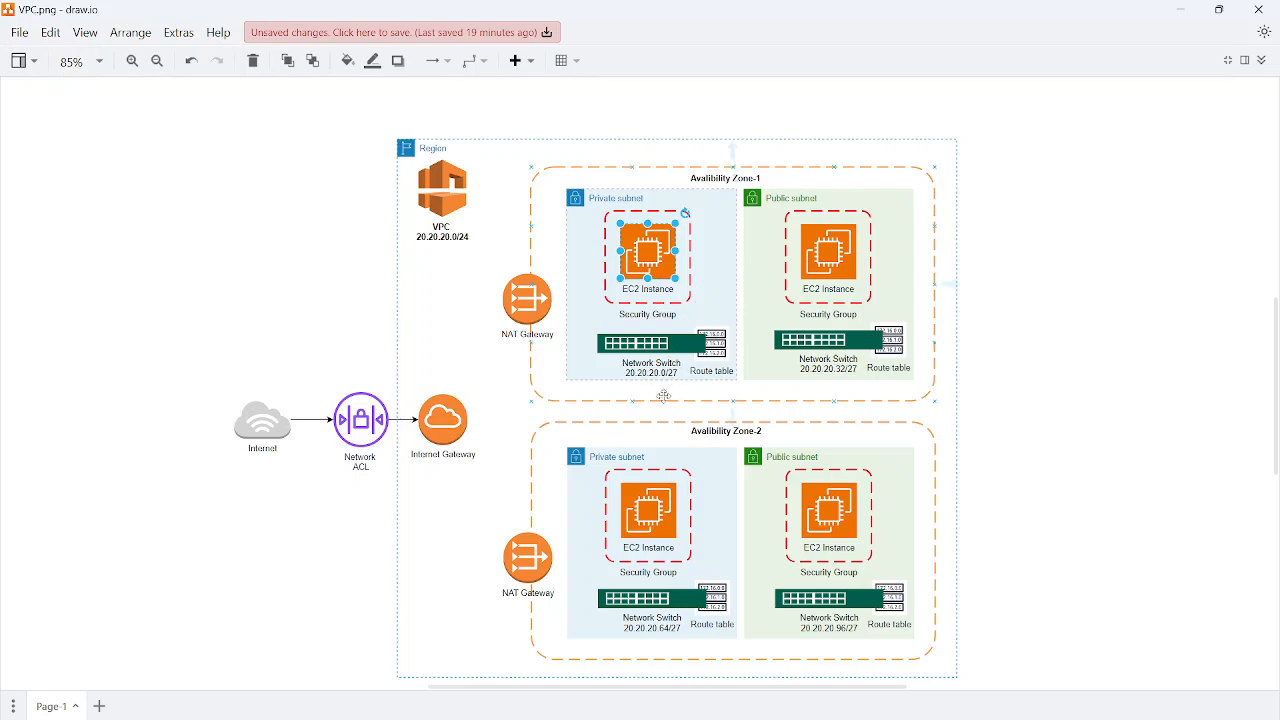
click(686, 348)
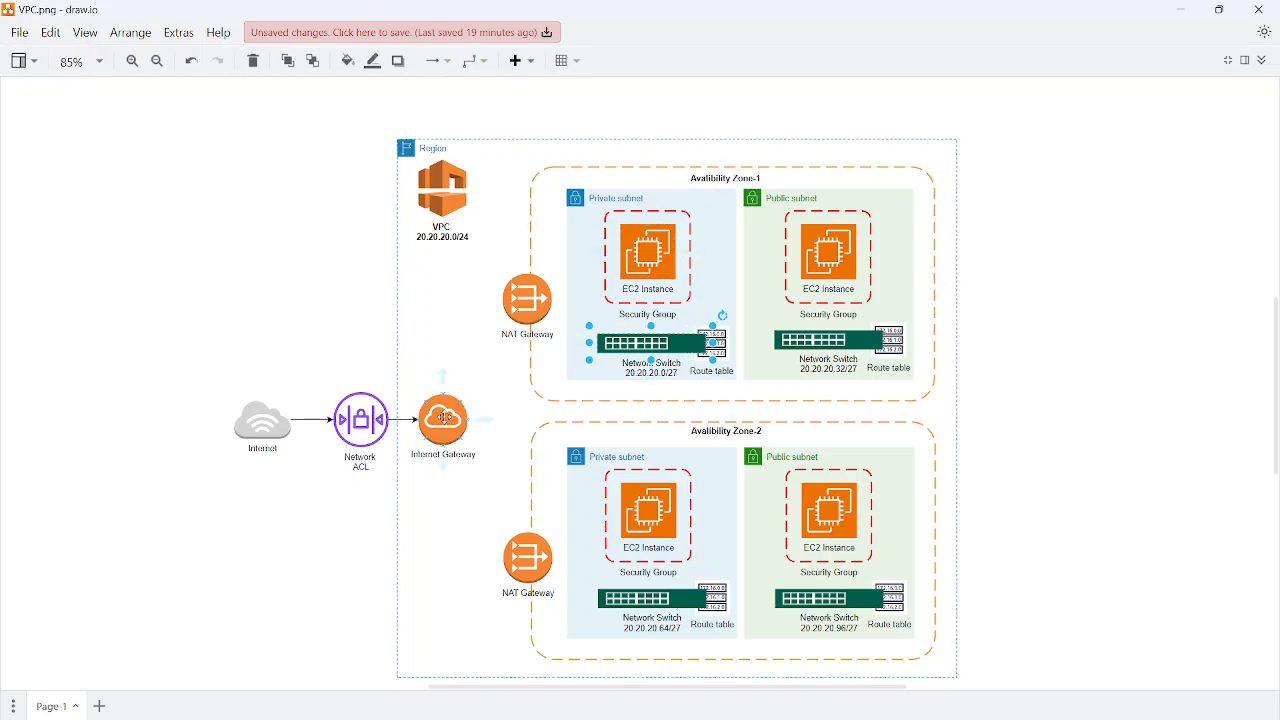
click(851, 344)
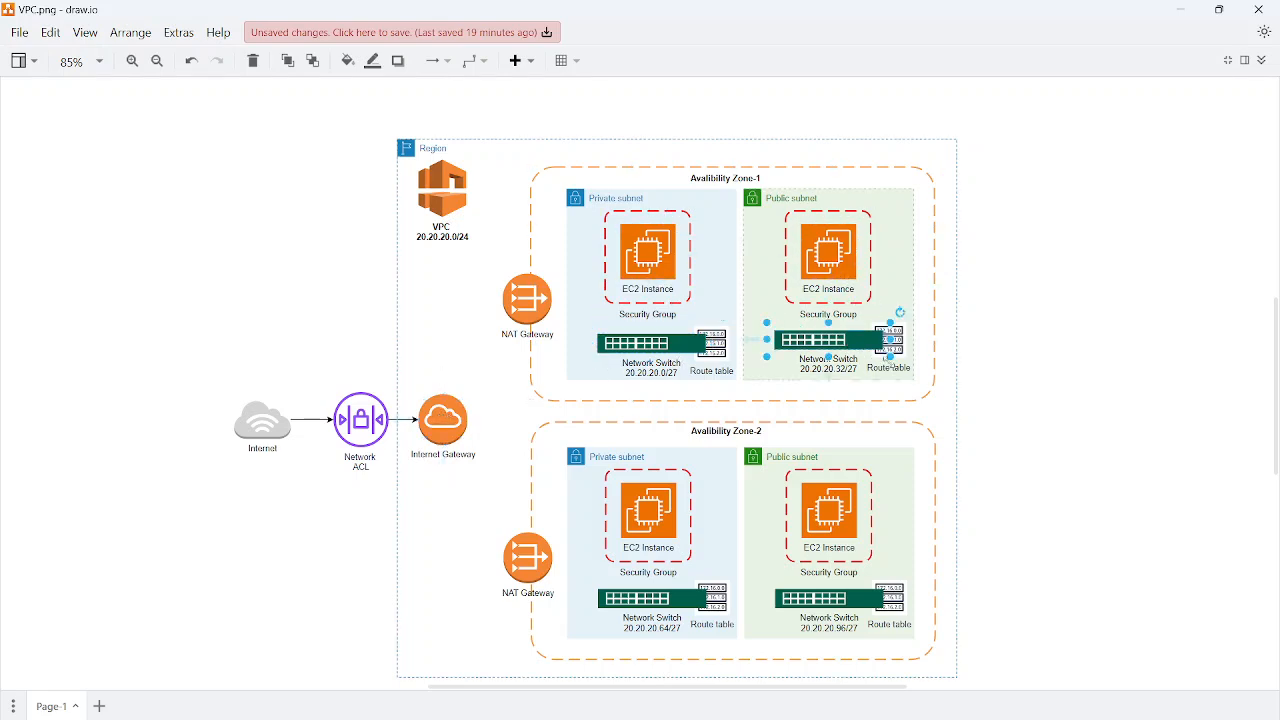
click(856, 604)
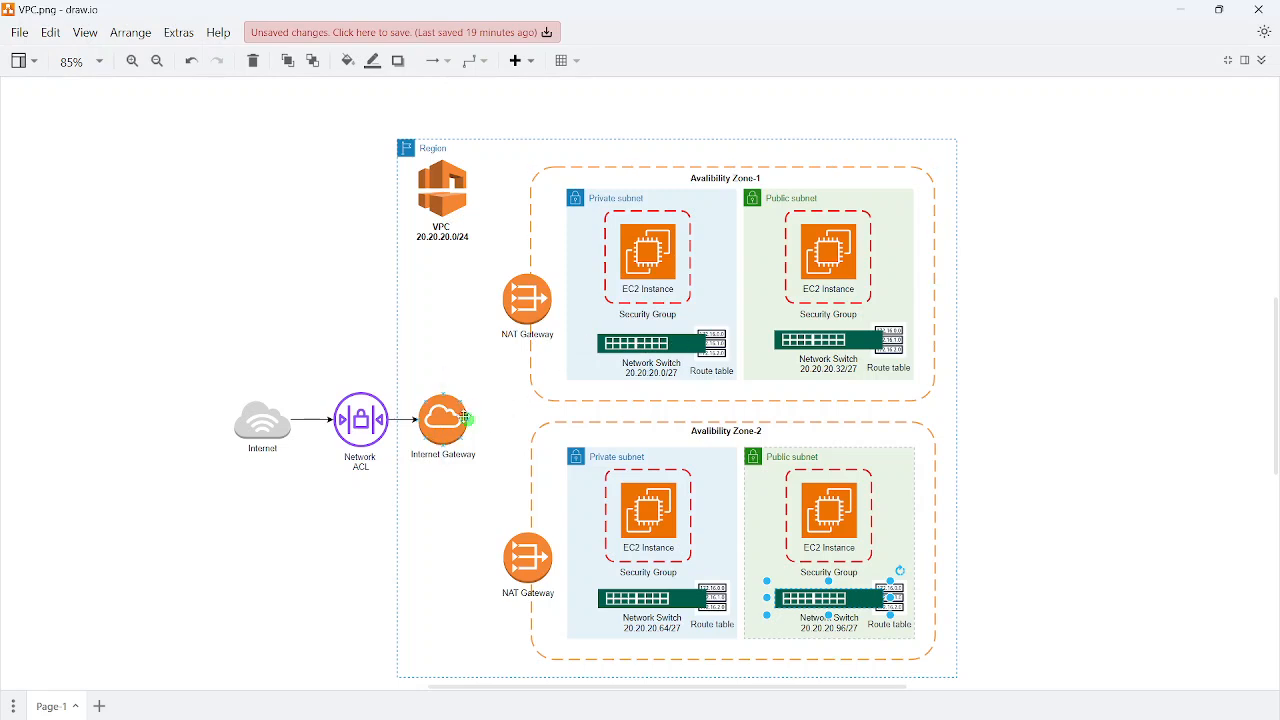
click(1181, 17)
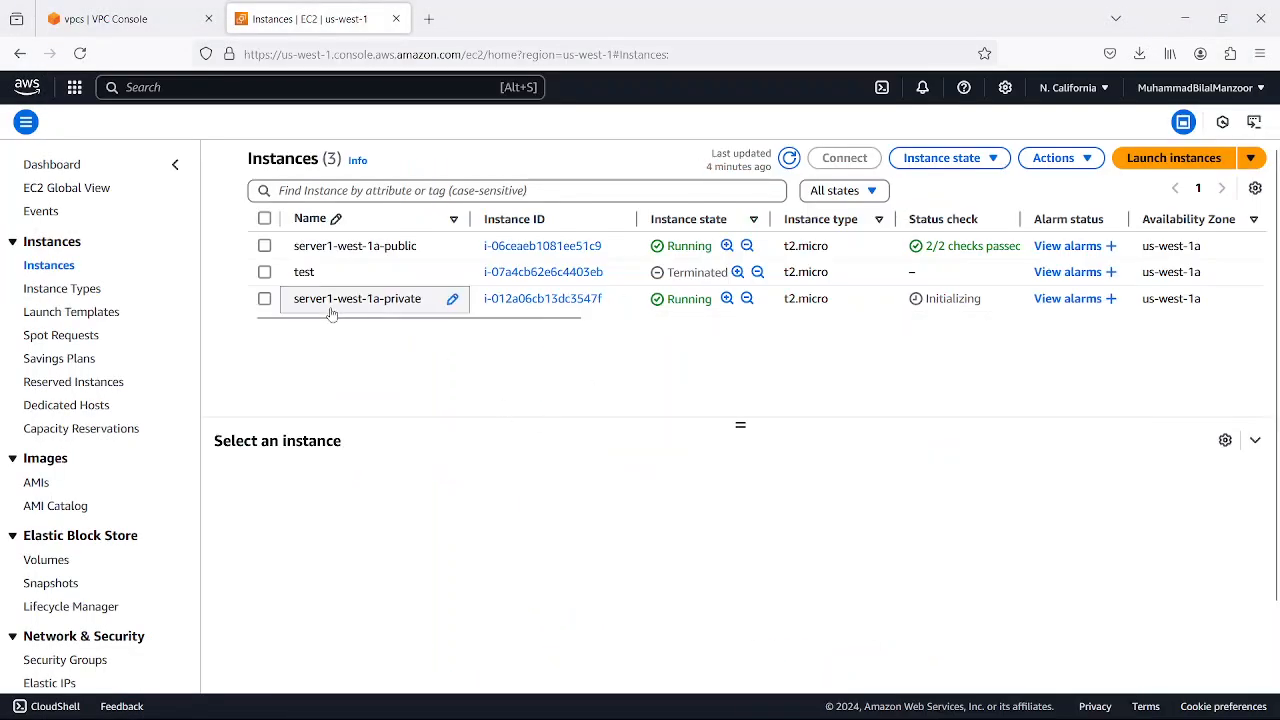
Disassociate Elastic IP 54.67.12.59 from the instance server1-west-1a-private
scroll(52, 610, down, 2)
click(44, 600)
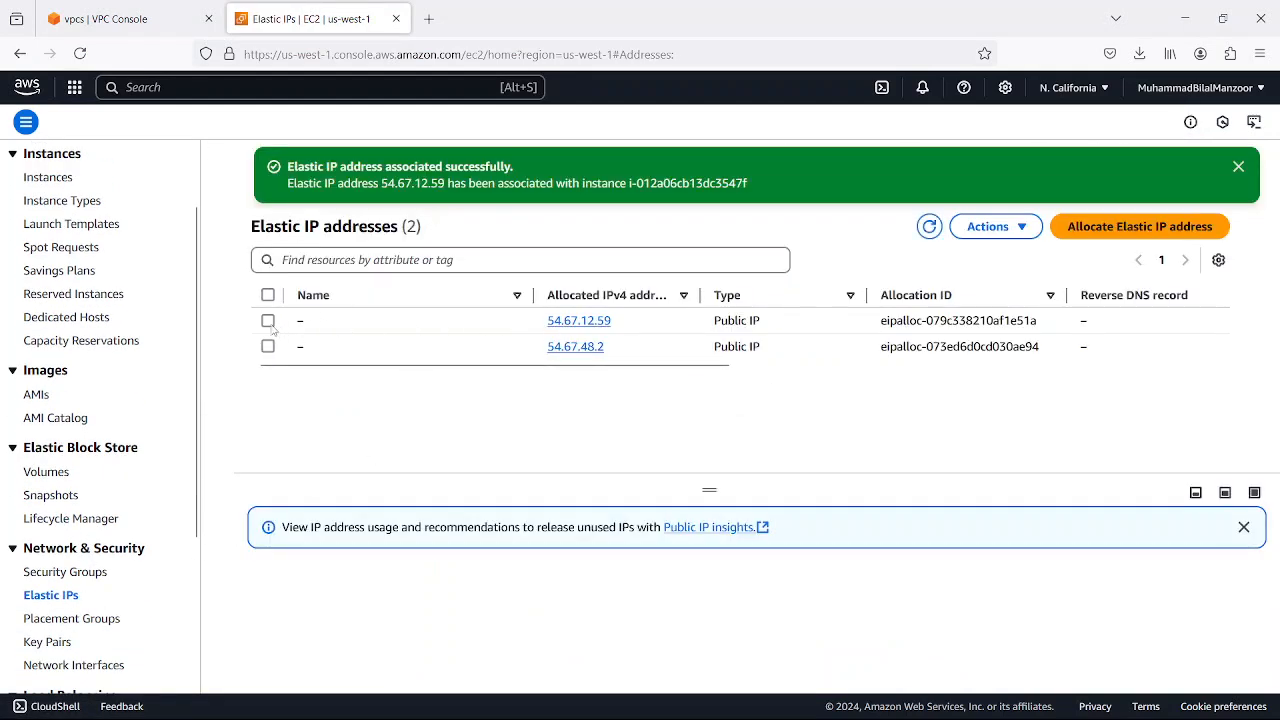
click(268, 321)
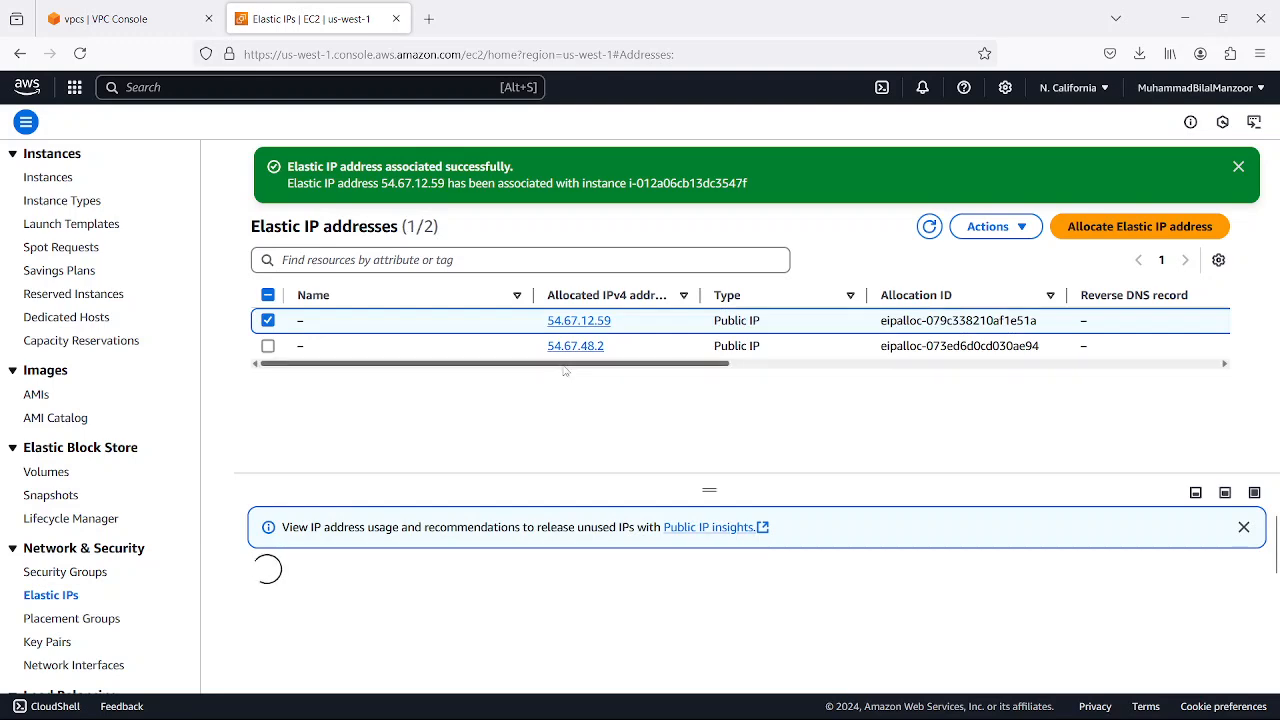
drag(565, 365, 1083, 371)
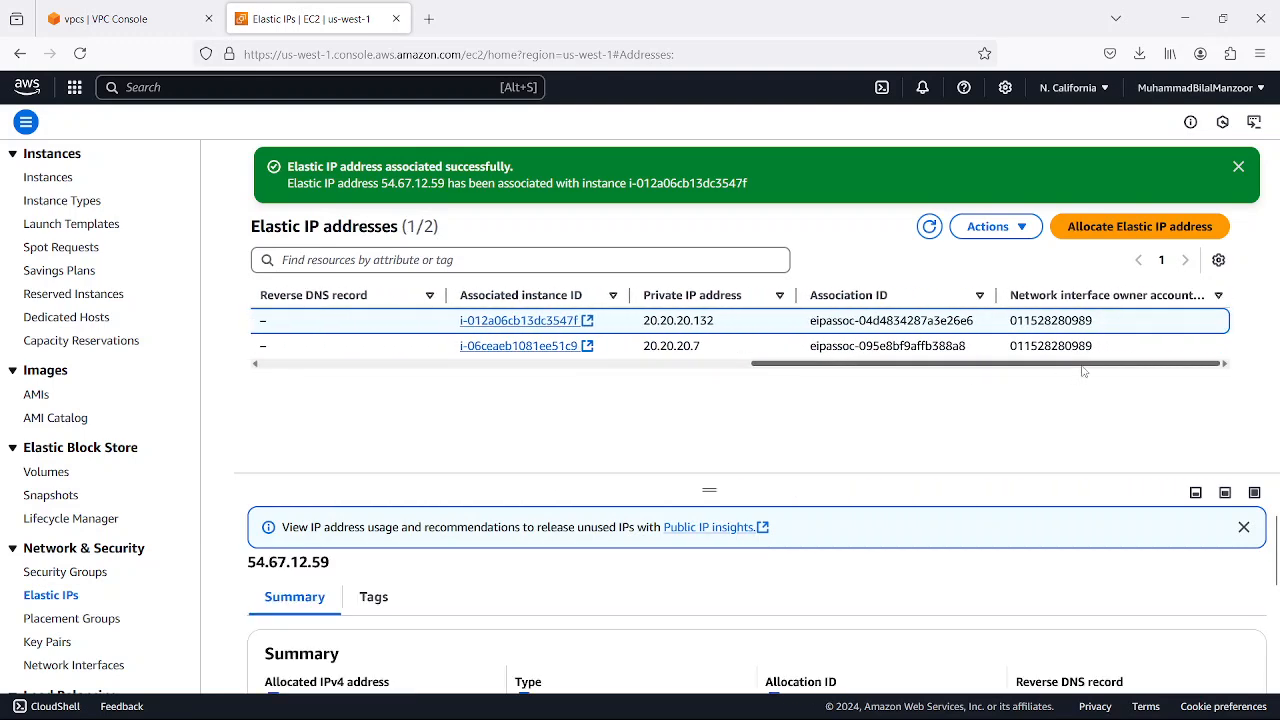
click(990, 226)
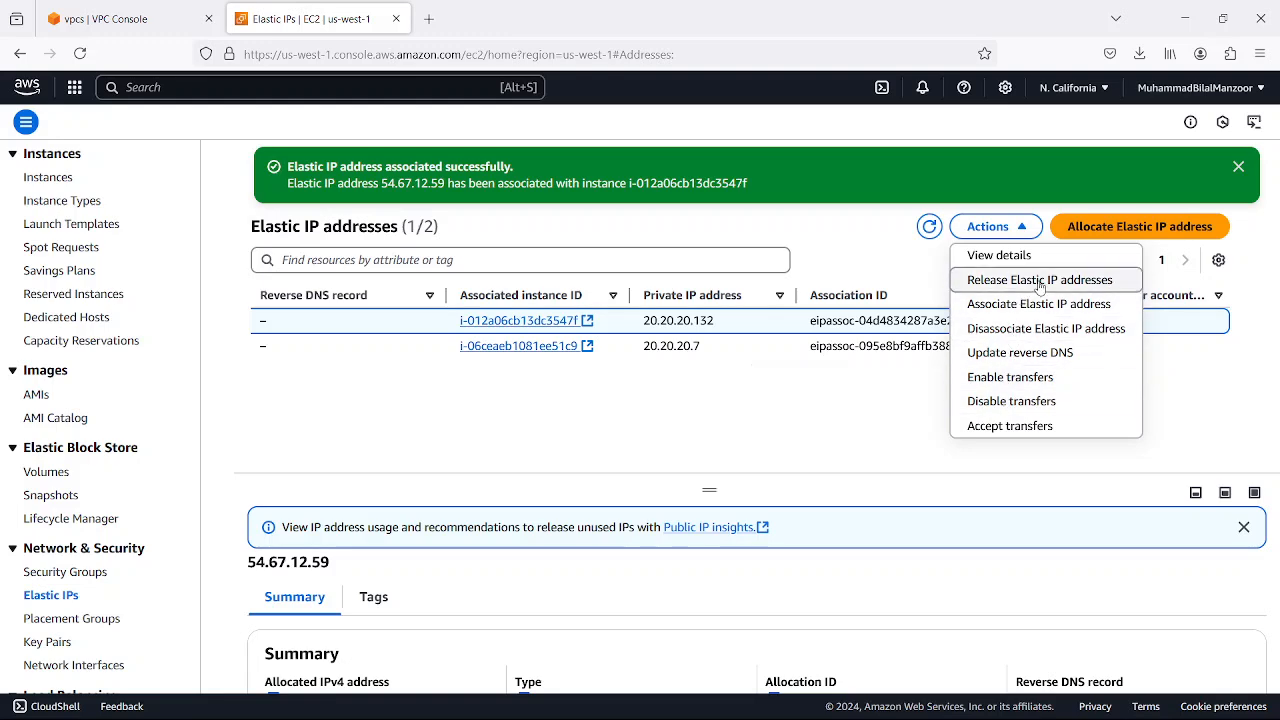
click(1037, 331)
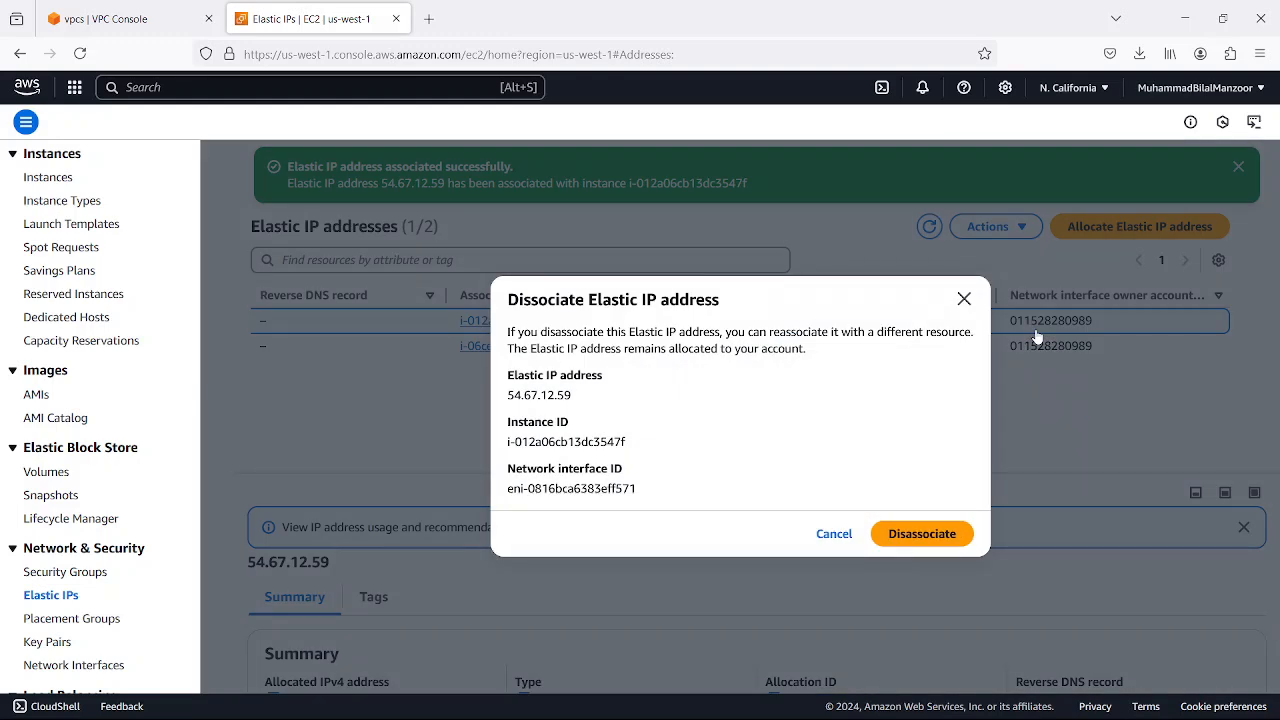
click(910, 534)
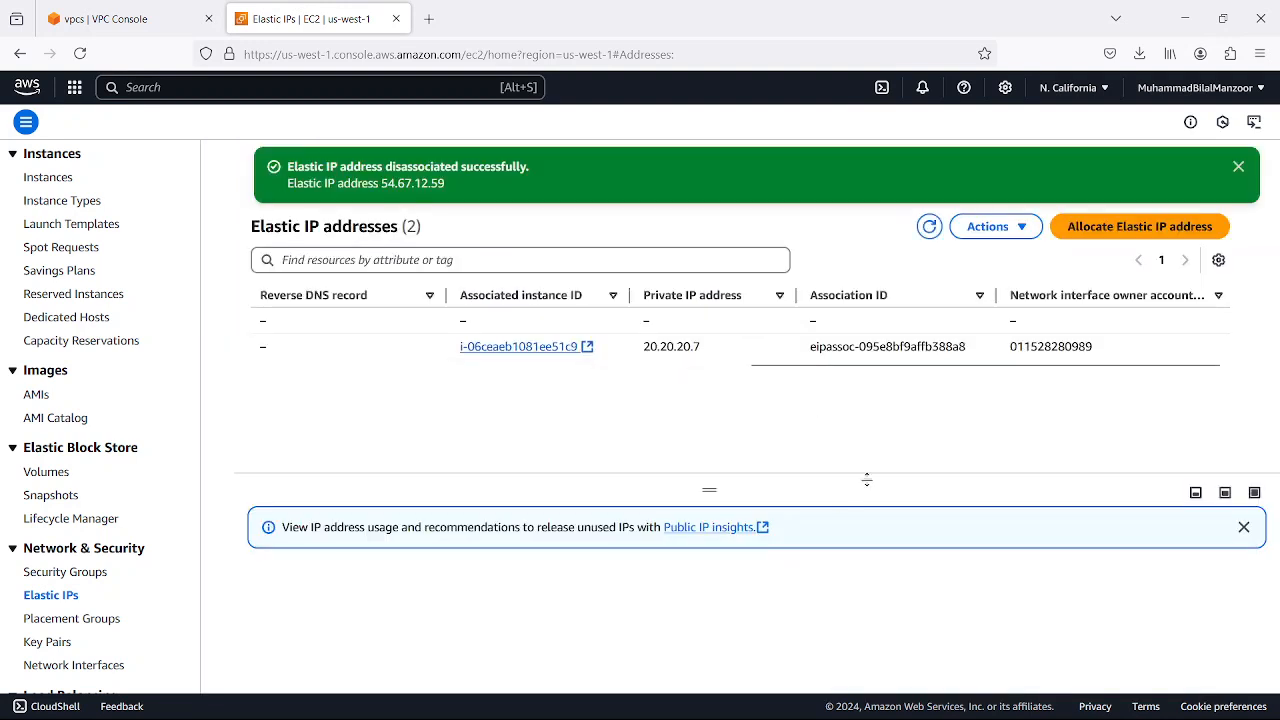
Release the Elastic IP address 54.67.12.59 from the account
drag(843, 366, 340, 372)
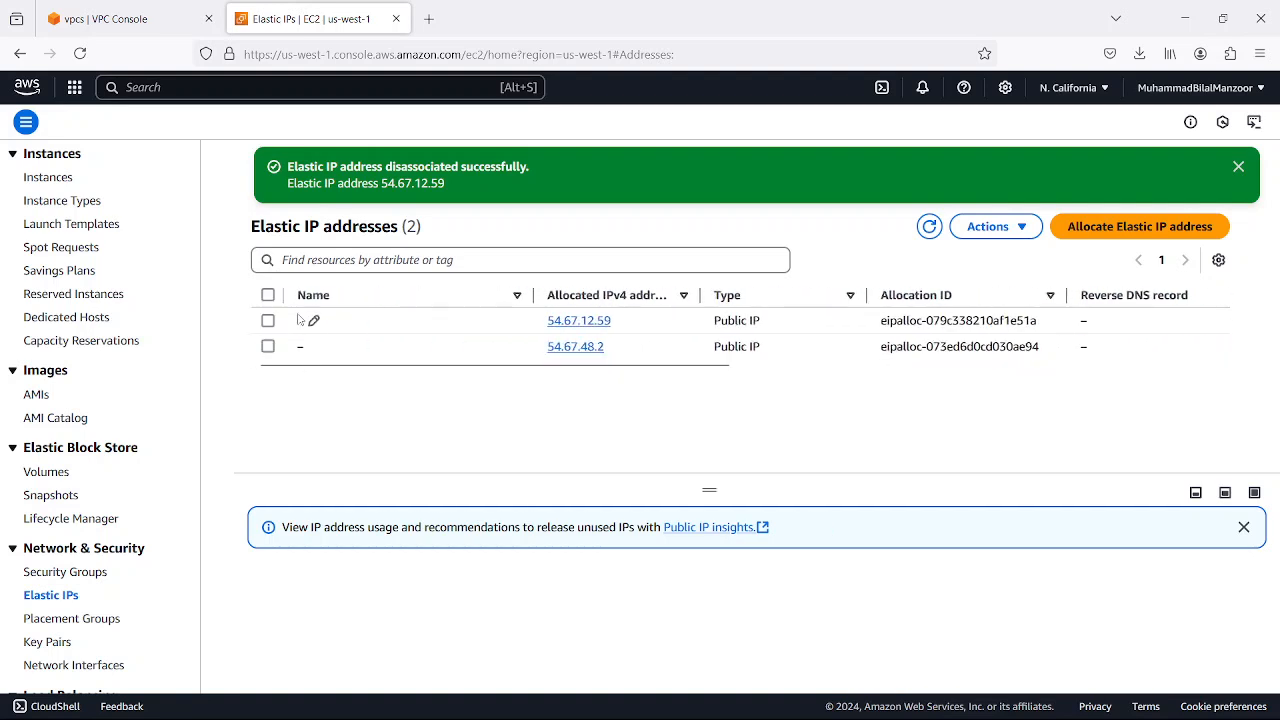
click(268, 320)
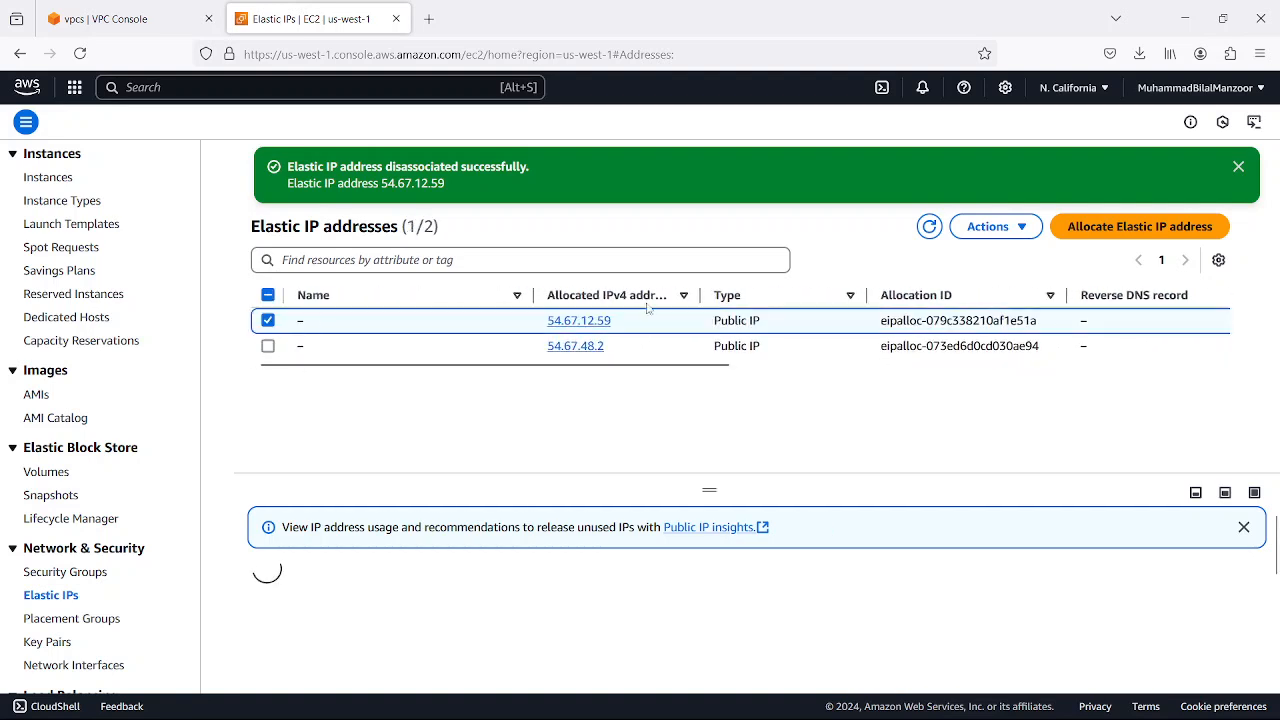
click(1022, 227)
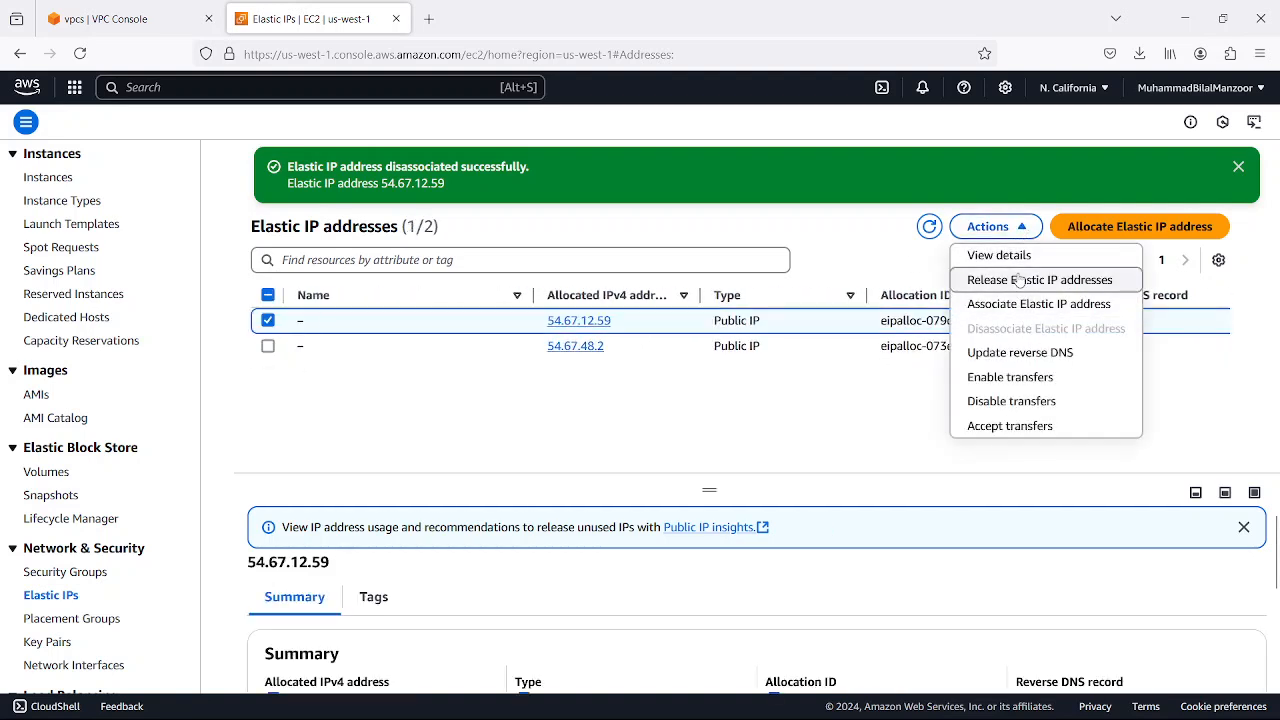
click(731, 443)
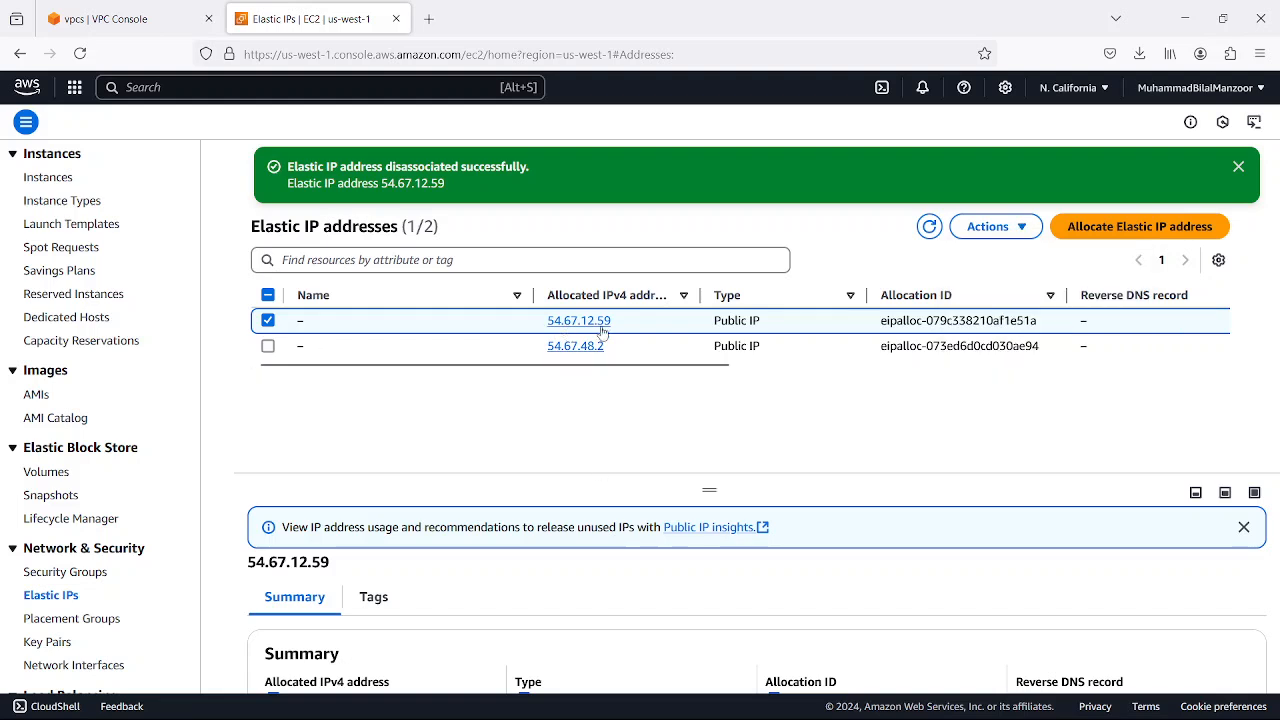
scroll(700, 330, right, 3)
scroll(800, 320, left, 3)
click(990, 227)
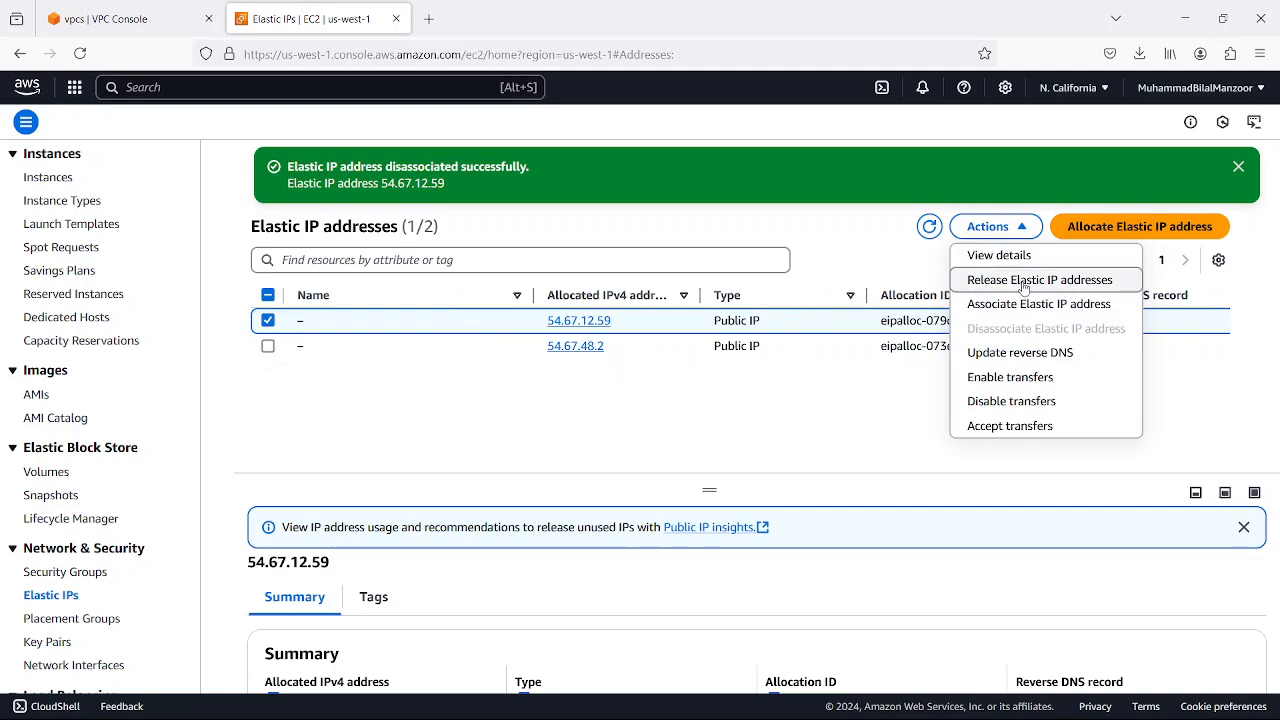
click(1024, 282)
click(1032, 525)
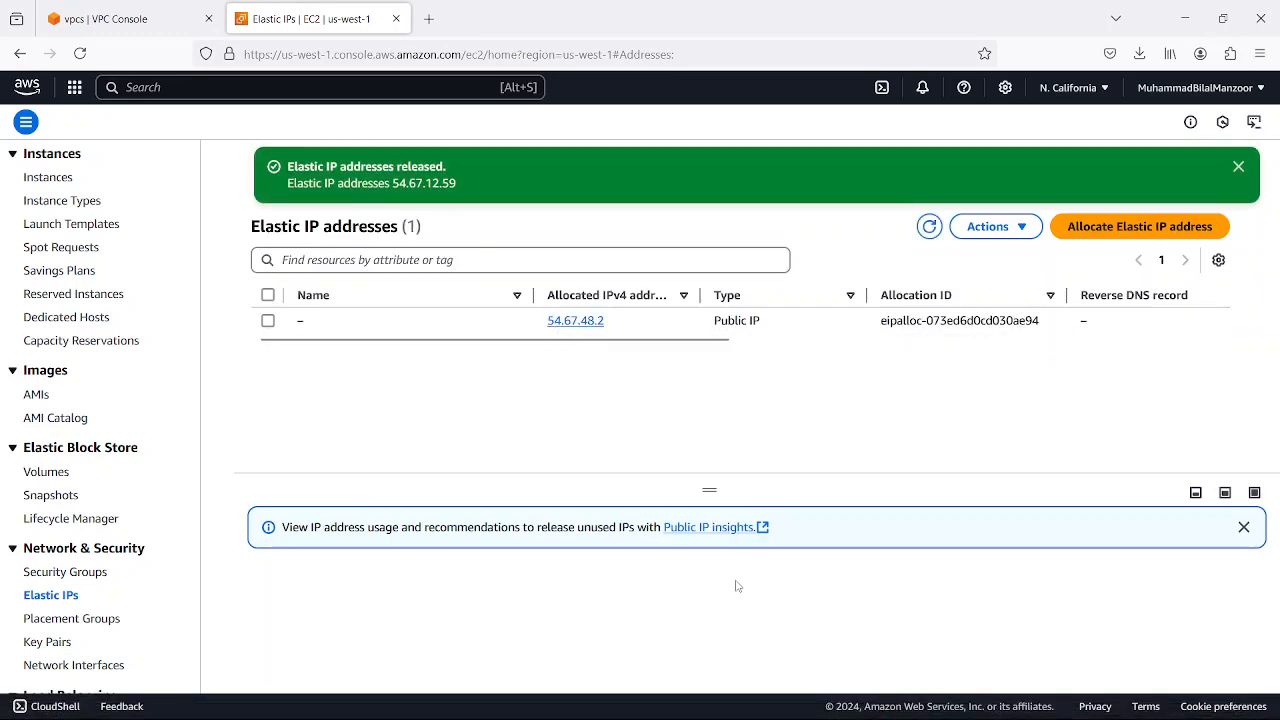
Switch to MobaXterm and check that the SSH session on 54.67.48.2 responds by entering several empty lines
click(955, 712)
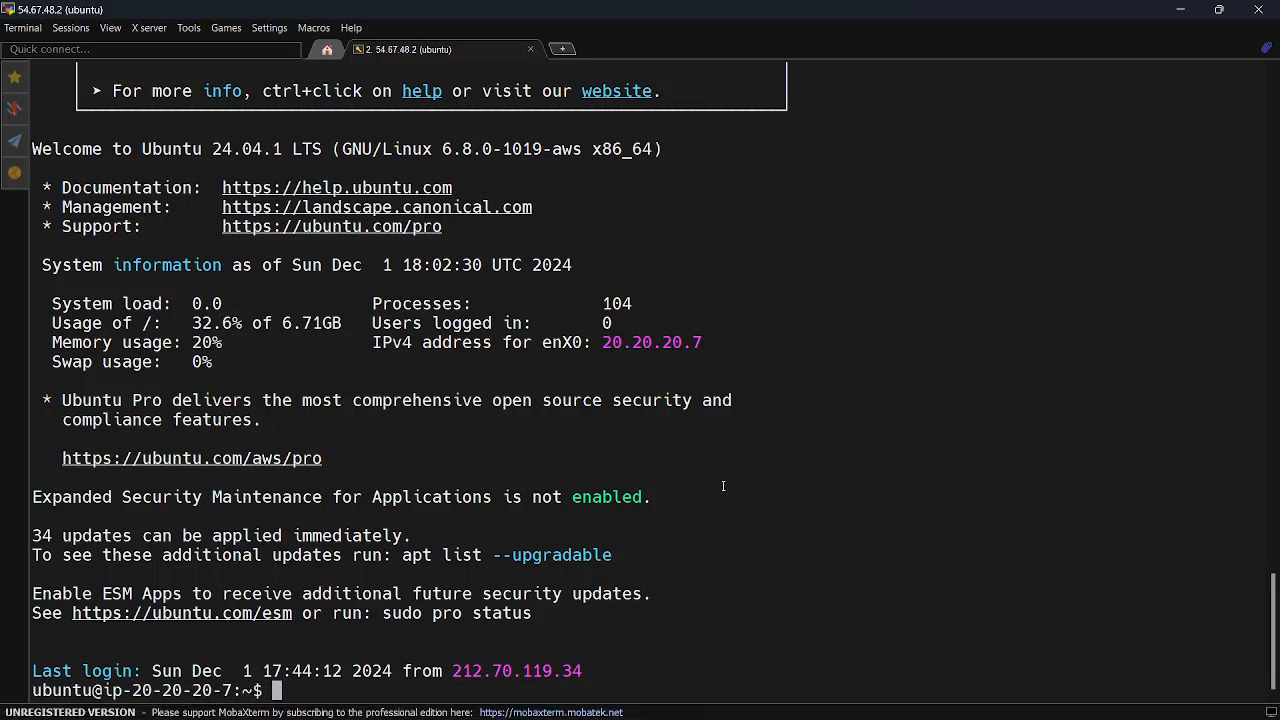
key(Return)
key(Return)
key(Return)
key(Return)
key(Return)
key(Return)
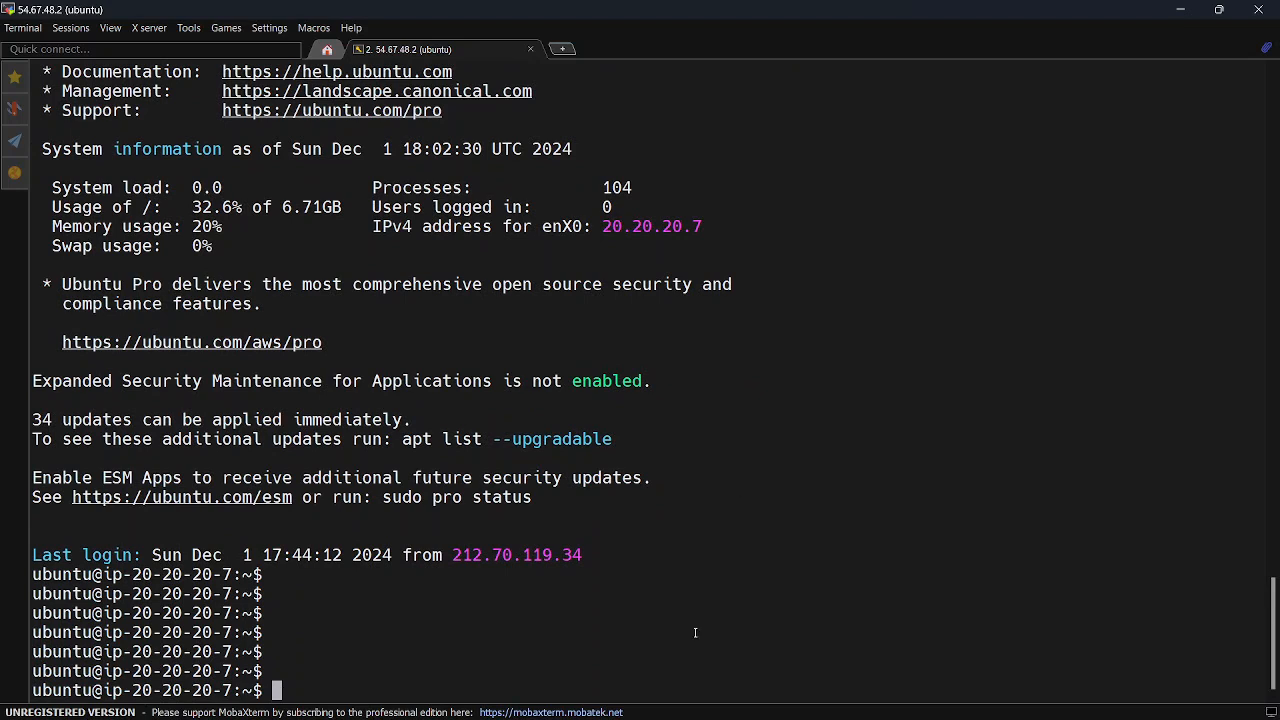
Copy the private IPv4 address of server1-west-1a-private from the EC2 instance list and return to the SSH session in MobaXterm
click(807, 710)
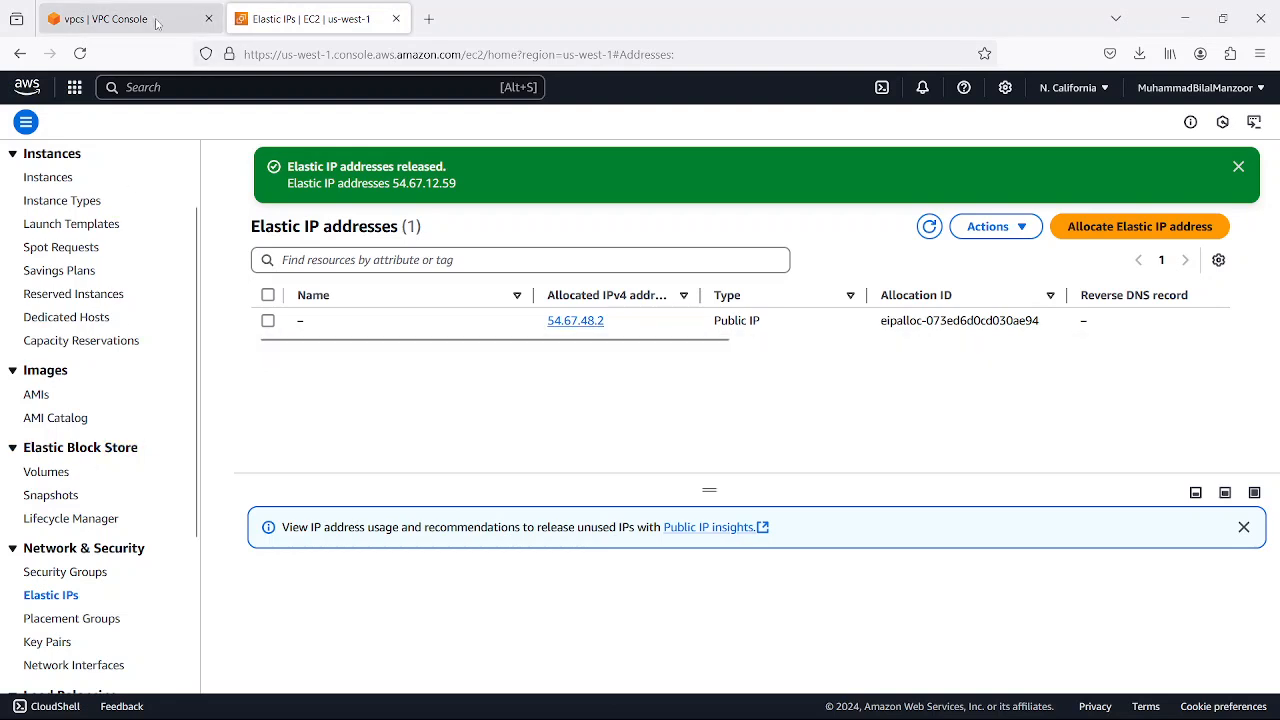
click(48, 177)
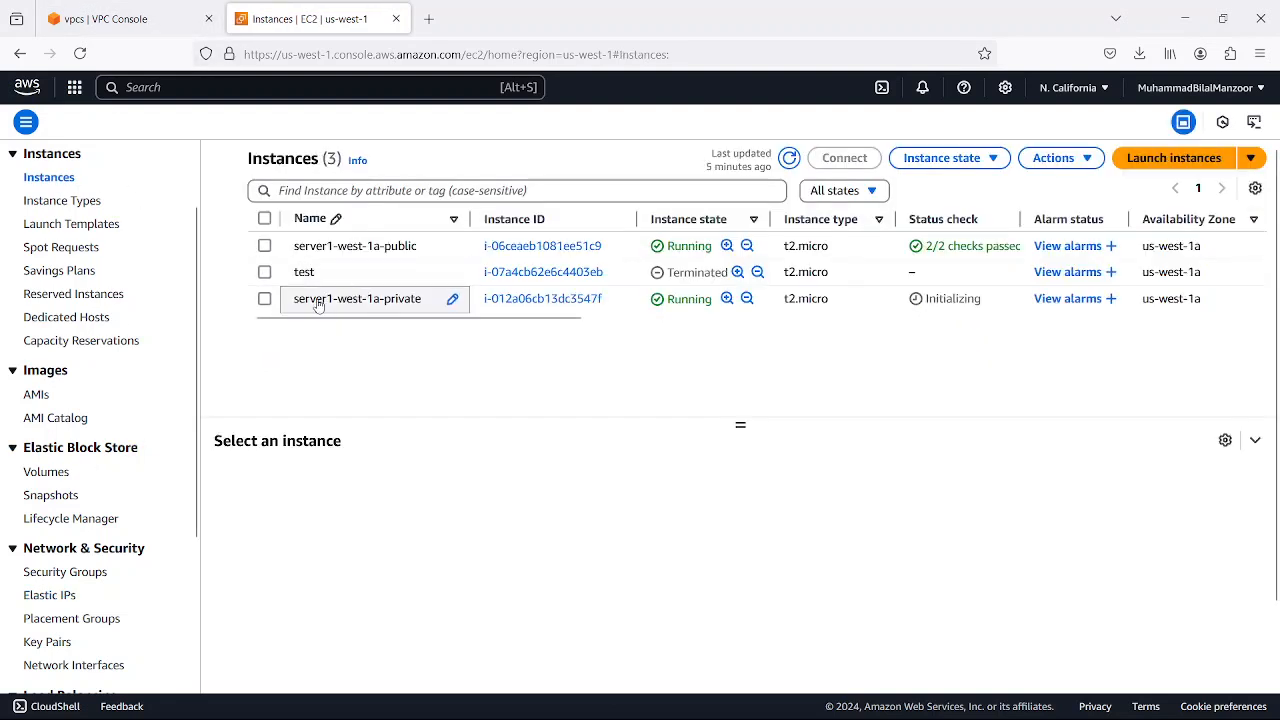
click(264, 302)
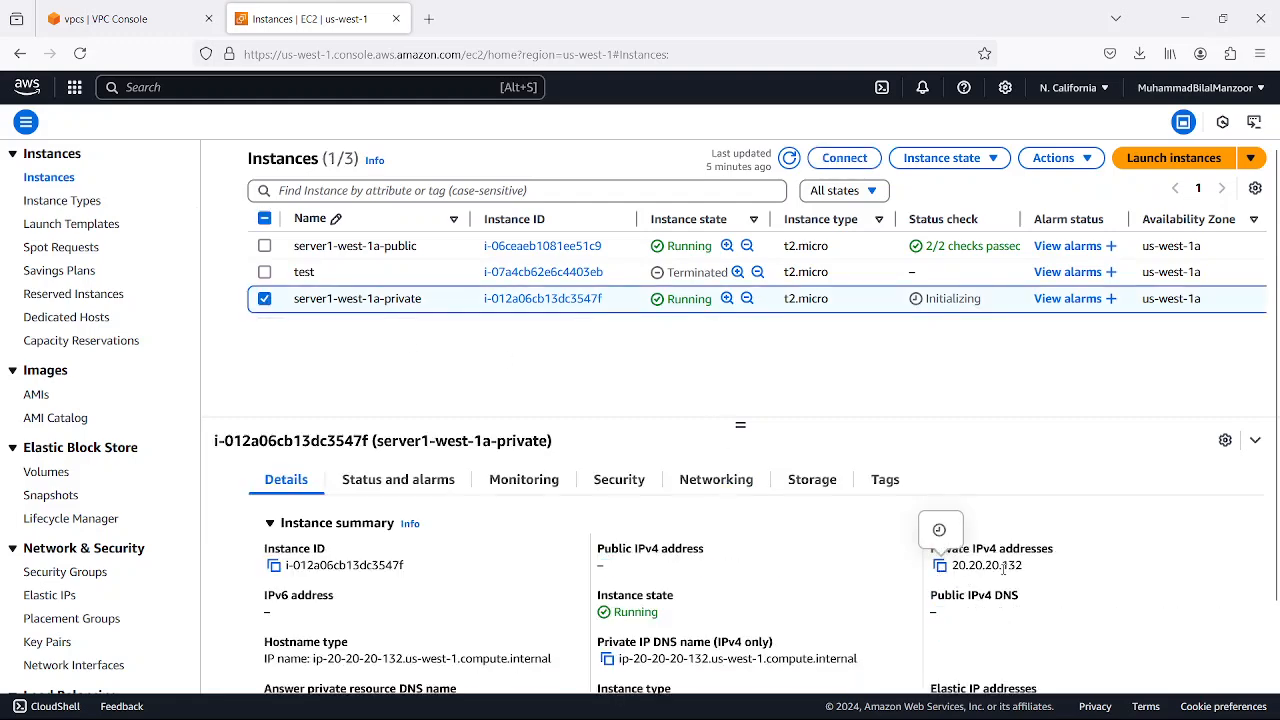
click(1184, 18)
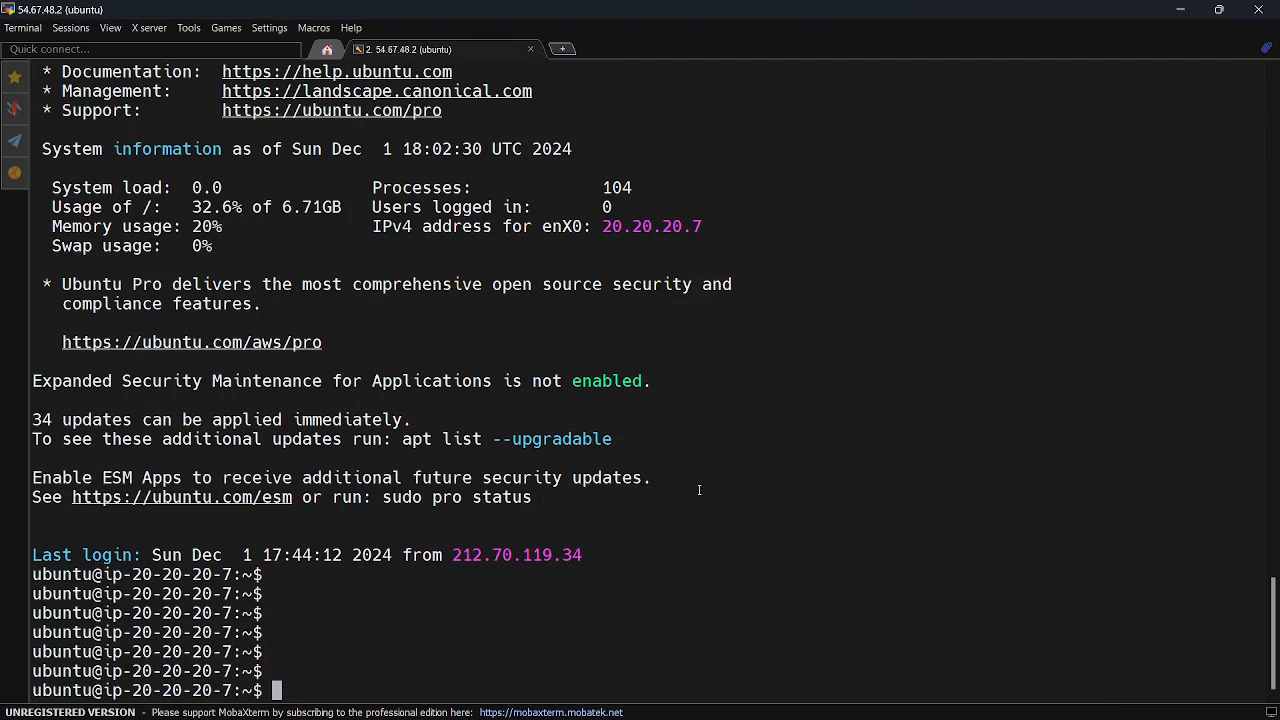
Ping the private instance's address 20.20.20.132 from the public instance's SSH session
text(ping)
right_click(705, 490)
key(Return)
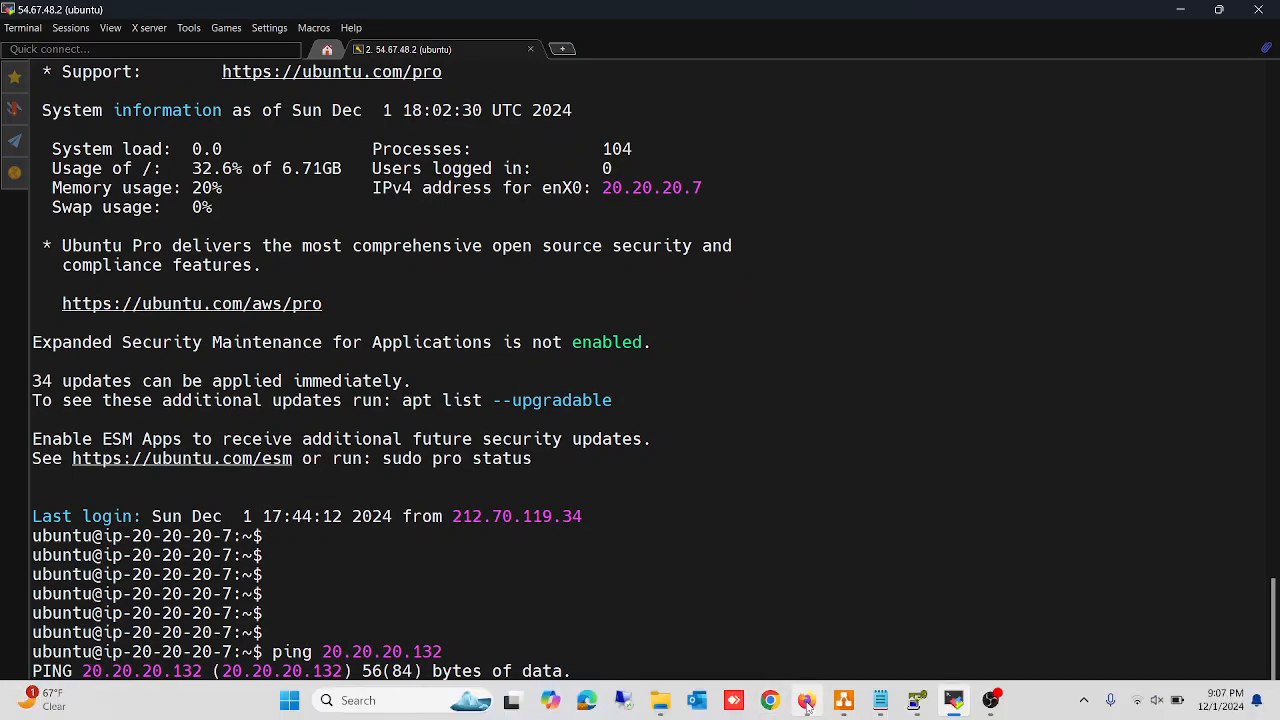
Switch to the EC2 console in the browser and open the launch-wizard-3 security group attached to server1-west-1a-private
click(806, 700)
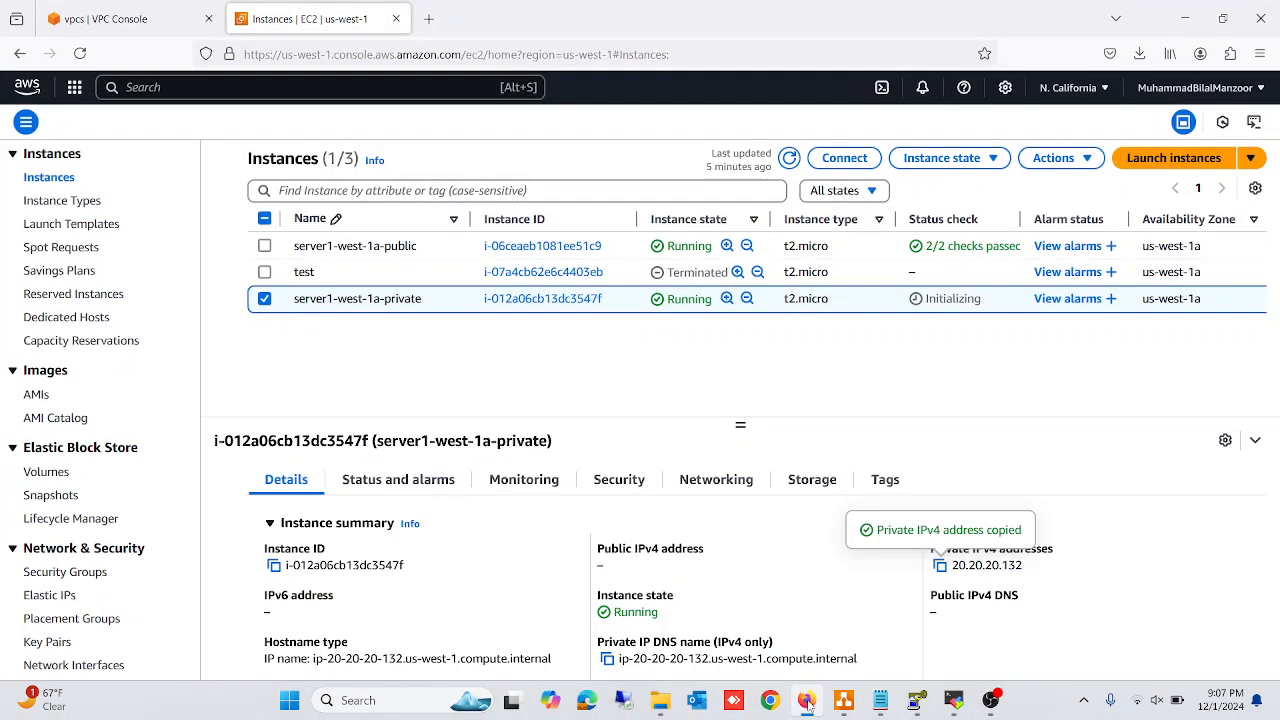
click(618, 483)
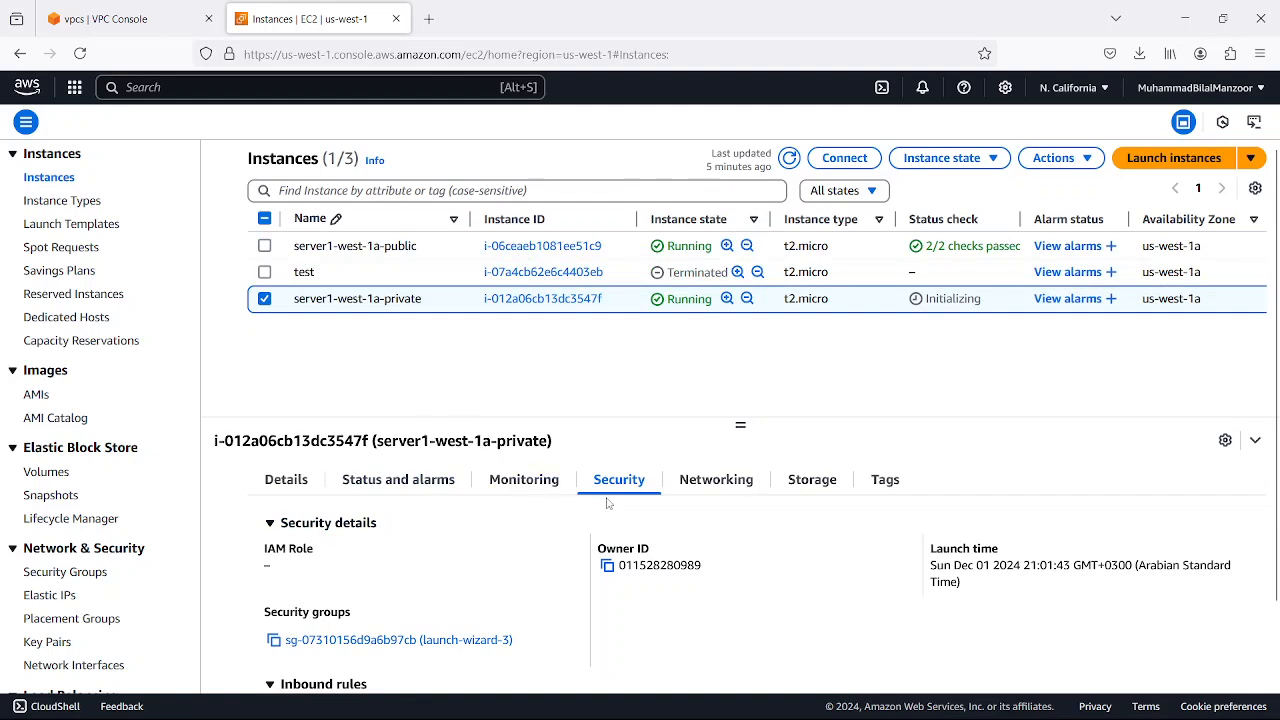
click(333, 640)
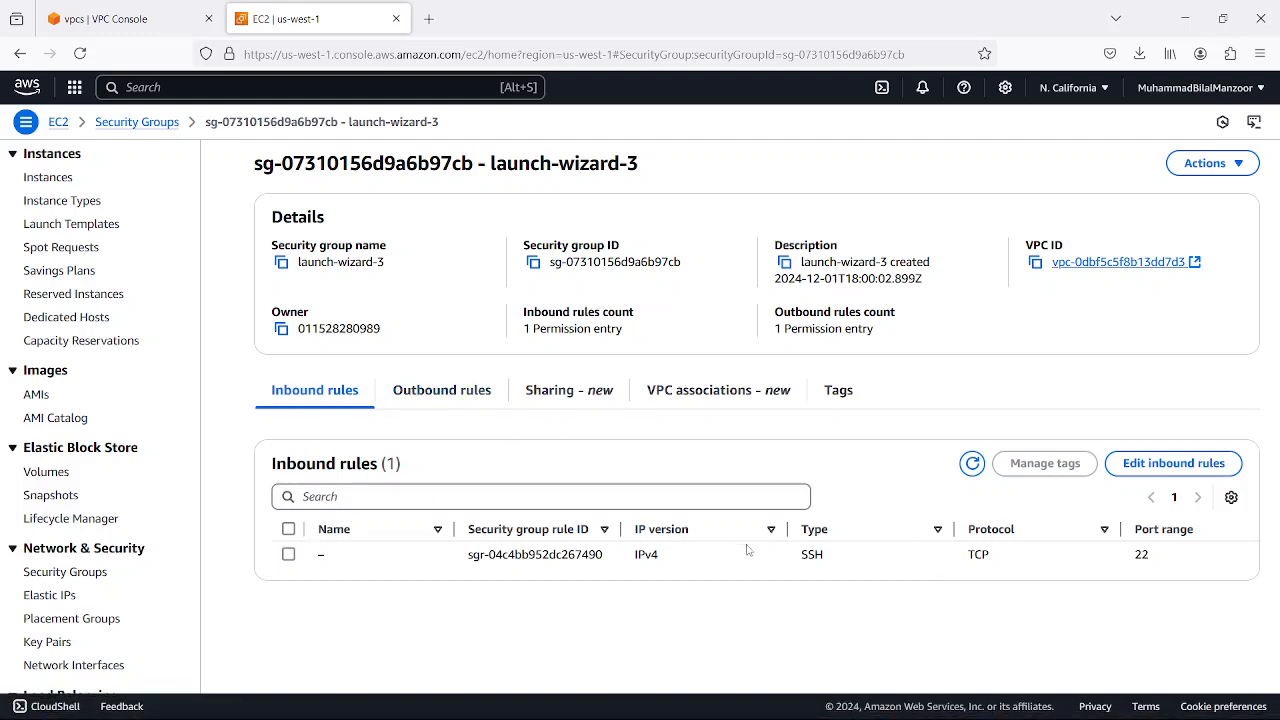
Add an inbound rule of type Custom ICMP - IPv4 with source 0.0.0.0/0 to the launch-wizard-3 security group and save it
click(1173, 463)
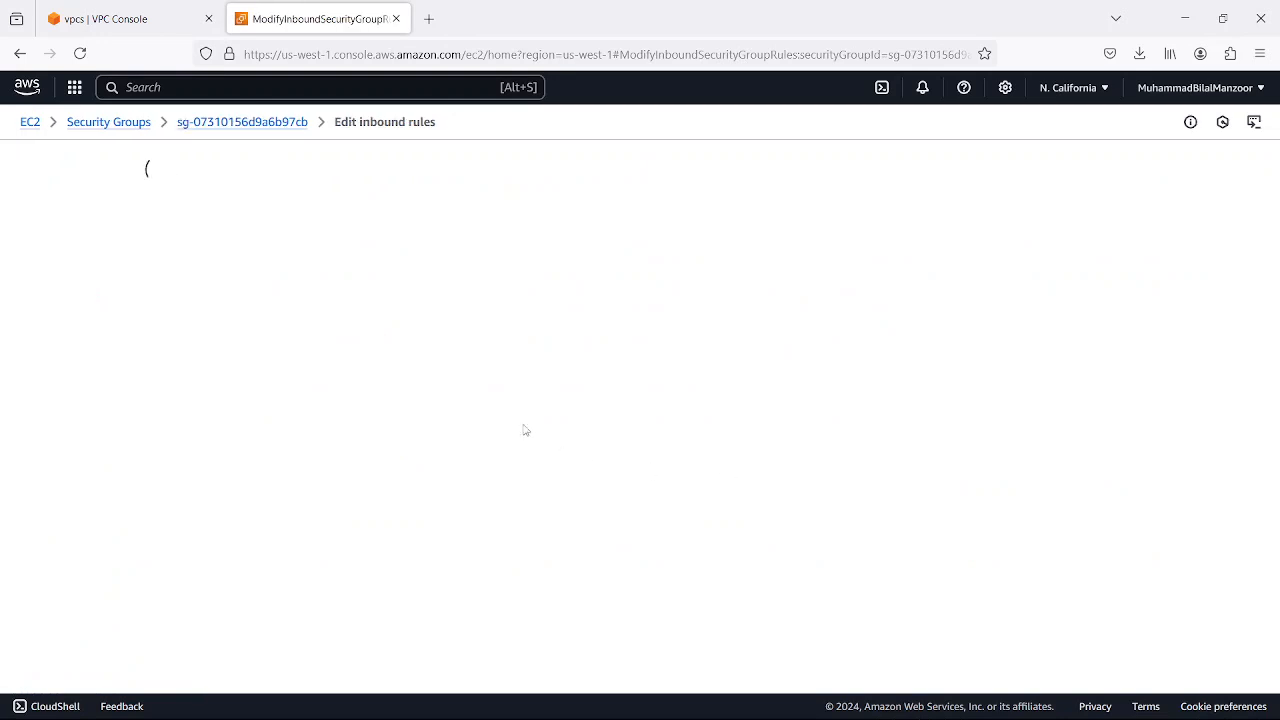
click(205, 396)
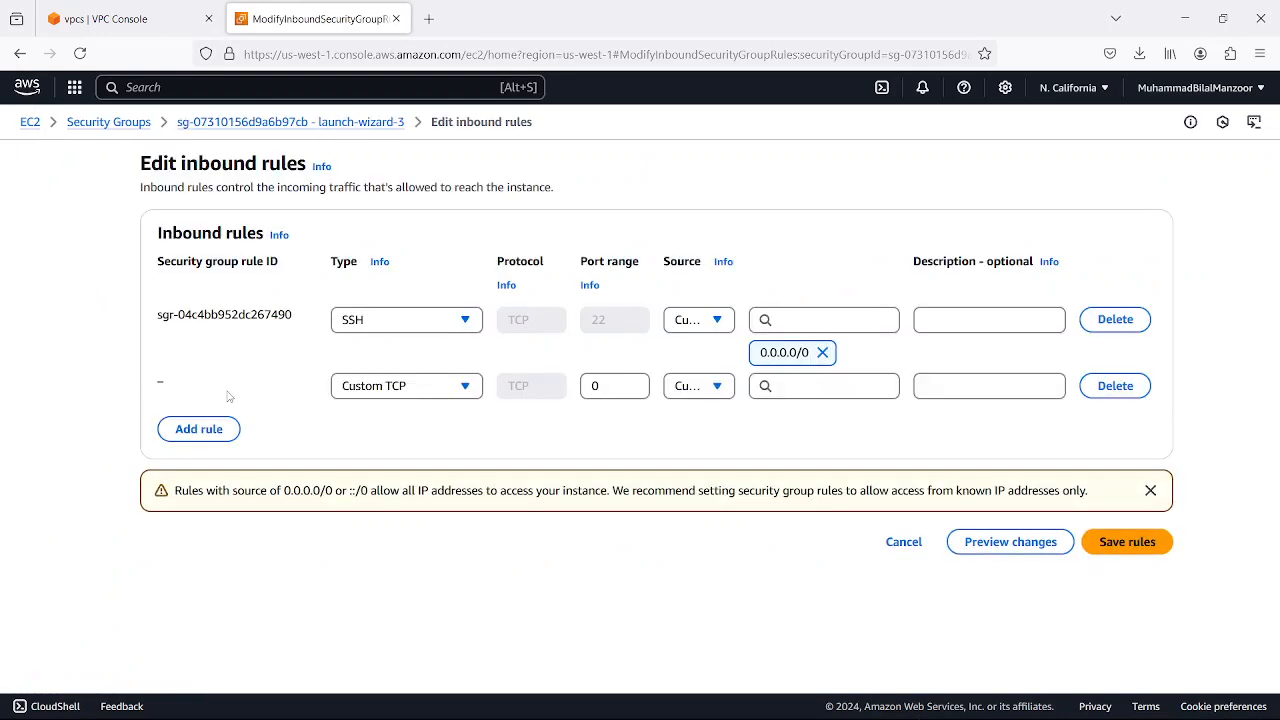
click(447, 386)
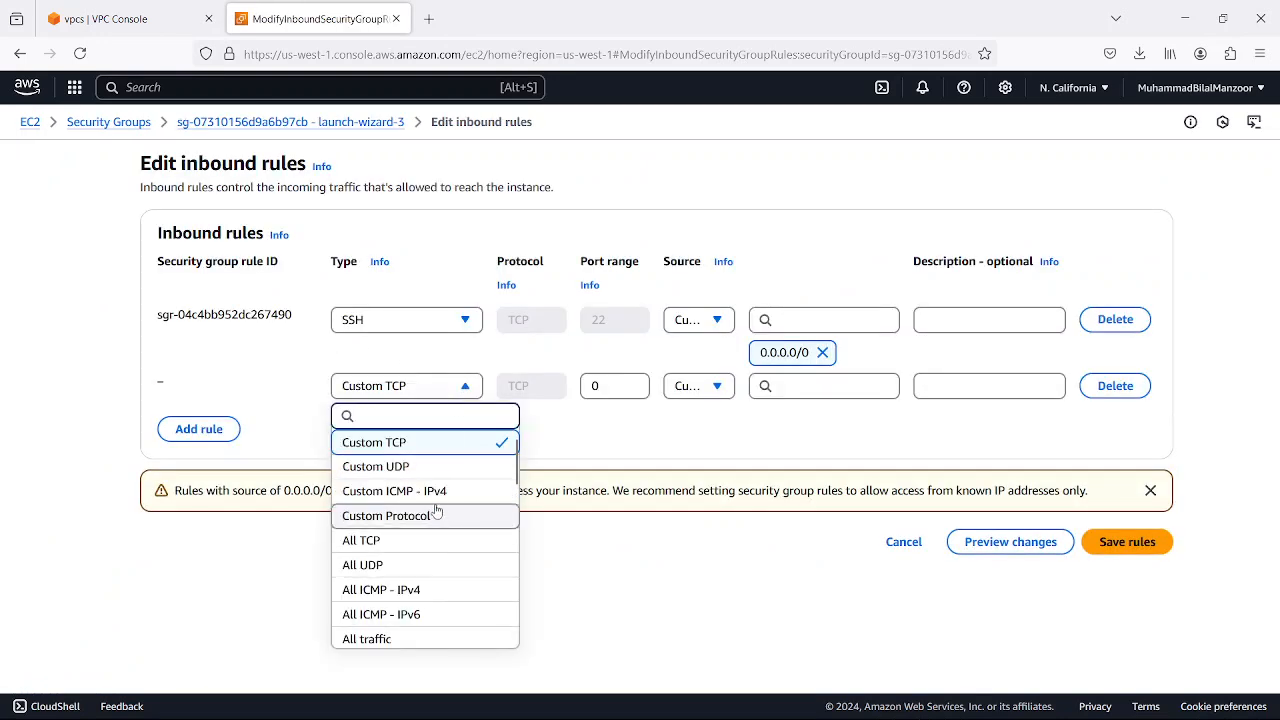
click(450, 491)
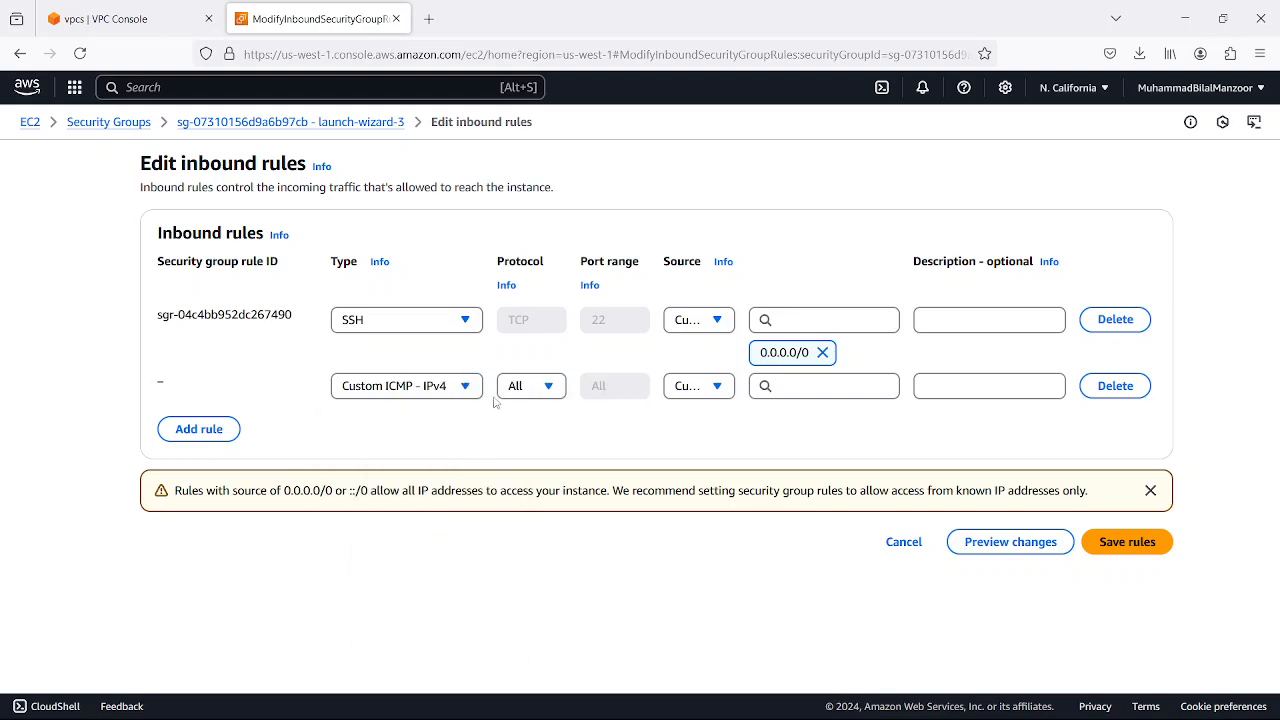
click(765, 386)
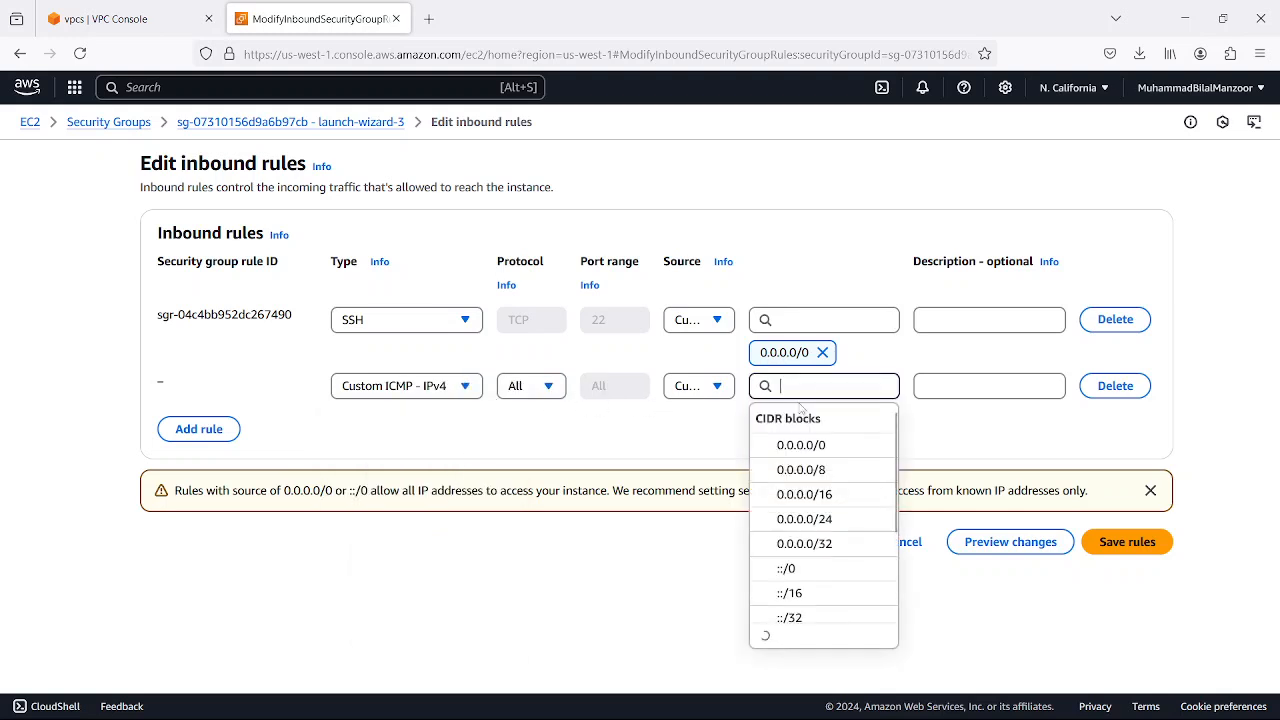
click(785, 440)
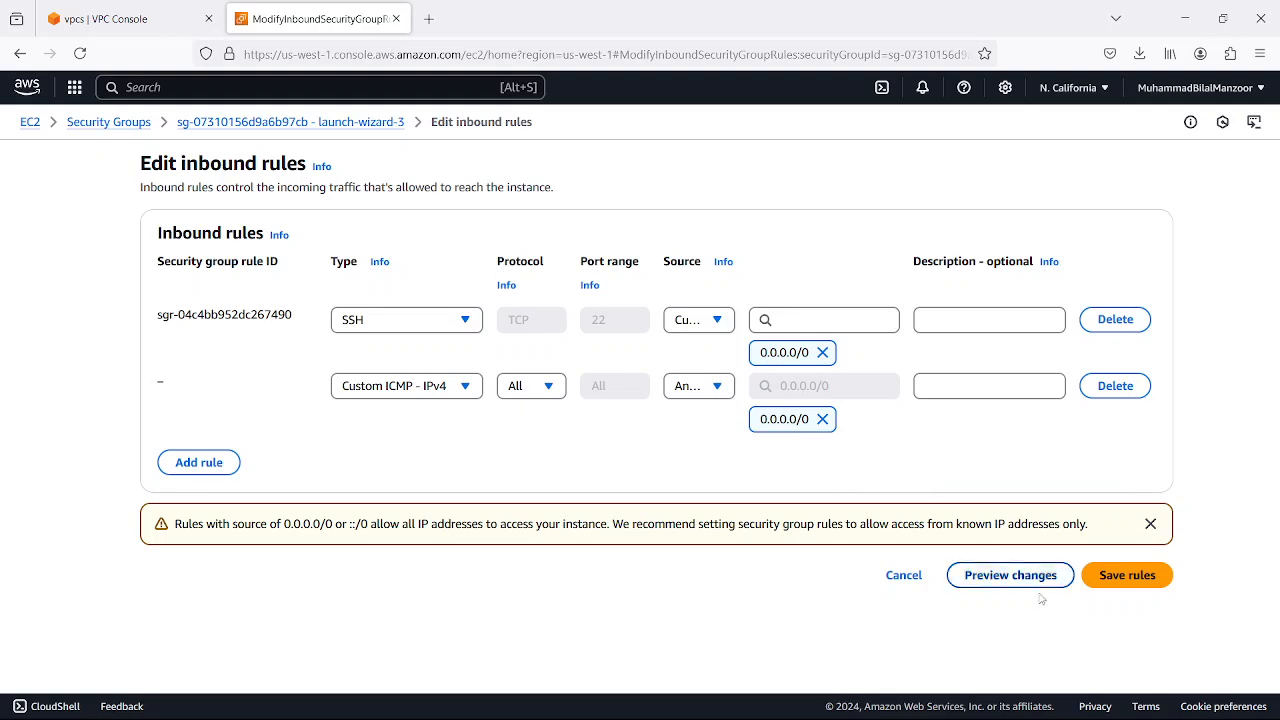
click(1112, 580)
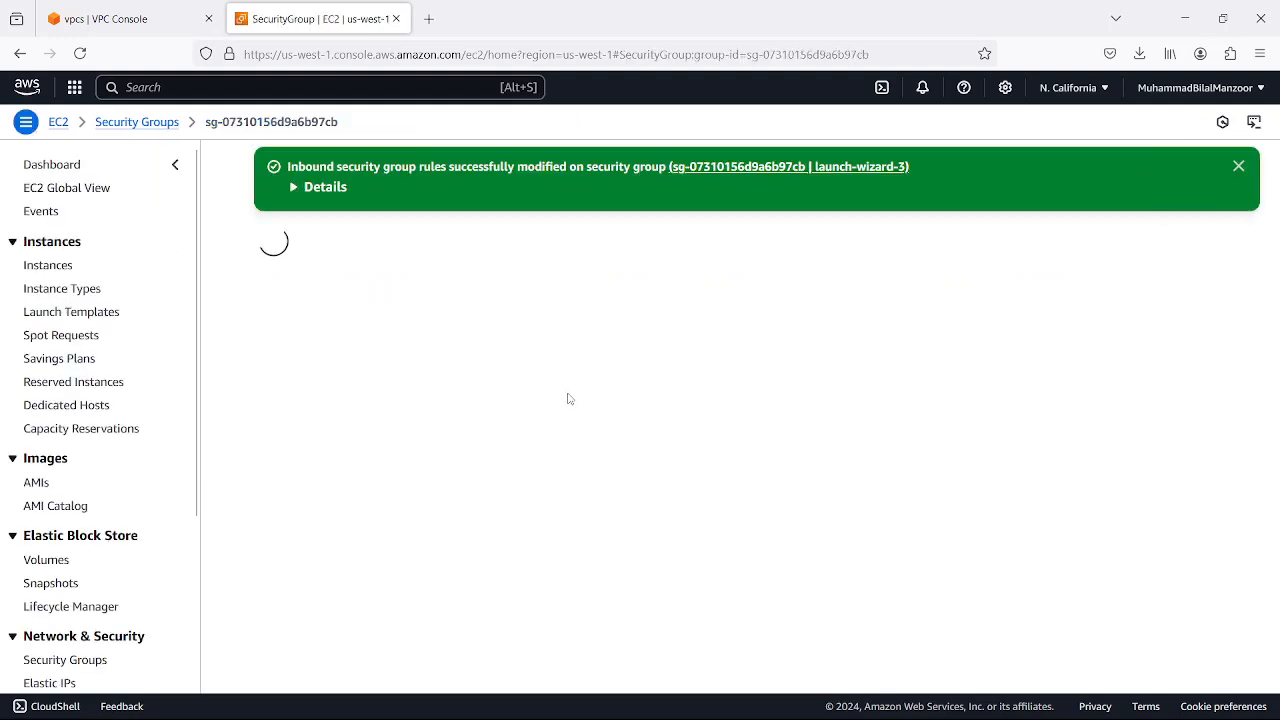
Return to MobaXterm, stop the running ping, and highlight the source host in the prompt and the target address 20.20.20.132
click(955, 703)
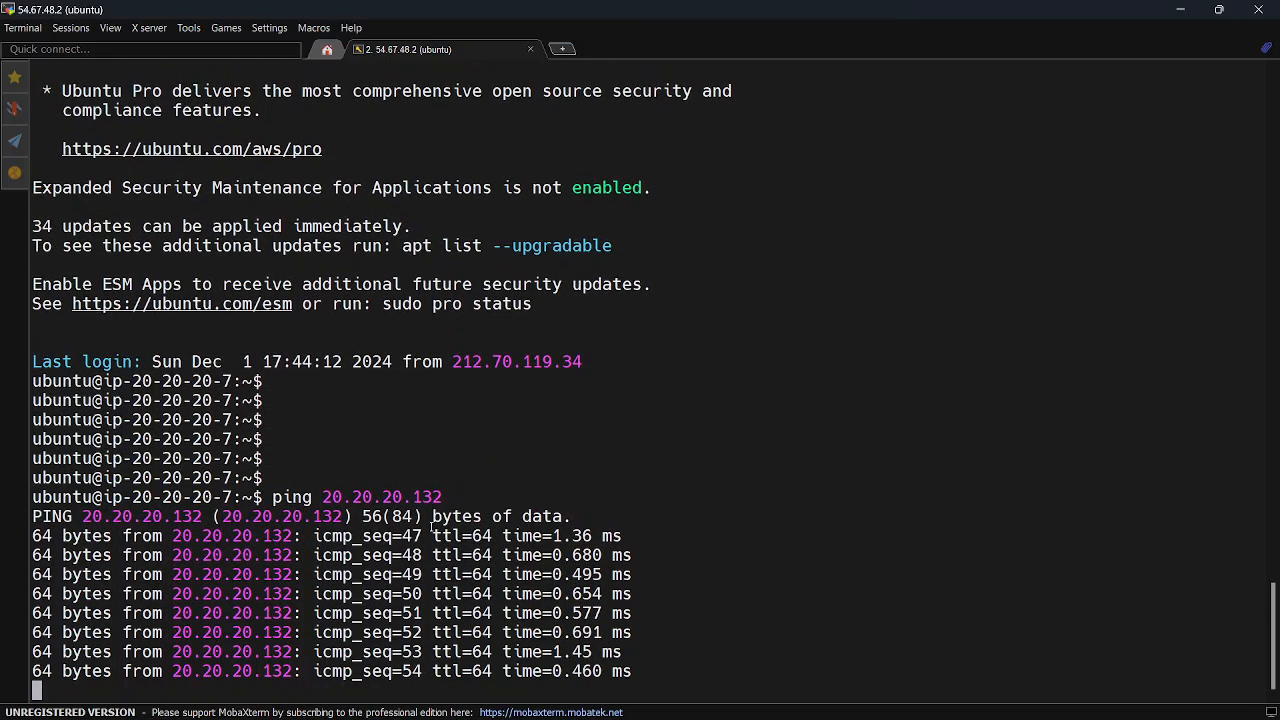
key(ctrl+c)
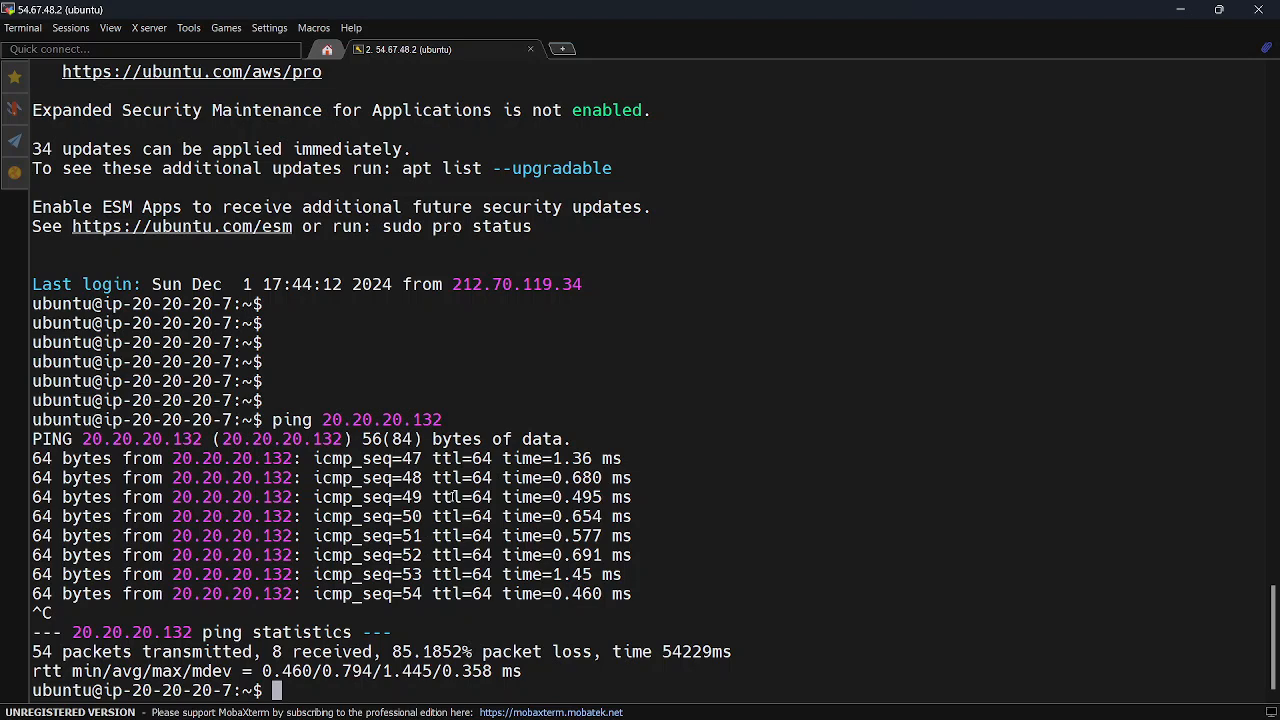
drag(323, 420, 440, 420)
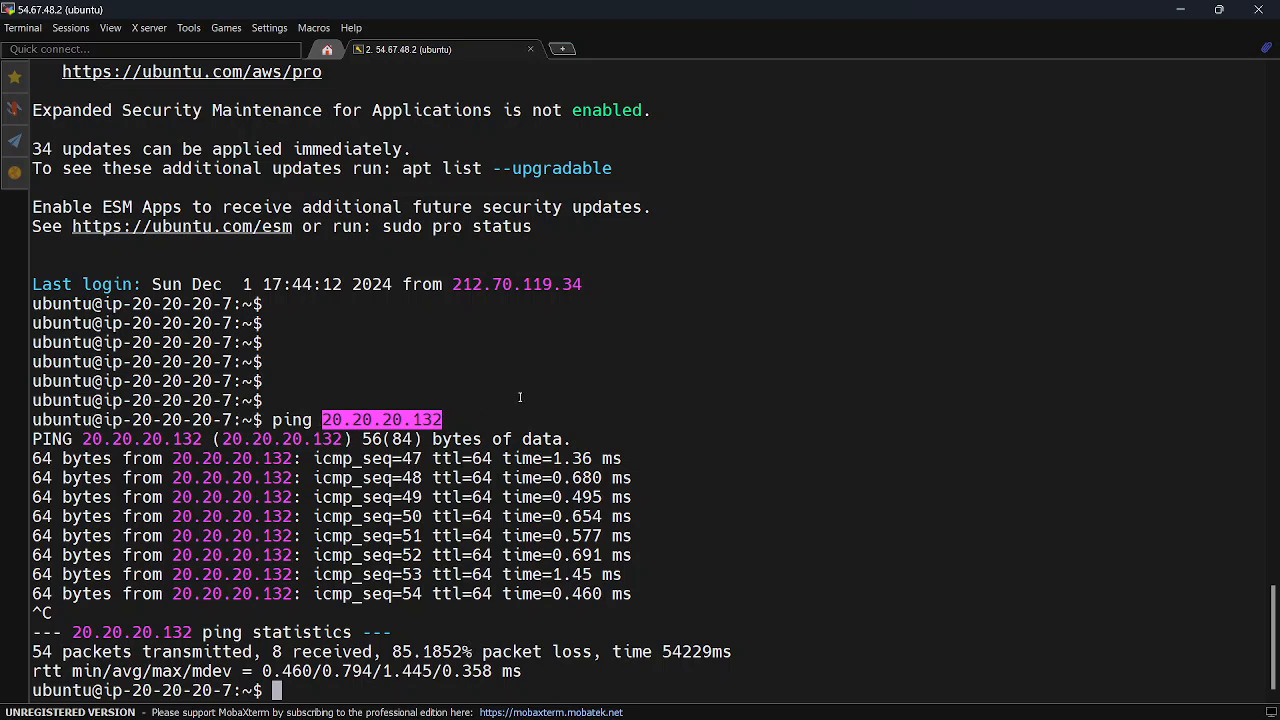
click(330, 419)
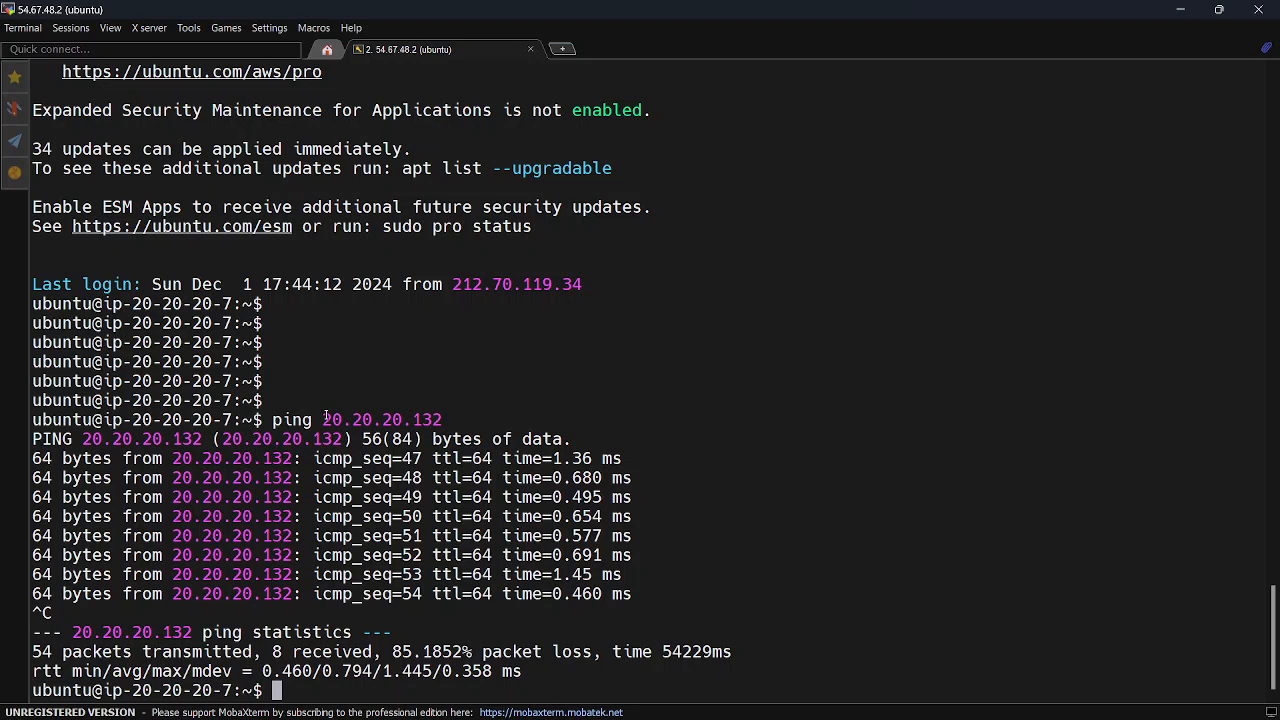
drag(325, 420, 441, 420)
click(508, 378)
drag(112, 420, 233, 420)
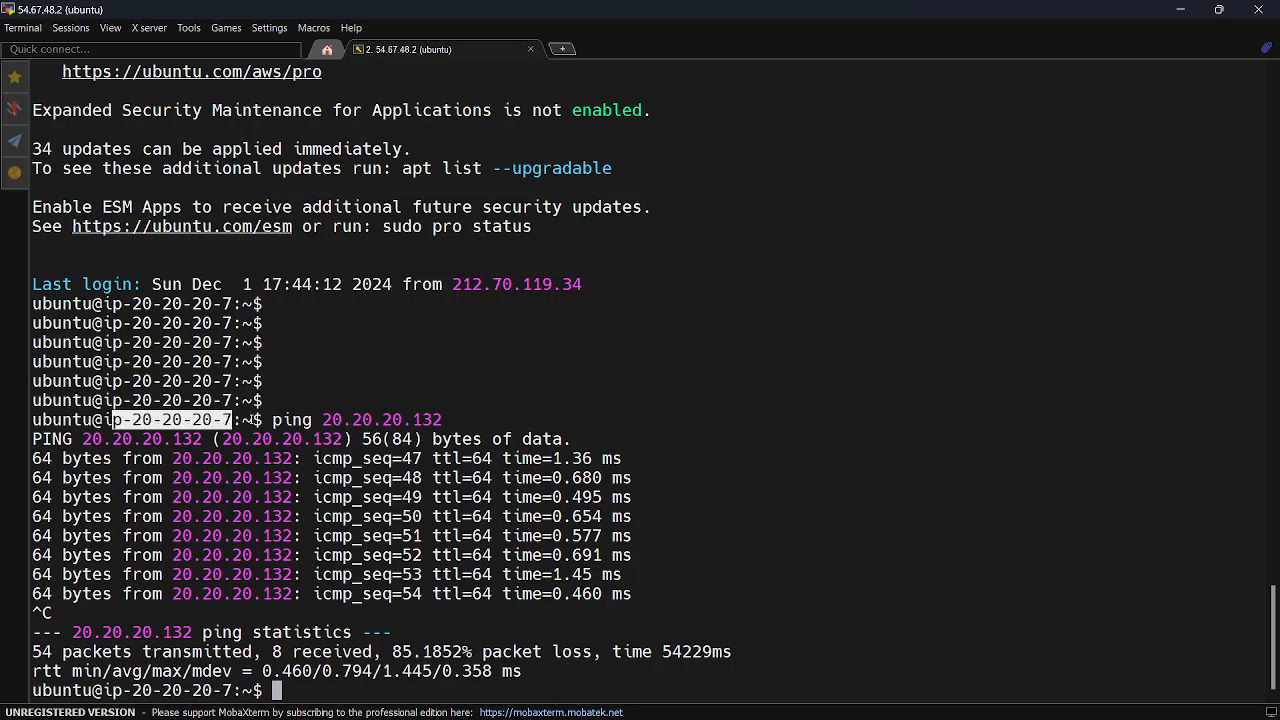
drag(322, 420, 442, 420)
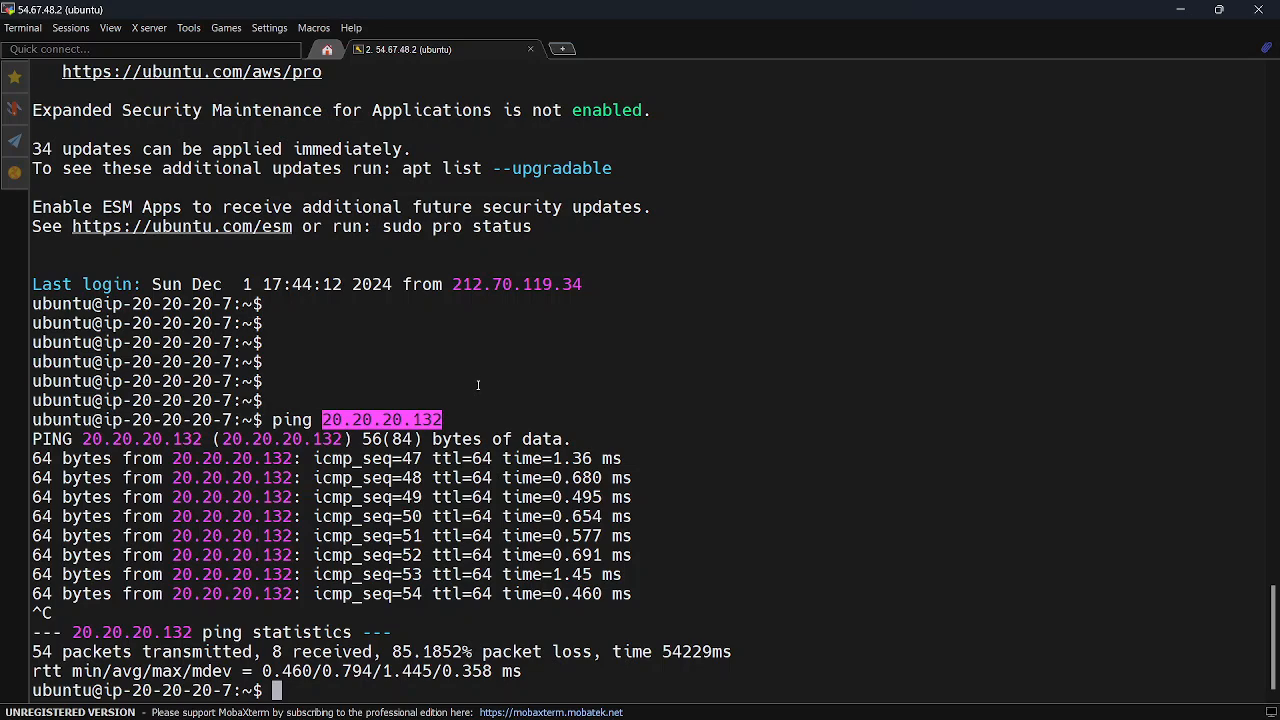
Check the vpc-key-pair.ppk file in the Downloads folder in File Explorer, and minimize that window
mouse_move(589, 706)
click(660, 700)
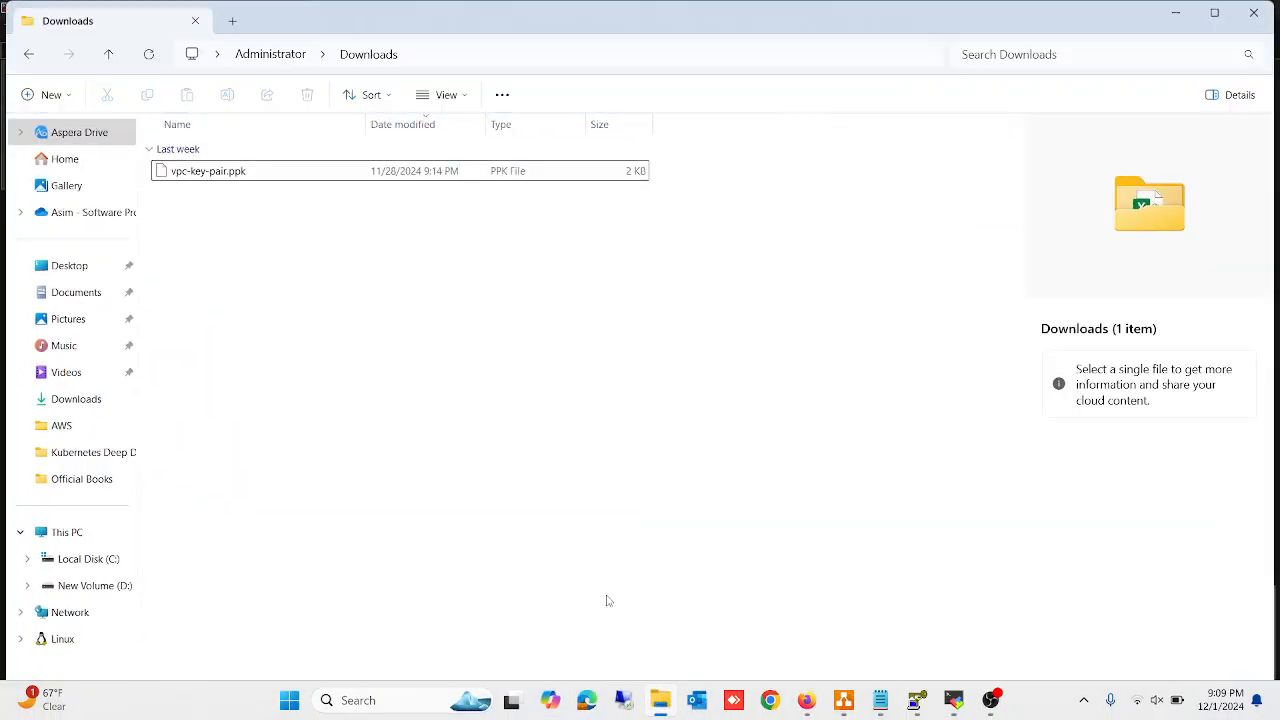
click(228, 171)
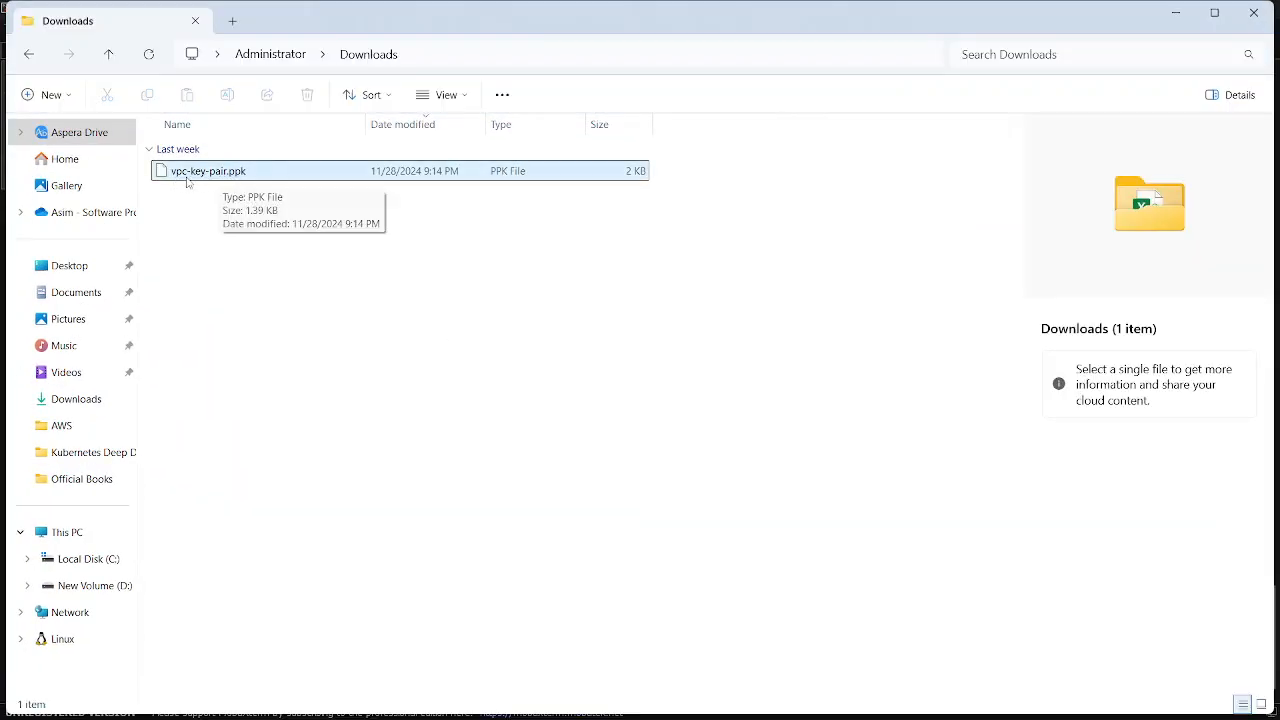
click(545, 205)
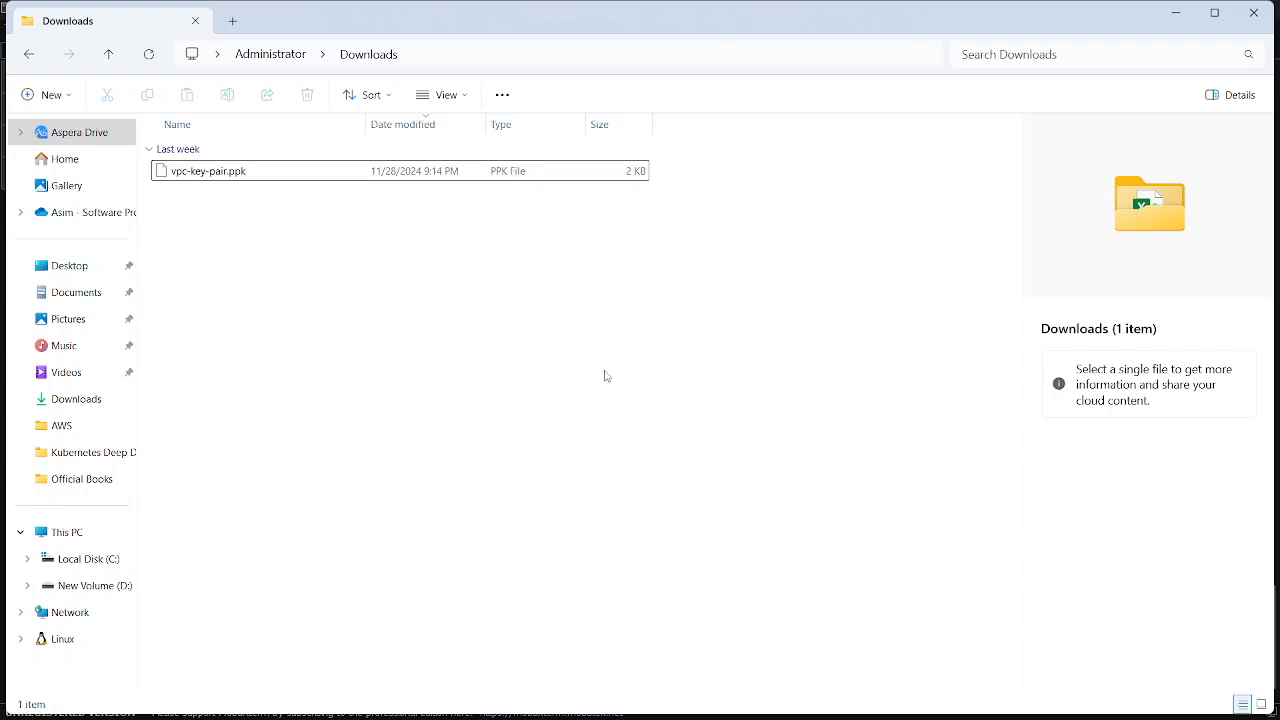
click(1175, 15)
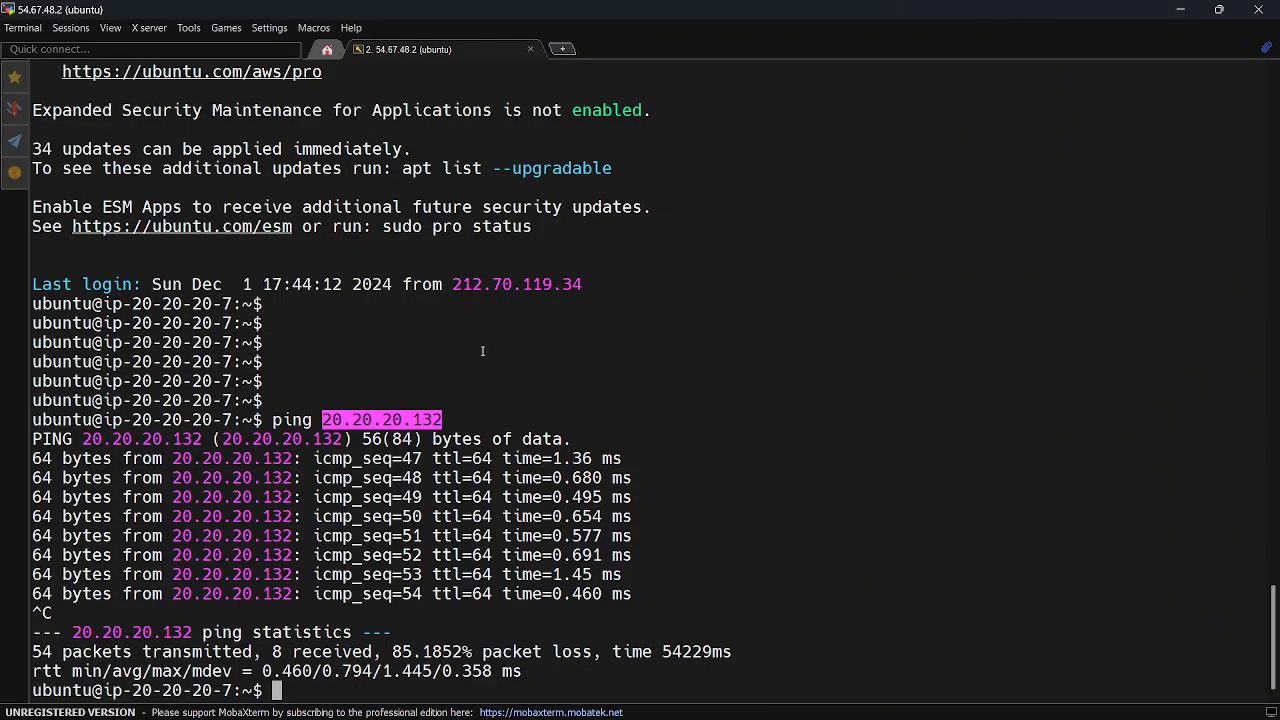
Highlight the prompt's host name ip-20-20-20-7, switch to the draw.io VPC diagram and select the public subnet's EC2 instance in Availability Zone 1
triple_click(452, 352)
drag(102, 420, 232, 420)
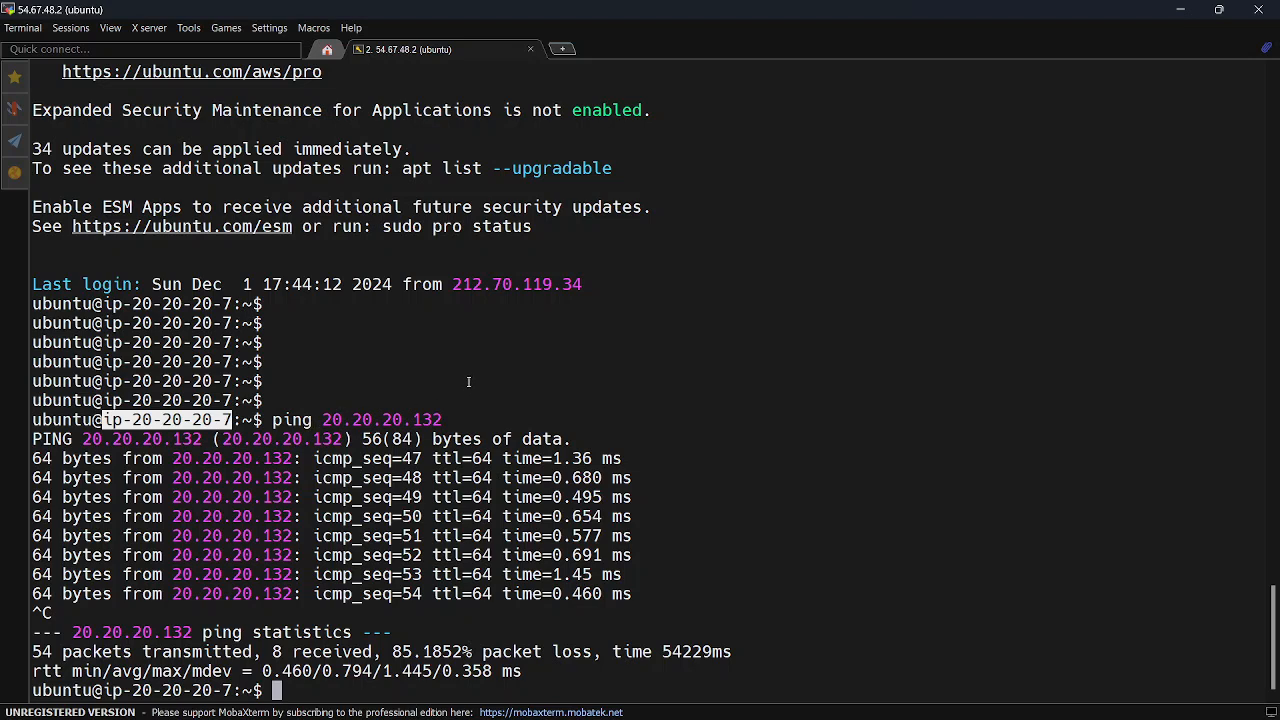
mouse_move(700, 715)
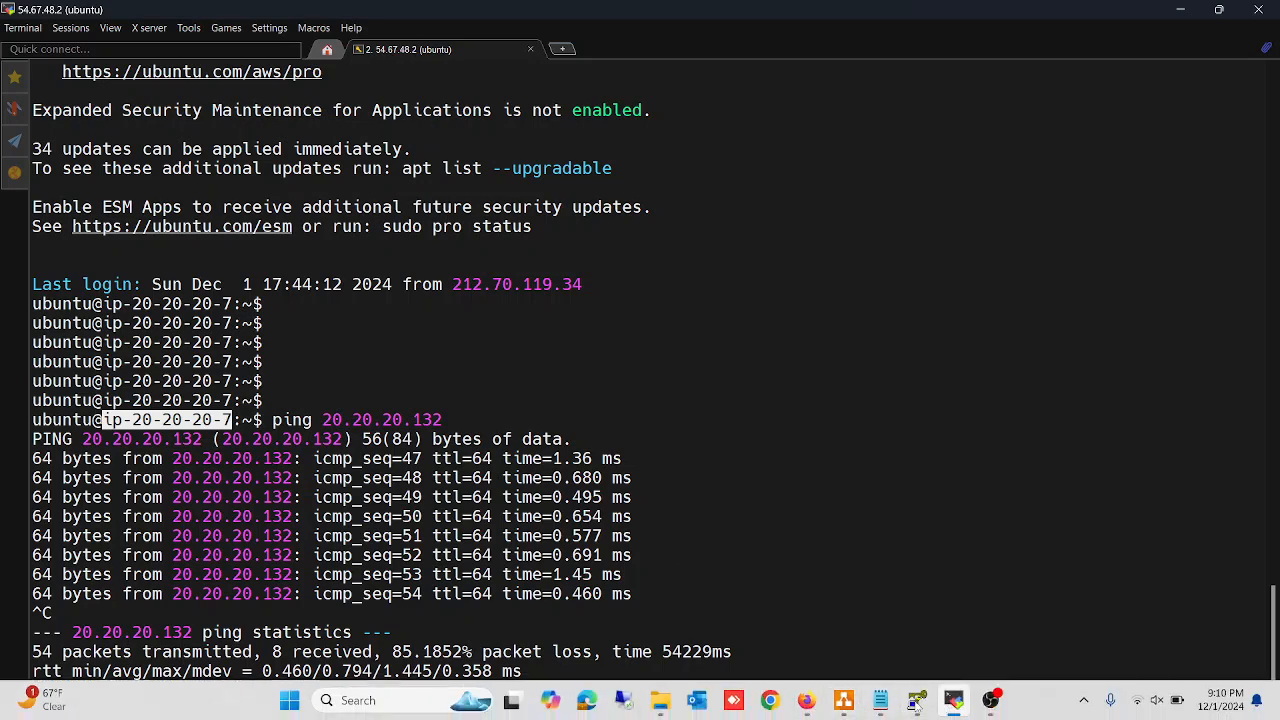
click(846, 708)
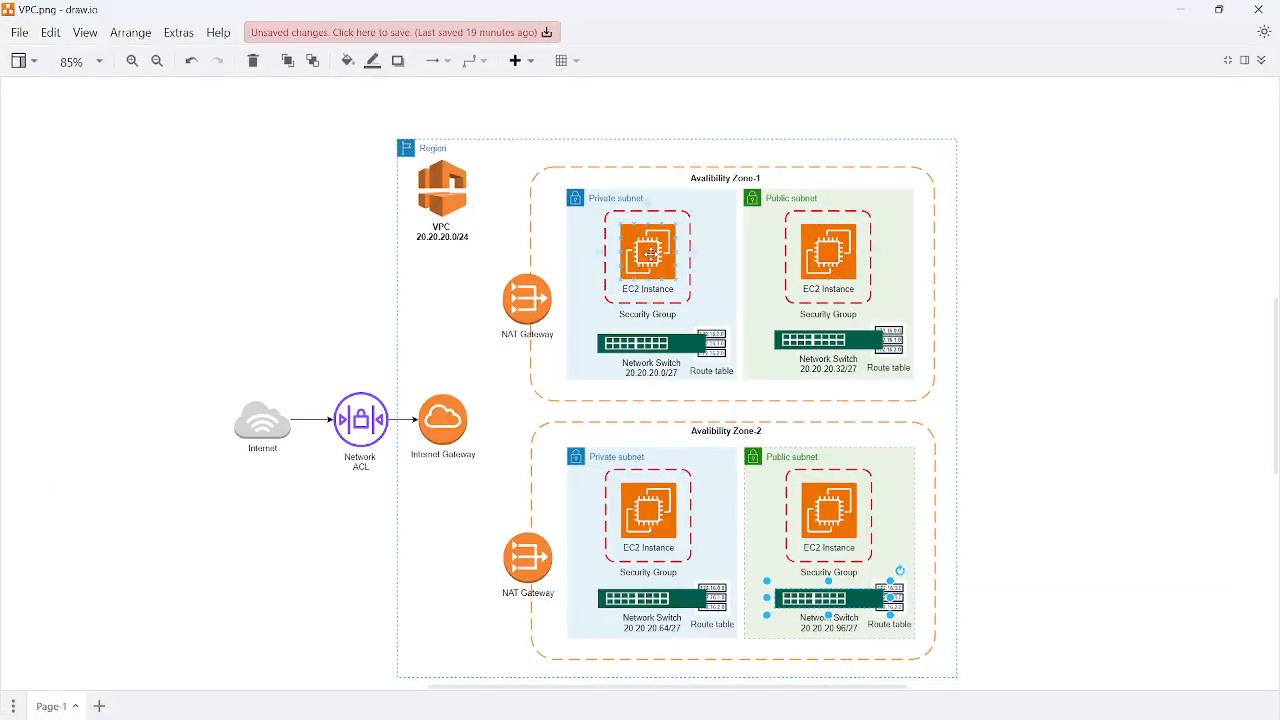
click(831, 253)
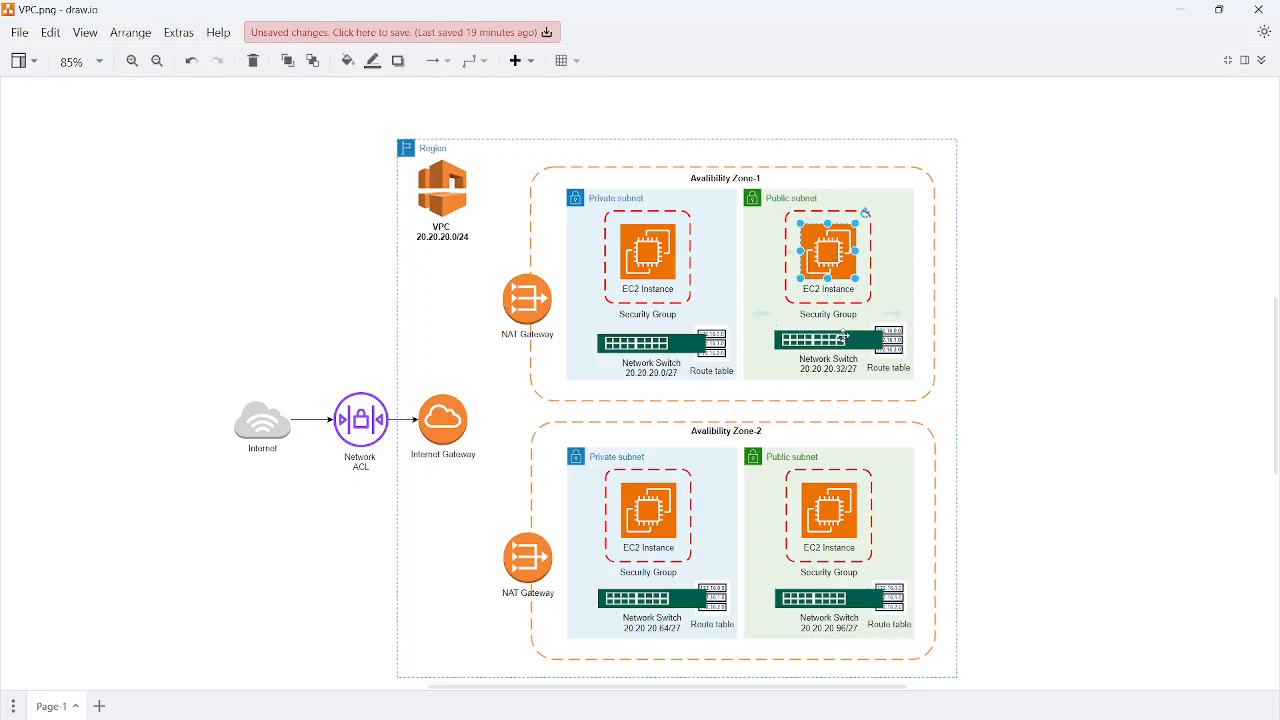
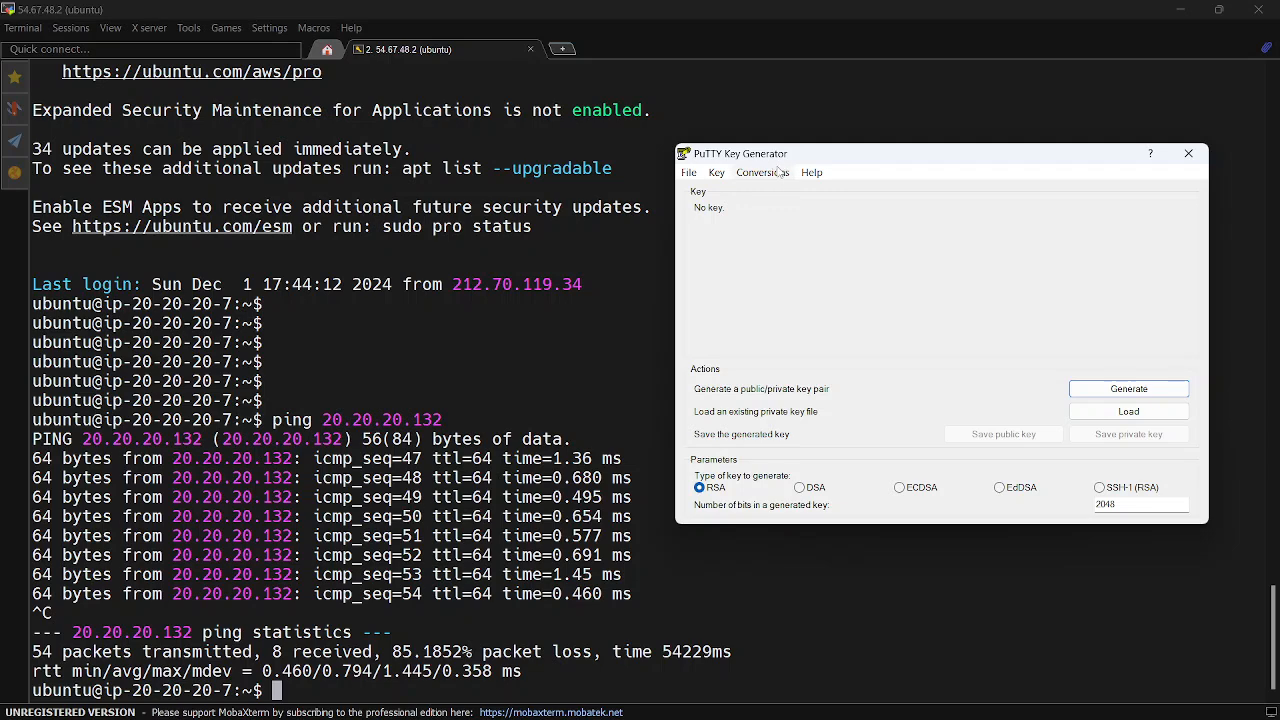
Load the existing private key vpc-key-pair.ppk from the Downloads folder into PuTTY Key Generator
click(1106, 416)
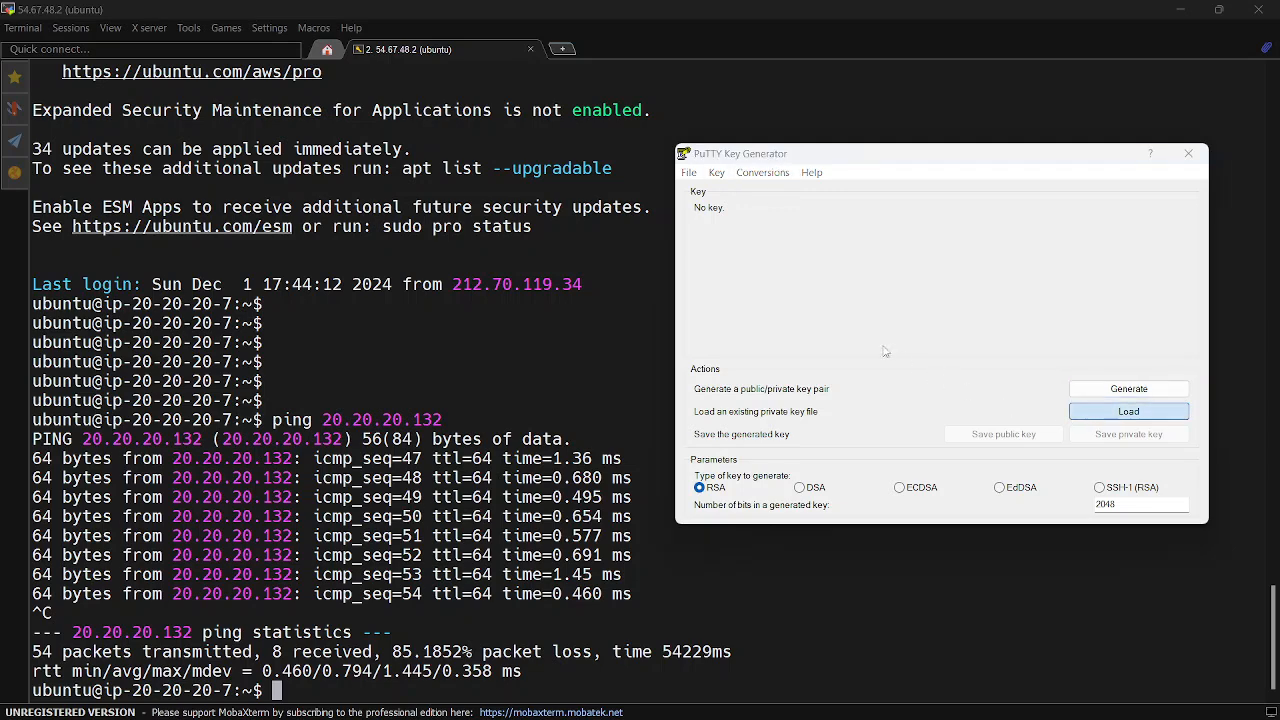
click(851, 337)
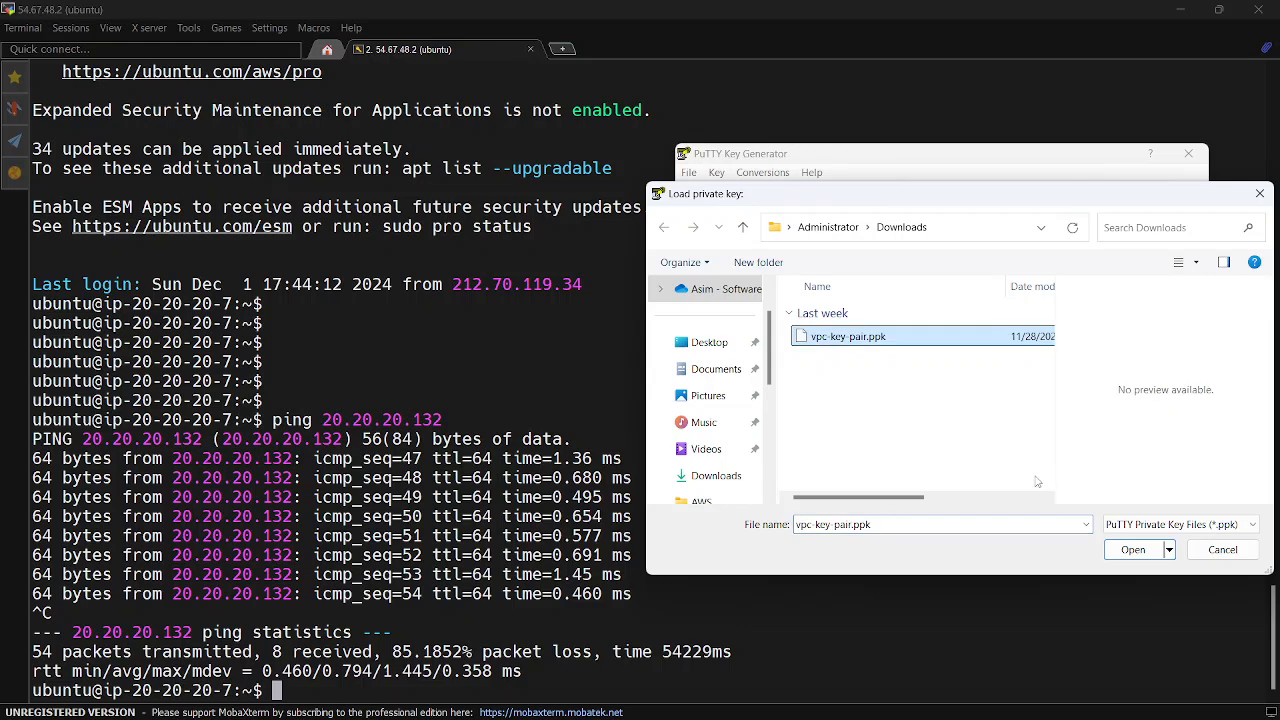
click(1131, 549)
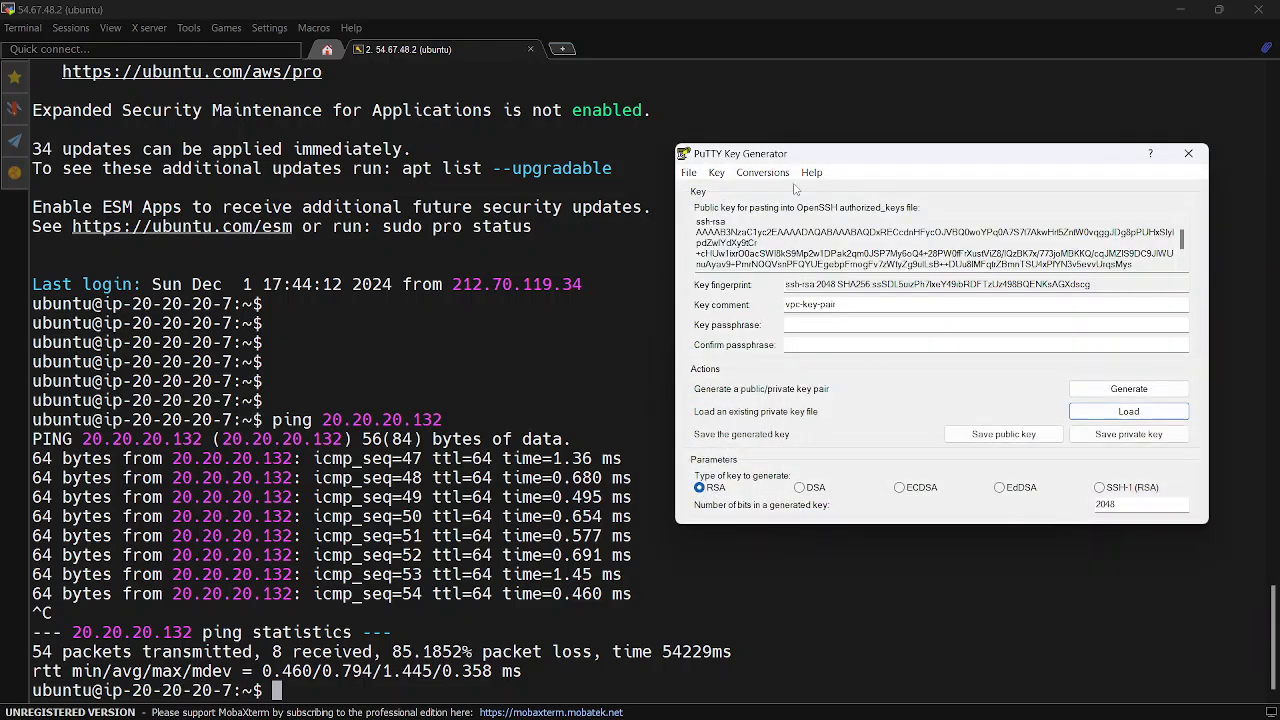
Export the loaded key in OpenSSH format without a passphrase, saving it as vpc-key-pair.pem in Downloads
click(764, 174)
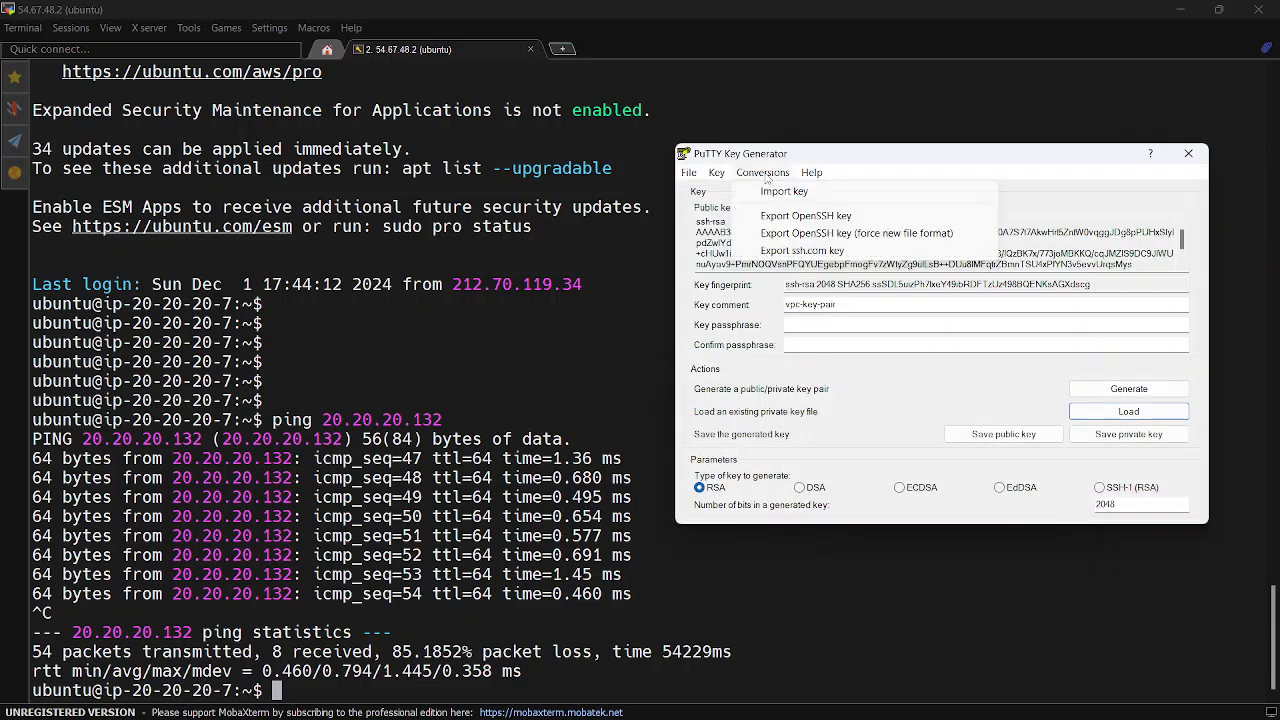
click(797, 220)
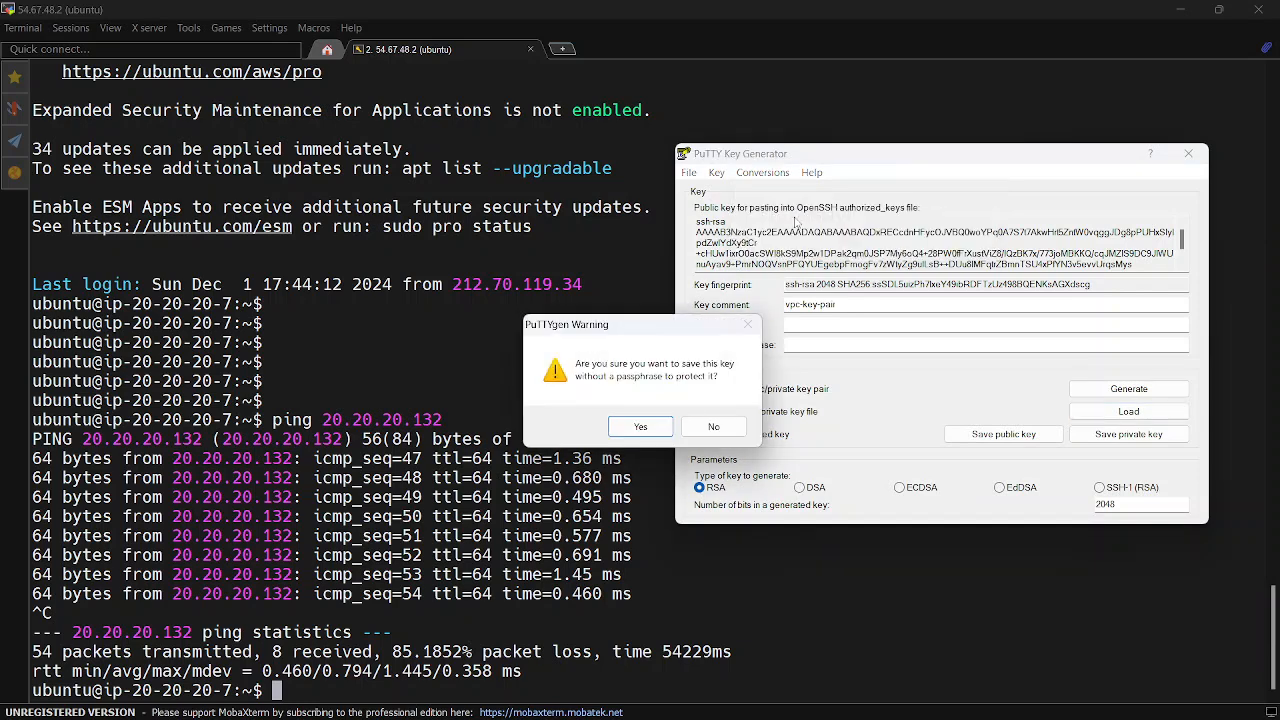
click(641, 426)
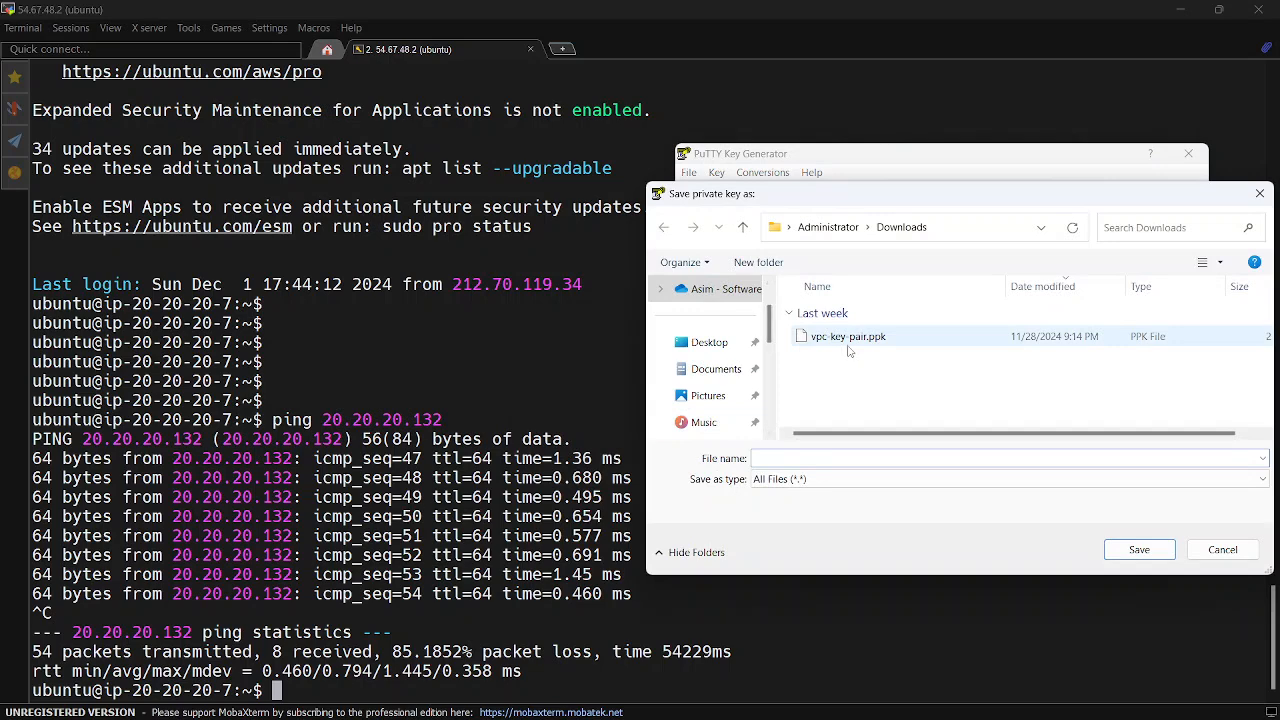
click(840, 337)
click(820, 459)
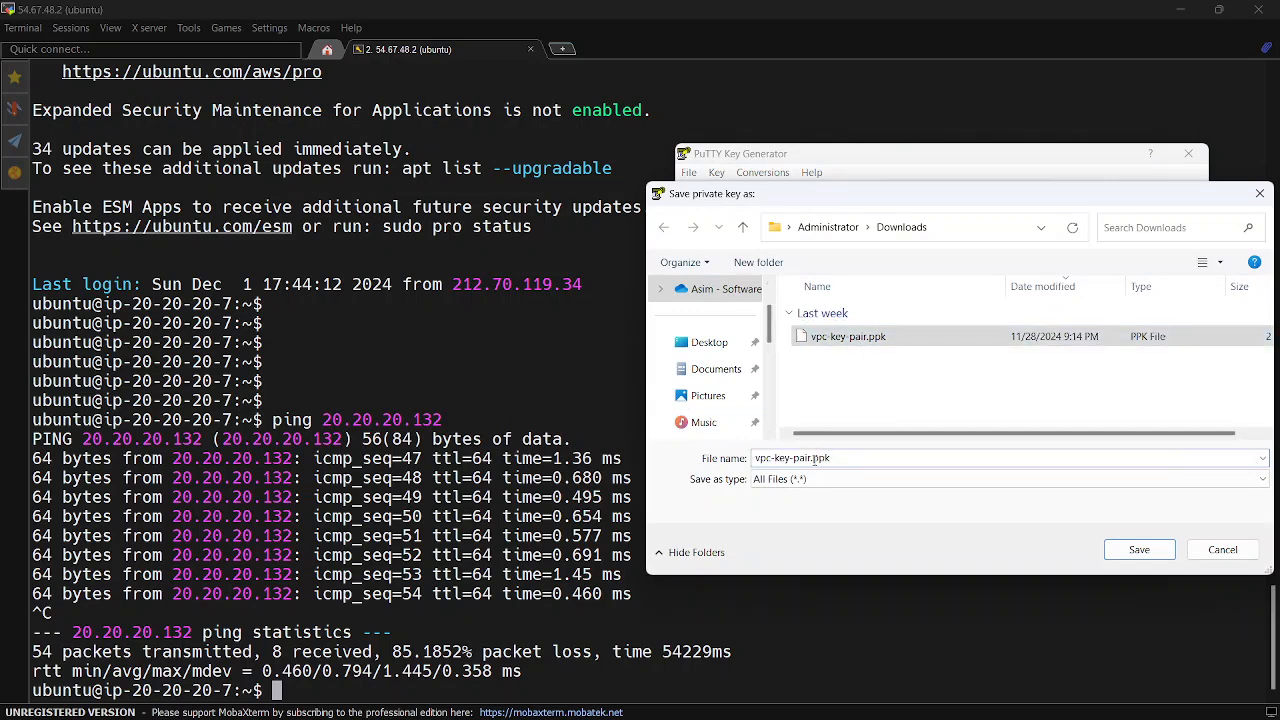
drag(812, 458, 831, 458)
text(pem)
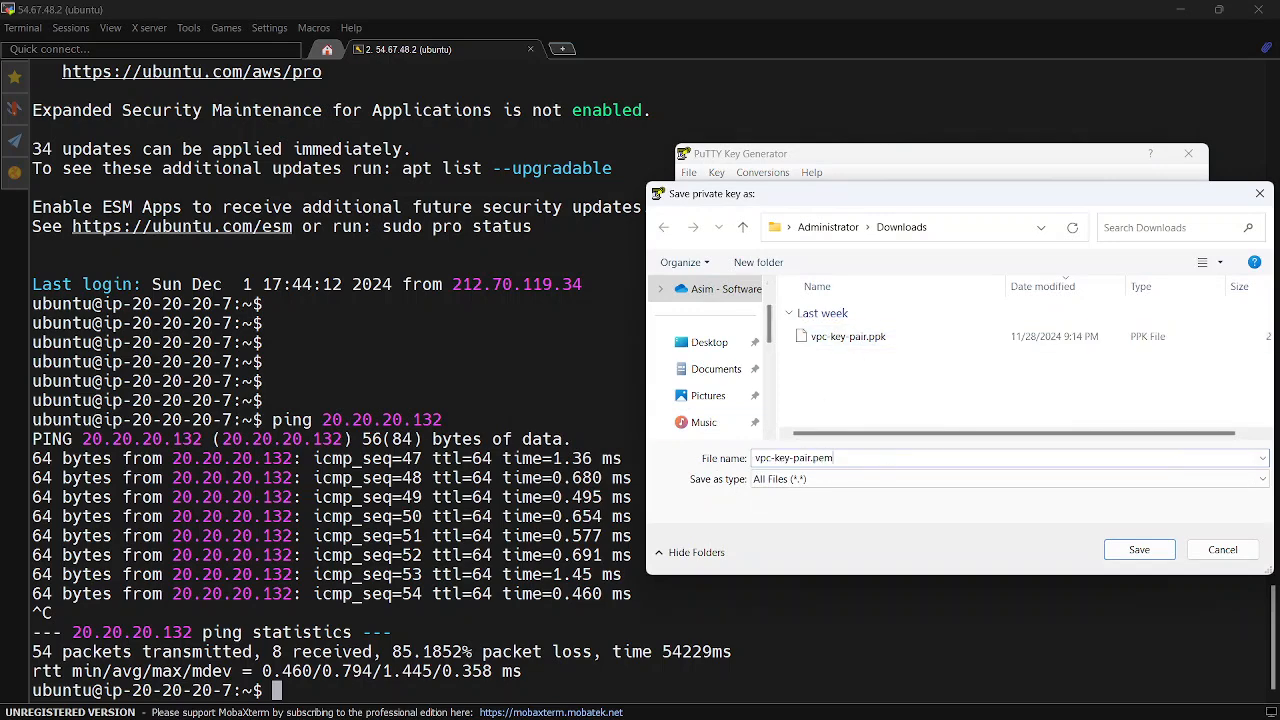
click(1139, 551)
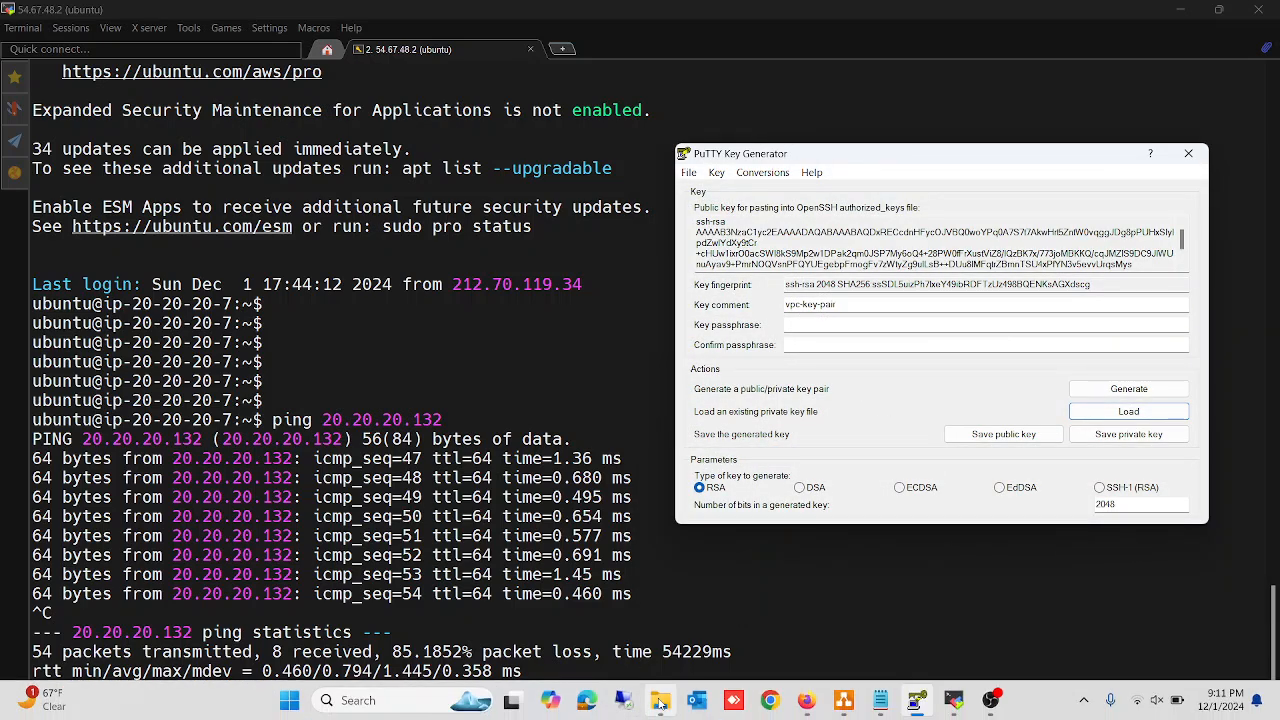
Select vpc-key-pair.pem in the Downloads folder in File Explorer, and bring MobaXterm over it as a smaller, non-maximized window
click(660, 701)
click(235, 174)
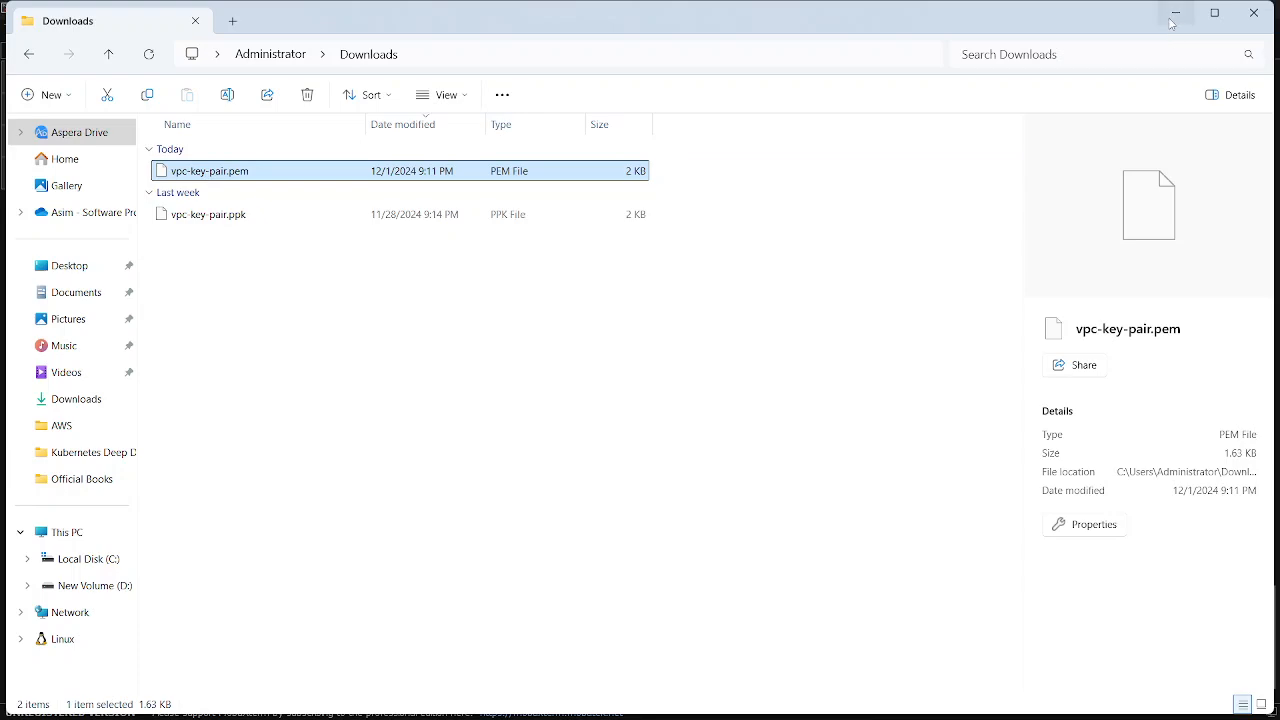
mouse_move(885, 707)
click(953, 702)
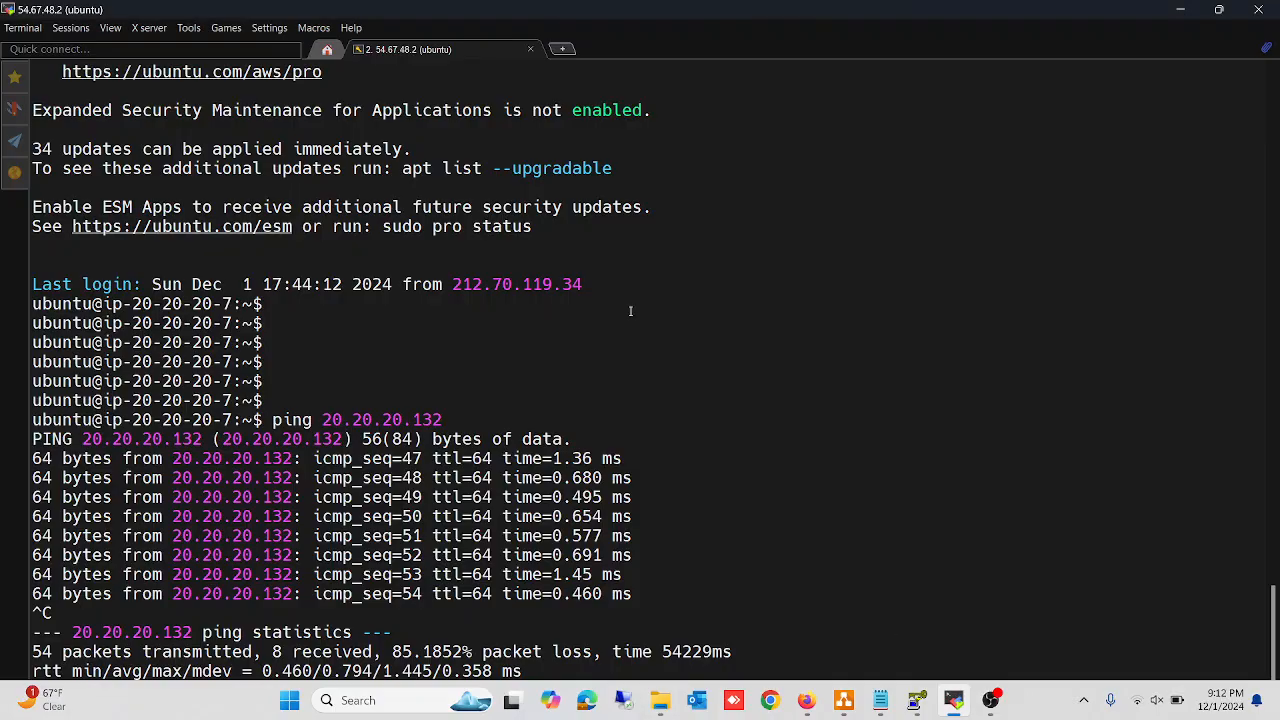
double_click(458, 14)
drag(461, 16, 676, 46)
key(ctrl+c)
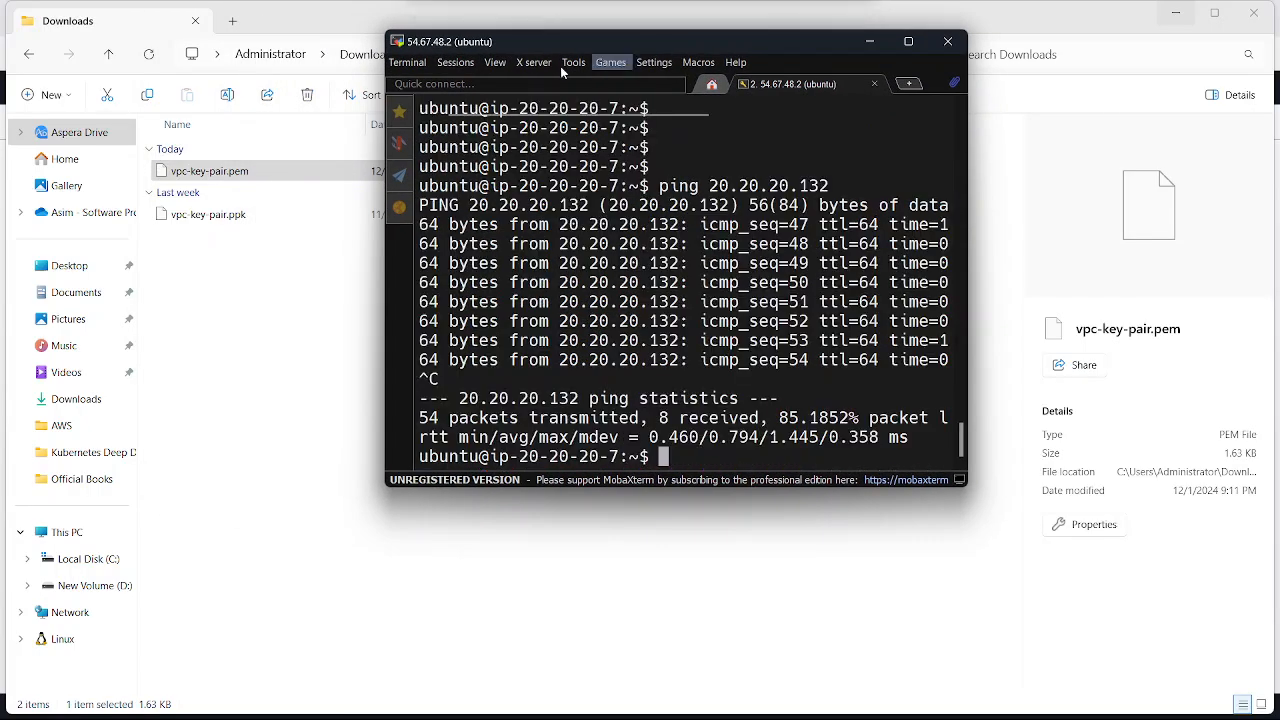
Upload vpc-key-pair.pem from Downloads to /home/ubuntu/ through MobaXterm's remote file browser, and maximize the terminal window again
click(399, 207)
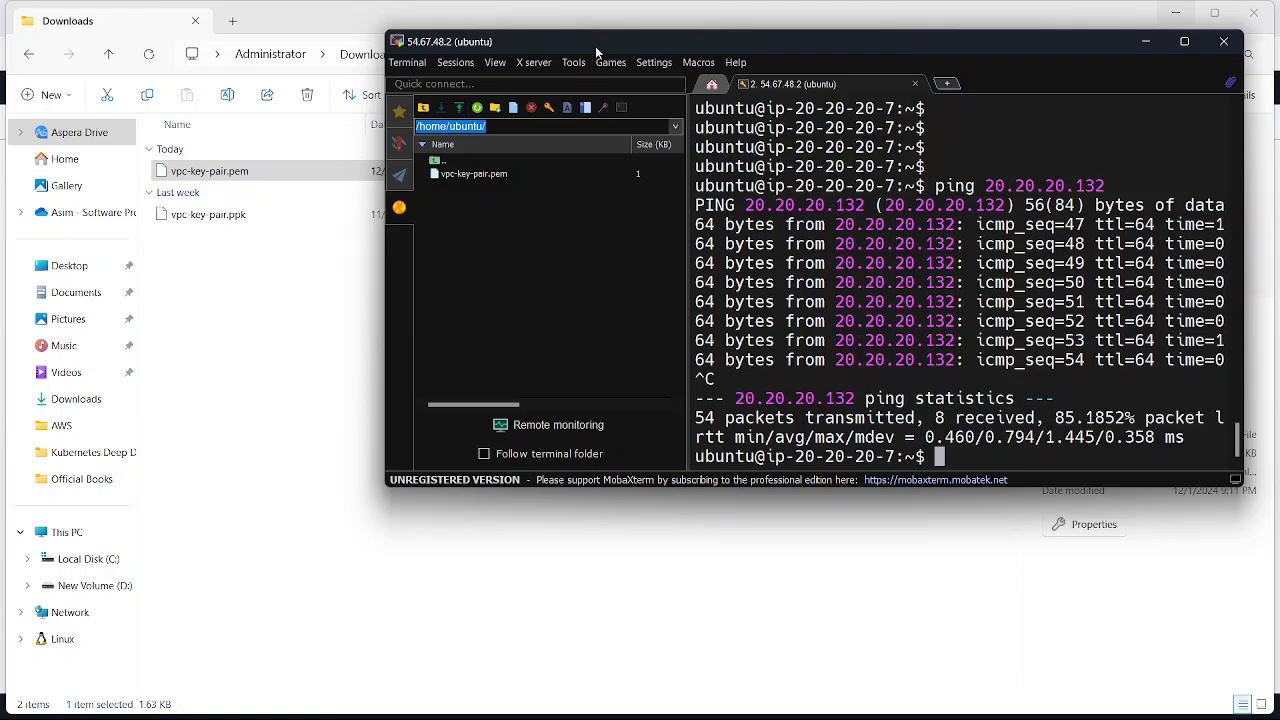
drag(595, 46, 687, 97)
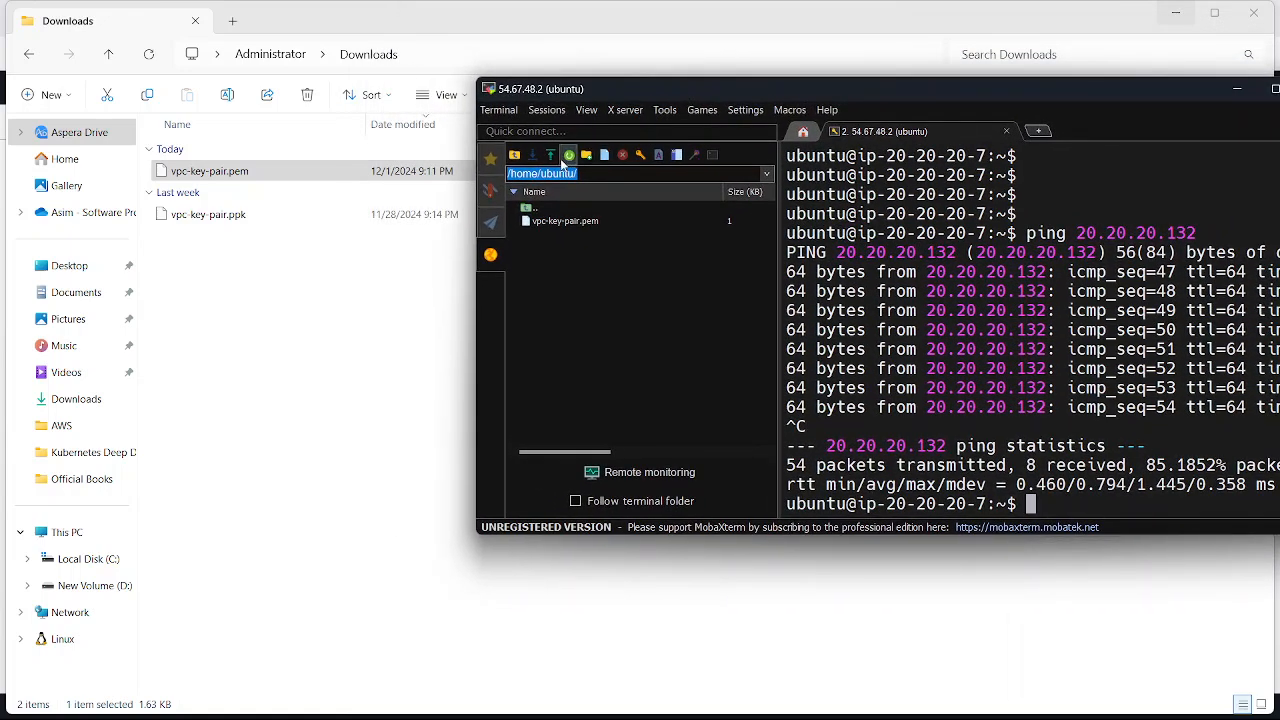
click(567, 156)
drag(210, 171, 590, 318)
drag(838, 87, 647, 110)
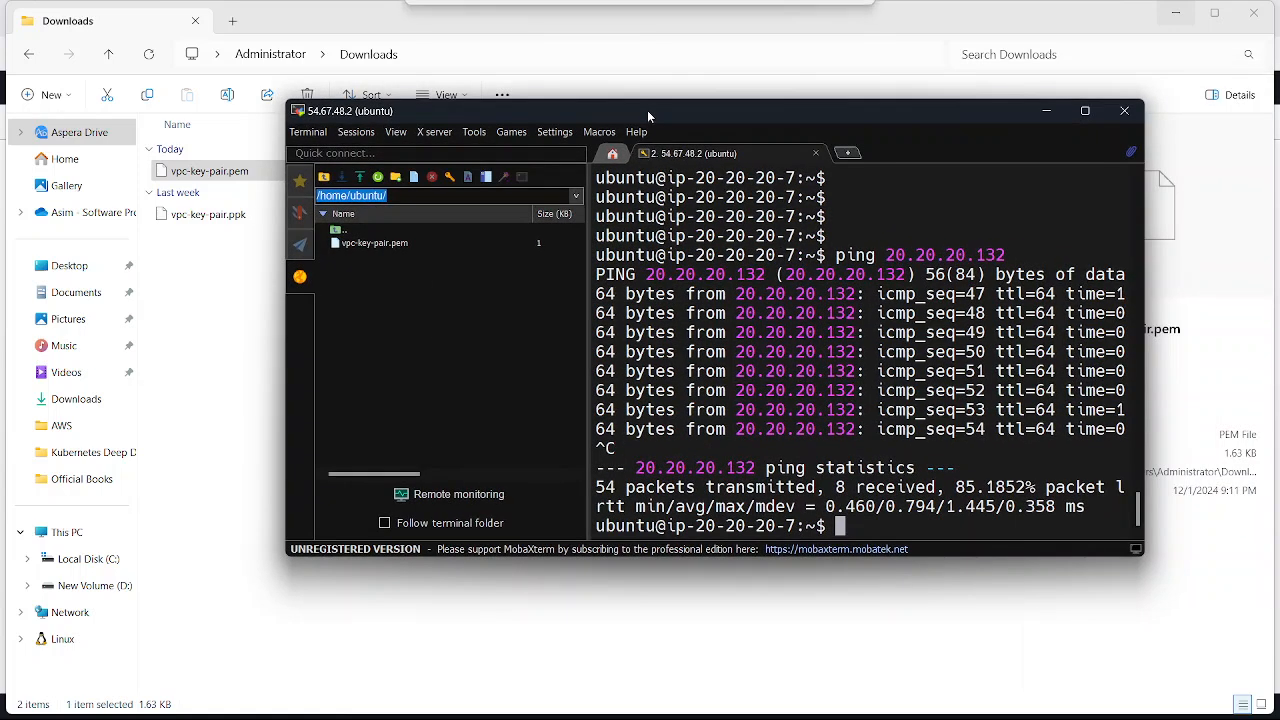
double_click(647, 110)
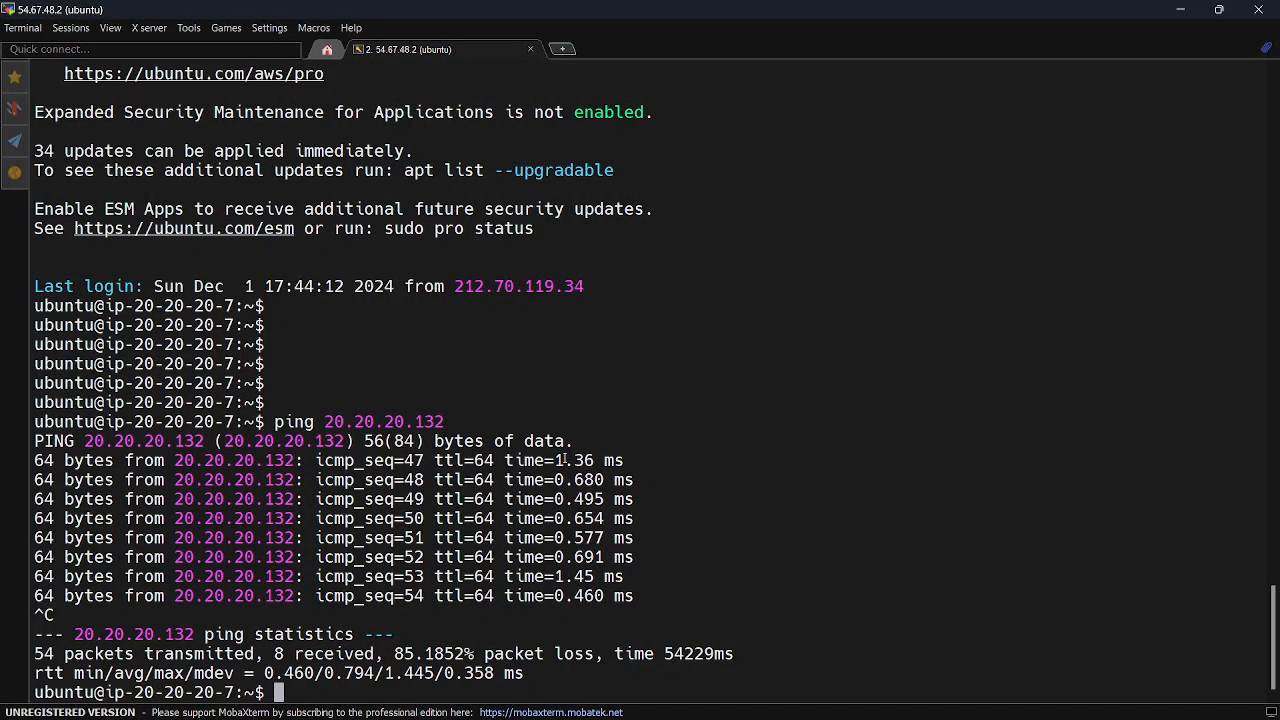
List the home directory's contents in detail with ll and highlight the vpc-key-pair.pem entry
text(ll)
key(Return)
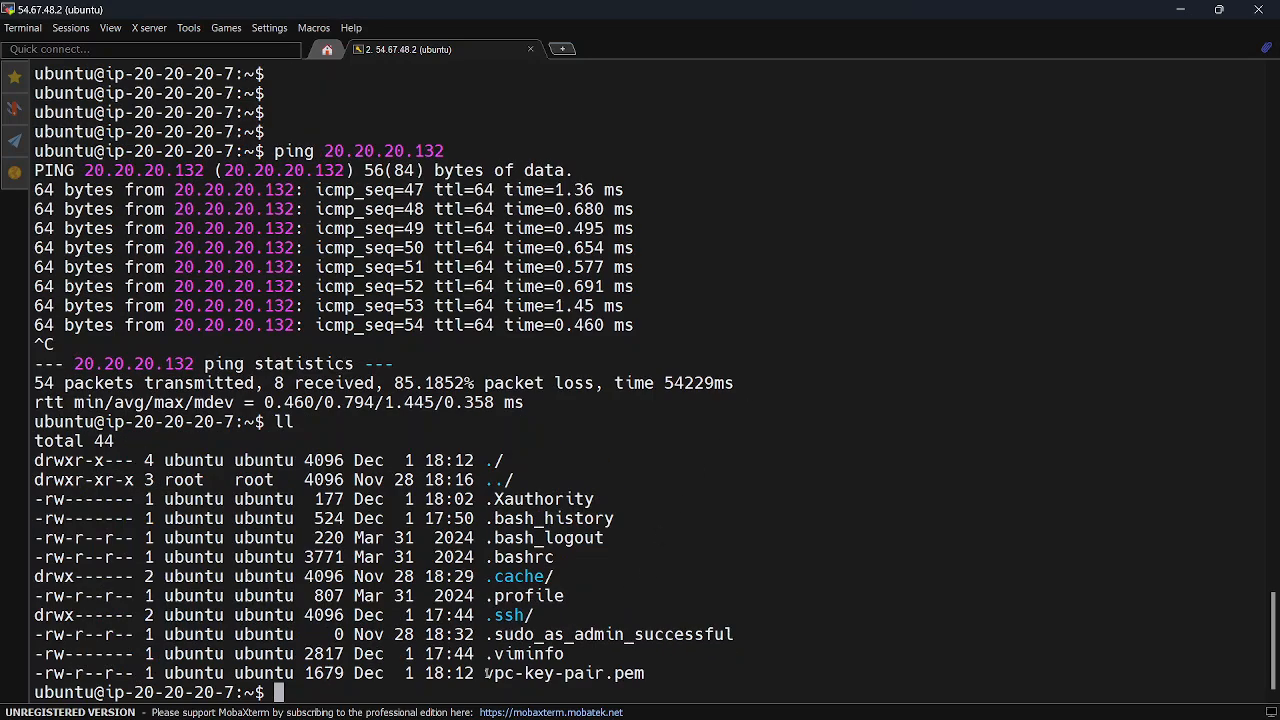
drag(487, 674, 645, 674)
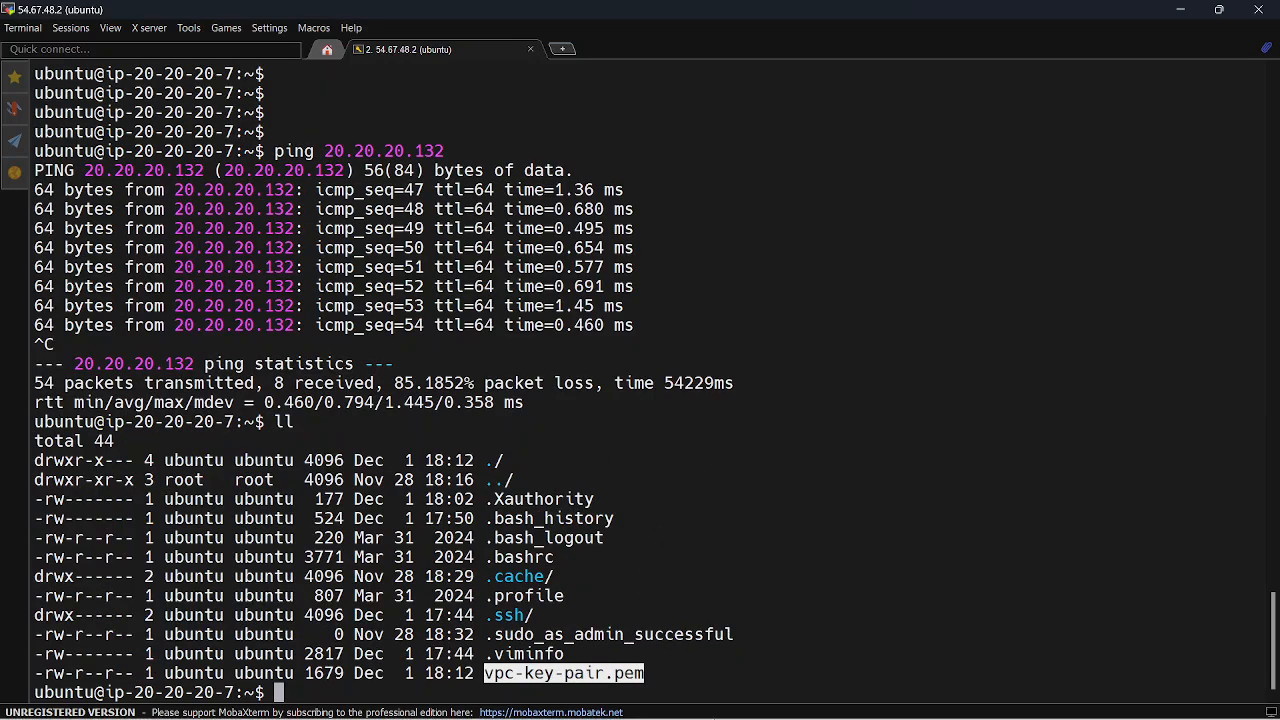
Switch to the AWS console in Firefox, open the connection page for server1-west-1a-private, and review its EC2 Instance Connect details
mouse_move(714, 718)
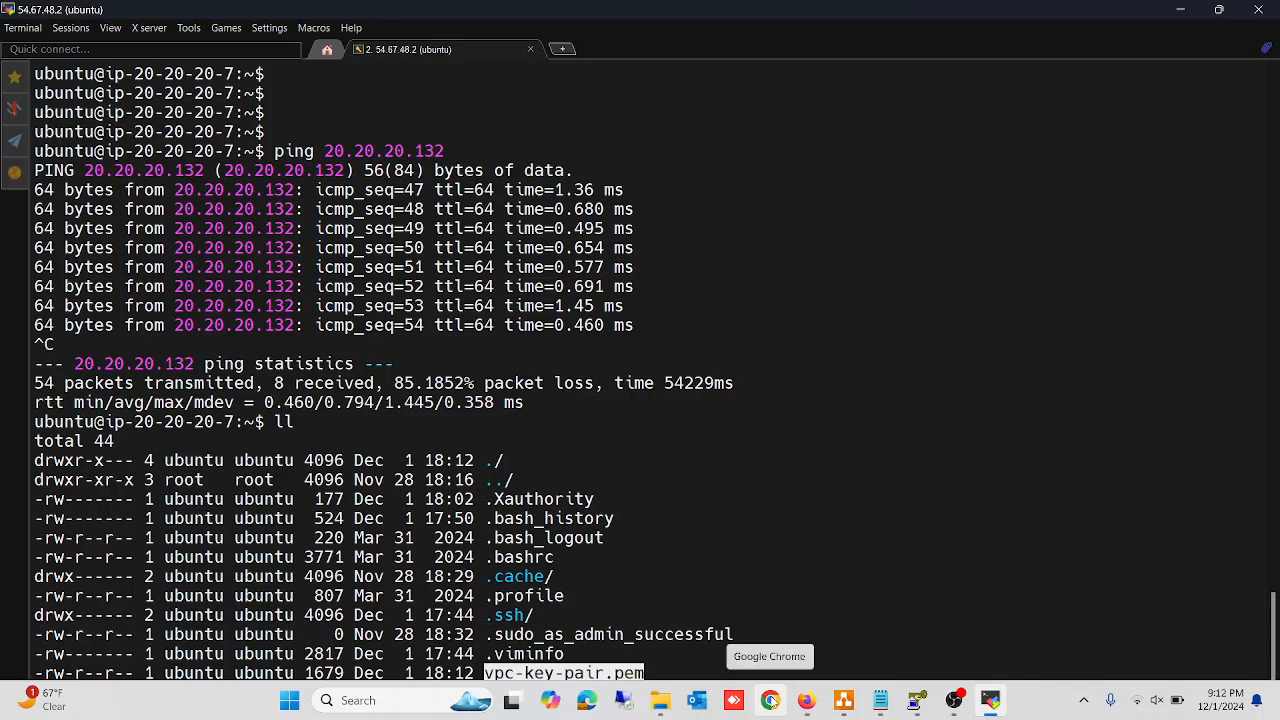
click(805, 703)
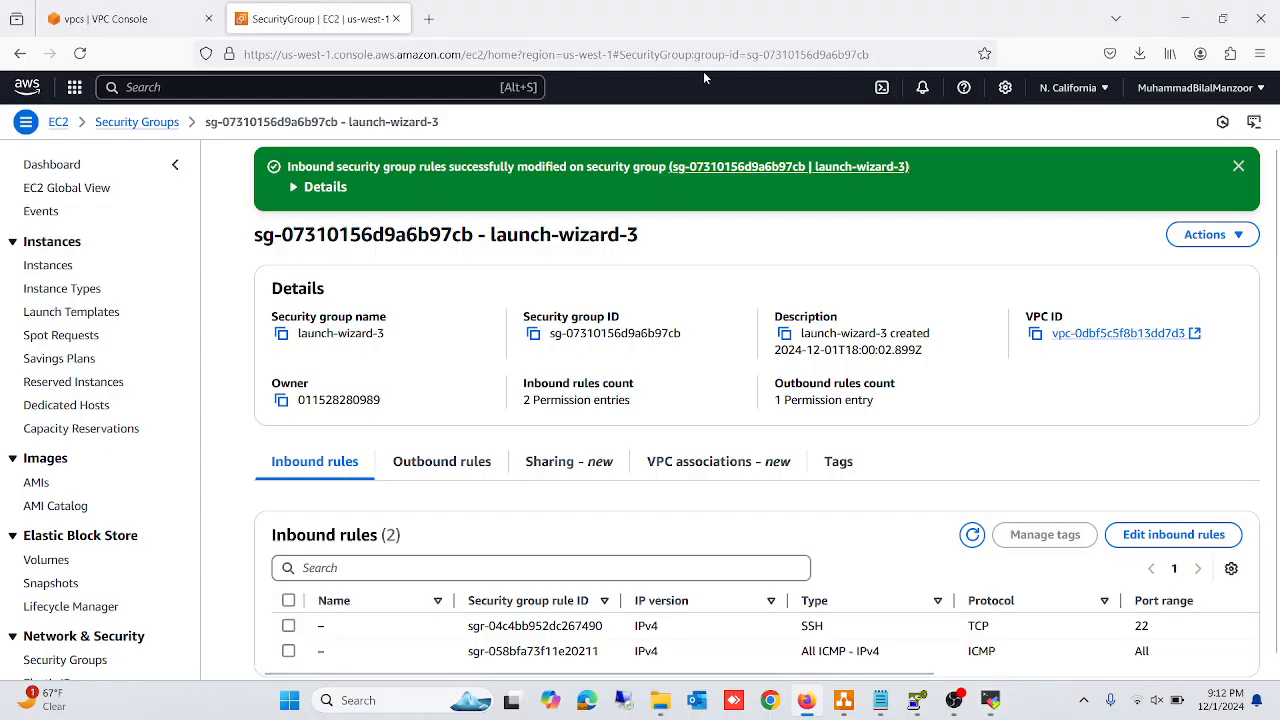
click(48, 265)
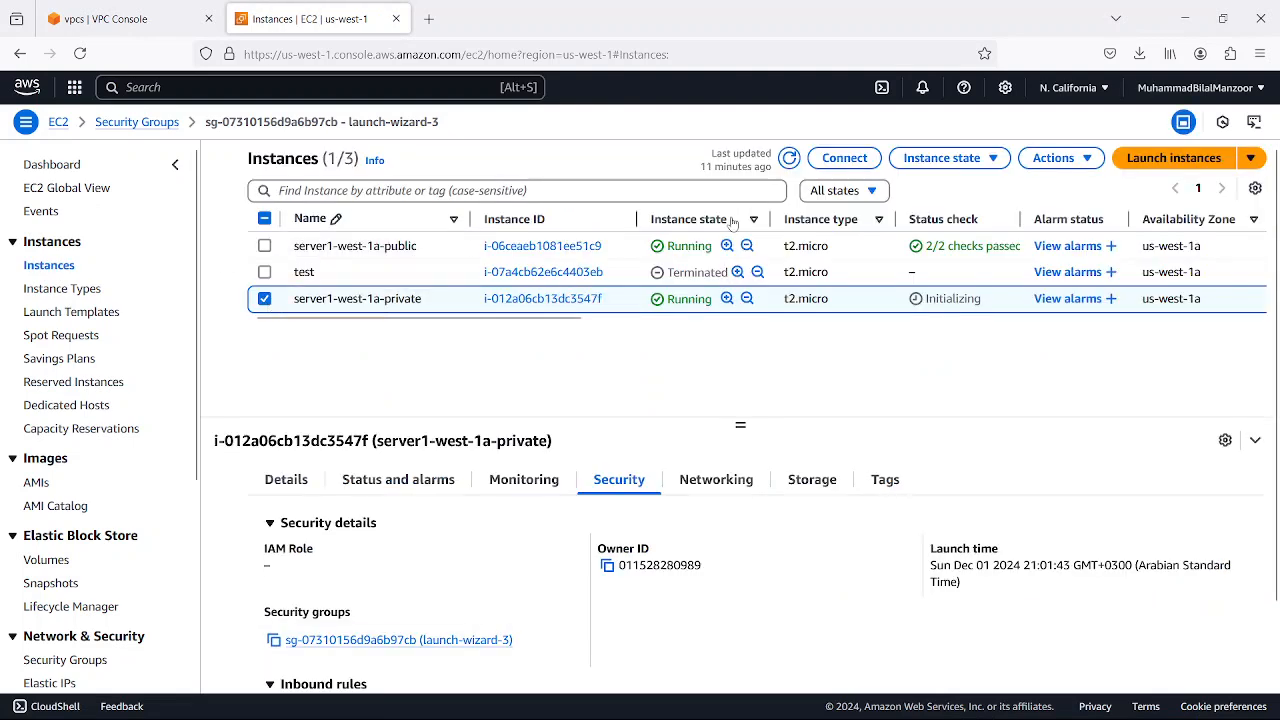
click(845, 160)
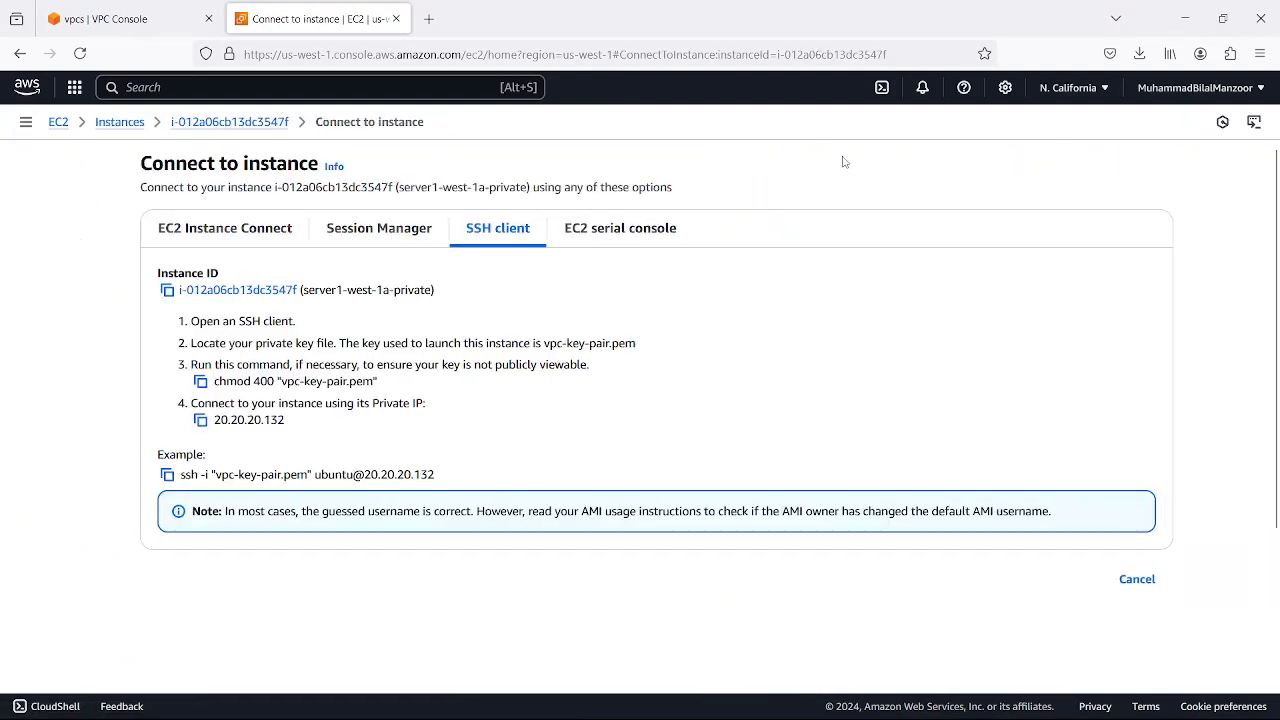
click(197, 242)
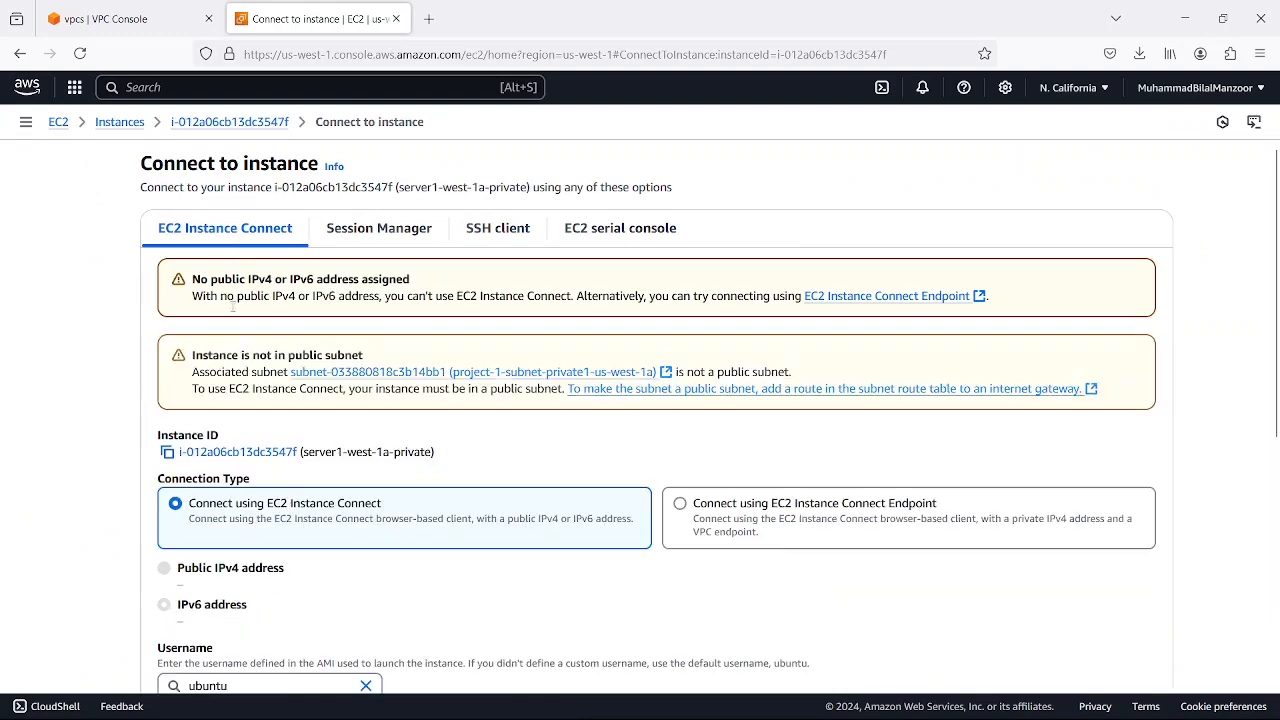
scroll(240, 490, down, 3)
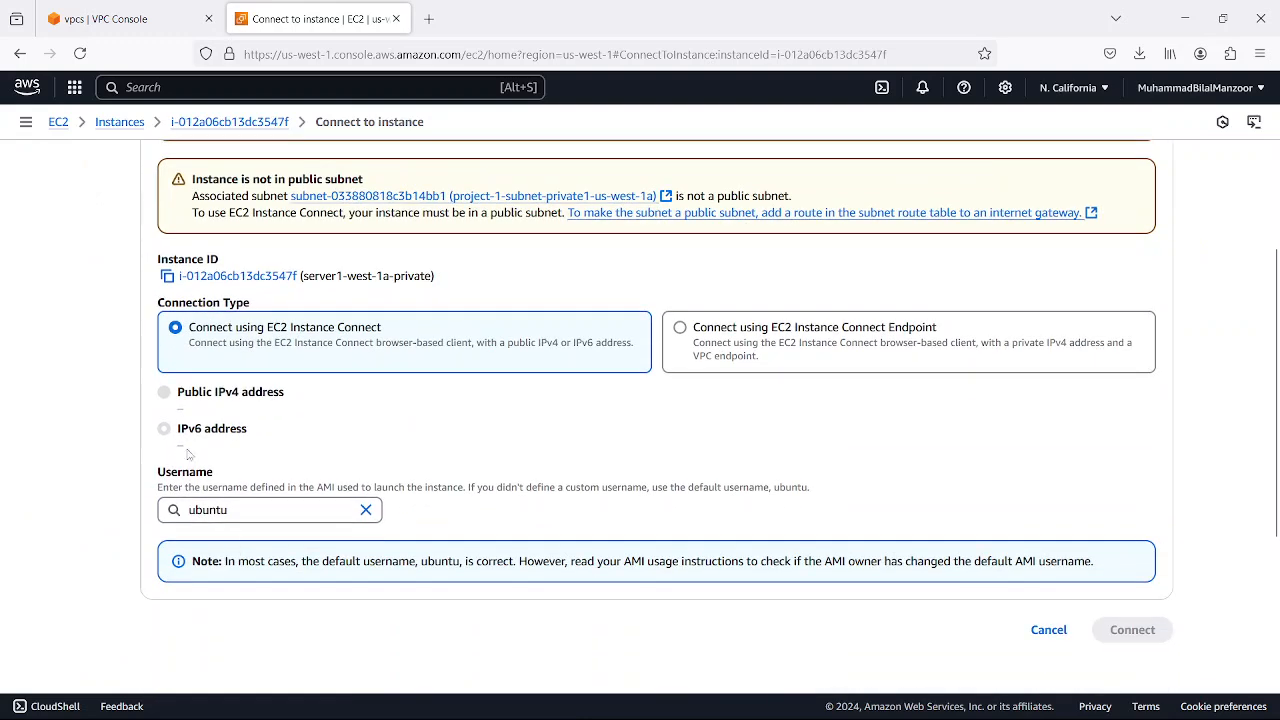
scroll(310, 342, up, 3)
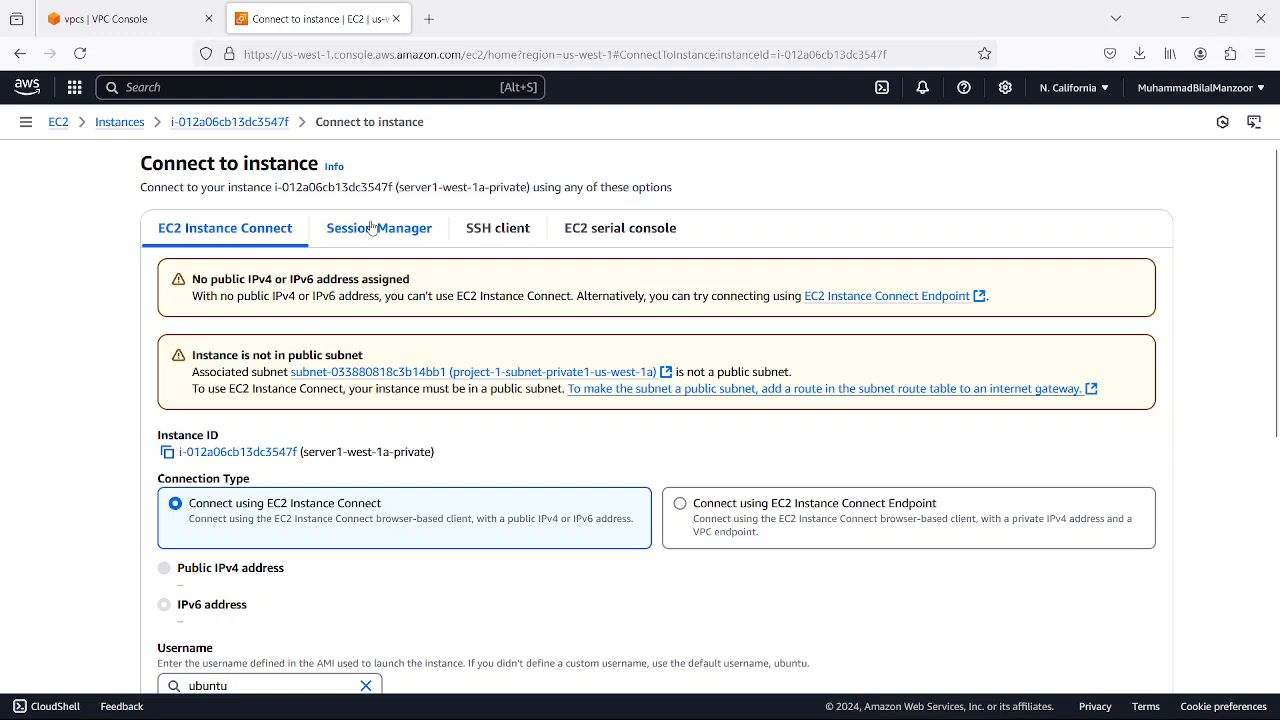
Copy the chmod 400 command from the instance's SSH client instructions and minimize the browser
click(500, 232)
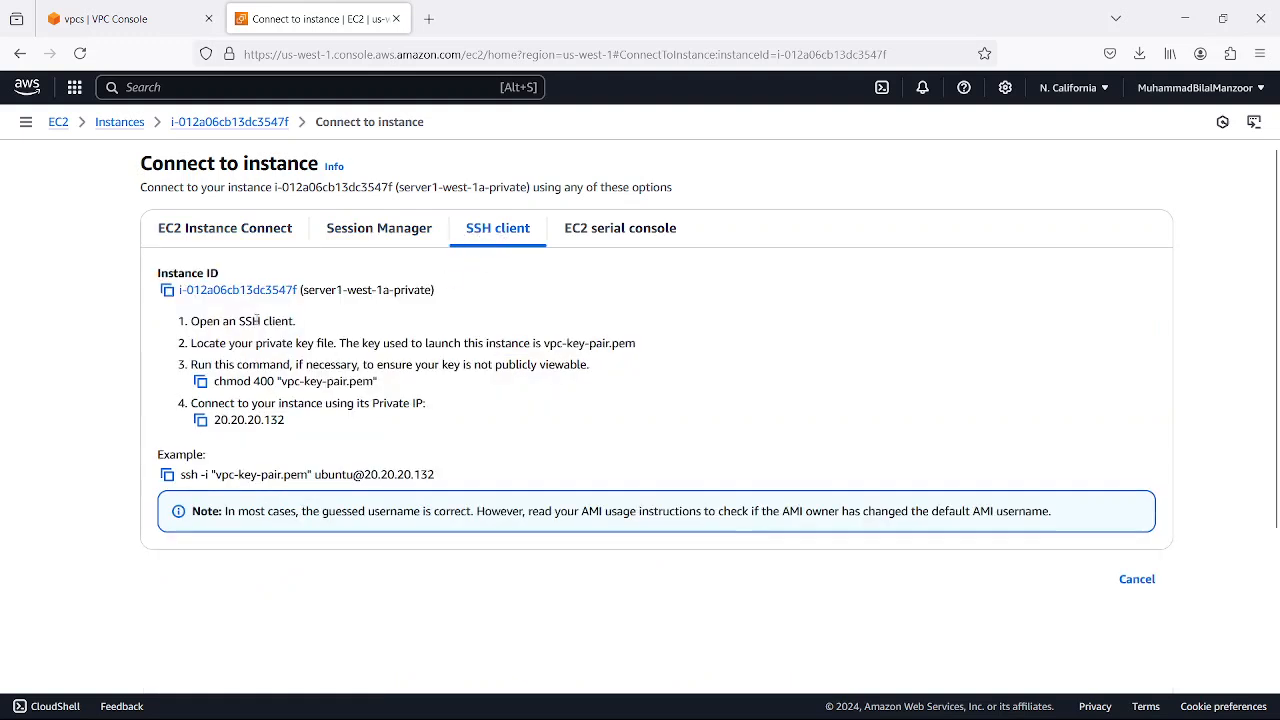
click(201, 382)
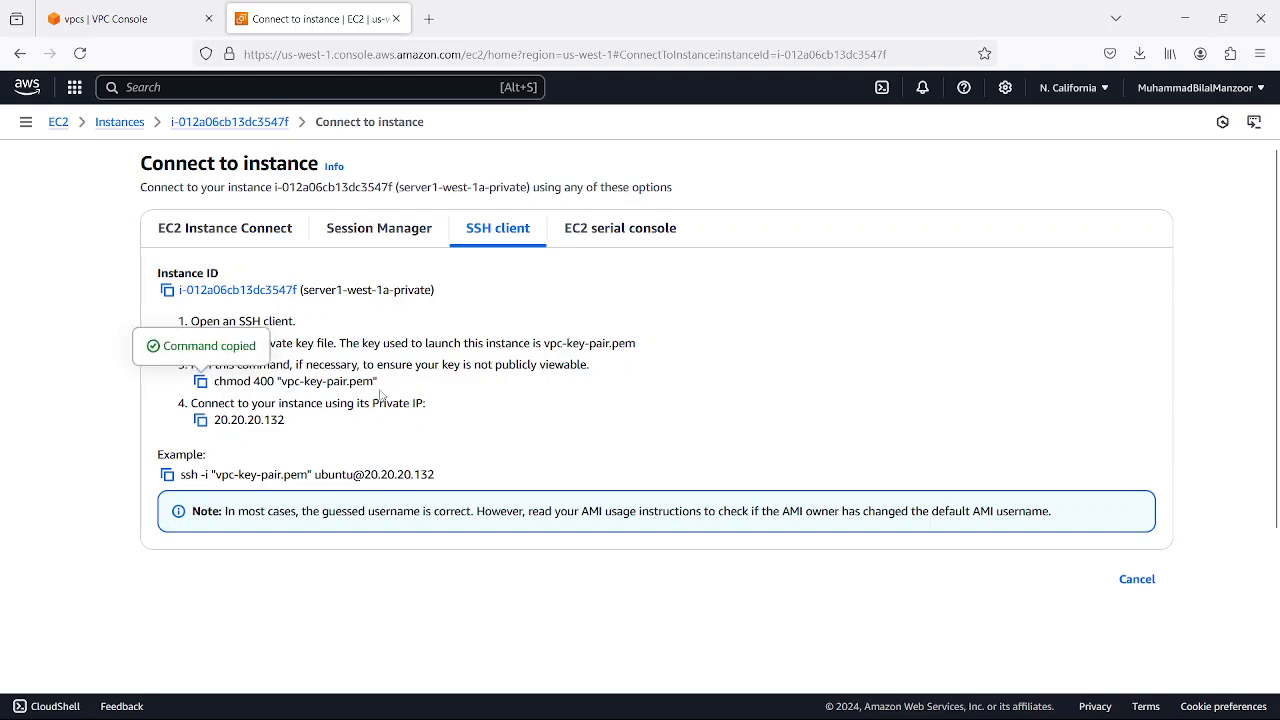
click(1182, 27)
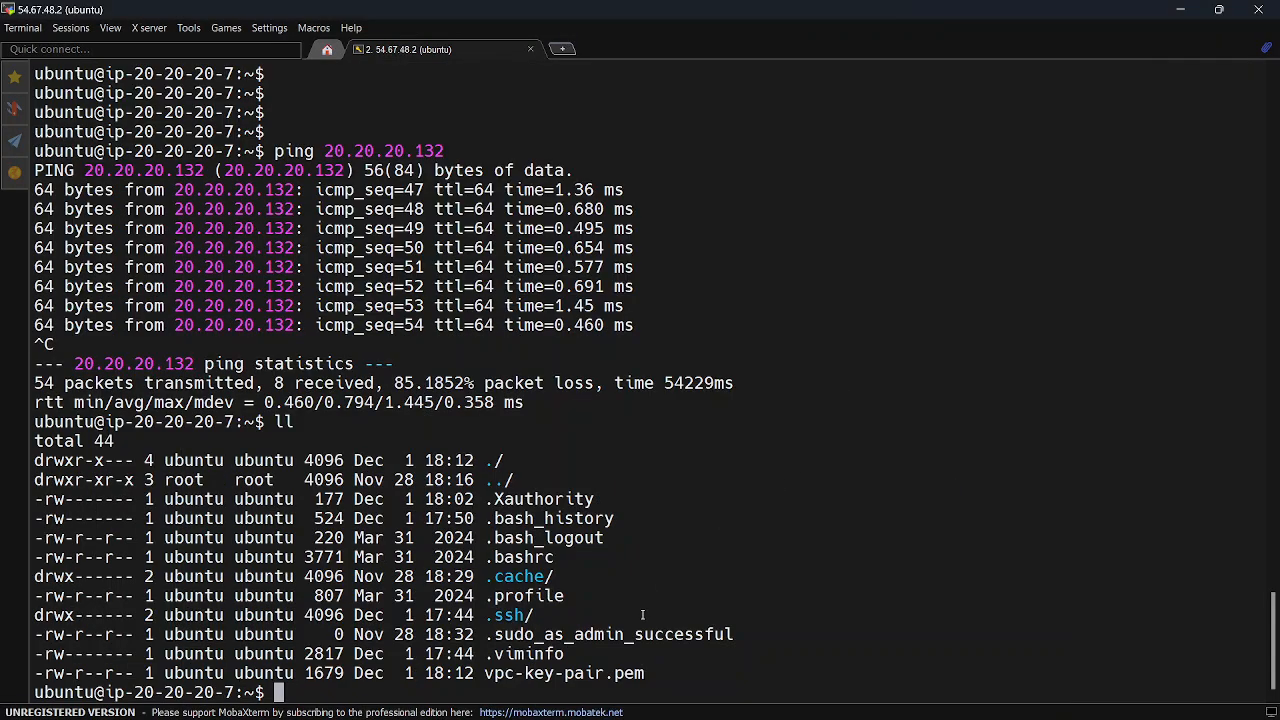
Restrict the key file with chmod 0400 vpc-key-pair.pem and list the directory again with ll to check its permissions
drag(46, 664, 134, 672)
click(665, 556)
text(chmod 0400 )
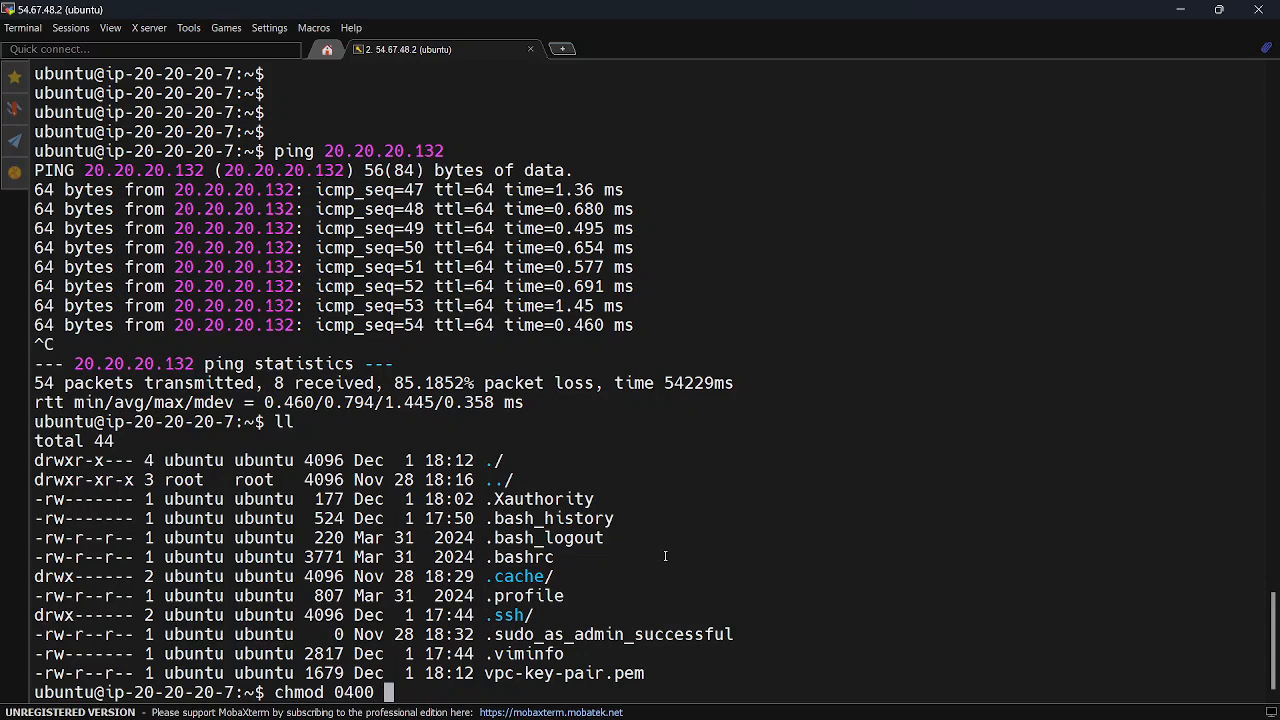
text(vpc)
key(Tab)
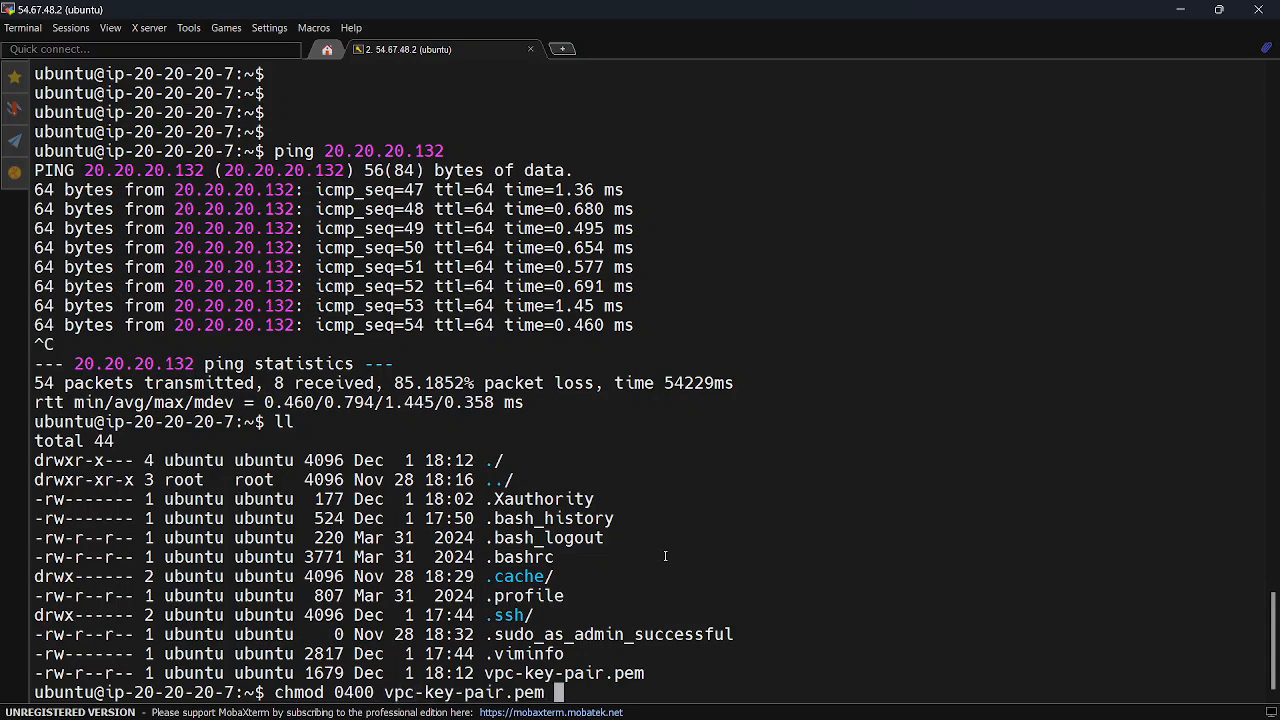
key(Return)
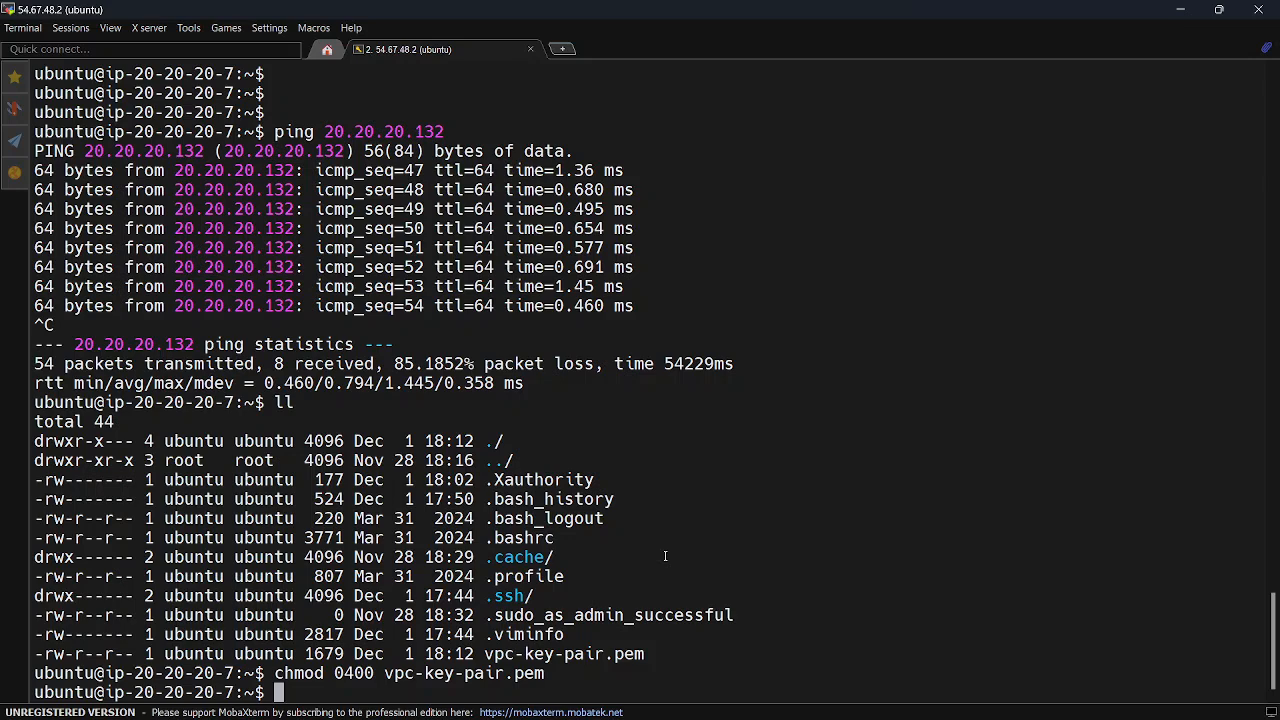
text(ll)
key(Return)
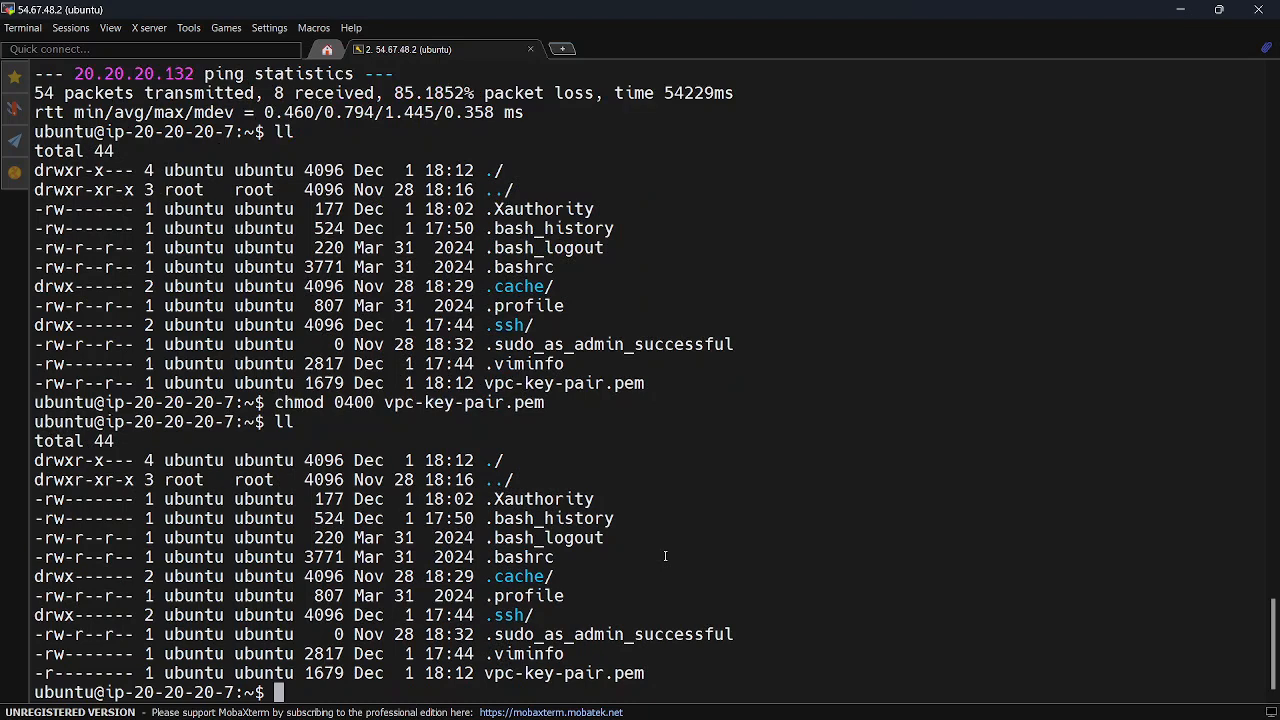
text(ssh -i vp)
key(Tab)
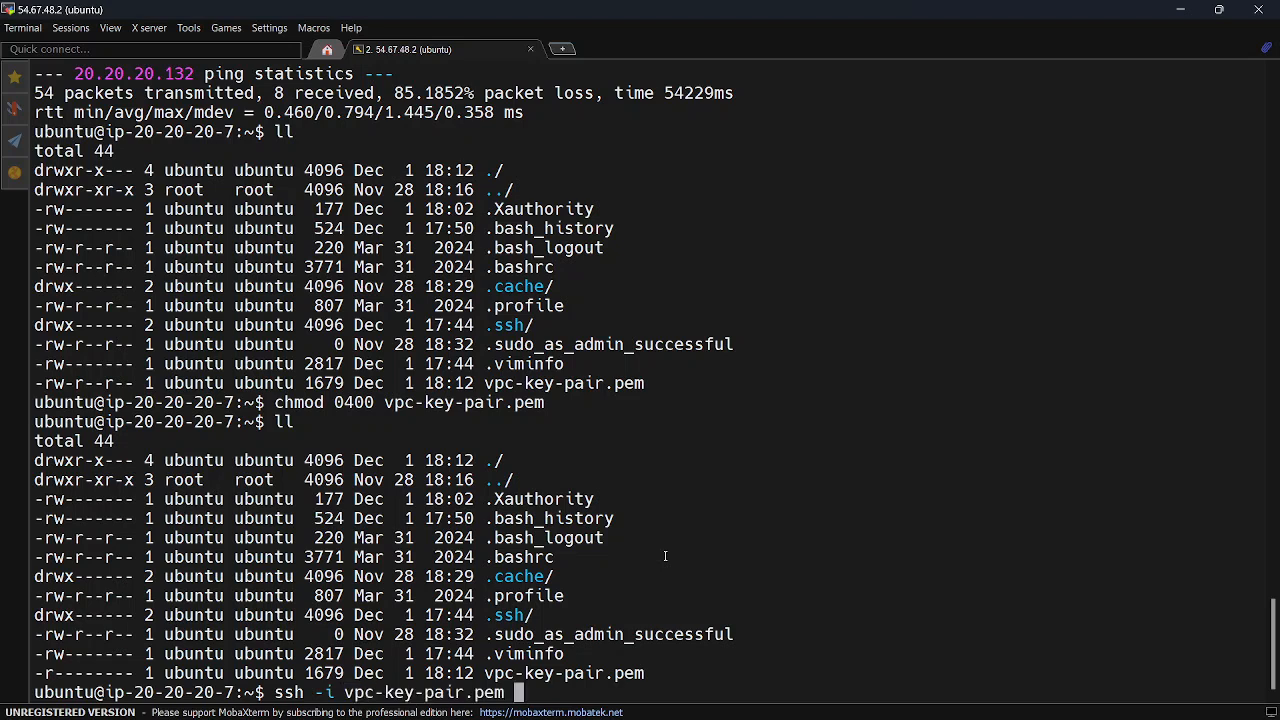
text(ubuntu@)
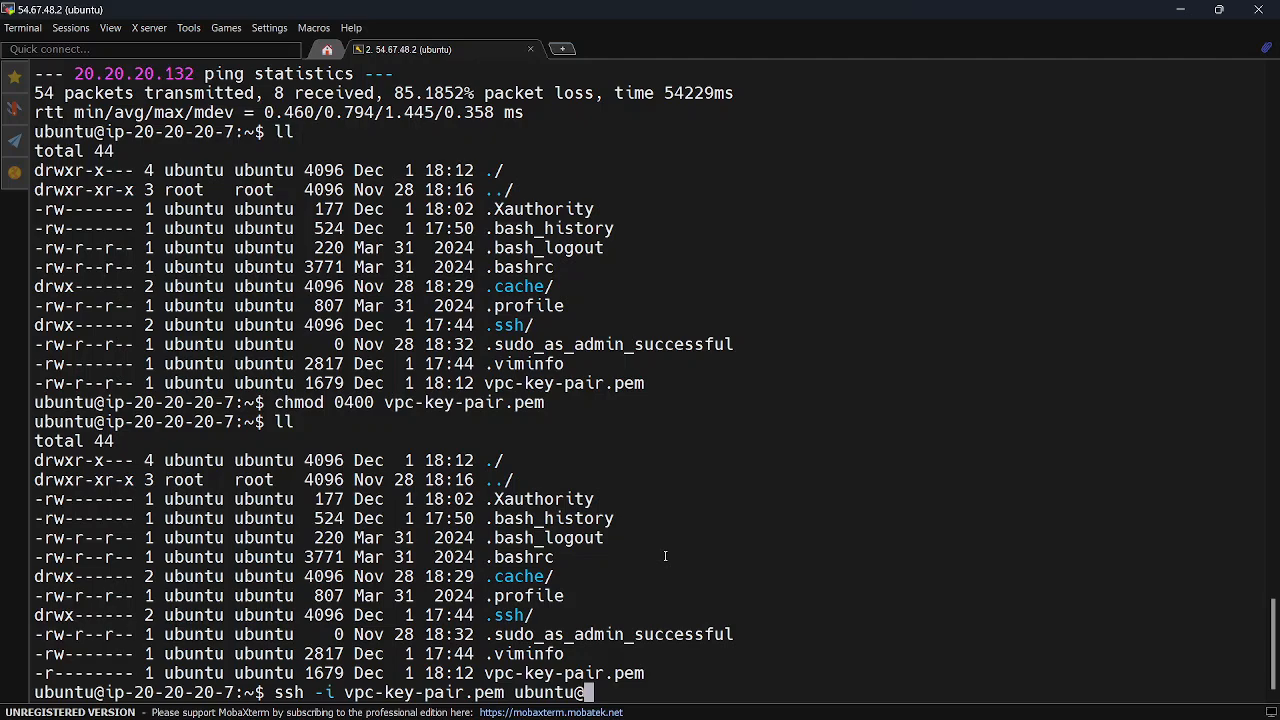
scroll(665, 556, up, 5)
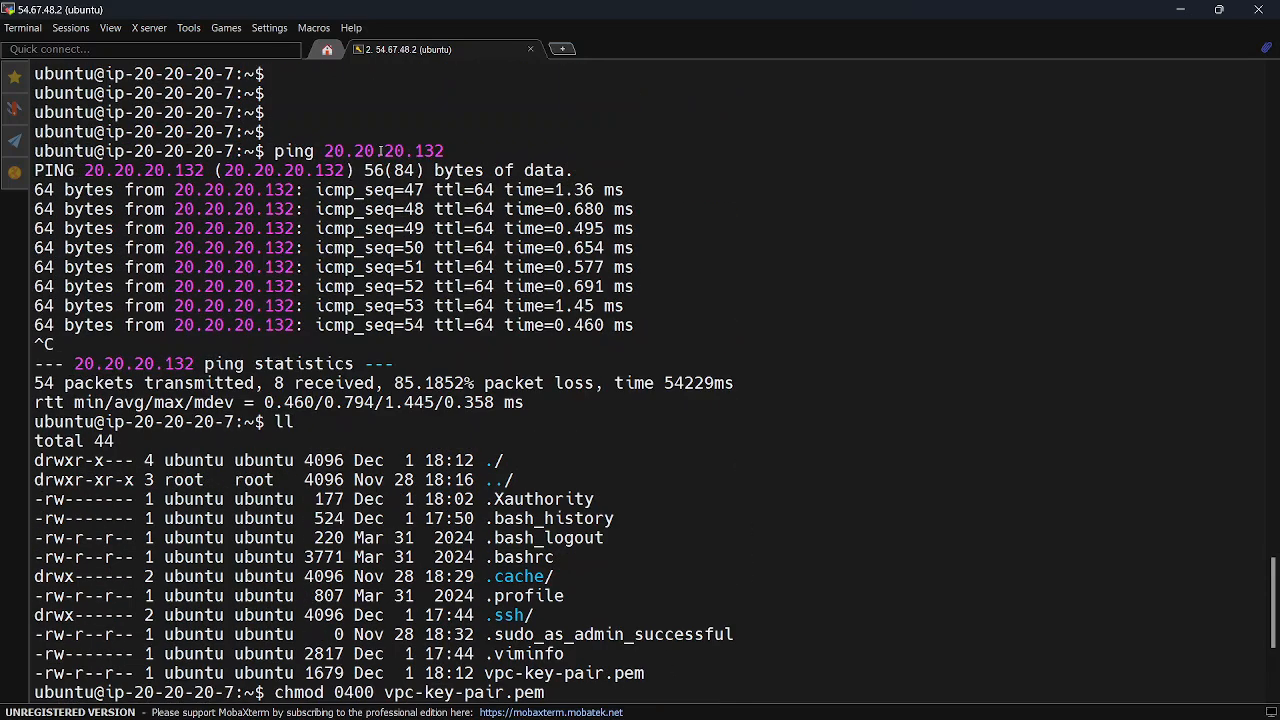
double_click(380, 151)
scroll(628, 430, down, 5)
right_click(760, 432)
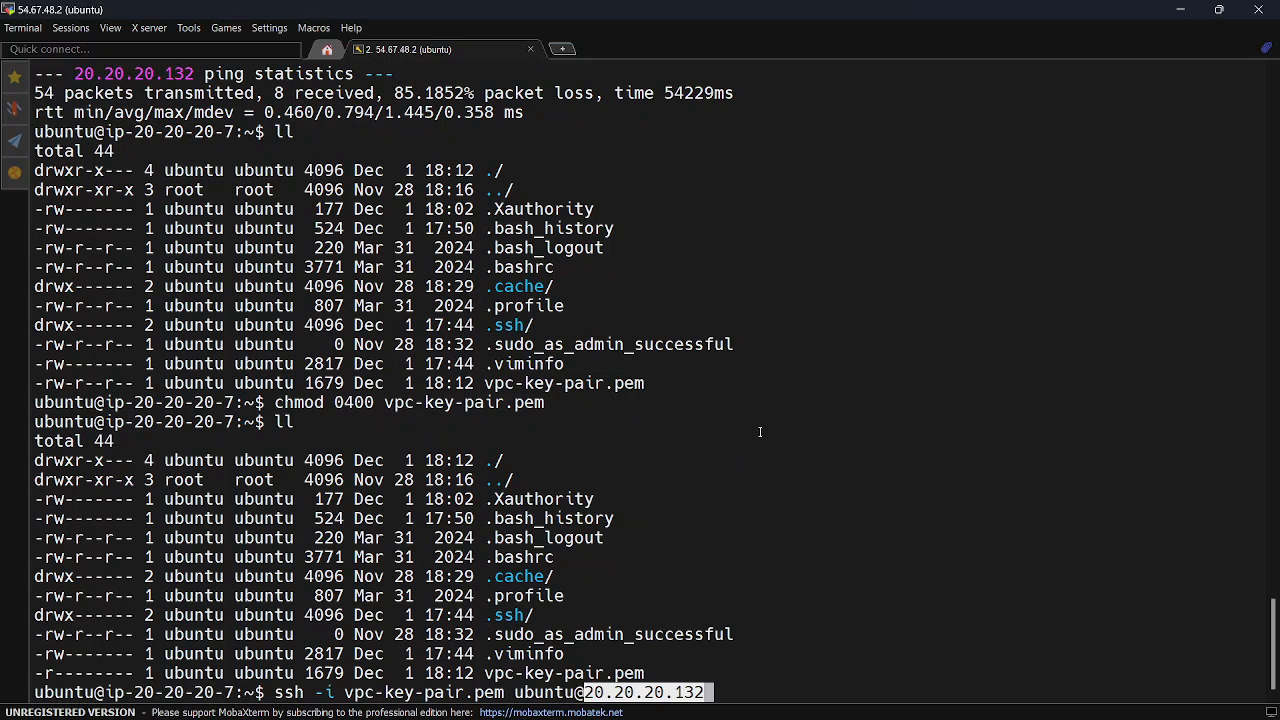
key(Return)
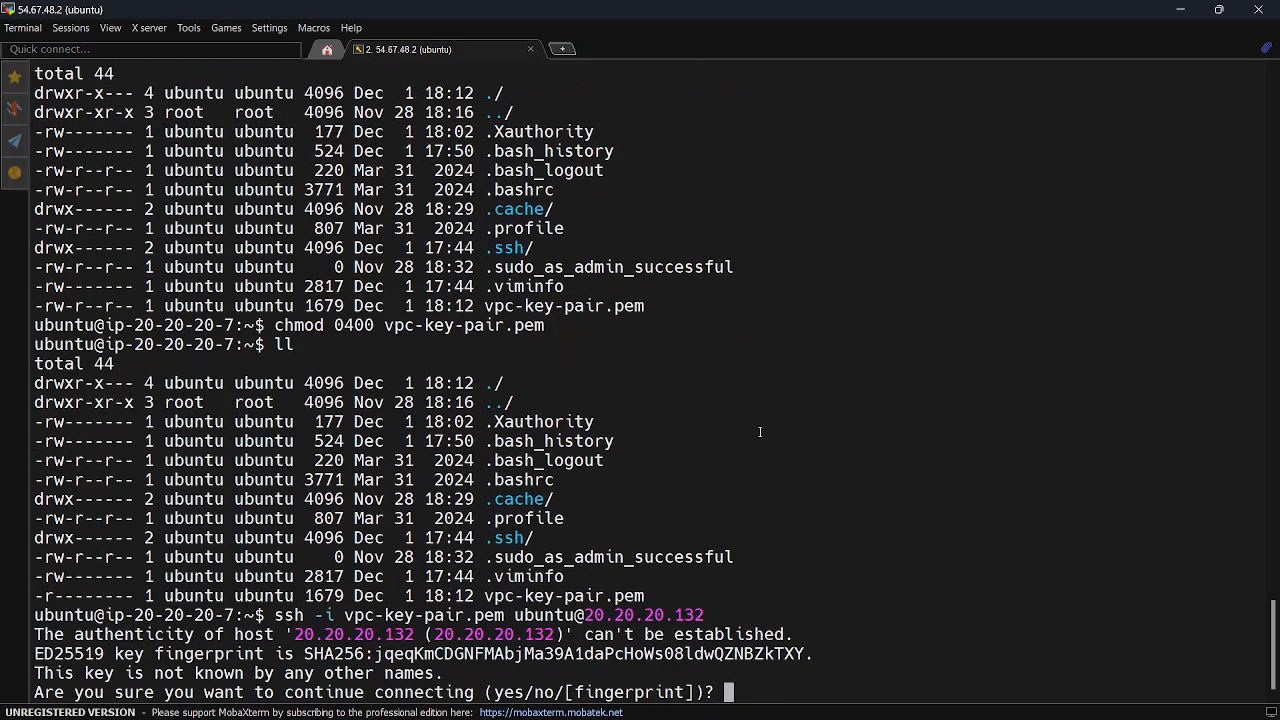
text(yes)
key(Return)
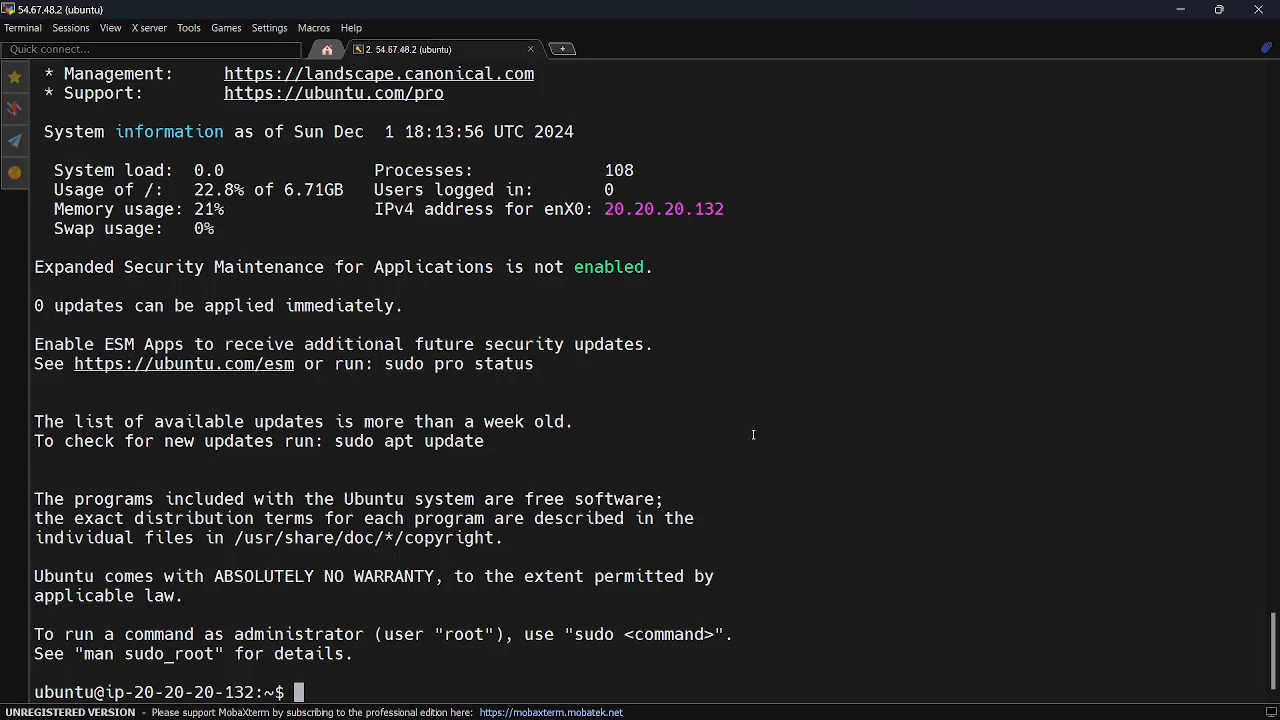
Display the private instance's network interfaces with ip a and highlight the inet and broadcast addresses of enX0
key(Return)
key(Return)
key(Return)
key(Return)
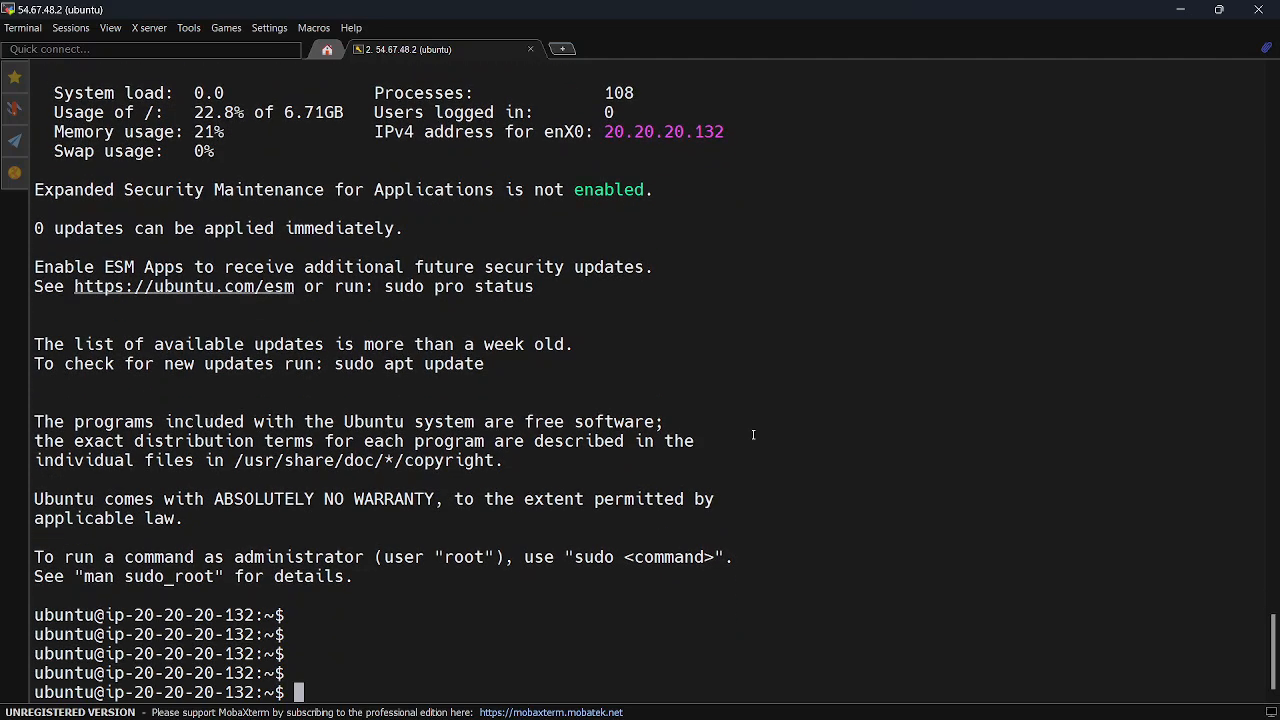
text(ip a)
key(Return)
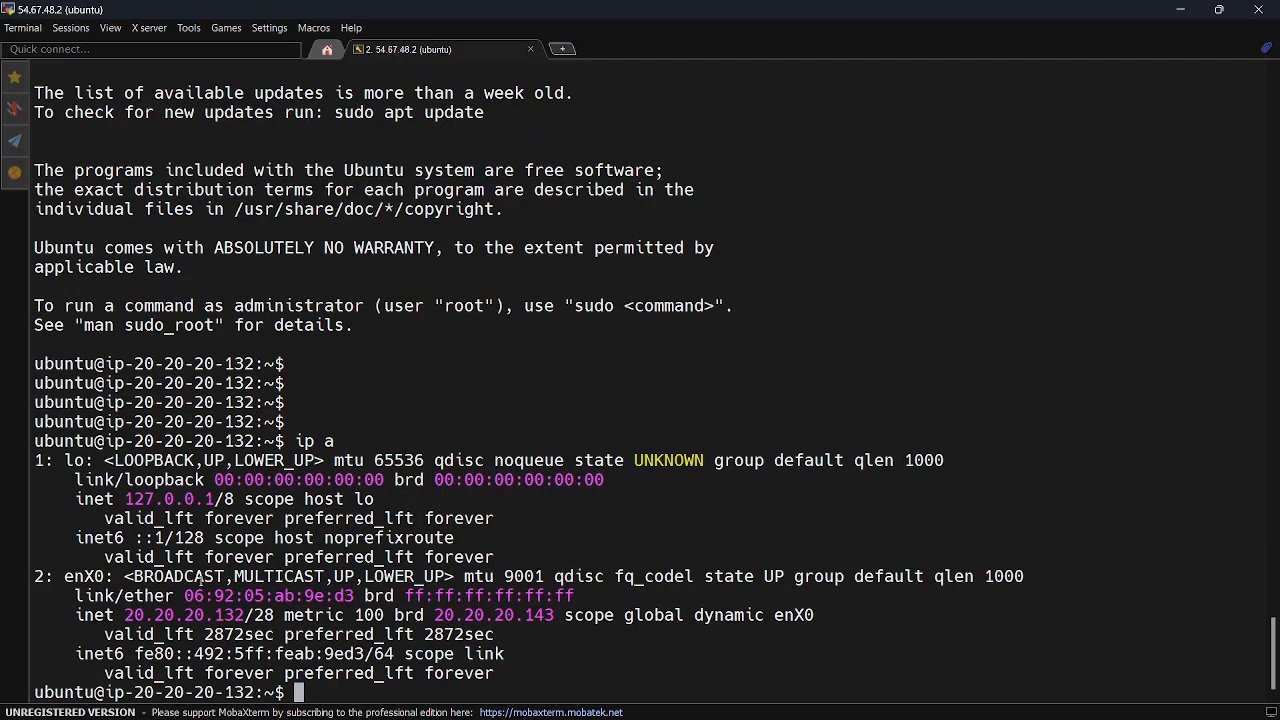
drag(125, 615, 269, 615)
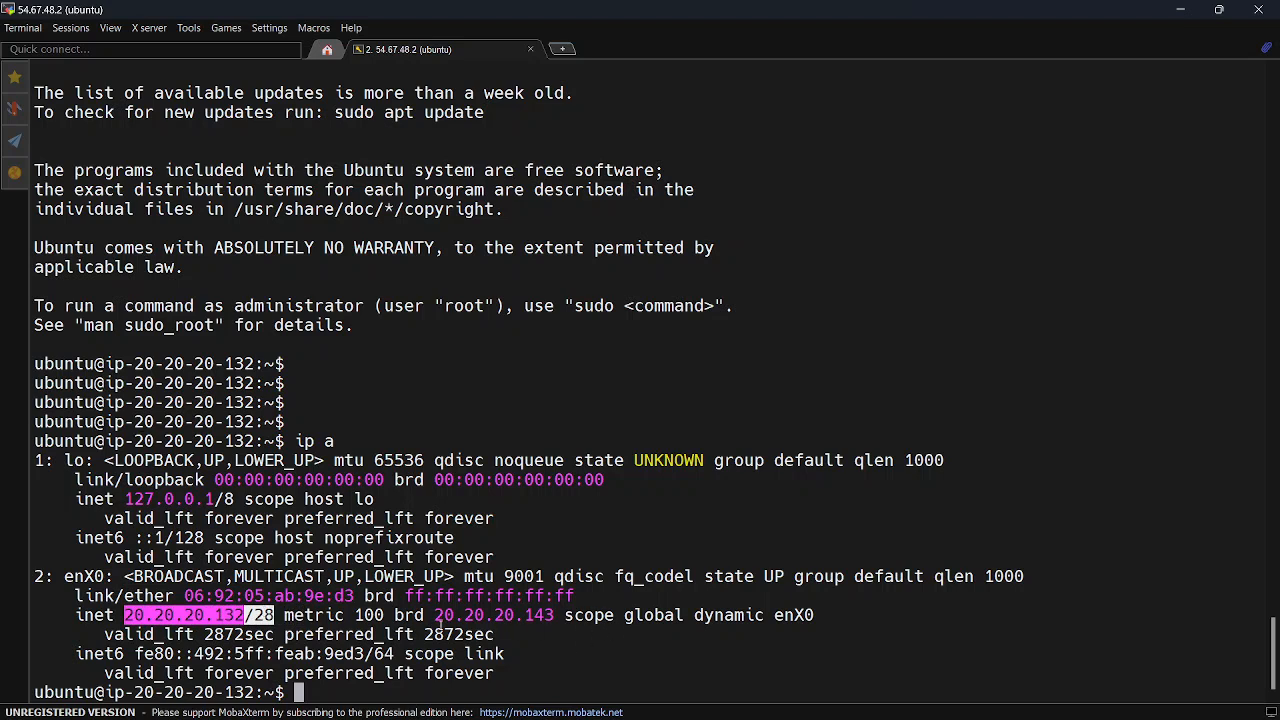
drag(434, 615, 549, 615)
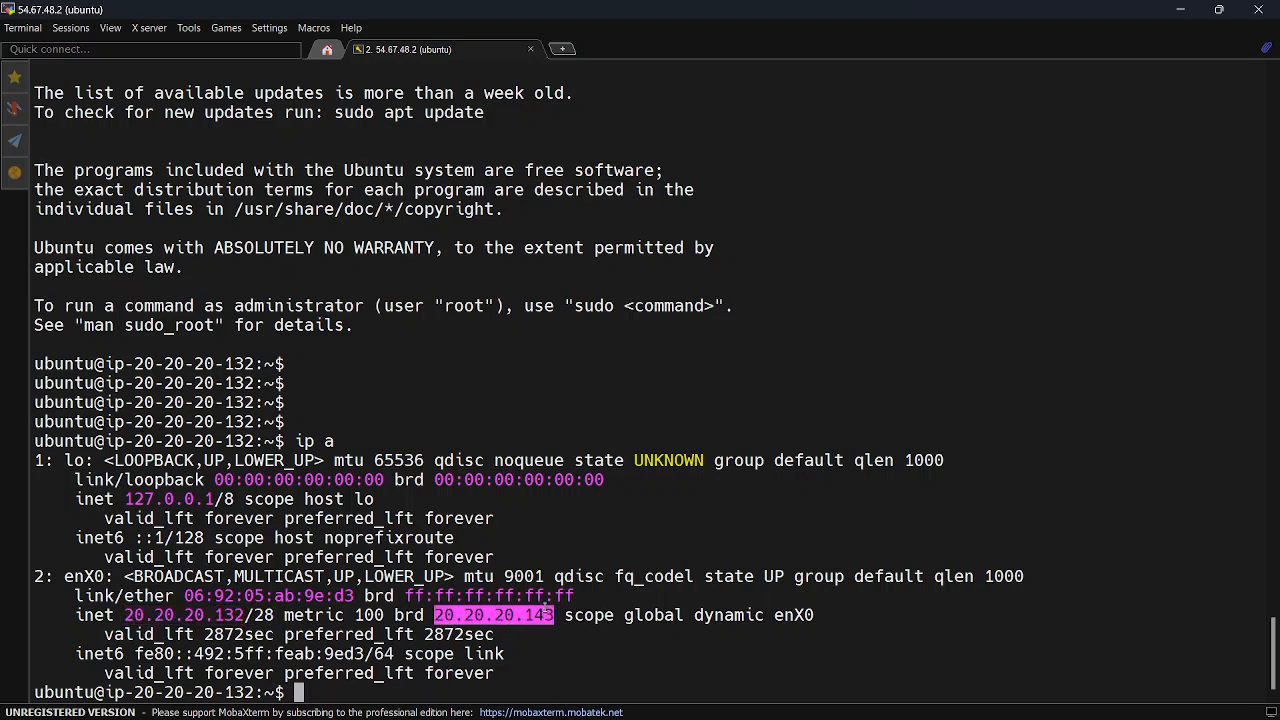
click(540, 615)
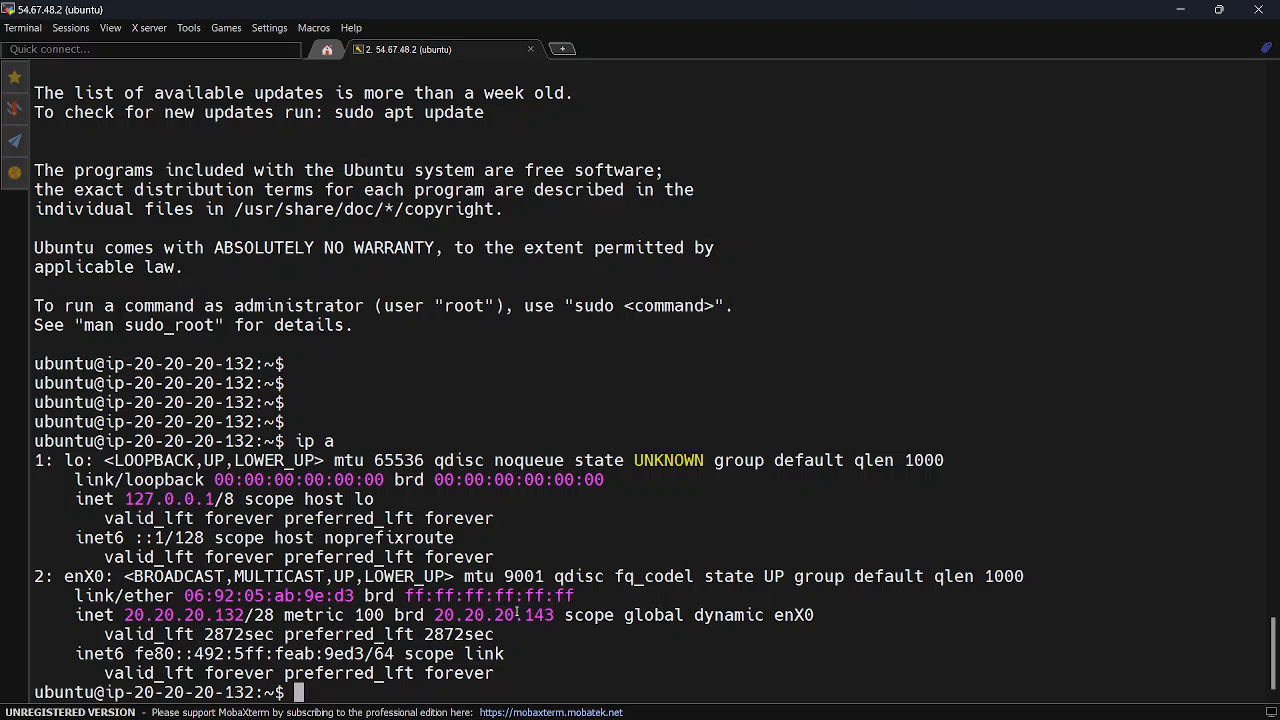
drag(526, 615, 544, 615)
click(400, 420)
Test the private instance's internet access by pinging 1.1.1.1, and stop the ping after a couple of packets
key(Return)
key(Return)
key(Return)
key(Return)
key(Return)
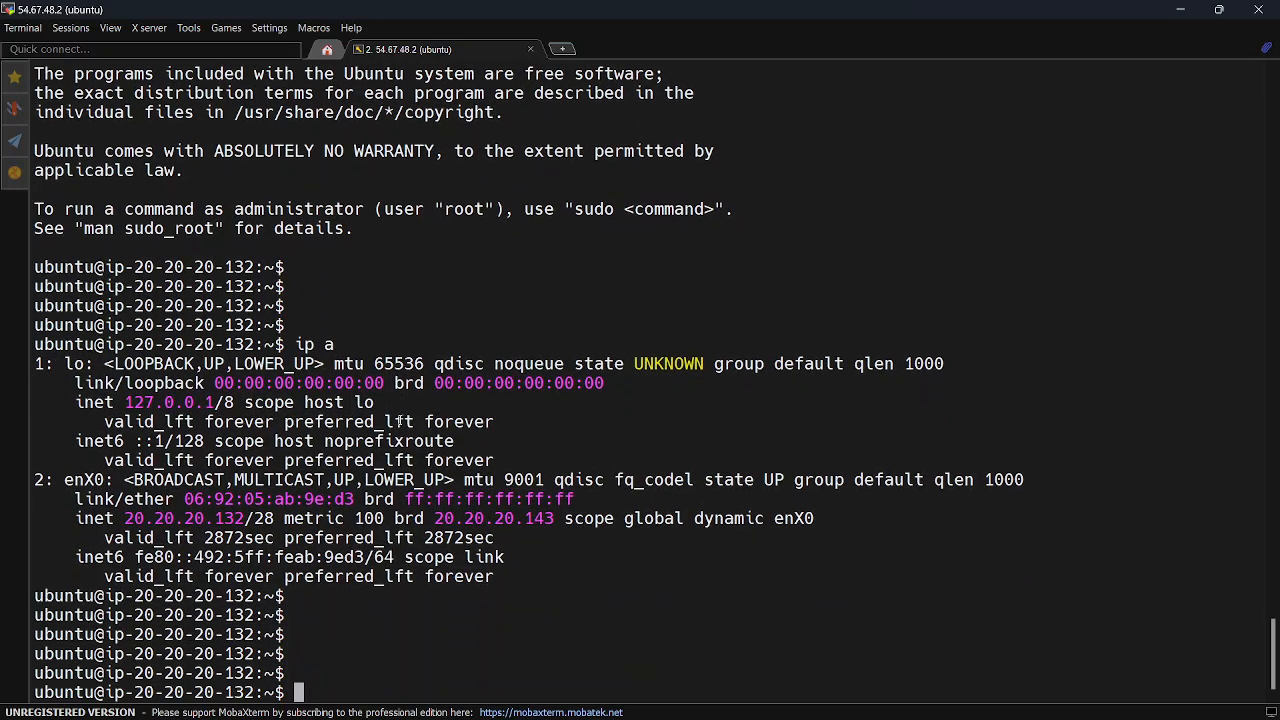
text(ping 1.1.1.1)
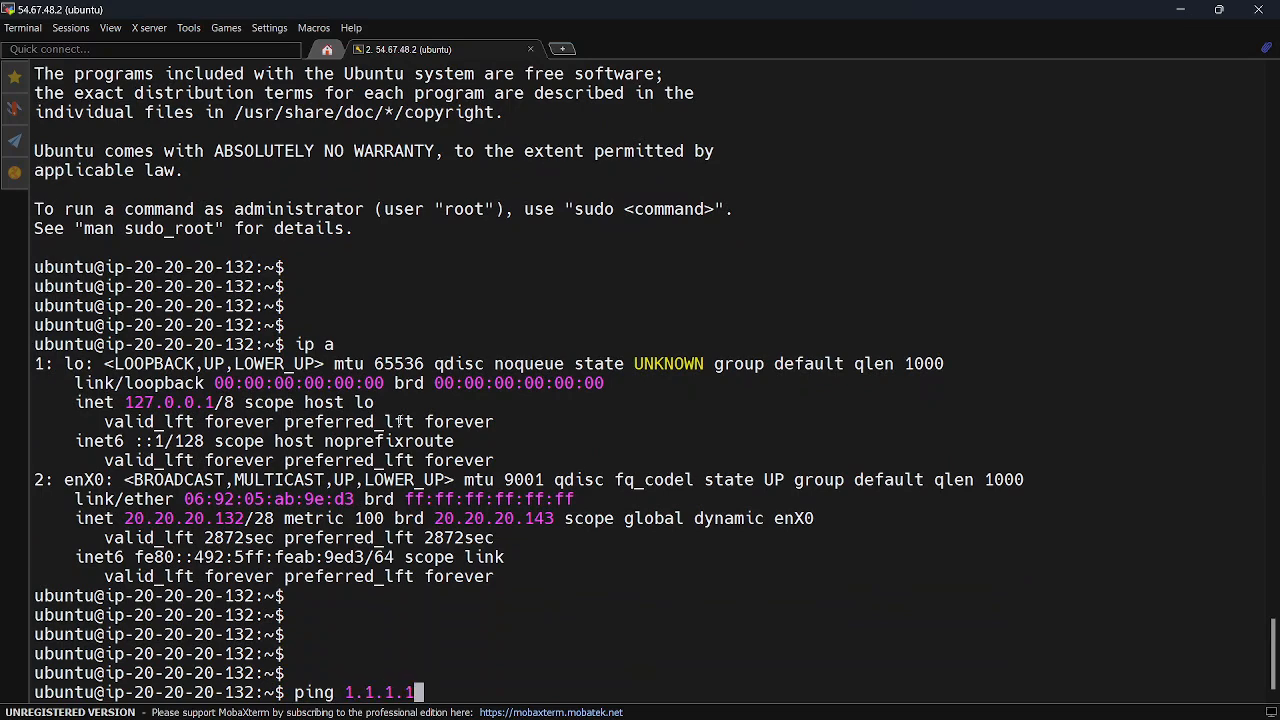
key(Return)
key(ctrl+c)
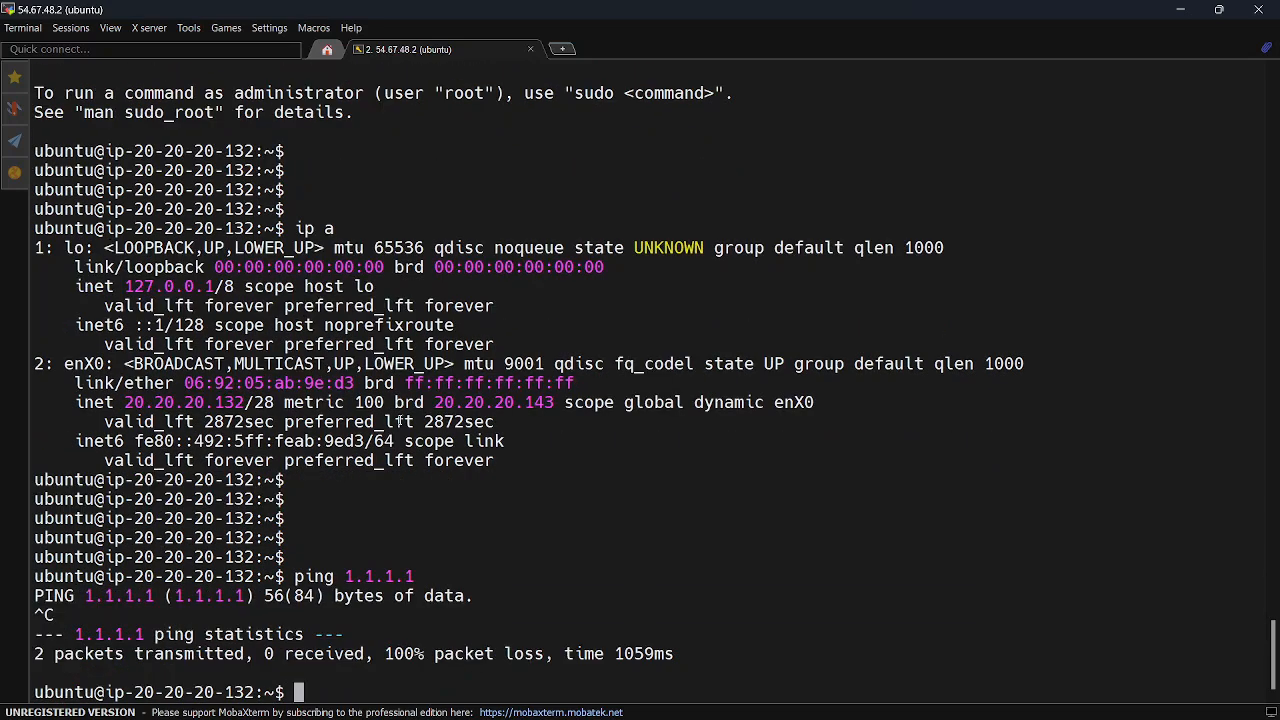
Ping google.com from the private instance and stop it after a few packets
text(ping google.com)
key(Return)
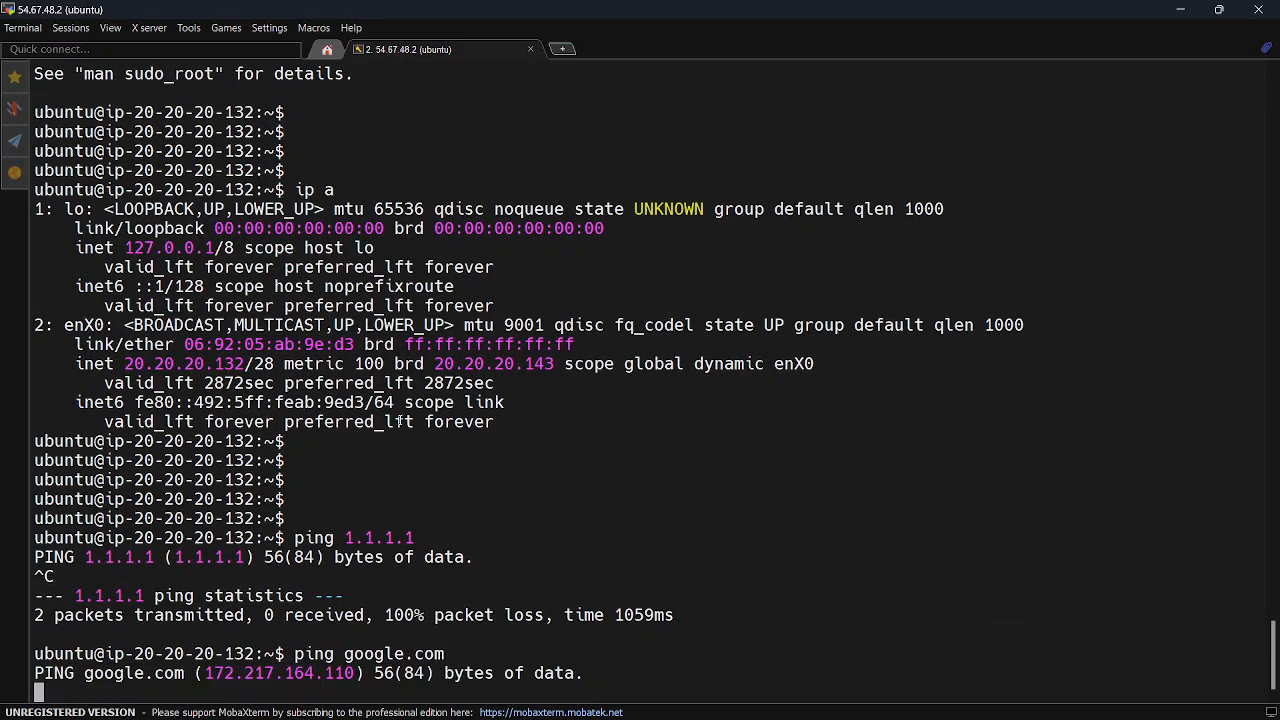
key(ctrl+c)
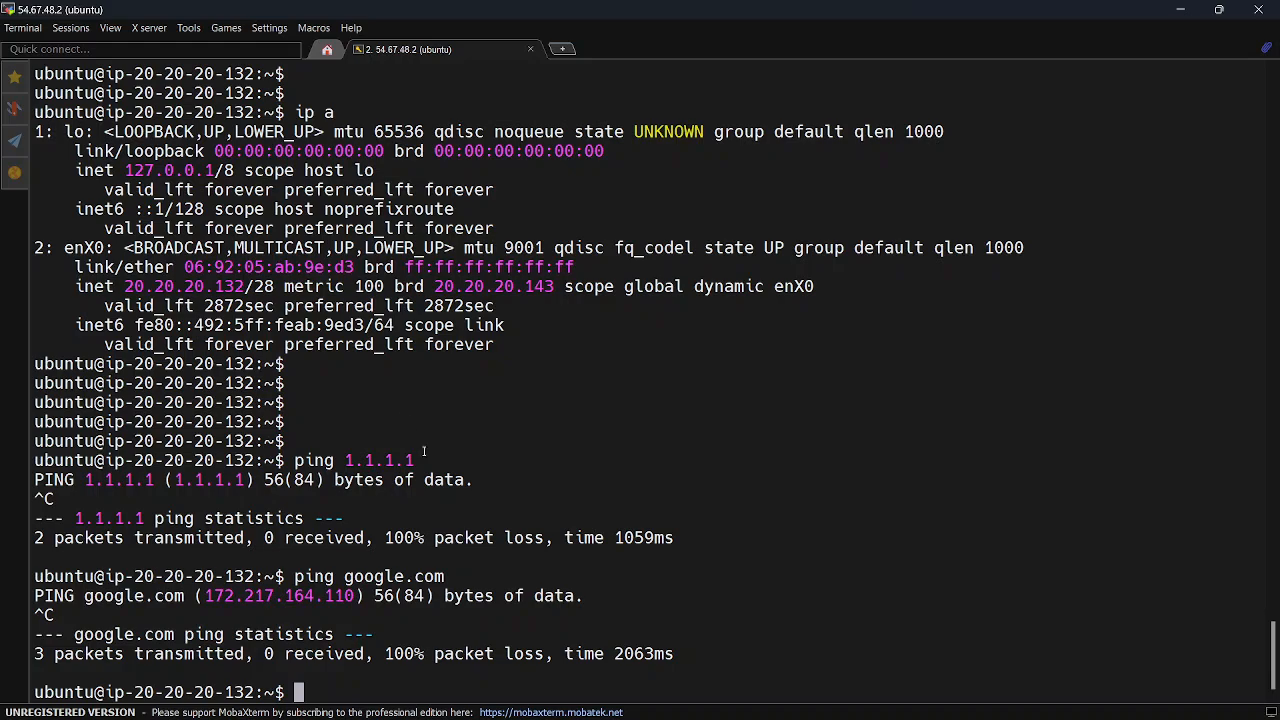
Switch to the VPC.png diagram in draw.io and examine the private EC2 instance and NAT Gateway of Availability Zone-1
click(876, 700)
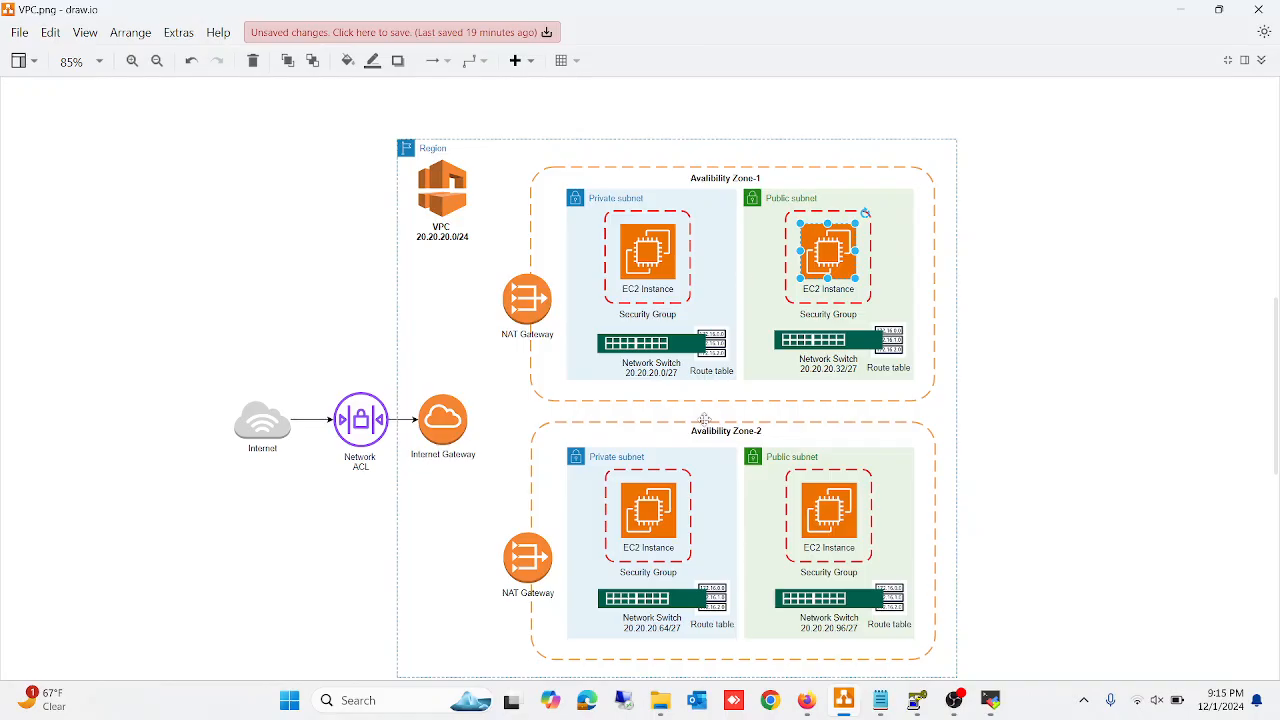
click(650, 248)
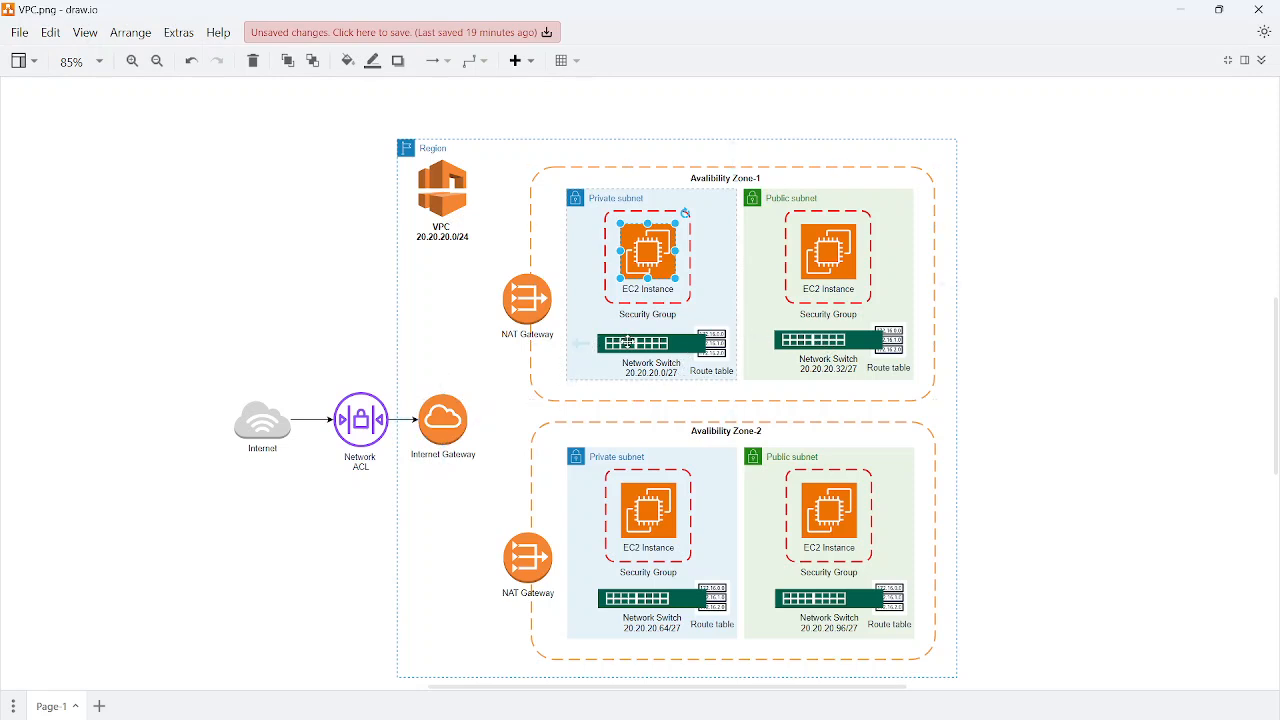
click(528, 296)
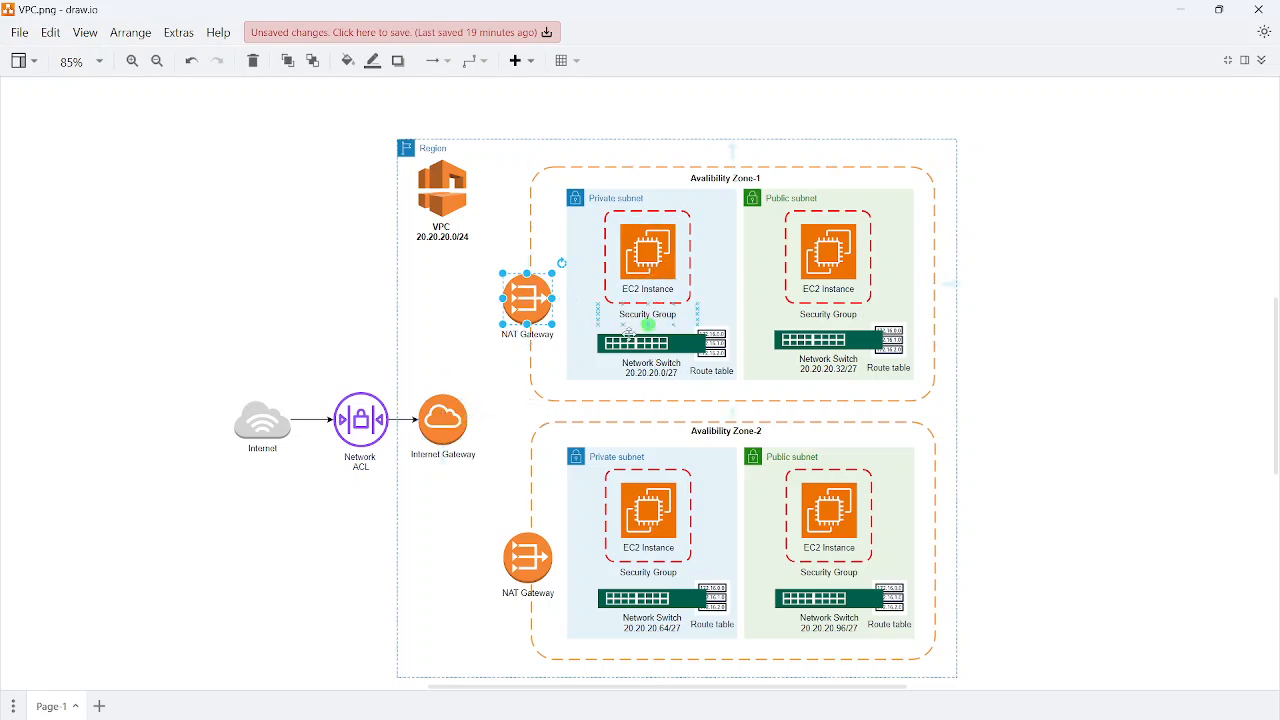
click(498, 242)
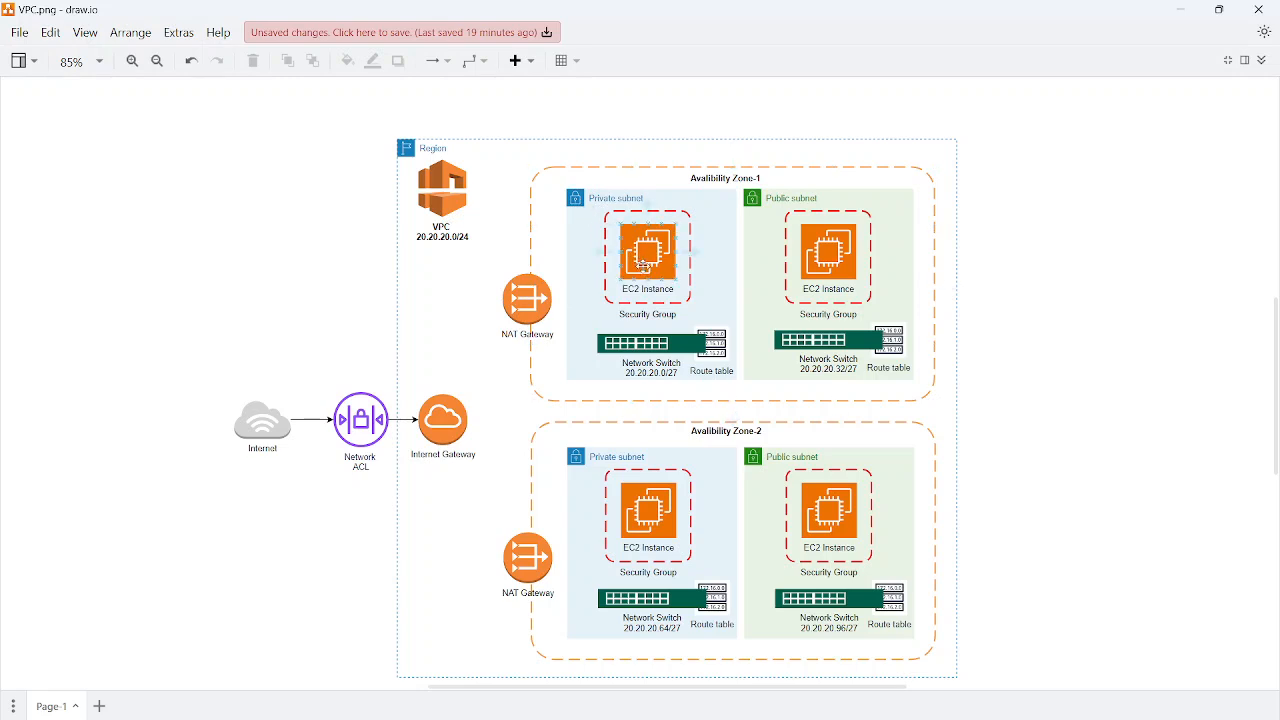
click(523, 306)
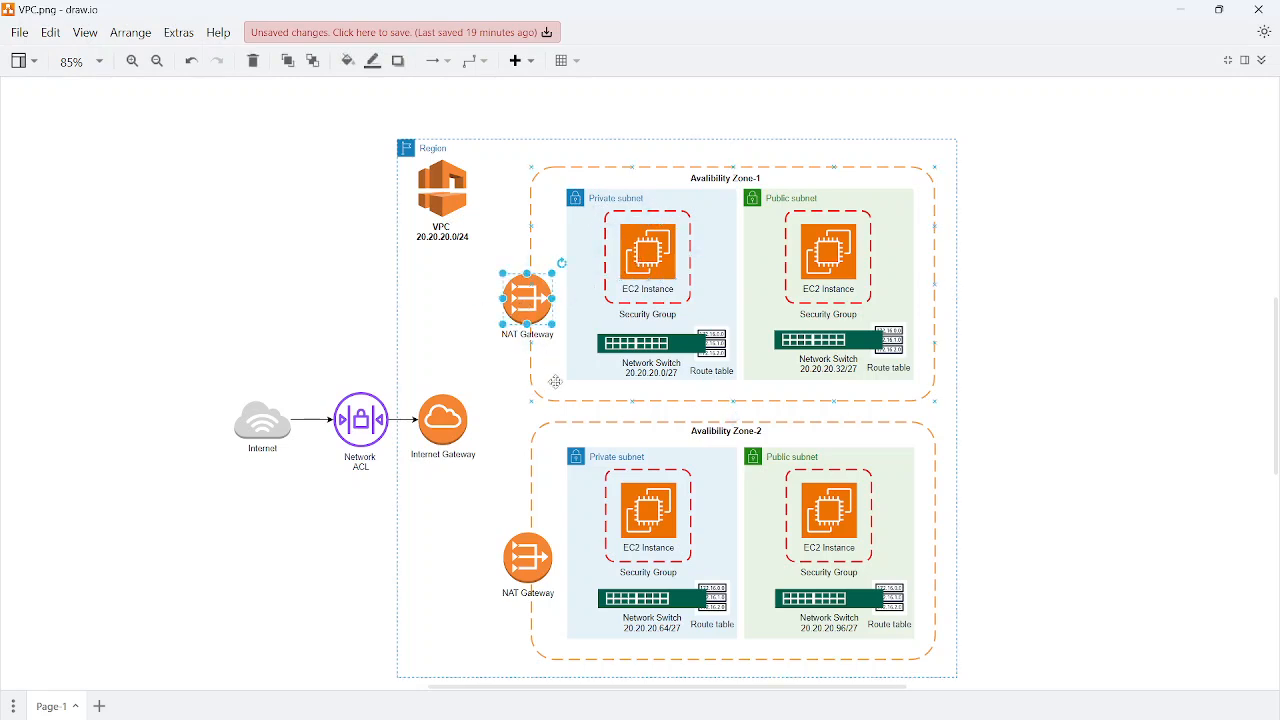
click(499, 371)
click(527, 308)
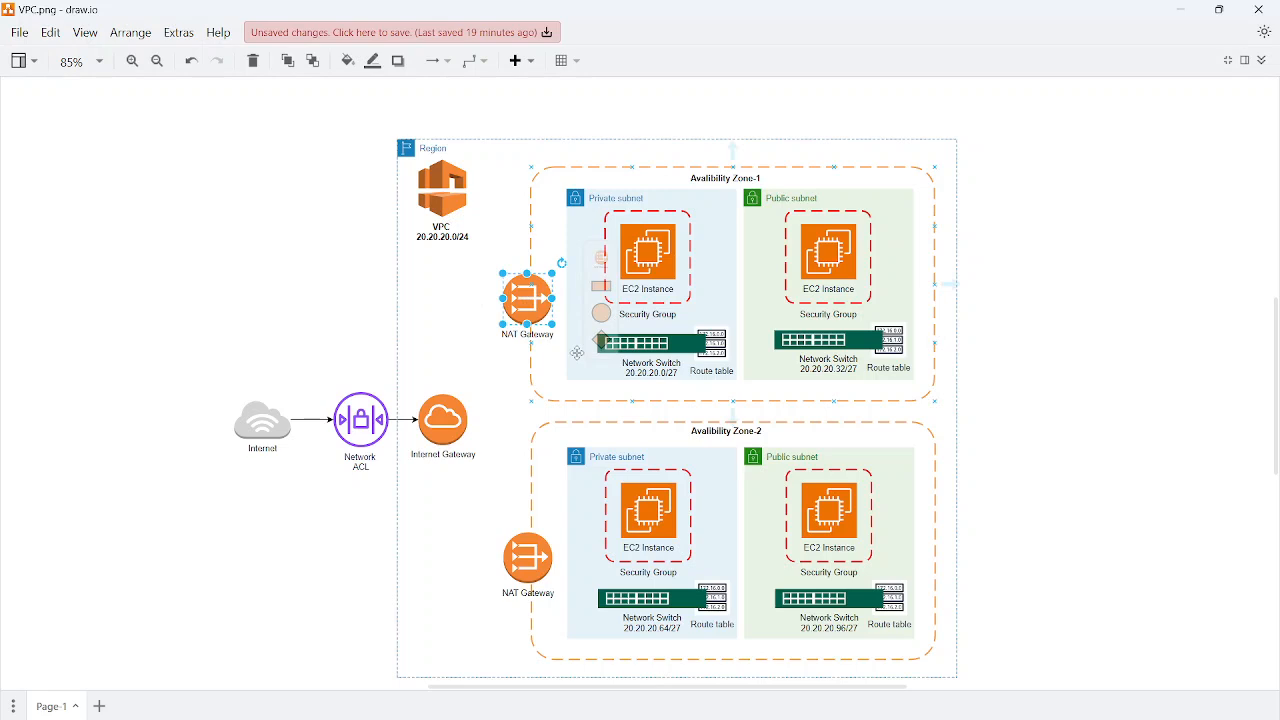
click(551, 286)
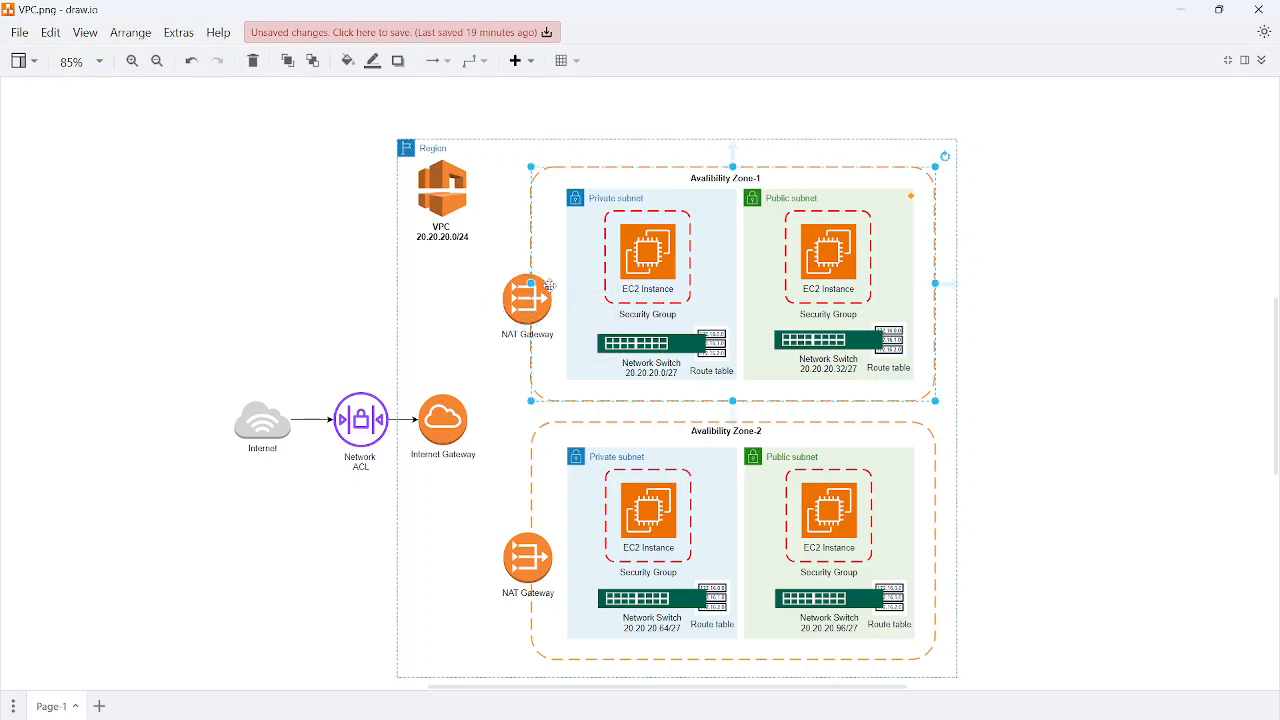
mouse_move(573, 302)
mouse_move(488, 300)
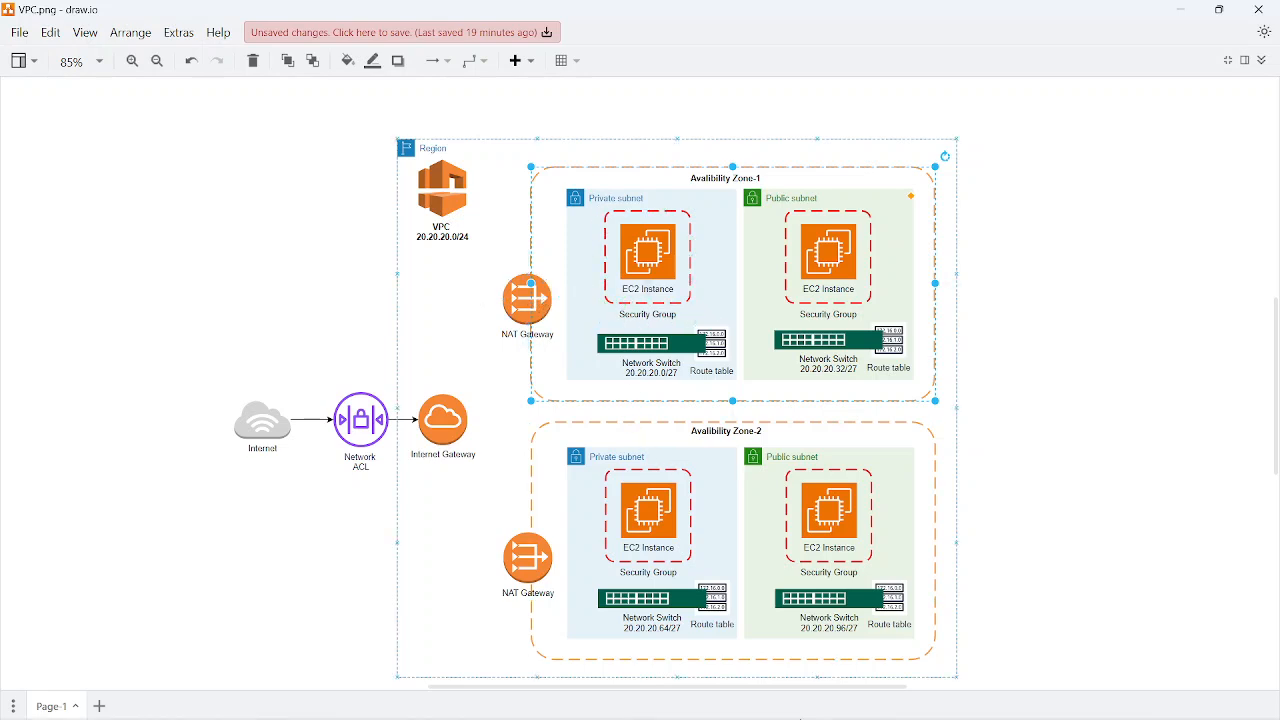
Switch to the AWS VPC console in Firefox, open the NAT gateways list, and check the region selector without changing the region
mouse_move(800, 718)
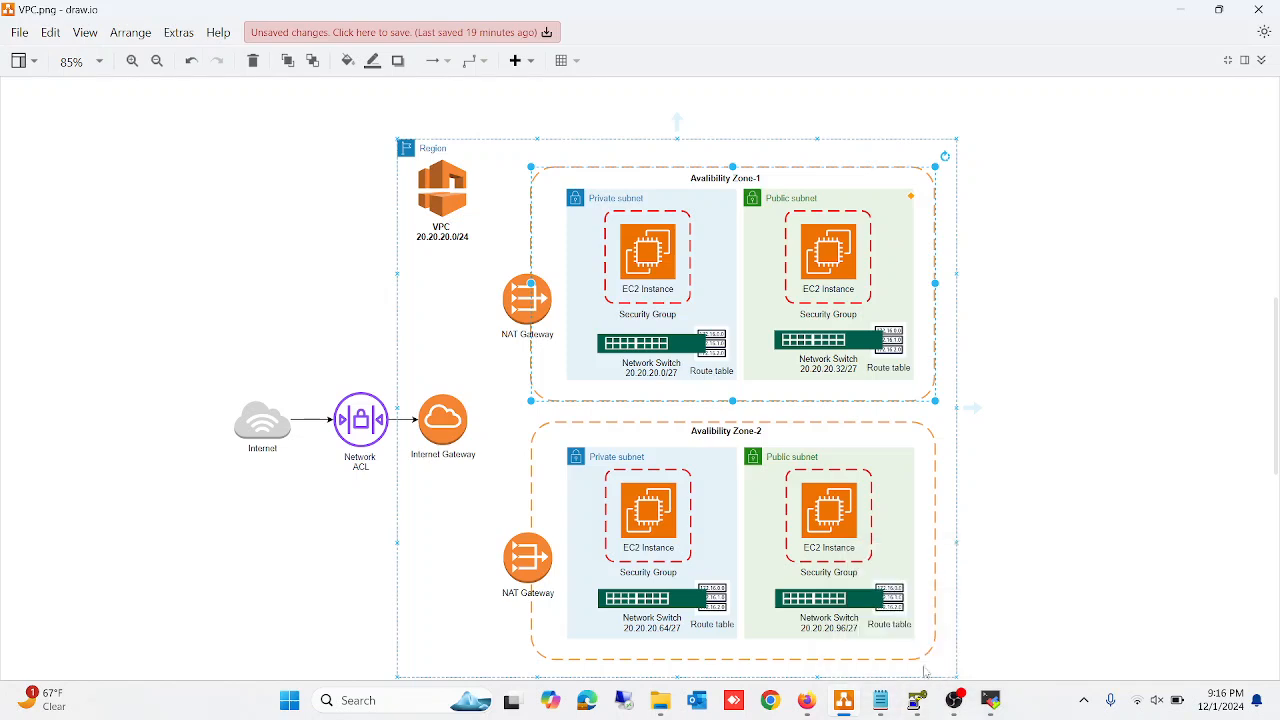
mouse_move(832, 697)
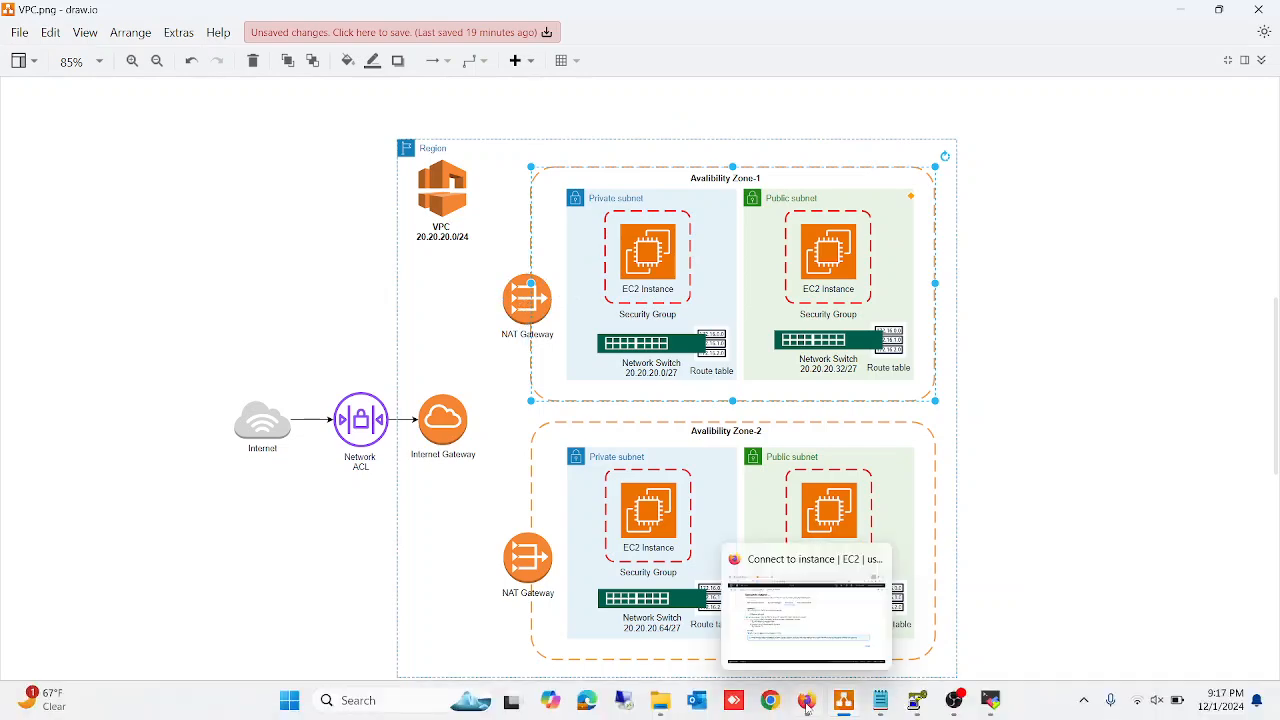
click(808, 704)
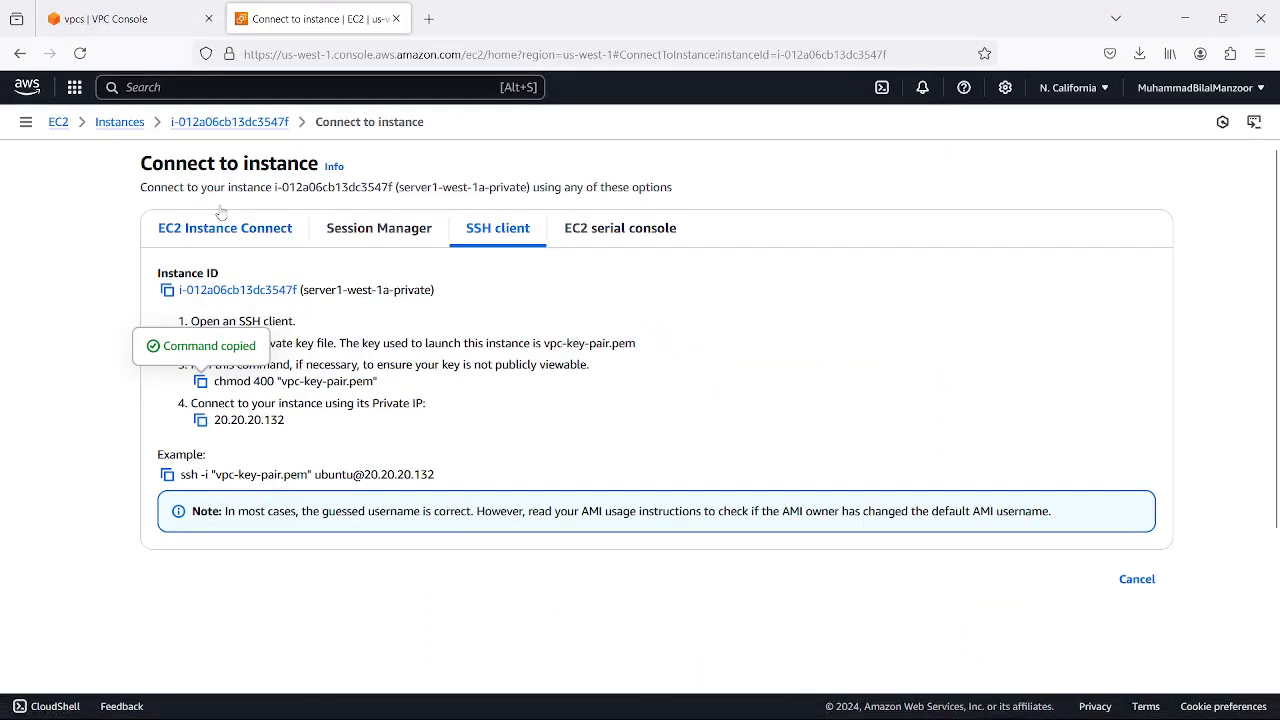
click(127, 17)
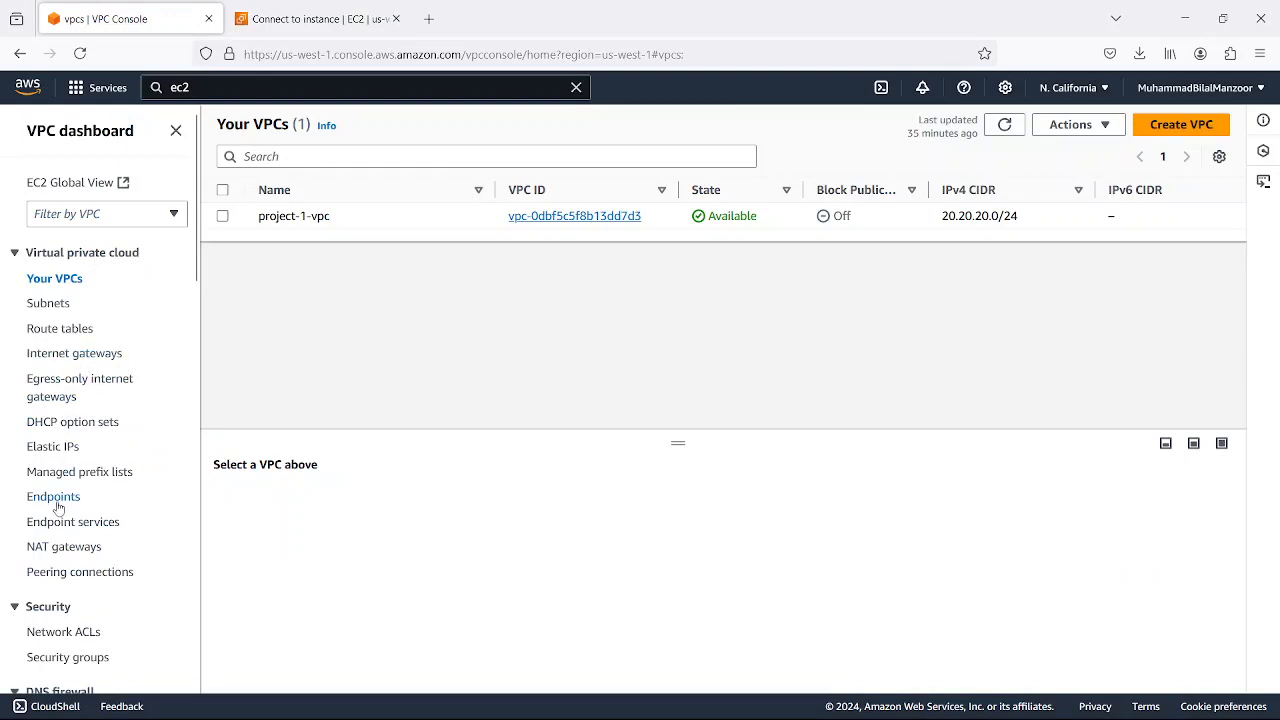
click(57, 552)
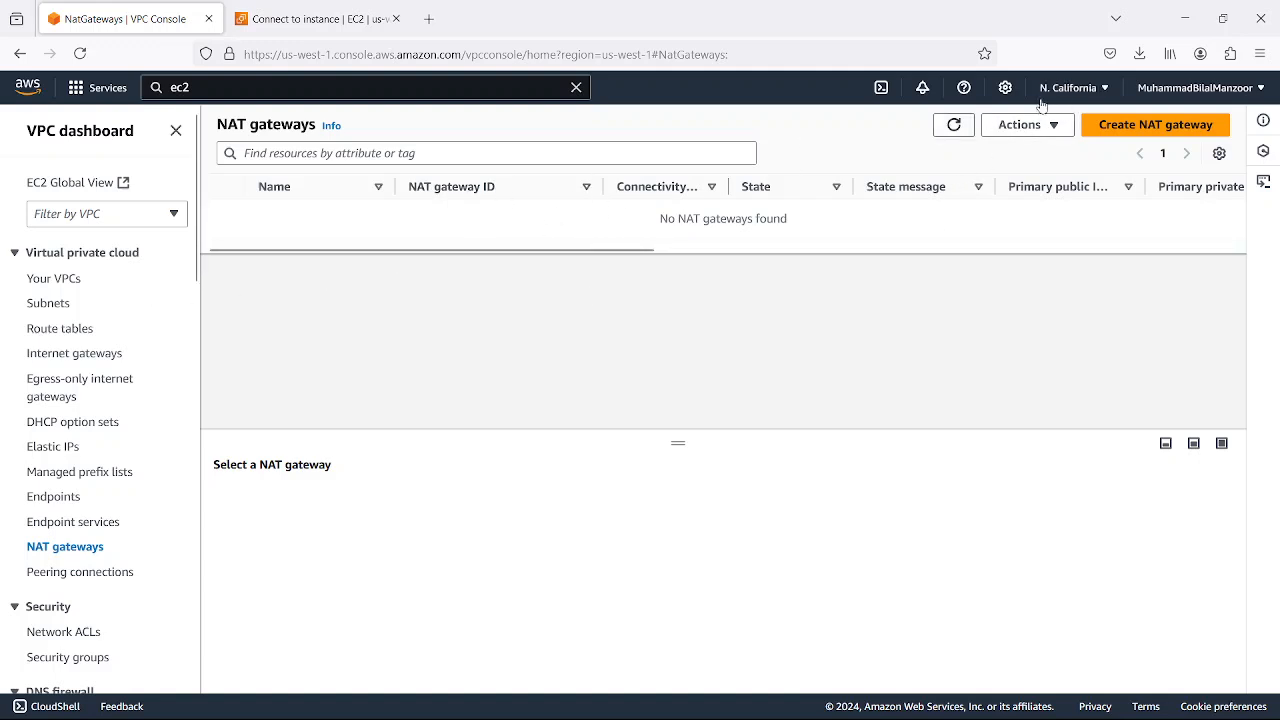
click(1104, 92)
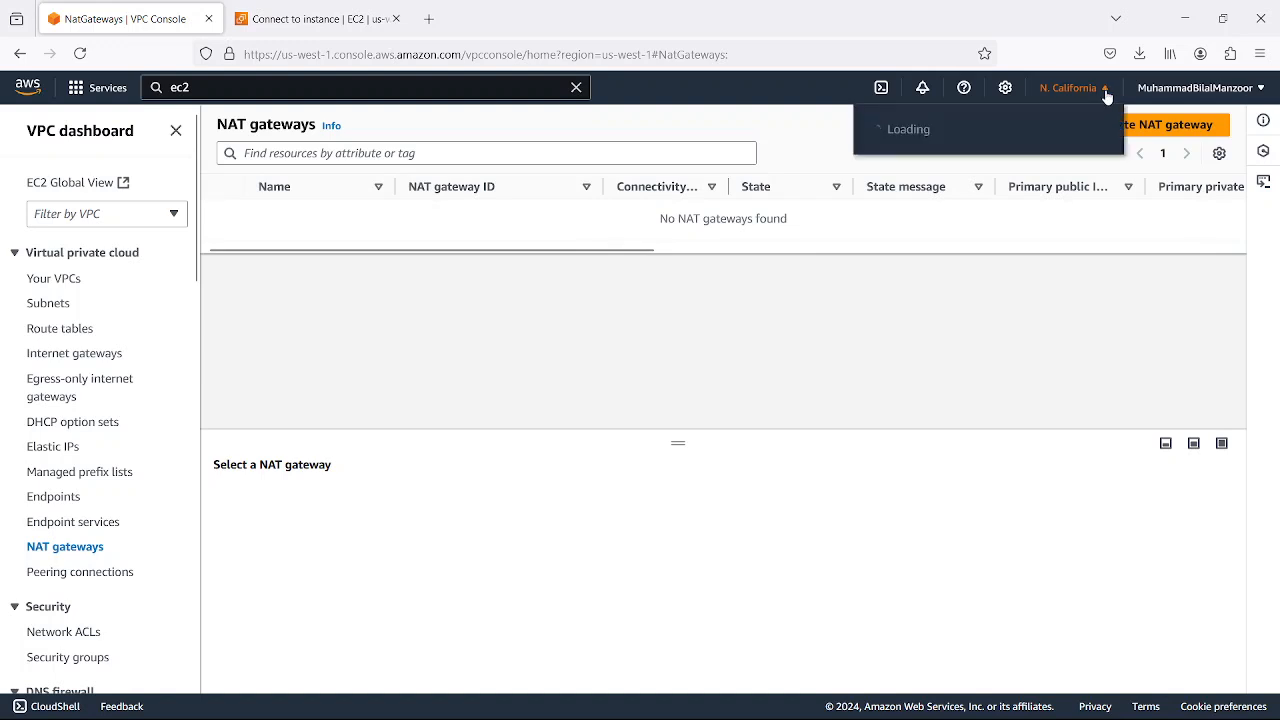
click(707, 326)
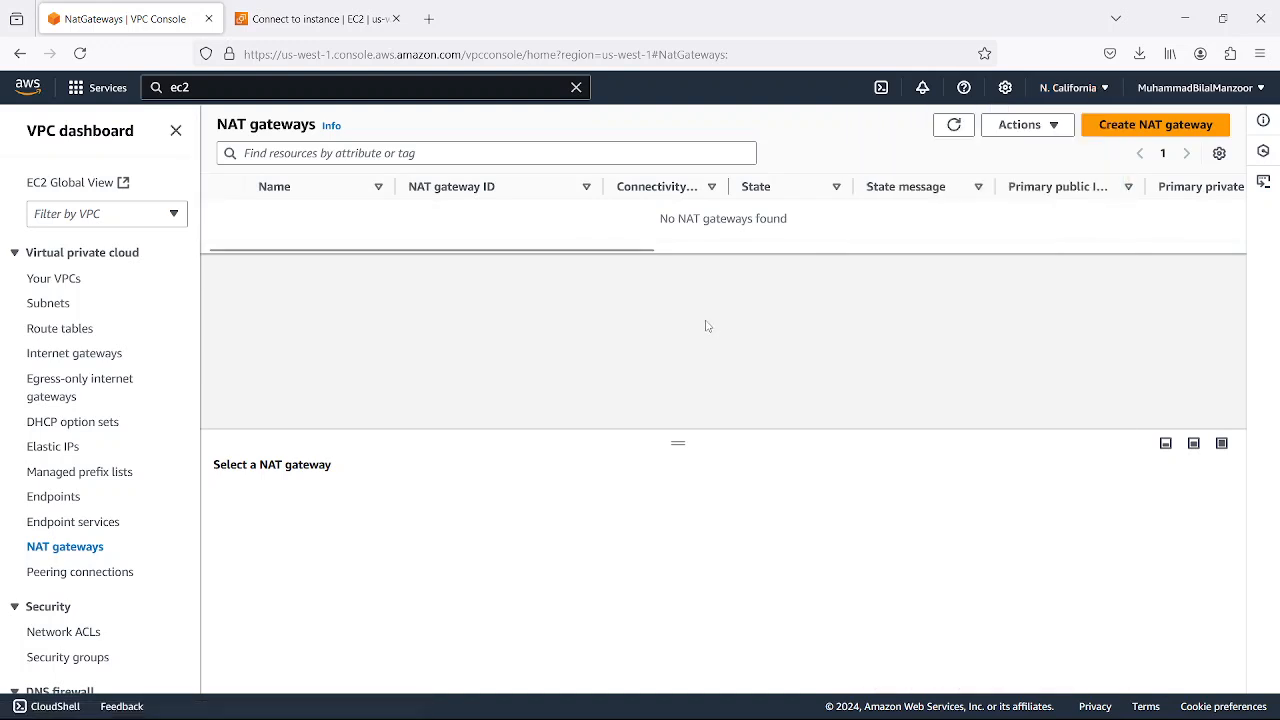
Start creating a new NAT gateway named natgw-west1a, checking the region selector without changing the region
click(1125, 124)
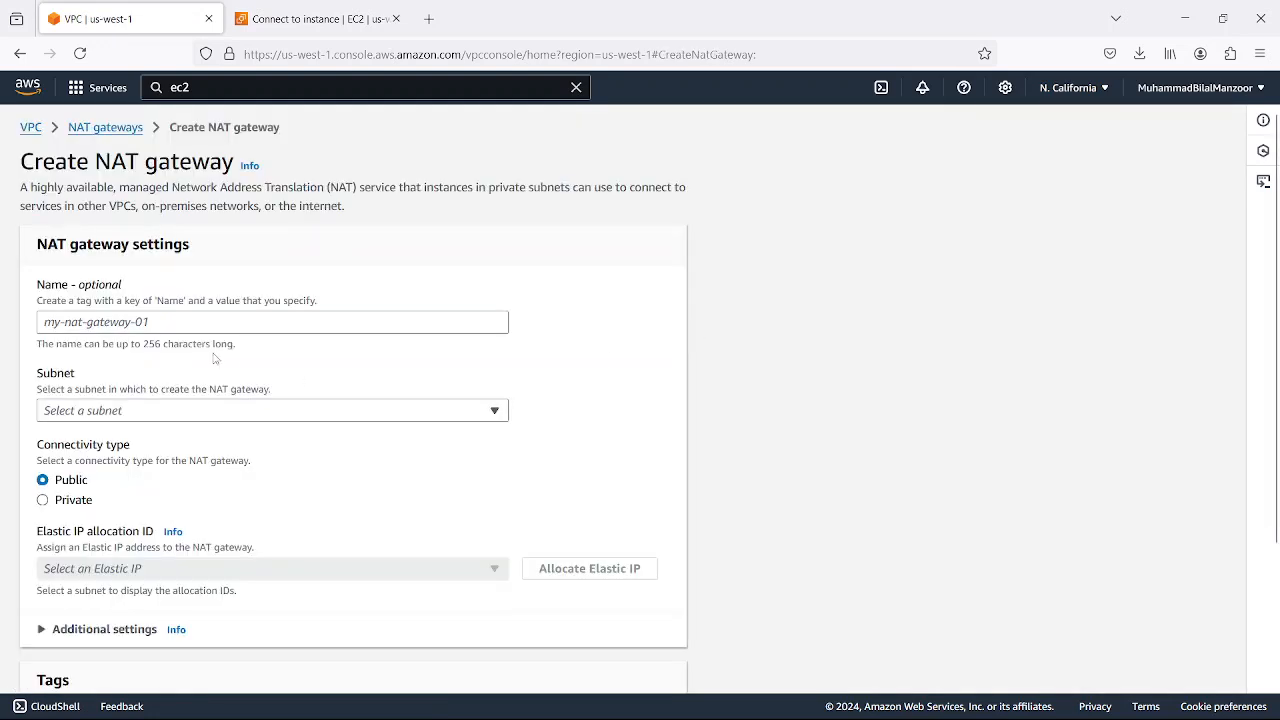
click(189, 322)
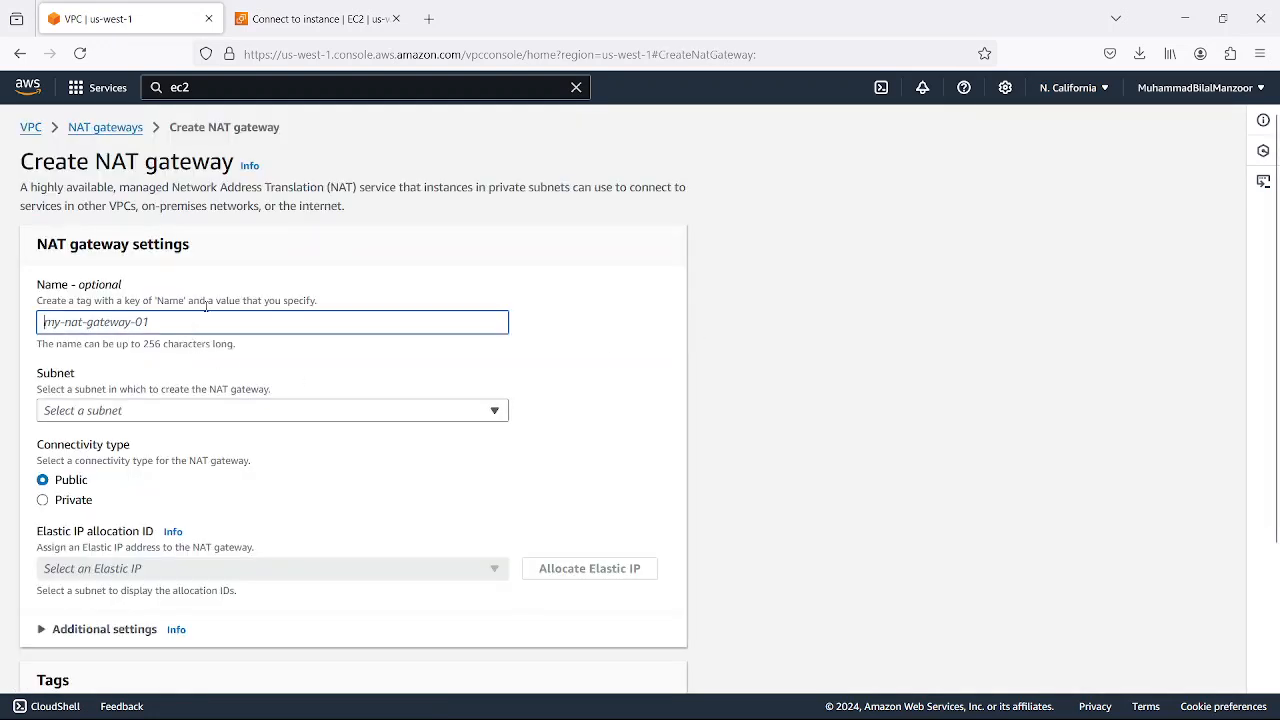
text(nat-wes1a)
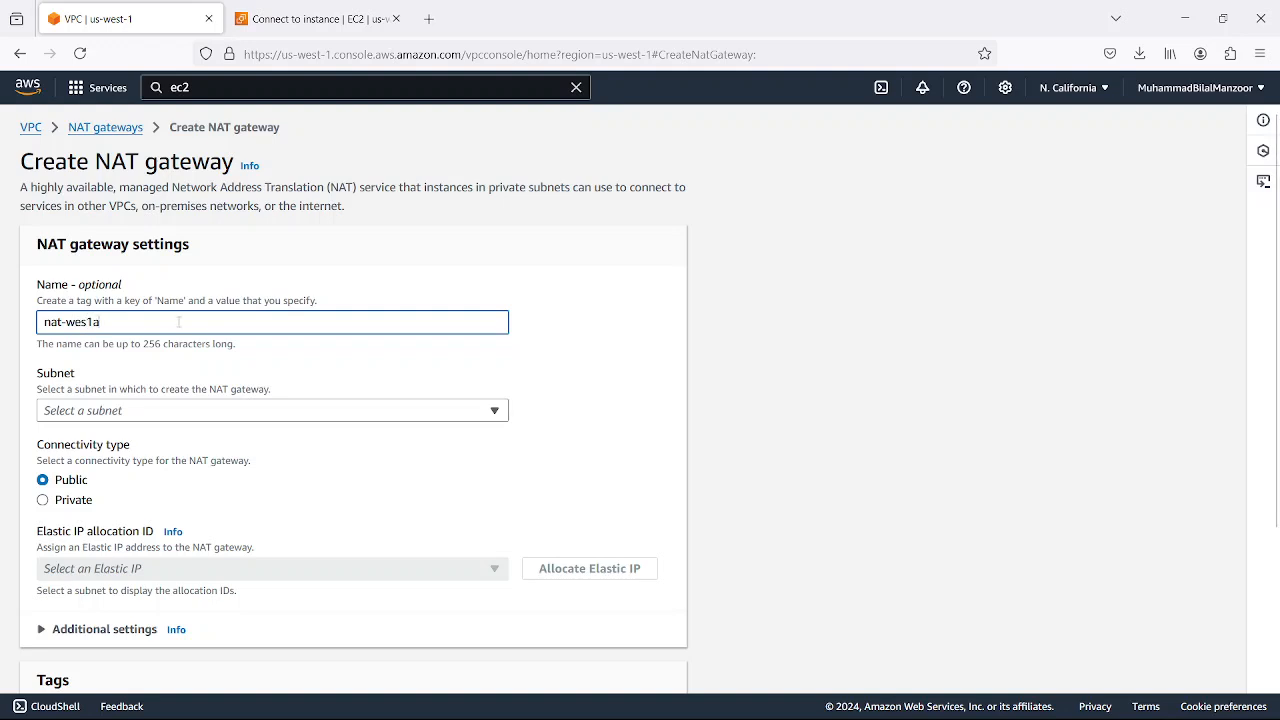
text(gw)
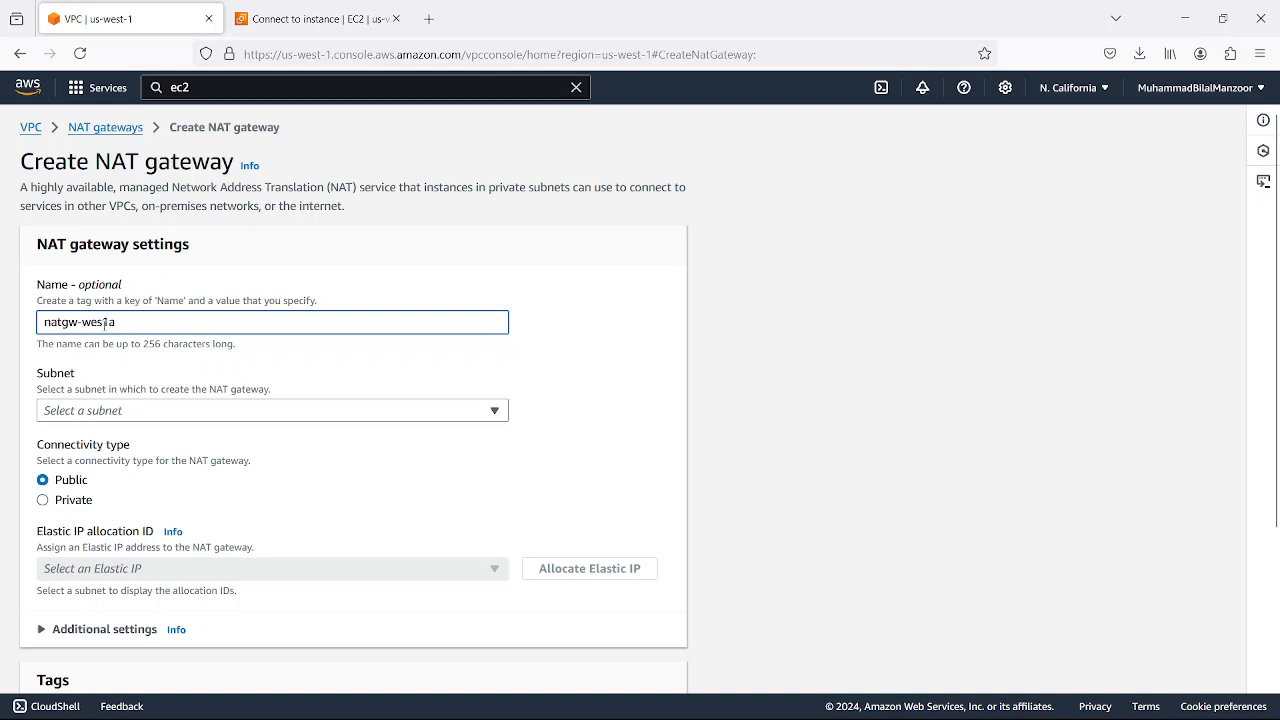
text(t)
click(1102, 89)
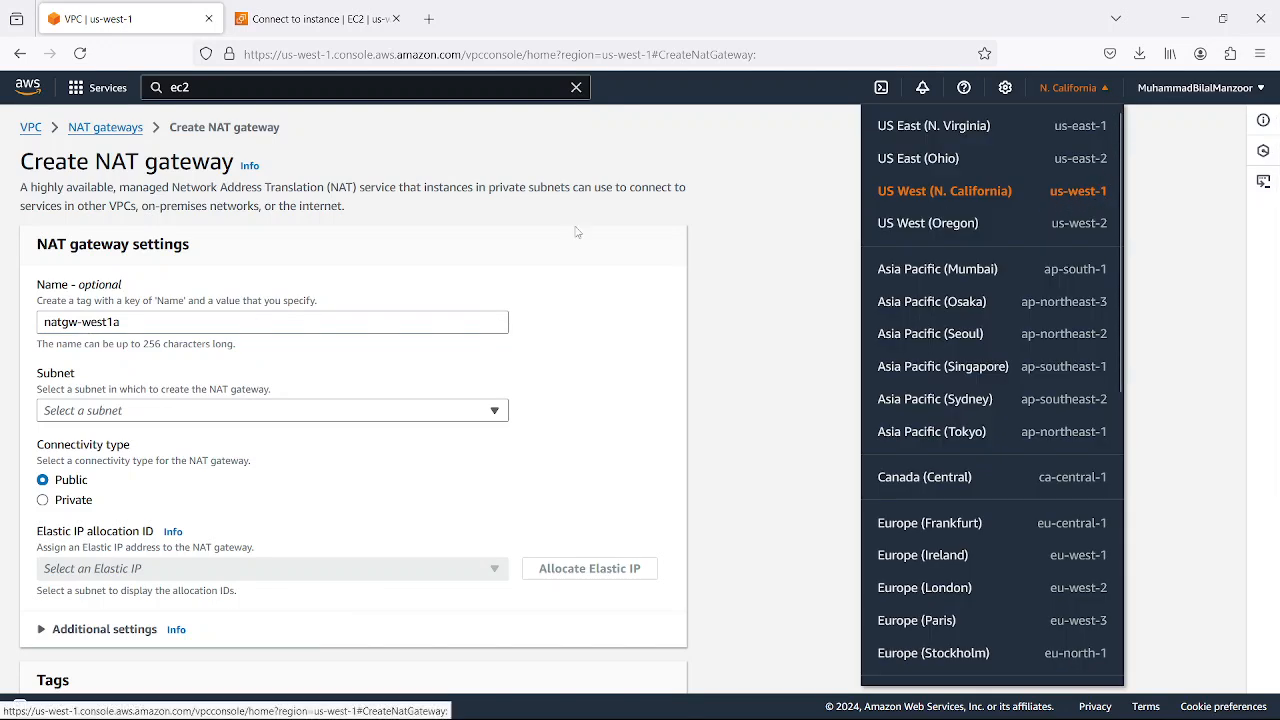
click(310, 265)
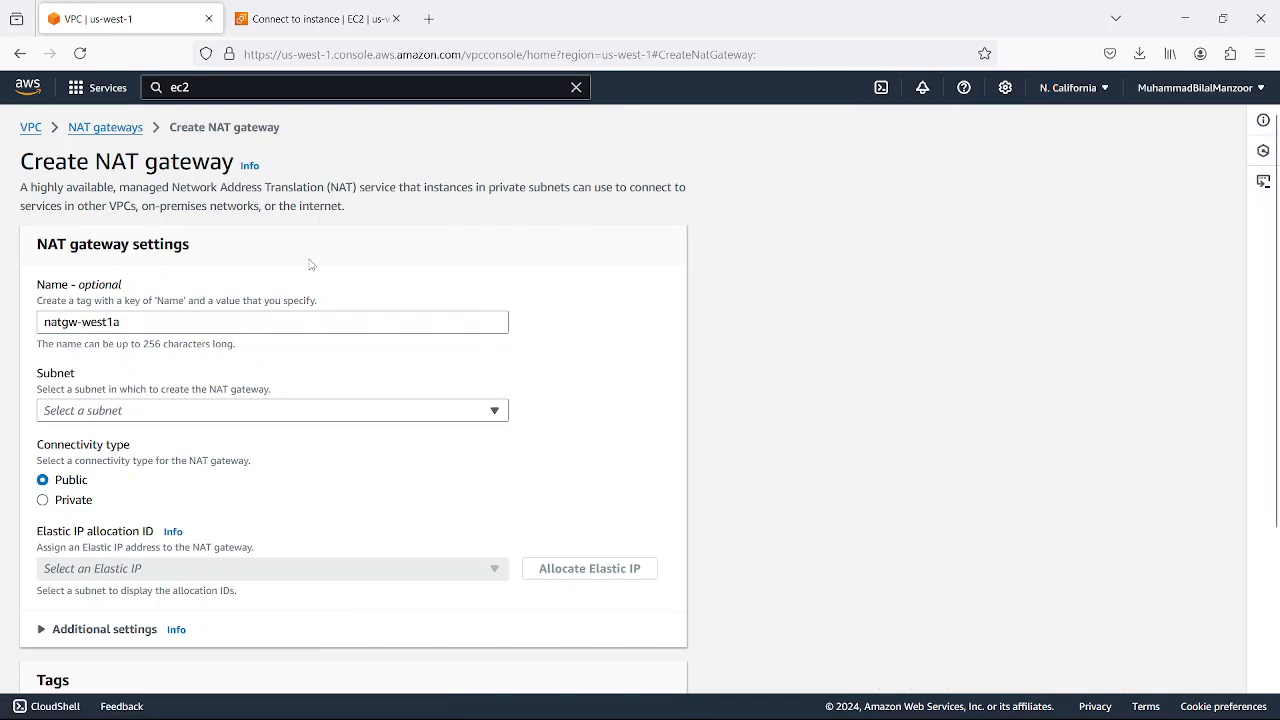
Consult the VPC.png diagram in draw.io, return to the AWS console, and set the NAT gateway's subnet to project-1-subnet-public1-us-west-1a
click(135, 413)
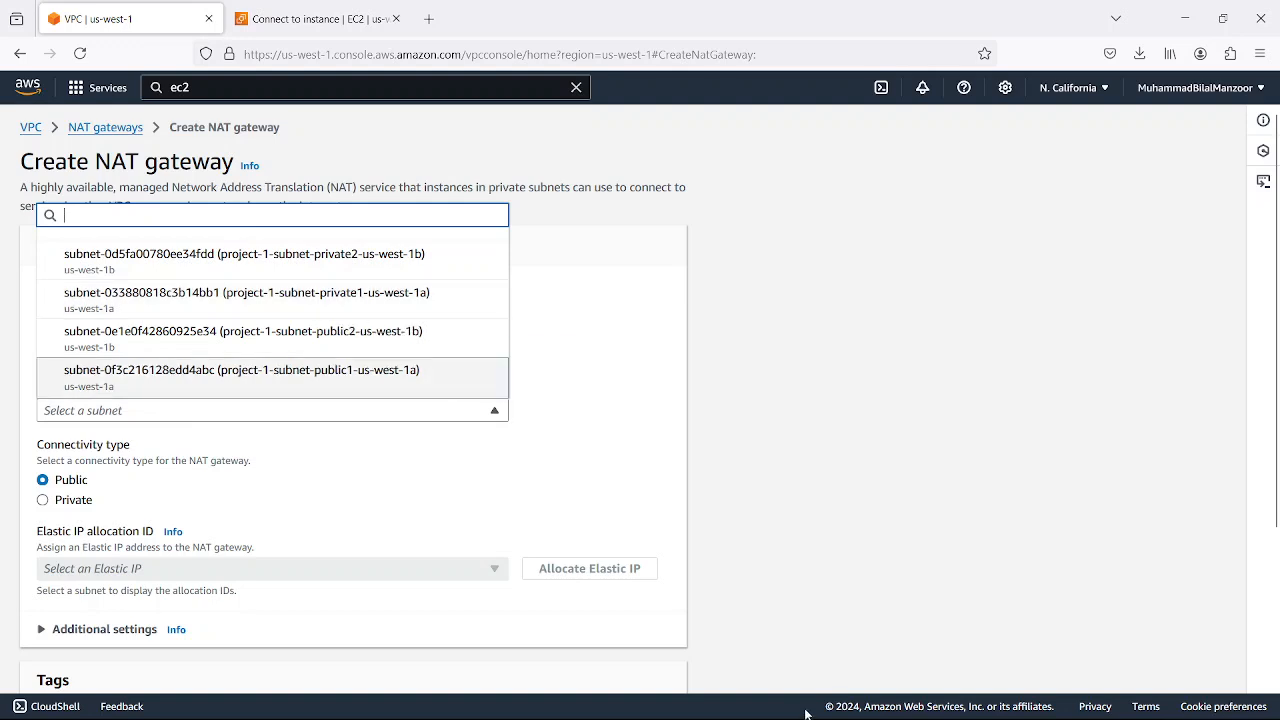
click(924, 709)
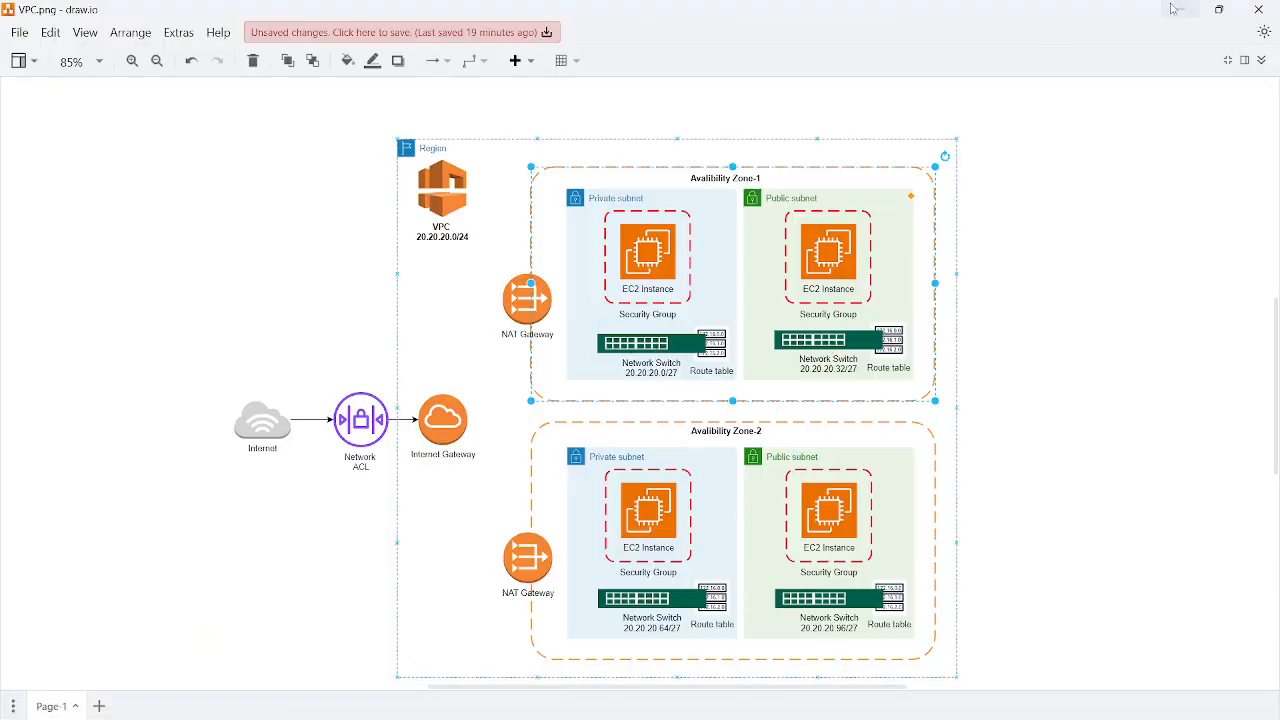
click(1181, 9)
click(265, 320)
click(282, 410)
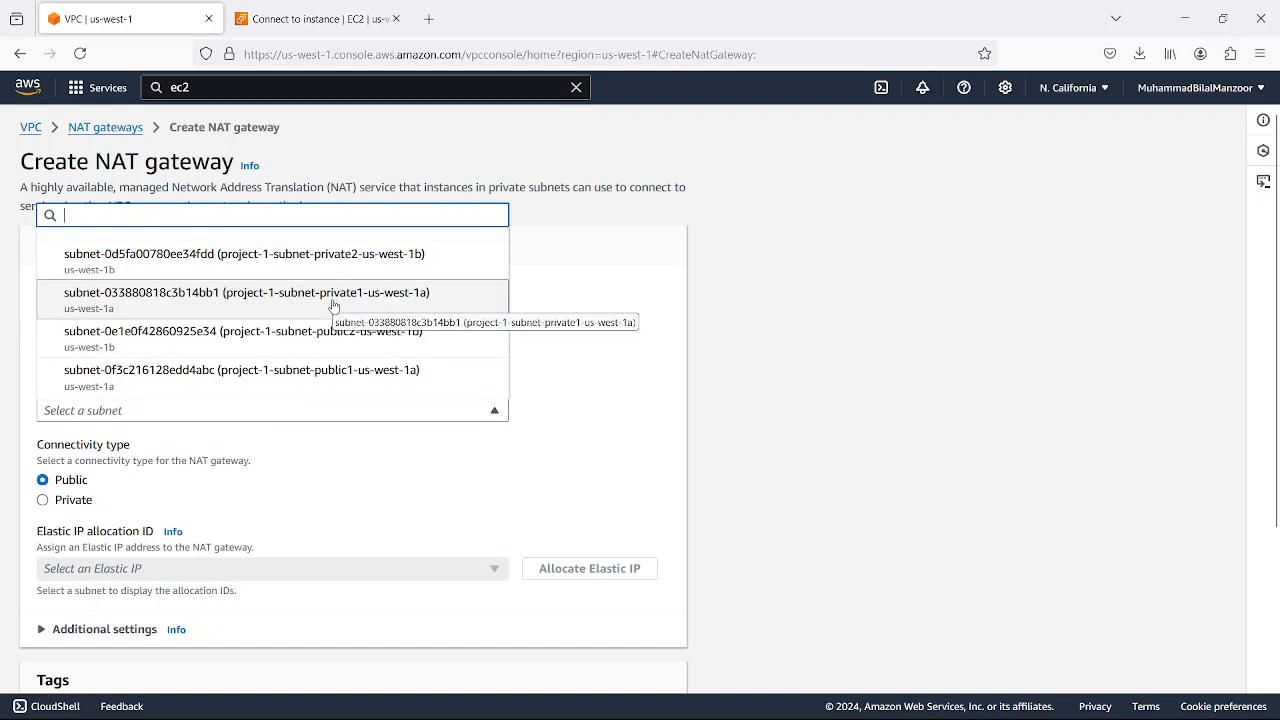
click(319, 453)
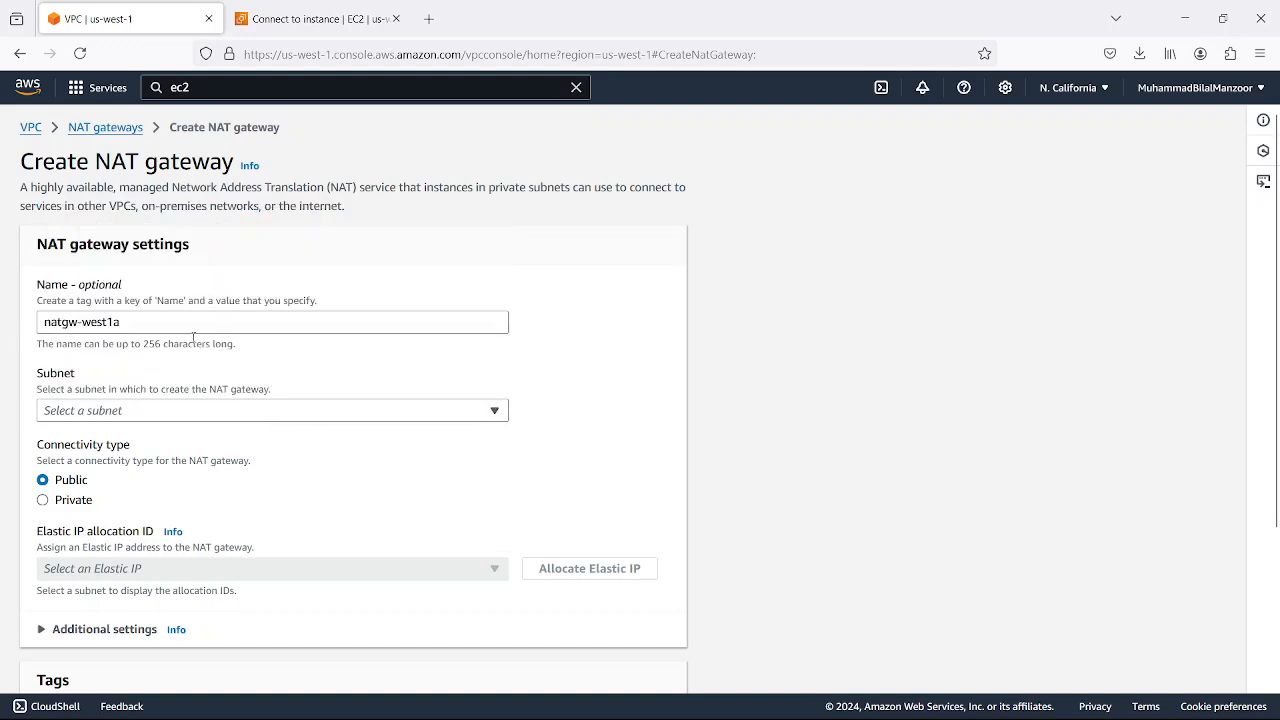
click(204, 418)
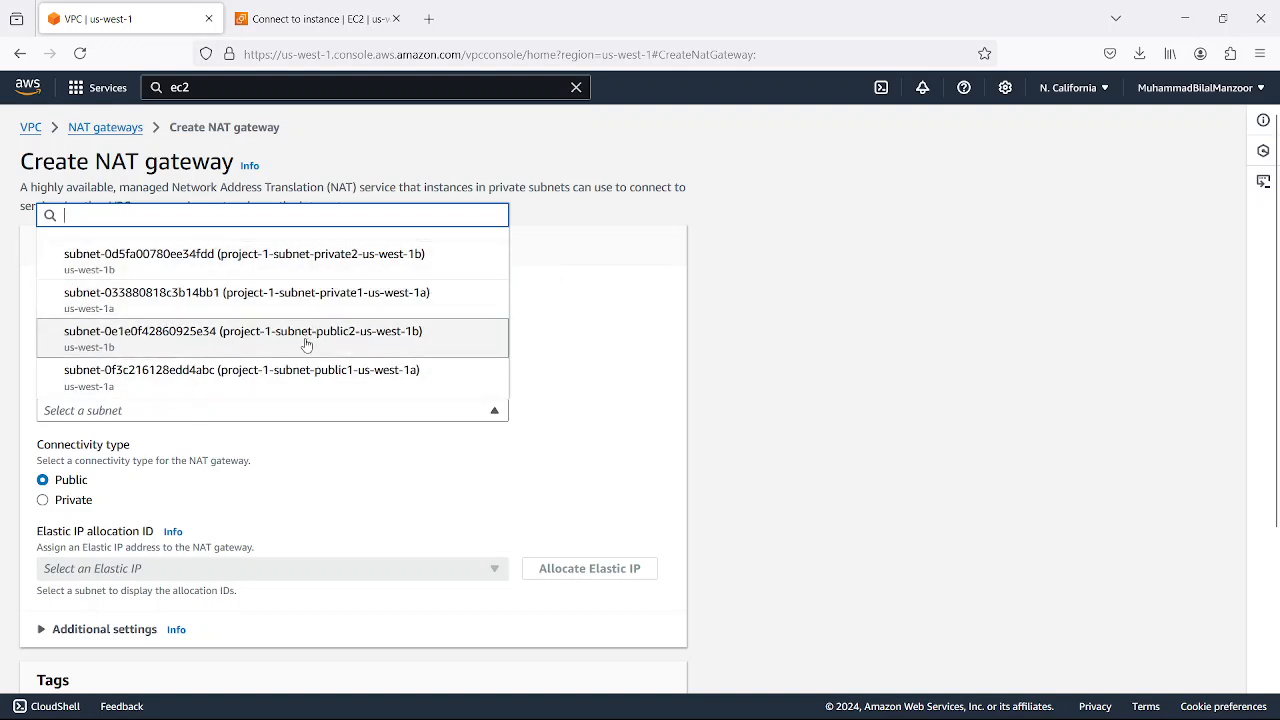
click(349, 378)
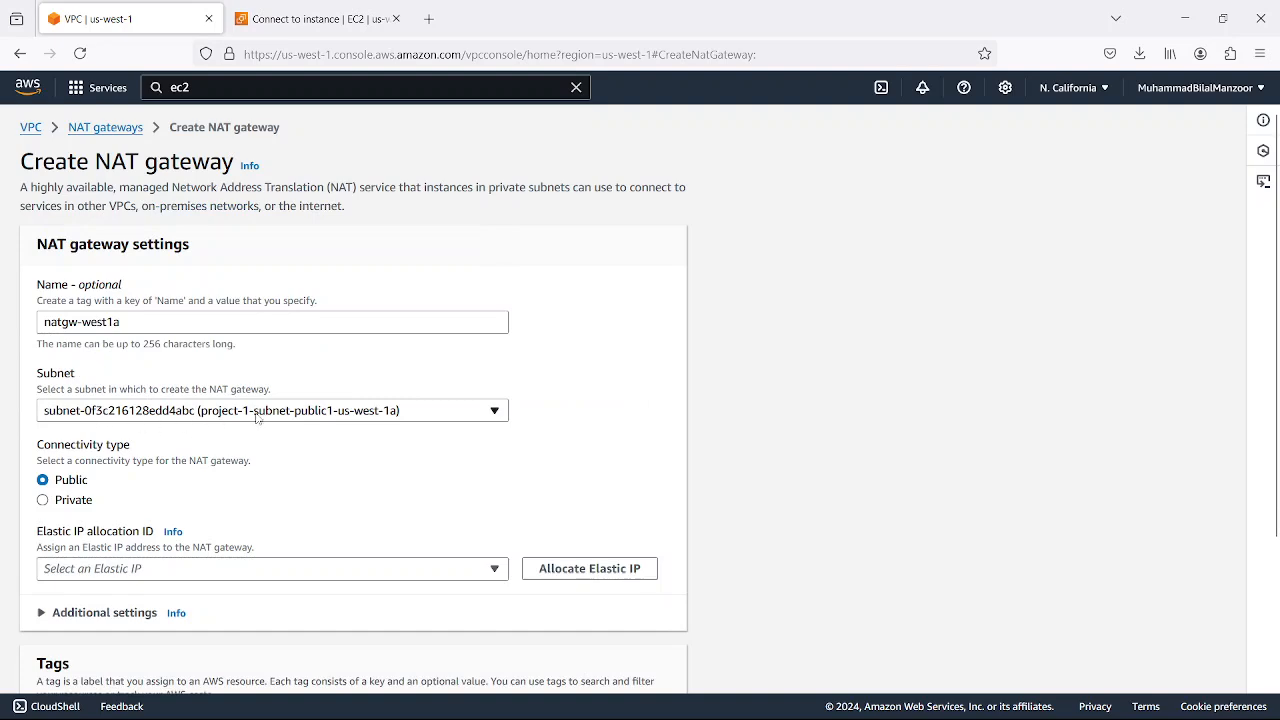
Switch to the VPC.png diagram in draw.io, examine the Availability Zone-1 NAT Gateway and subnets, and return to the AWS console
mouse_move(925, 706)
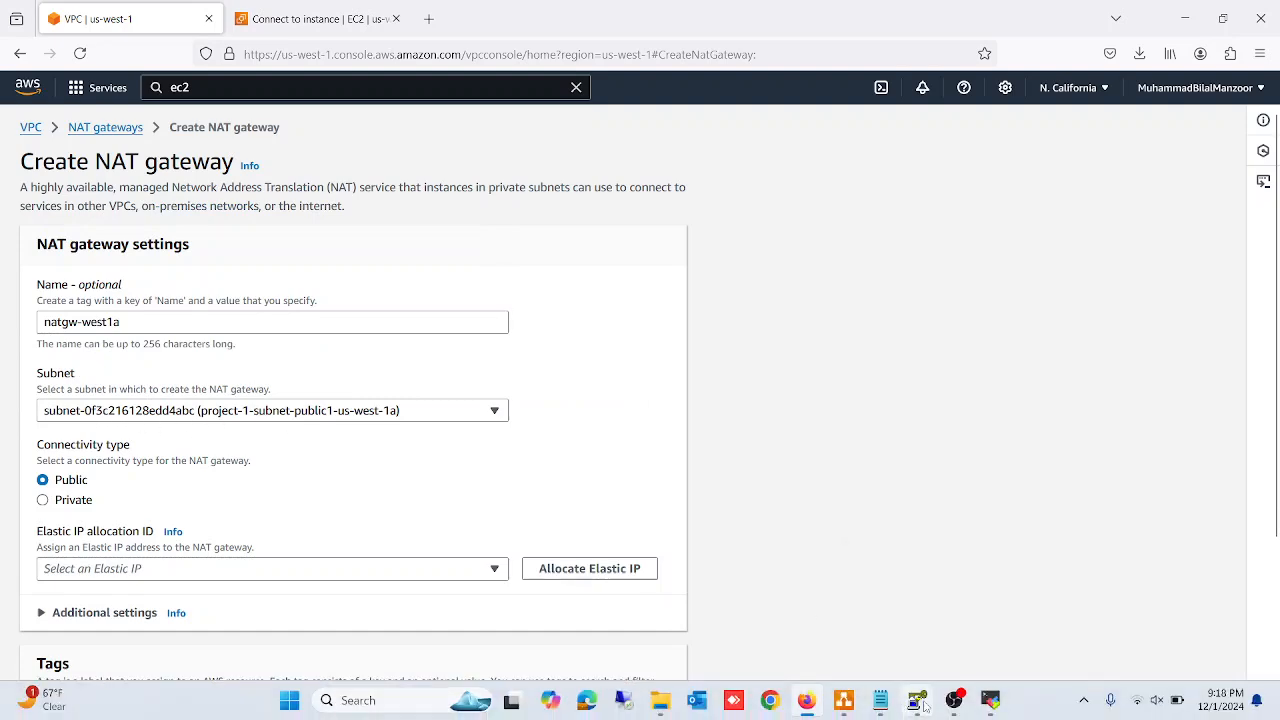
click(843, 700)
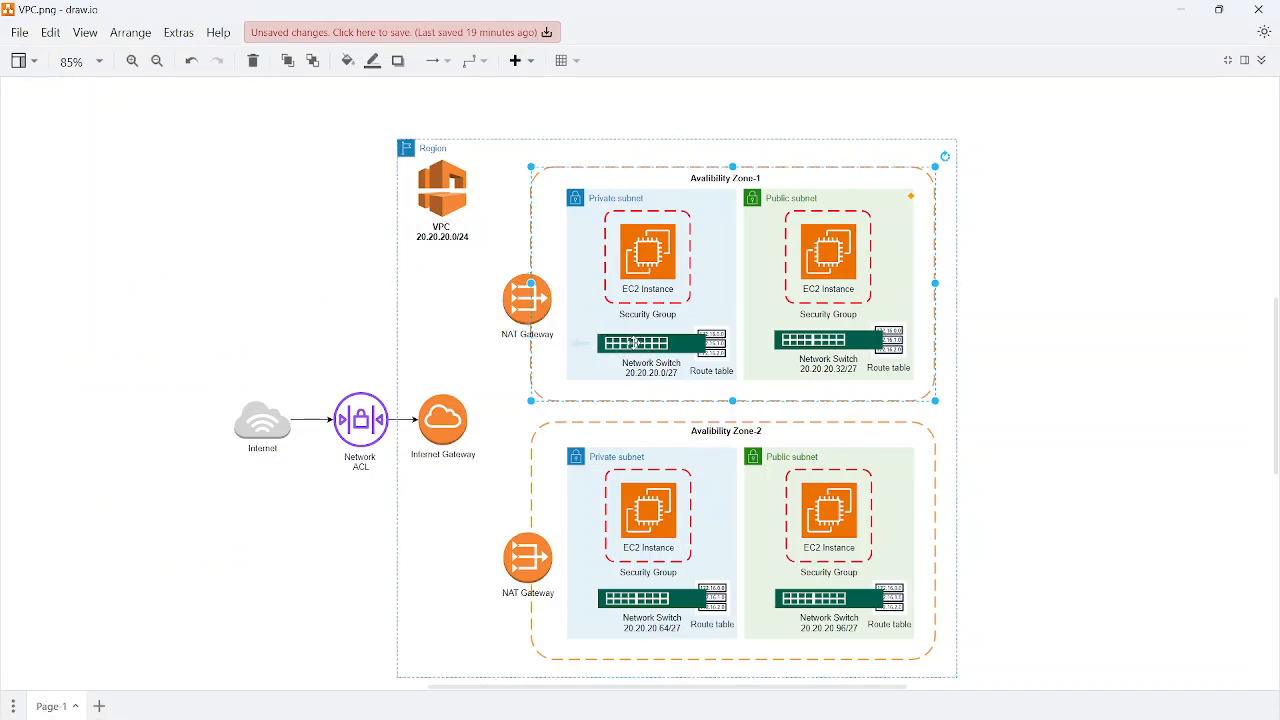
mouse_move(505, 302)
click(1181, 10)
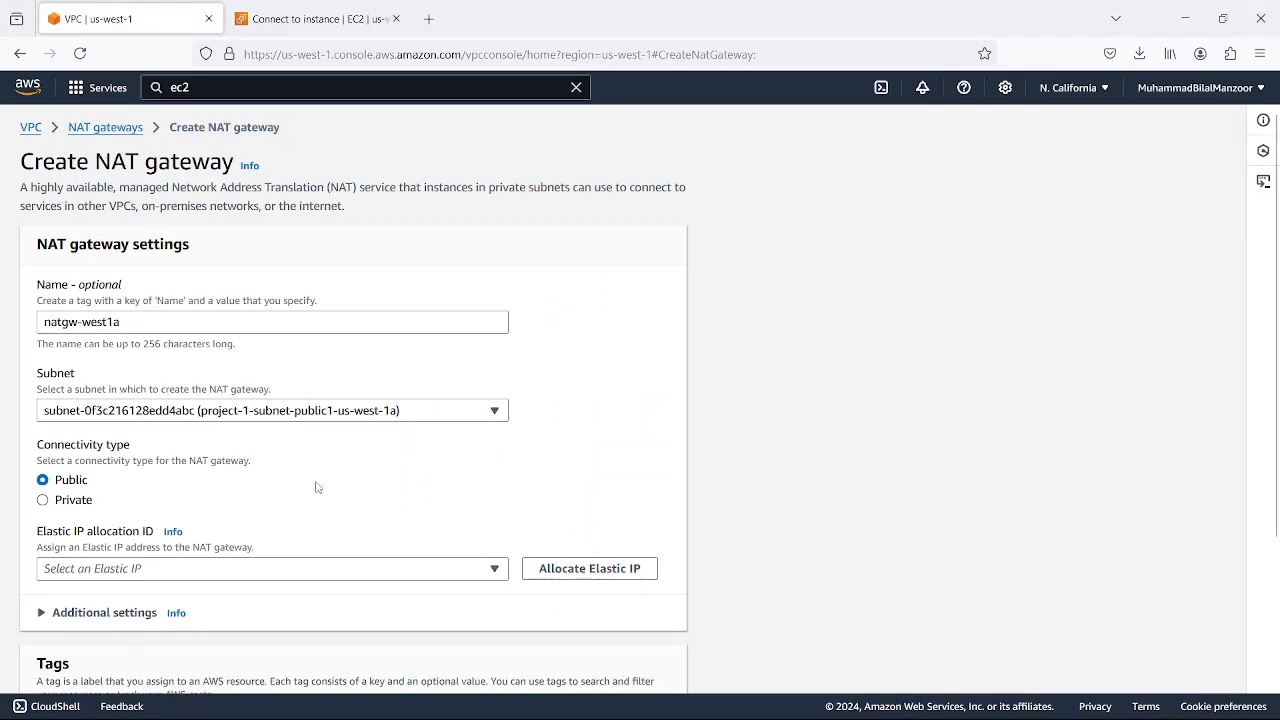
Allocate a new Elastic IP for the NAT gateway, keep connectivity public, and create the gateway
scroll(335, 475, down, 3)
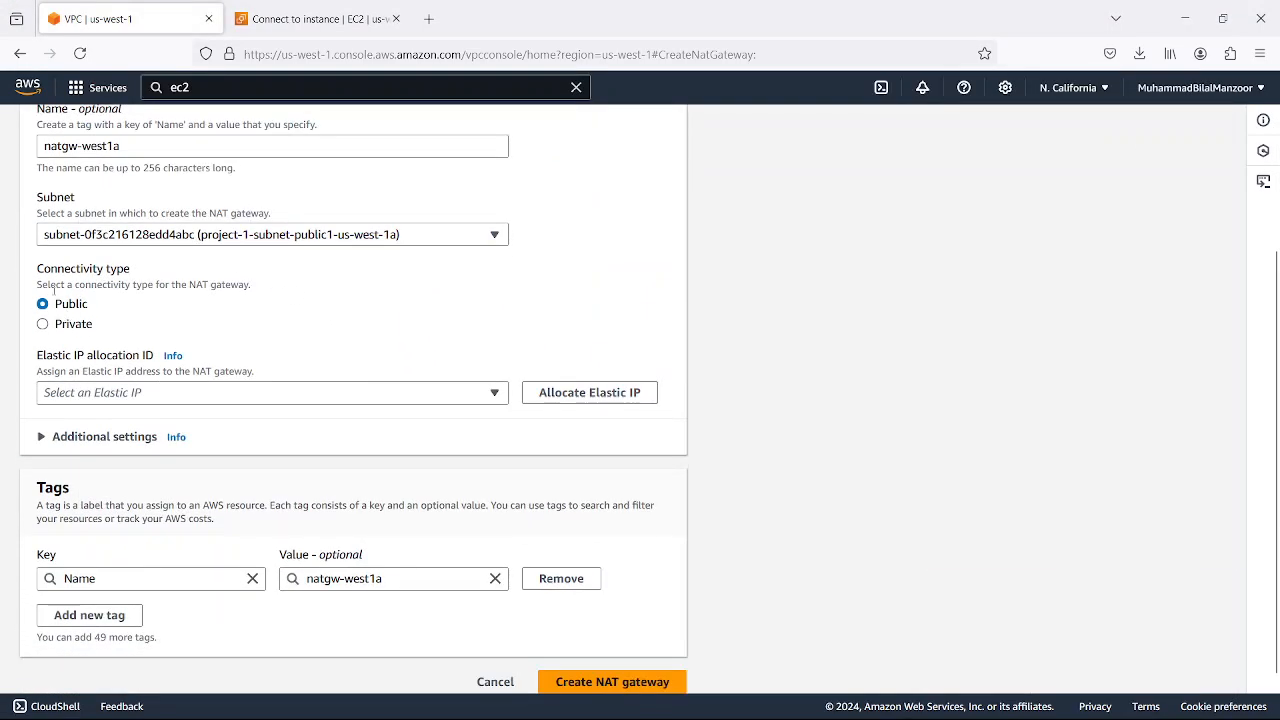
click(222, 396)
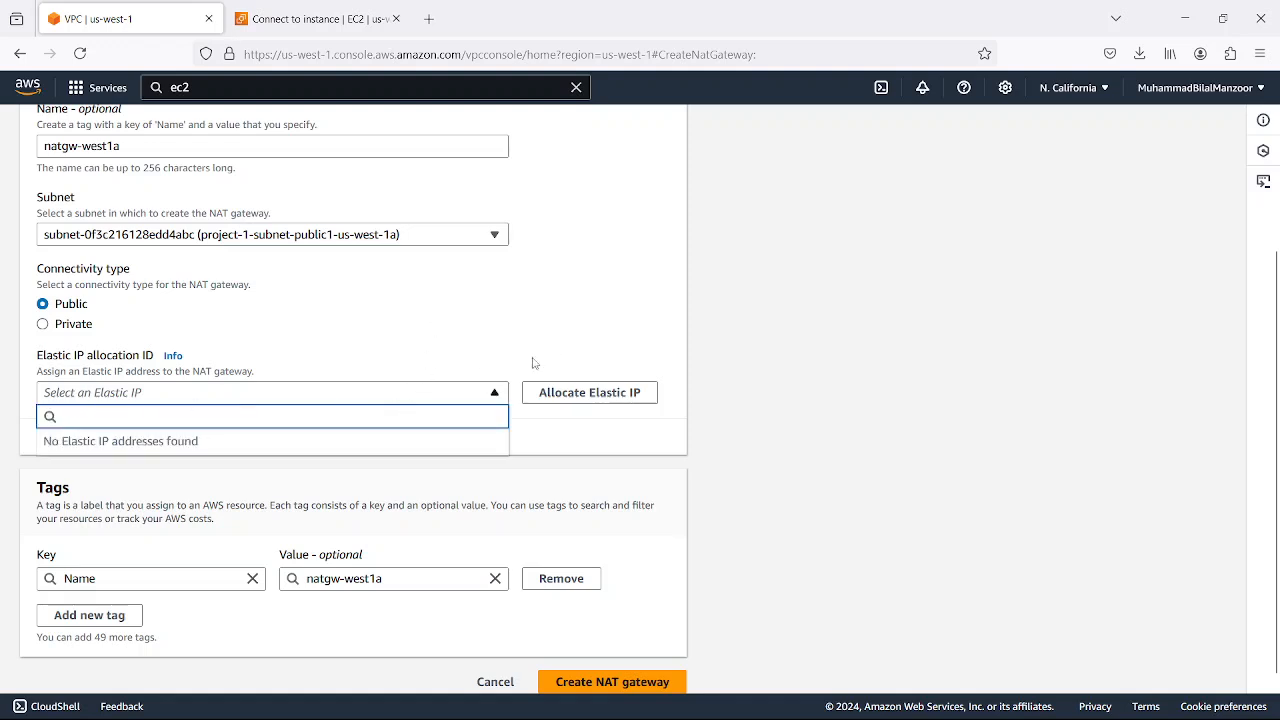
click(560, 392)
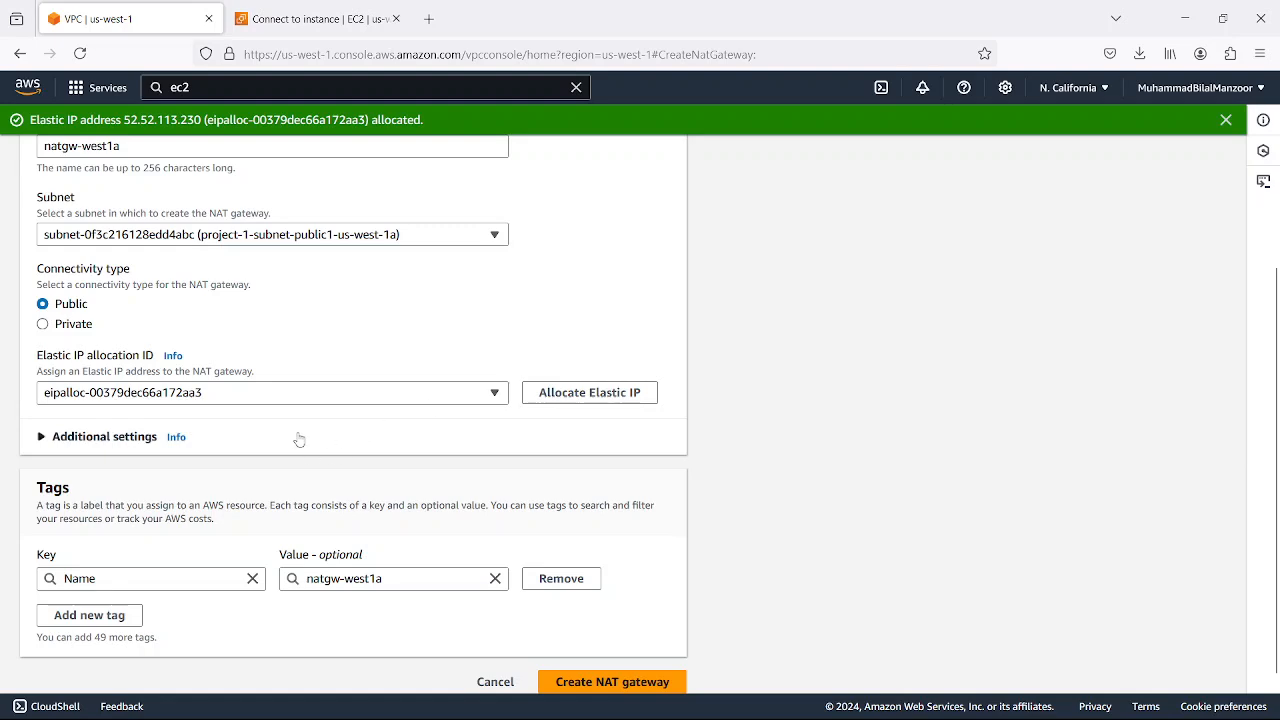
scroll(300, 437, down, 1)
scroll(329, 340, up, 3)
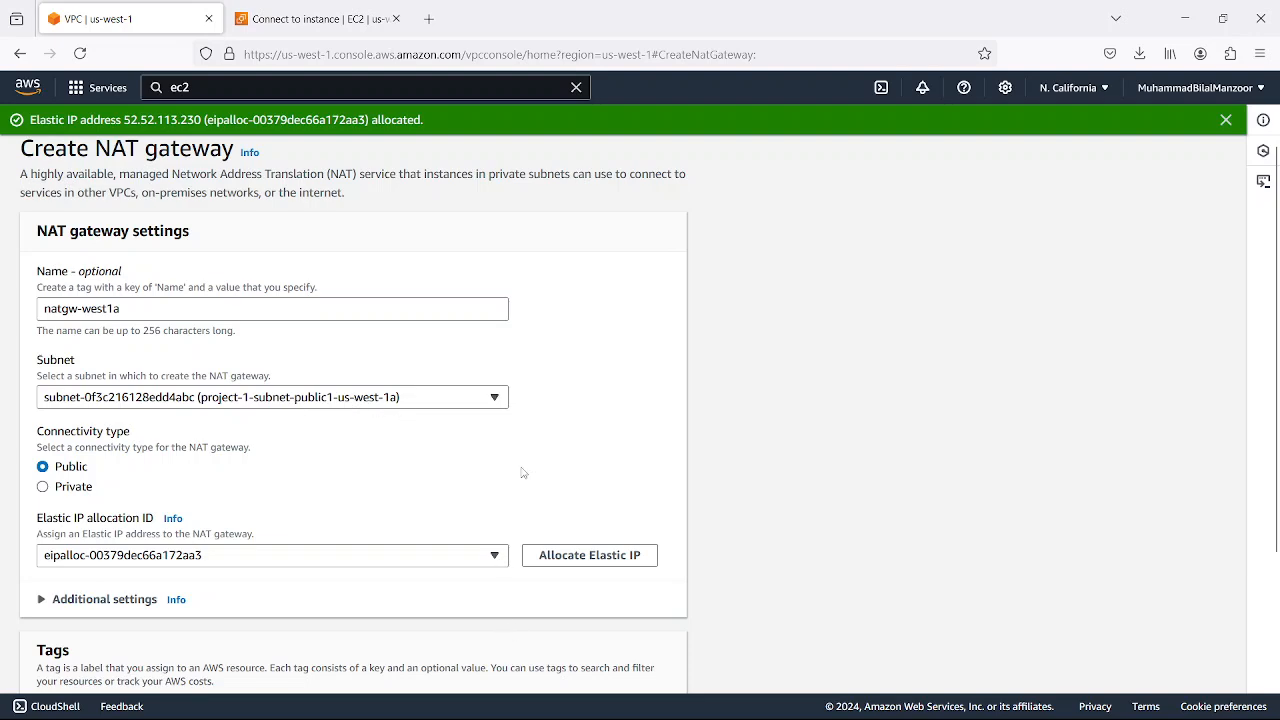
scroll(521, 472, down, 3)
click(604, 668)
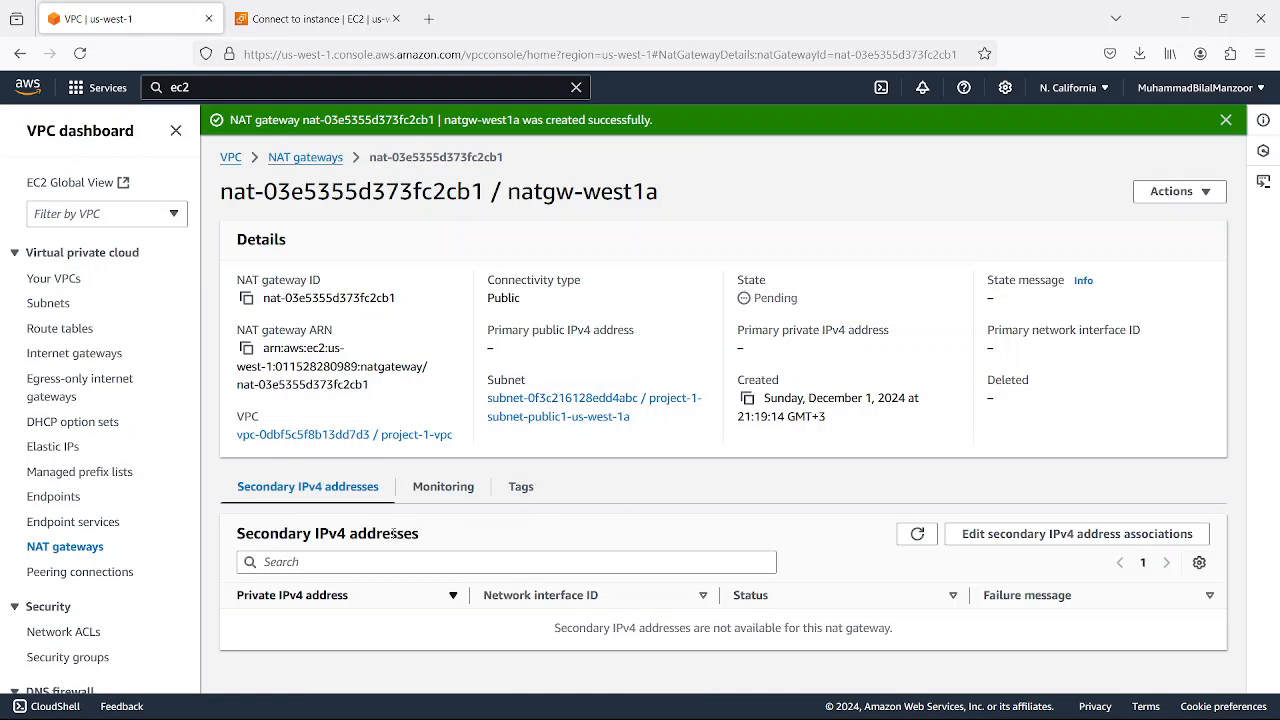
Refresh the NAT gateways list, and review the refreshed Elastic IP addresses list for the newly allocated address
click(305, 159)
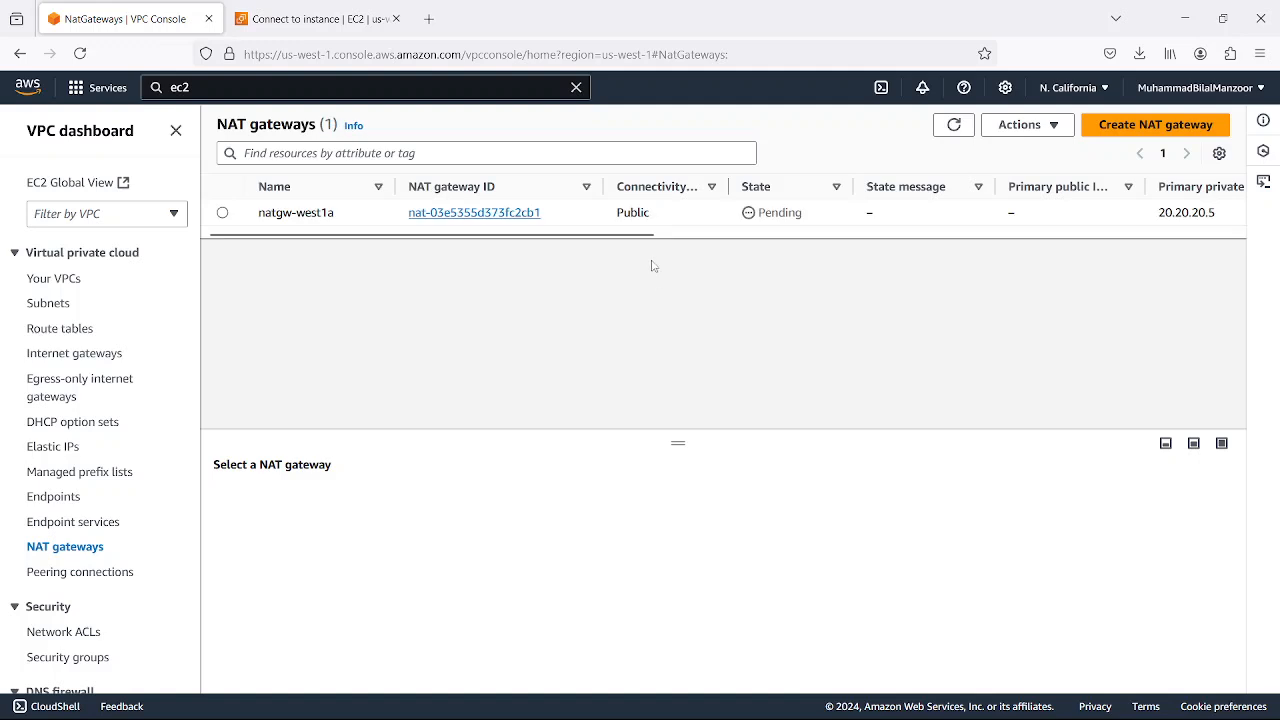
click(953, 125)
click(66, 452)
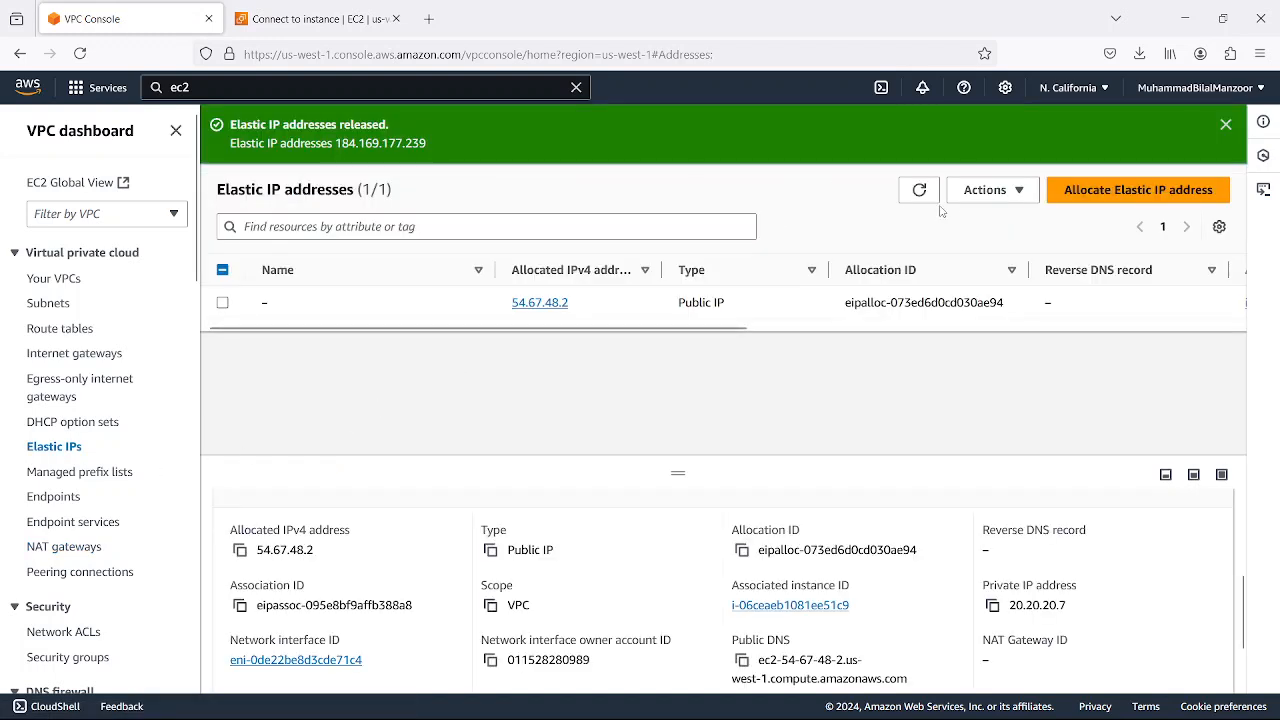
click(919, 190)
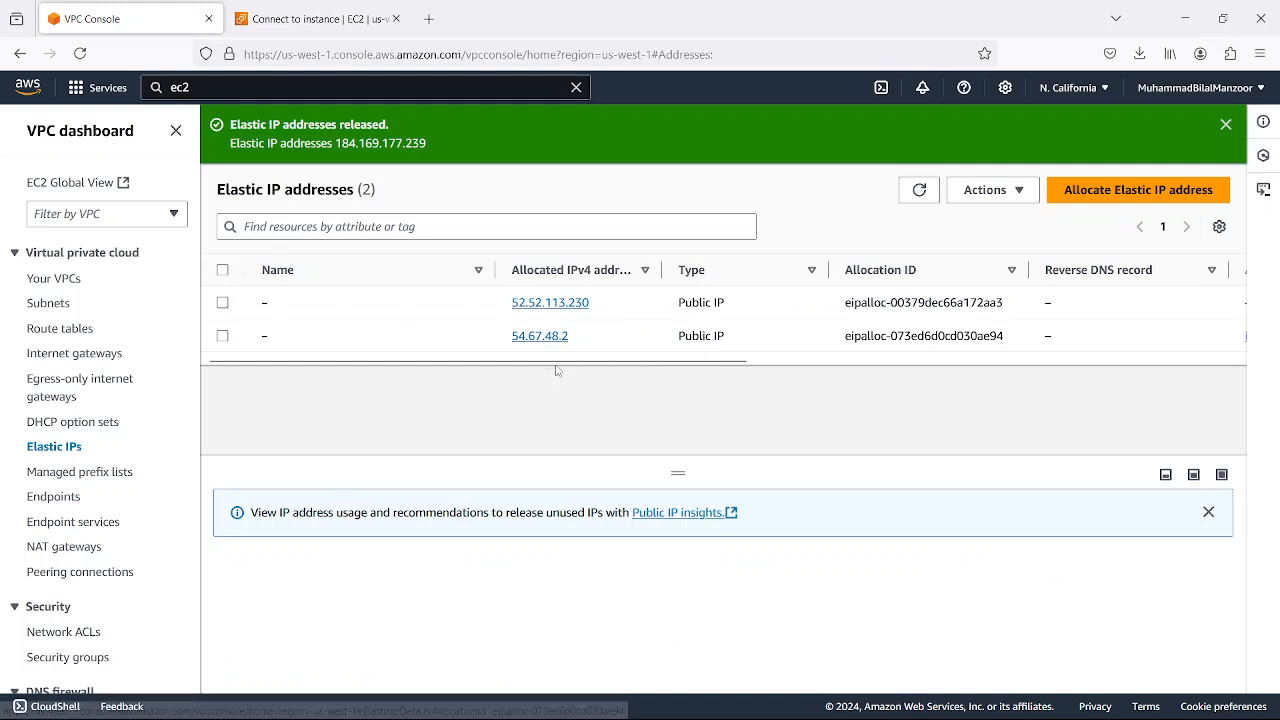
drag(557, 370, 360, 303)
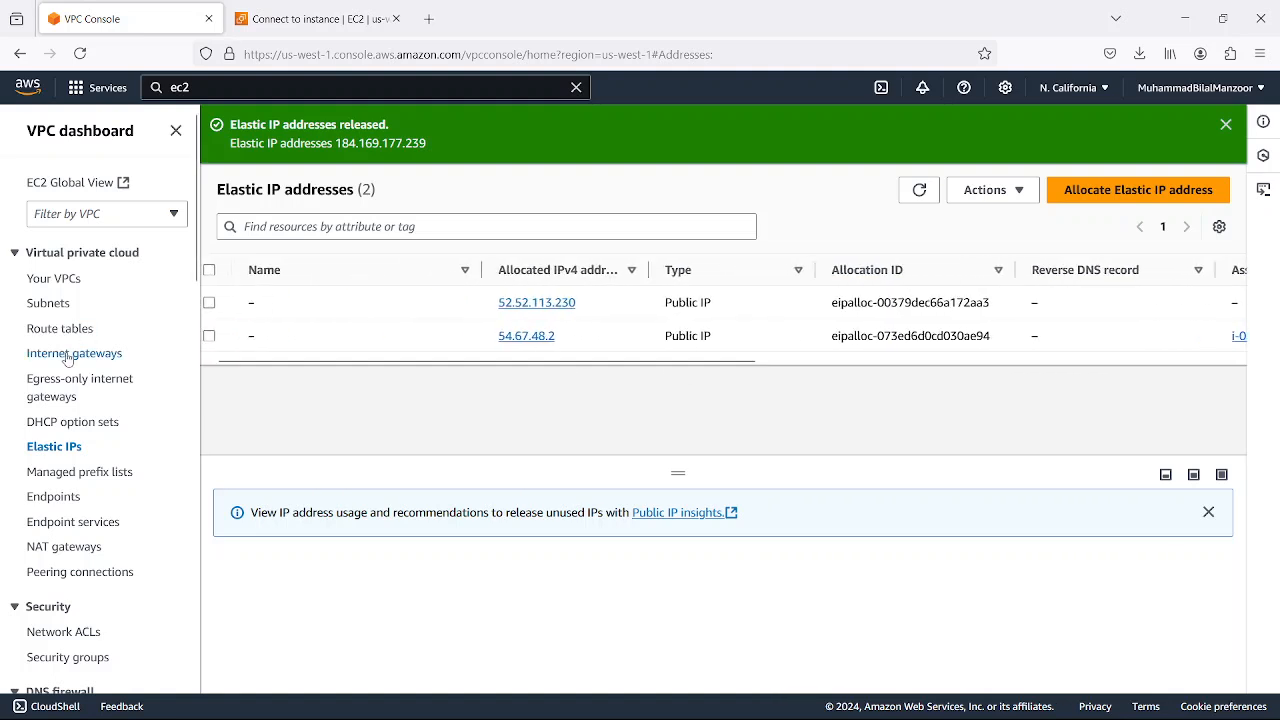
Return to the NAT gateways list and examine natgw-west1a's state, public IP and primary private IP address
click(76, 548)
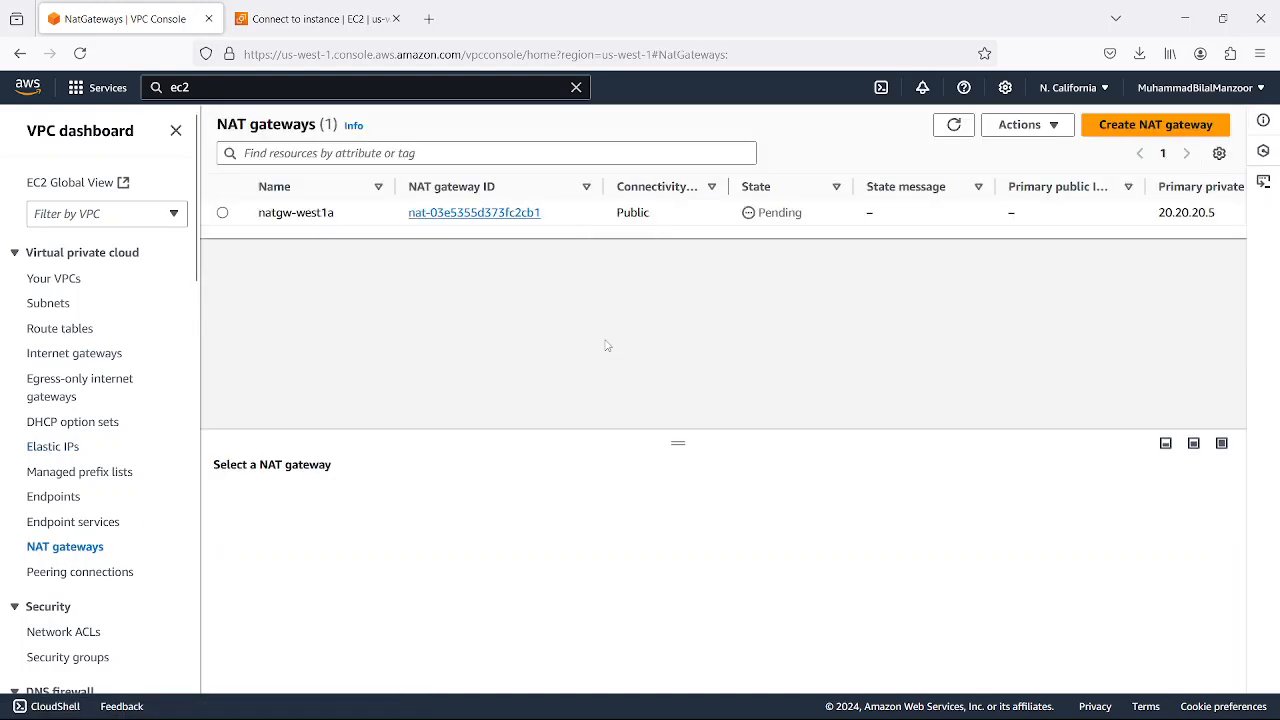
mouse_move(768, 680)
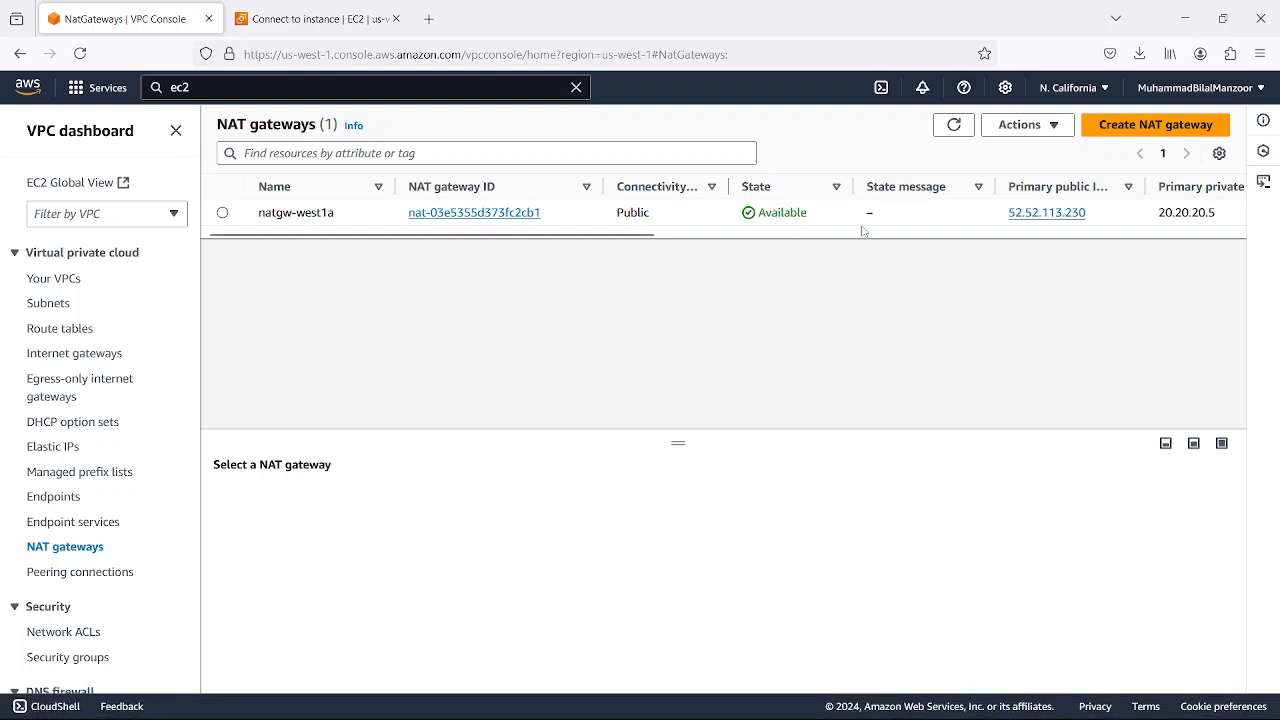
drag(627, 234, 788, 238)
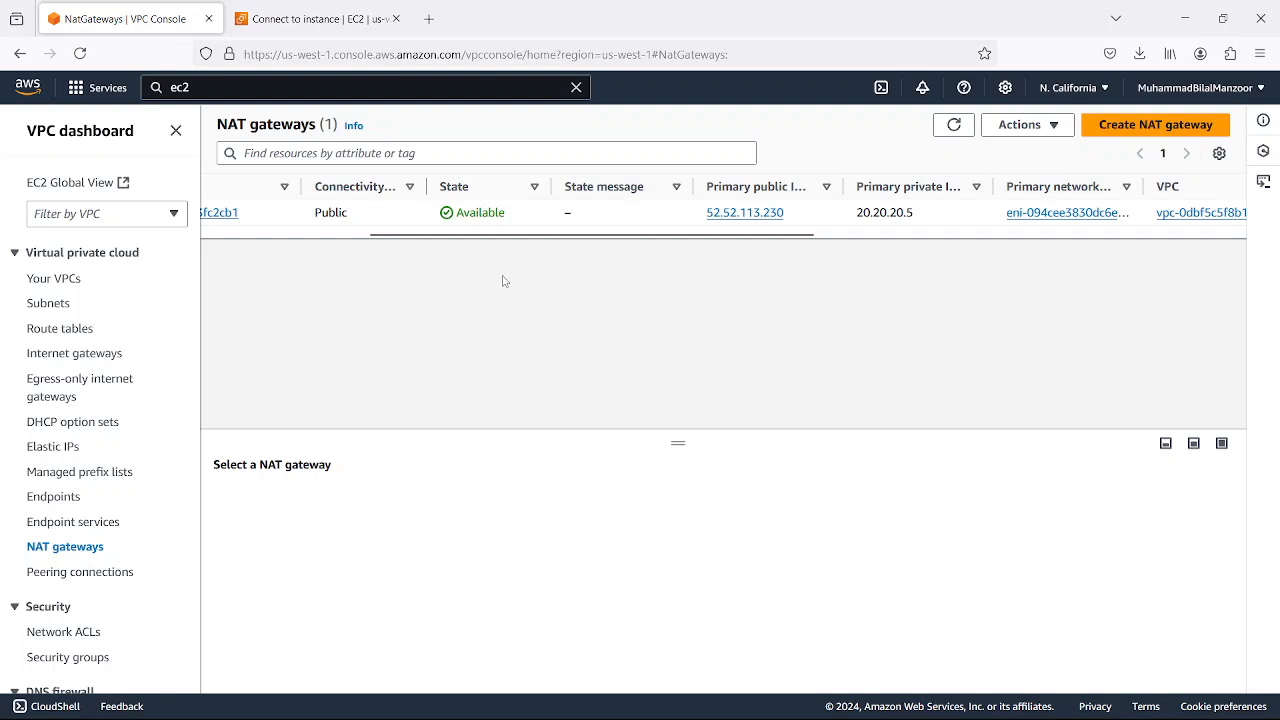
mouse_move(618, 237)
mouse_down()
mouse_move(606, 241)
mouse_move(627, 239)
mouse_up()
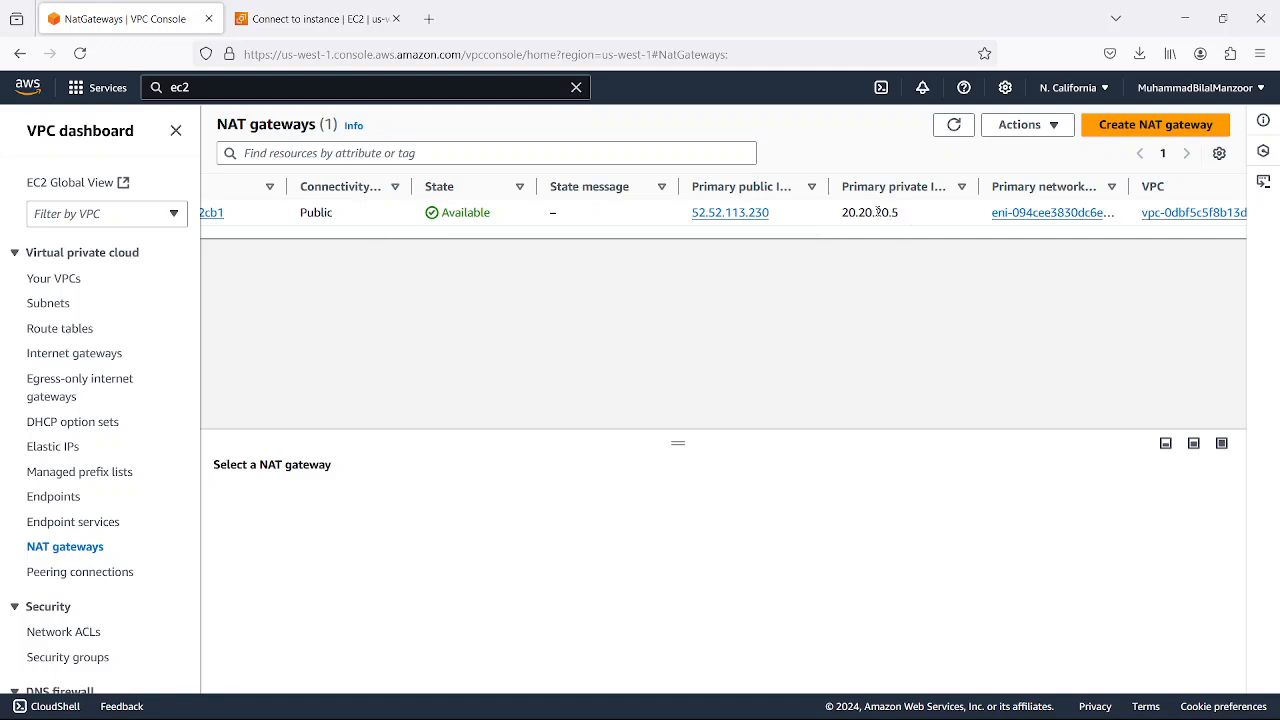
drag(900, 218, 825, 240)
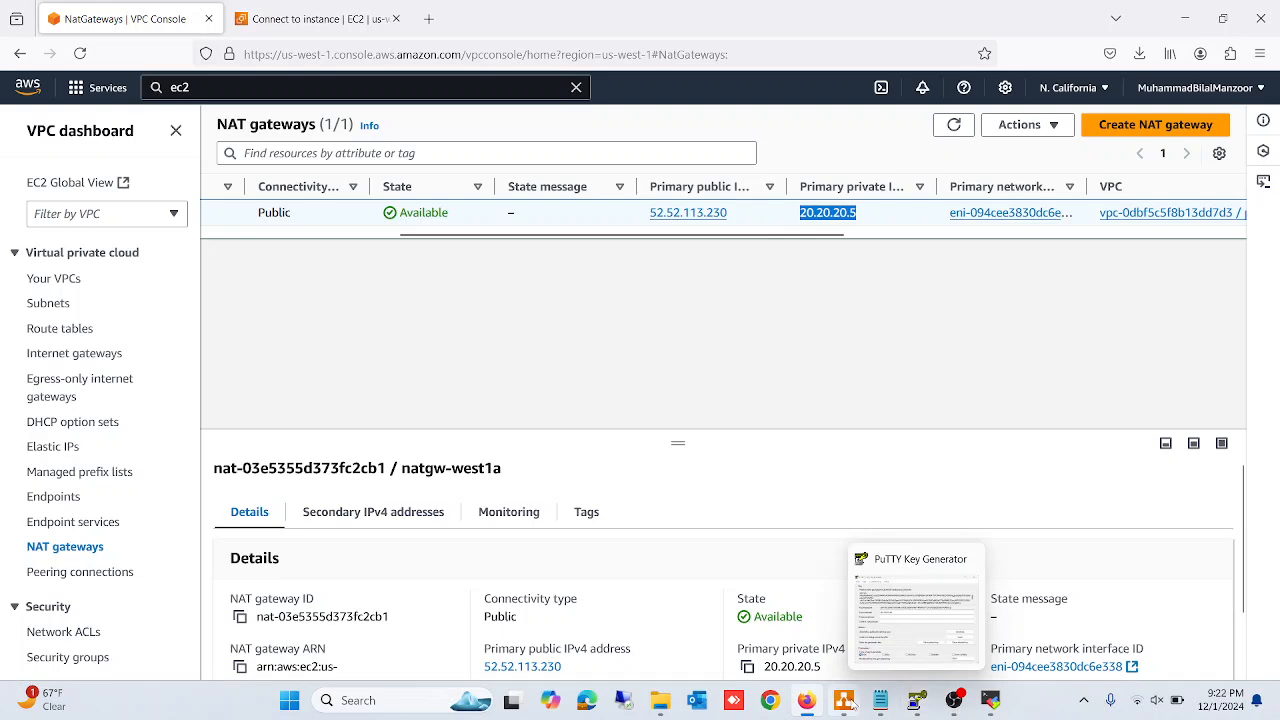
Compare the private and public network switches of Availability Zone-1 in the draw.io diagram, and return to natgw-west1a in the AWS console
click(846, 701)
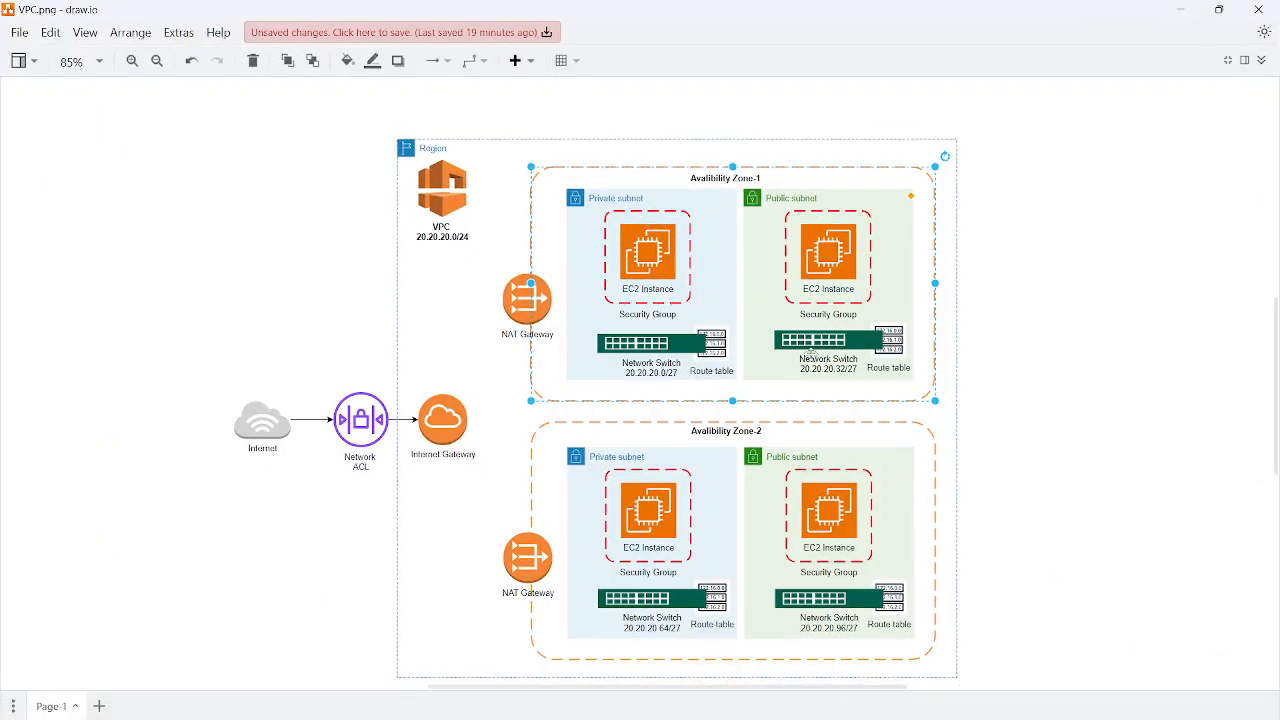
click(668, 344)
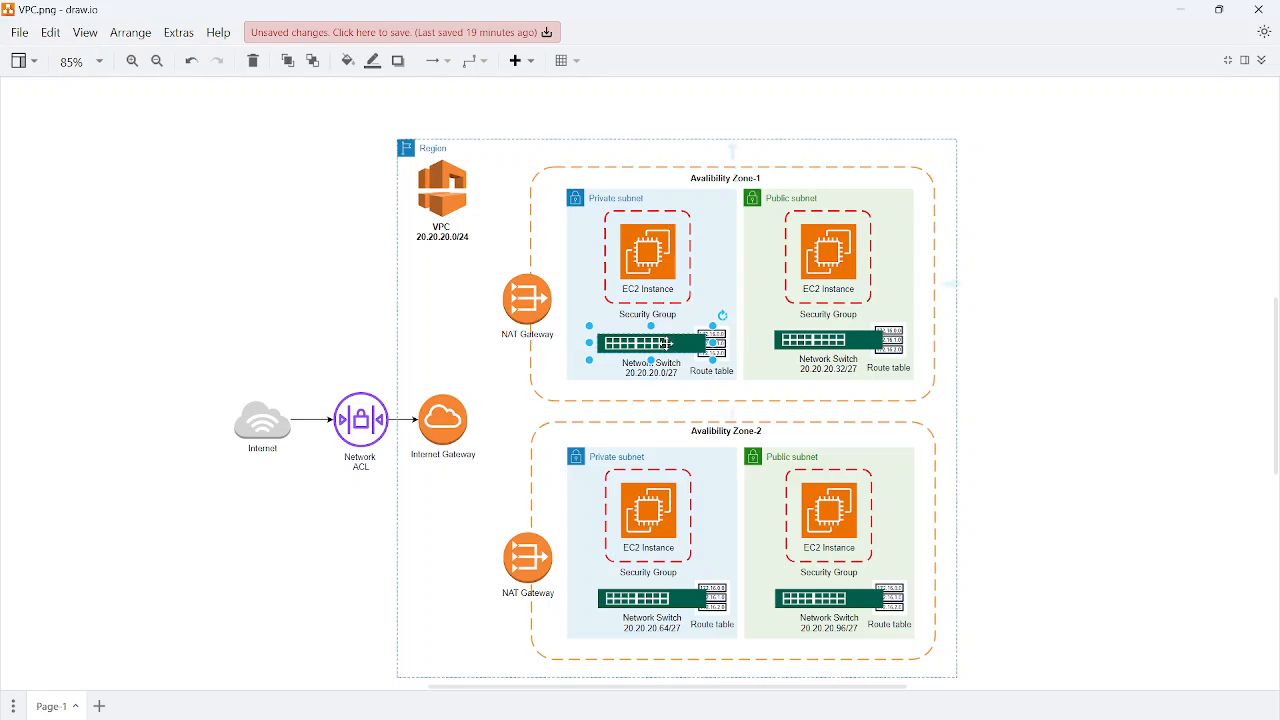
click(808, 344)
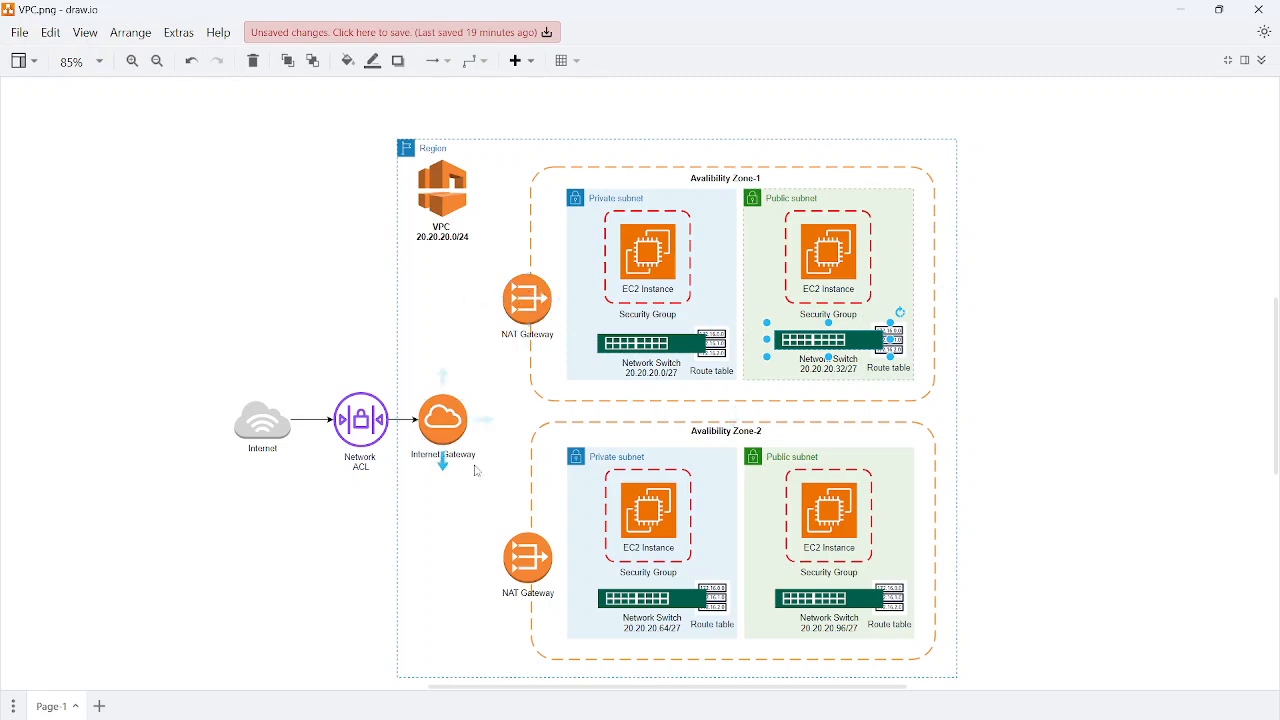
click(1177, 14)
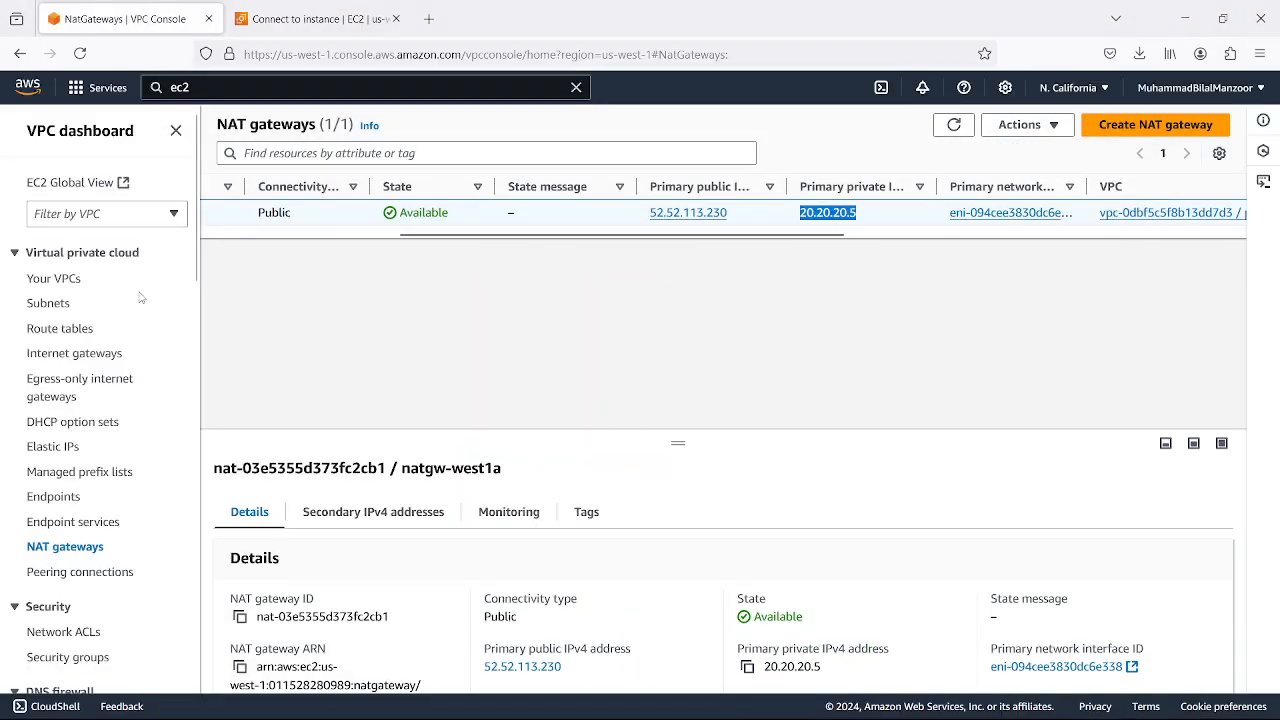
drag(642, 238, 444, 246)
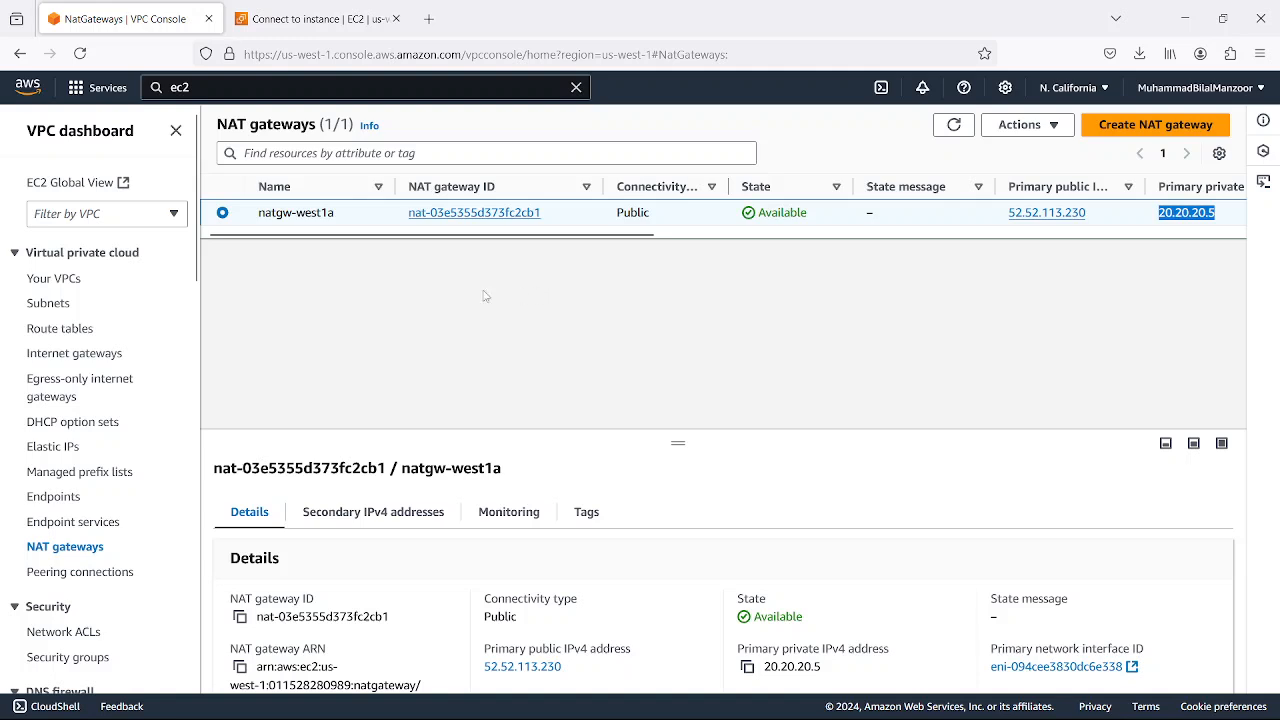
mouse_move(720, 716)
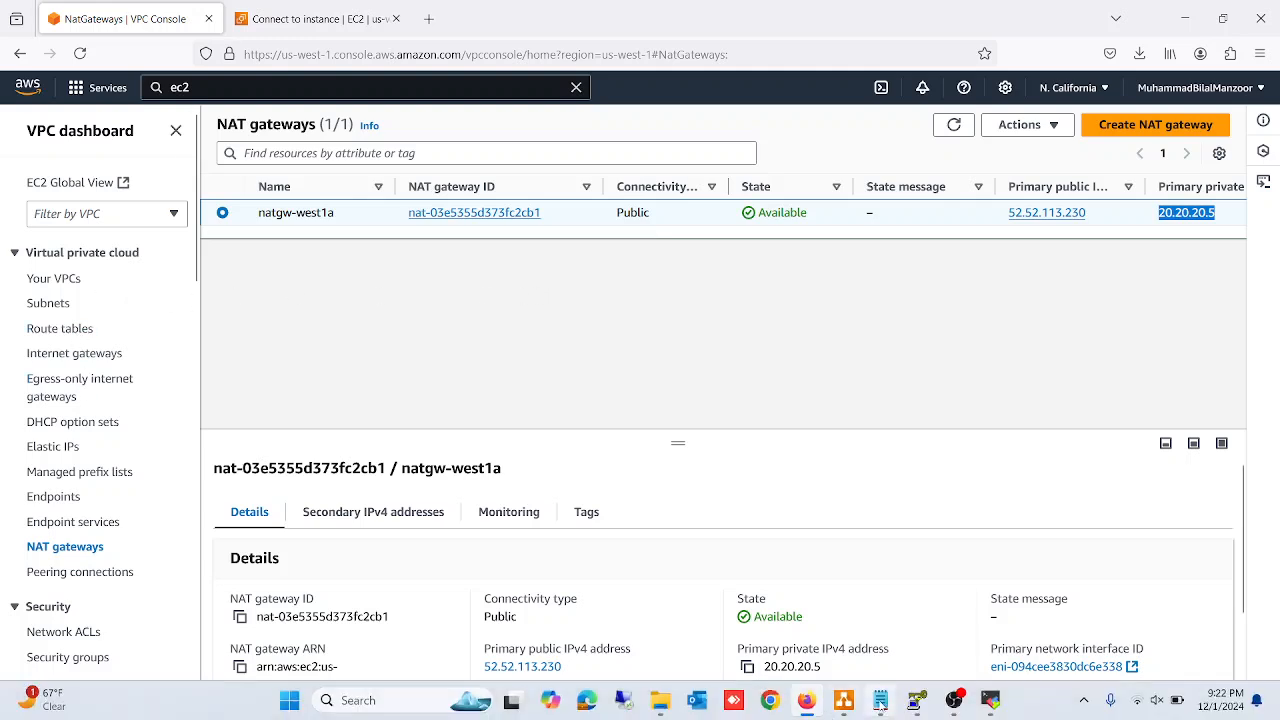
click(963, 704)
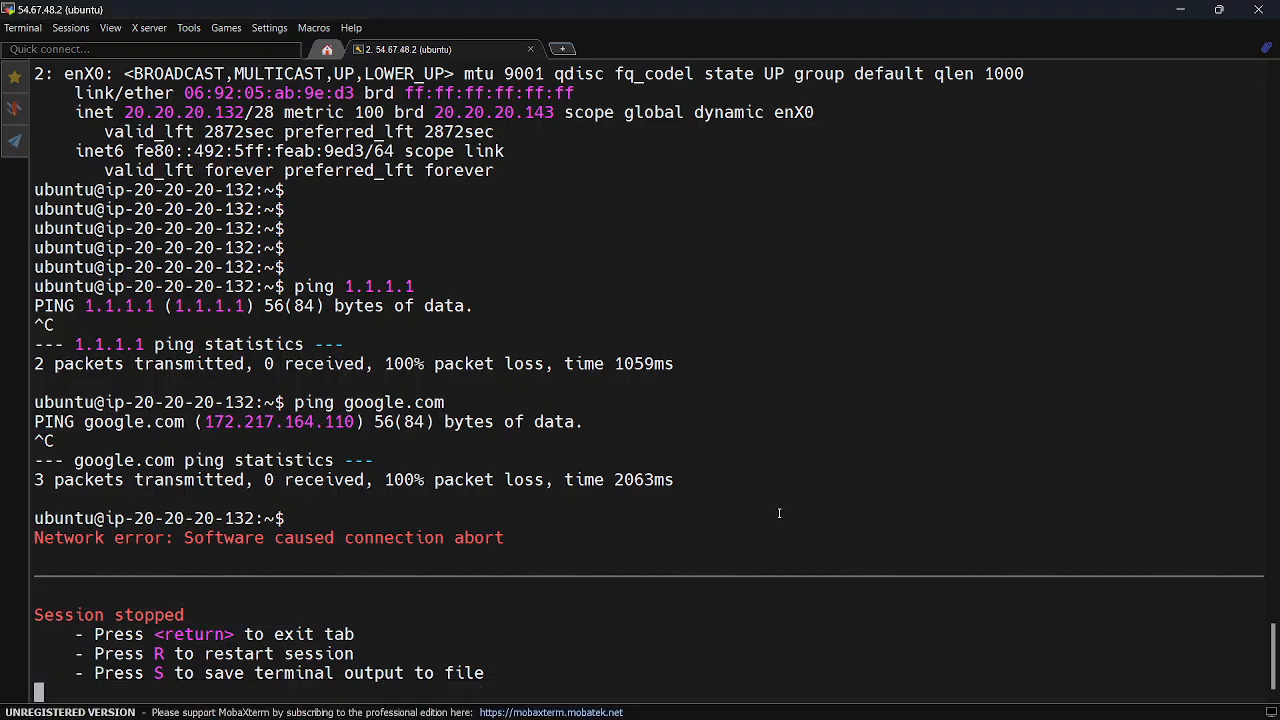
key(r)
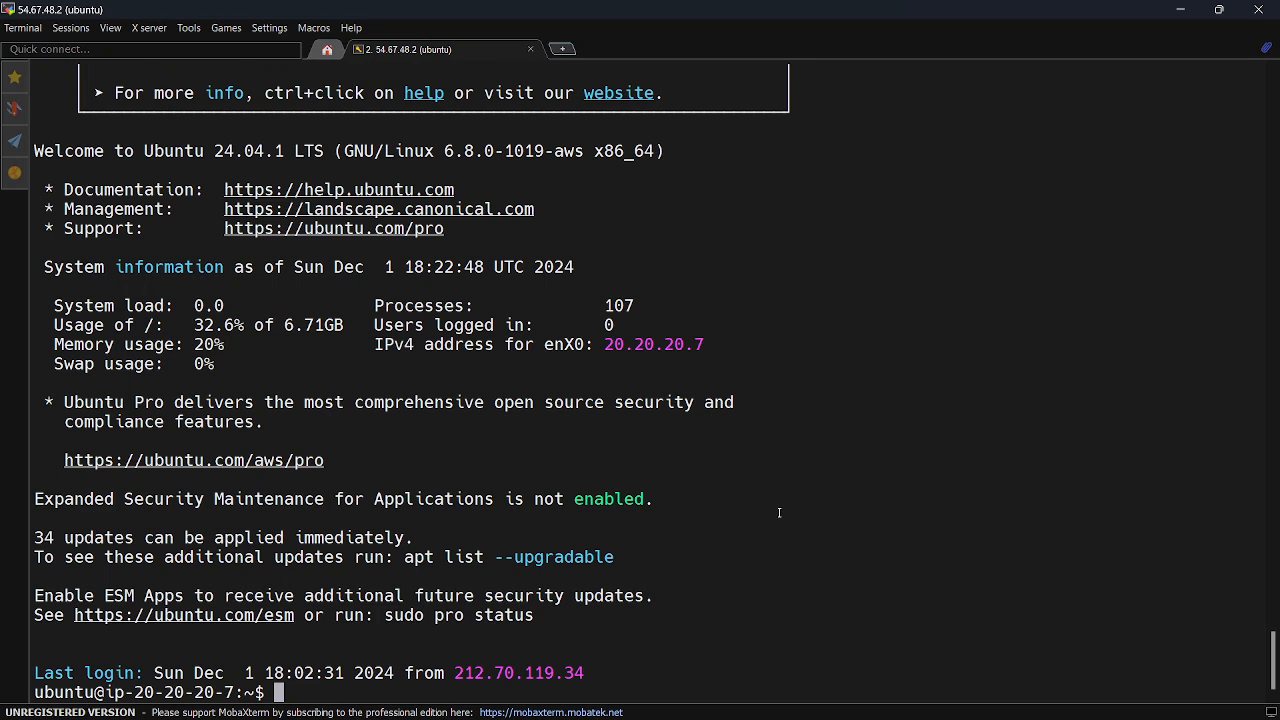
key(Up)
key(Up)
key(Down)
key(Return)
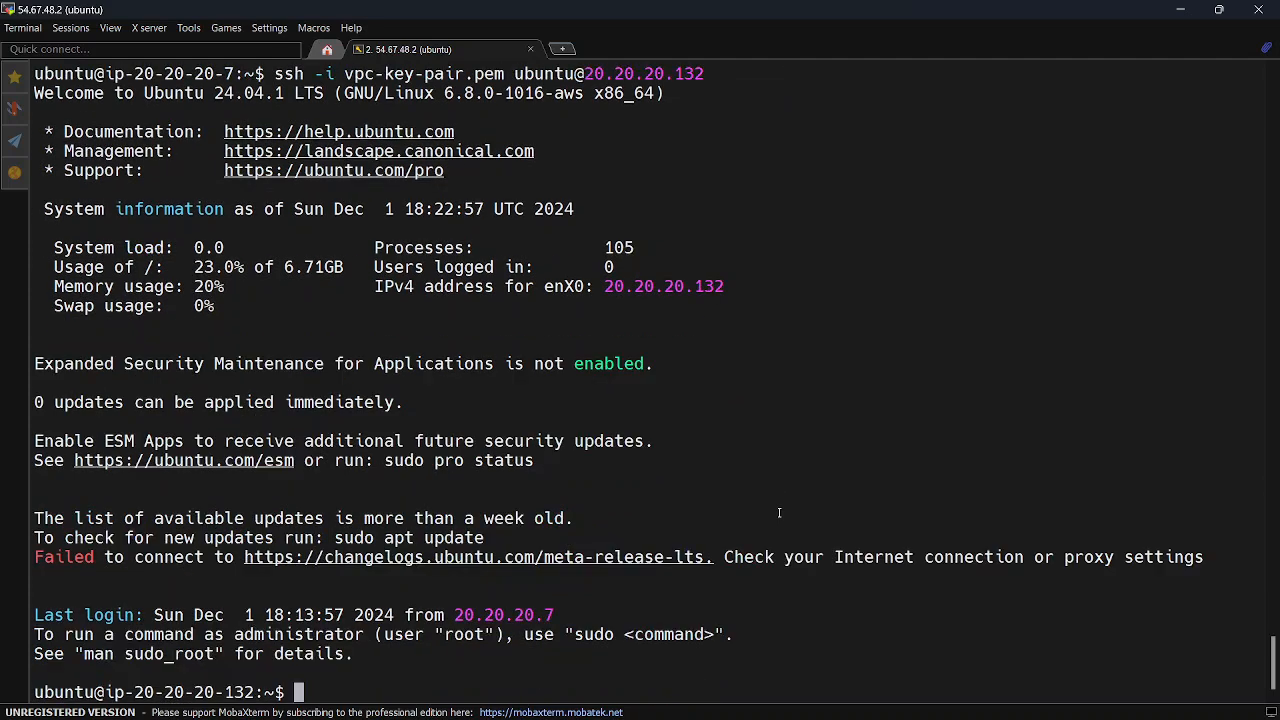
Test the private server's internet access by pinging 1.1.1.1, and stop the ping
key(Up)
key(Up)
key(Down)
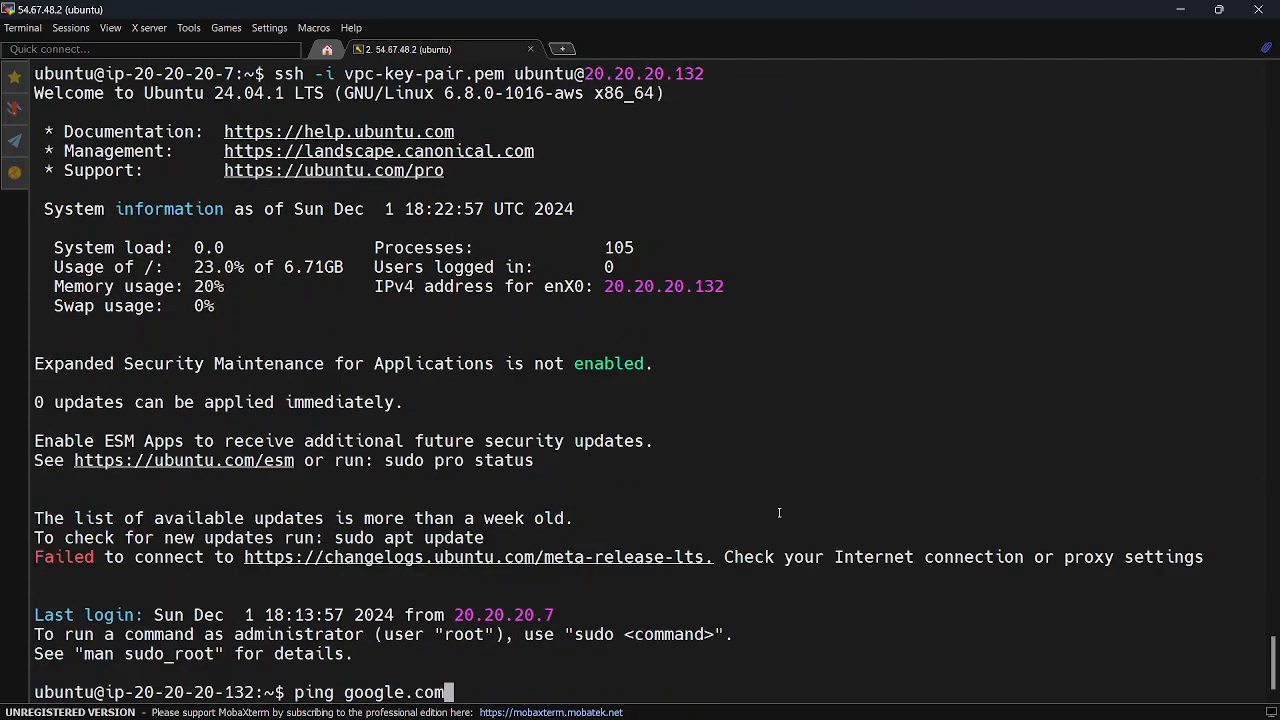
key(Up)
key(Return)
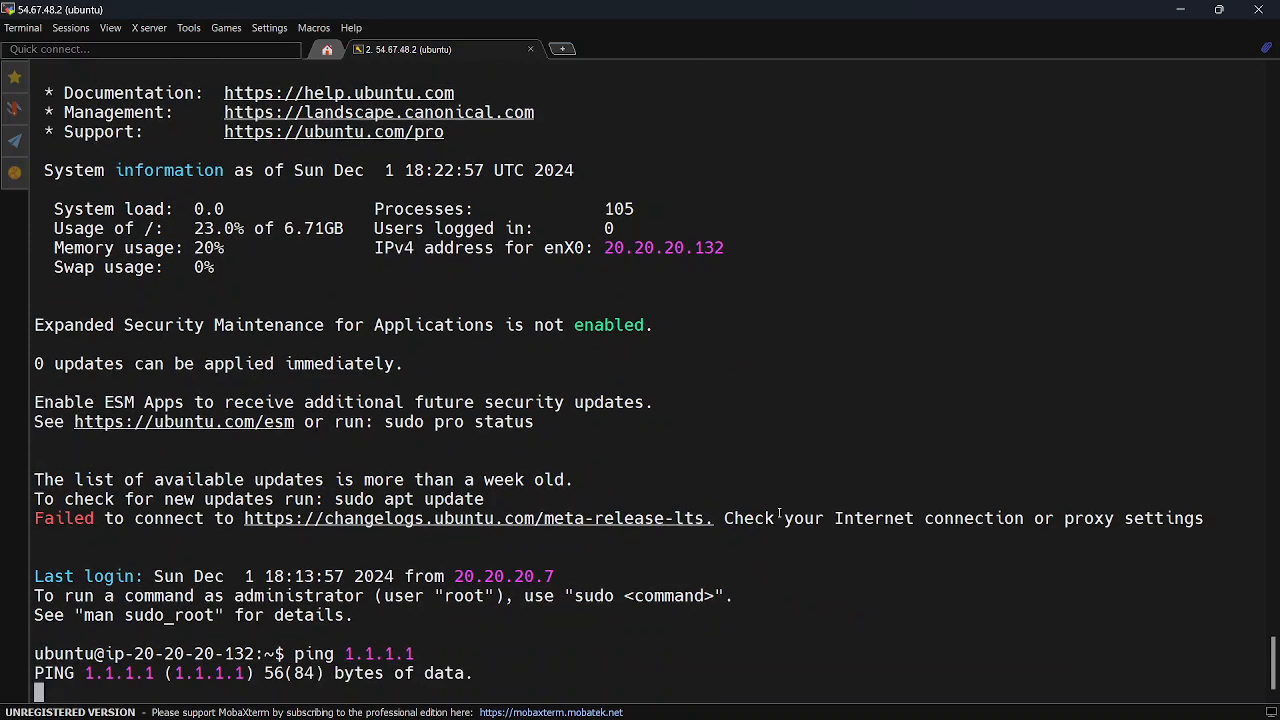
key(ctrl+c)
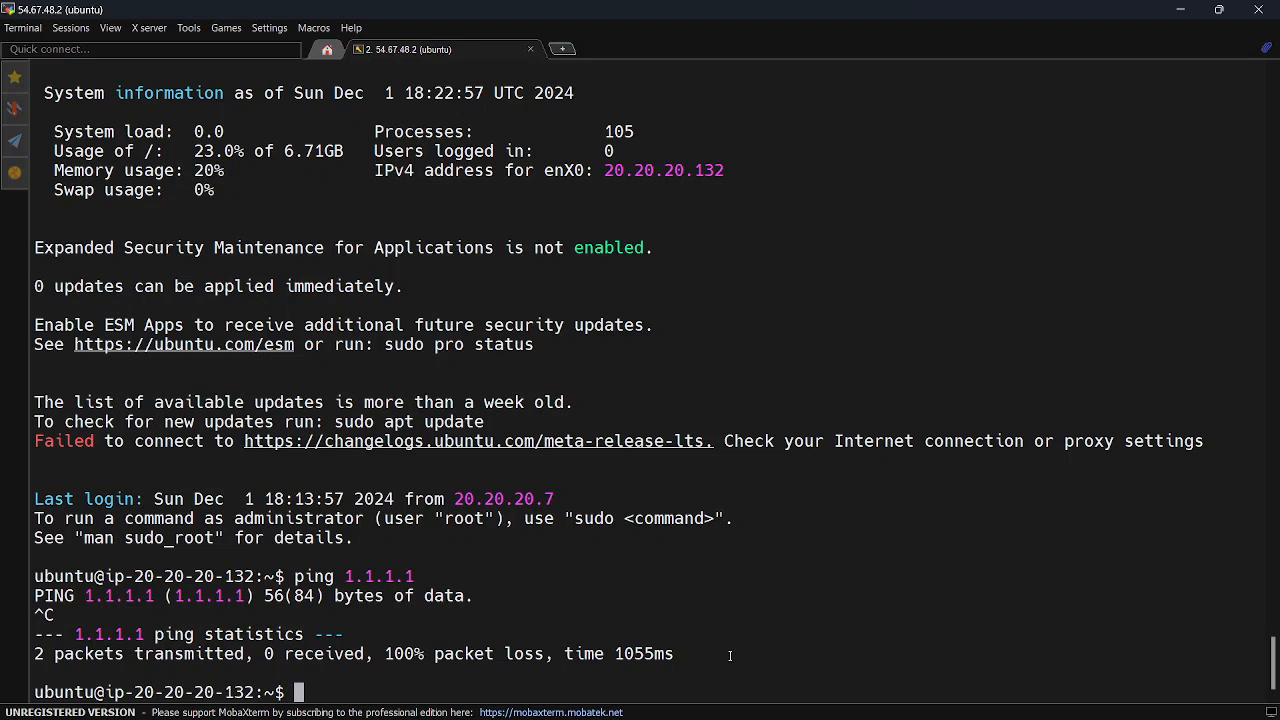
Return to the AWS console, list the VPC route tables, and examine the routes of project-1-rtb-public
click(1180, 12)
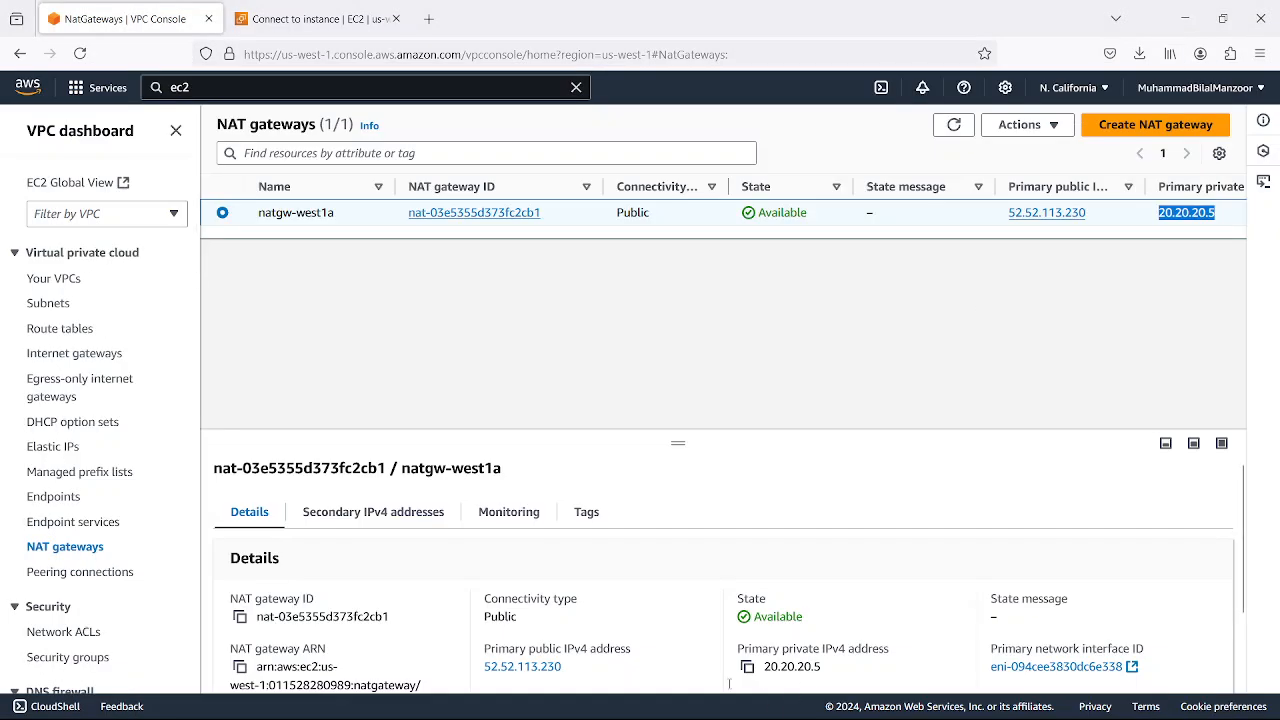
click(68, 336)
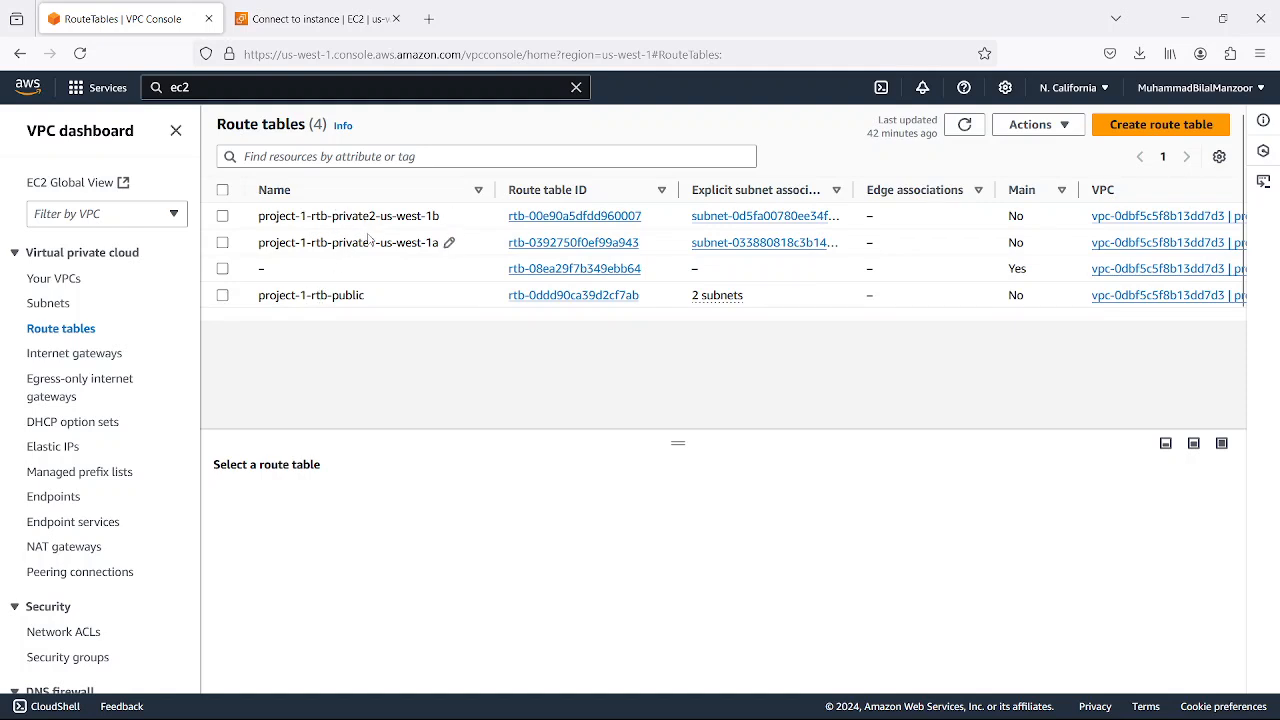
click(222, 296)
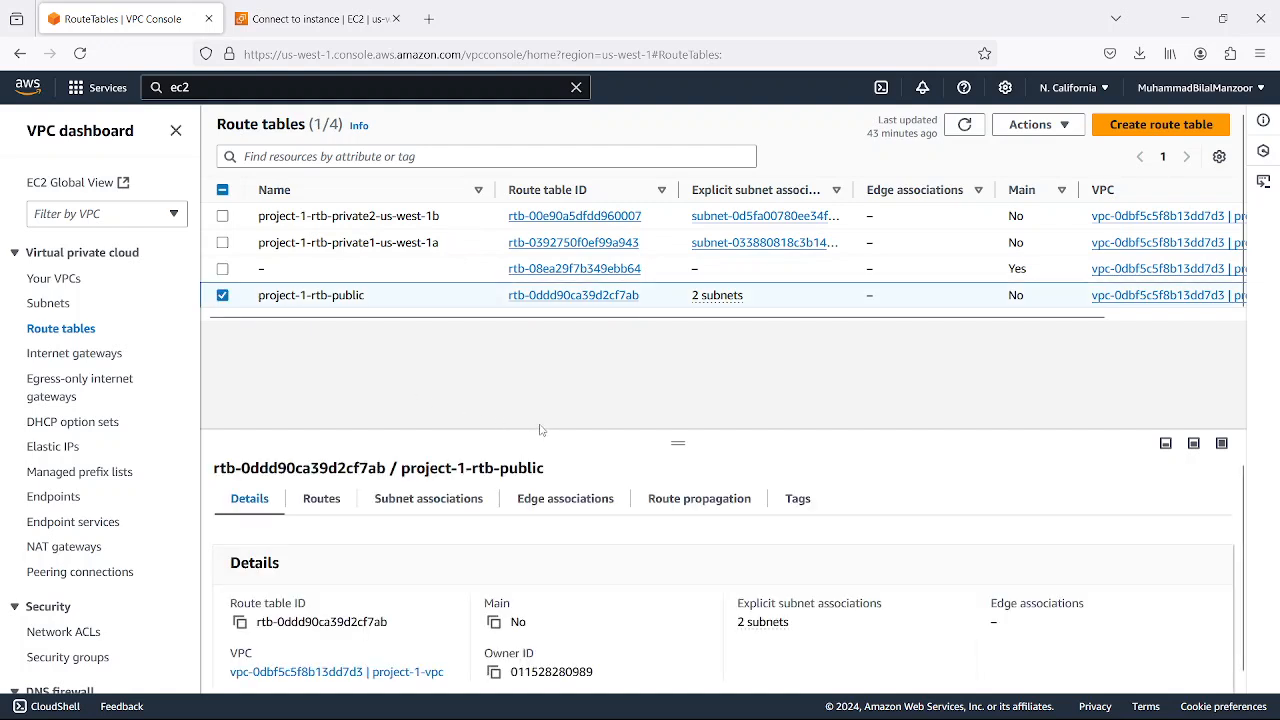
scroll(397, 560, down, 1)
click(321, 490)
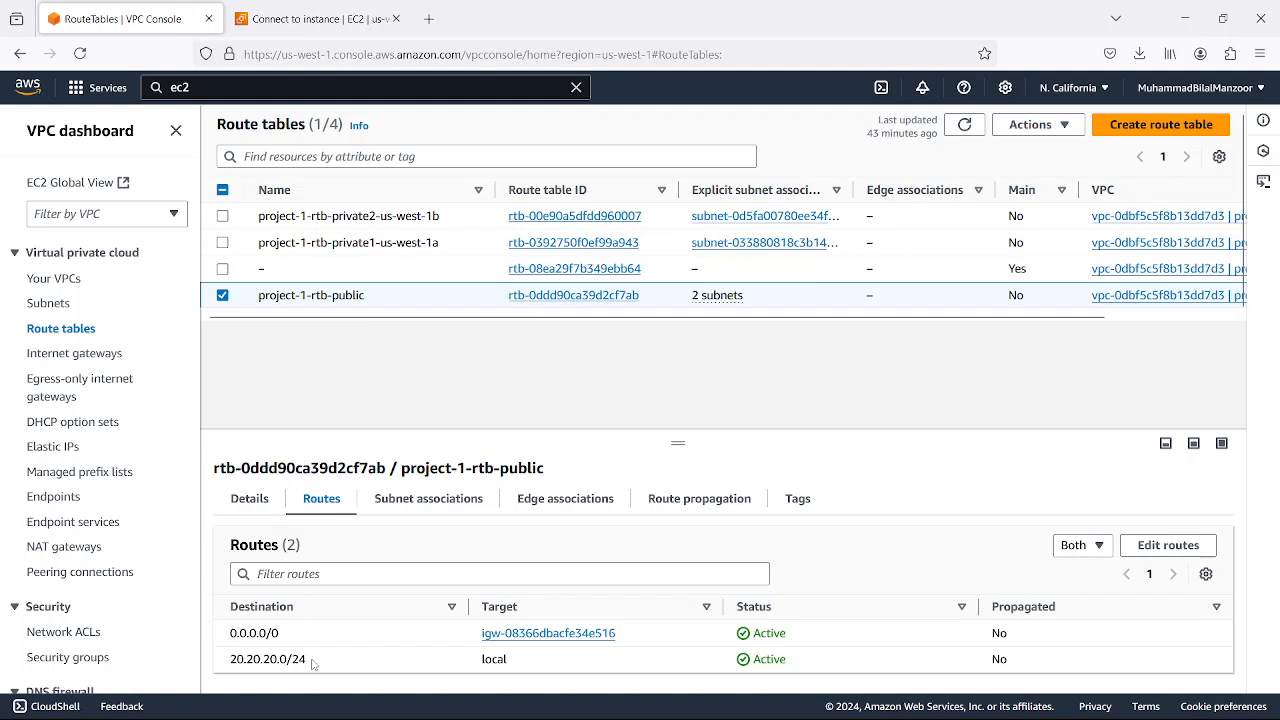
drag(311, 663, 231, 663)
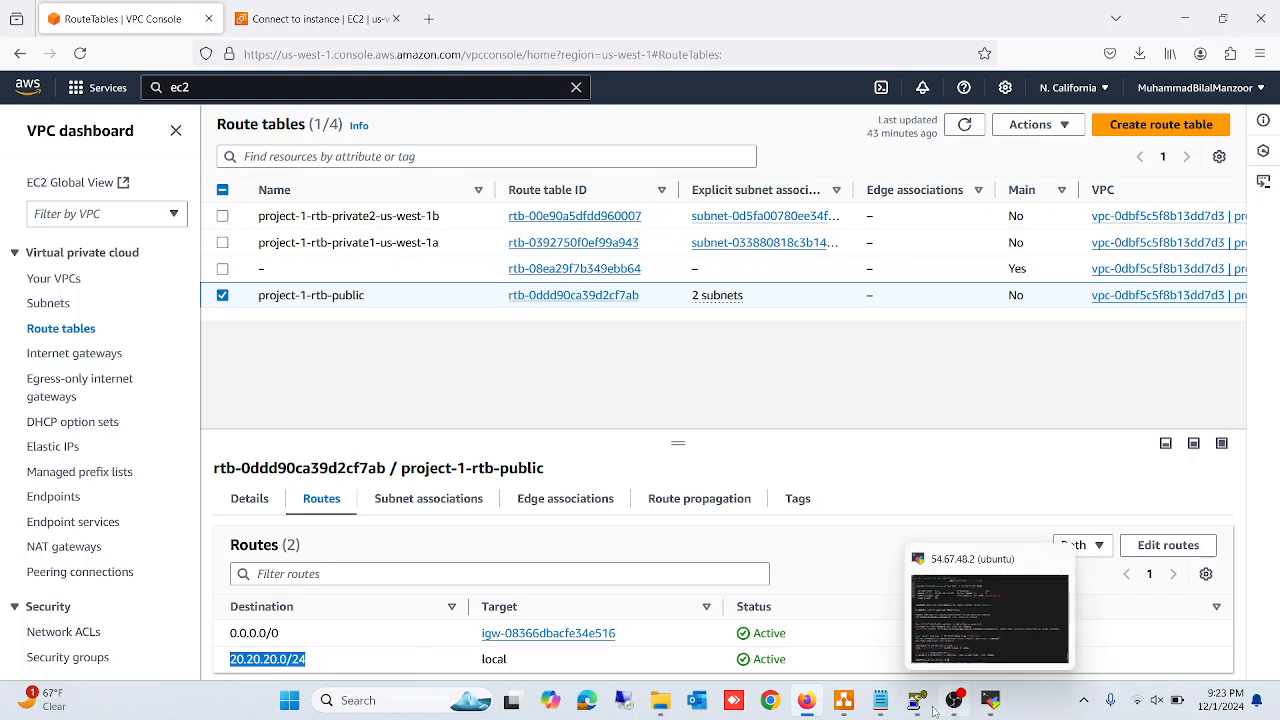
Point out the route tables of both availability zones' subnets in the draw.io diagram, and return to the AWS console
click(845, 701)
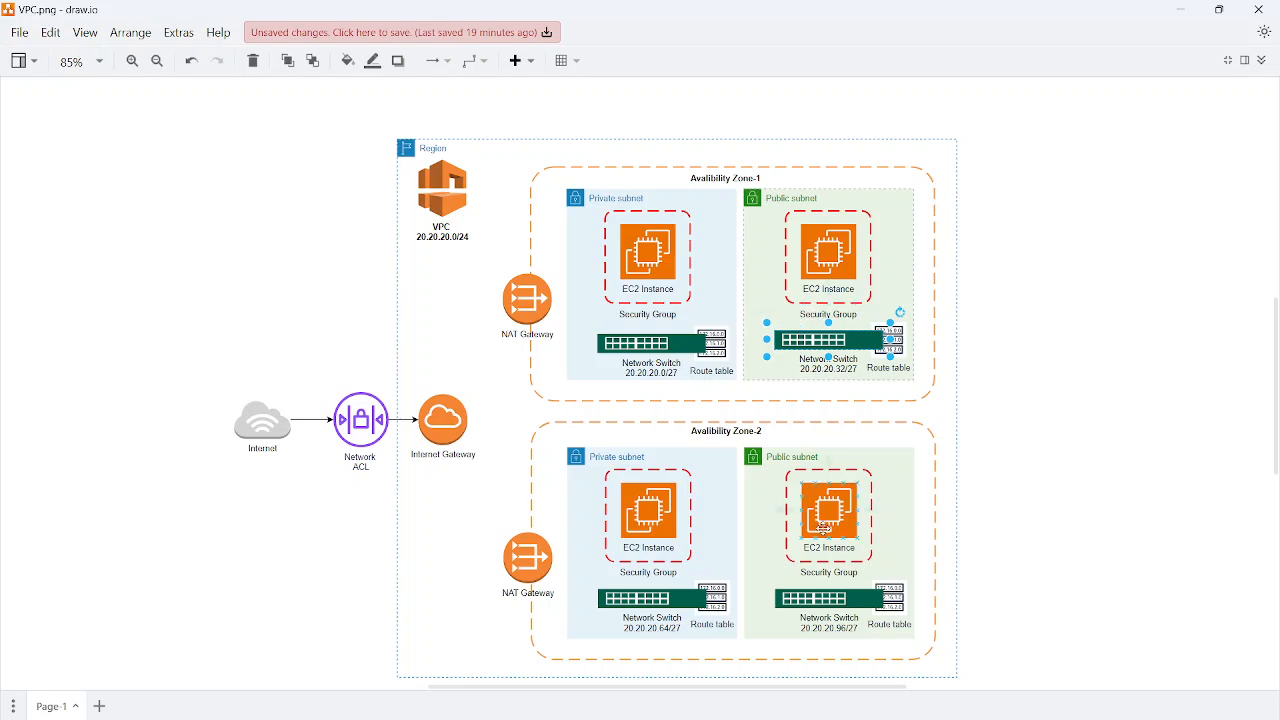
click(714, 347)
click(896, 344)
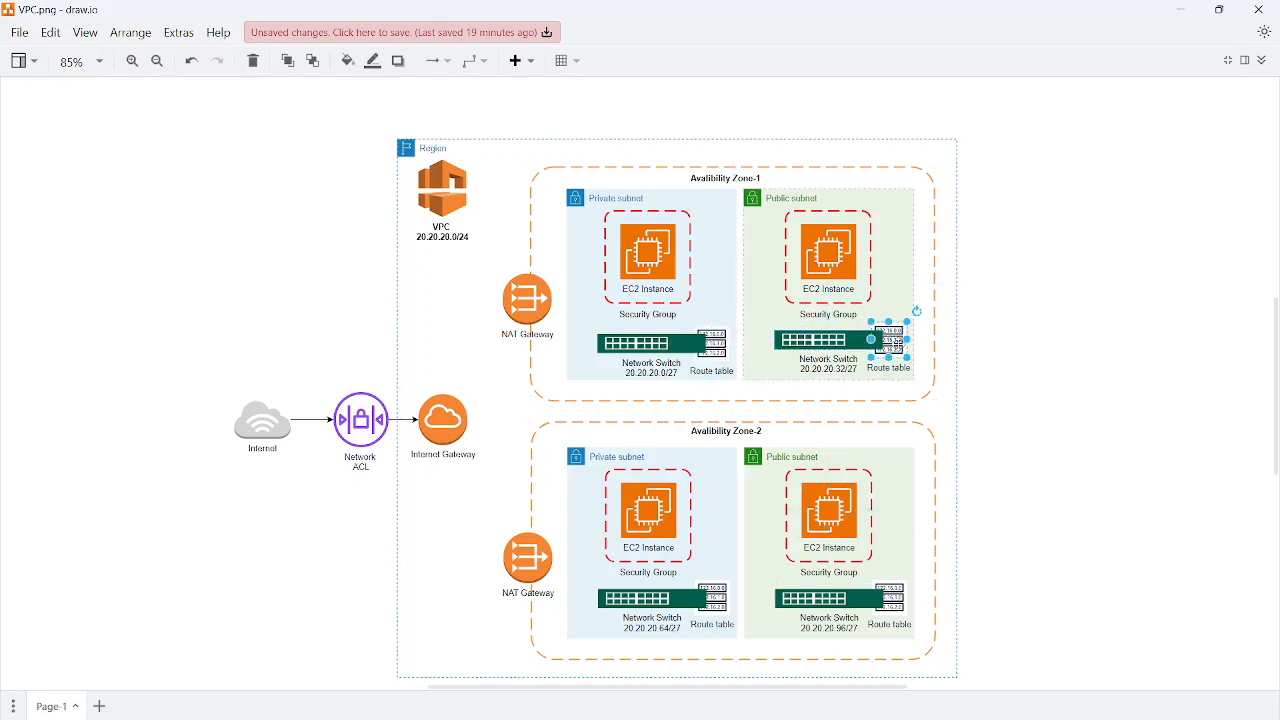
click(890, 592)
click(714, 598)
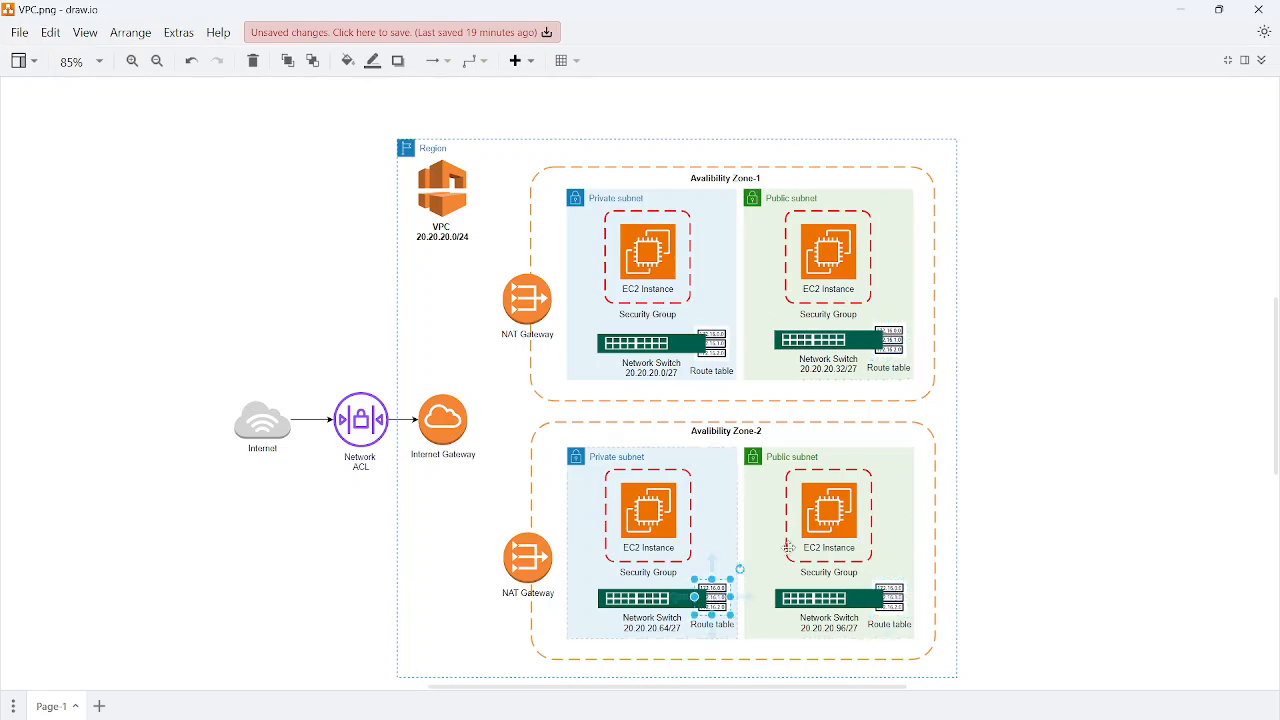
click(1181, 9)
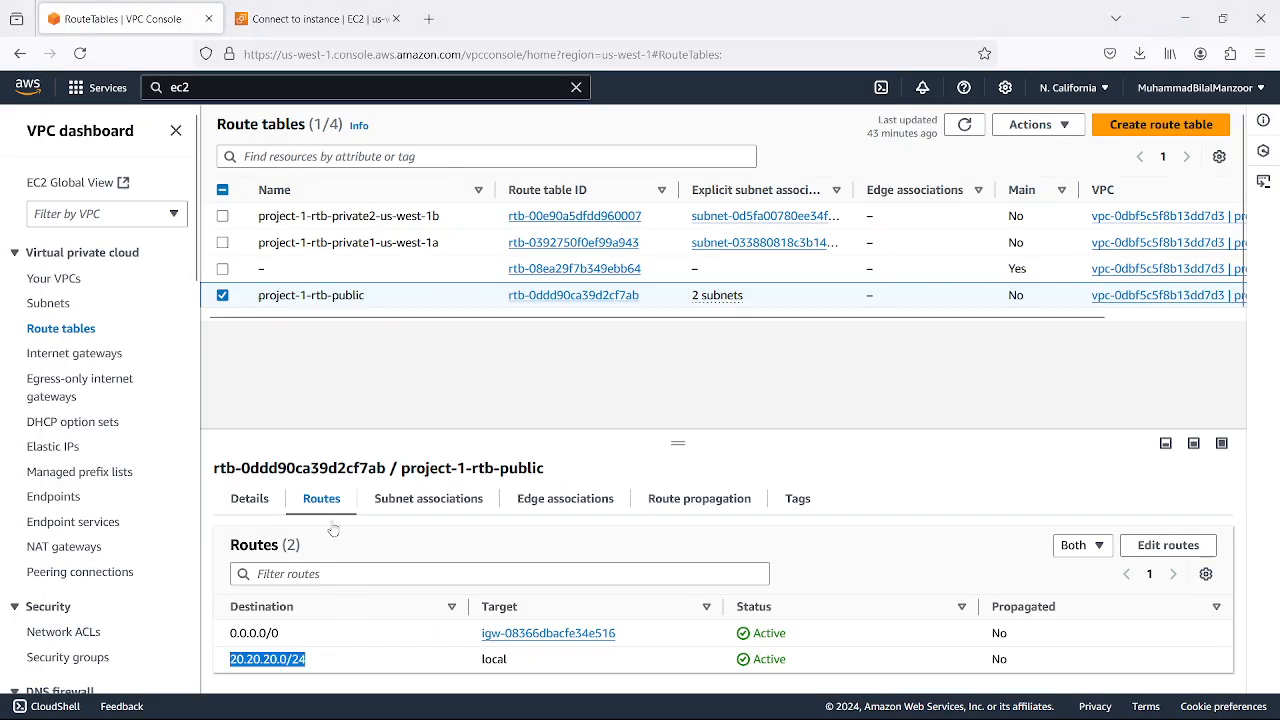
Examine the routes of project-1-rtb-private1-us-west-1a and of project-1-rtb-private2-us-west-1b, leaving no route table selected
click(222, 295)
click(223, 243)
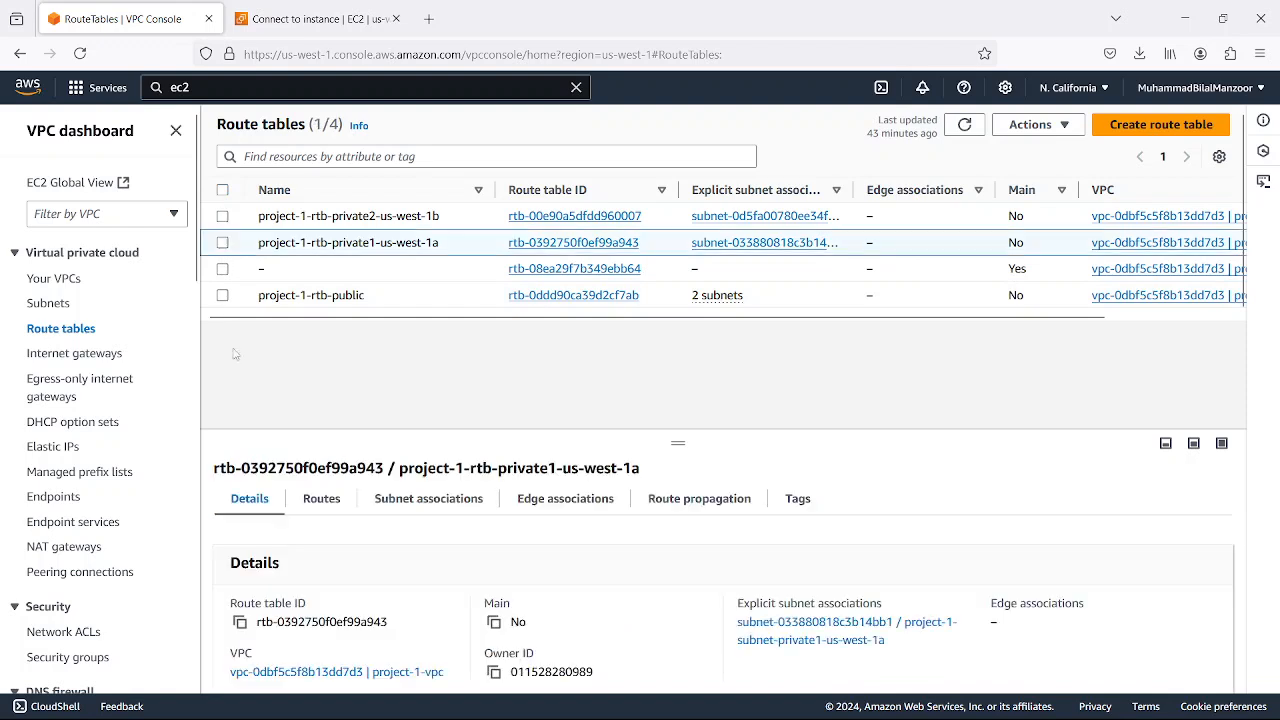
click(322, 500)
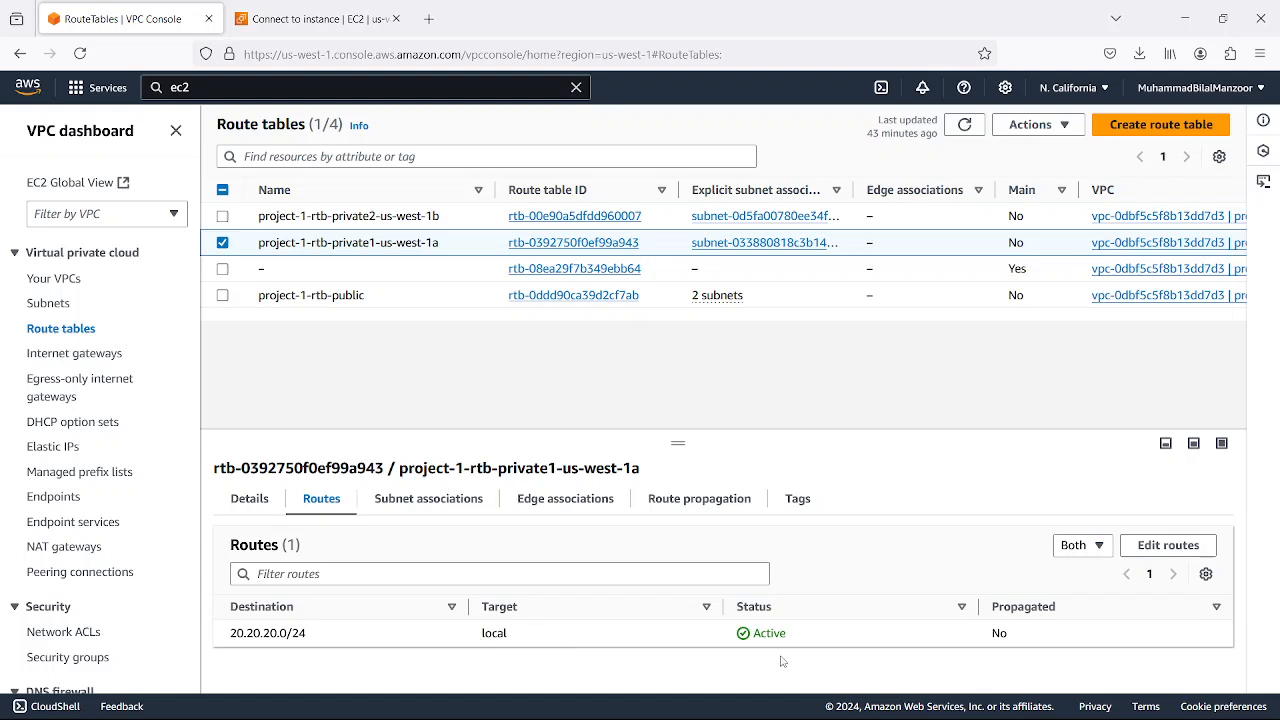
click(236, 242)
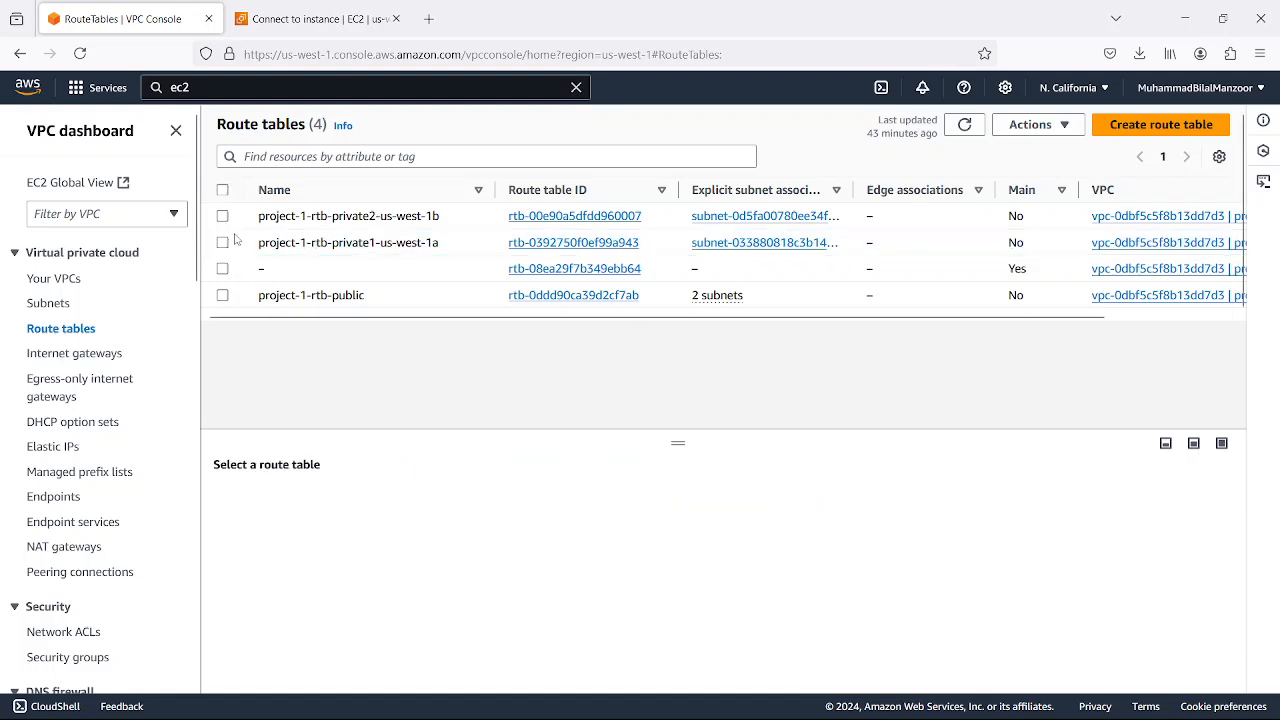
click(223, 216)
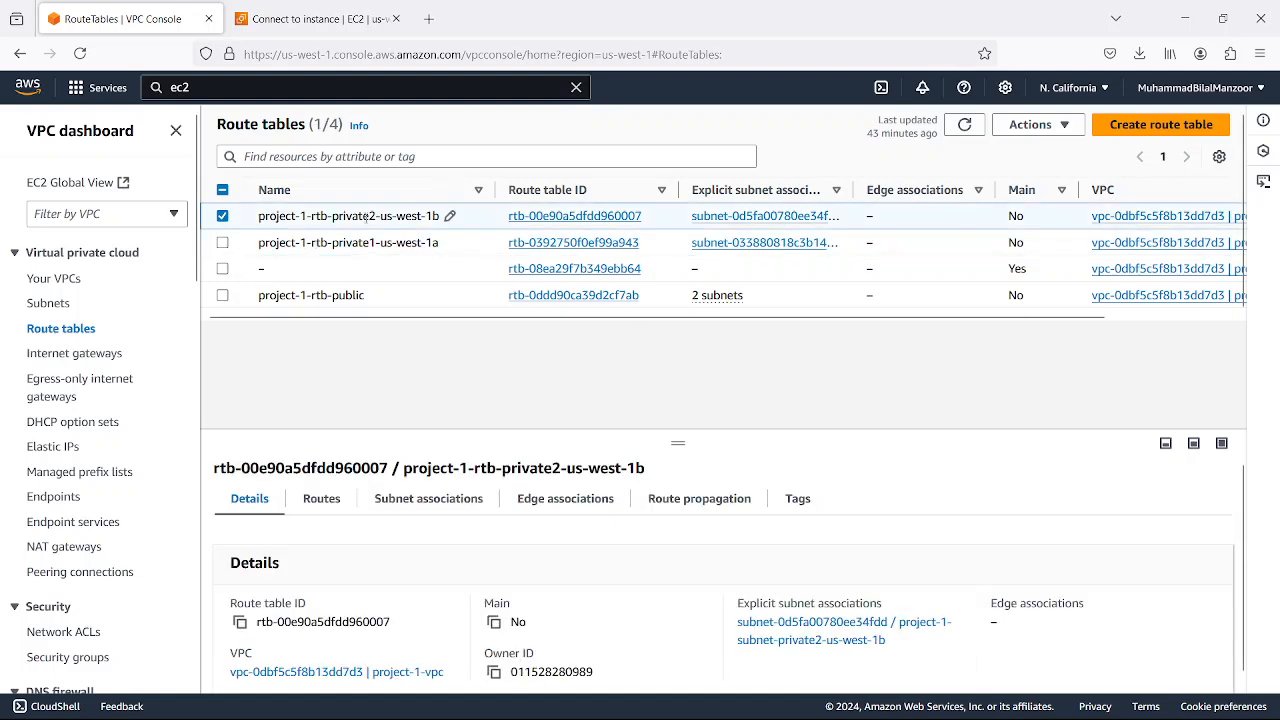
click(322, 498)
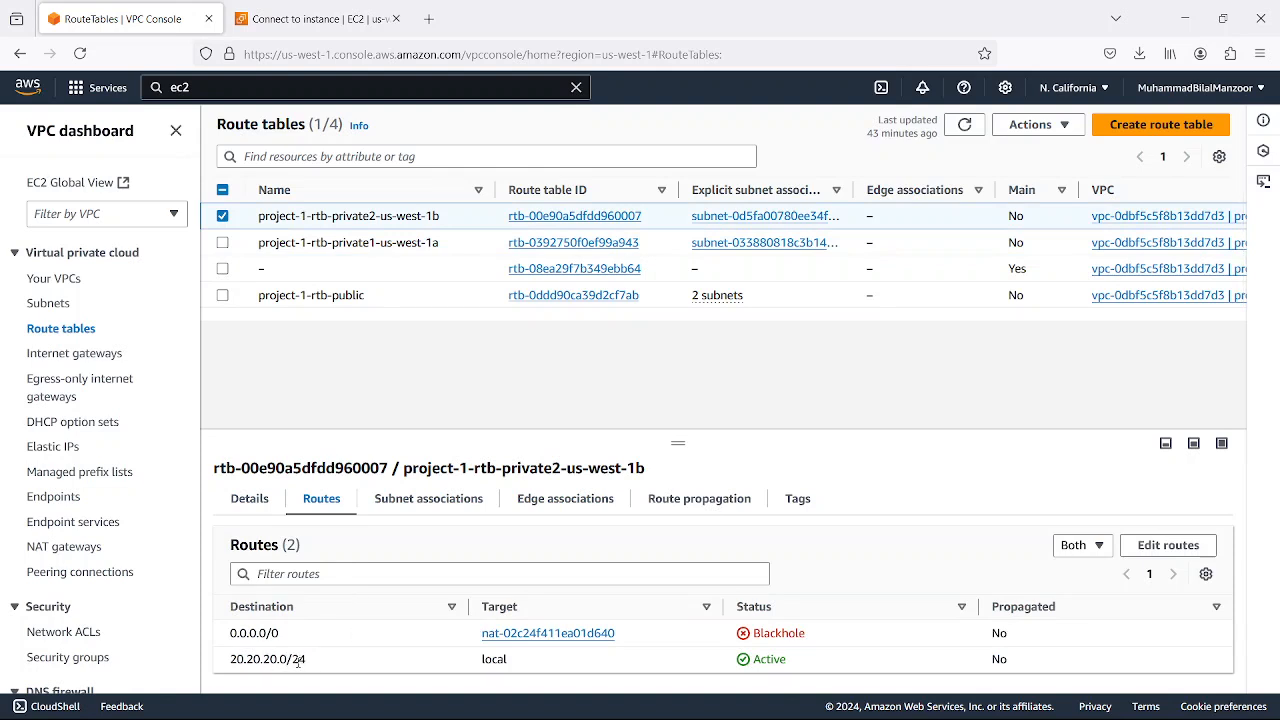
click(222, 216)
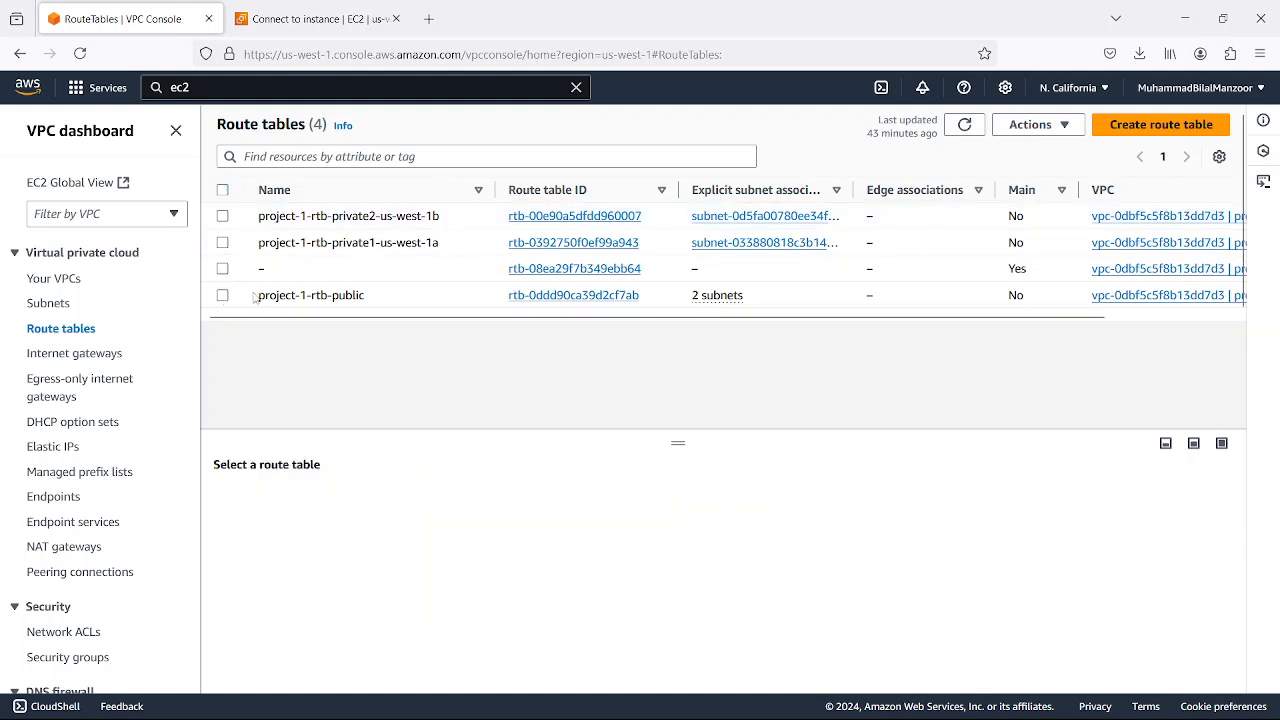
Review the routes of project-1-rtb-public again, and deselect that route table
click(222, 296)
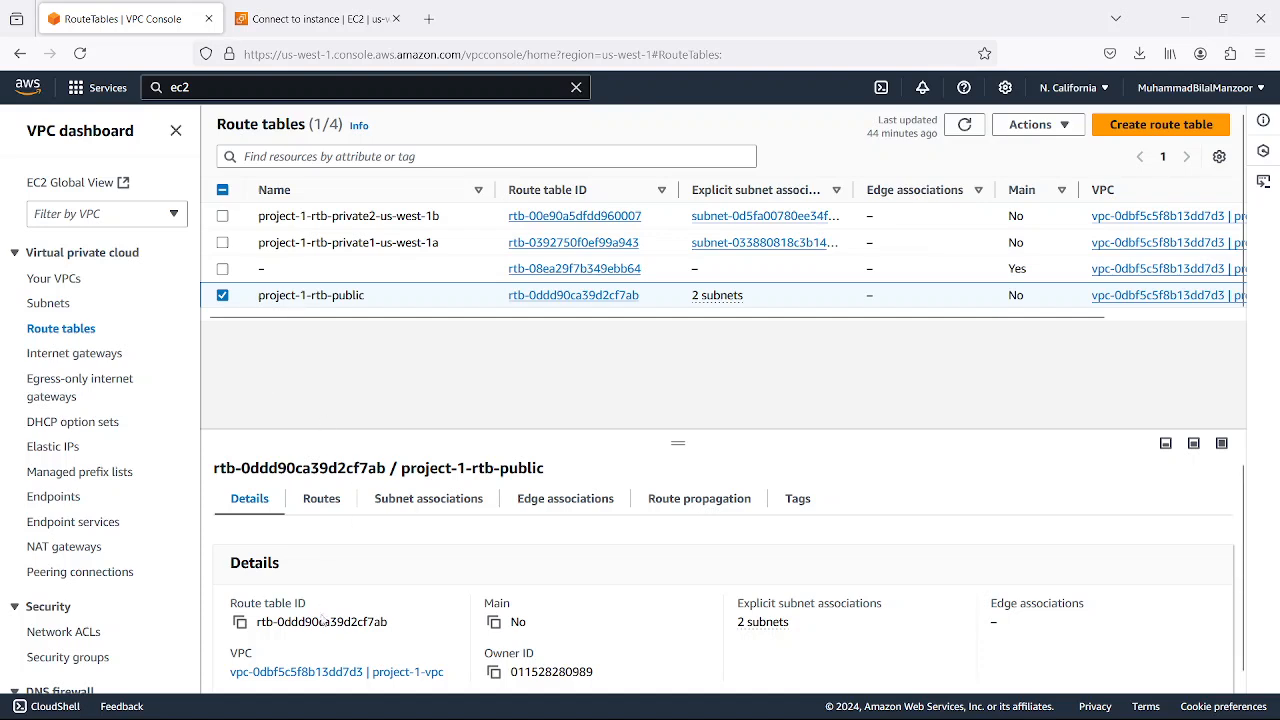
click(318, 503)
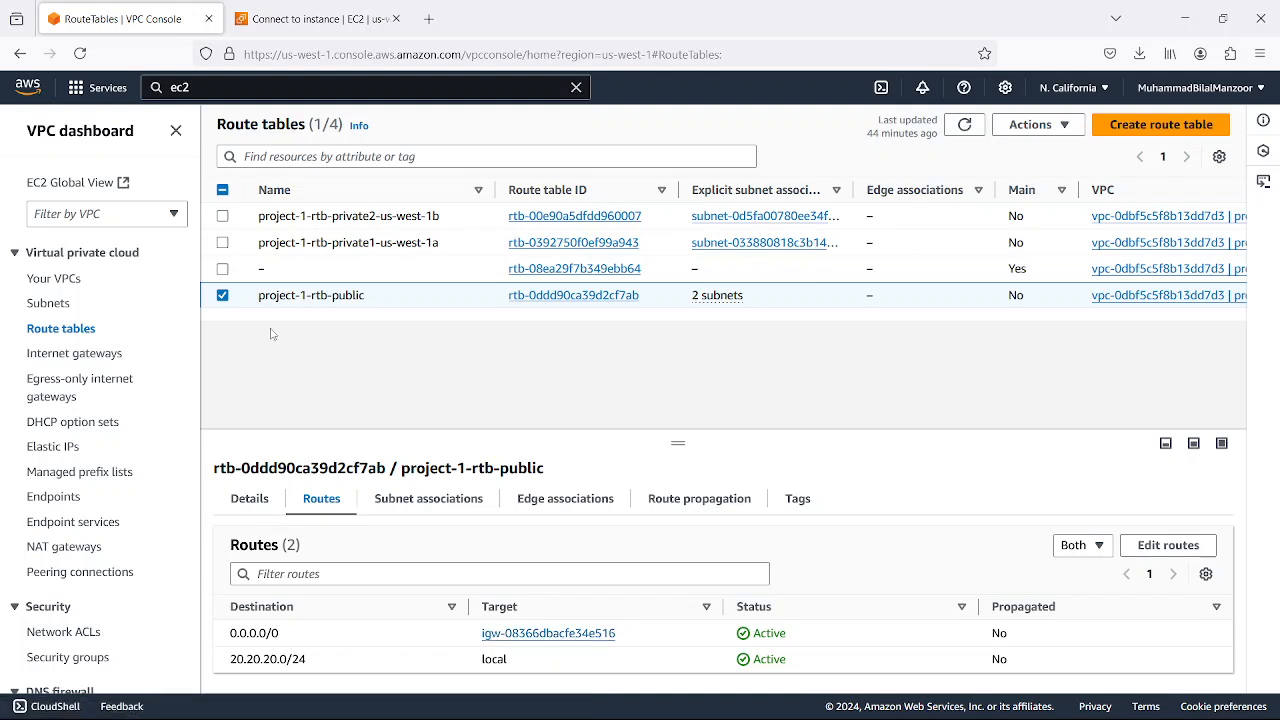
click(223, 295)
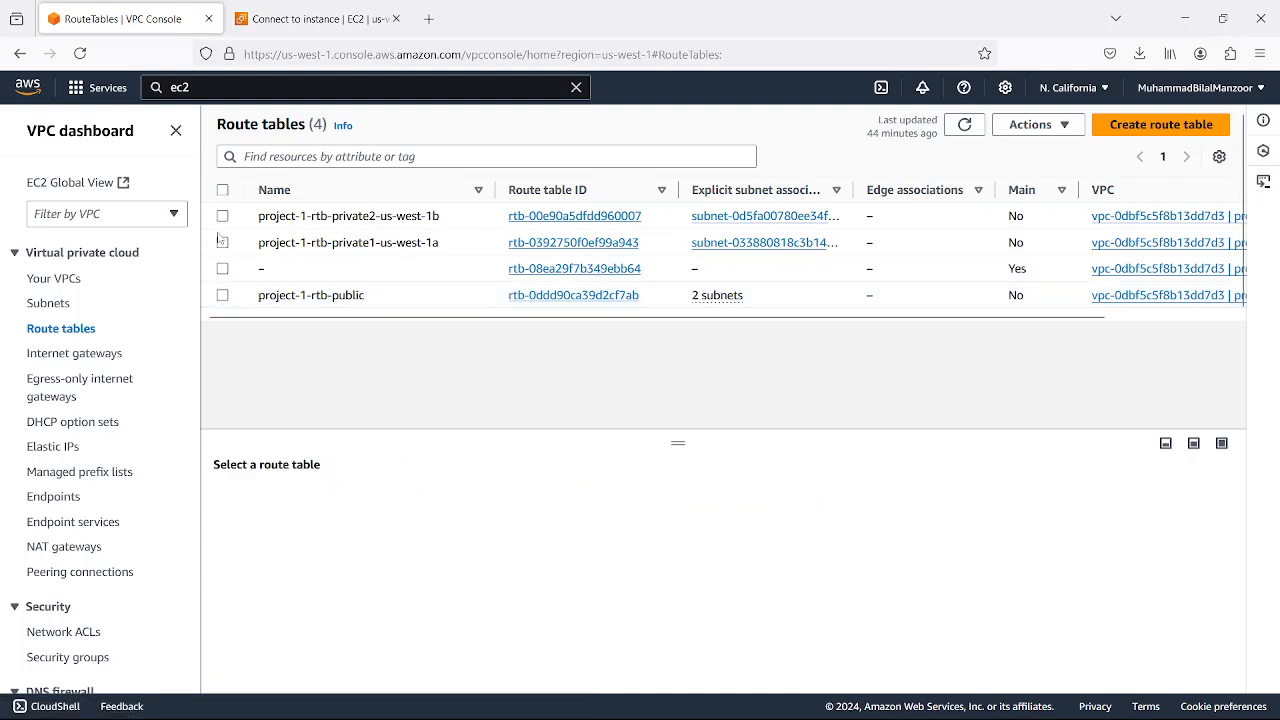
Select project-1-rtb-private1-us-west-1a and examine its routes and explicit subnet associations
click(223, 243)
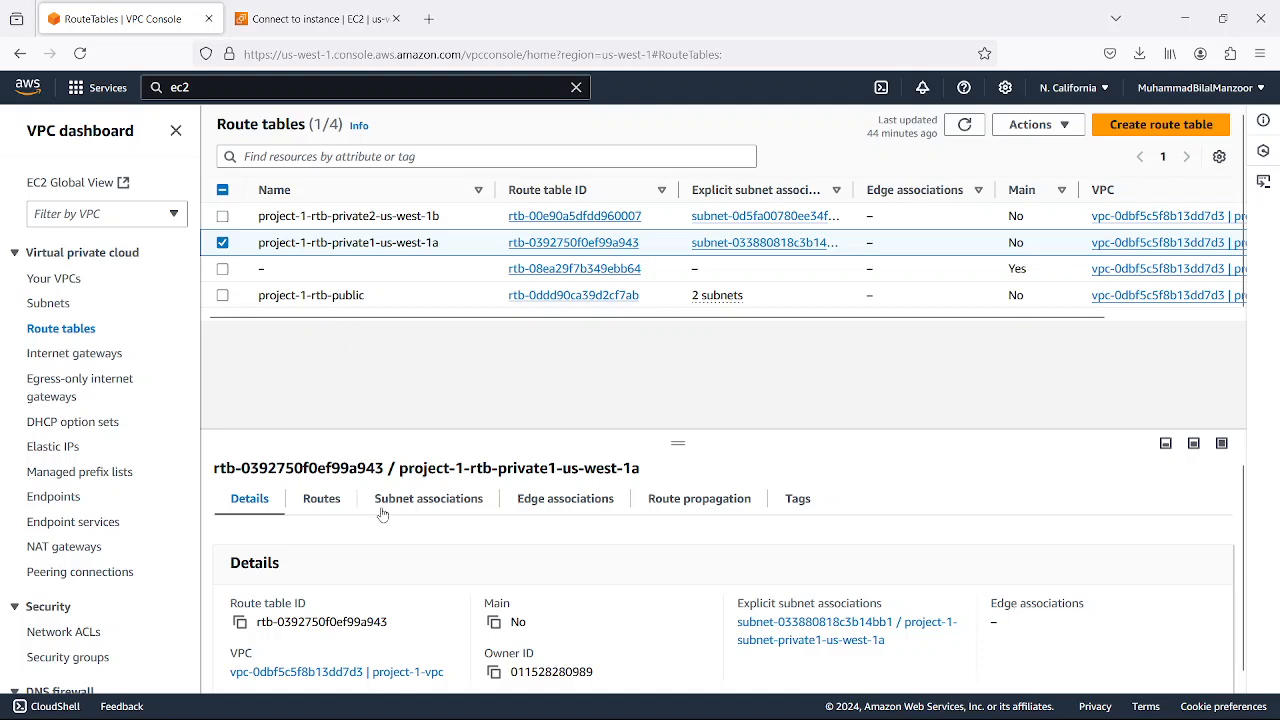
click(320, 499)
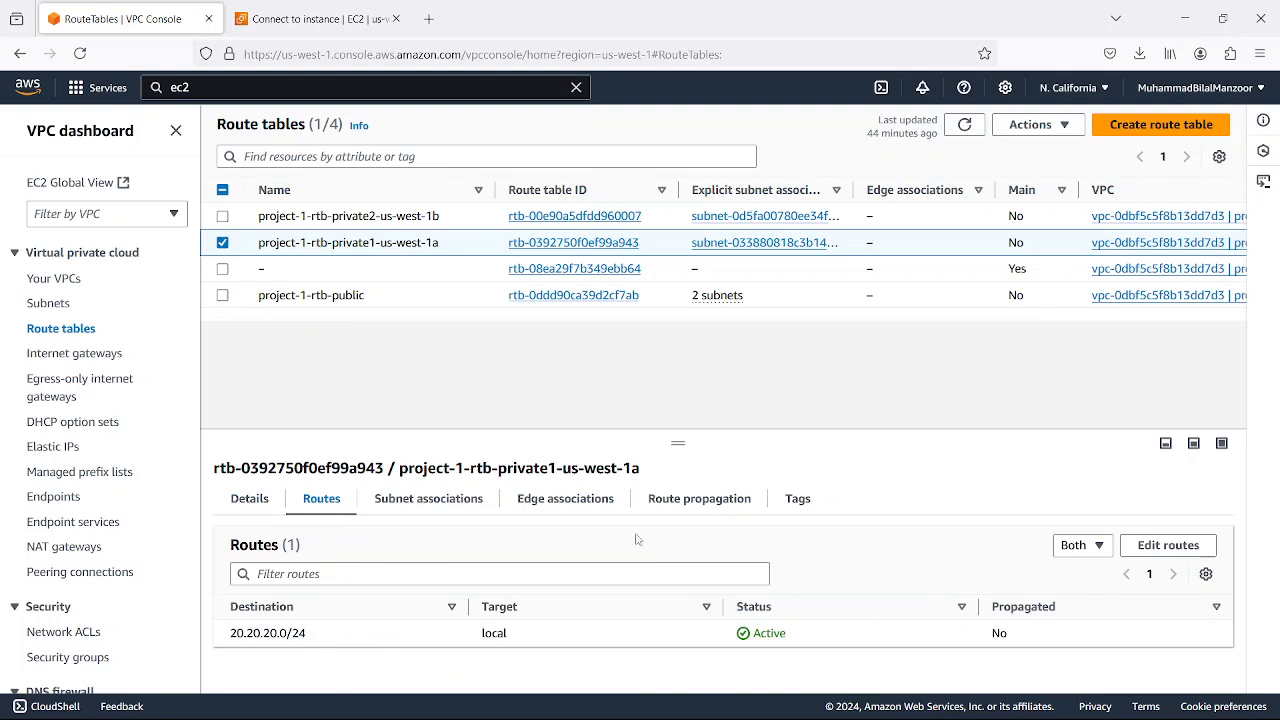
click(465, 508)
scroll(437, 600, down, 3)
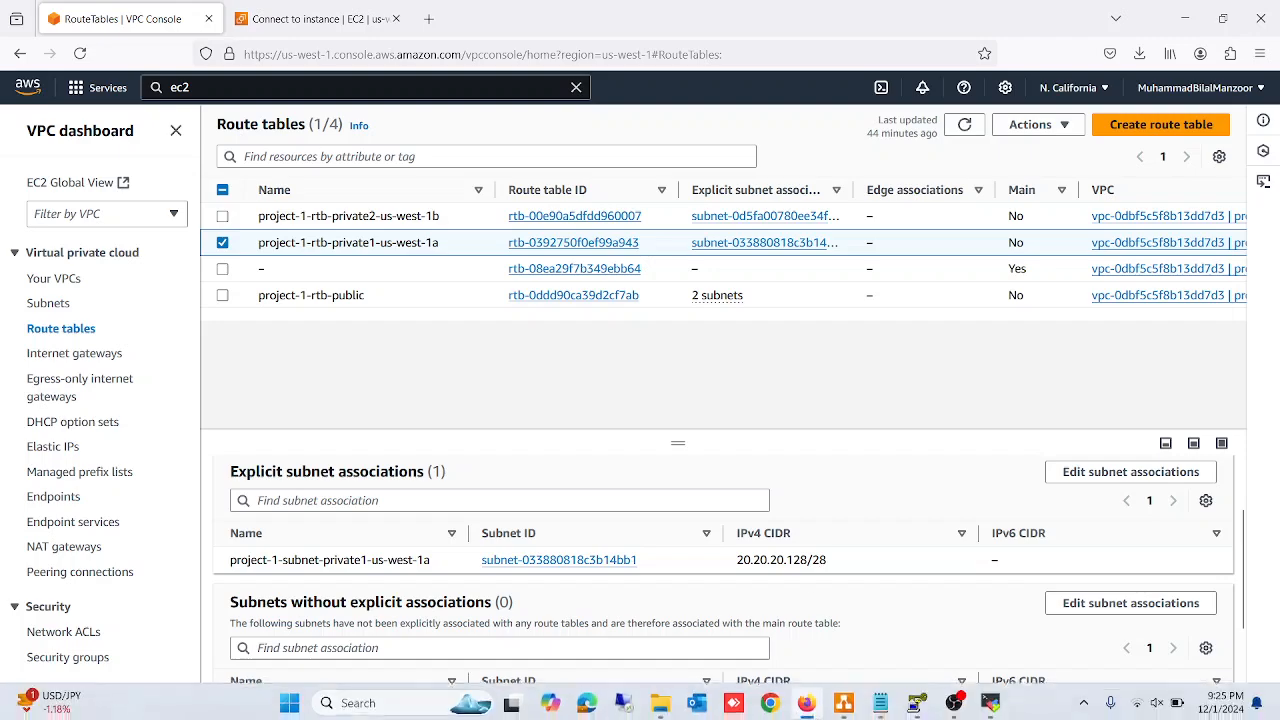
Switch to MobaXterm, run ip a on the private server, and highlight the enX0 interface's IPv4 address
click(887, 659)
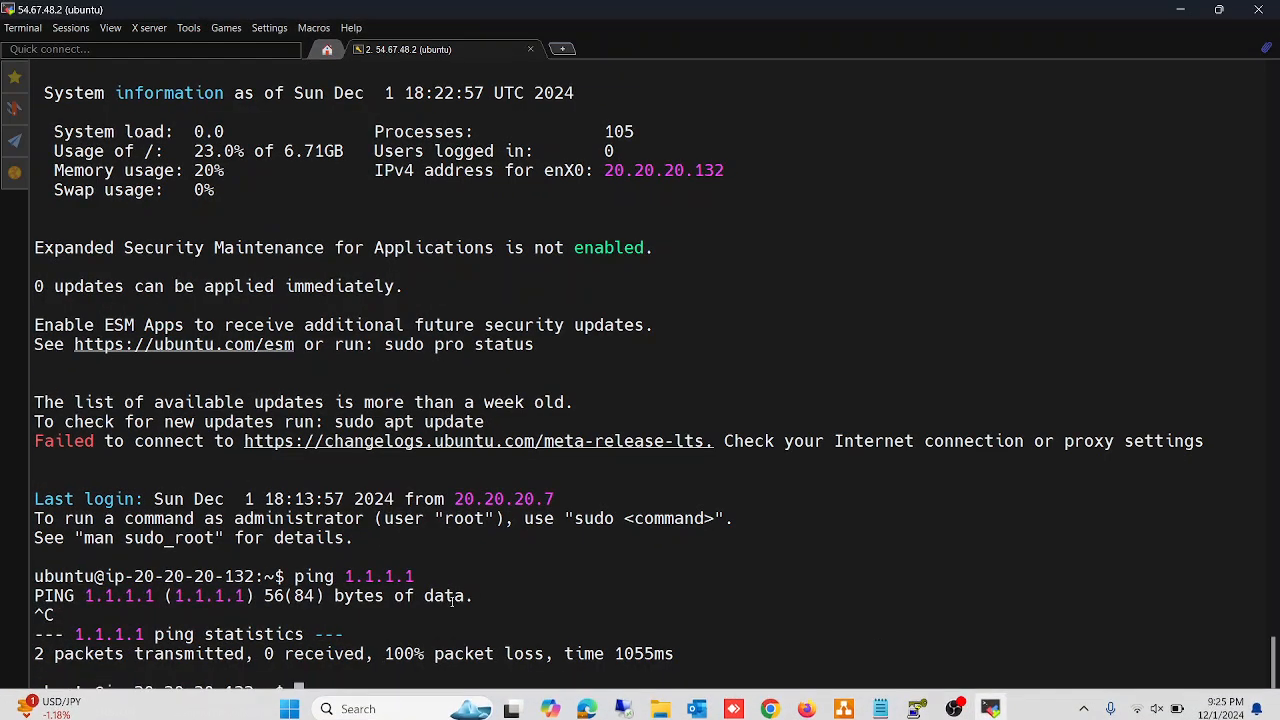
text(ip a)
key(Return)
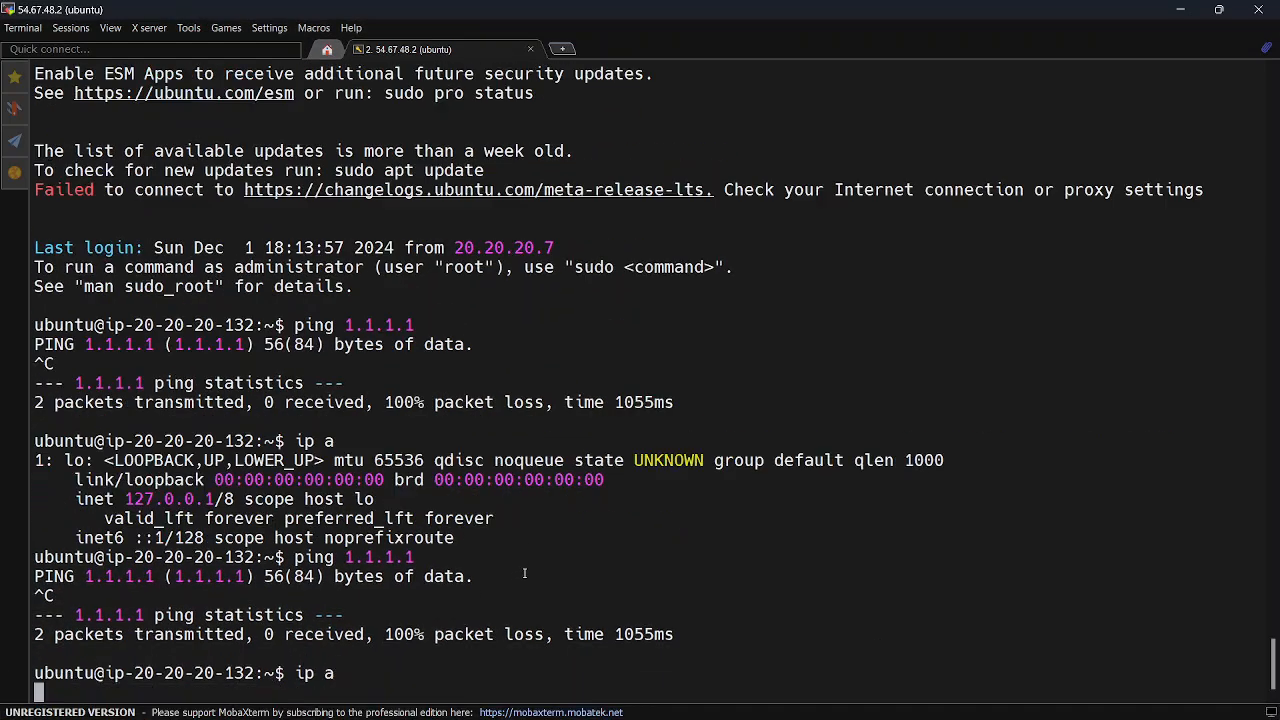
drag(130, 615, 556, 615)
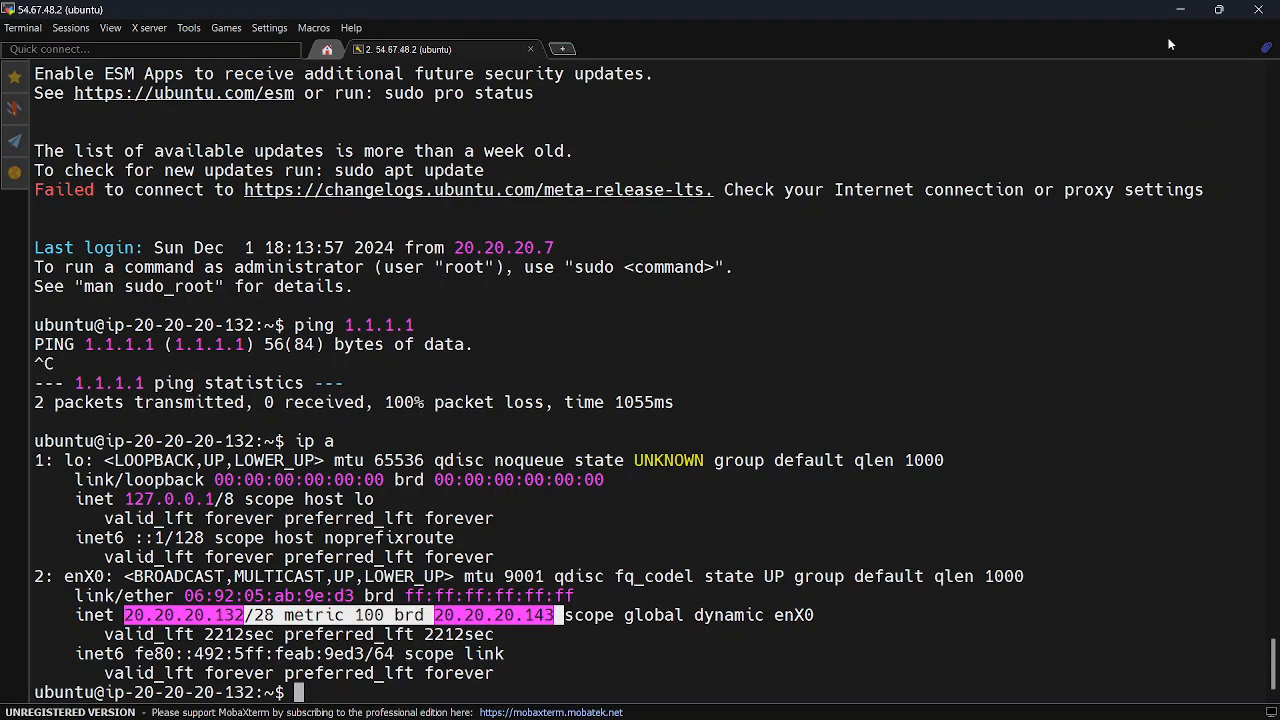
Return to the AWS console and highlight the IPv4 CIDR of the subnet associated with project-1-rtb-private1-us-west-1a
click(1179, 12)
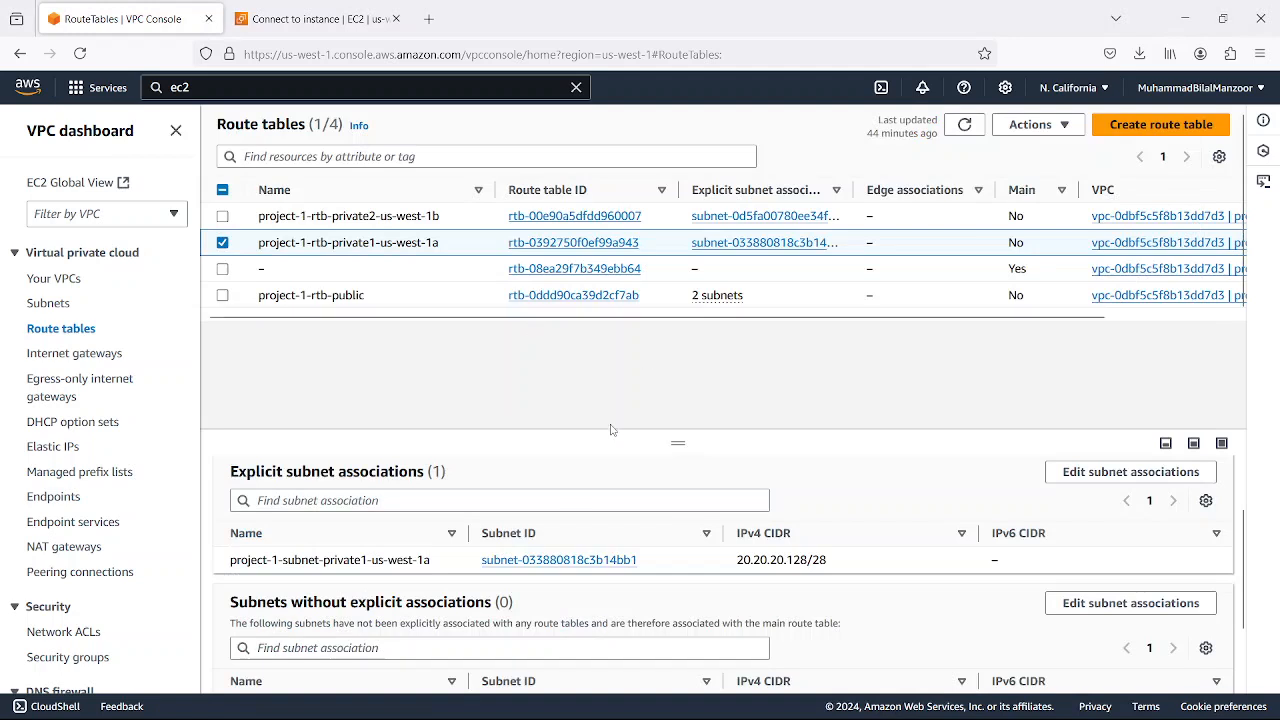
drag(840, 565, 732, 566)
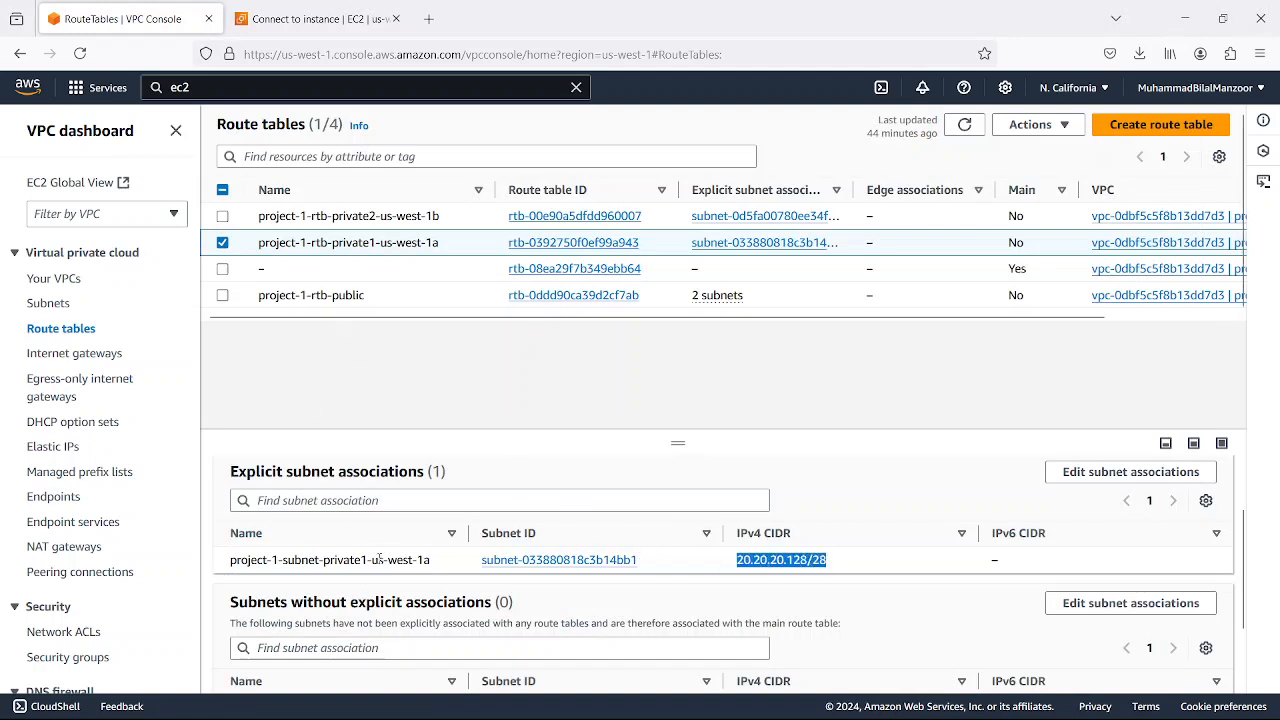
scroll(400, 530, down, 2)
scroll(337, 500, up, 3)
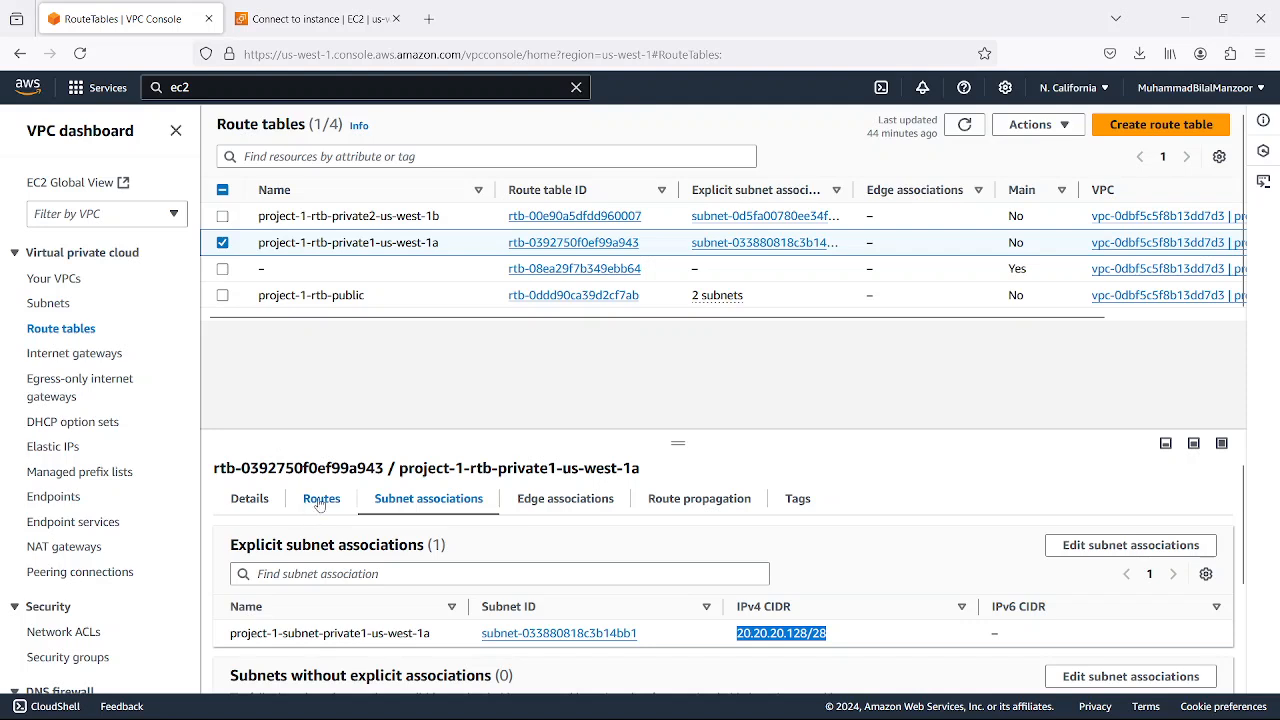
Add a route with destination 0.0.0.0/0 to project-1-rtb-private1-us-west-1a
click(320, 498)
click(1163, 545)
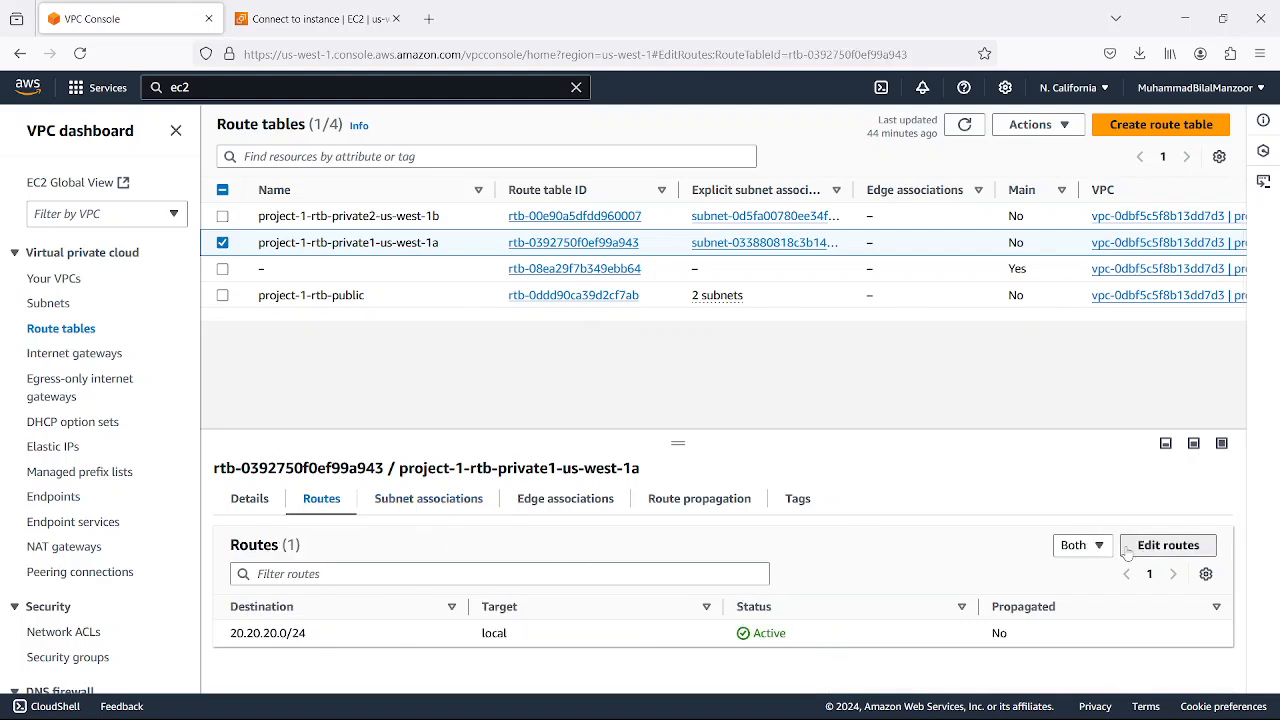
click(76, 314)
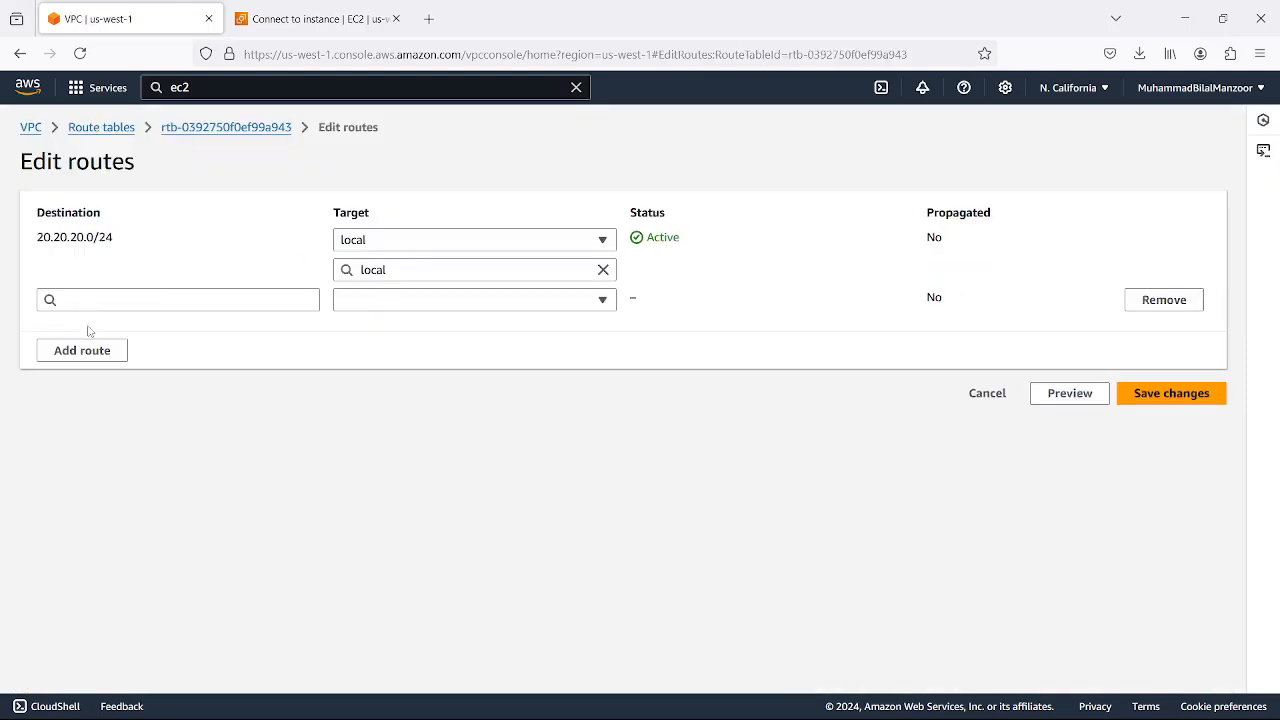
click(188, 306)
click(109, 328)
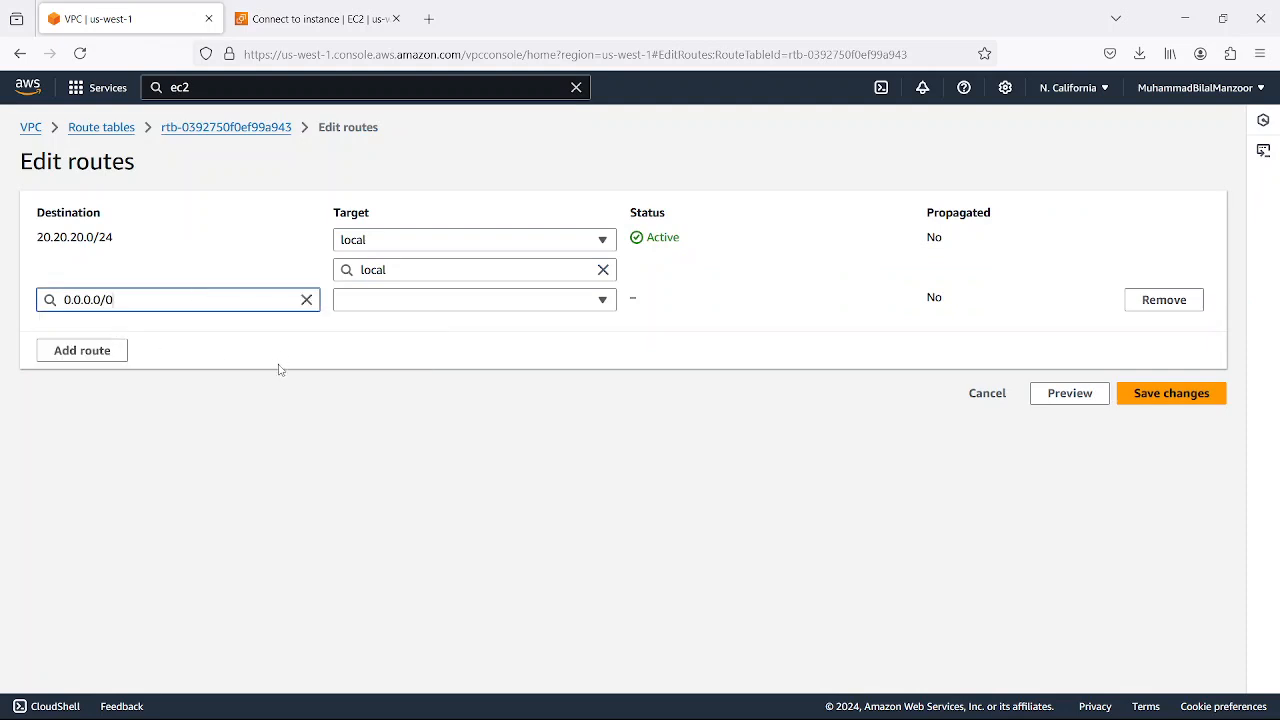
Set the new 0.0.0.0/0 route's target type to NAT Gateway and view the available NAT gateways
click(389, 302)
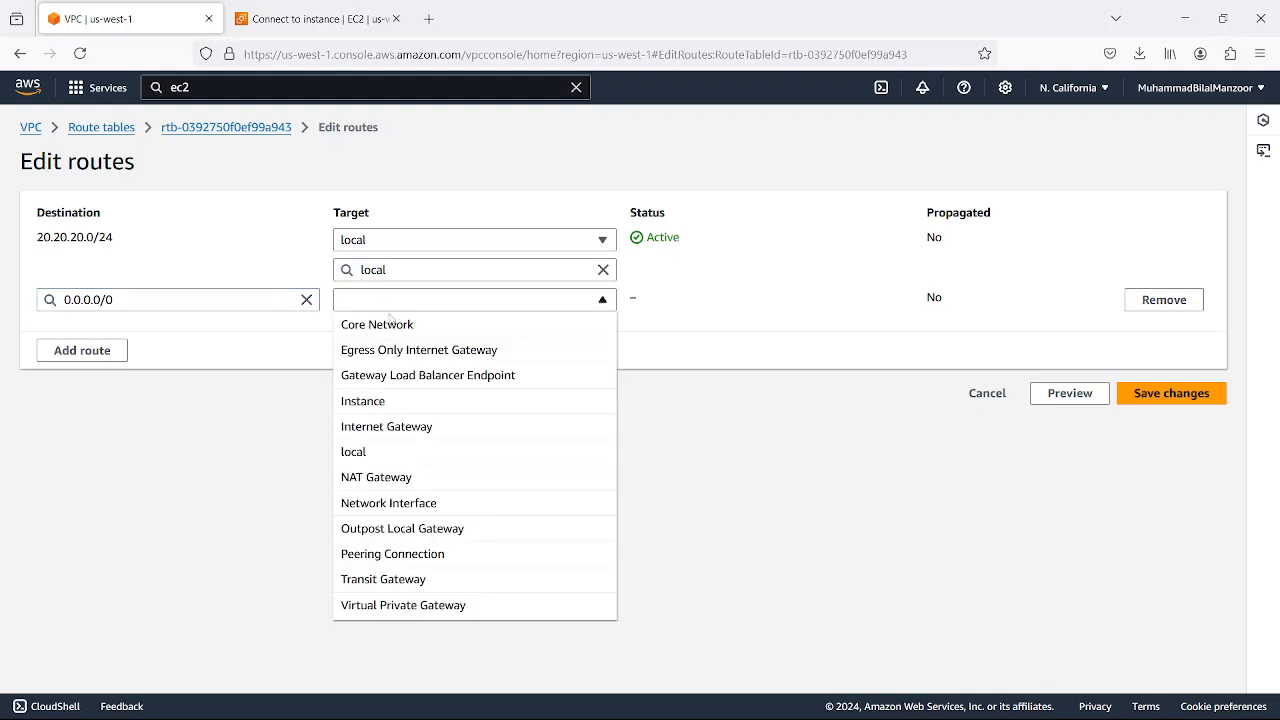
click(428, 482)
click(451, 338)
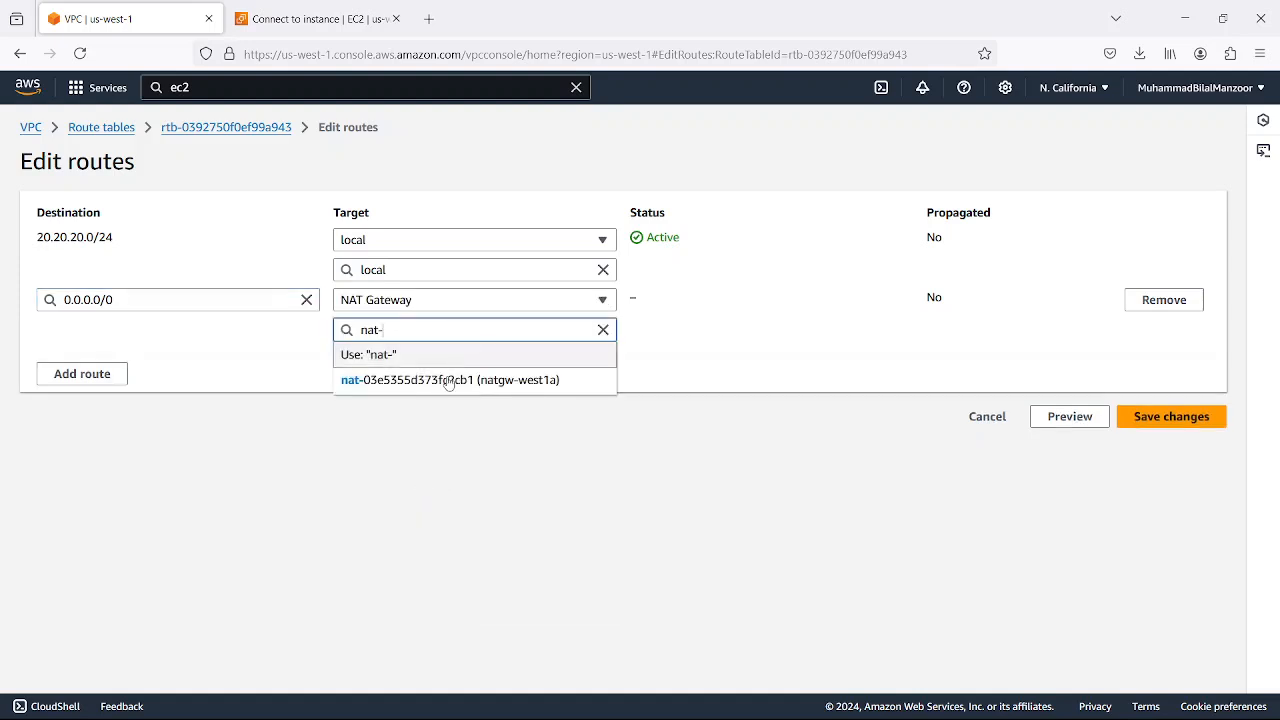
click(479, 450)
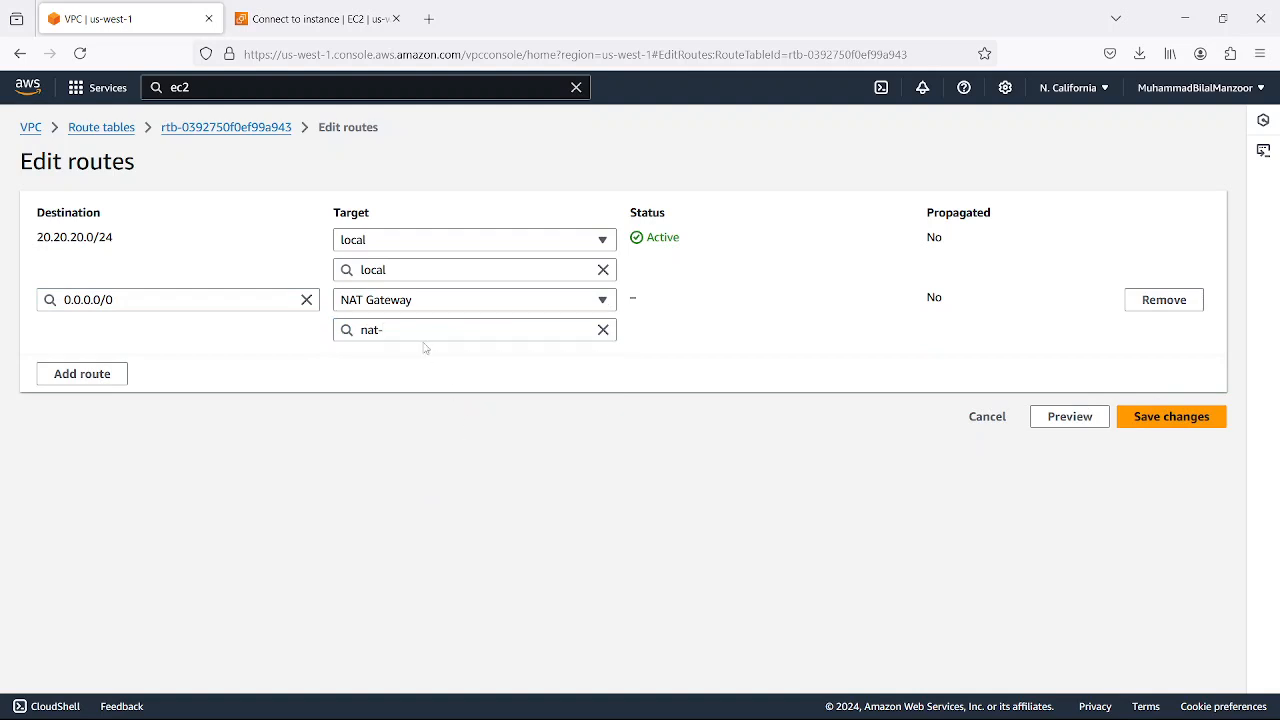
Try Instance as the 0.0.0.0/0 route's target type and view the selectable instances
click(434, 305)
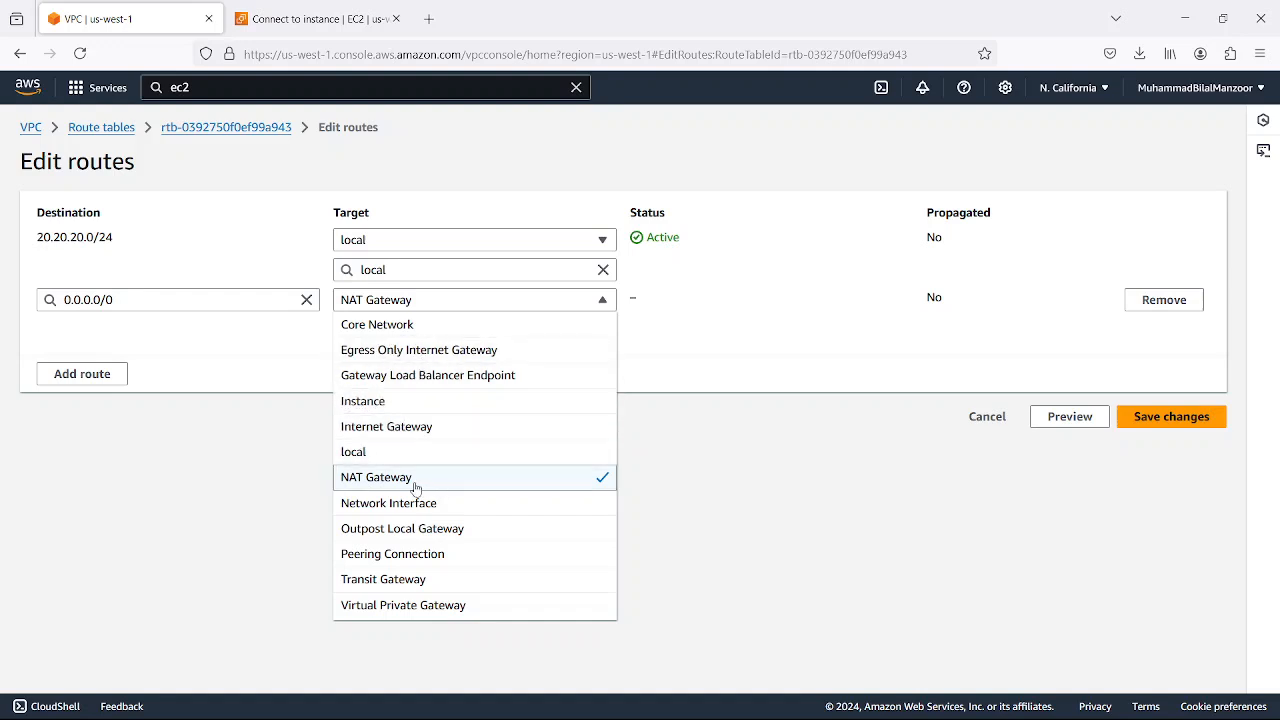
click(407, 401)
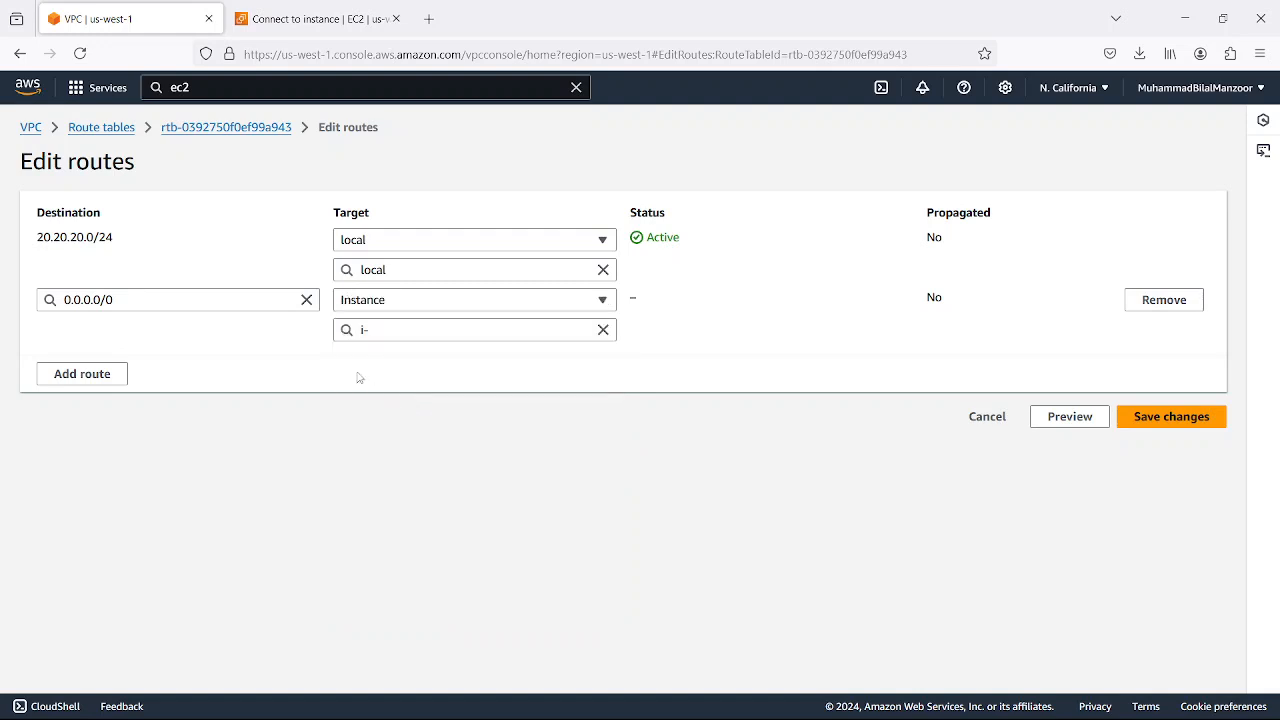
click(138, 300)
click(497, 391)
click(406, 333)
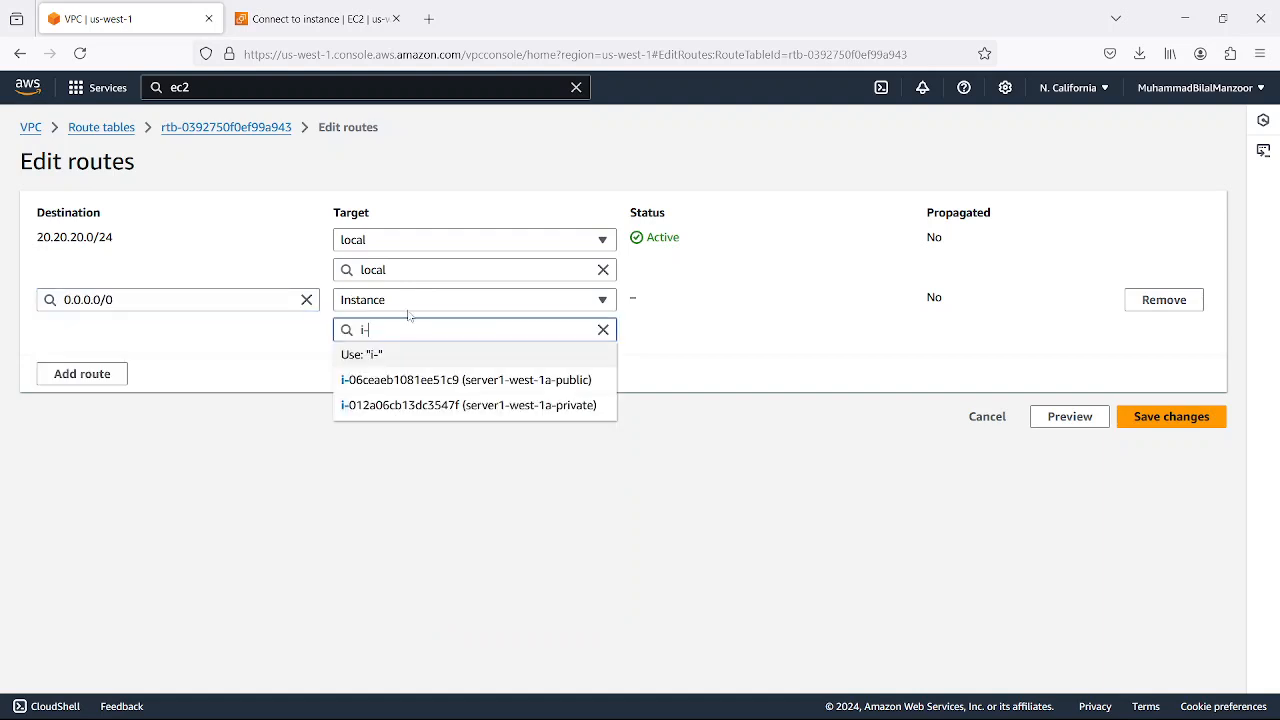
Target the 0.0.0.0/0 route at the NAT gateway natgw-west1a and save the route changes
click(407, 302)
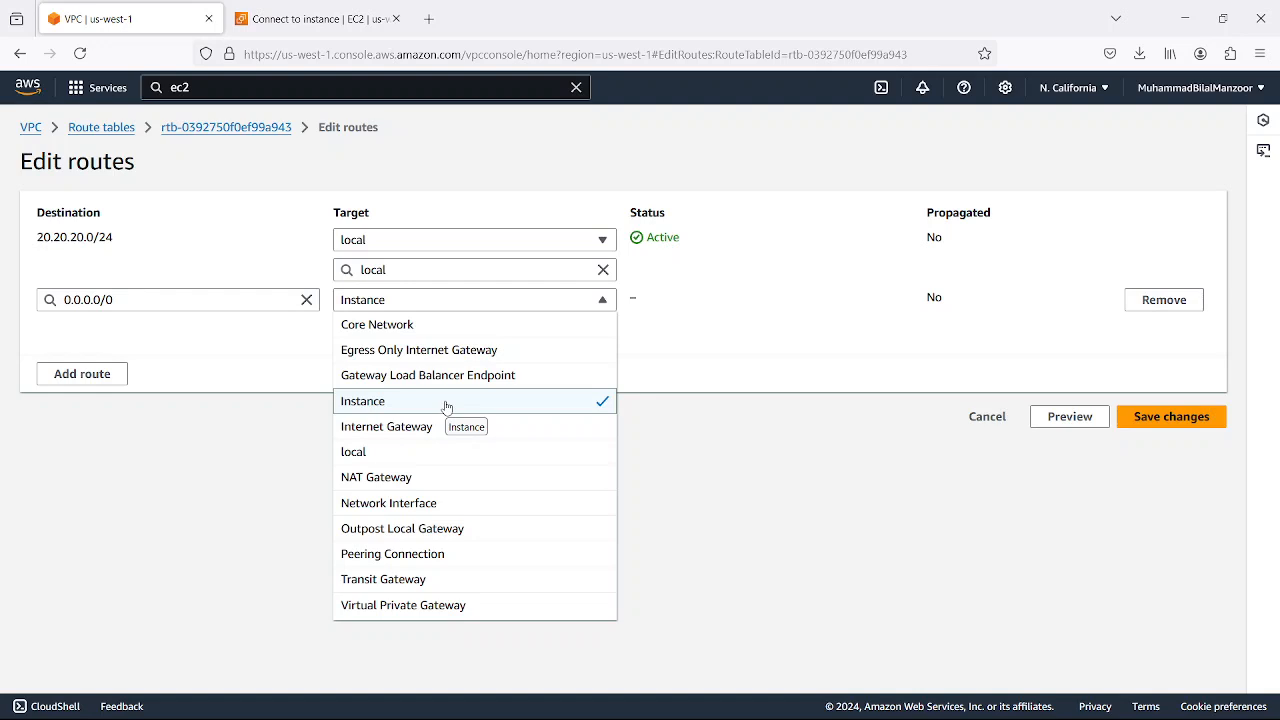
click(403, 480)
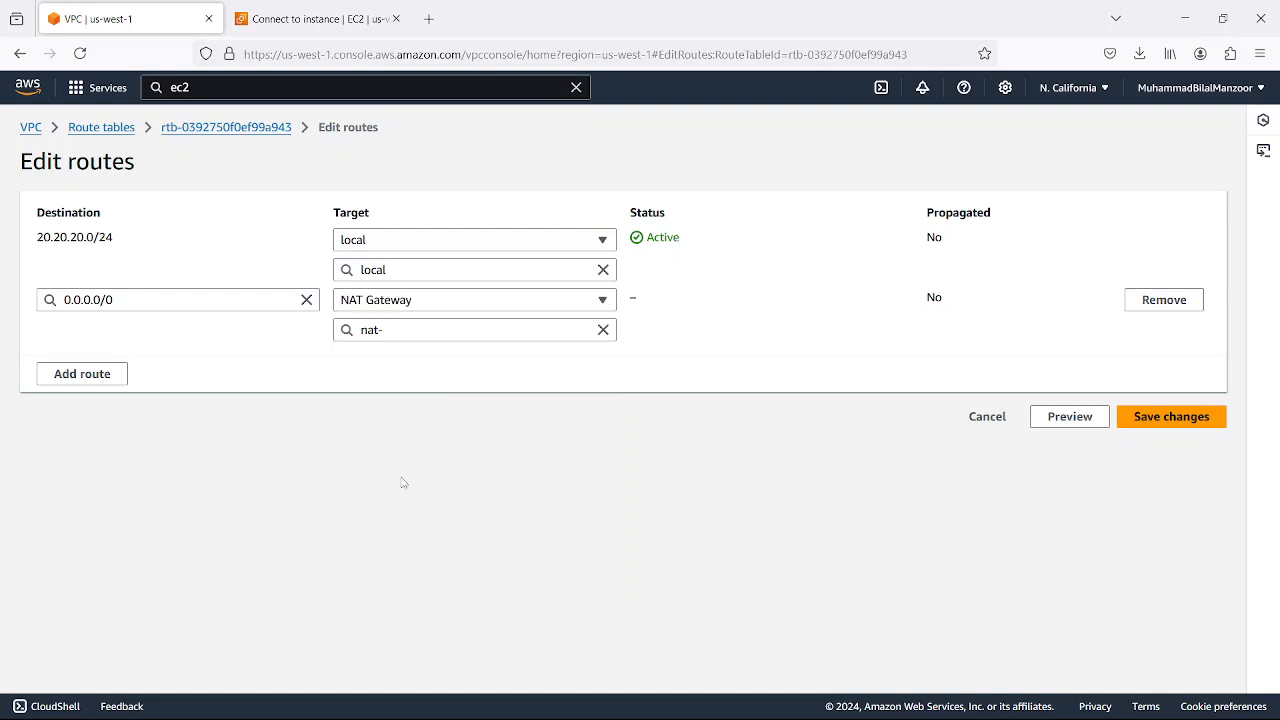
click(415, 382)
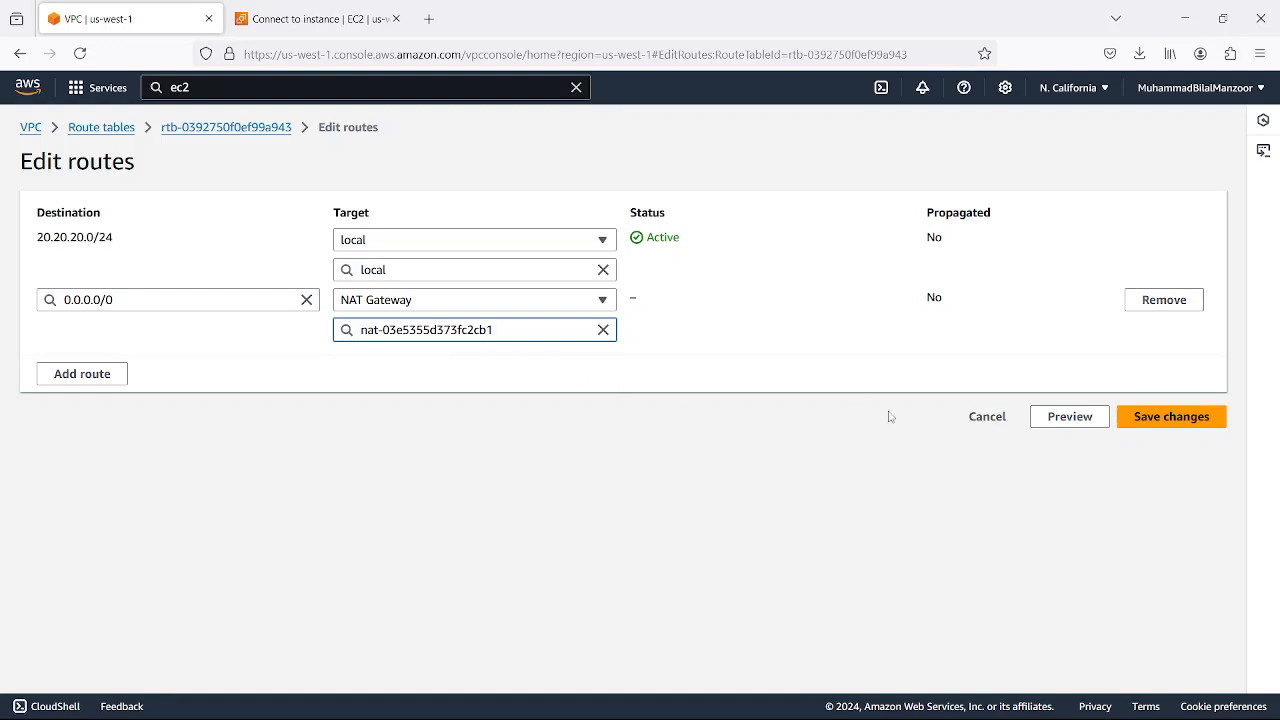
click(1157, 432)
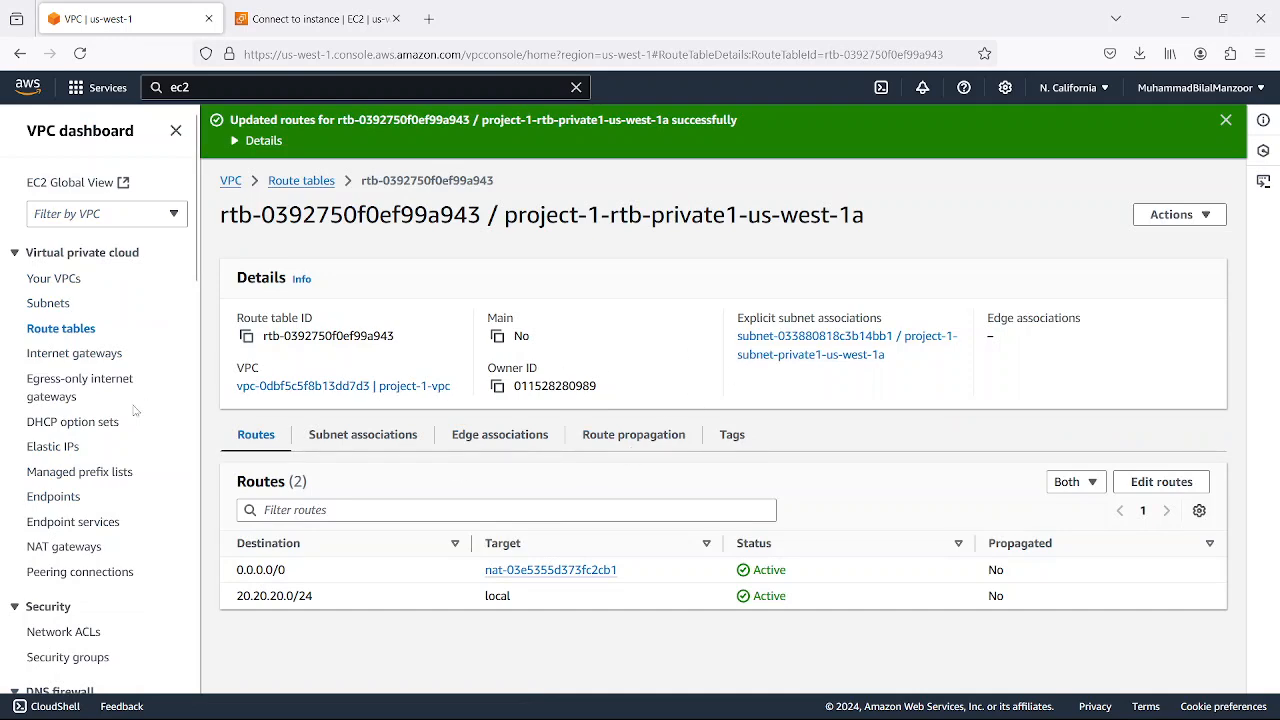
Review the updated routes of project-1-rtb-private1-us-west-1a in the route table list, and deselect that table
click(55, 330)
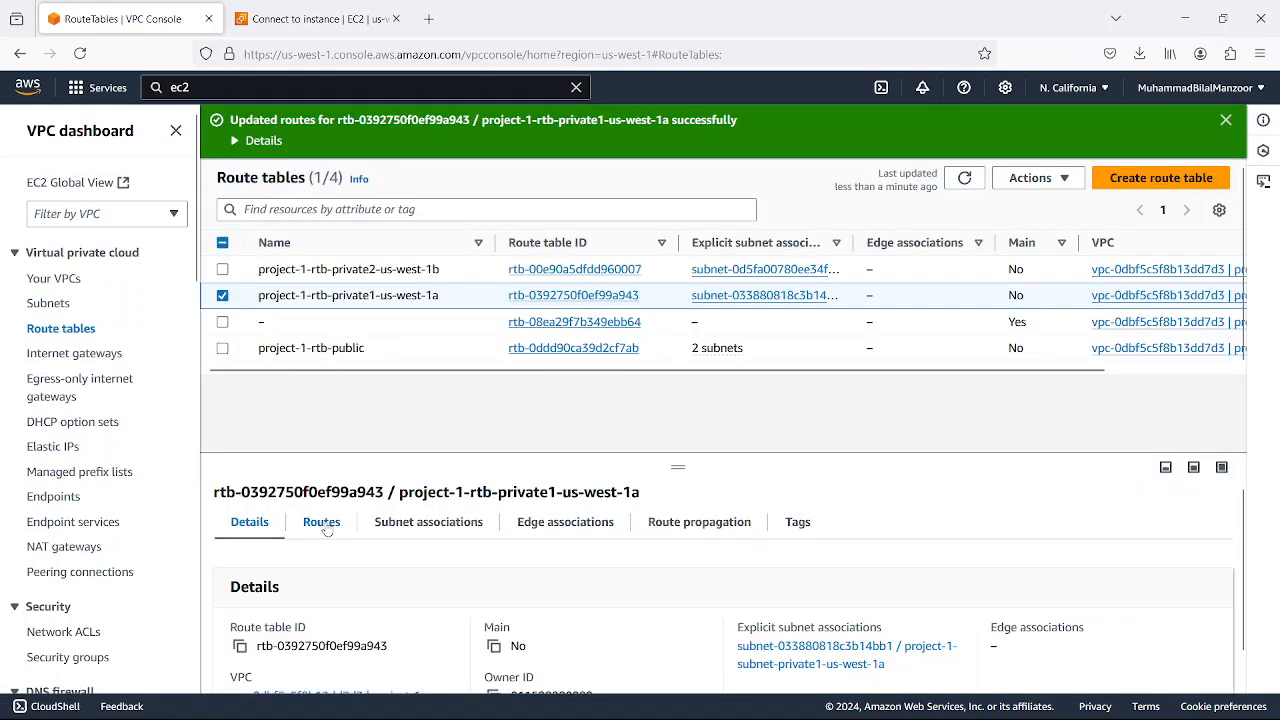
click(324, 523)
scroll(595, 580, down, 1)
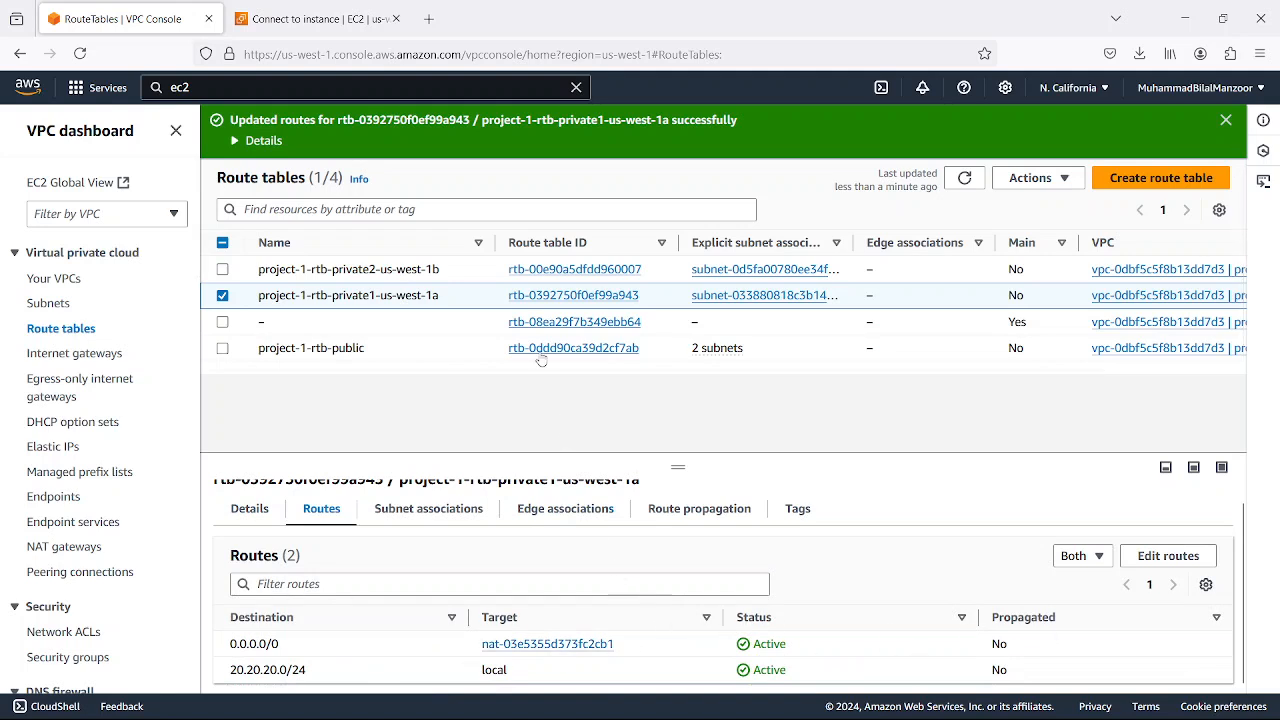
click(222, 295)
Remove the 0.0.0.0/0 route from project-1-rtb-private2-us-west-1b, save, and return to the route table list with nothing selected
click(222, 269)
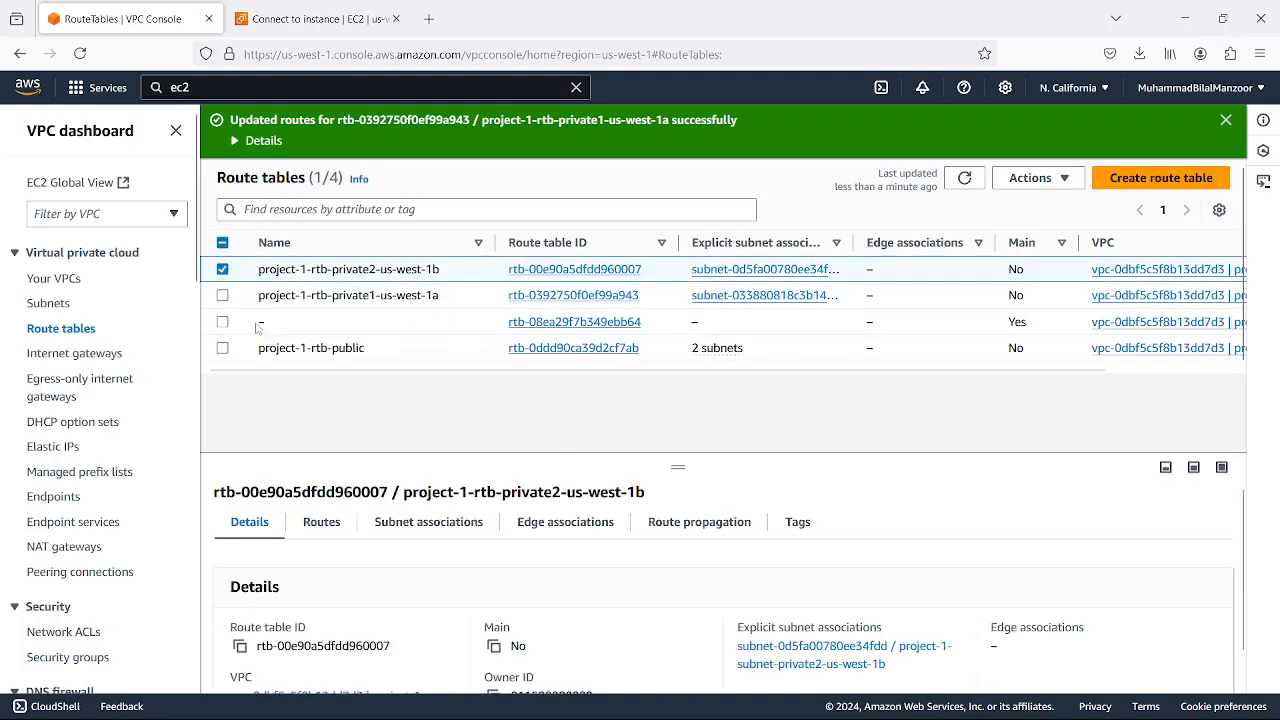
click(321, 527)
scroll(1120, 615, down, 1)
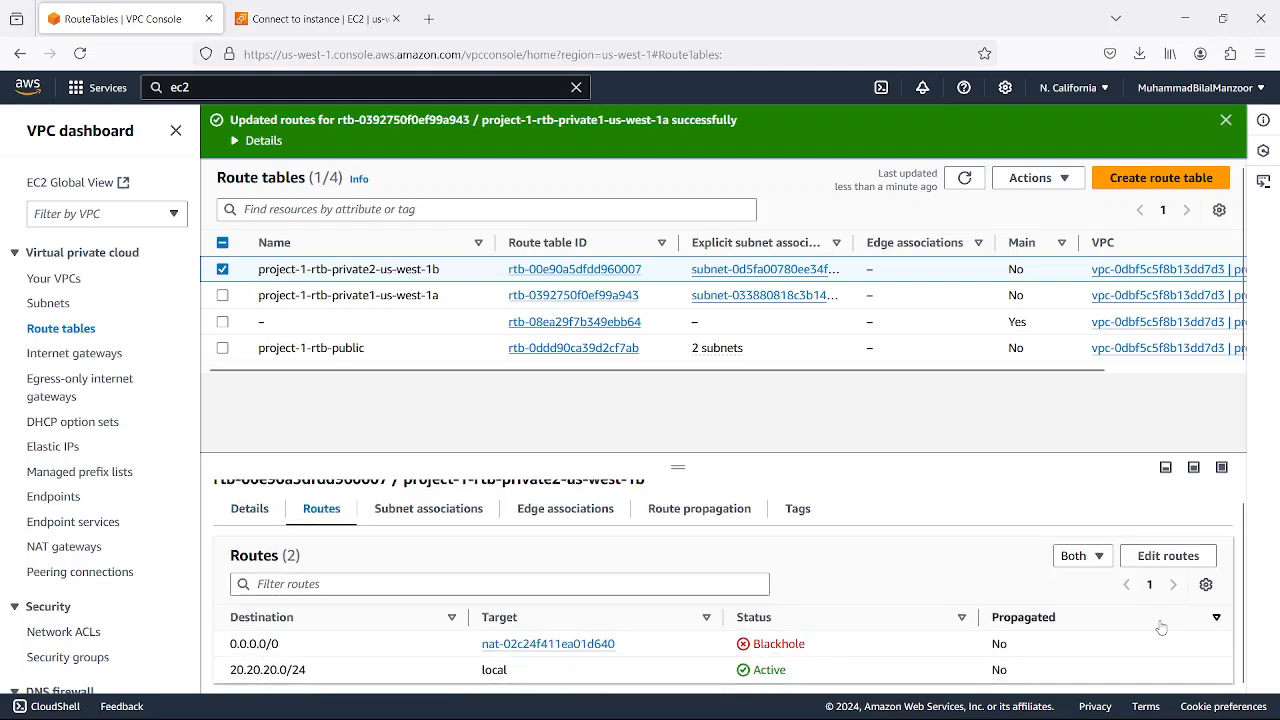
click(1168, 560)
click(1164, 299)
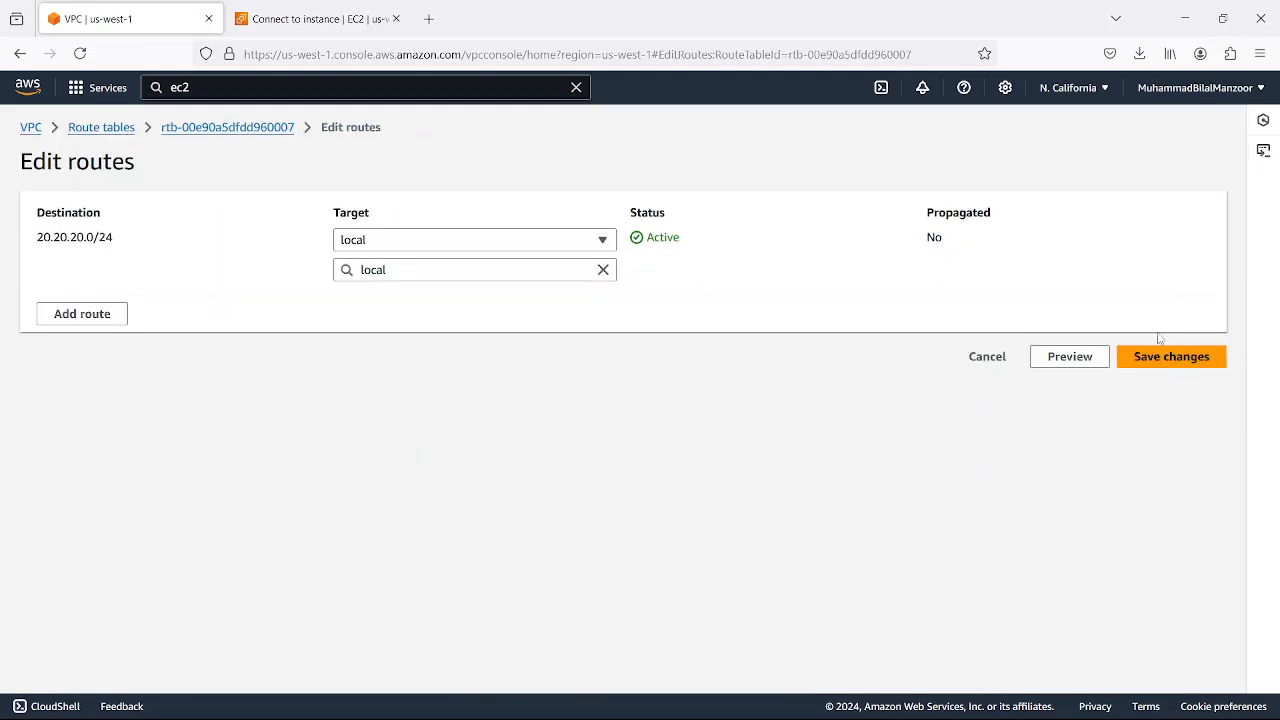
click(1168, 362)
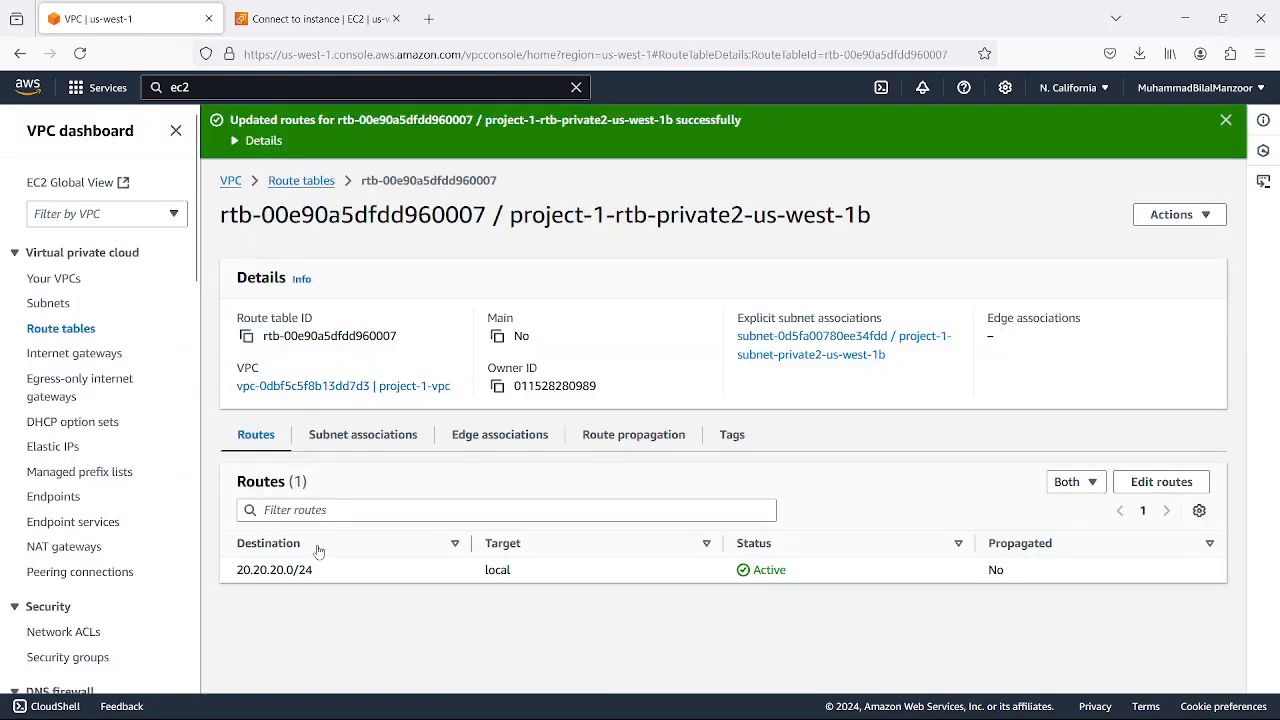
click(301, 181)
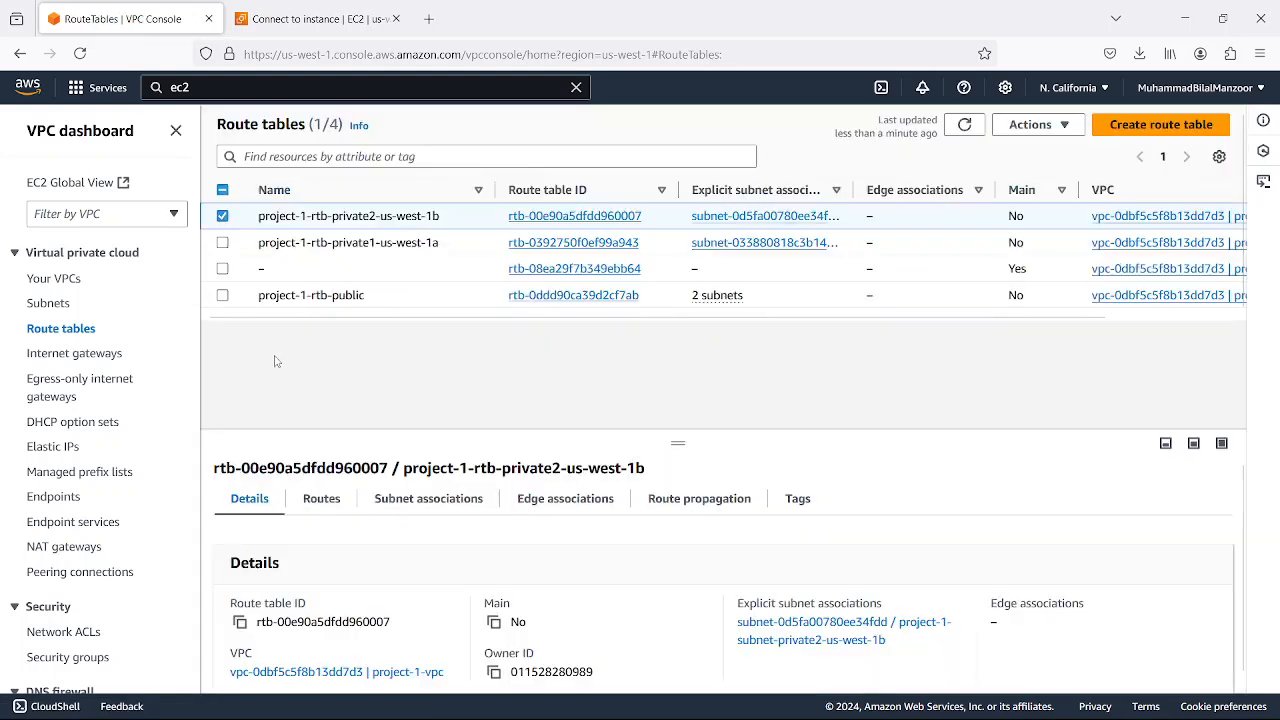
click(226, 219)
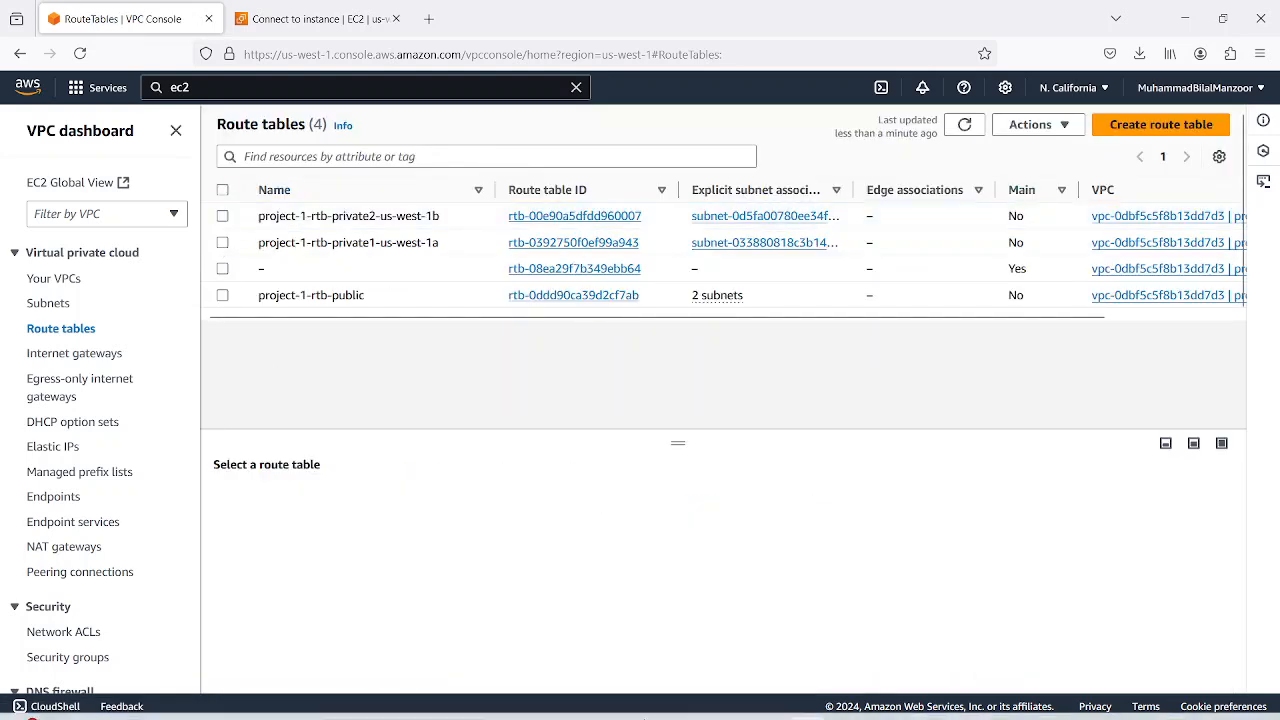
Switch to MobaXterm, ping 1.1.1.1 from the private server again, and stop the ping after a few replies
mouse_move(990, 700)
click(760, 539)
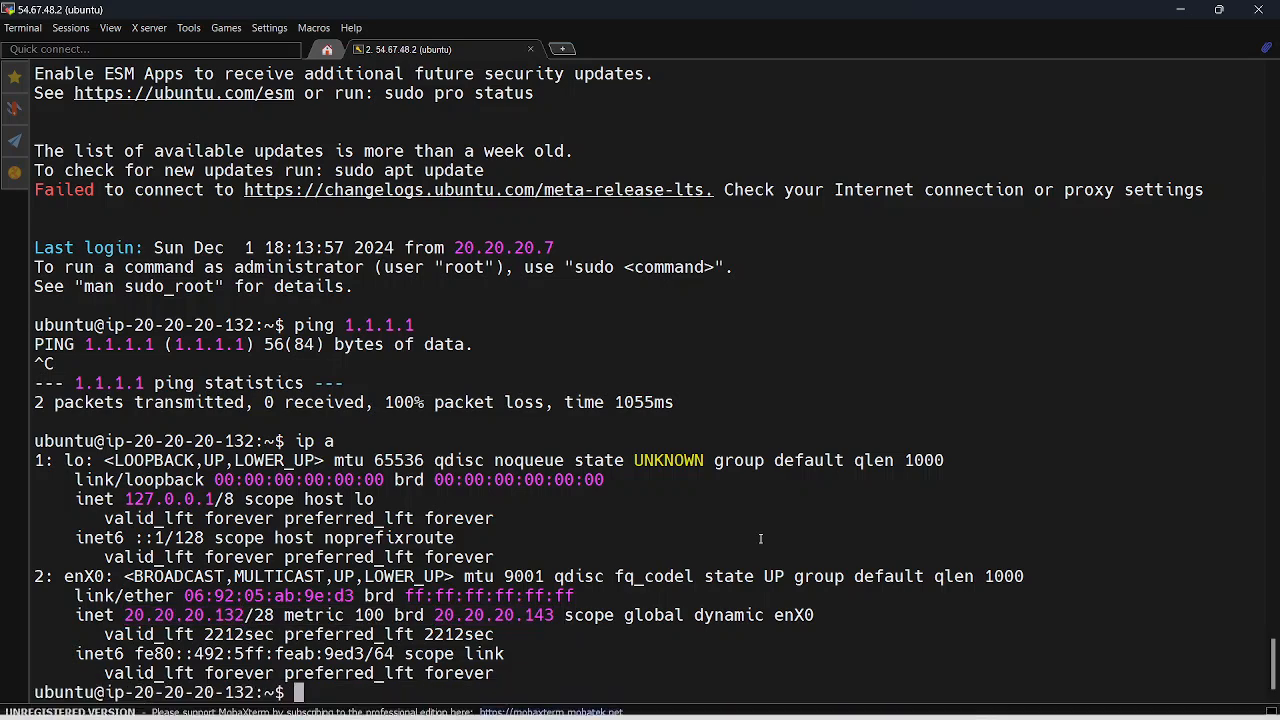
key(Up)
key(Up)
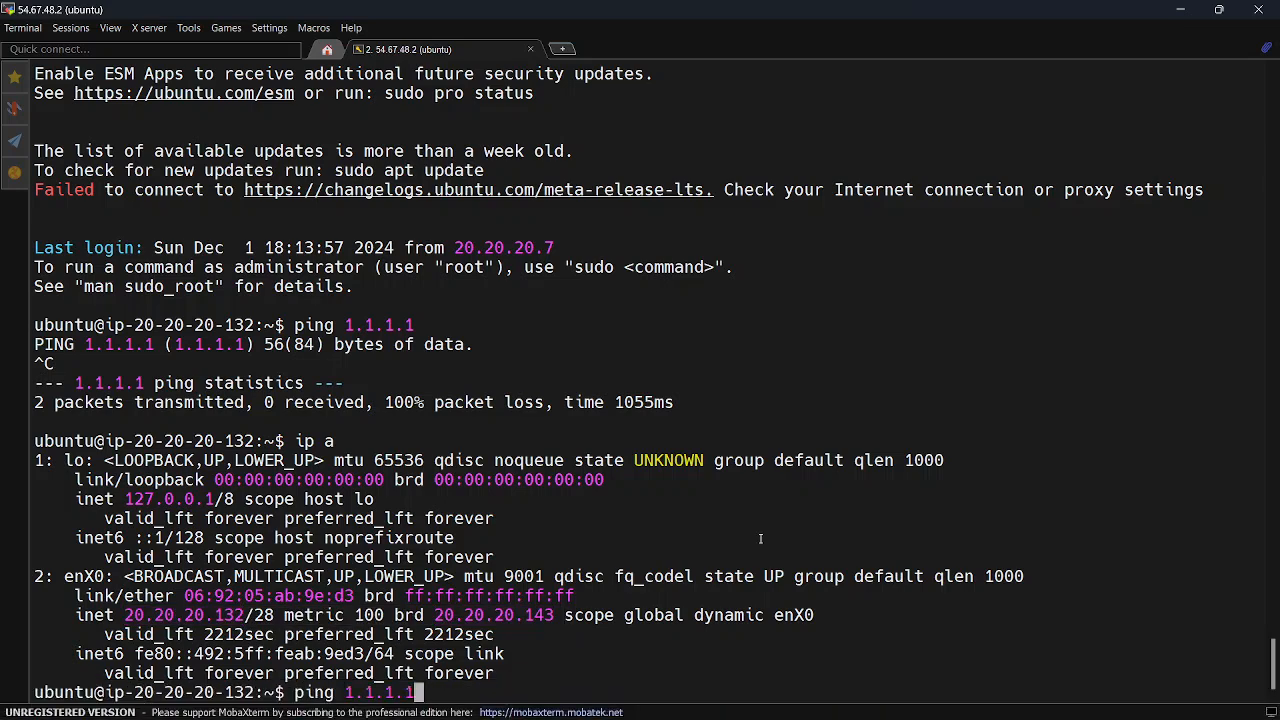
key(Return)
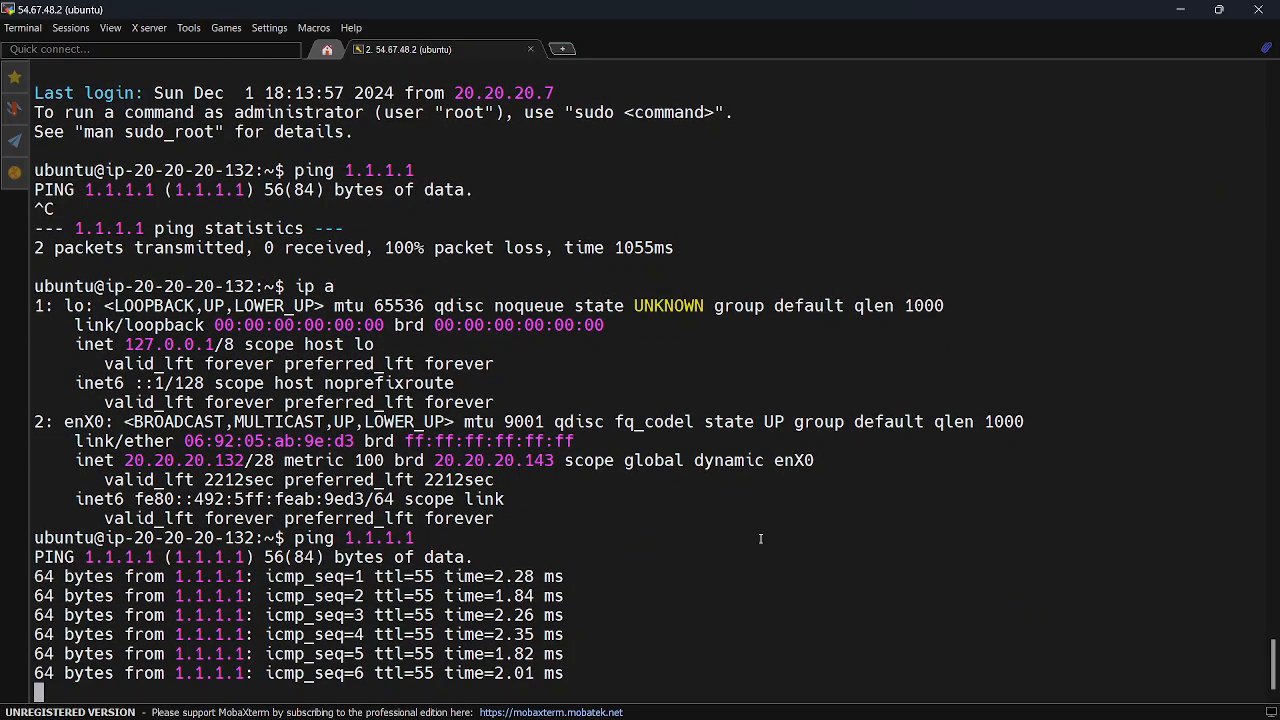
key(ctrl+c)
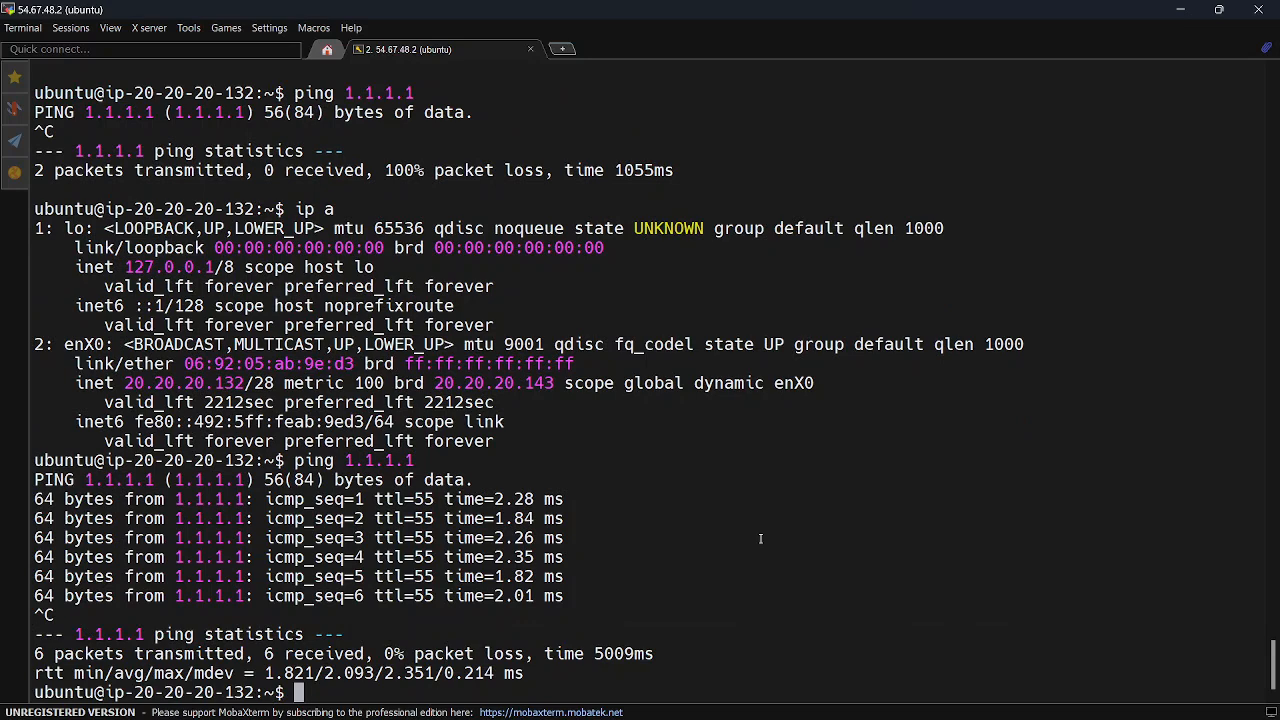
key(Return)
key(Return)
key(Return)
key(Return)
key(Return)
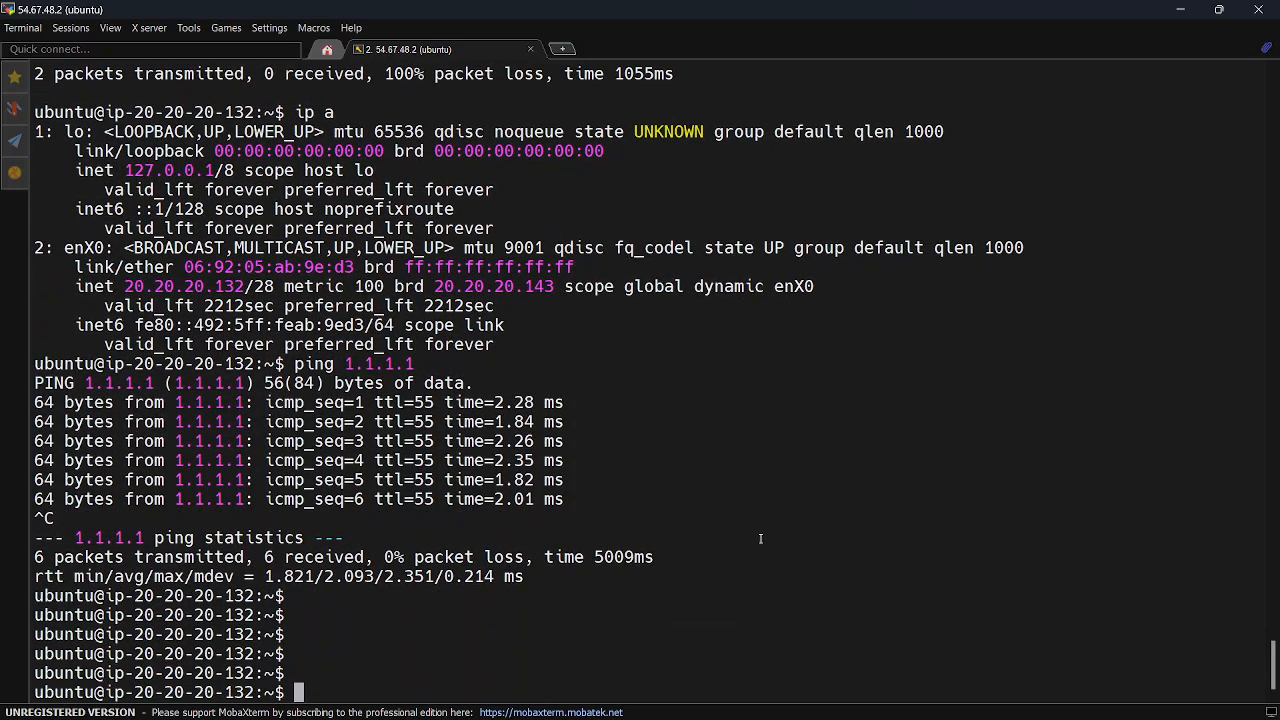
Switch to the root shell on the private server with sudo su -
text(su)
key(BackSpace)
key(BackSpace)
key(BackSpace)
text(sudo su -)
key(Return)
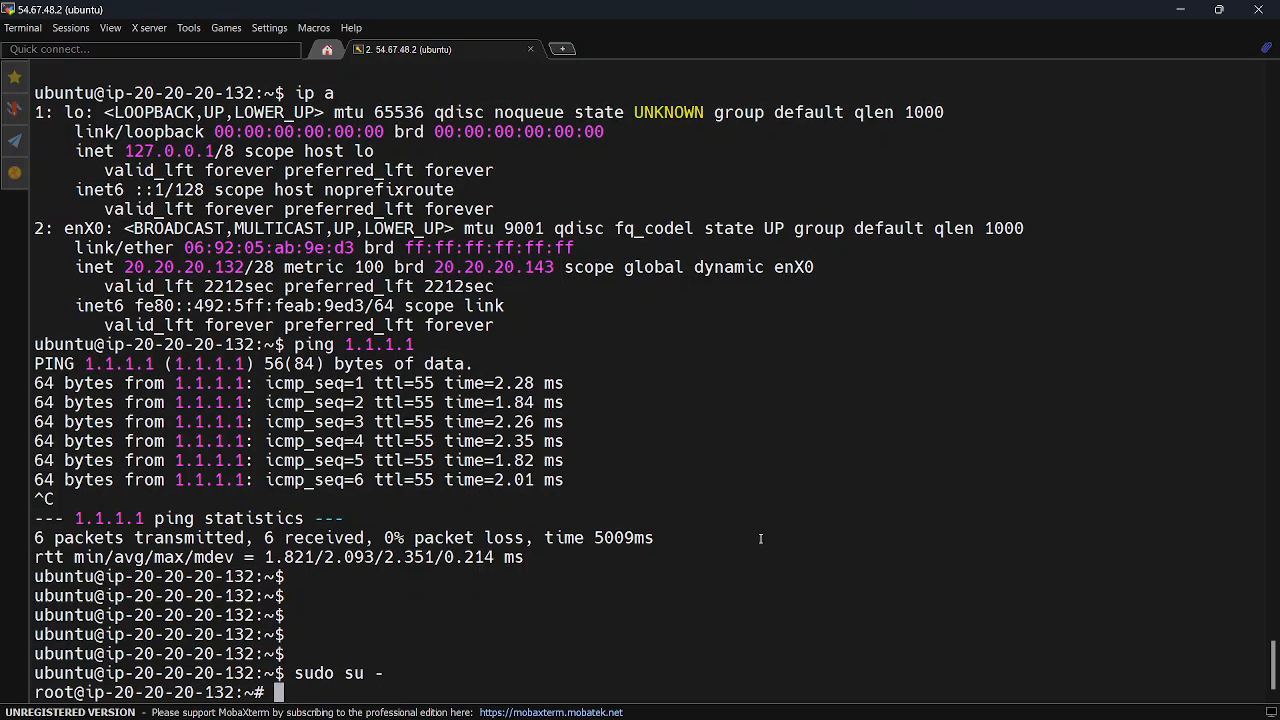
key(Return)
key(Return)
key(Return)
key(Return)
Refresh the private server's package lists with apt update
text(su)
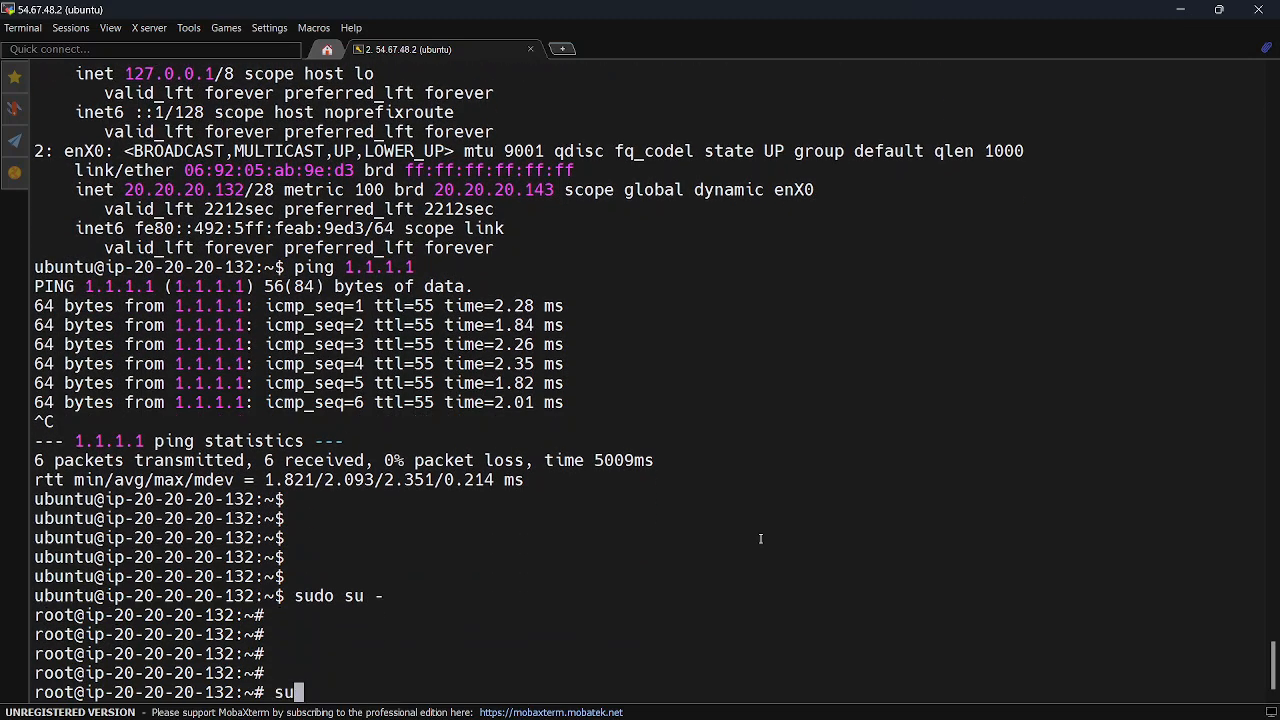
key(BackSpace)
key(BackSpace)
text(apt update)
key(Return)
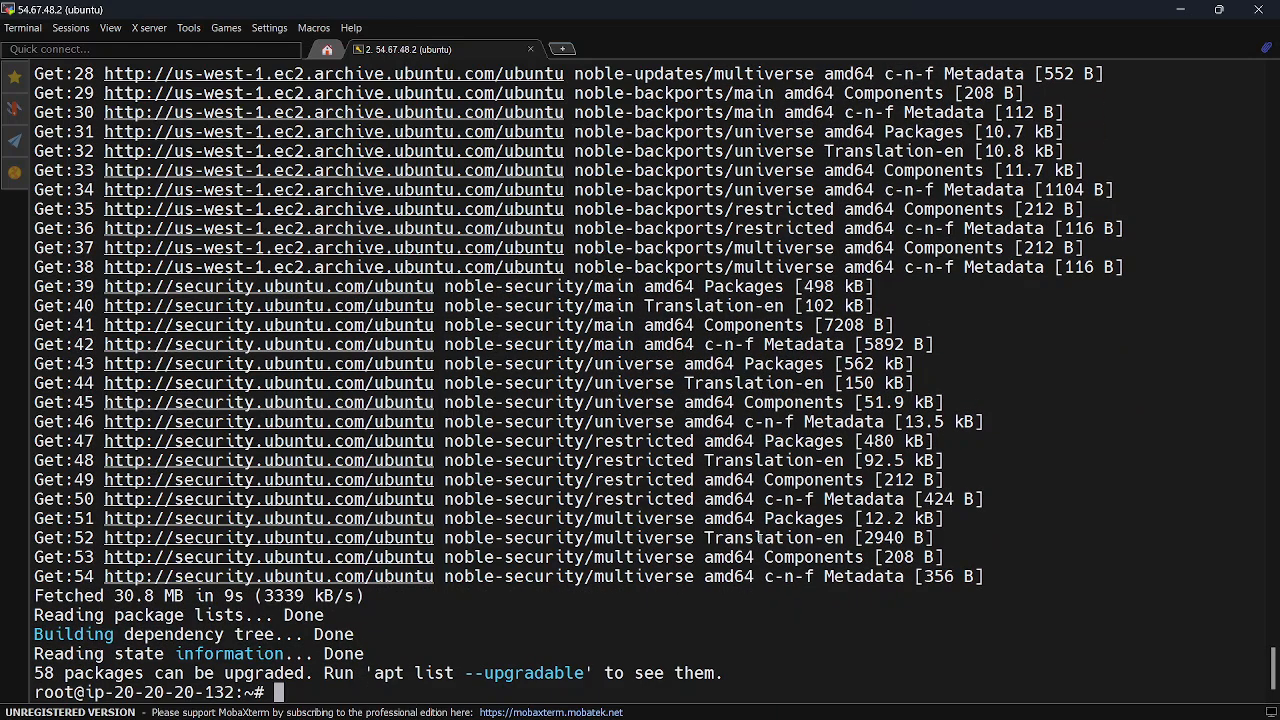
Install the traceroute package on the private server with apt install traceroute -y
text(apt install)
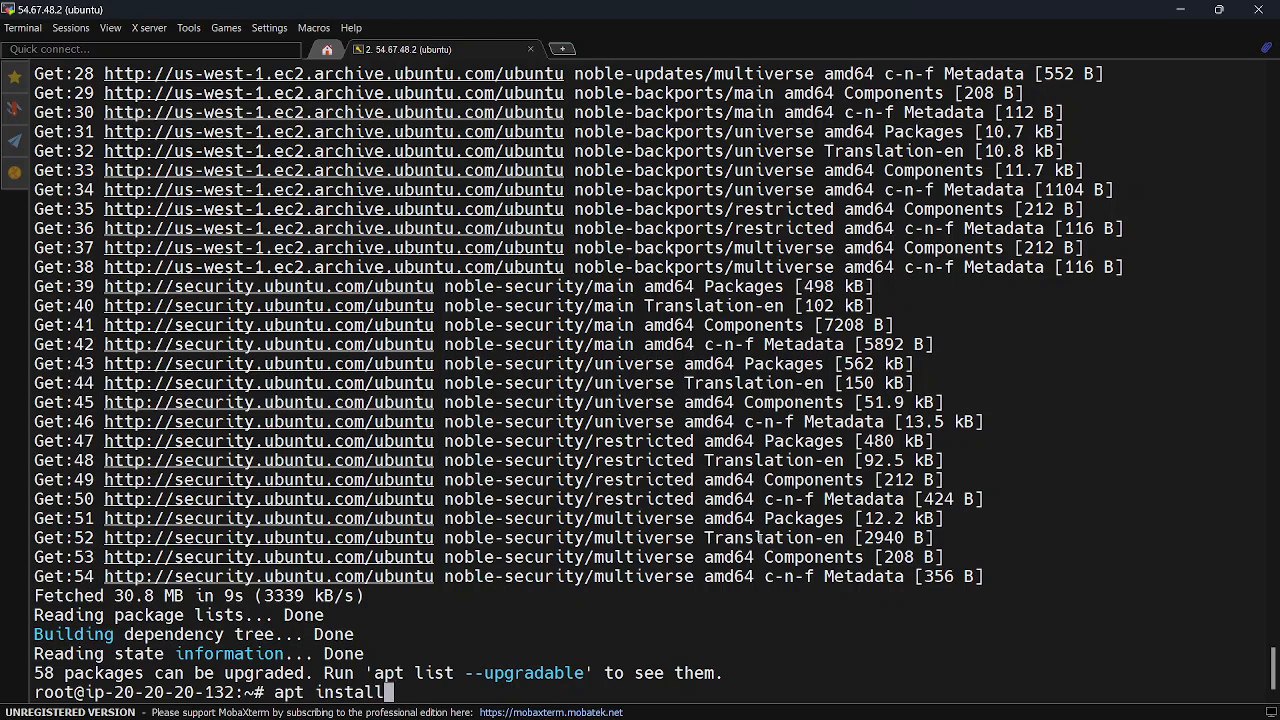
text( traceroute -y)
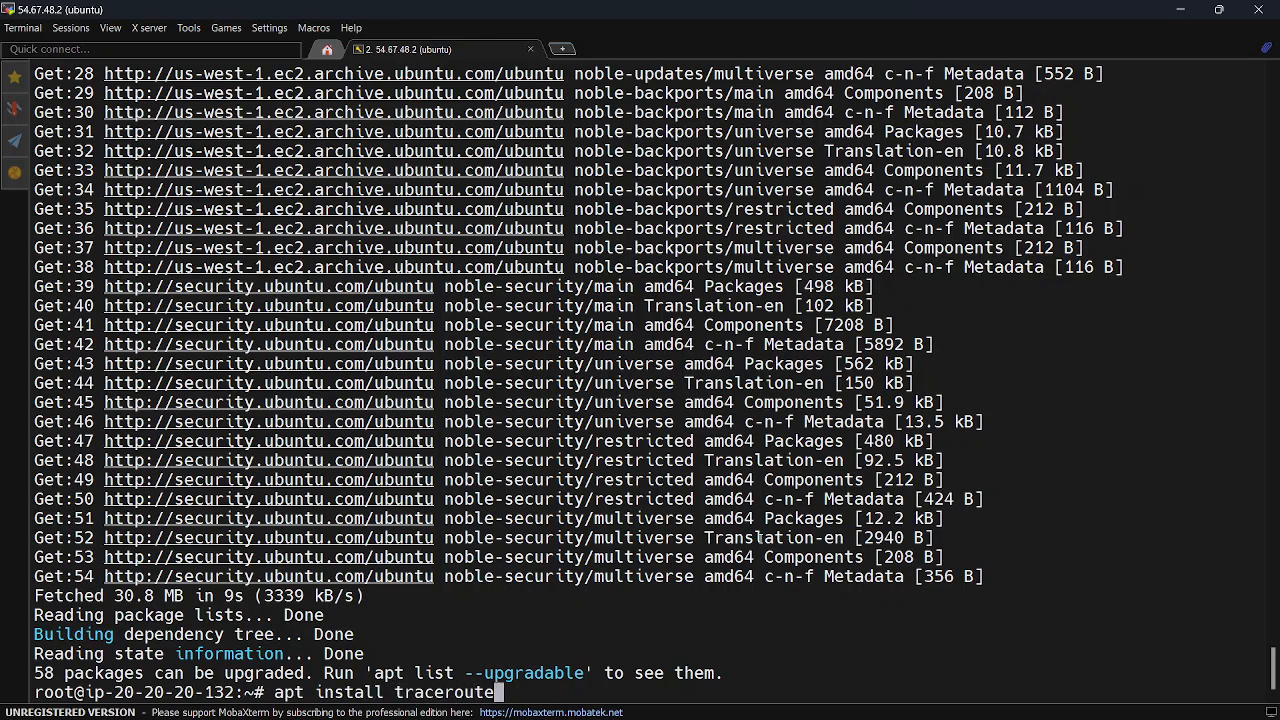
key(Return)
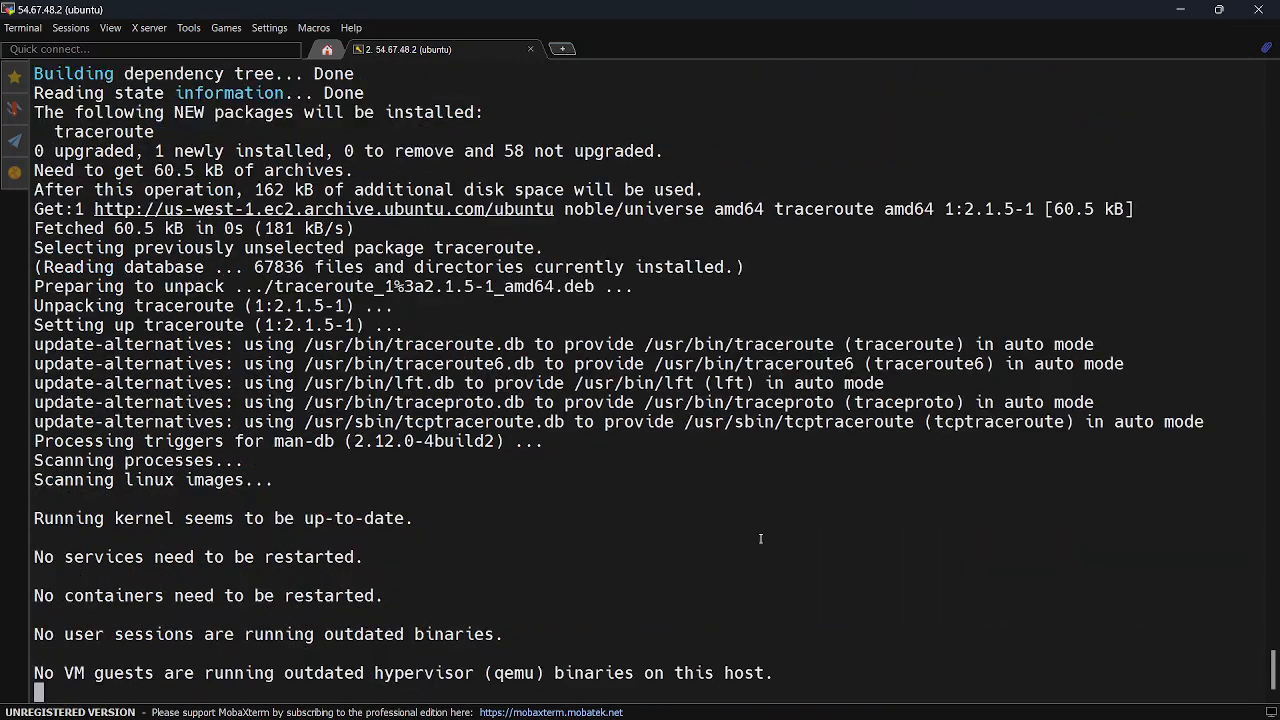
key(Return)
key(Return)
key(Return)
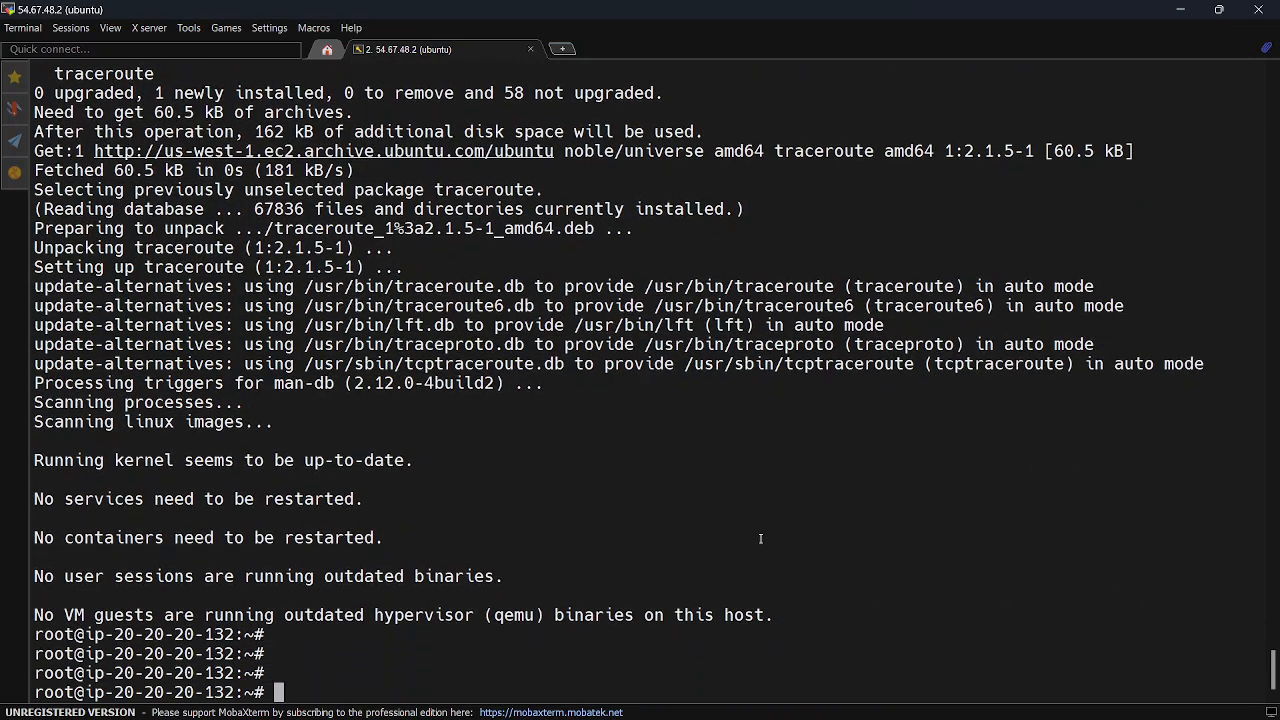
Trace the network path from the private server to 1.1.1.1 with traceroute
text(traceroute)
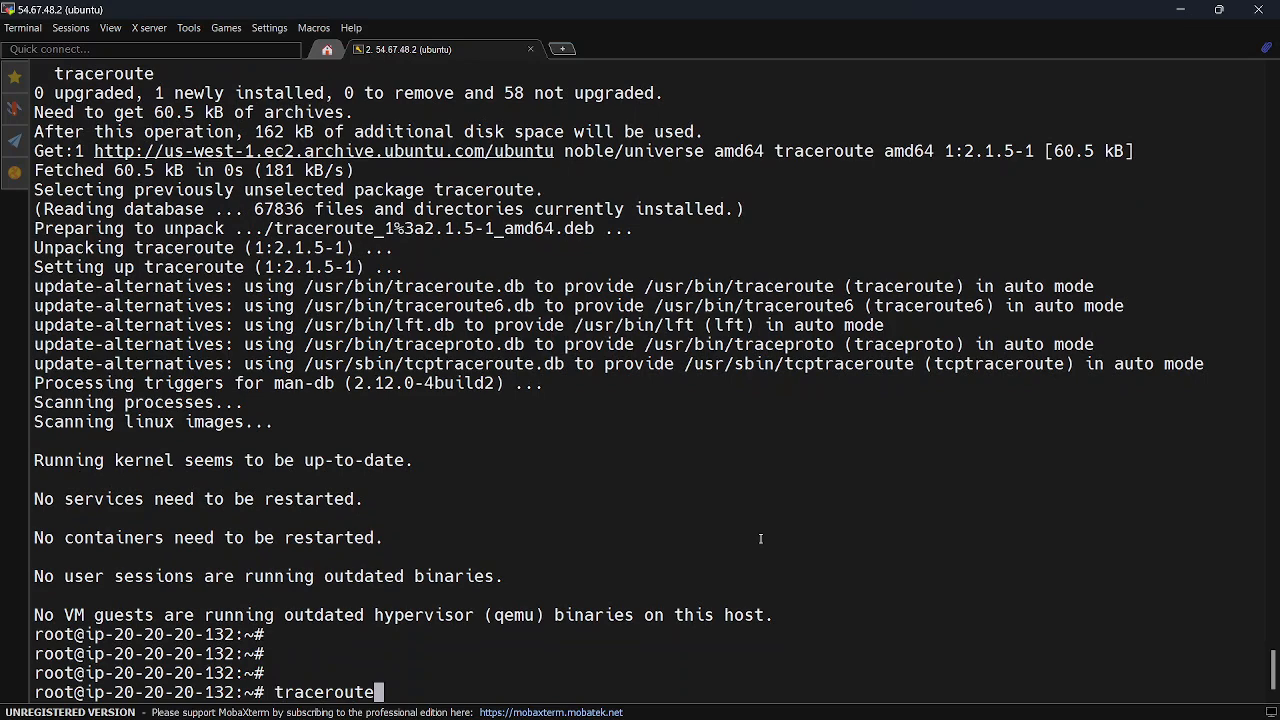
text( 1.1.1.1)
key(Return)
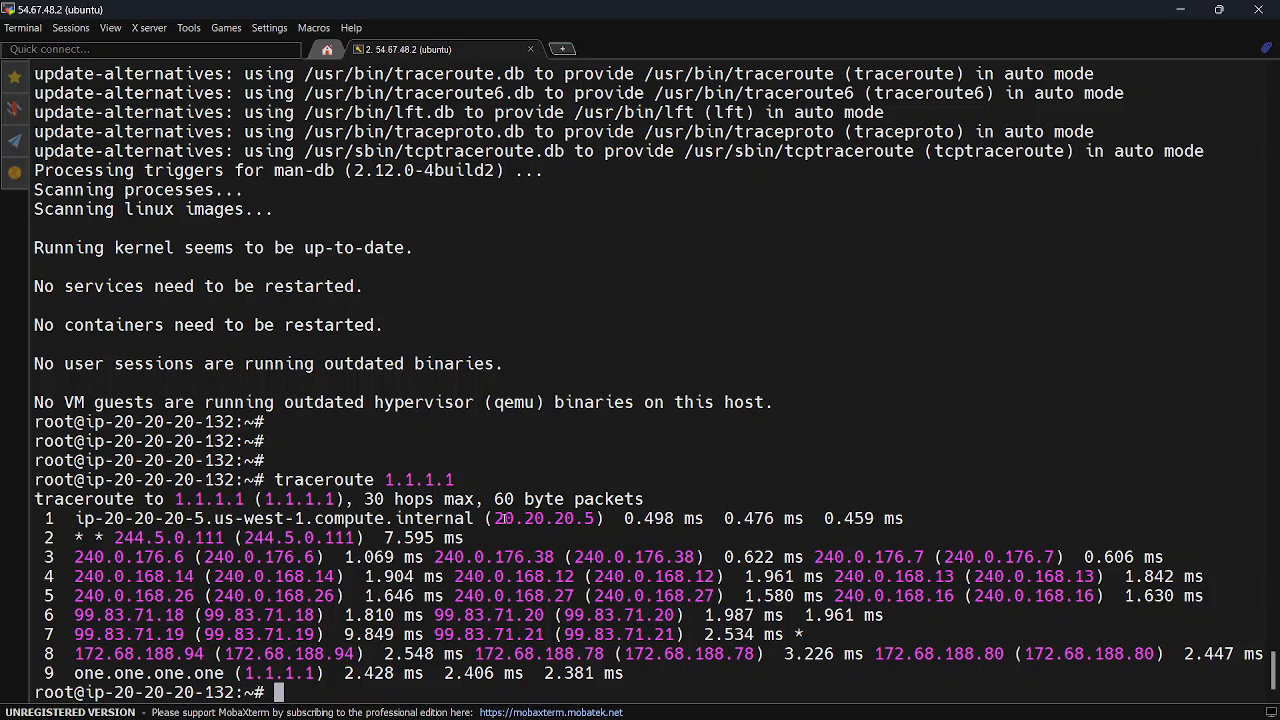
Examine the hops in the traceroute output to 1.1.1.1, starting with the first internal hop
drag(497, 518, 594, 518)
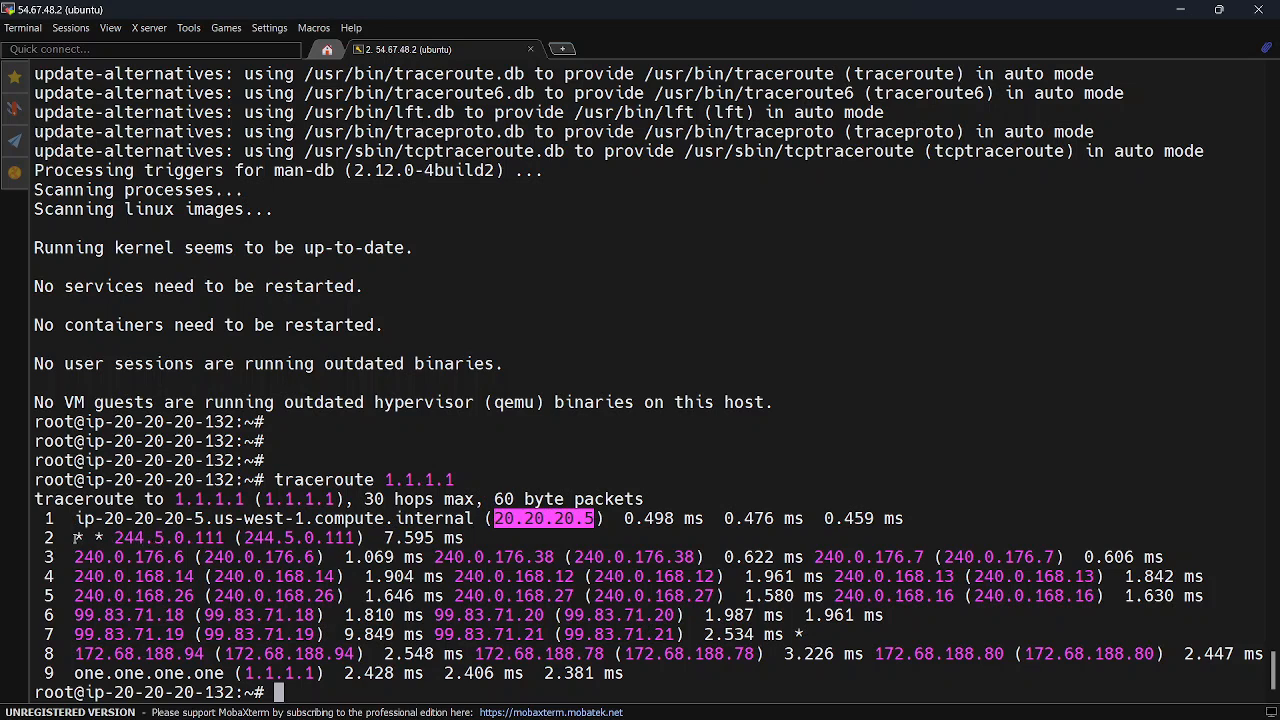
drag(76, 538, 462, 538)
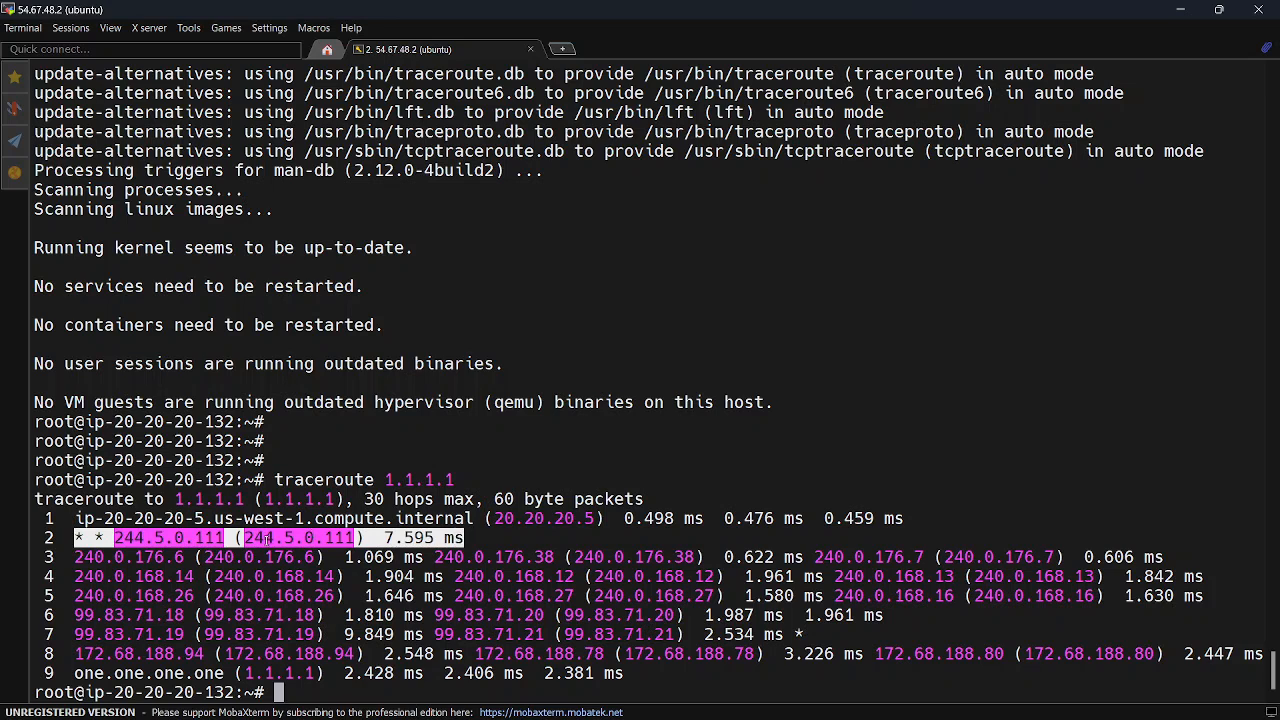
drag(80, 557, 1255, 653)
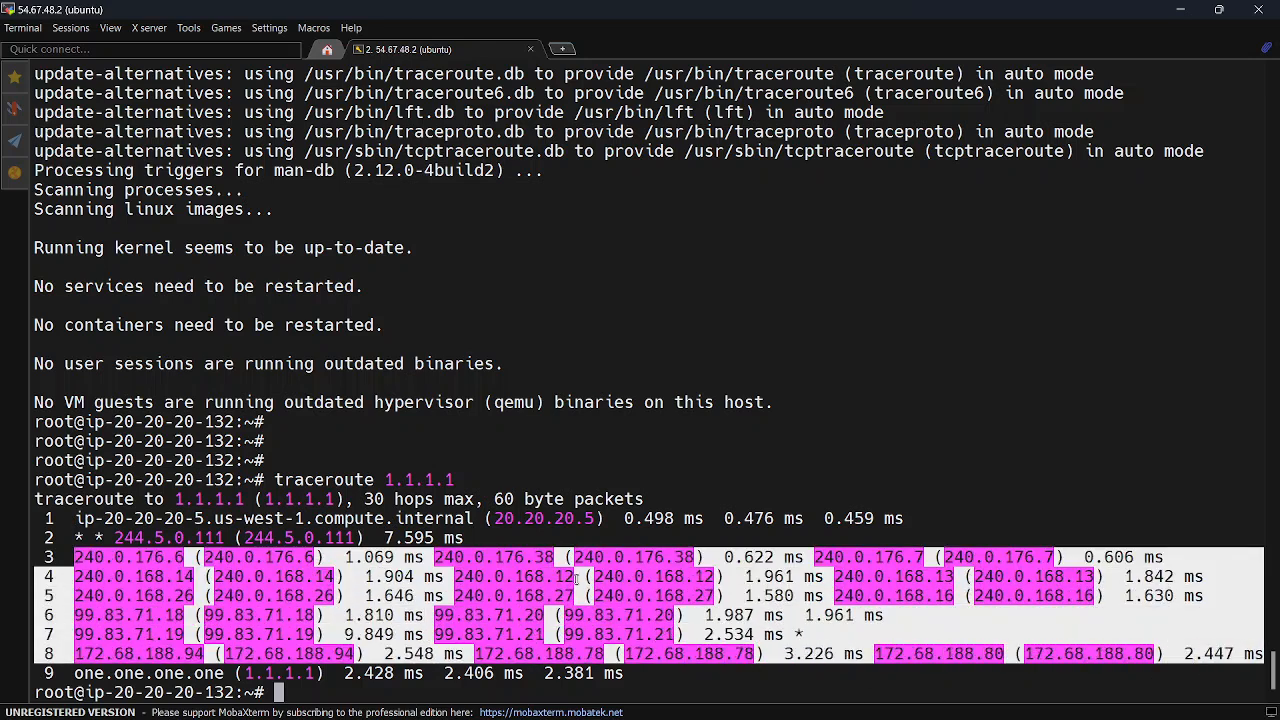
click(635, 482)
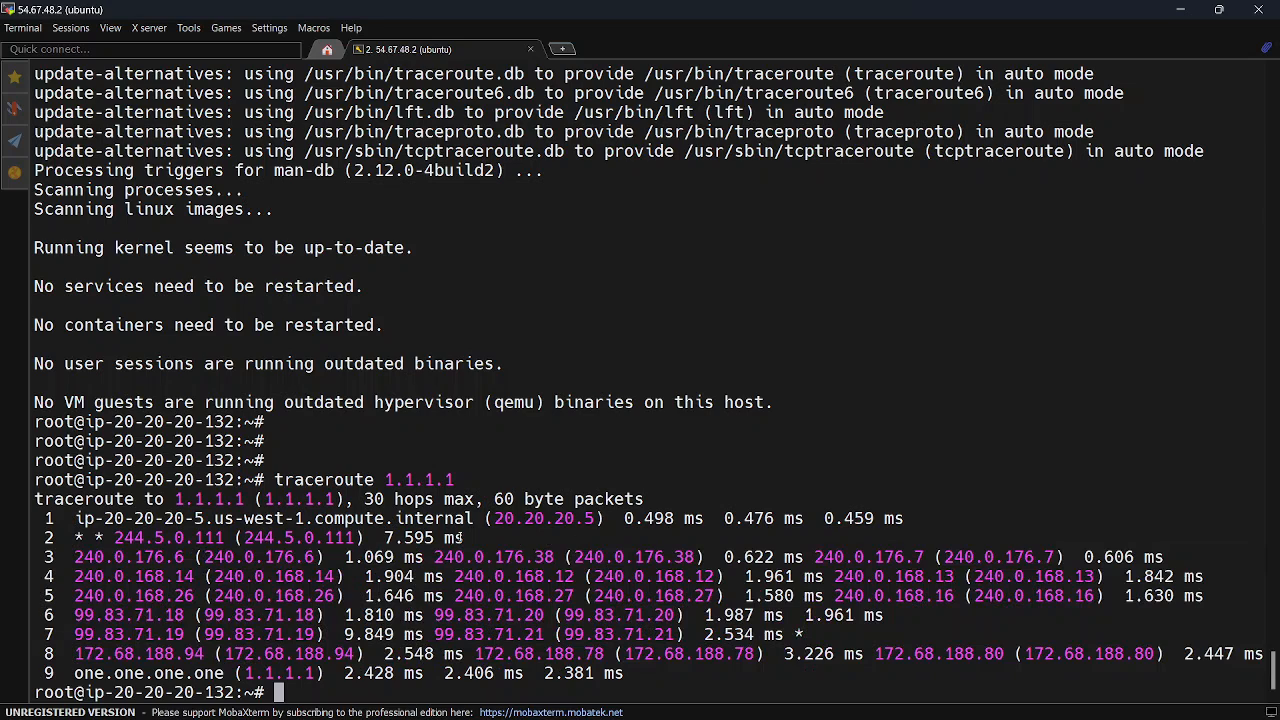
Display the private server's routing table with ip route and compare its default gateway with the first traceroute hop
text(ip route)
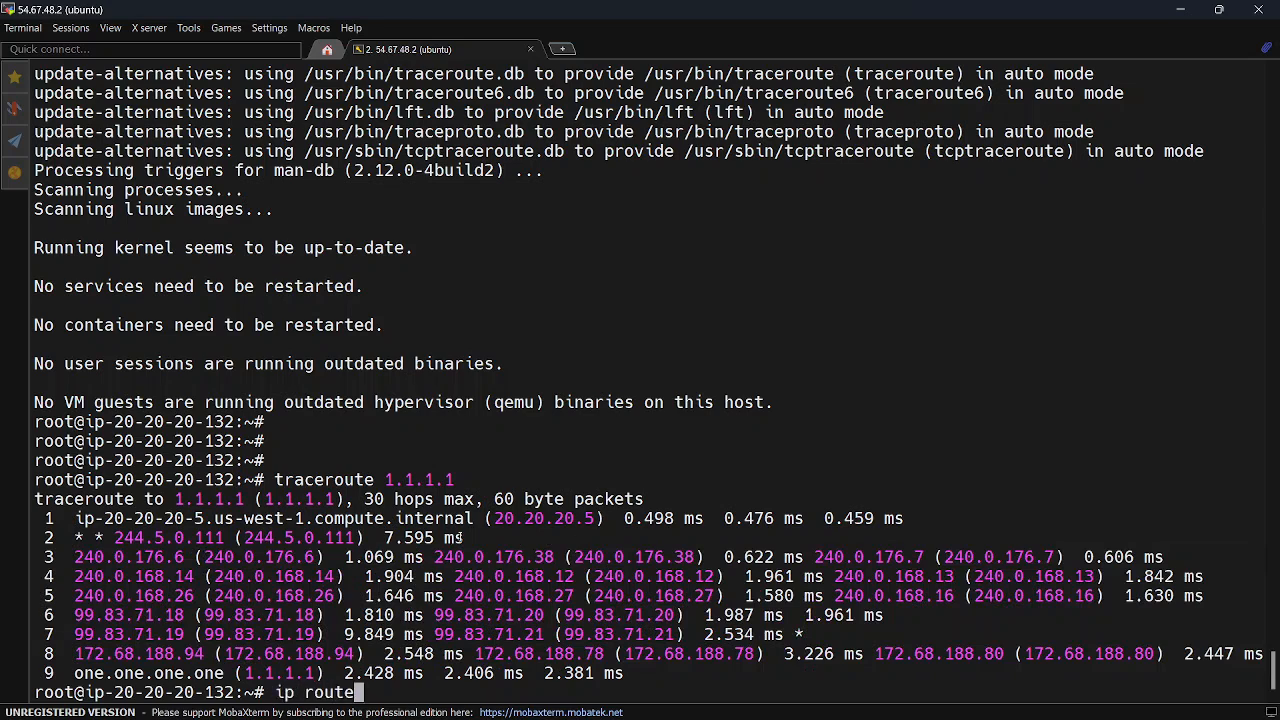
key(Return)
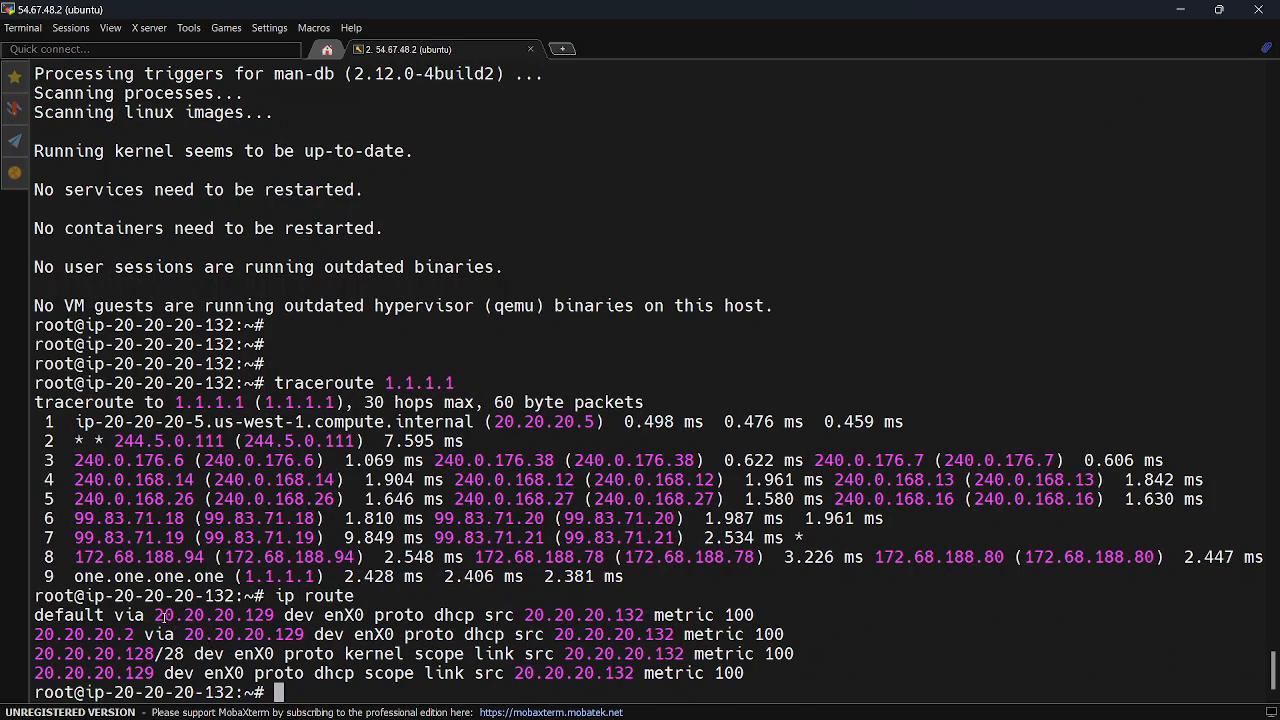
drag(155, 615, 268, 617)
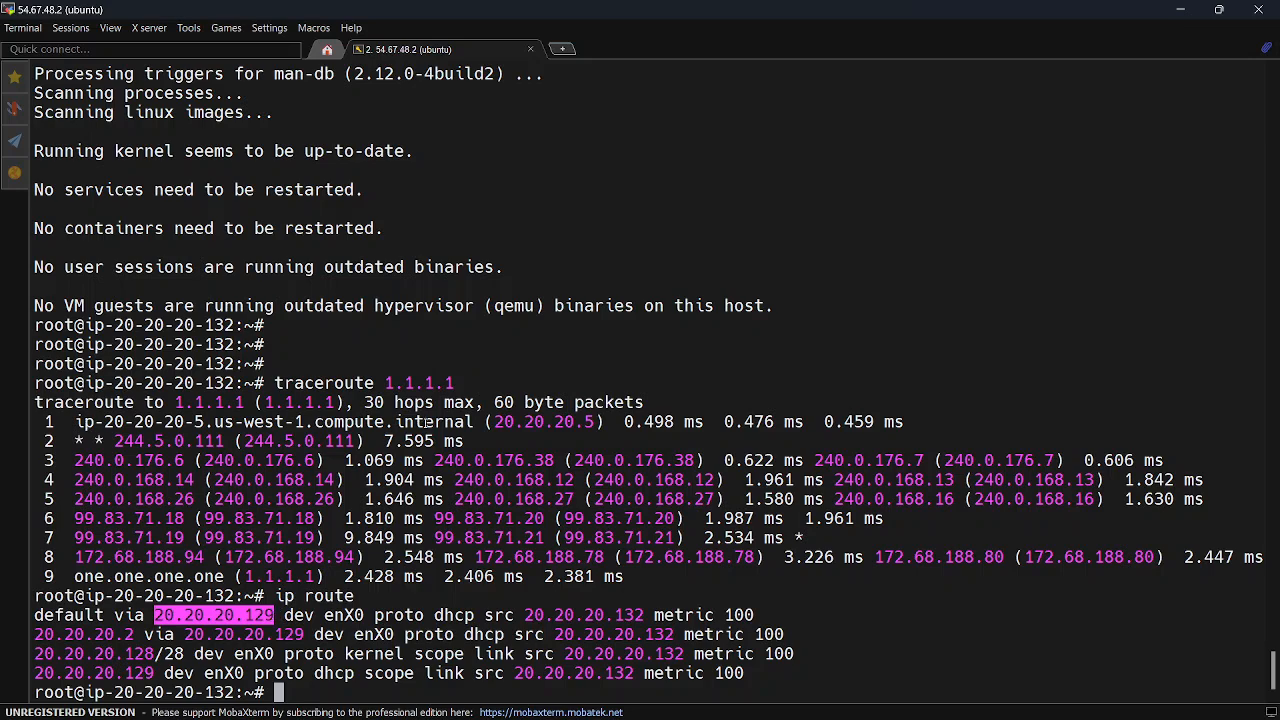
drag(496, 422, 592, 422)
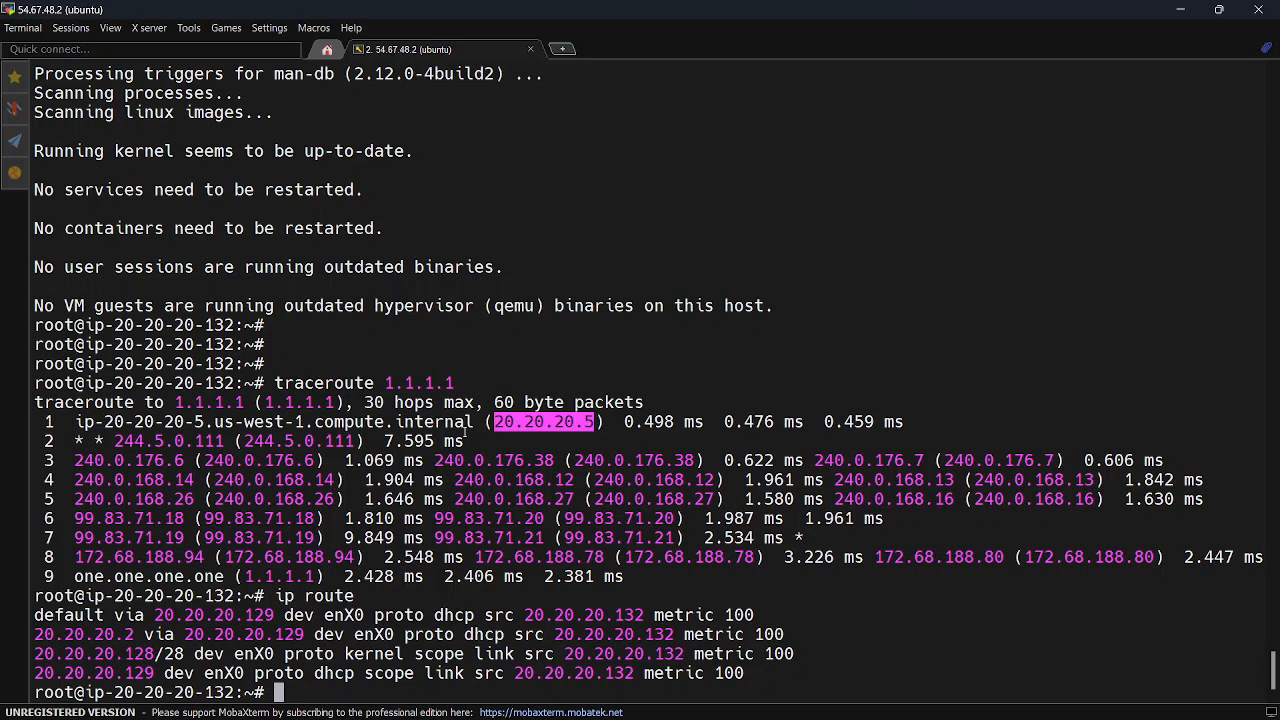
click(529, 340)
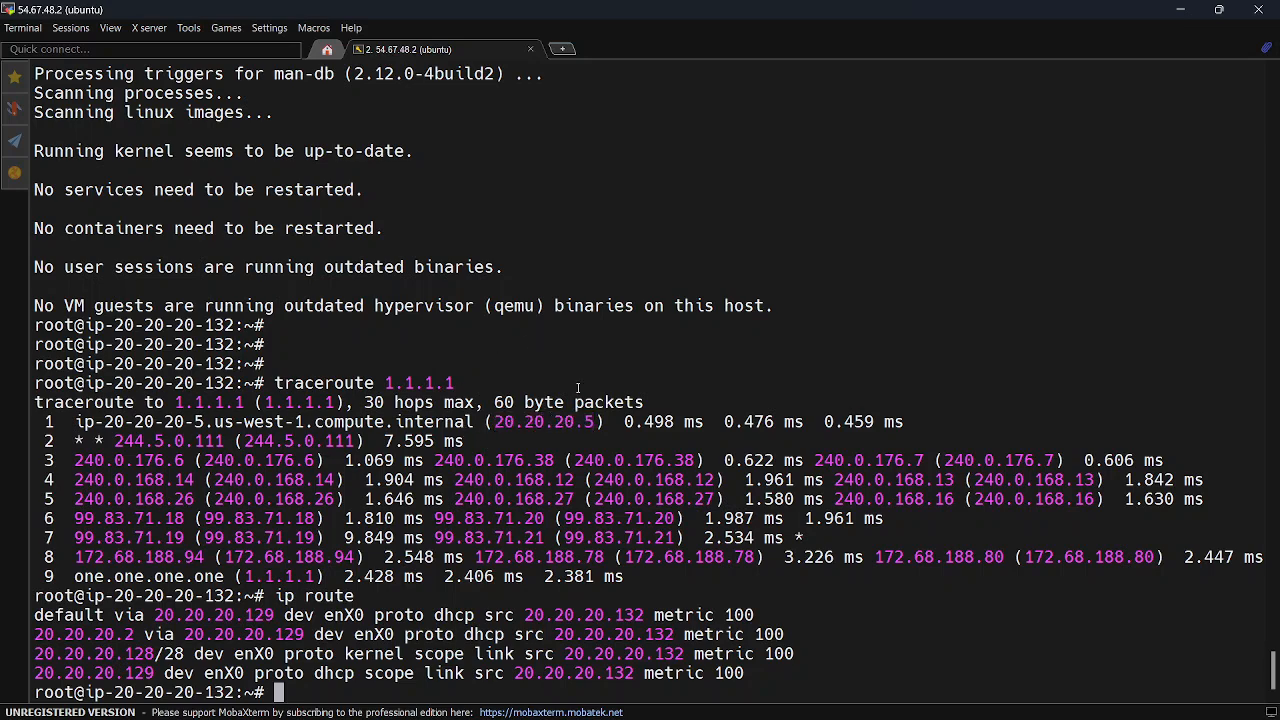
key(Return)
key(Return)
key(Return)
key(Return)
key(Return)
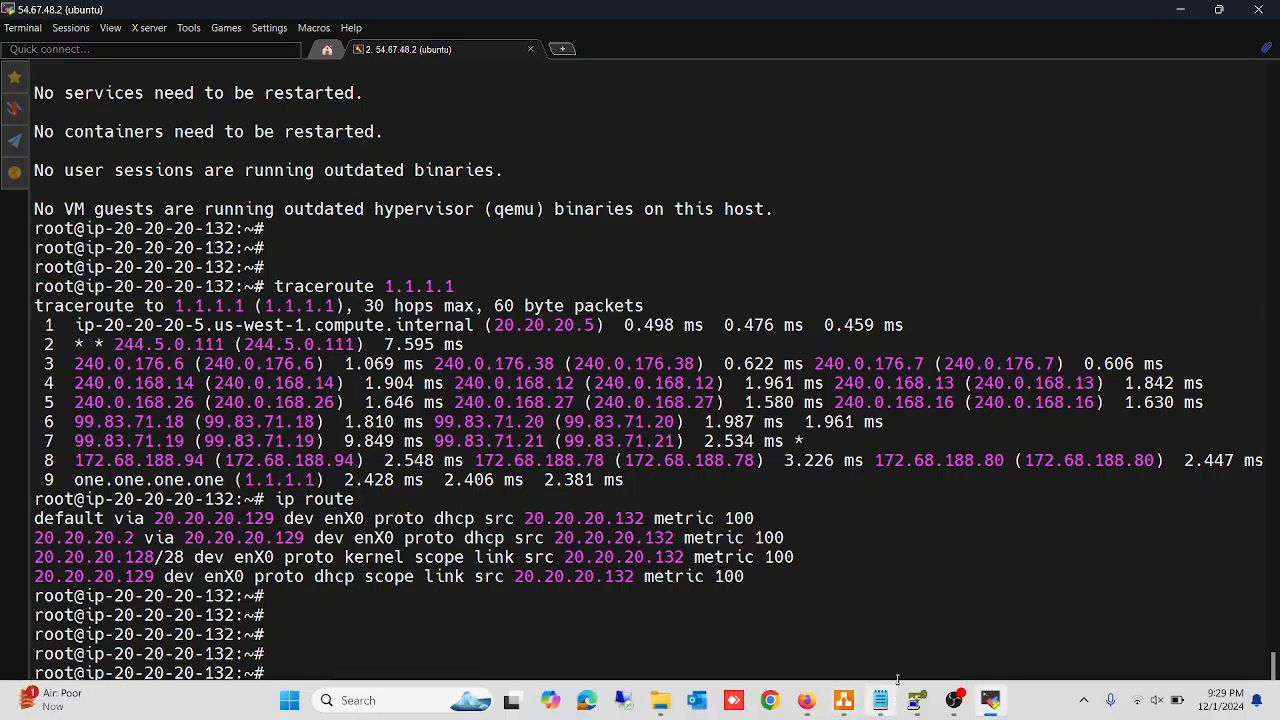
Switch to the Notepad notes and review the AWS VPC topics from Instance EC2 through NAT Gateway
click(882, 704)
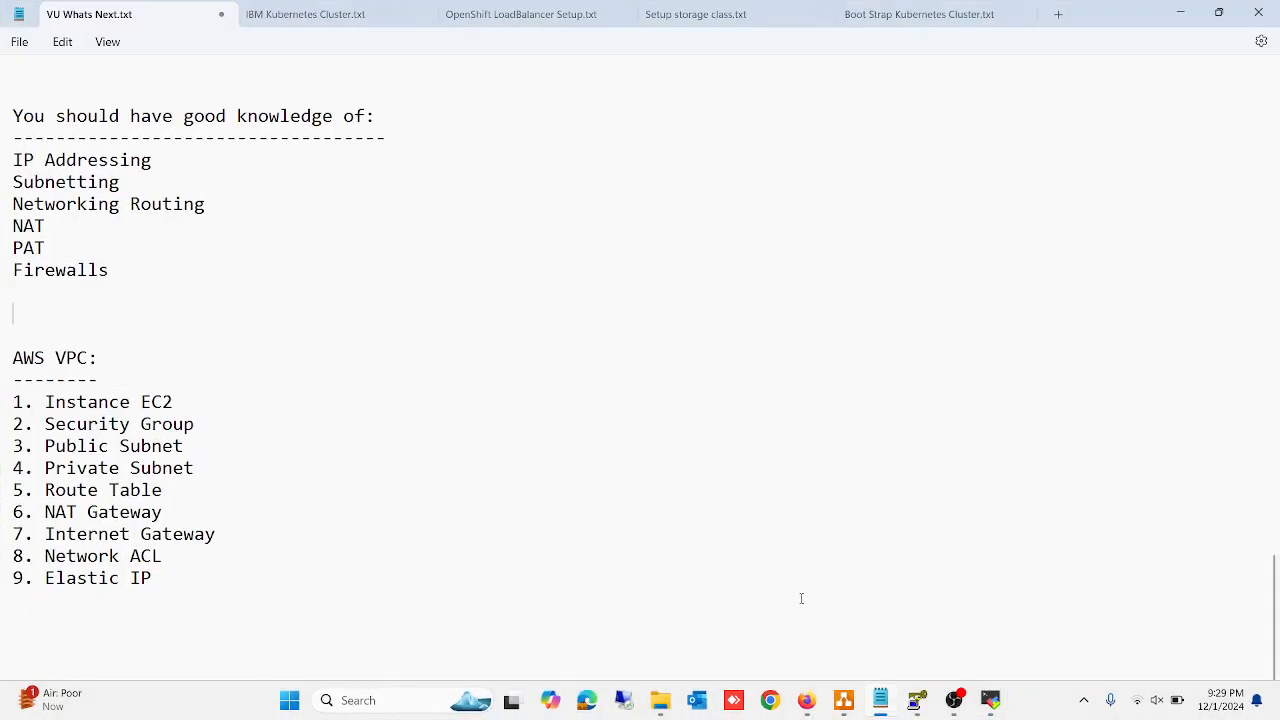
drag(46, 402, 183, 402)
drag(47, 424, 200, 427)
drag(46, 447, 174, 447)
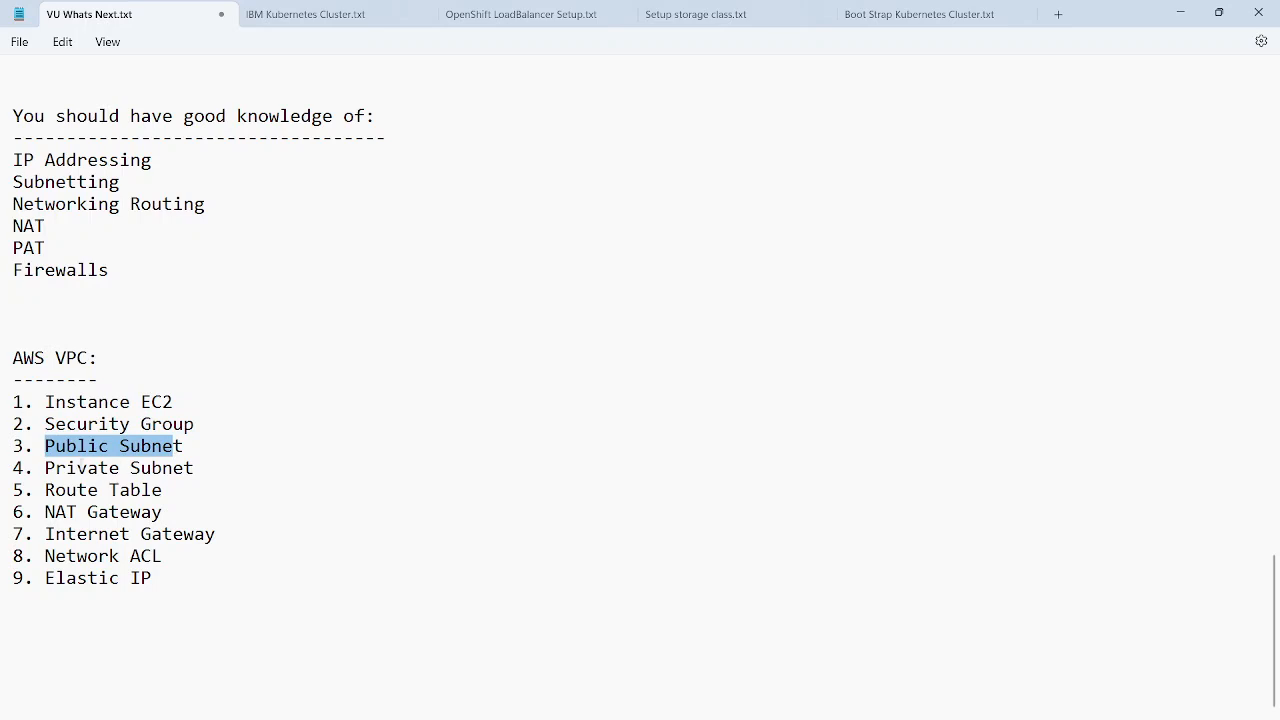
drag(47, 467, 246, 475)
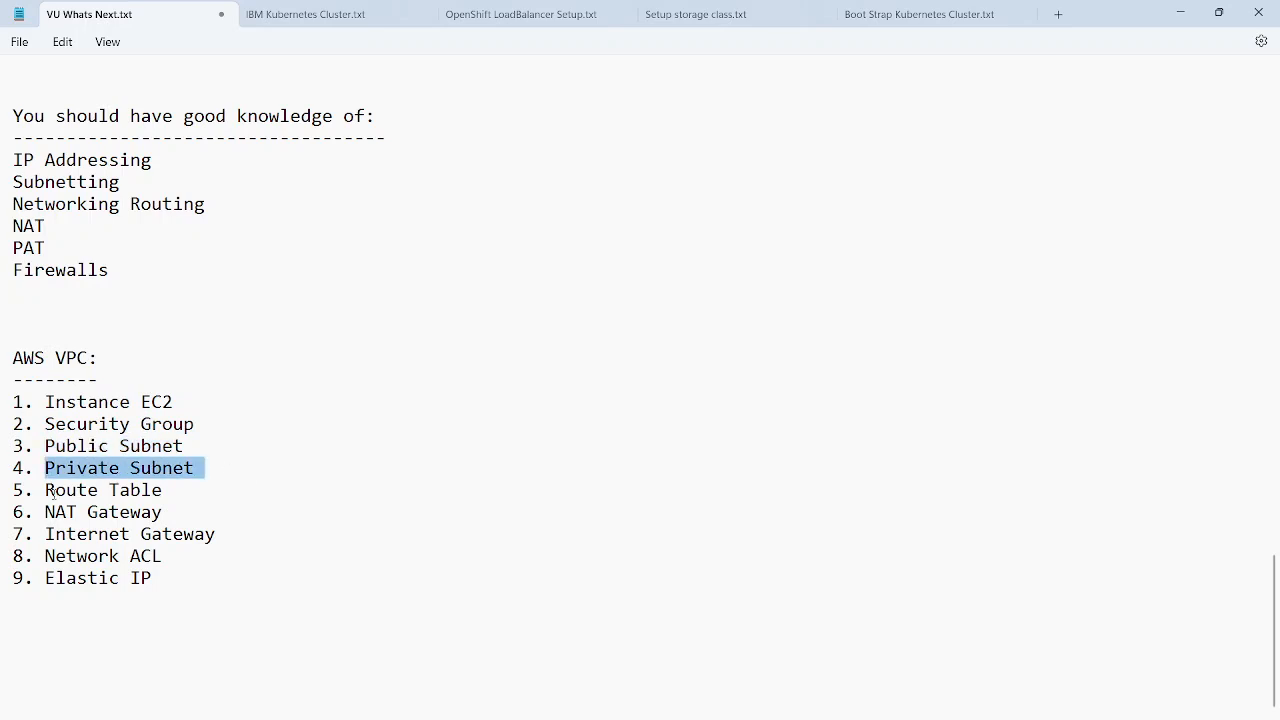
drag(45, 490, 177, 487)
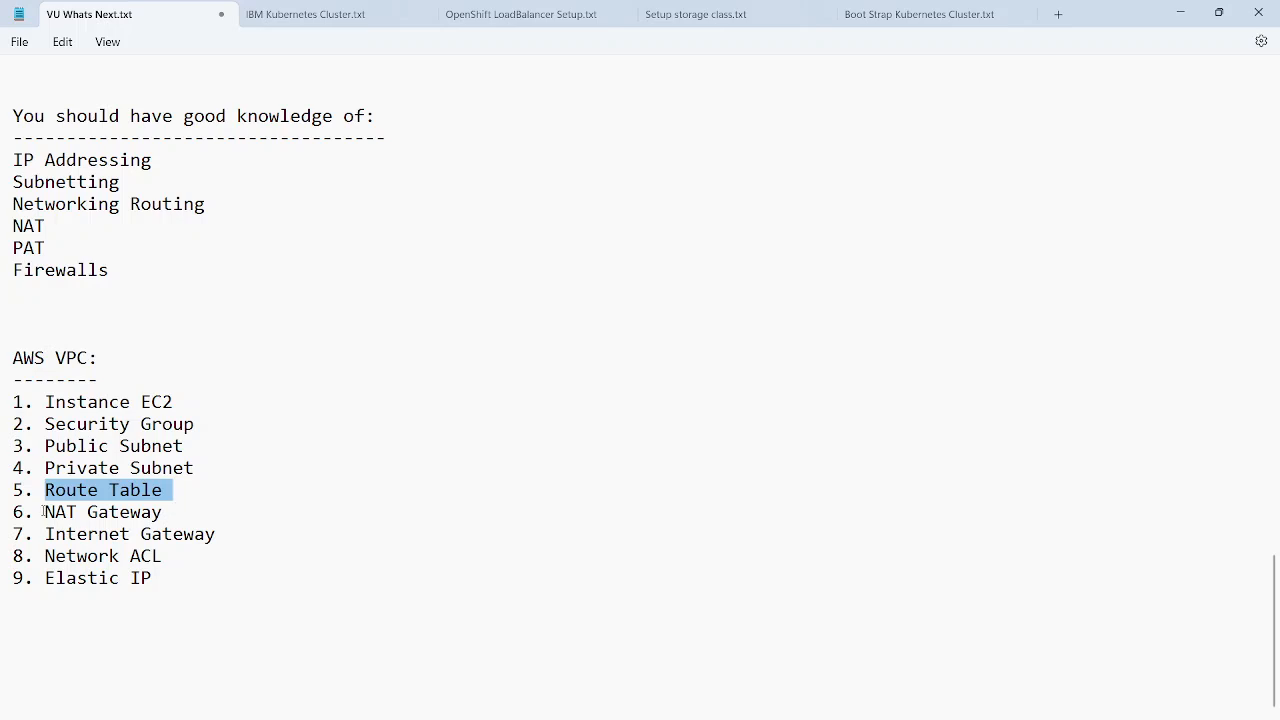
drag(45, 512, 167, 513)
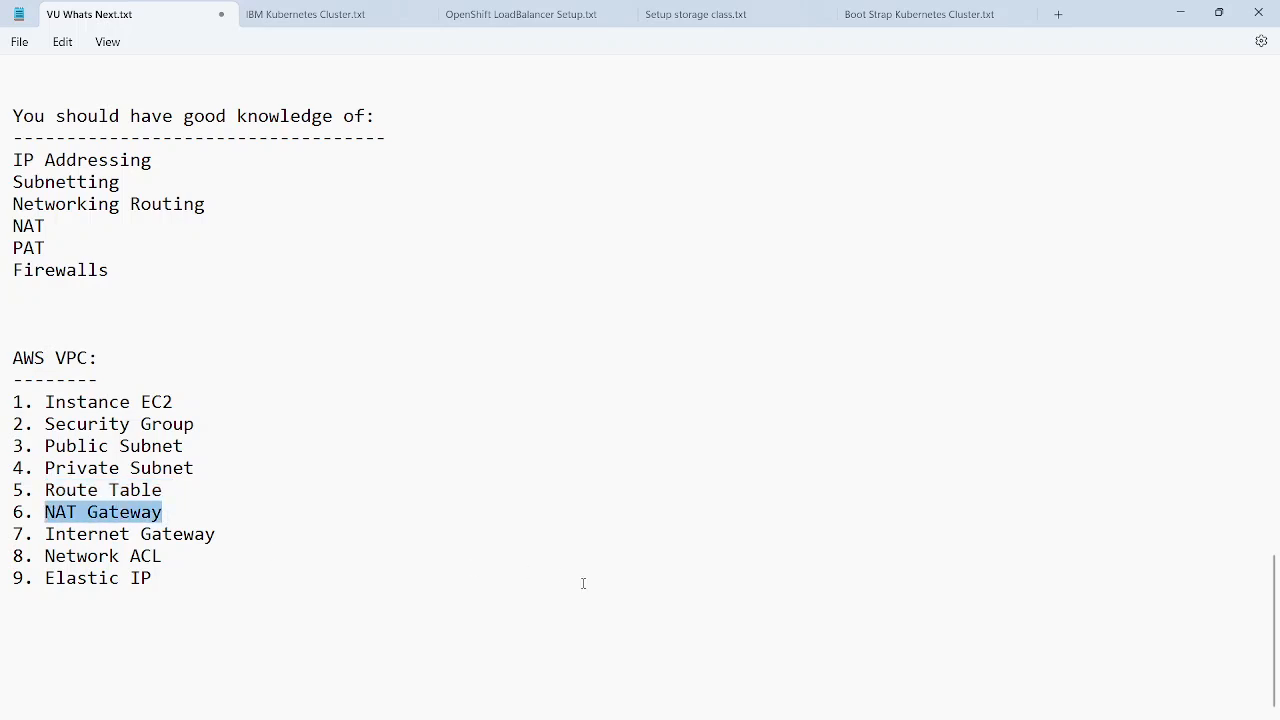
mouse_move(838, 714)
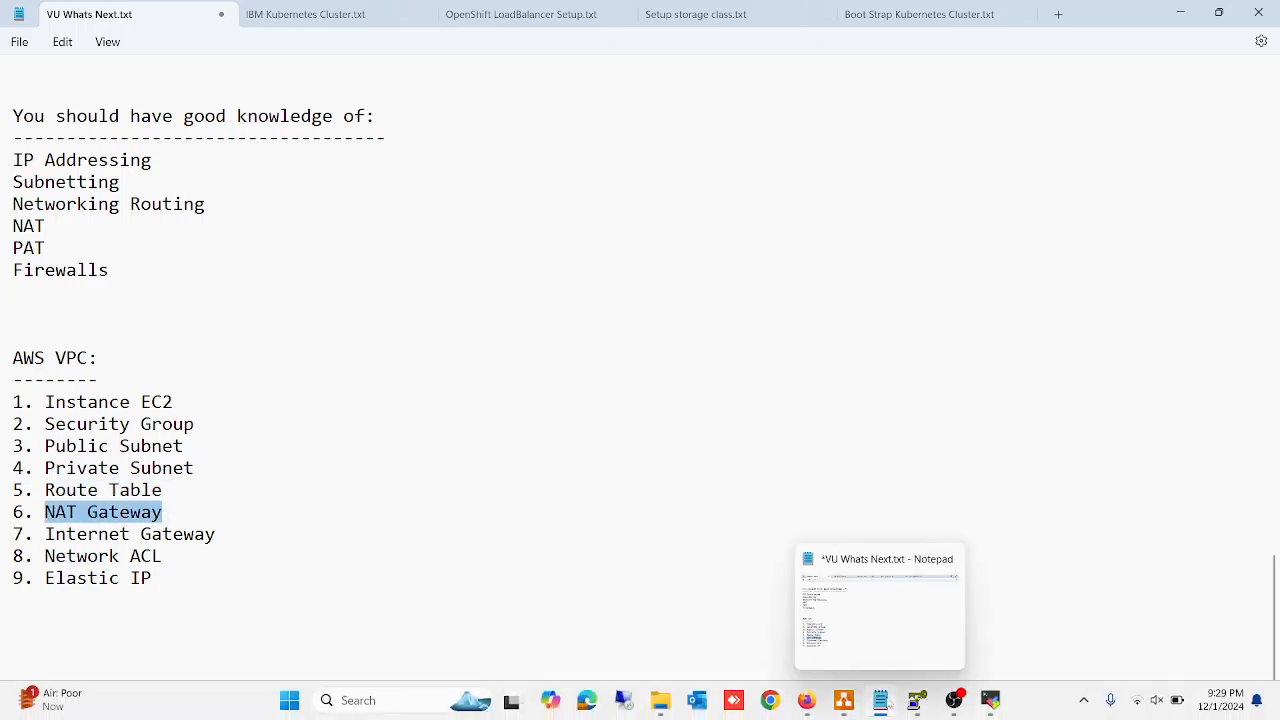
click(1180, 13)
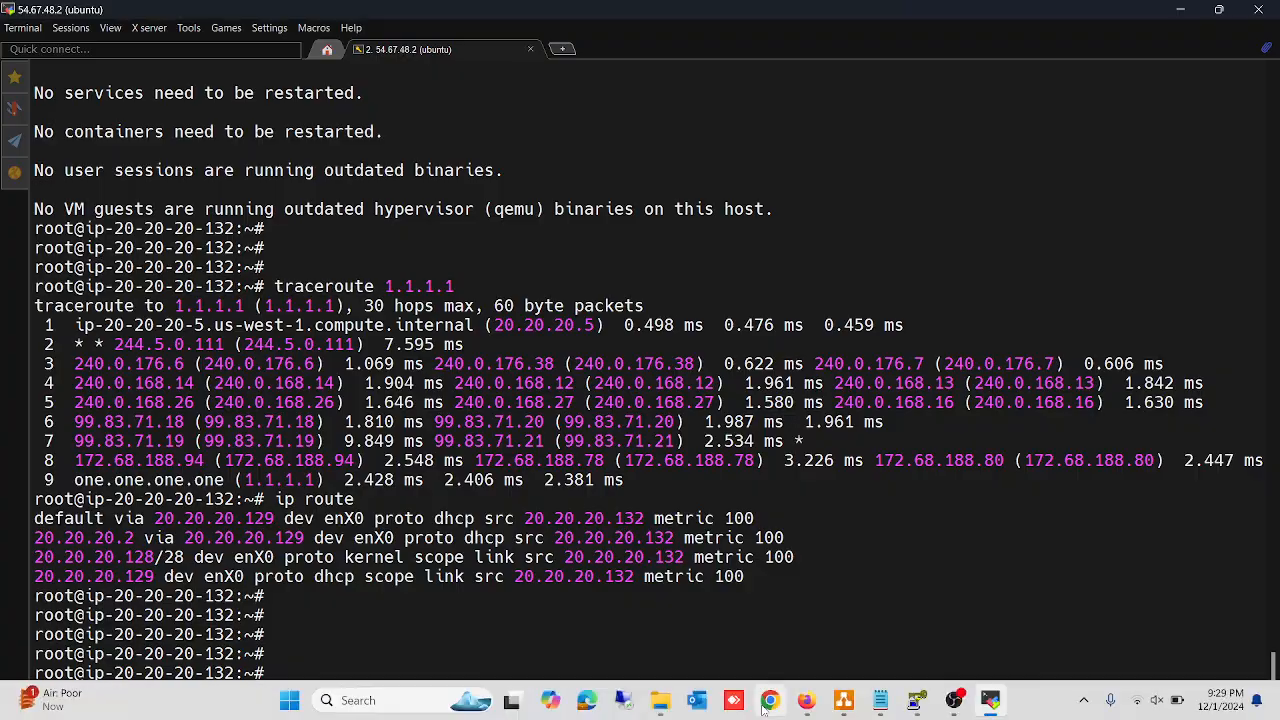
Switch to the VPC console in the browser and review the lists of NAT gateways and route tables
click(805, 704)
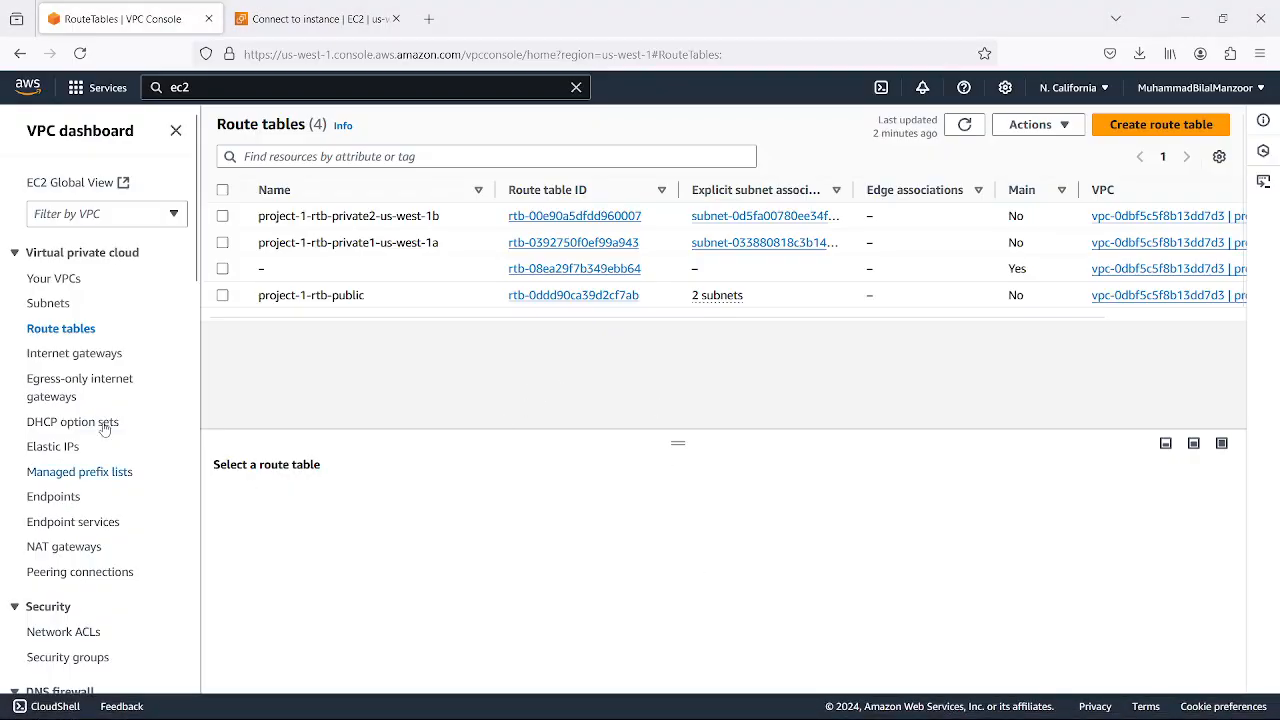
click(64, 546)
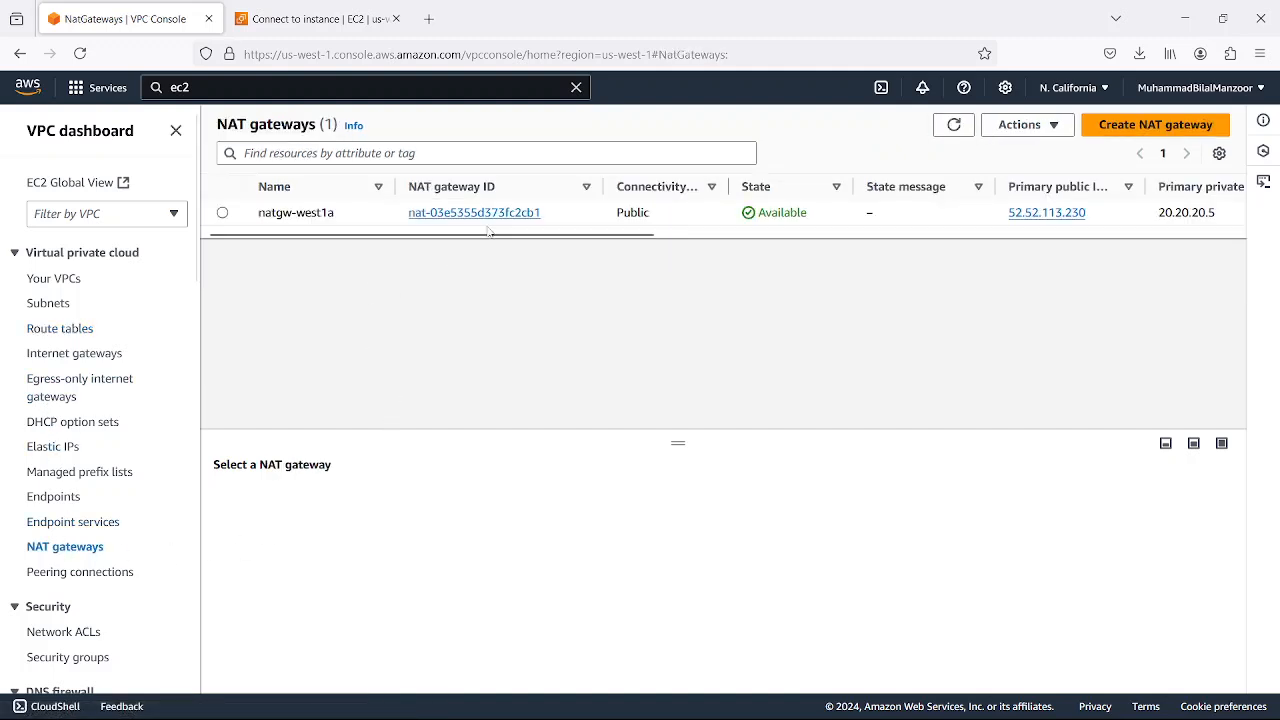
mouse_move(495, 234)
mouse_down()
mouse_move(840, 234)
mouse_move(484, 236)
mouse_up()
drag(392, 235, 357, 222)
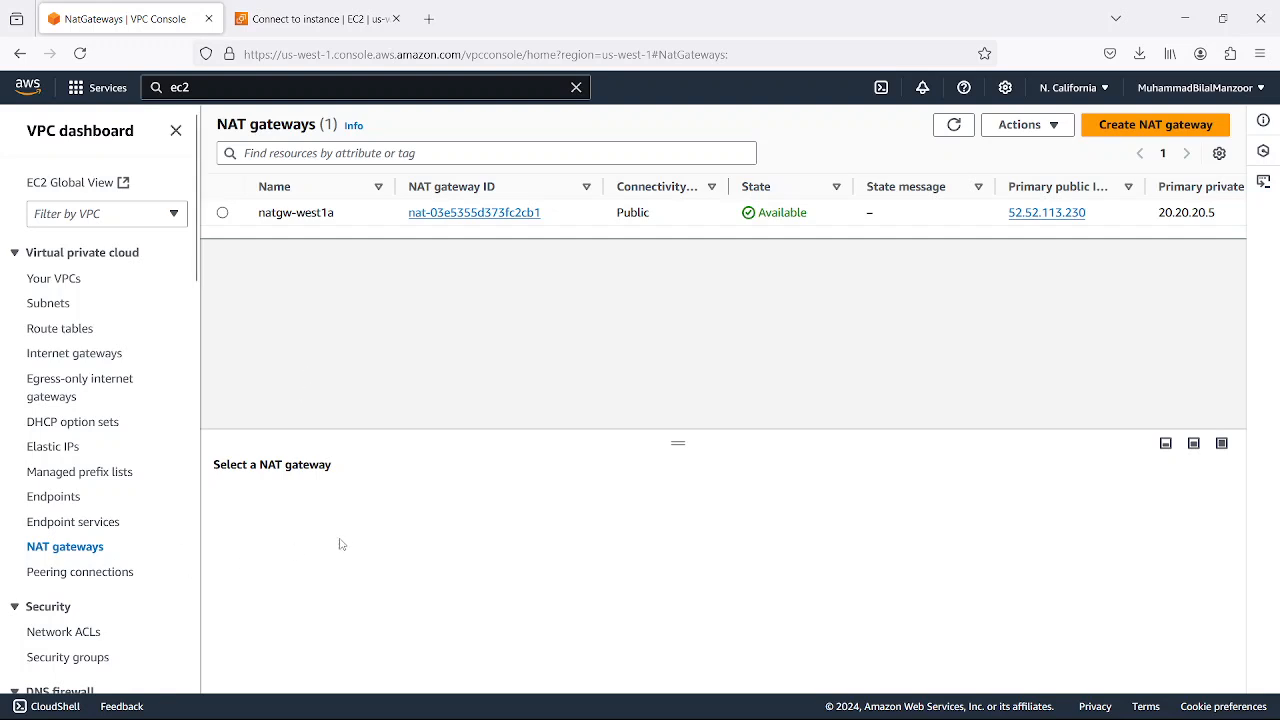
mouse_move(770, 705)
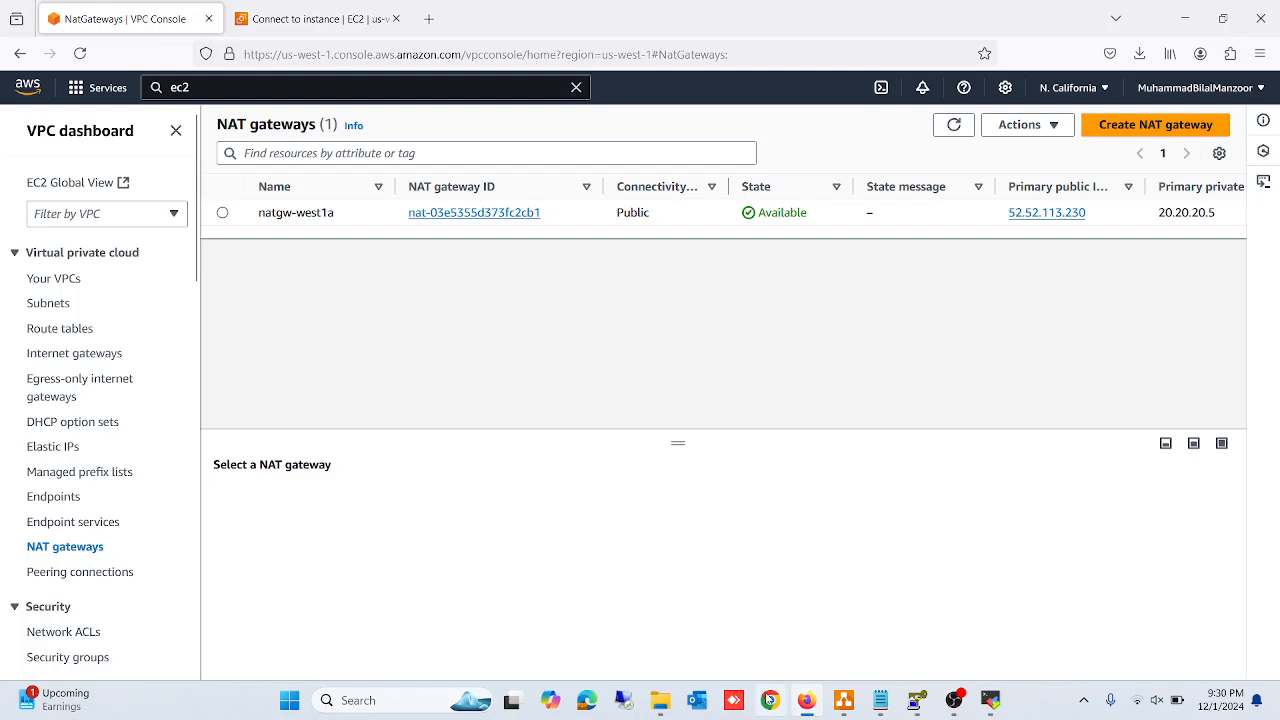
click(59, 330)
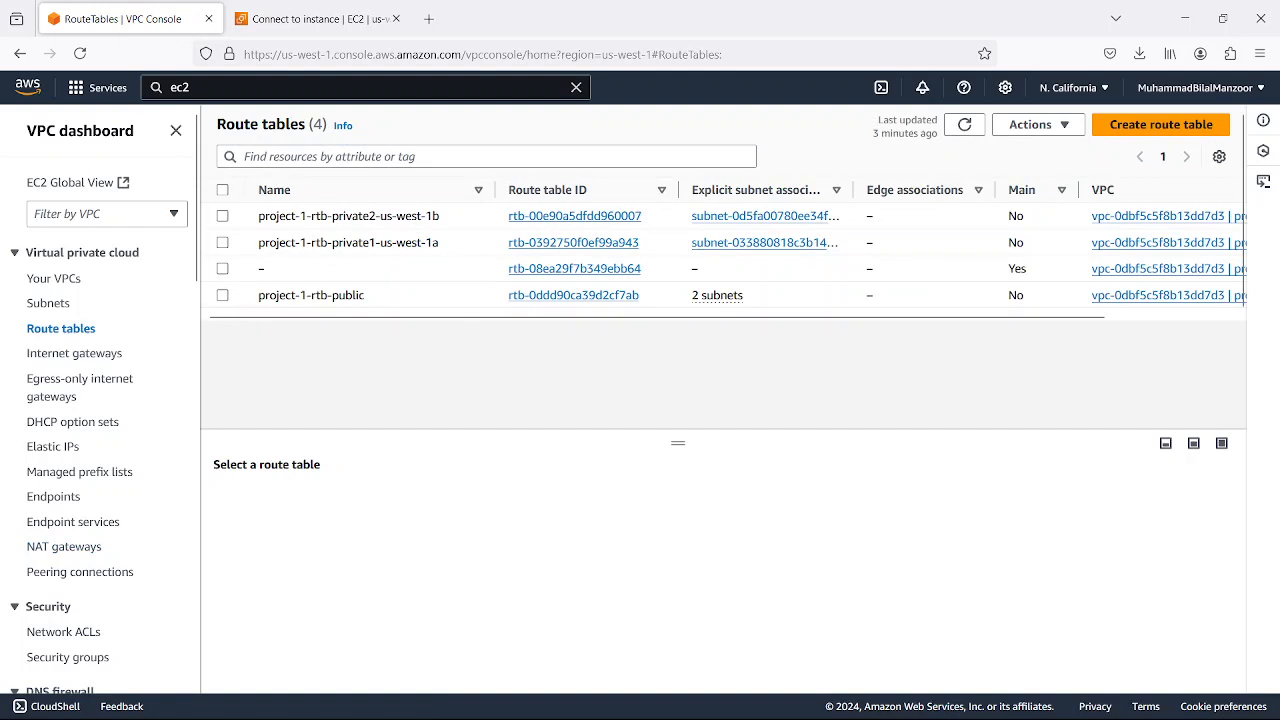
mouse_move(840, 710)
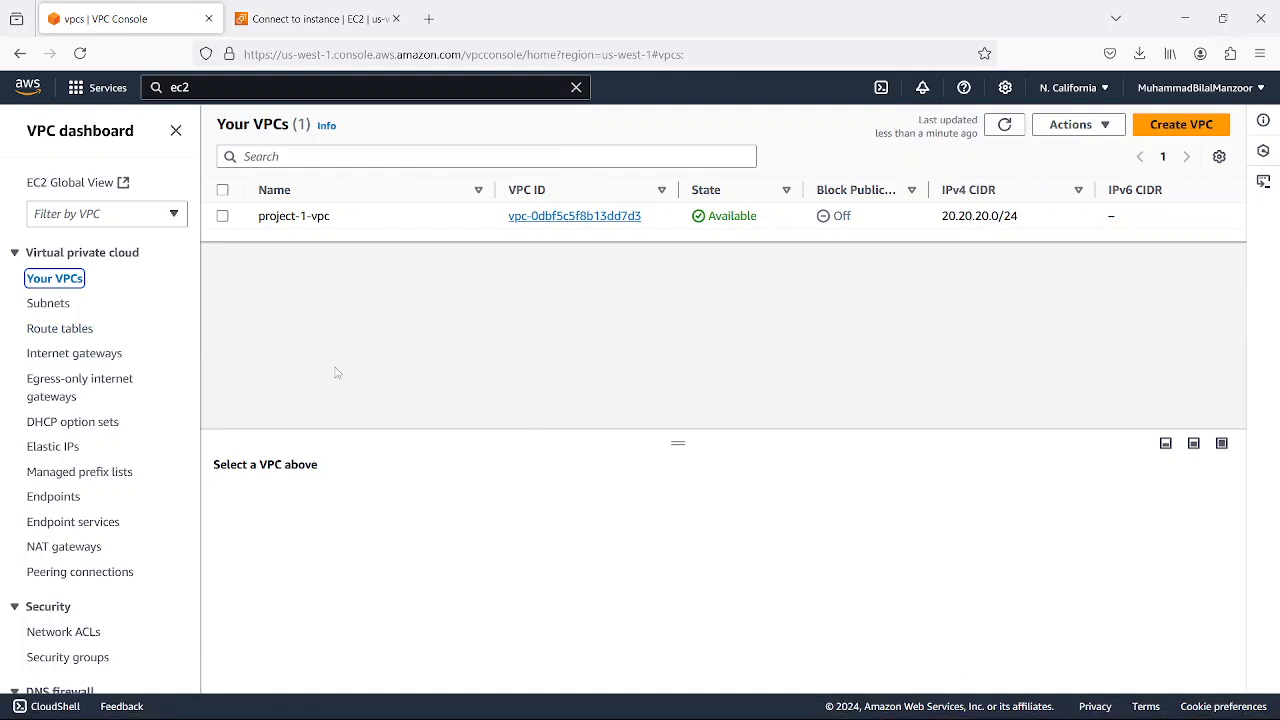
List the internet gateways and inspect the details of project-1-igw
click(76, 358)
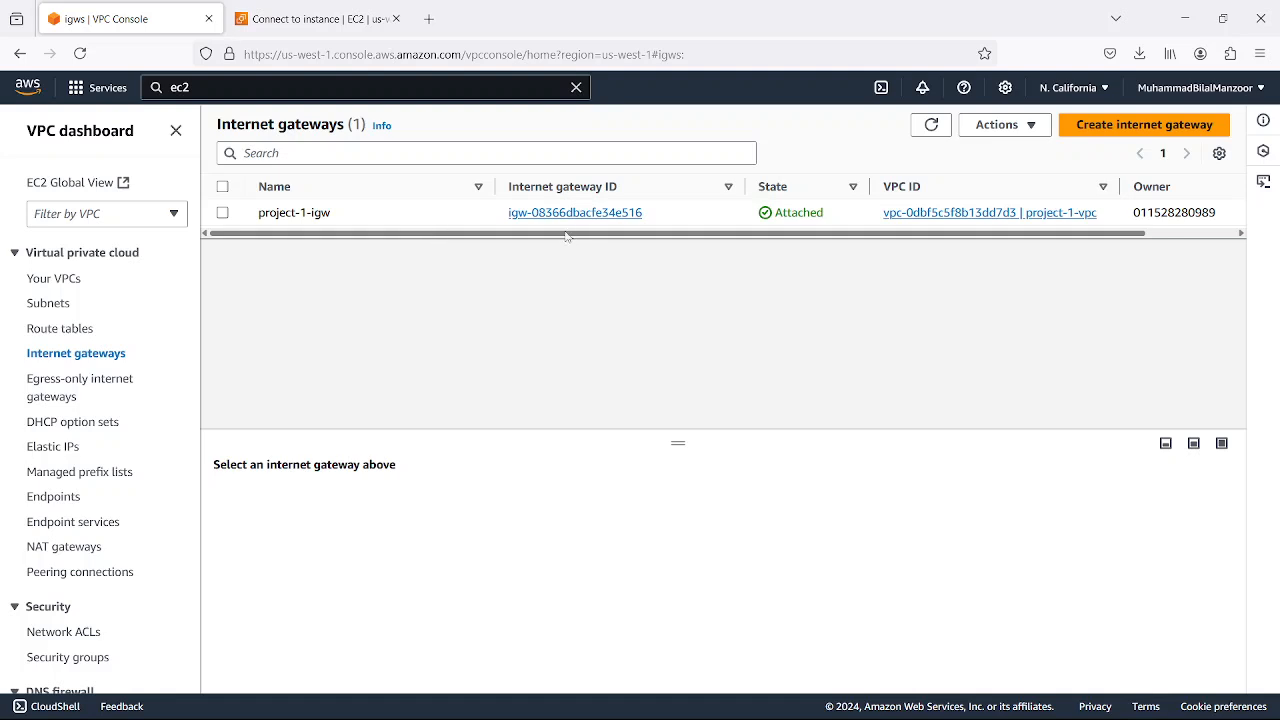
click(223, 213)
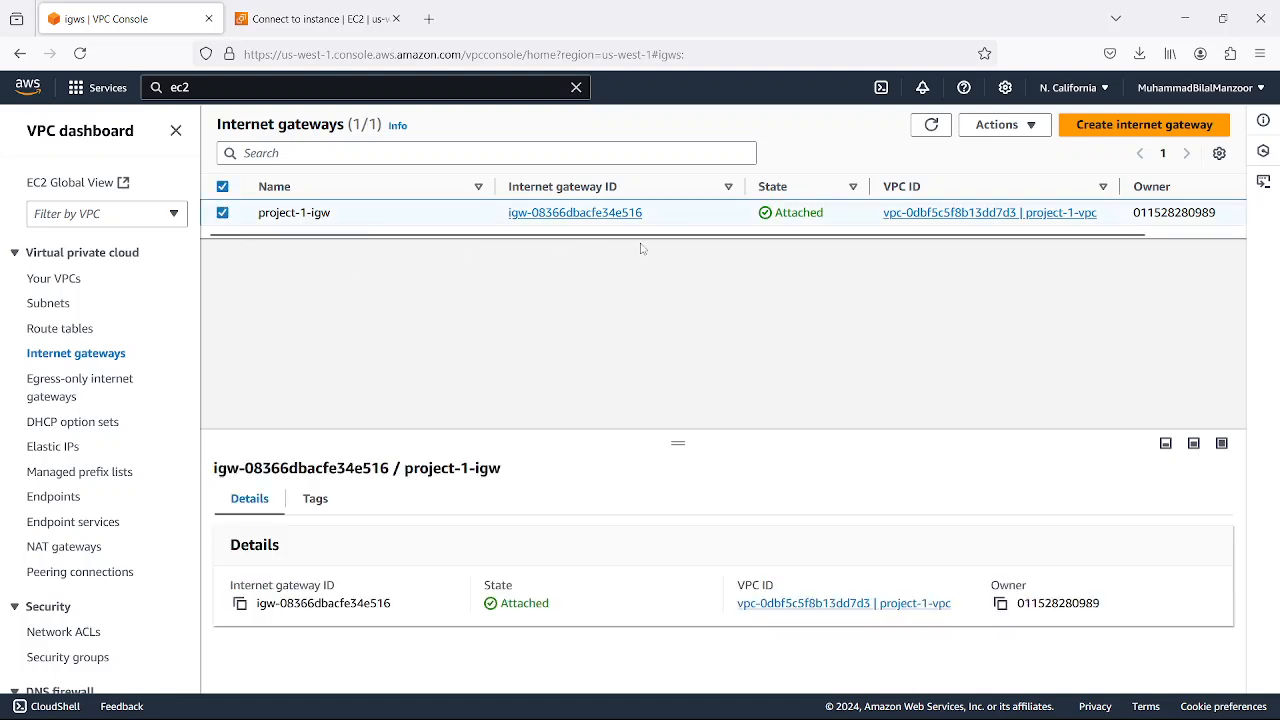
scroll(680, 246, right, 2)
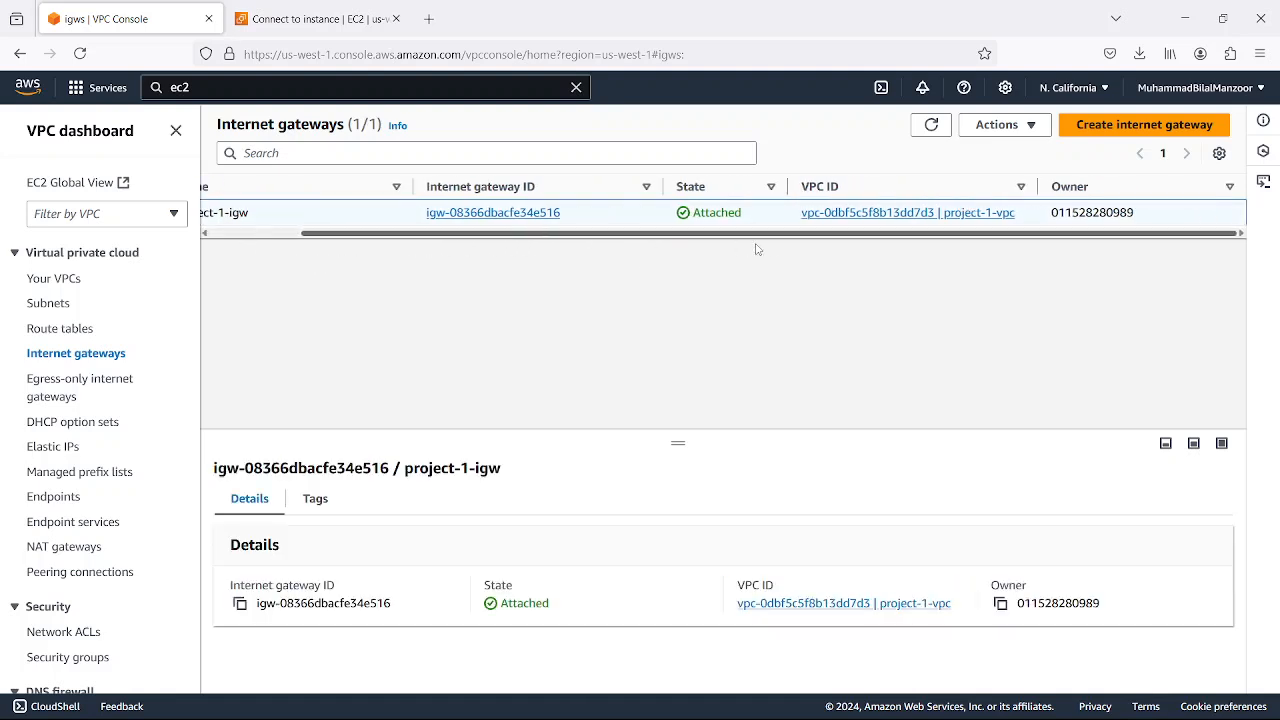
scroll(600, 249, left, 2)
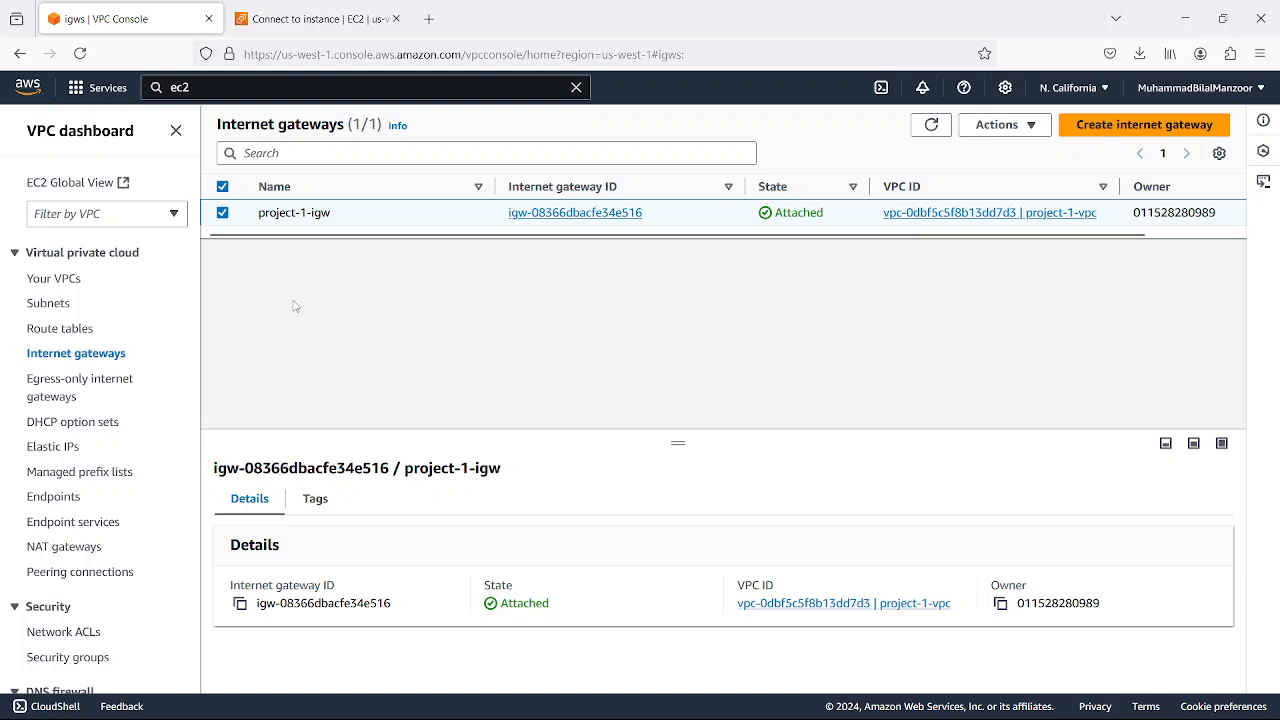
Show the routes of the project-1-rtb-public route table
click(76, 331)
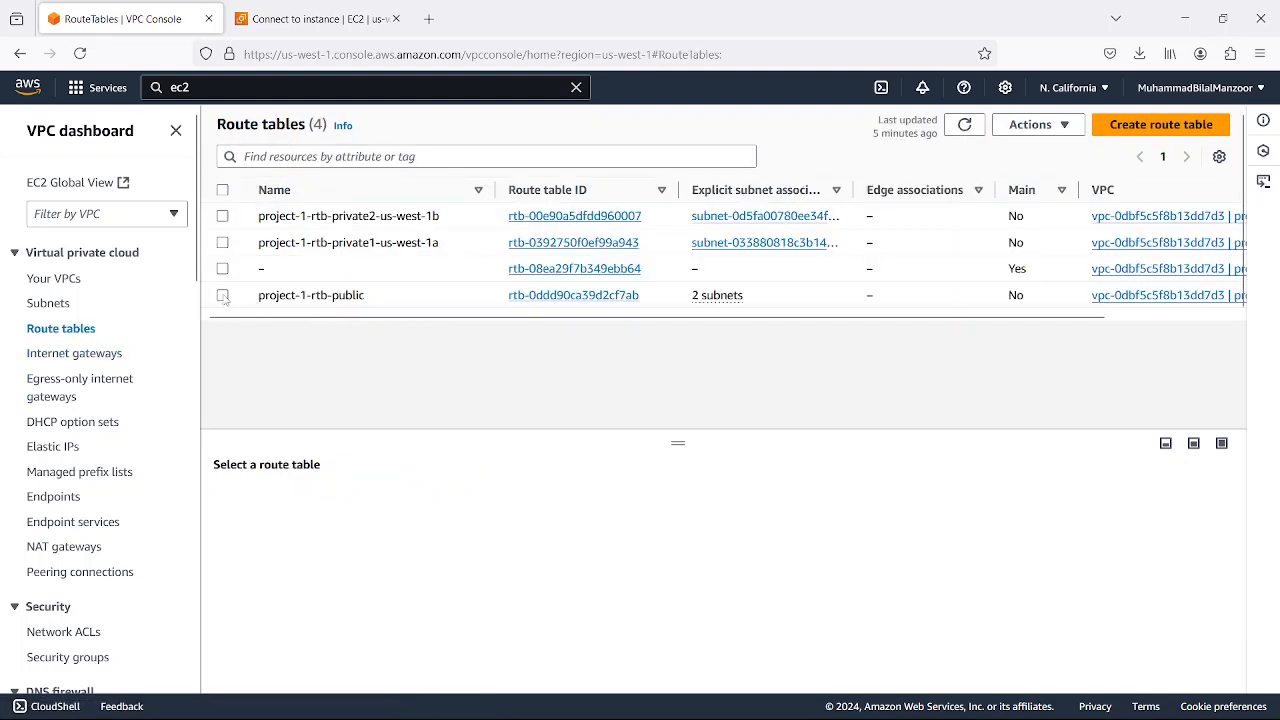
click(222, 295)
click(321, 498)
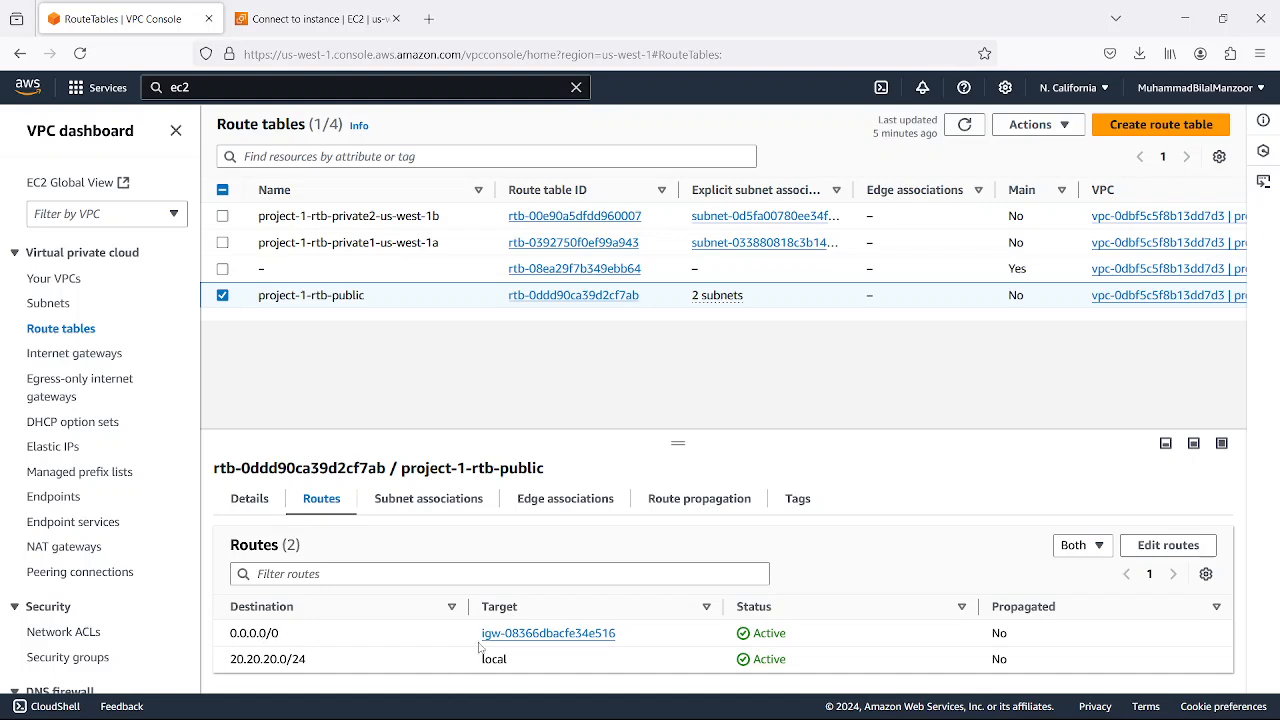
Inspect the internet gateway target of the public table's 0.0.0.0/0 route in the route editor, leaving without saving
click(1168, 547)
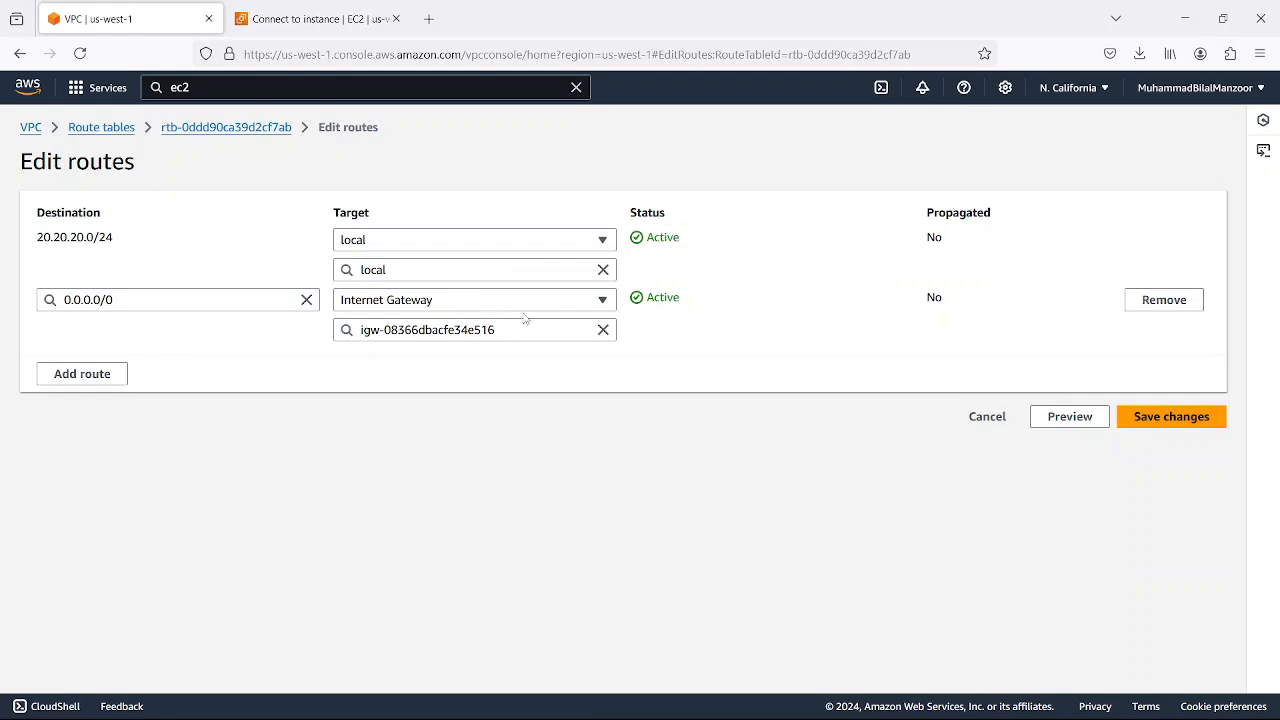
click(549, 334)
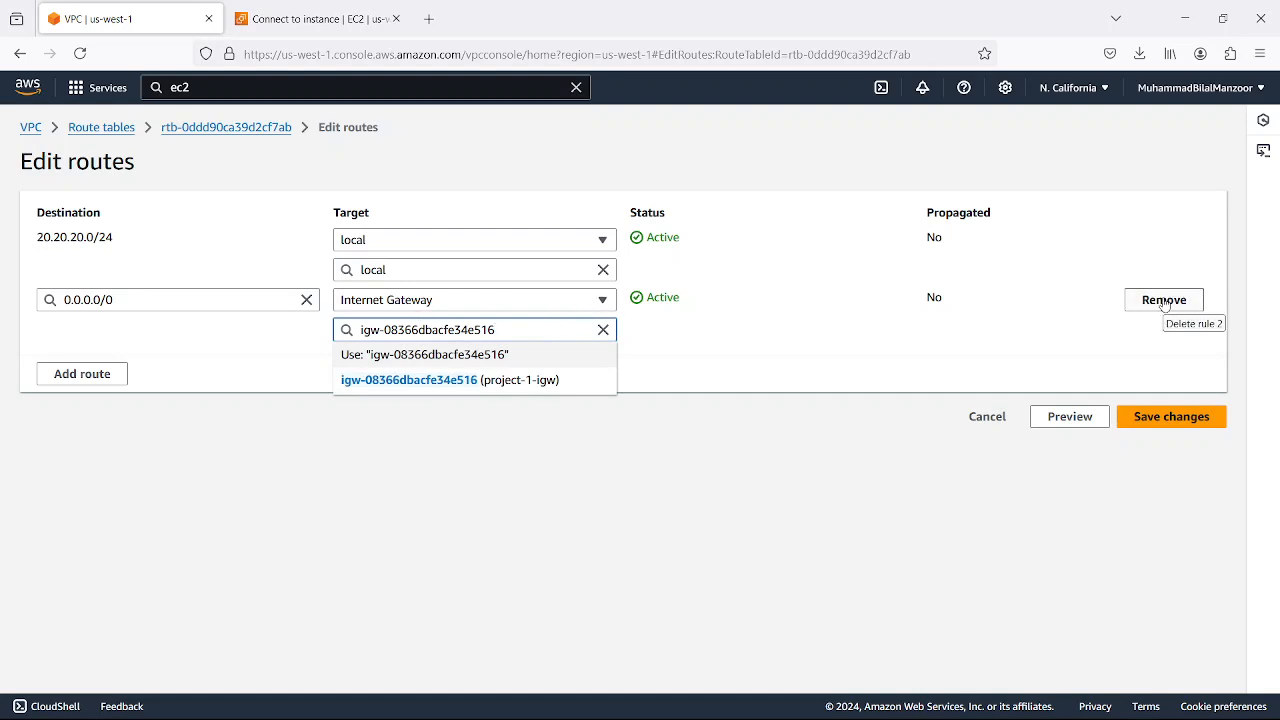
click(238, 332)
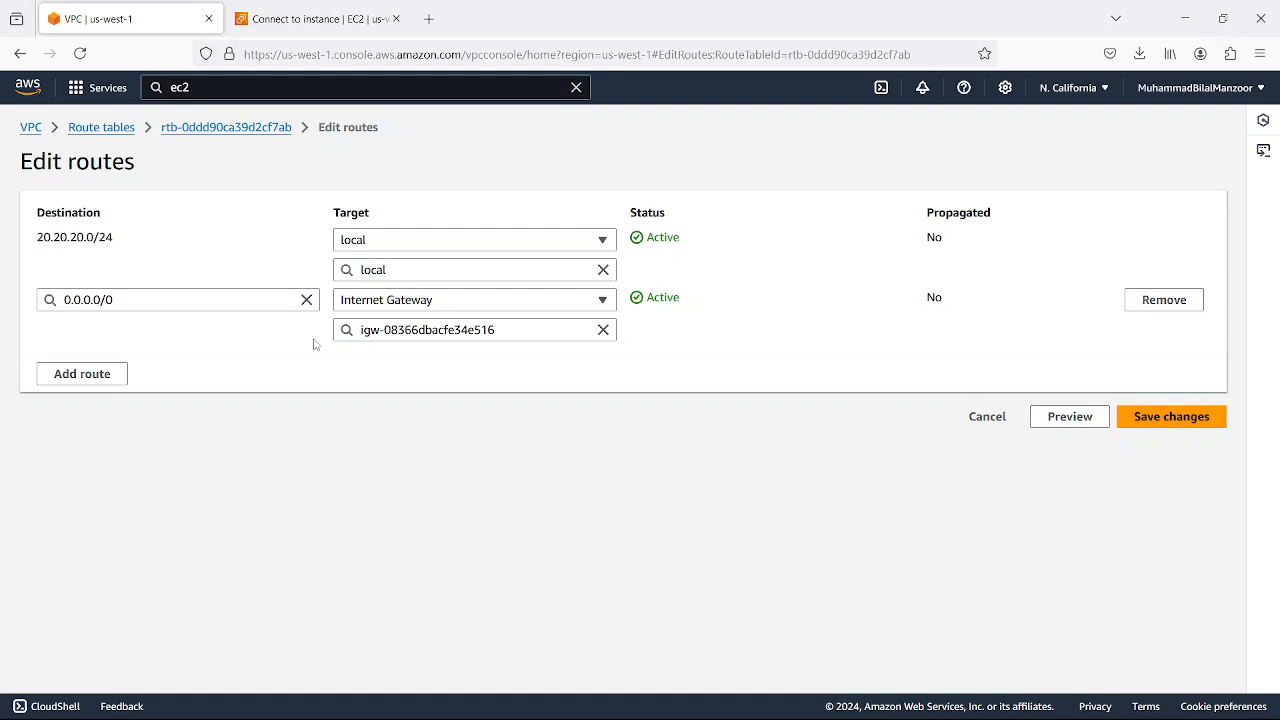
click(979, 420)
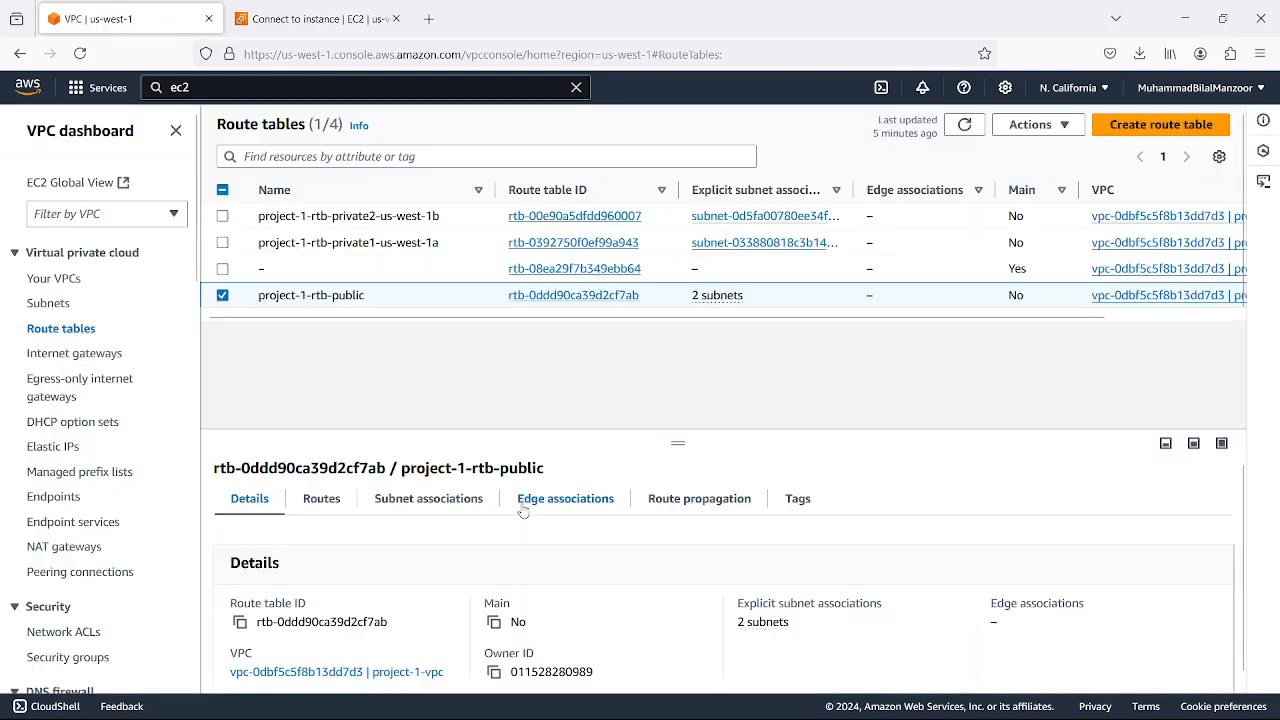
Show the routes of the project-1-rtb-private2-us-west-1b route table instead of the public one
click(223, 296)
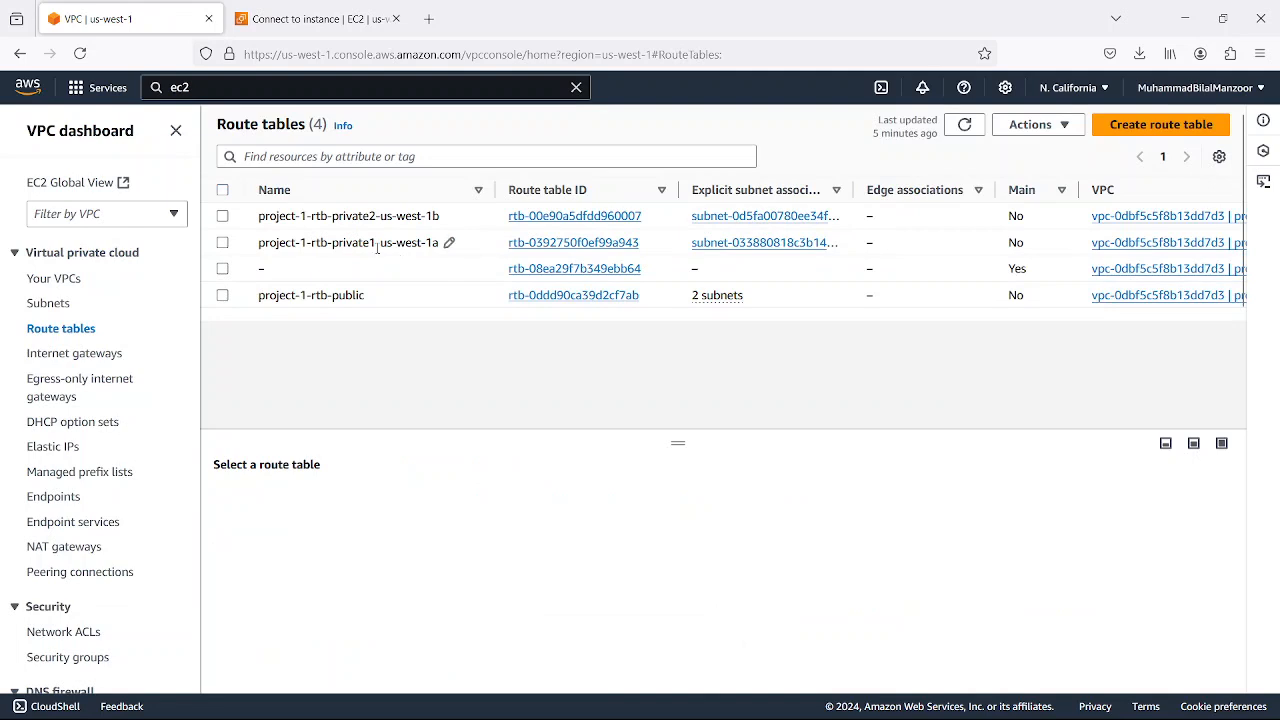
click(222, 216)
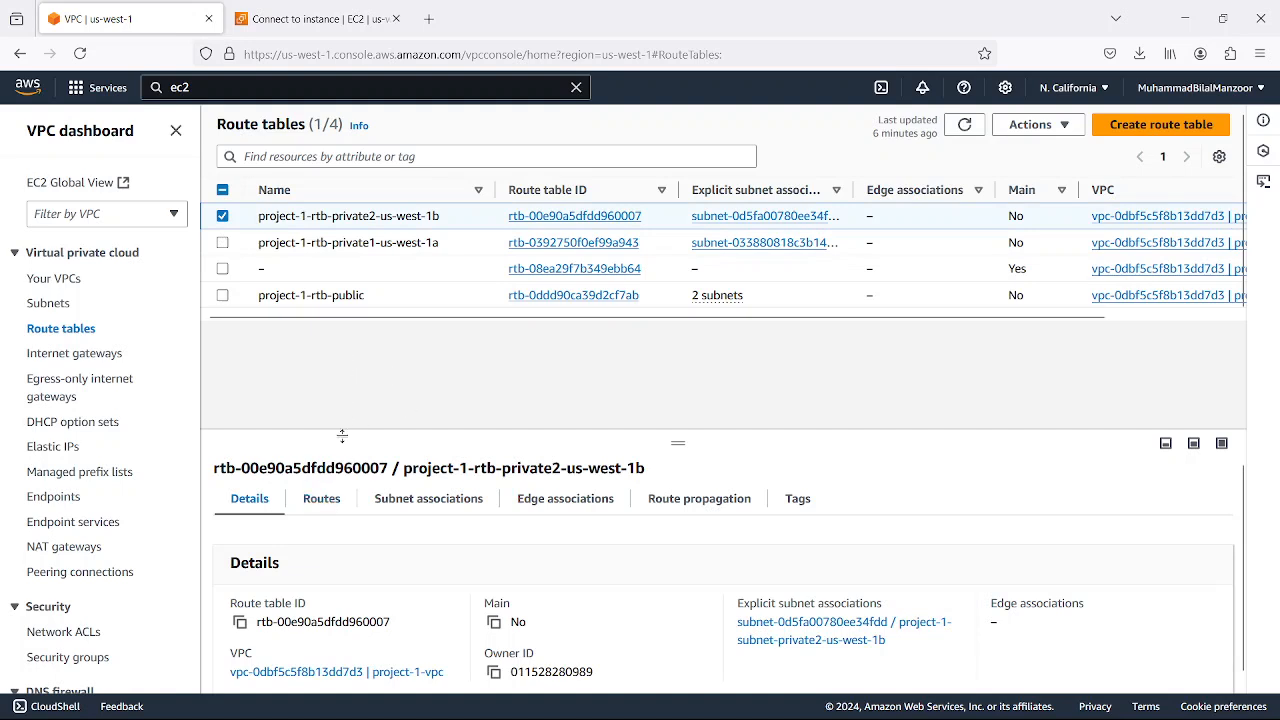
click(316, 500)
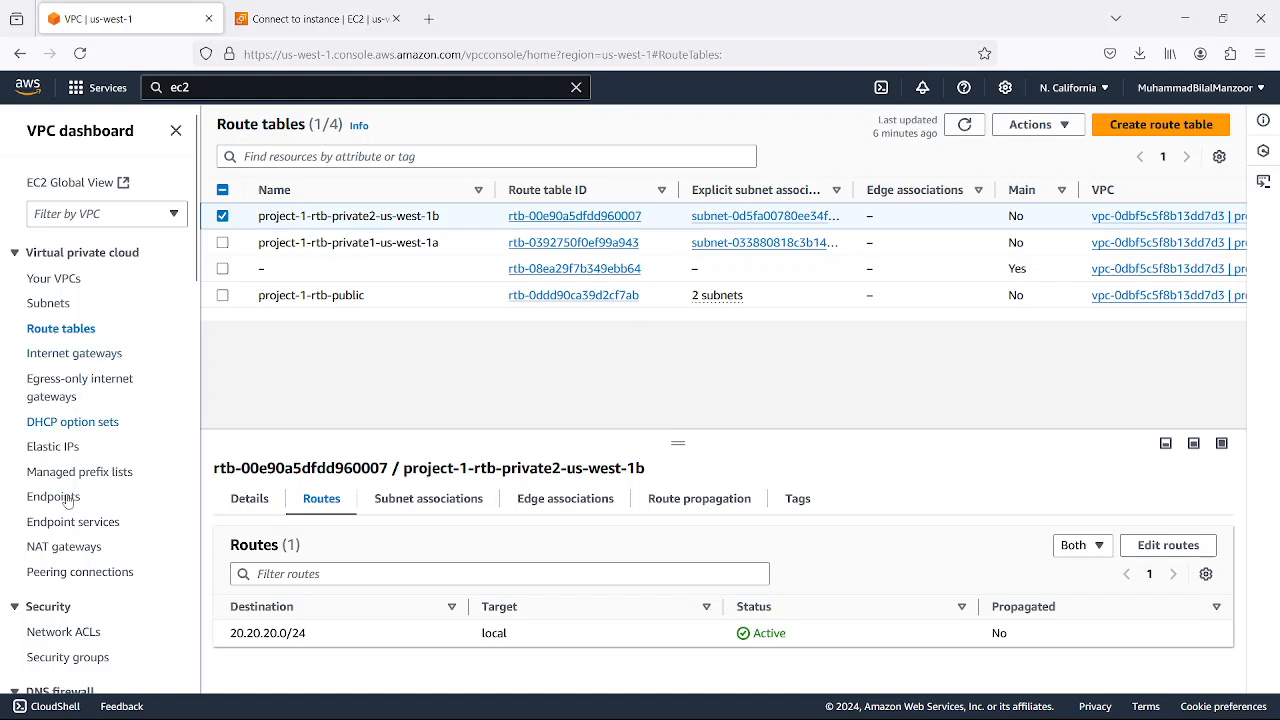
List the VPC's NAT gateways to review natgw-west1a
click(58, 553)
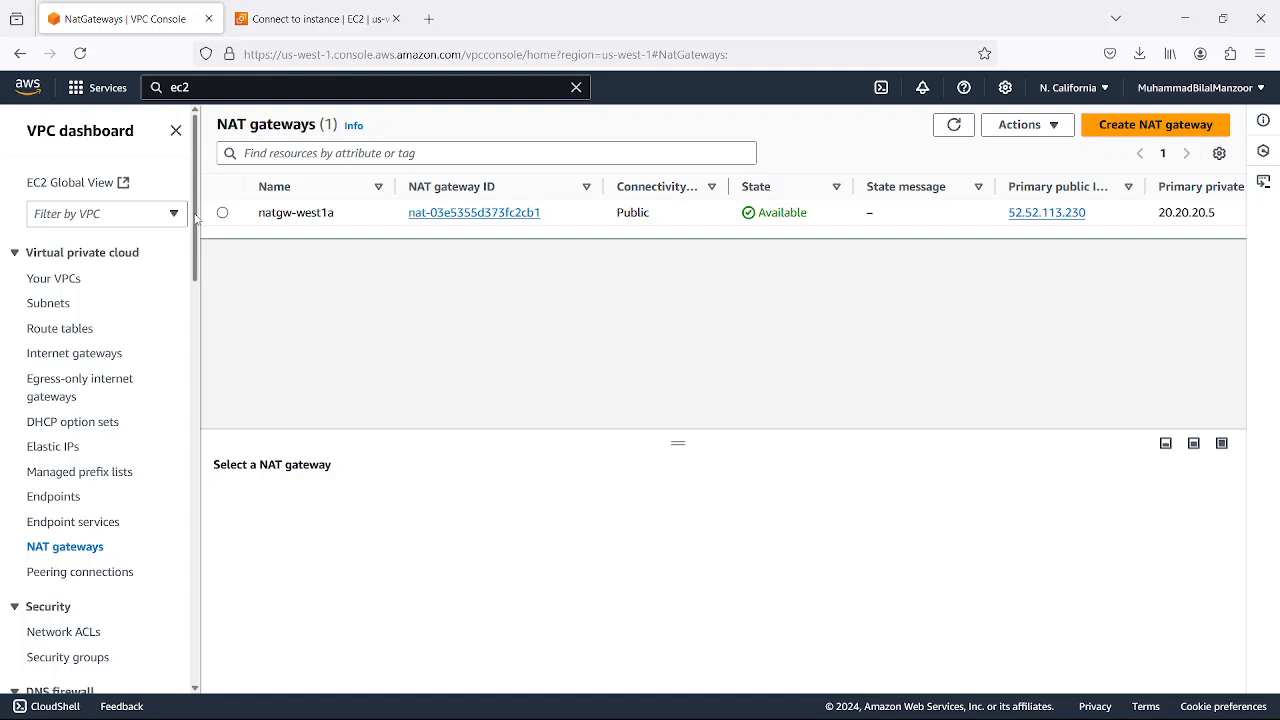
click(79, 331)
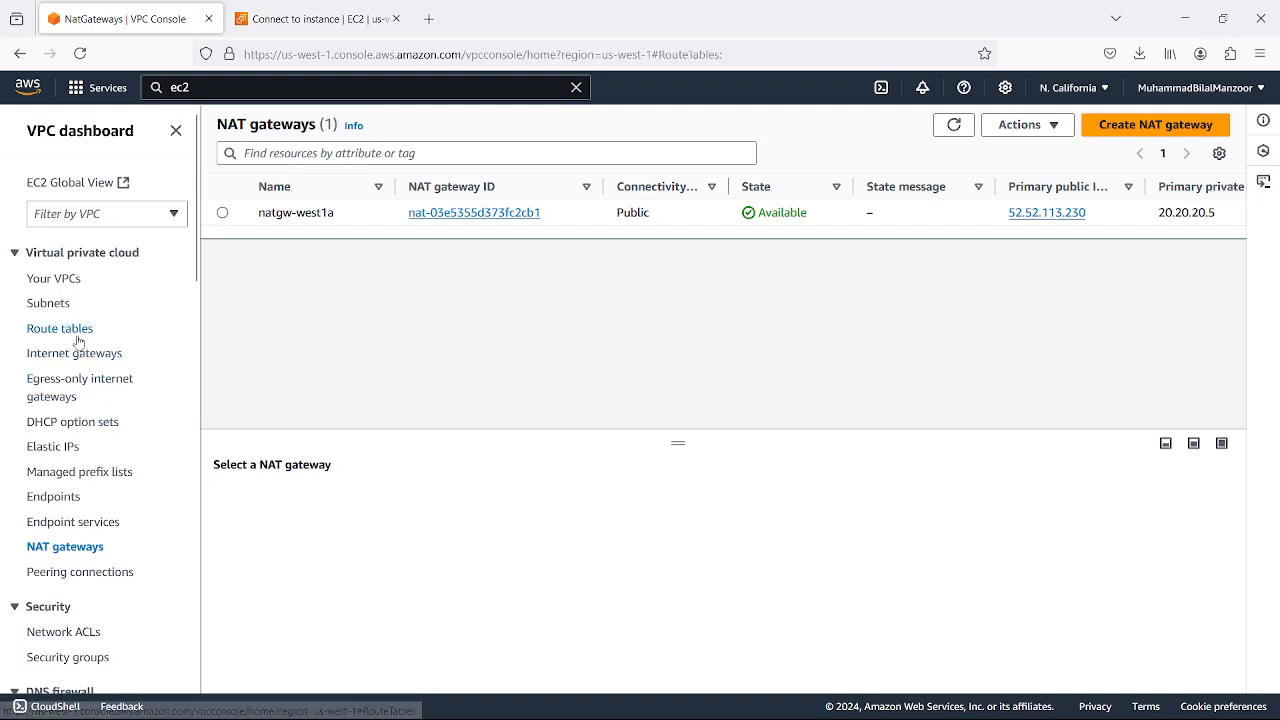
click(58, 552)
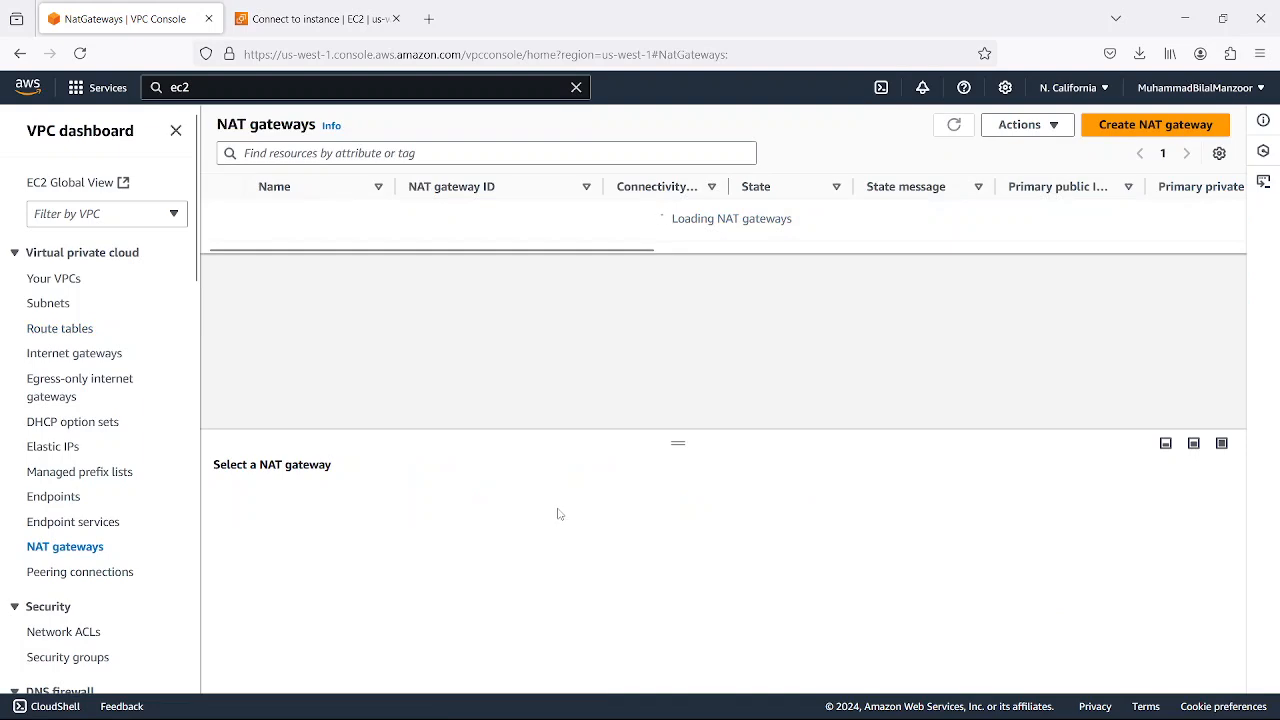
Switch to the Notepad notes and highlight the Network ACL item in the AWS VPC list
click(880, 701)
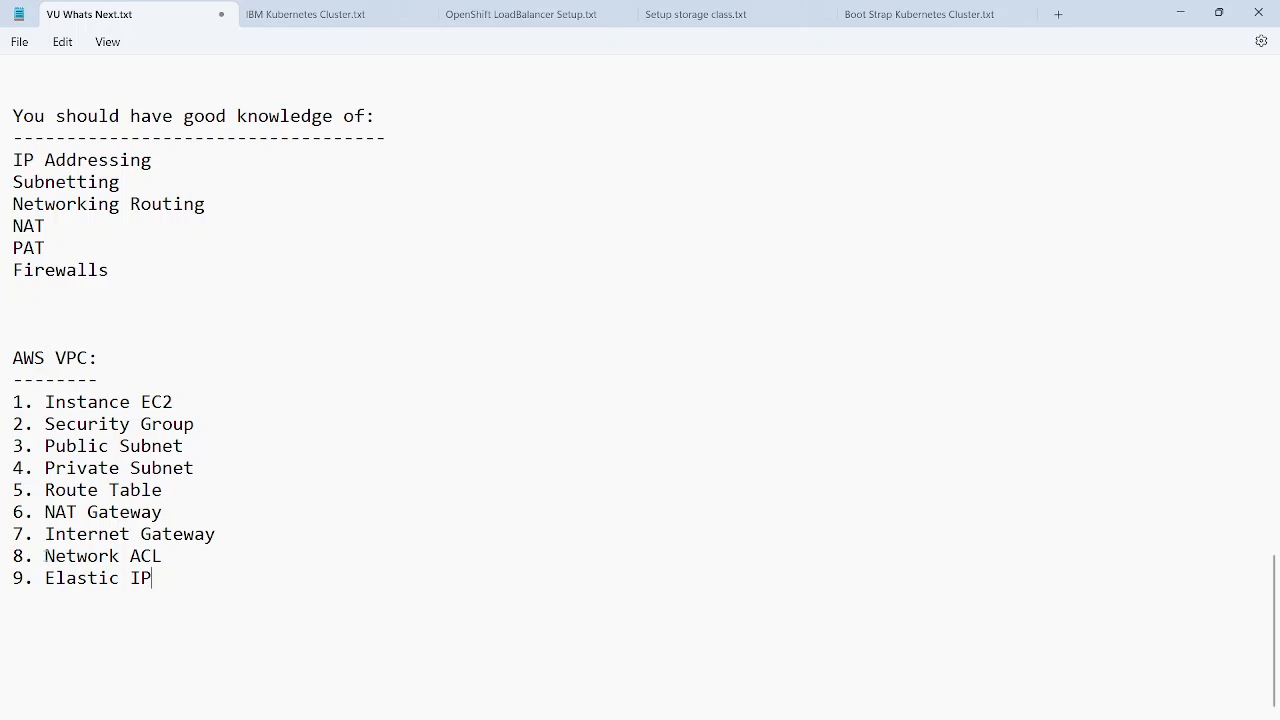
drag(44, 556, 172, 562)
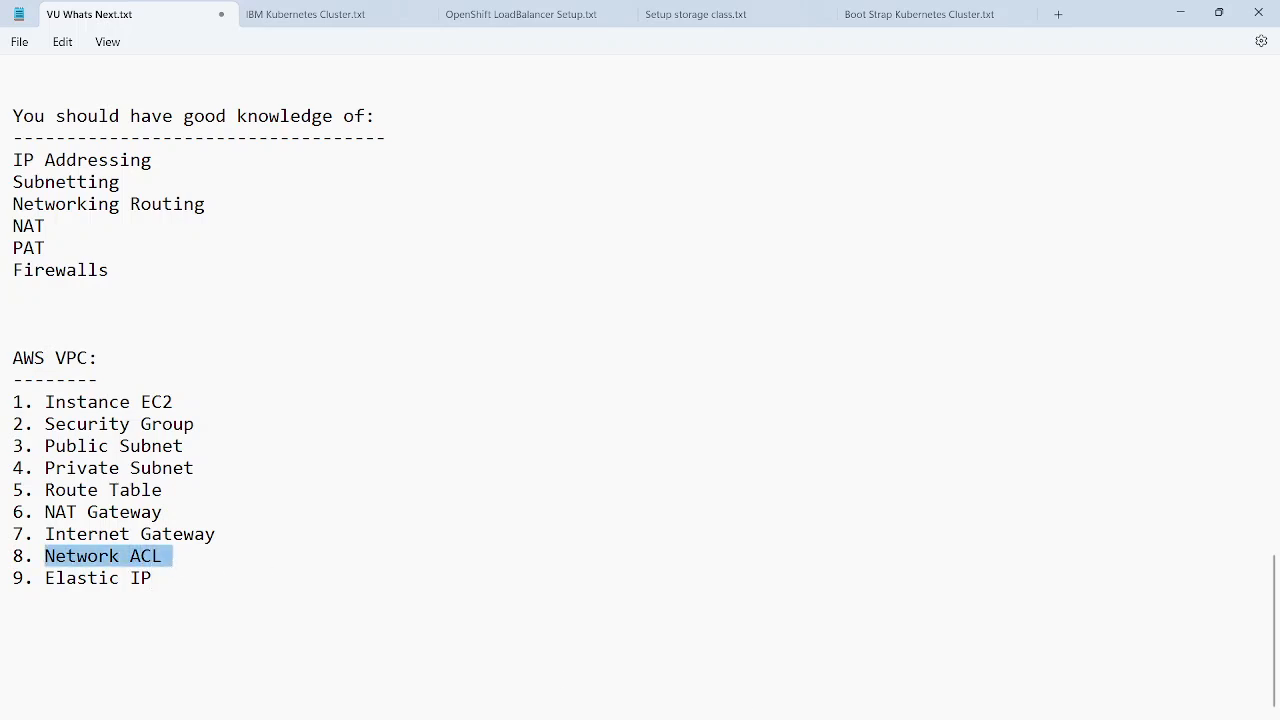
Return to the VPC console in Firefox and view the security groups followed by the network ACLs
click(806, 707)
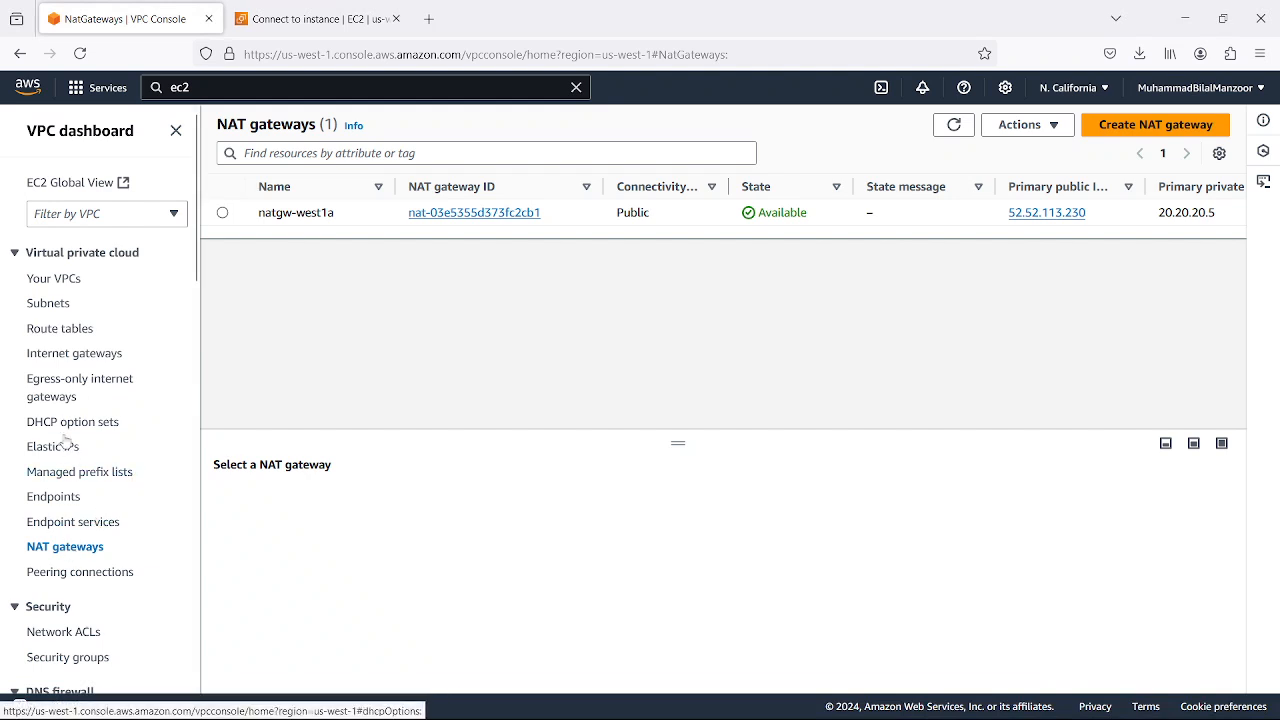
scroll(65, 442, down, 3)
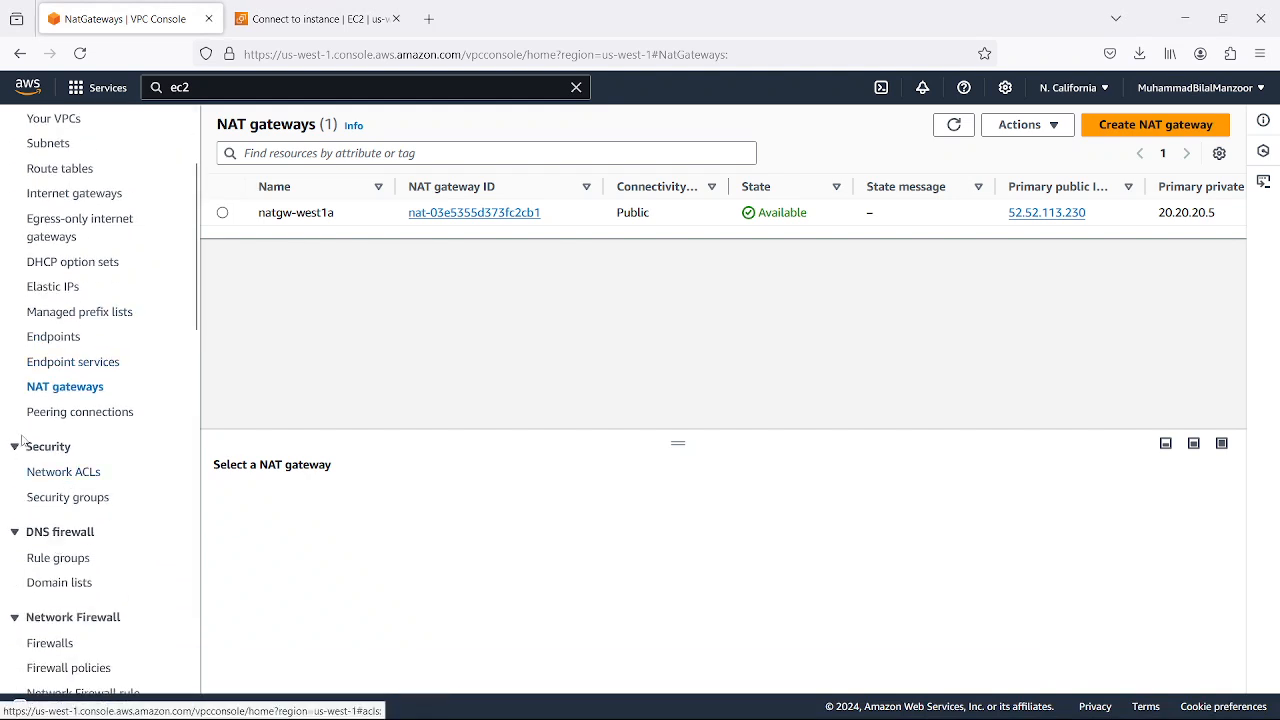
click(55, 500)
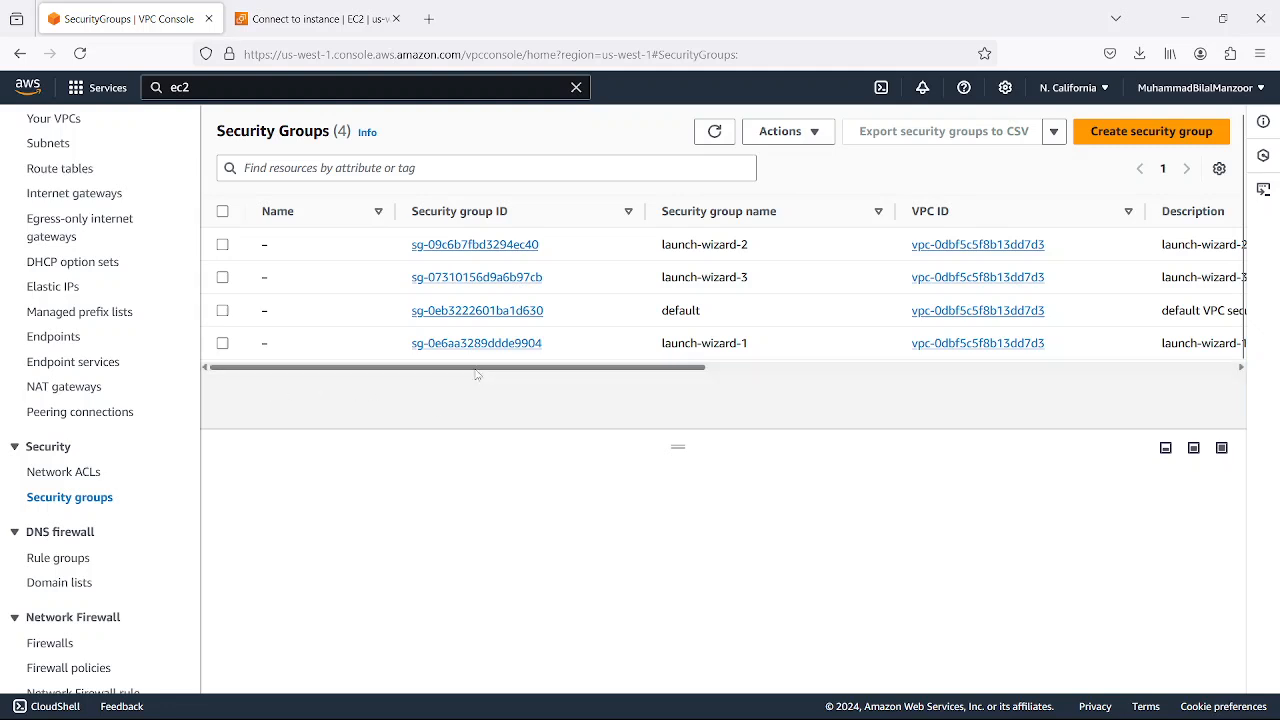
click(66, 474)
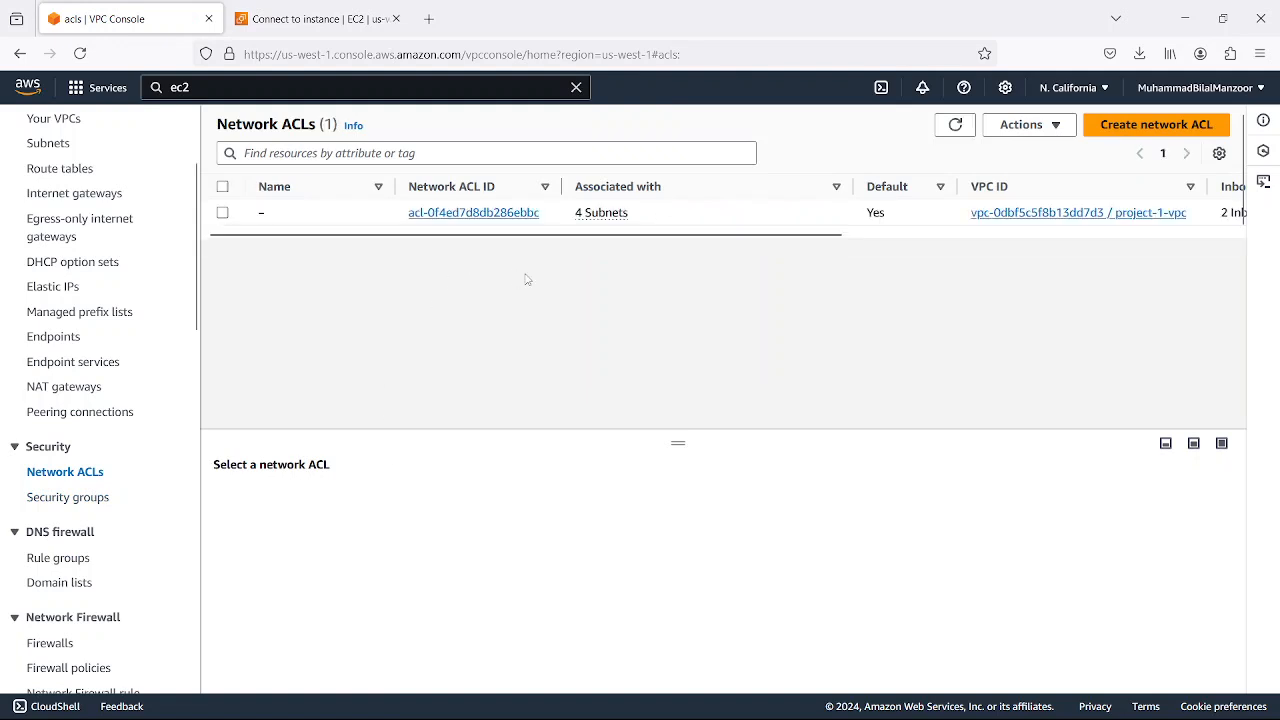
Switch to the VPC diagram in draw.io and examine the Network ACL's place between the Internet and the Internet Gateway
mouse_move(914, 703)
click(845, 701)
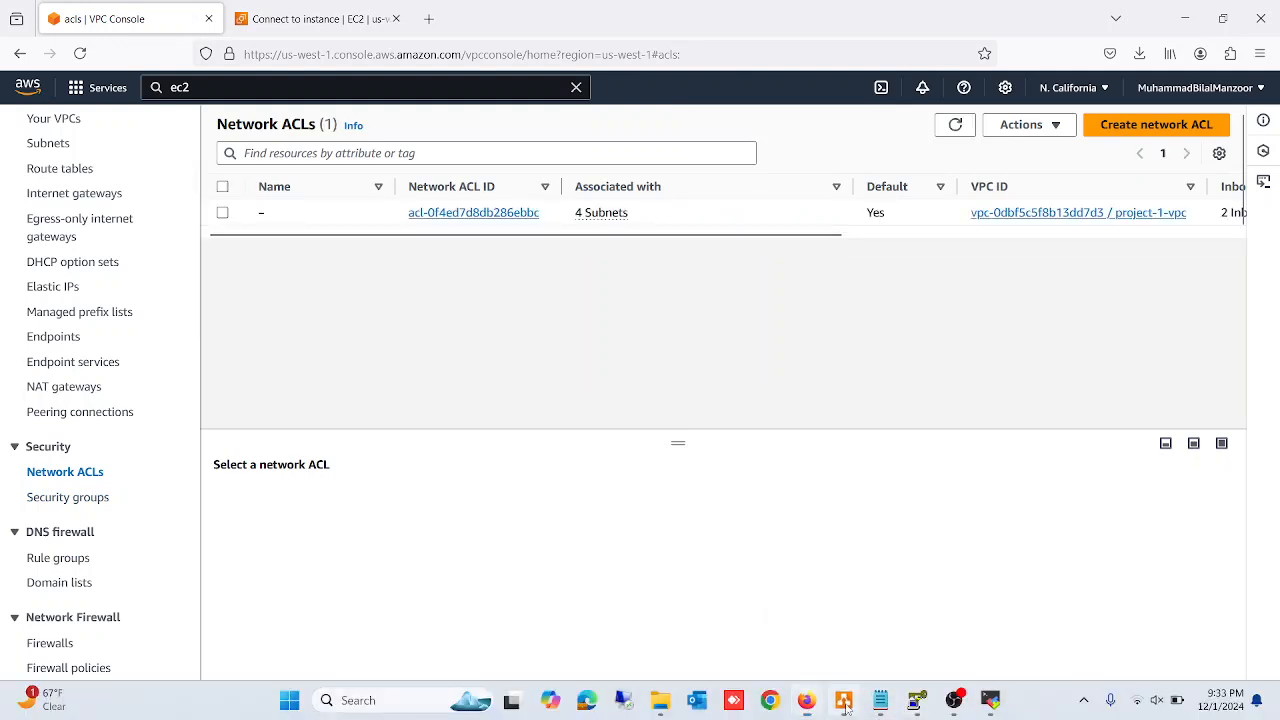
click(354, 430)
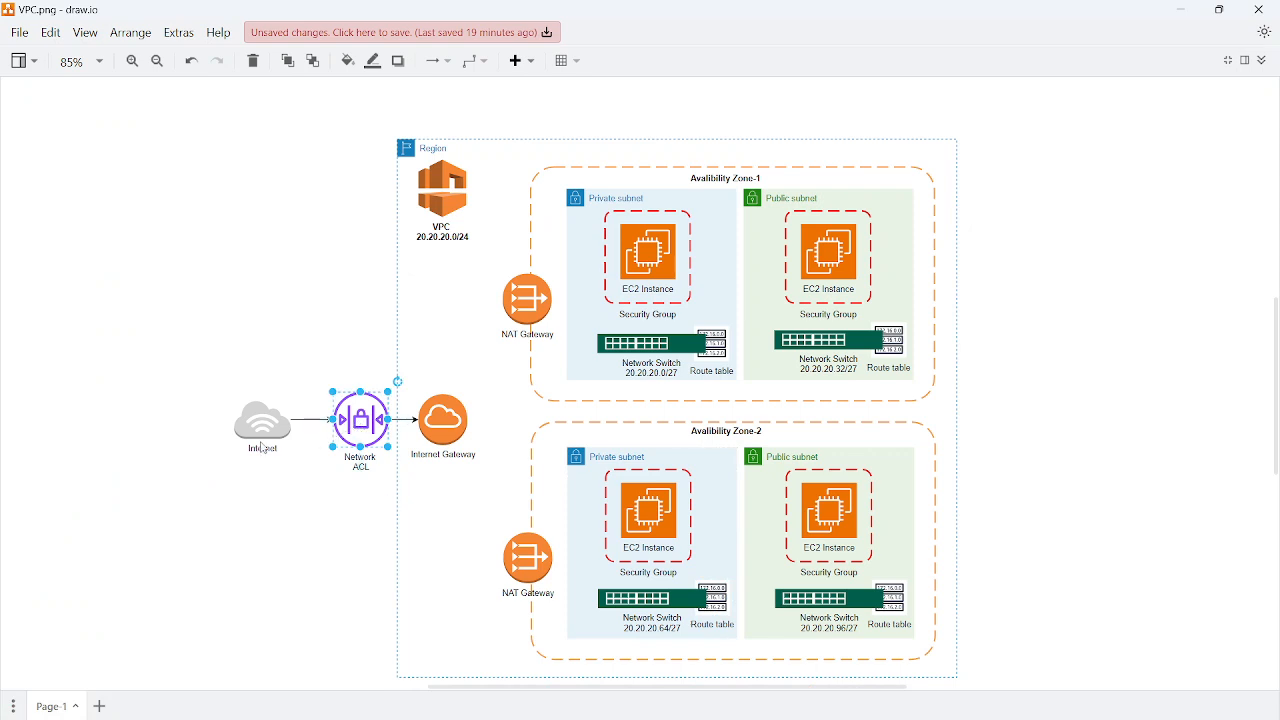
click(252, 426)
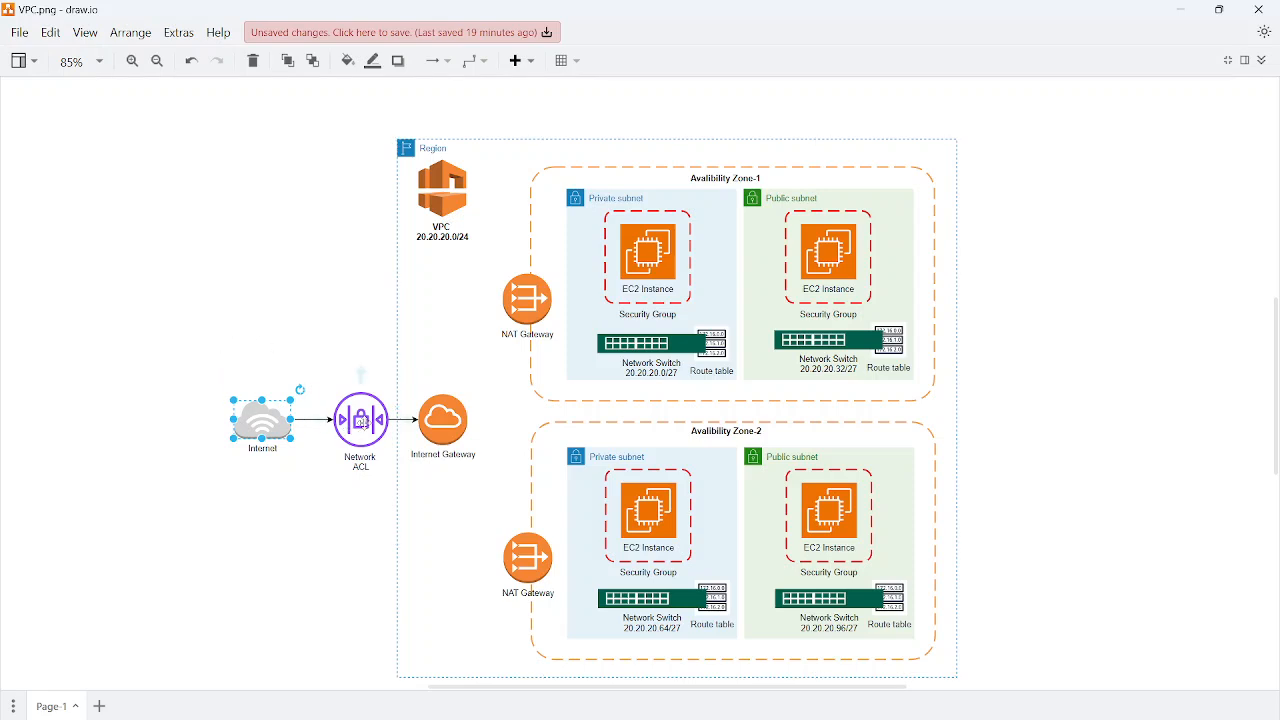
click(362, 423)
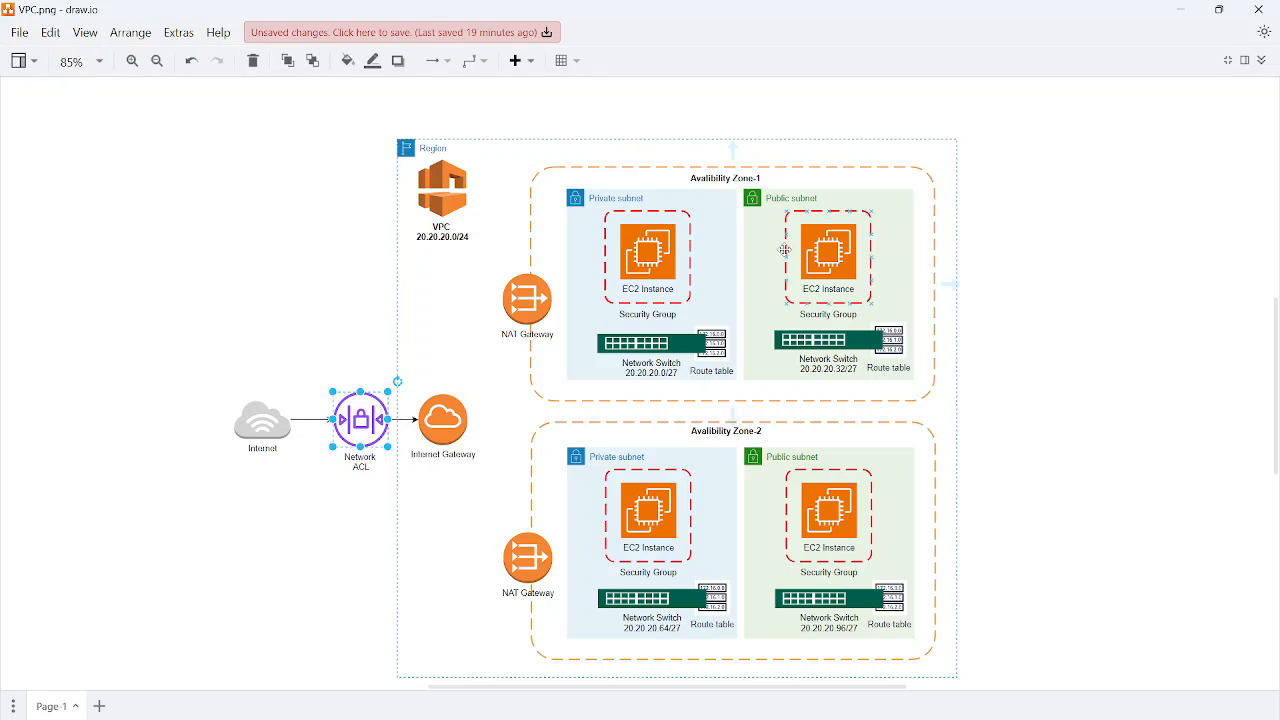
Compare the public instance's security group and the public subnet in Availability Zone-1 with the Network ACL in the diagram
click(786, 250)
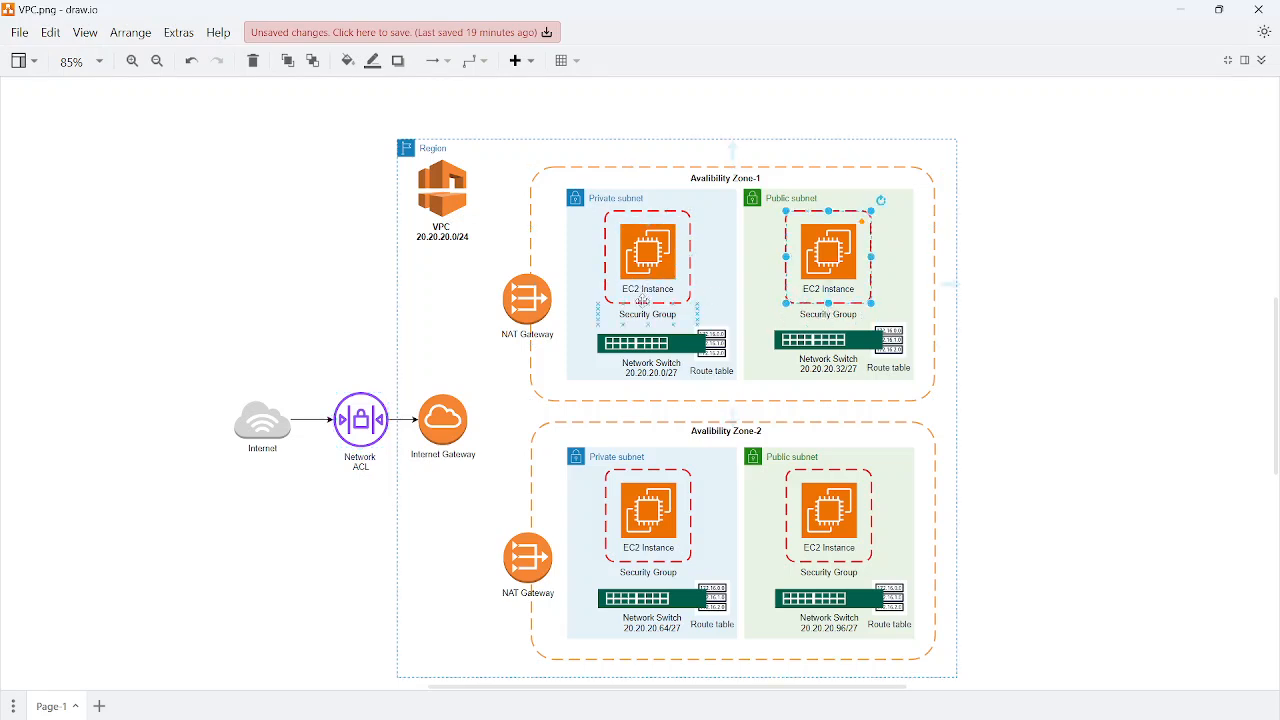
click(738, 268)
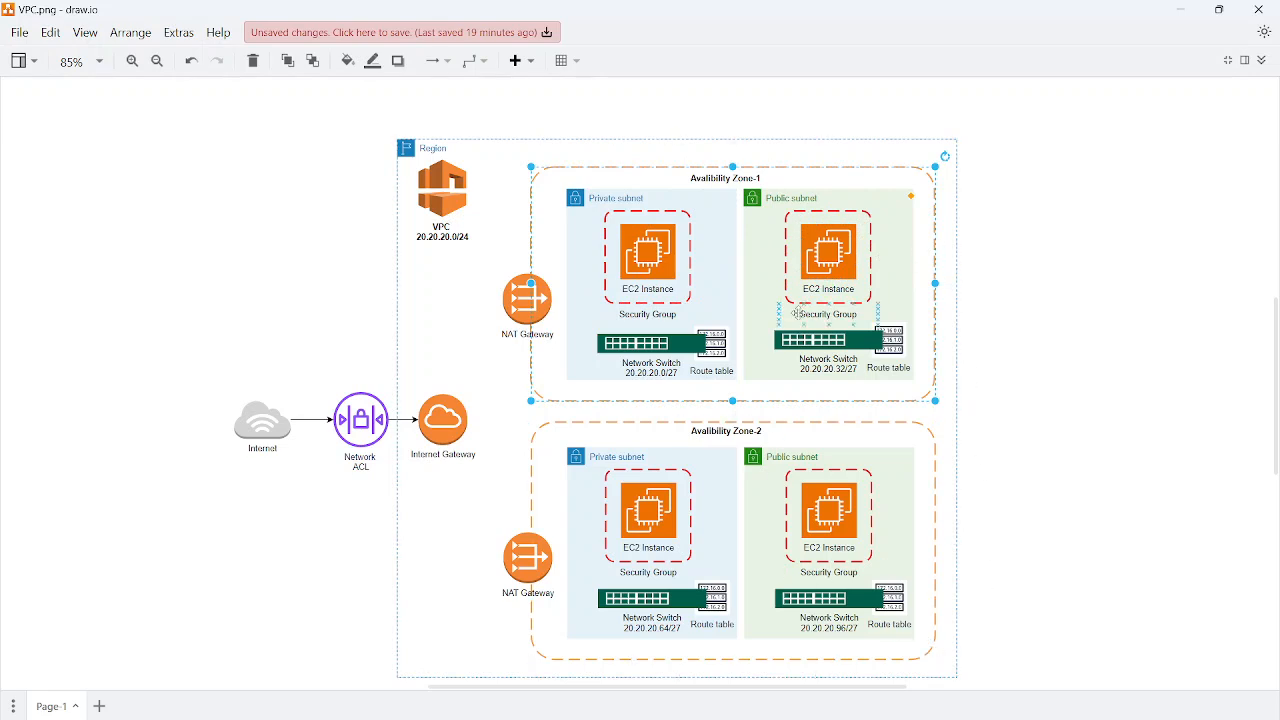
click(771, 200)
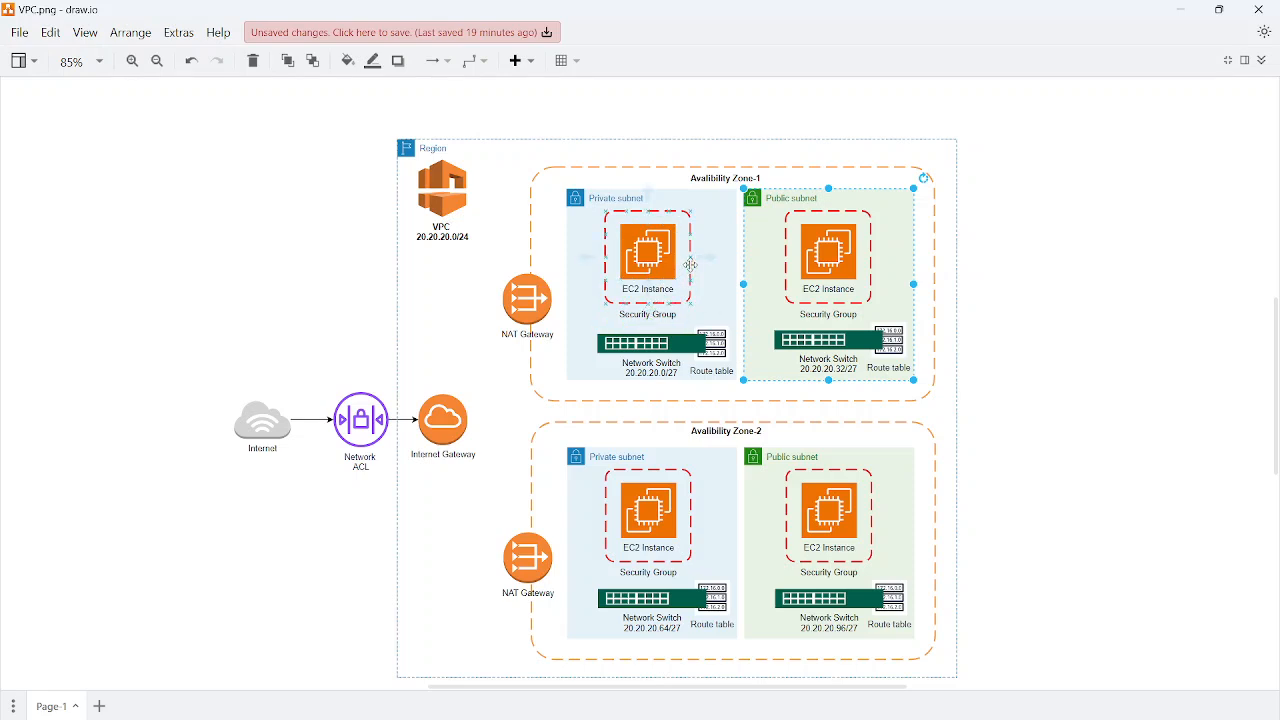
click(361, 423)
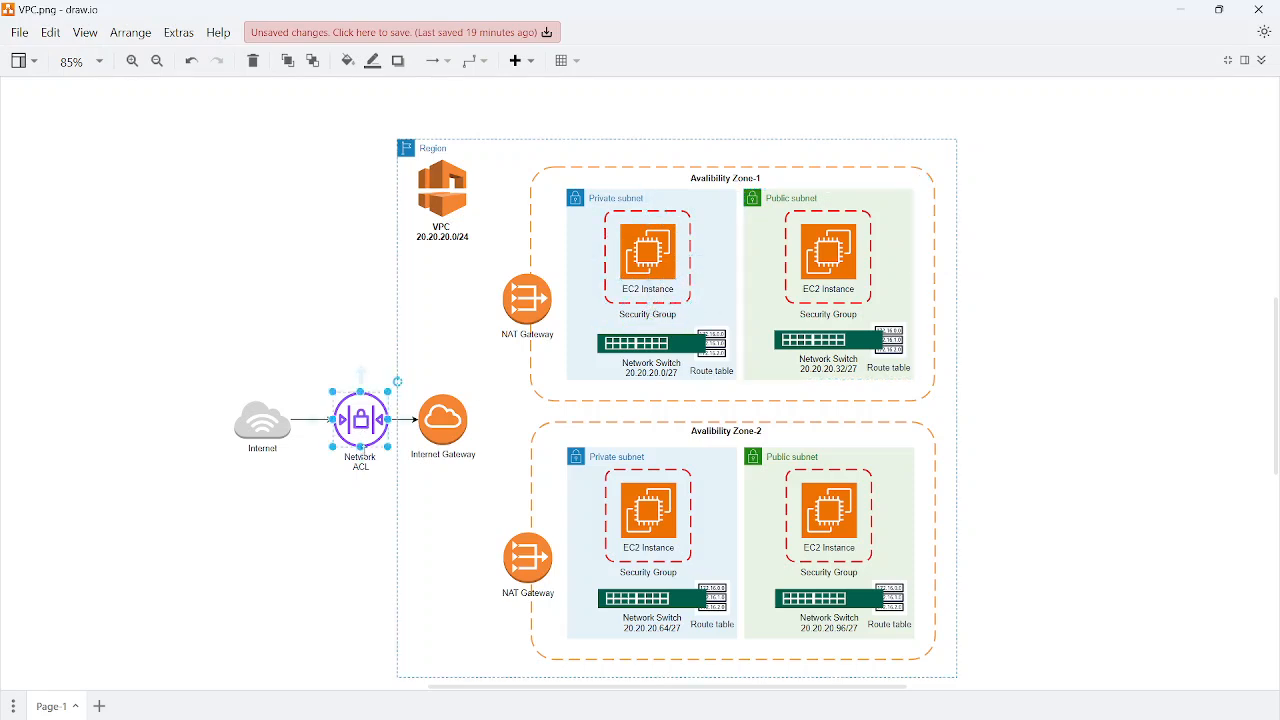
mouse_move(364, 466)
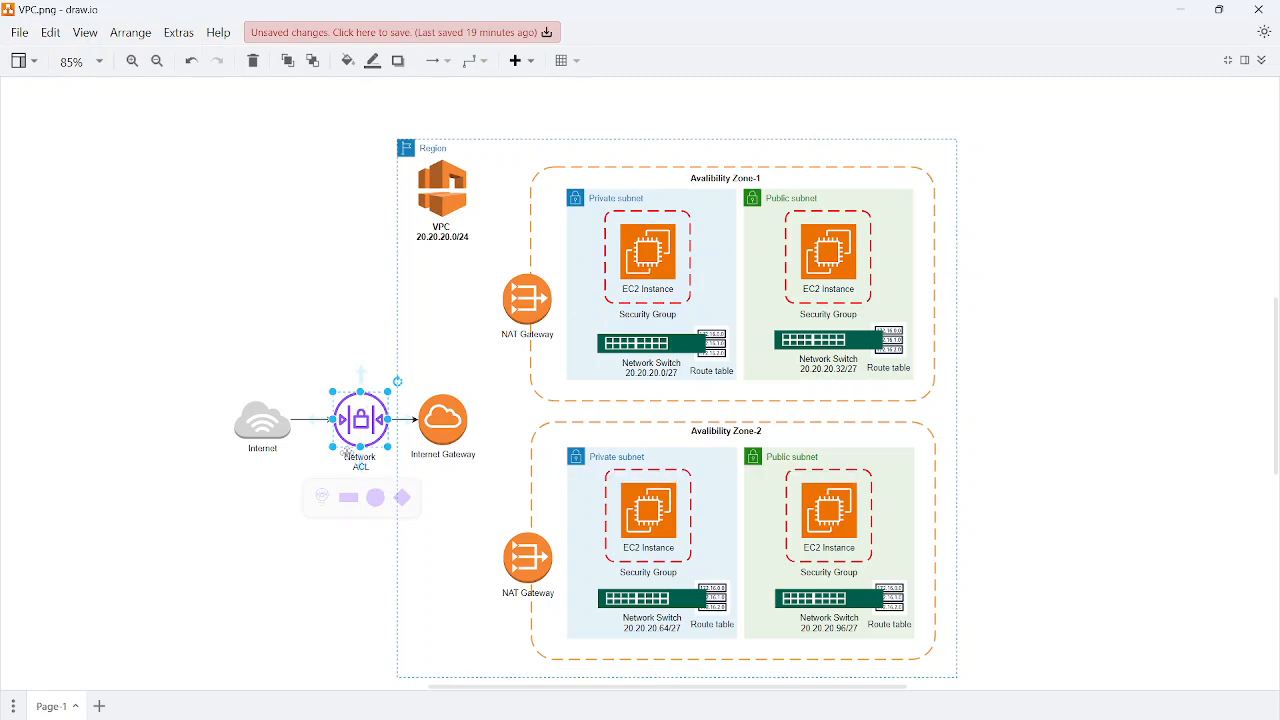
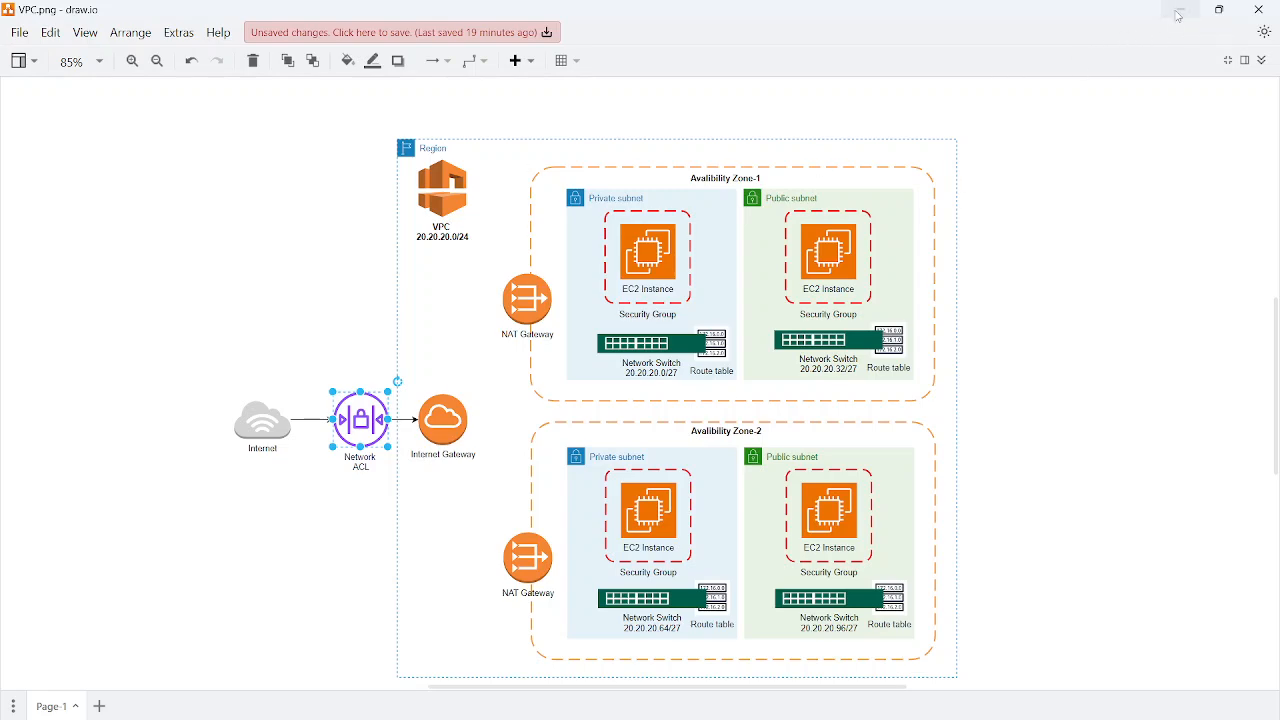
Return to the VPC console in Firefox, select the project-1-vpc network ACL, and view its inbound and outbound rules
click(1182, 10)
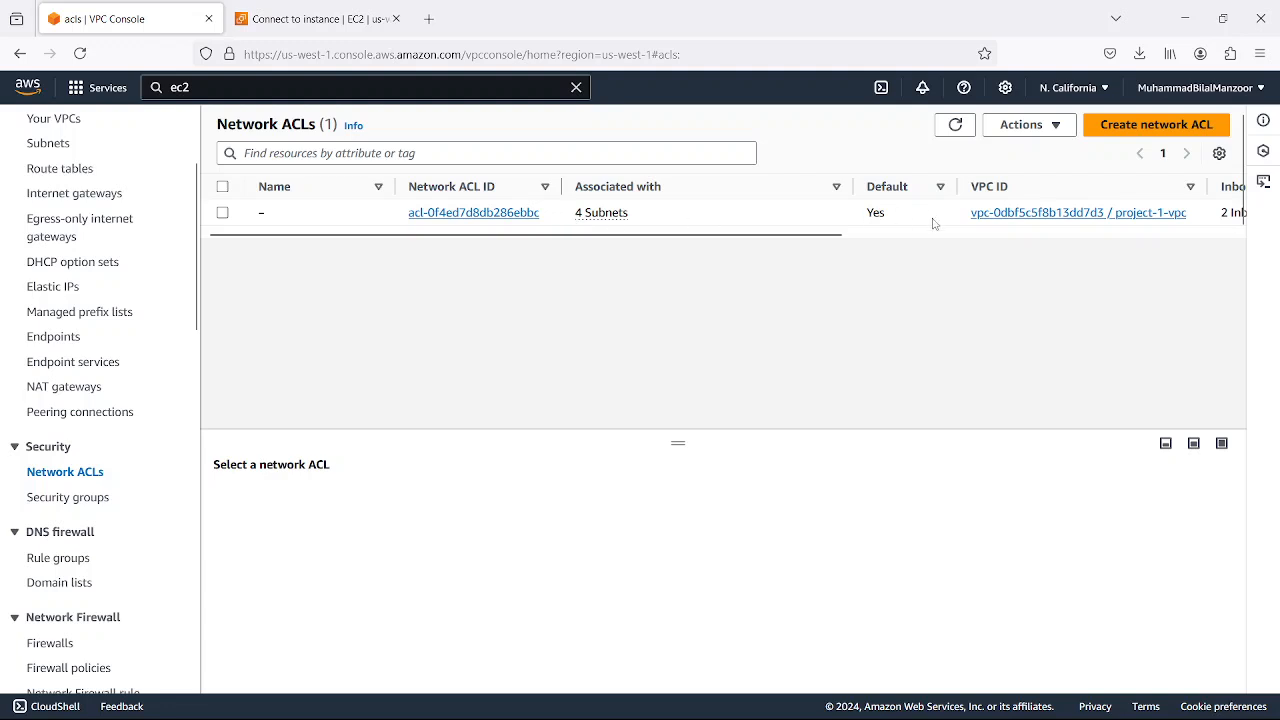
mouse_move(706, 234)
mouse_down()
mouse_move(1127, 243)
mouse_move(674, 257)
mouse_move(829, 240)
mouse_move(700, 240)
mouse_up()
click(222, 214)
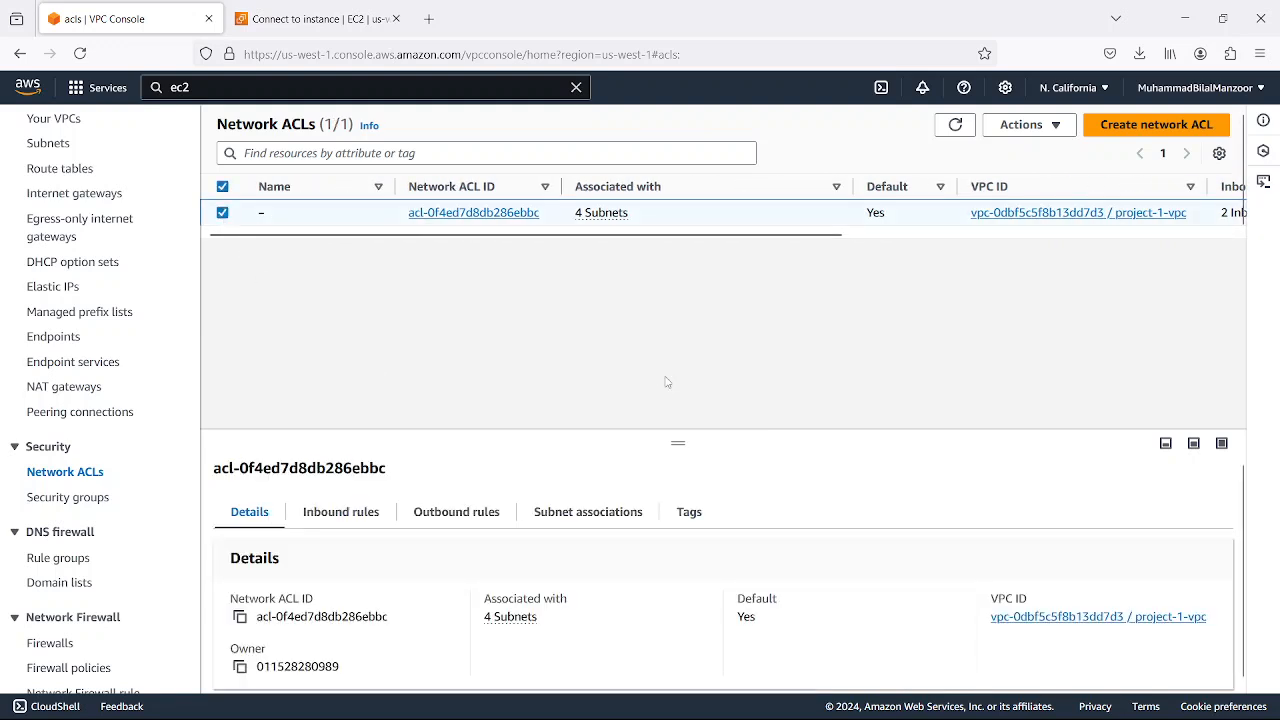
click(341, 512)
scroll(520, 470, down, 1)
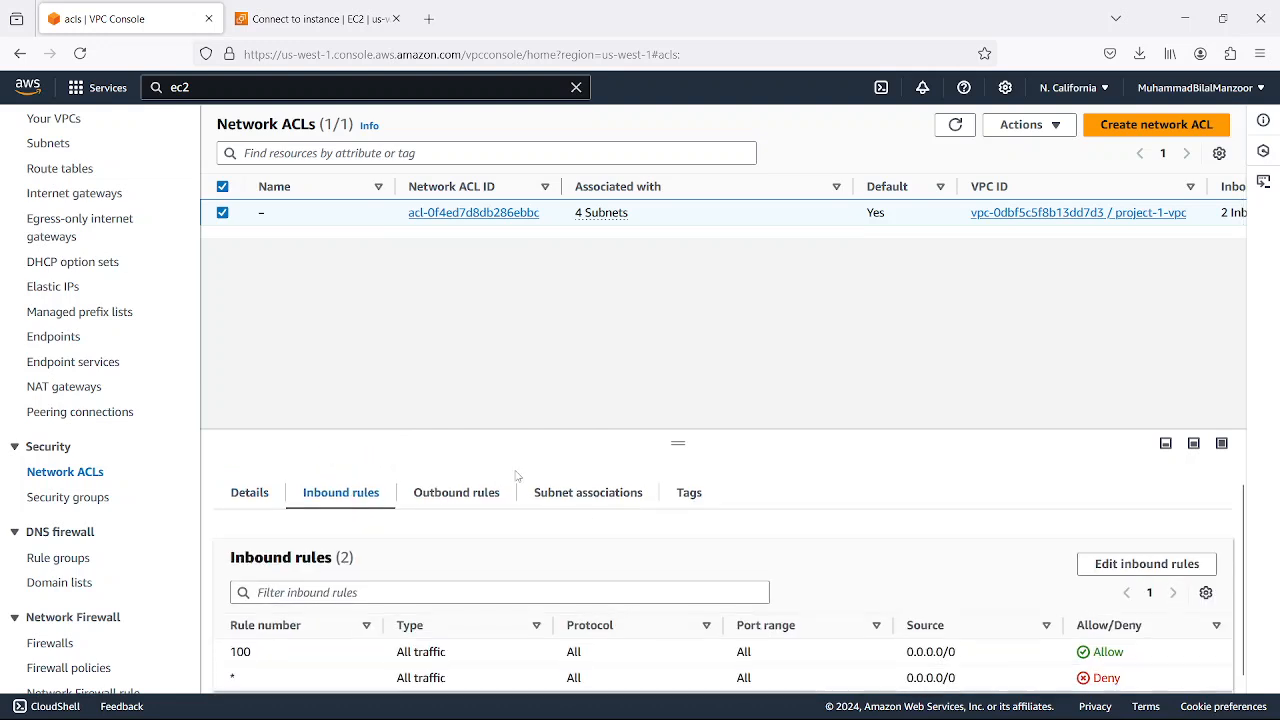
click(460, 488)
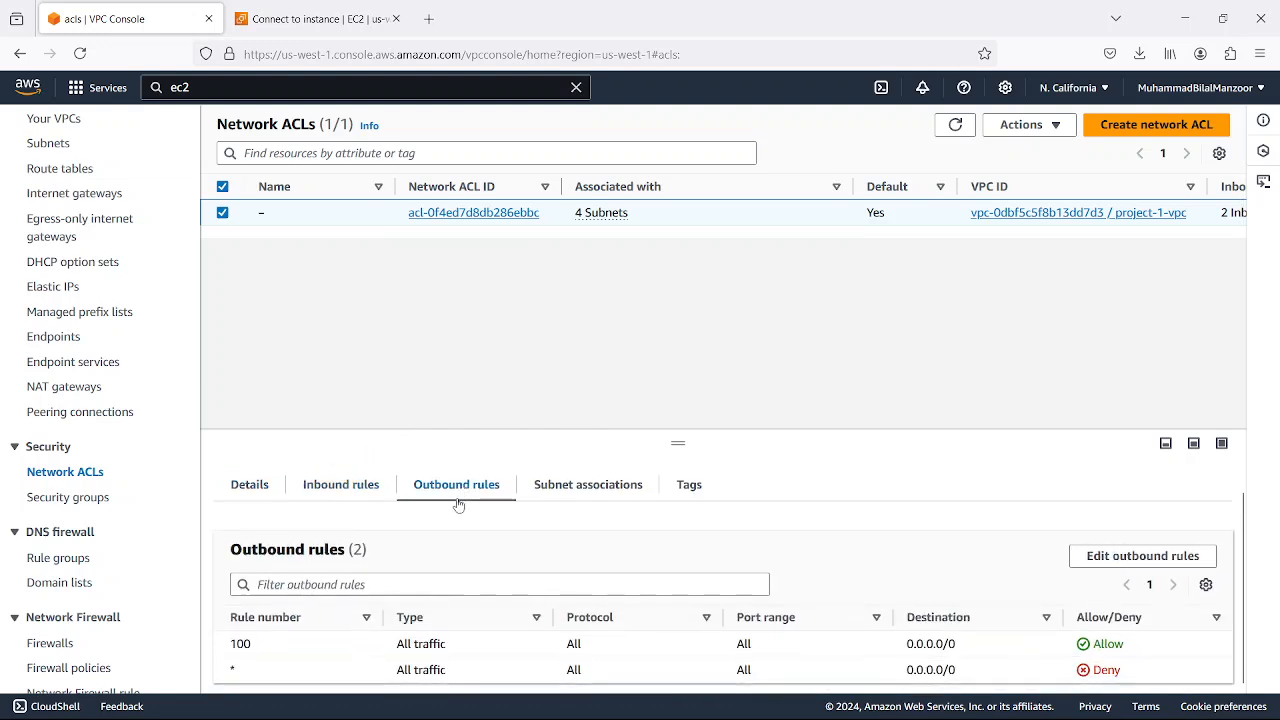
click(351, 489)
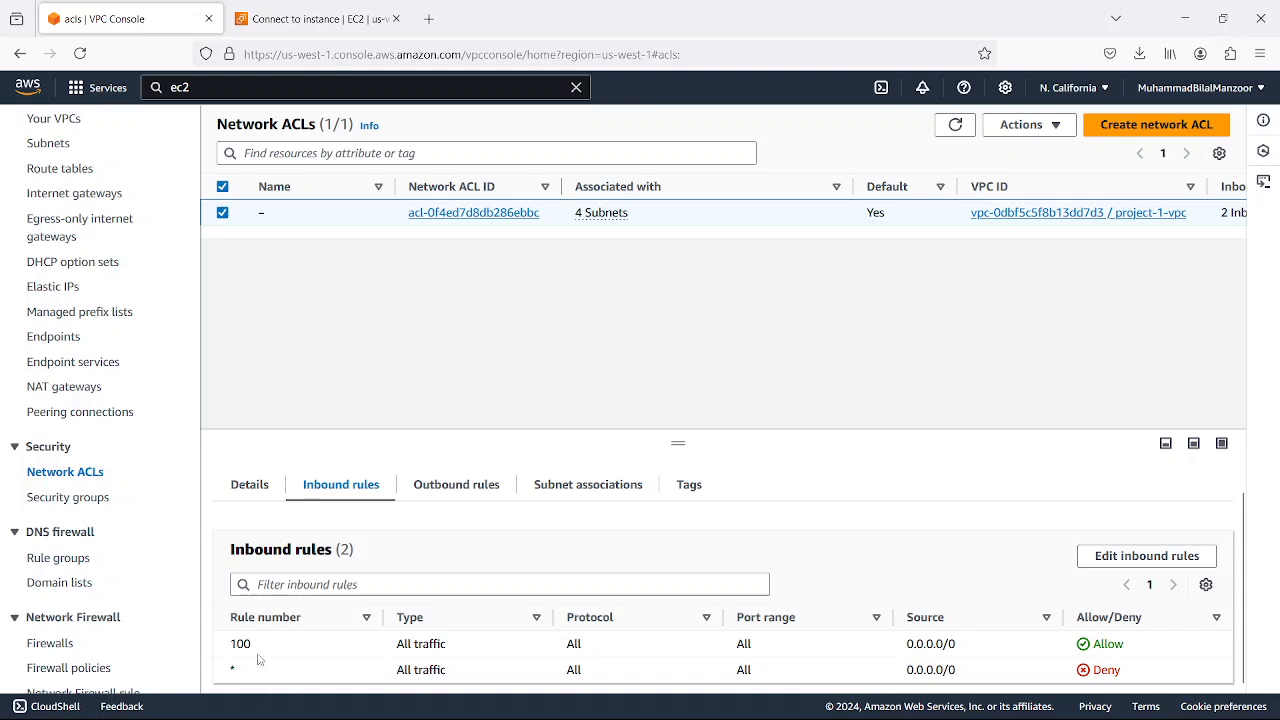
Highlight rule number 100 in the network ACL's inbound rules and compare them with the outbound rules
drag(252, 651, 230, 670)
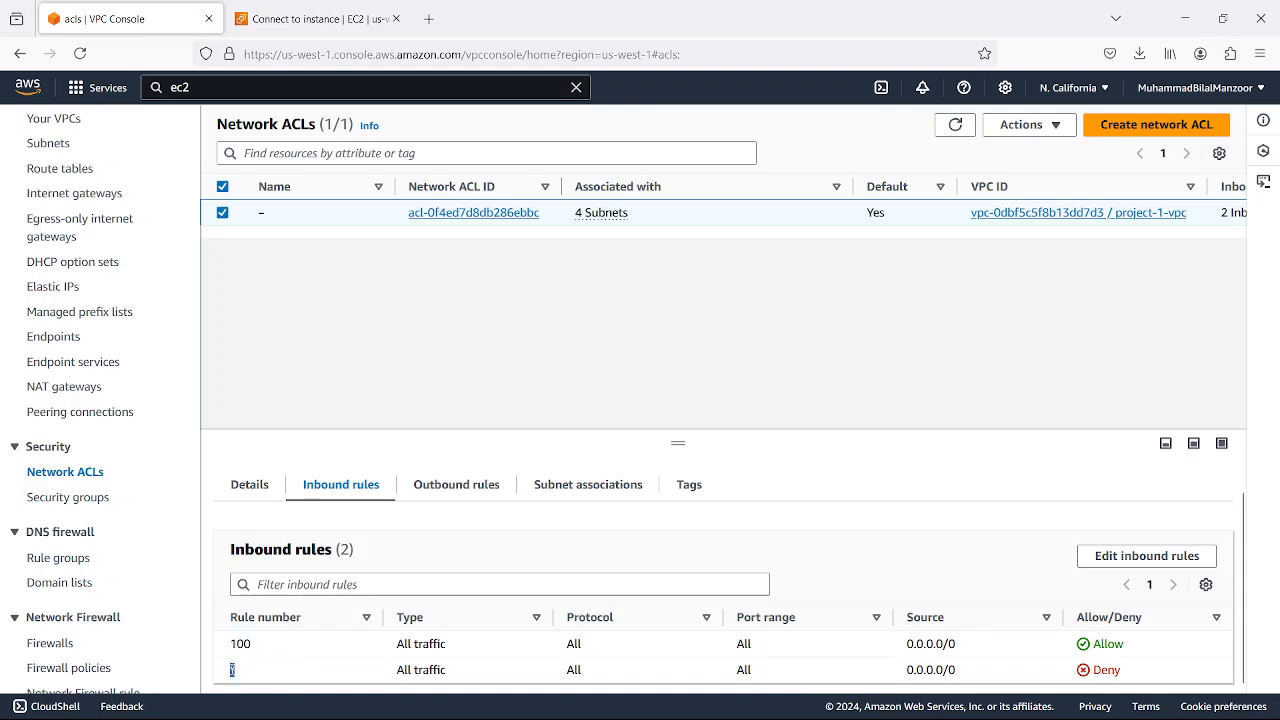
click(280, 671)
drag(262, 646, 229, 651)
click(256, 651)
drag(255, 645, 229, 645)
click(444, 497)
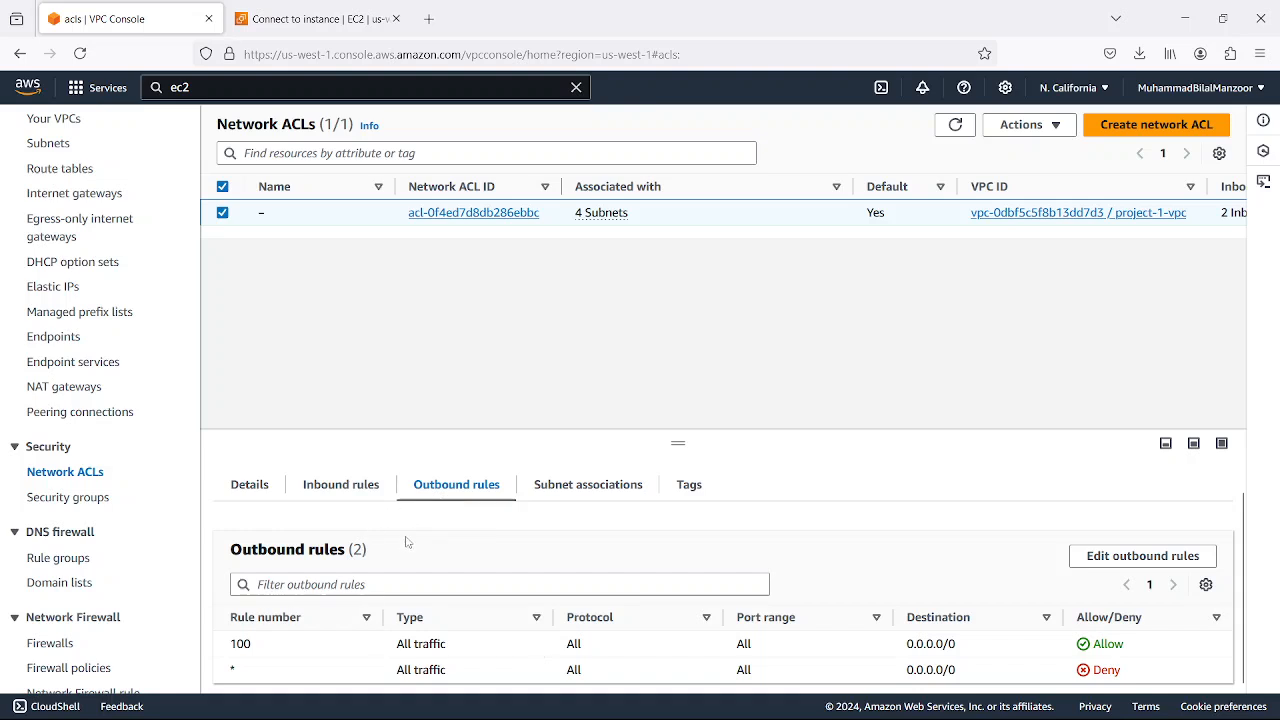
click(350, 487)
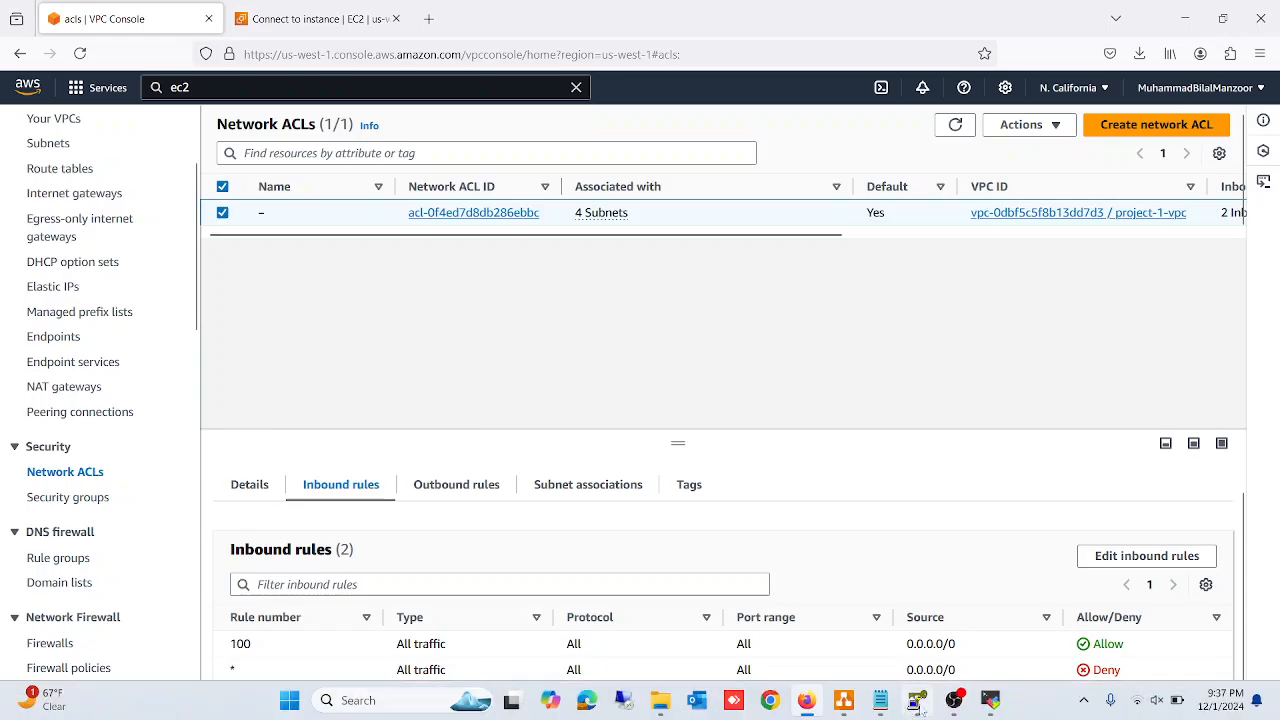
Switch to MobaXterm and restart the stopped SSH session to the public server 54.67.48.2
click(954, 700)
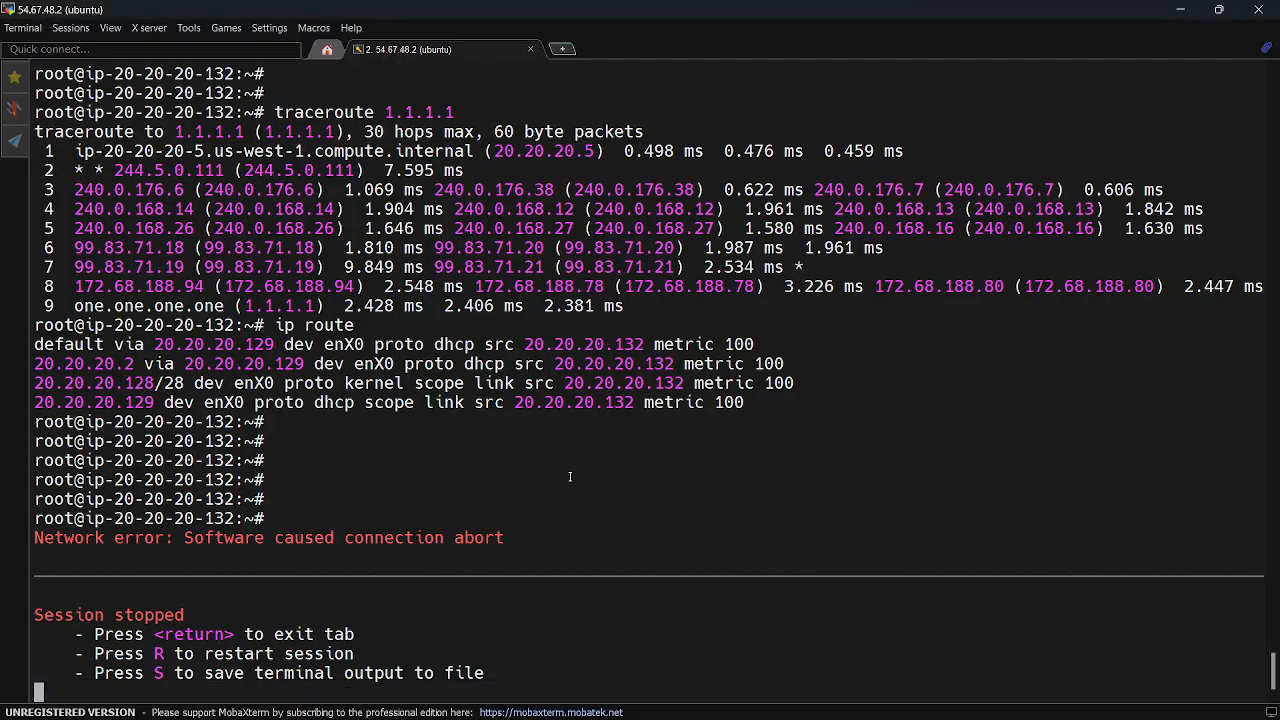
key(r)
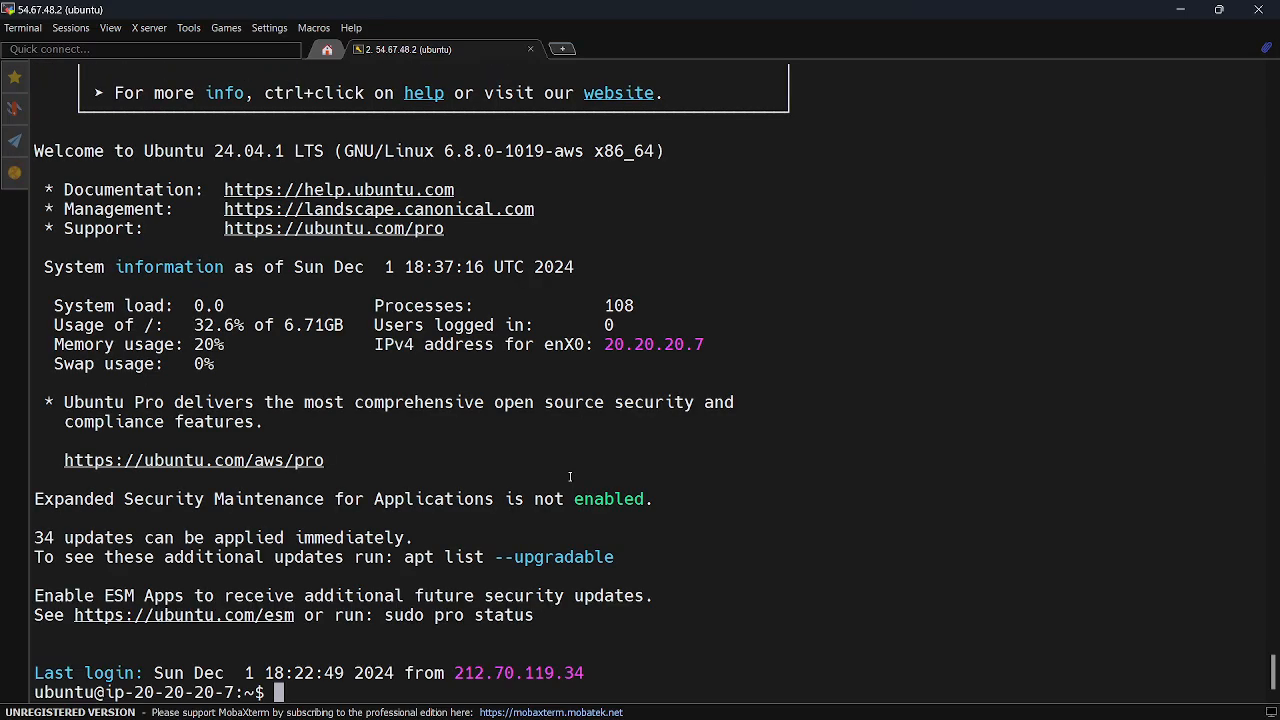
right_click(570, 477)
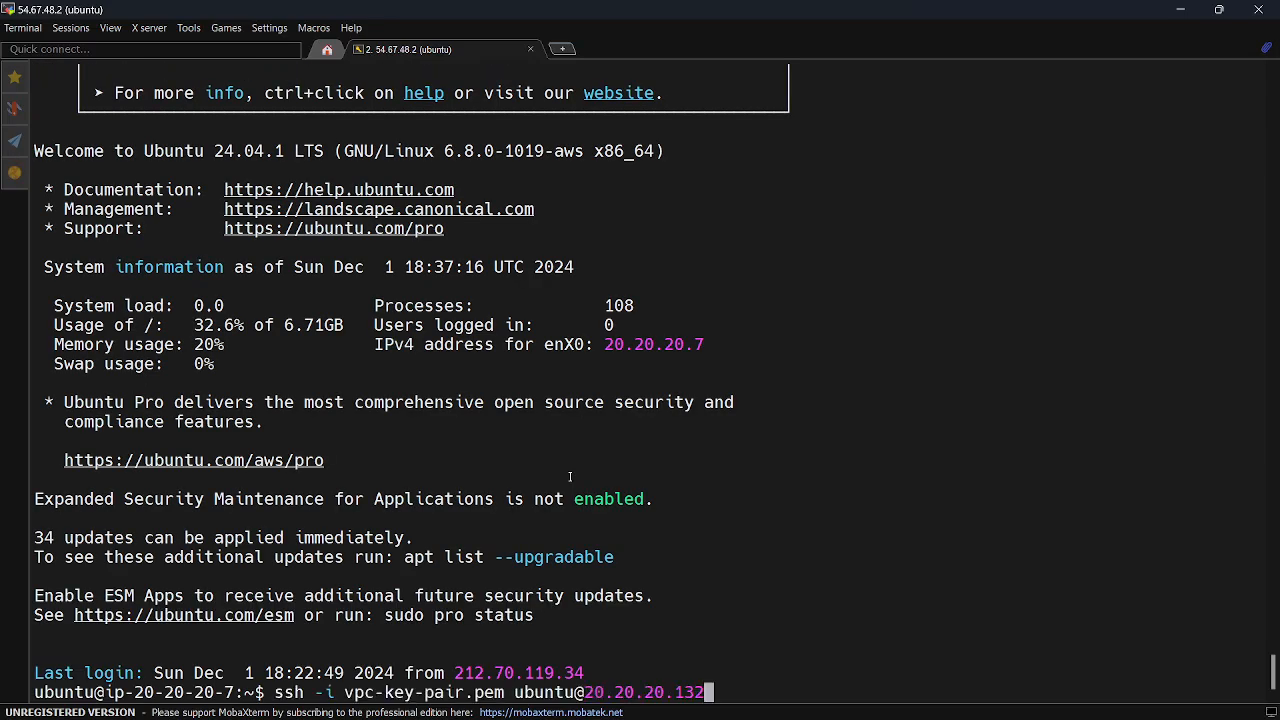
key(ctrl+u)
text(ss)
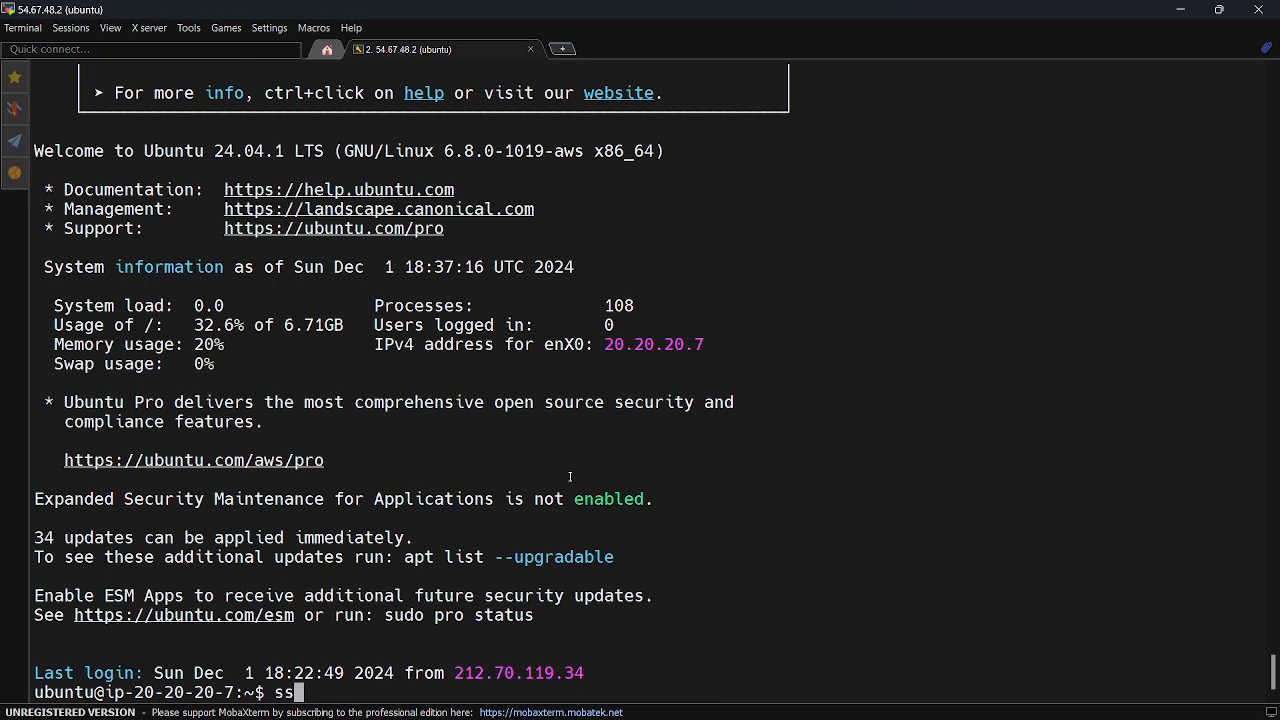
key(BackSpace)
key(BackSpace)
Become root with "sudo su -" and start the web server with "systemctl start nginx"
text(sudo su -)
key(Return)
text(systemctl )
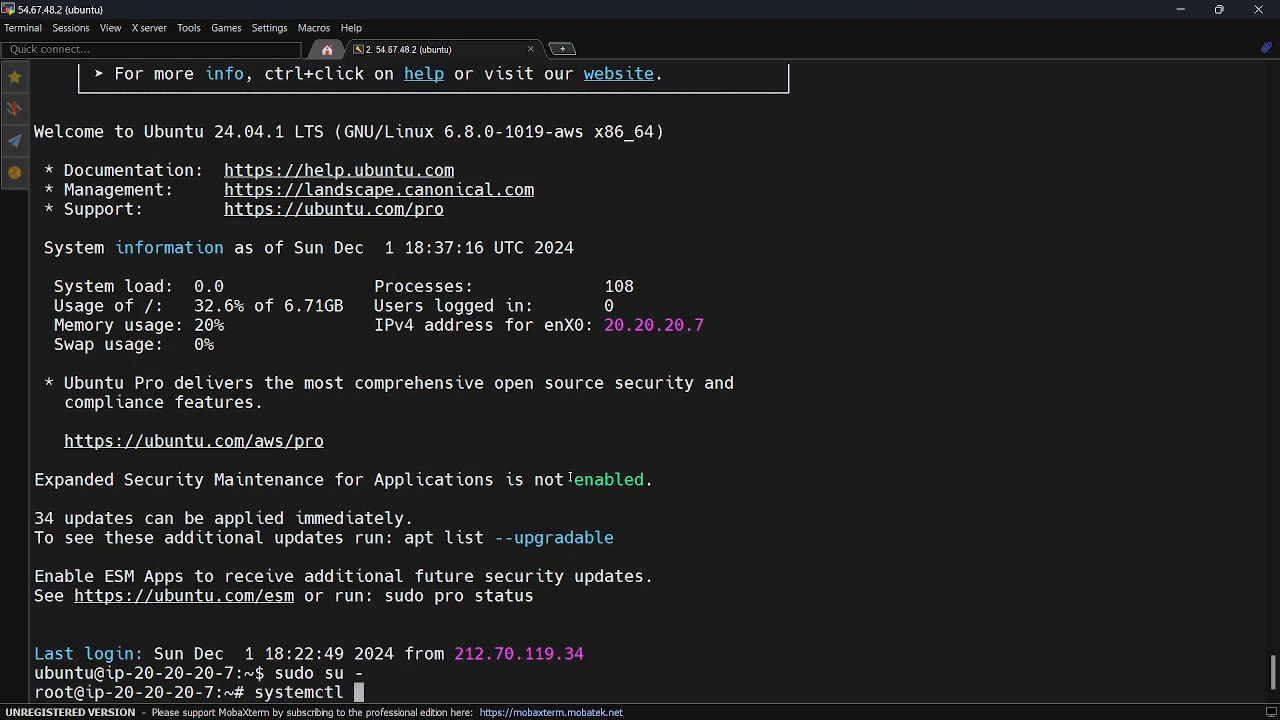
text(start ngonc)
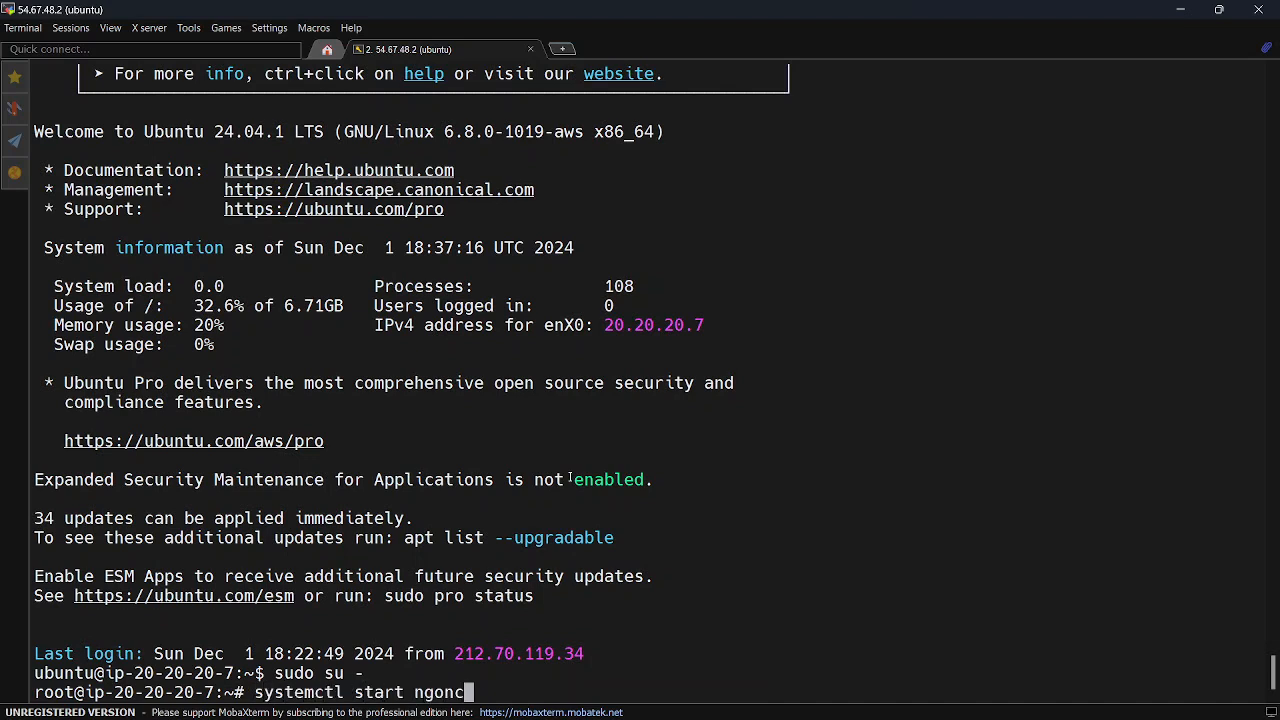
key(BackSpace)
key(BackSpace)
key(BackSpace)
text(inx)
key(Return)
List the server's network connections and listening ports with "netstat -antup"
key(Up)
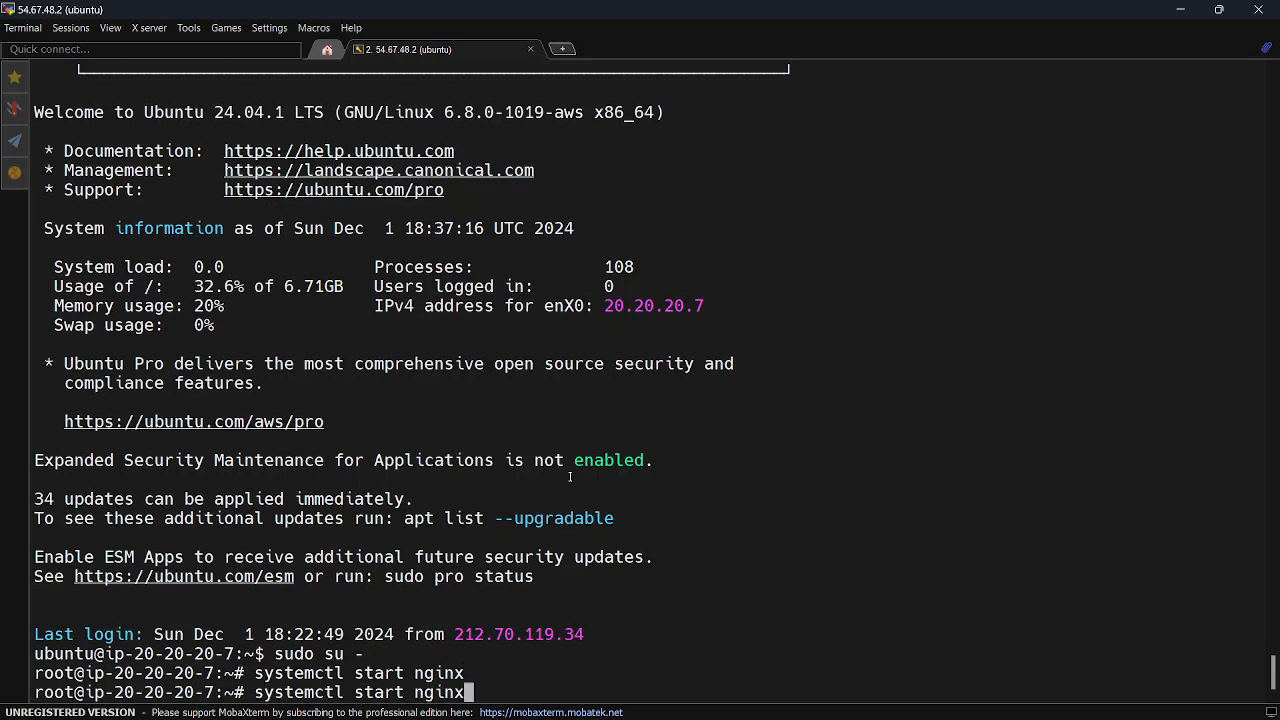
key(Down)
text(netstat )
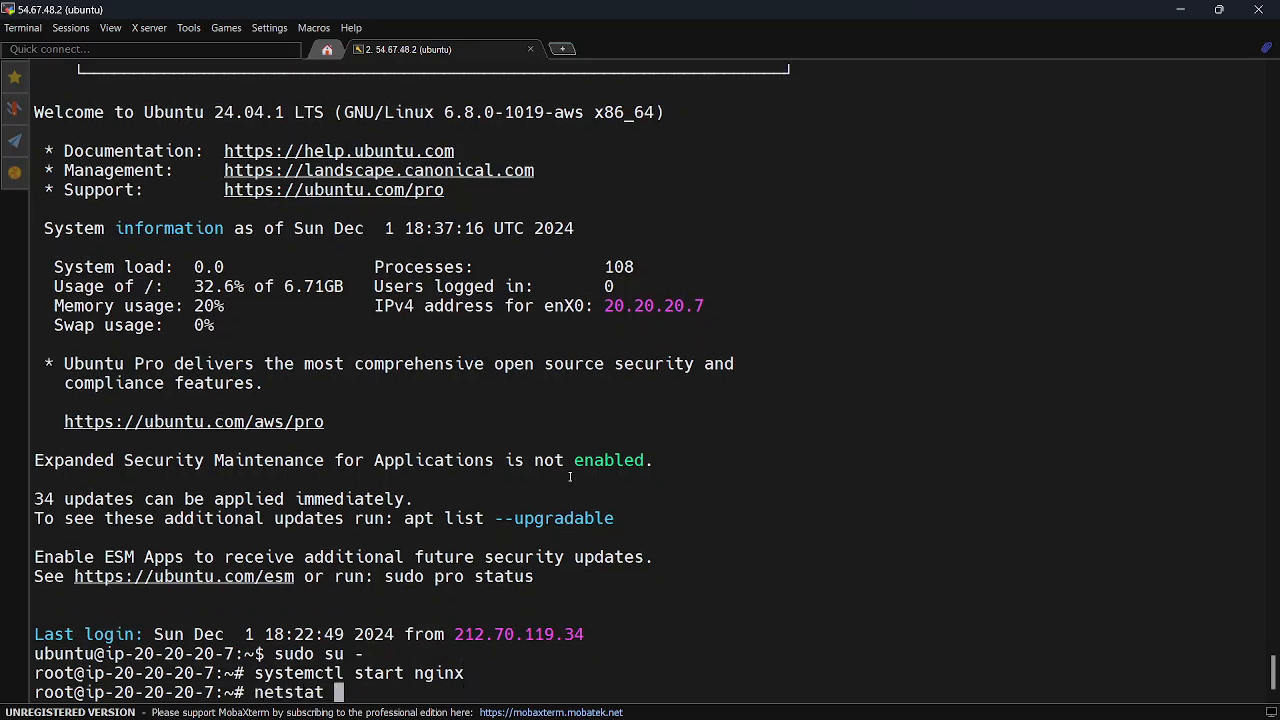
text(-antup)
key(Return)
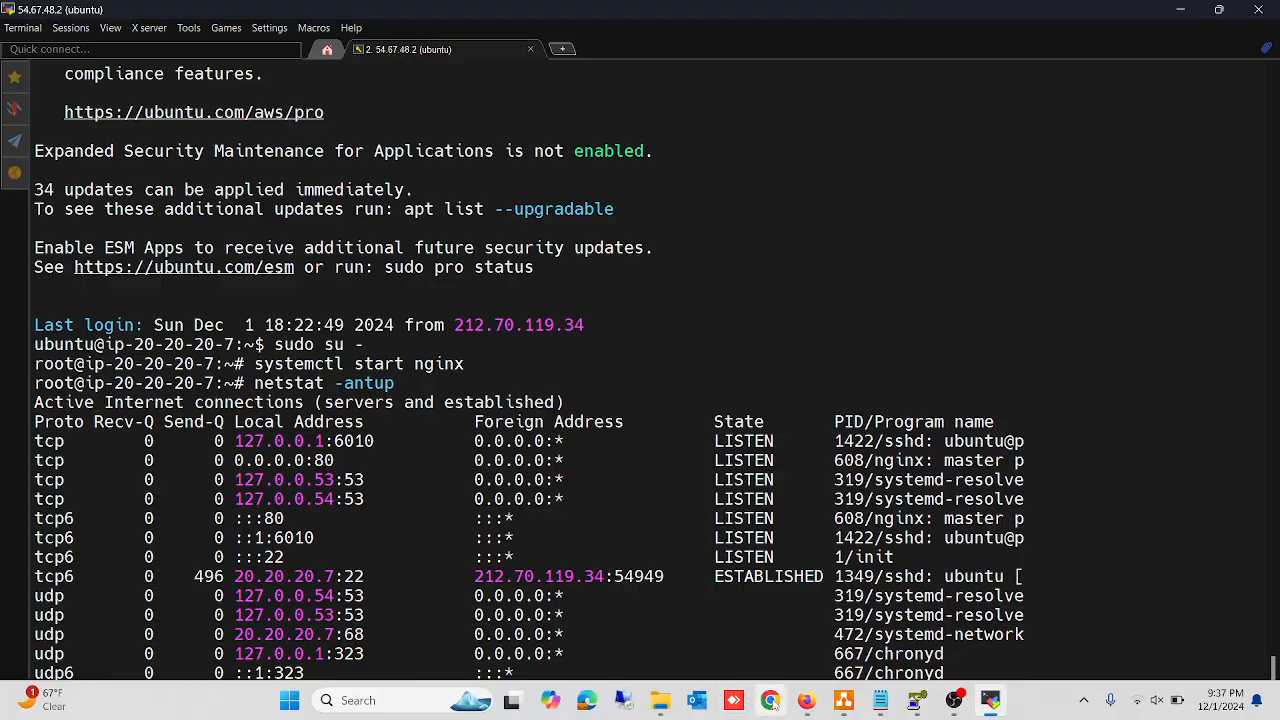
Switch to Firefox and open the EC2 instances list from the Connect to instance page
click(807, 700)
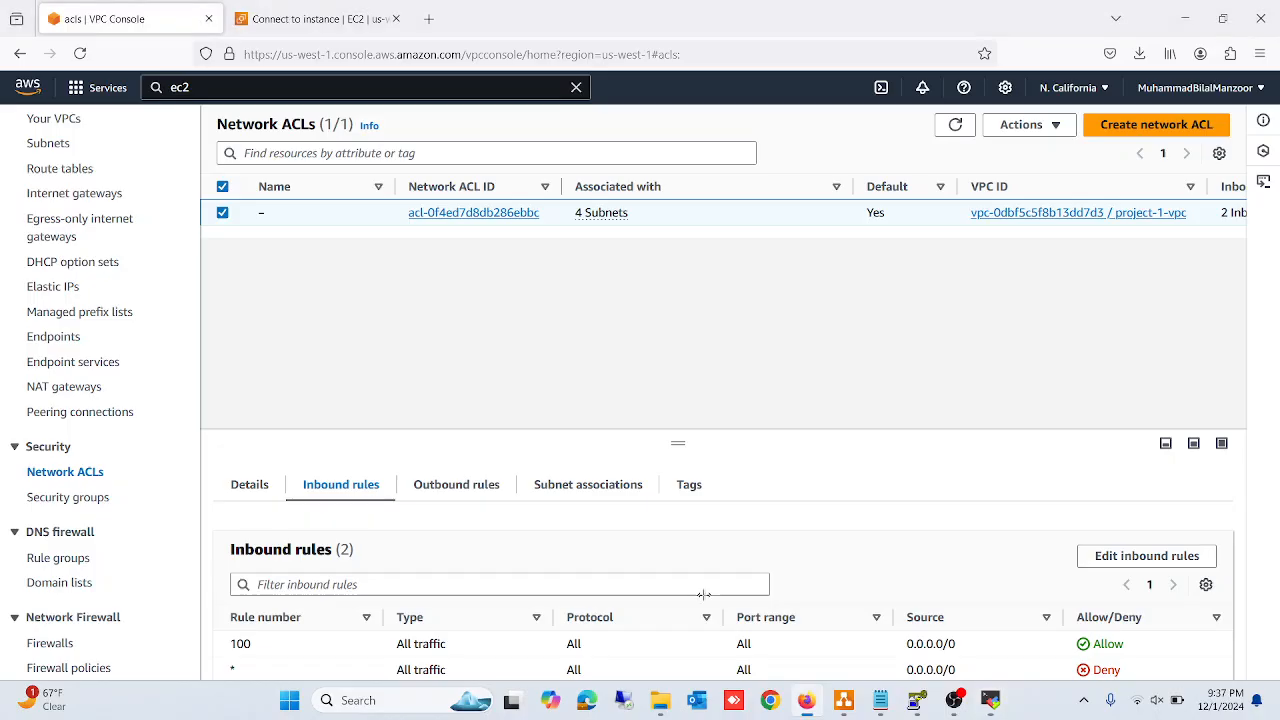
click(298, 18)
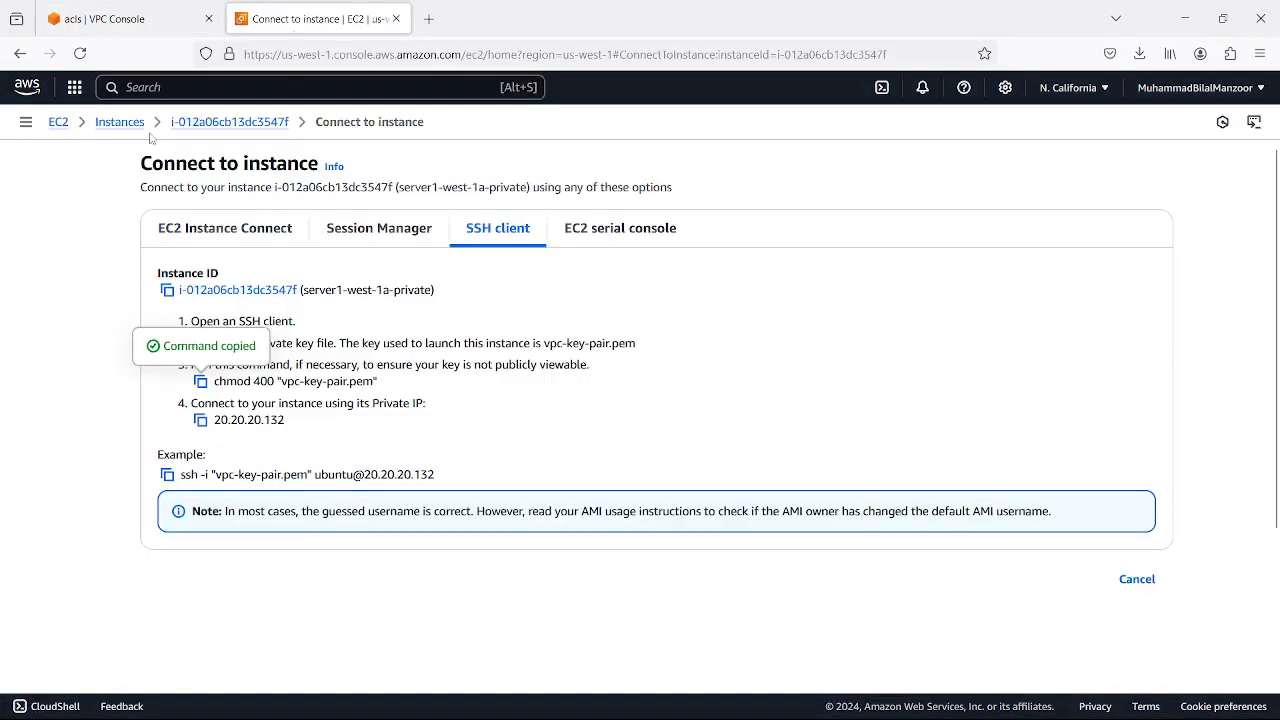
click(110, 122)
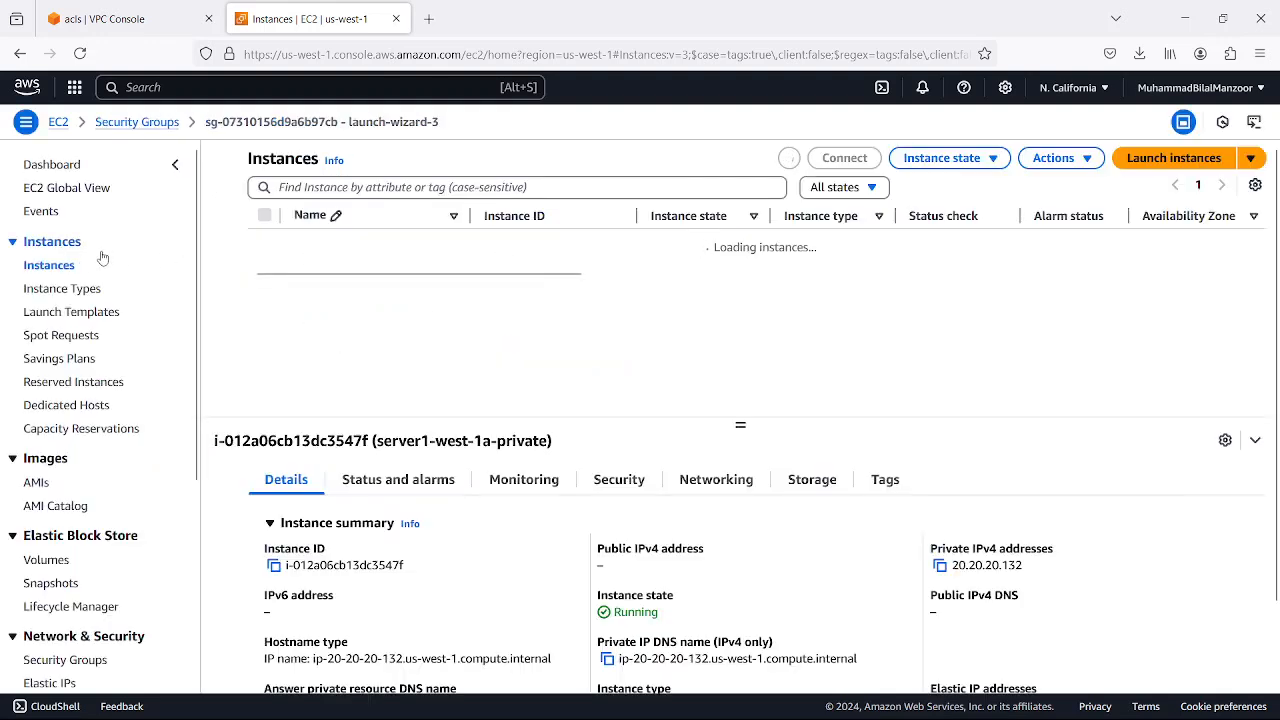
click(62, 265)
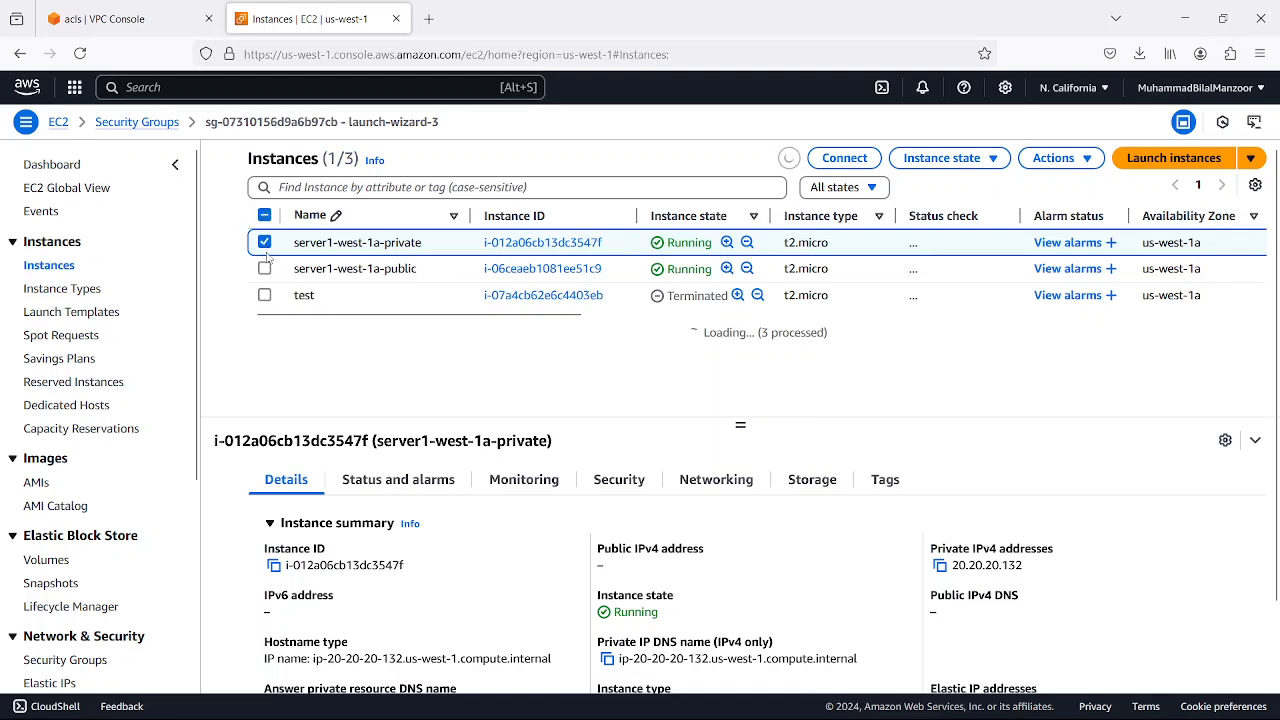
Select only the server1-west-1a-public instance and copy its public IPv4 address
click(265, 246)
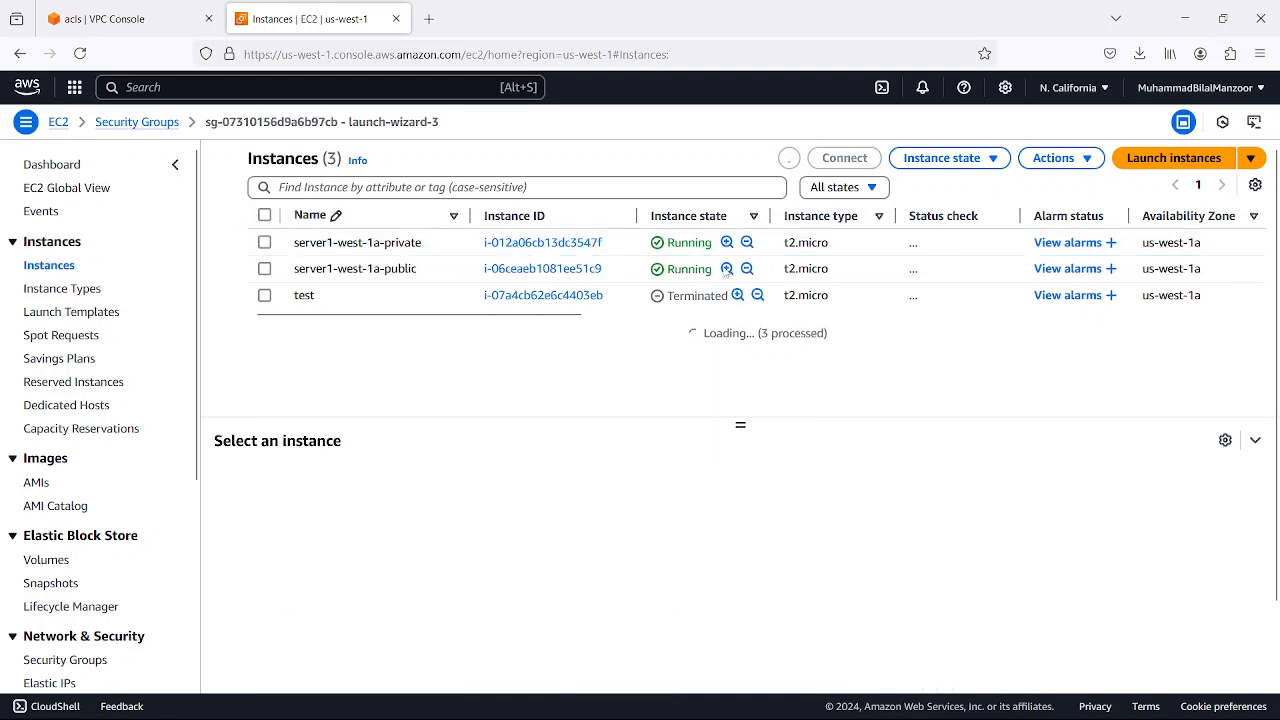
click(265, 269)
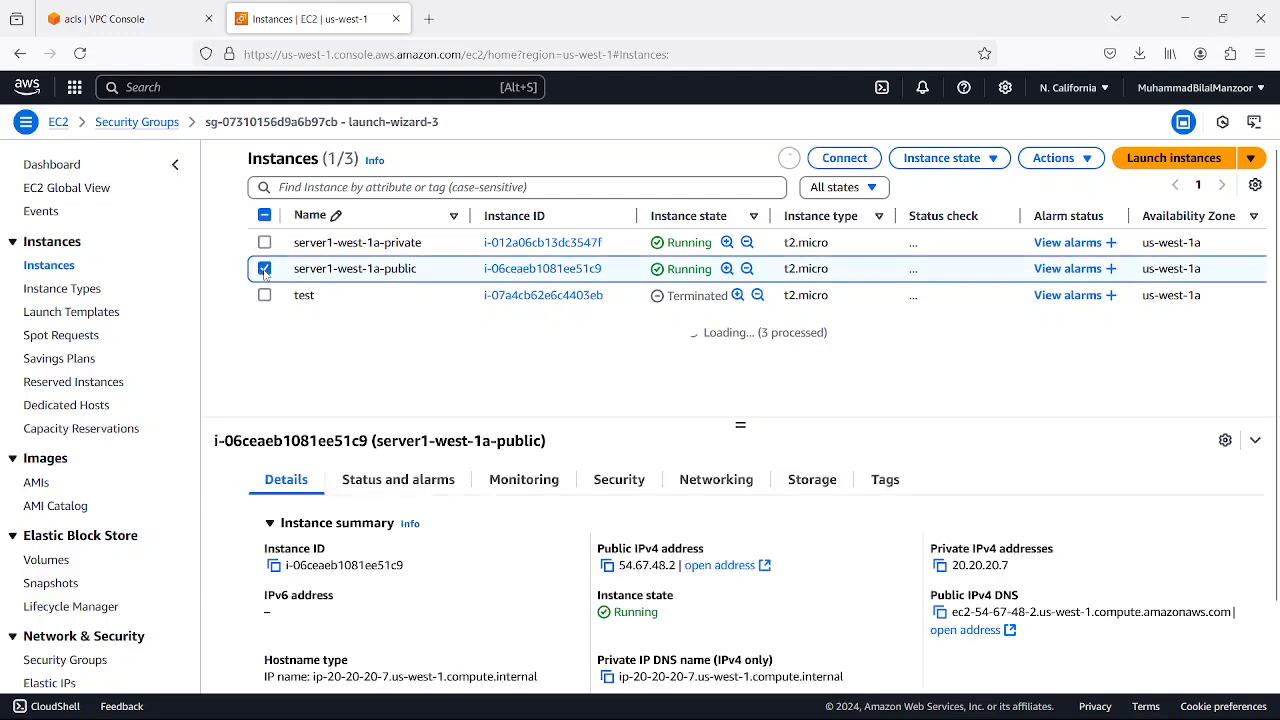
click(265, 269)
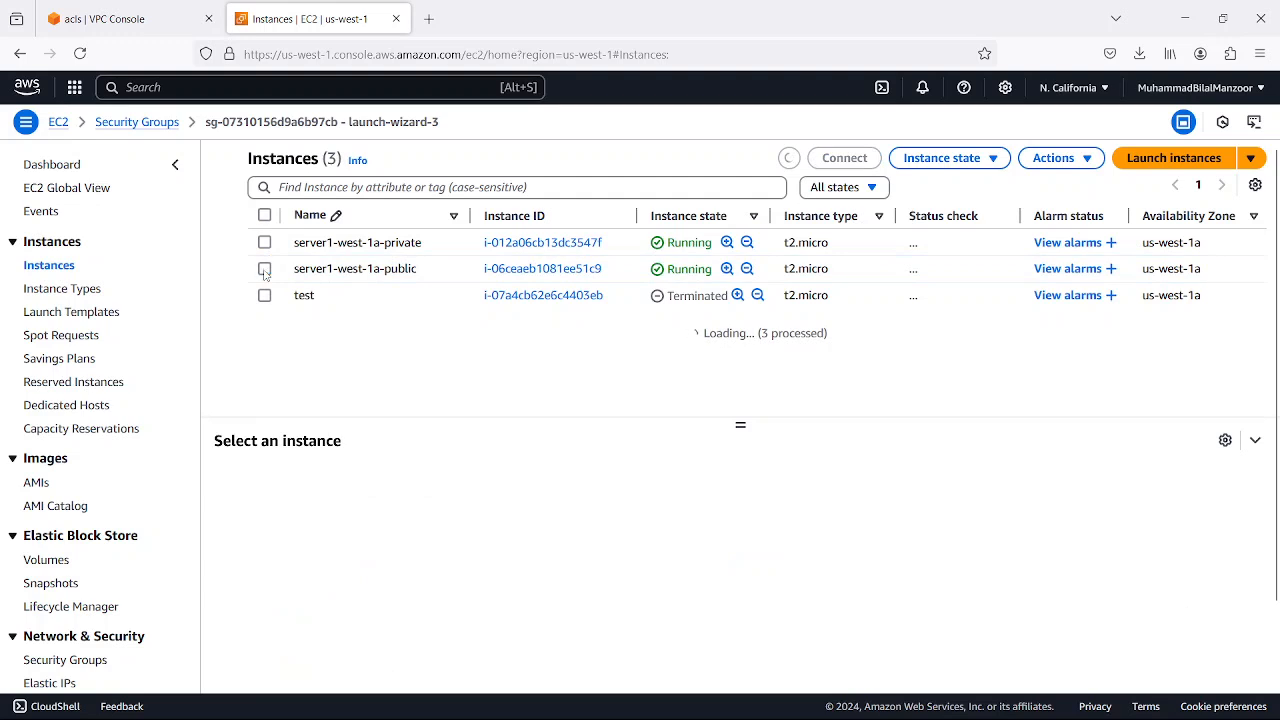
click(265, 270)
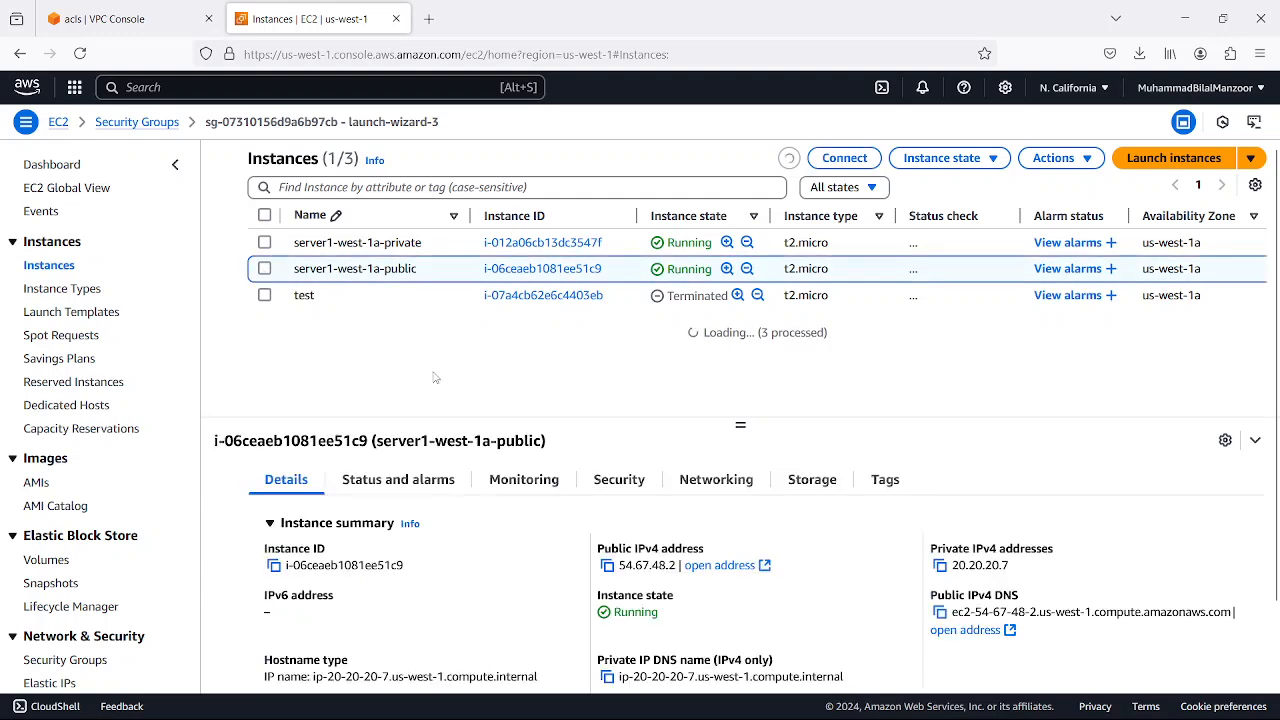
click(607, 566)
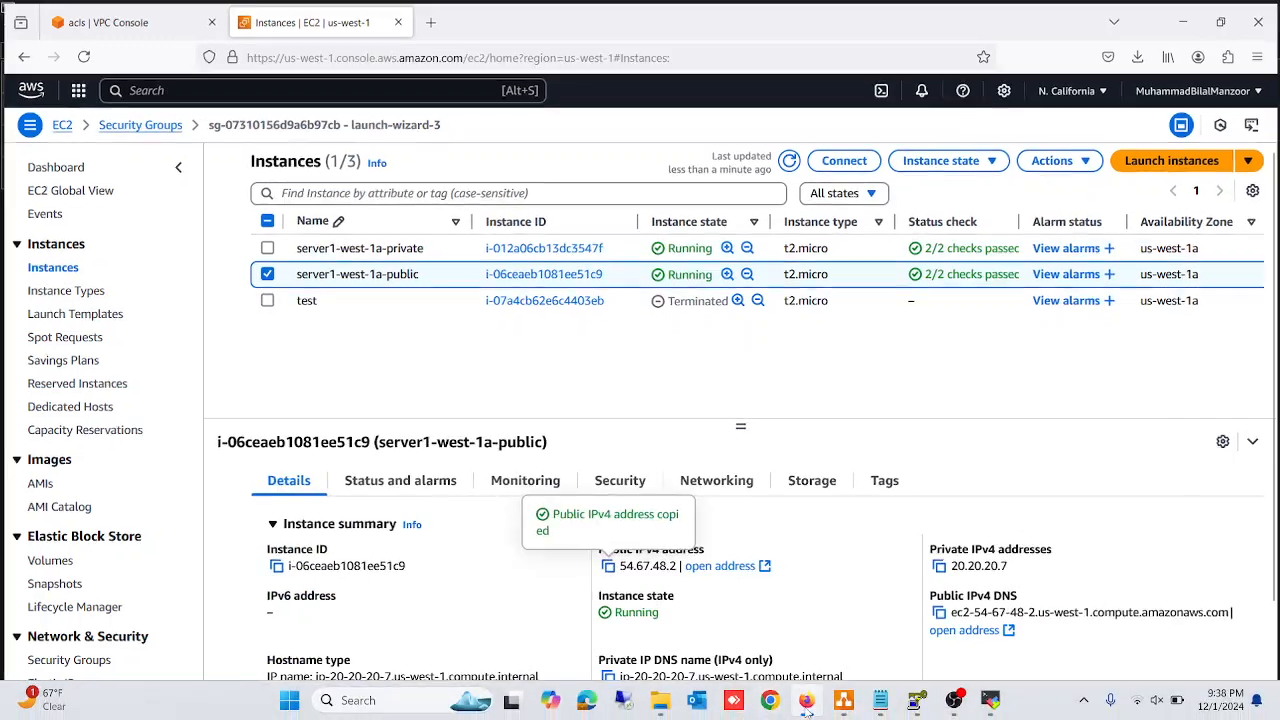
Open the copied address 54.67.48.2 in a new Firefox tab to test the nginx web page
key(alt+Tab)
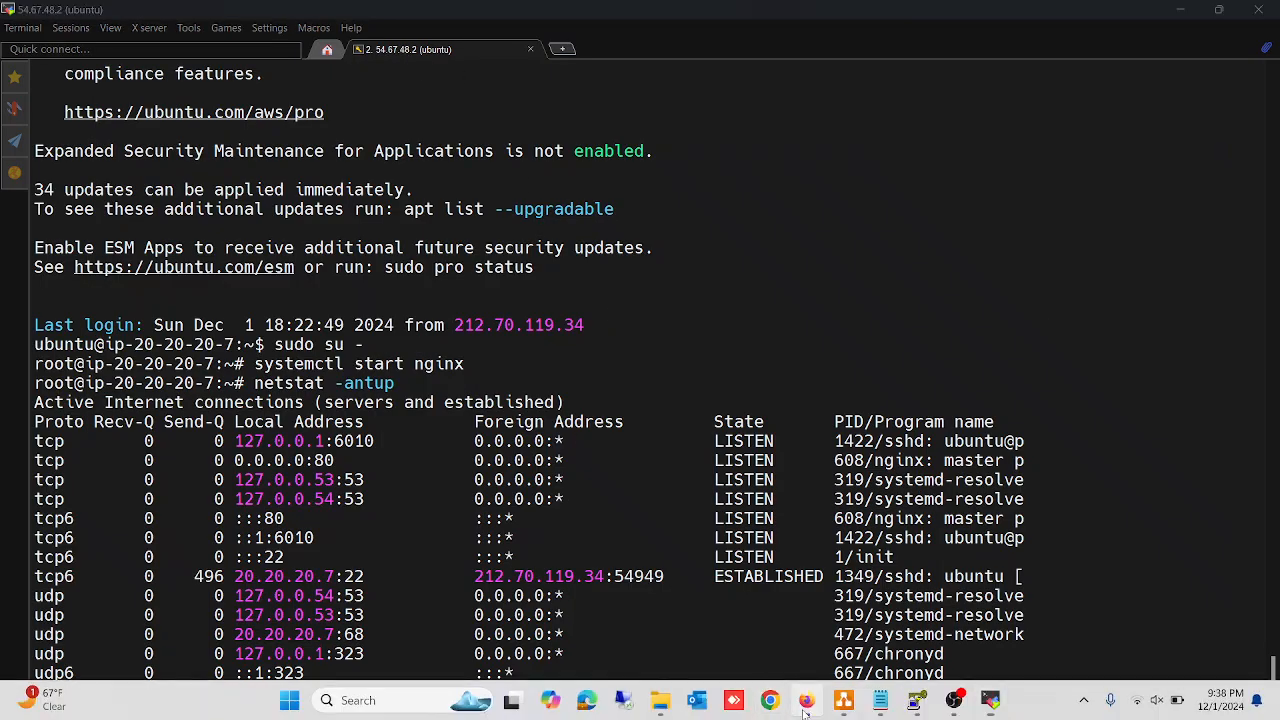
key(alt+Tab)
click(428, 18)
key(ctrl+v)
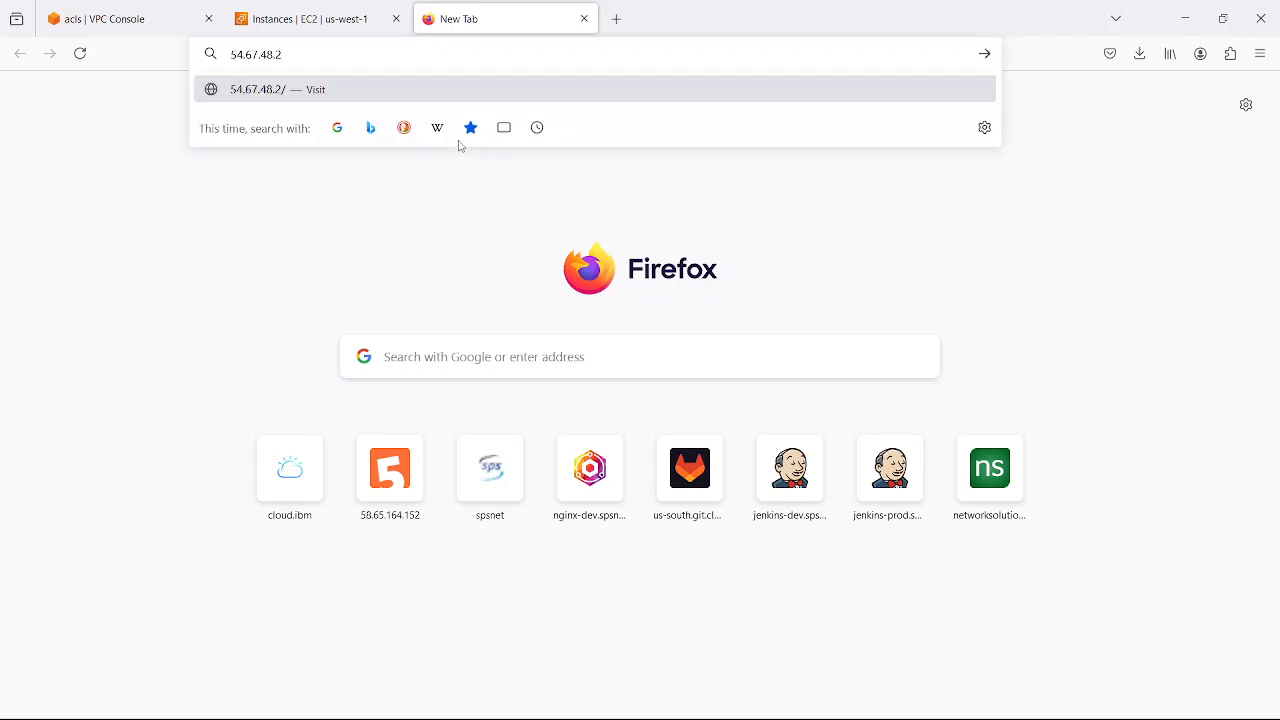
key(Return)
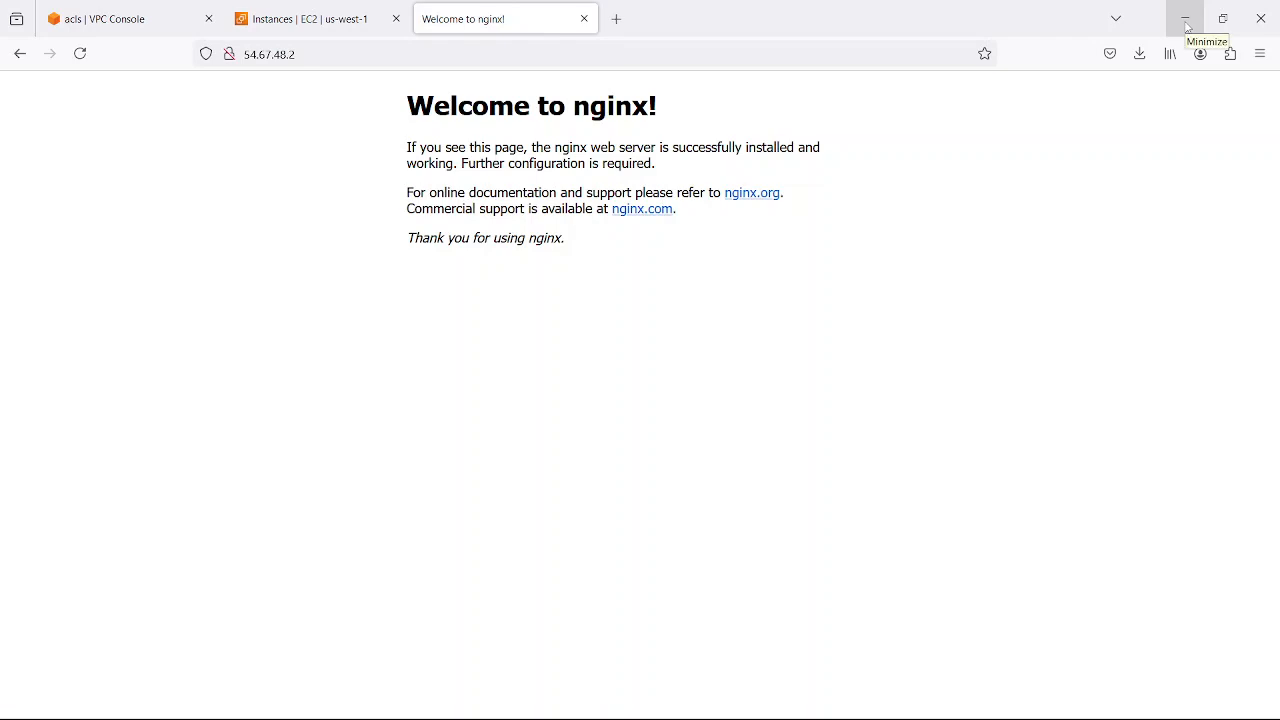
Return to the network ACL in the VPC console and open its inbound rules for editing
click(1184, 22)
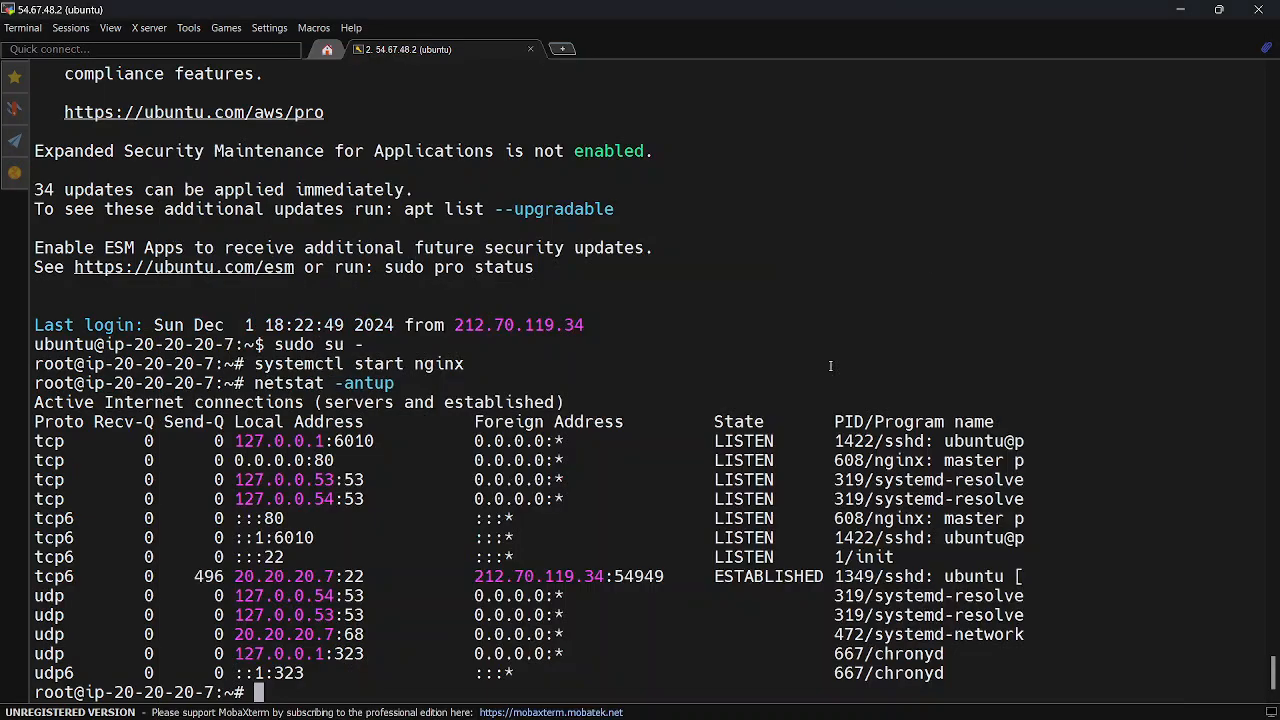
mouse_move(808, 706)
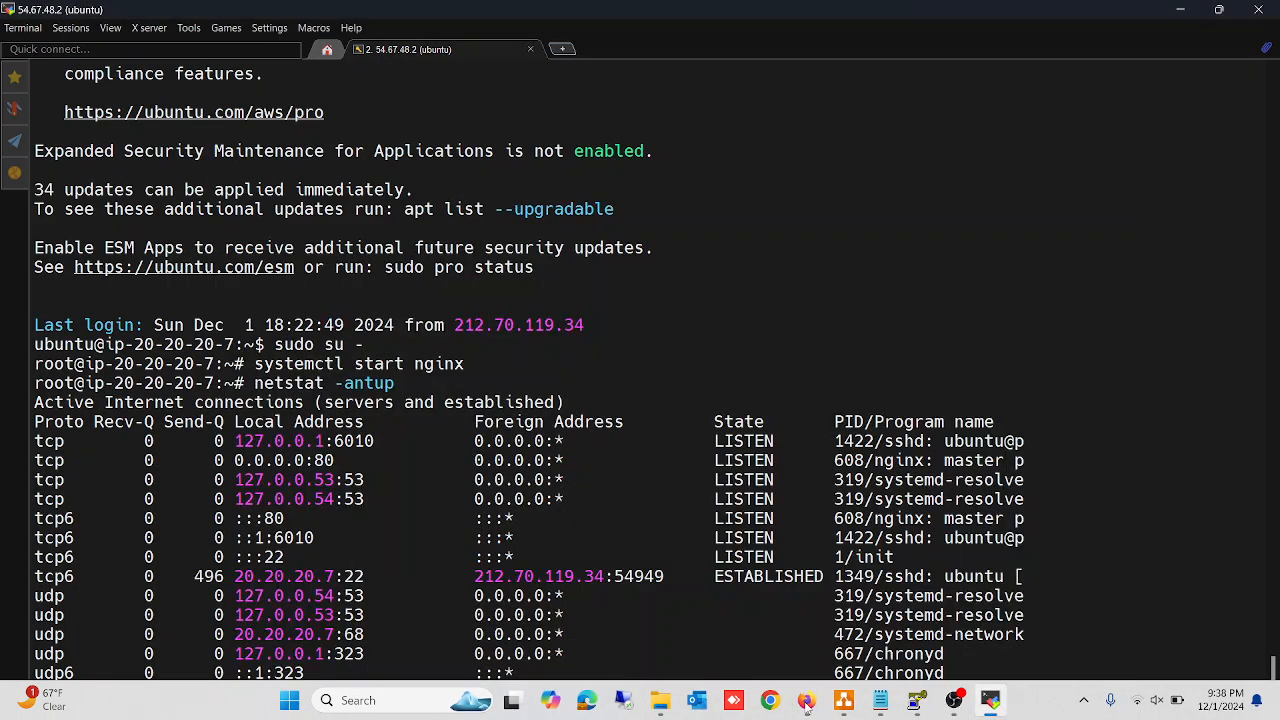
click(808, 706)
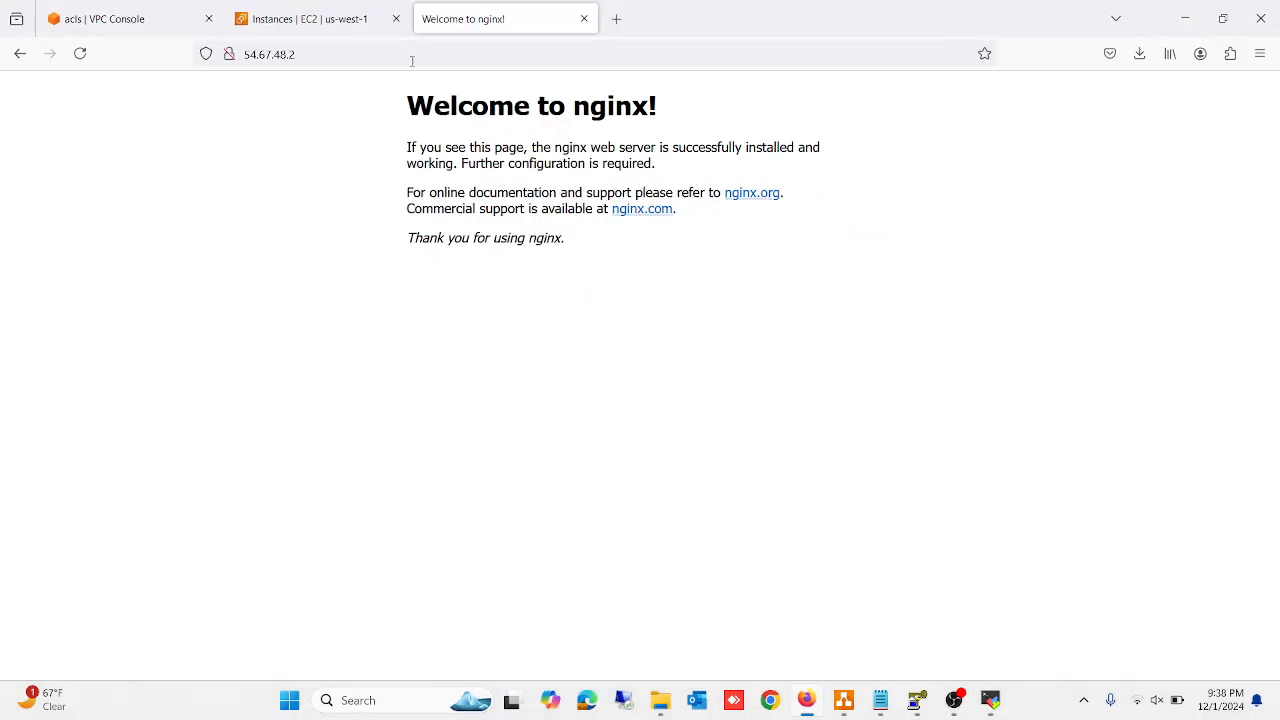
click(310, 18)
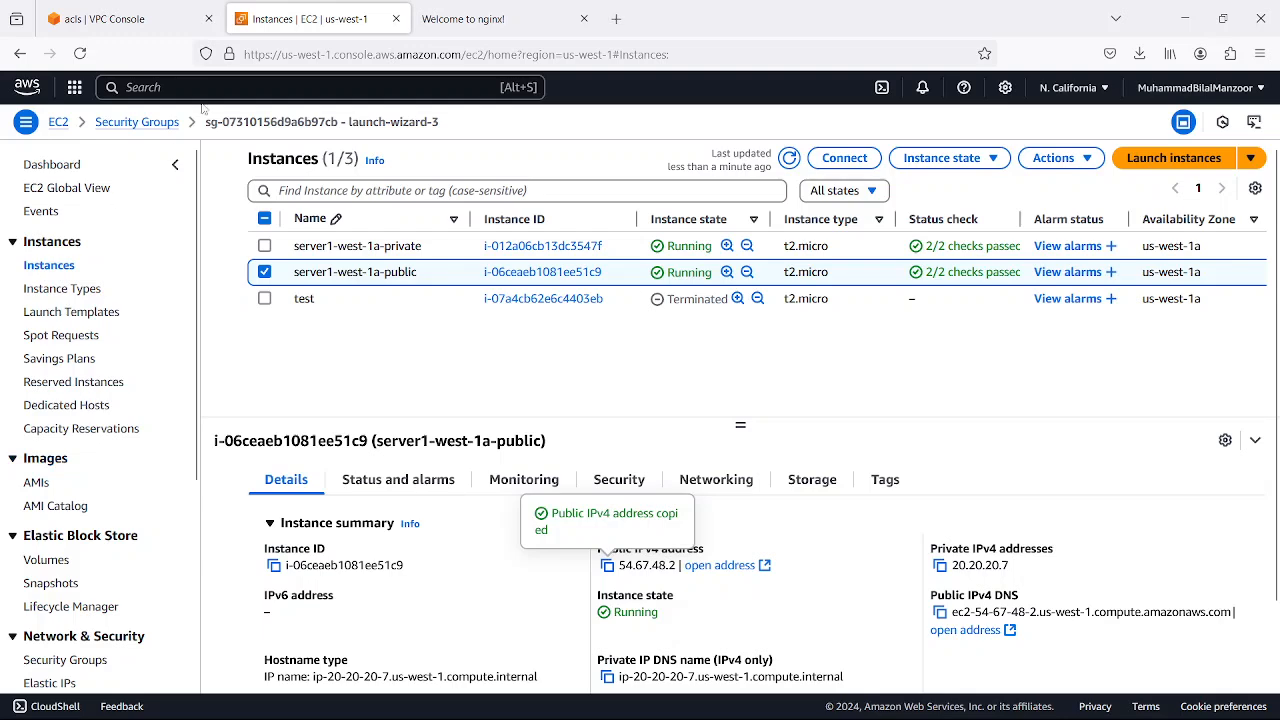
click(149, 16)
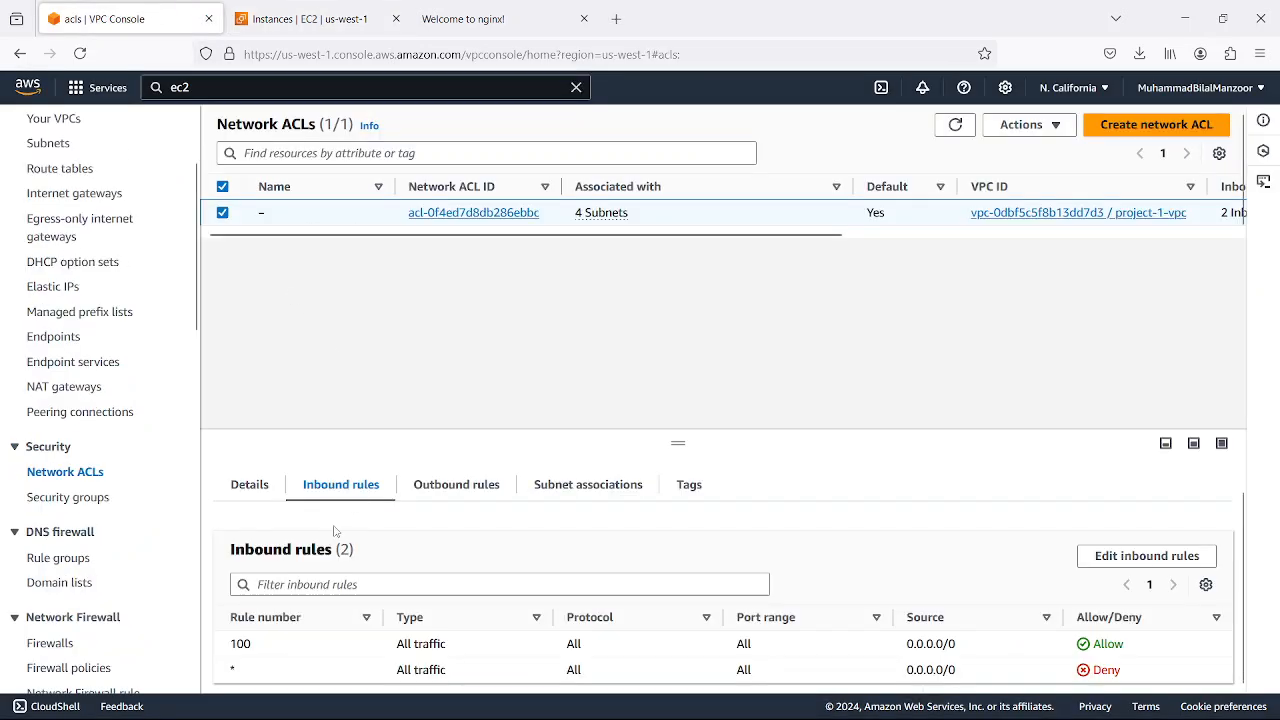
click(1147, 558)
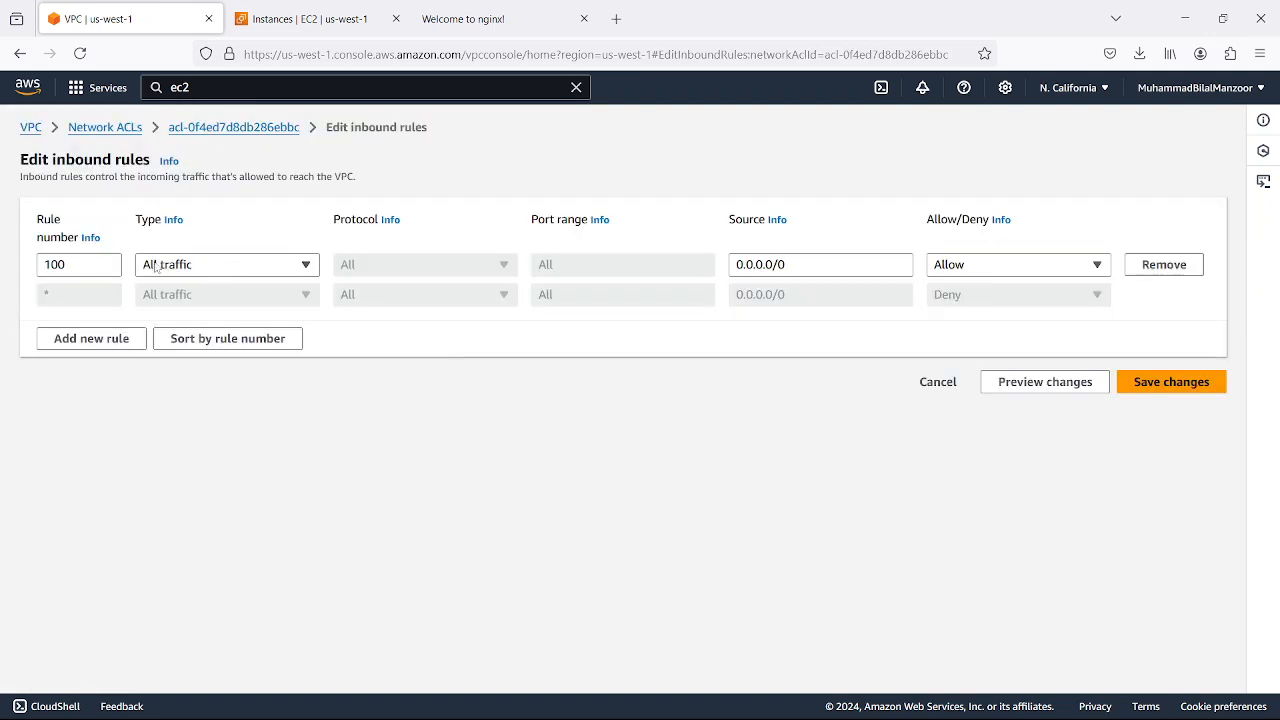
Change the ACL's inbound rule 100 to type SSH (22), save the changes and display the updated inbound rules
click(308, 268)
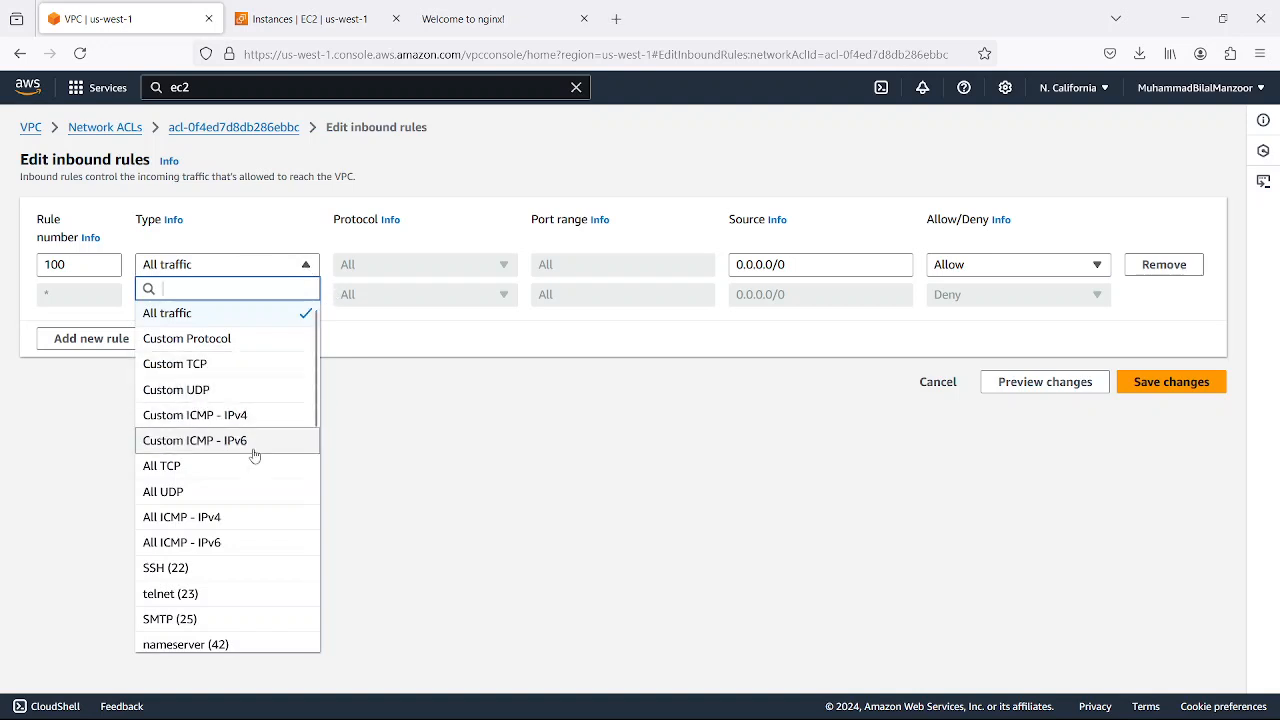
click(200, 567)
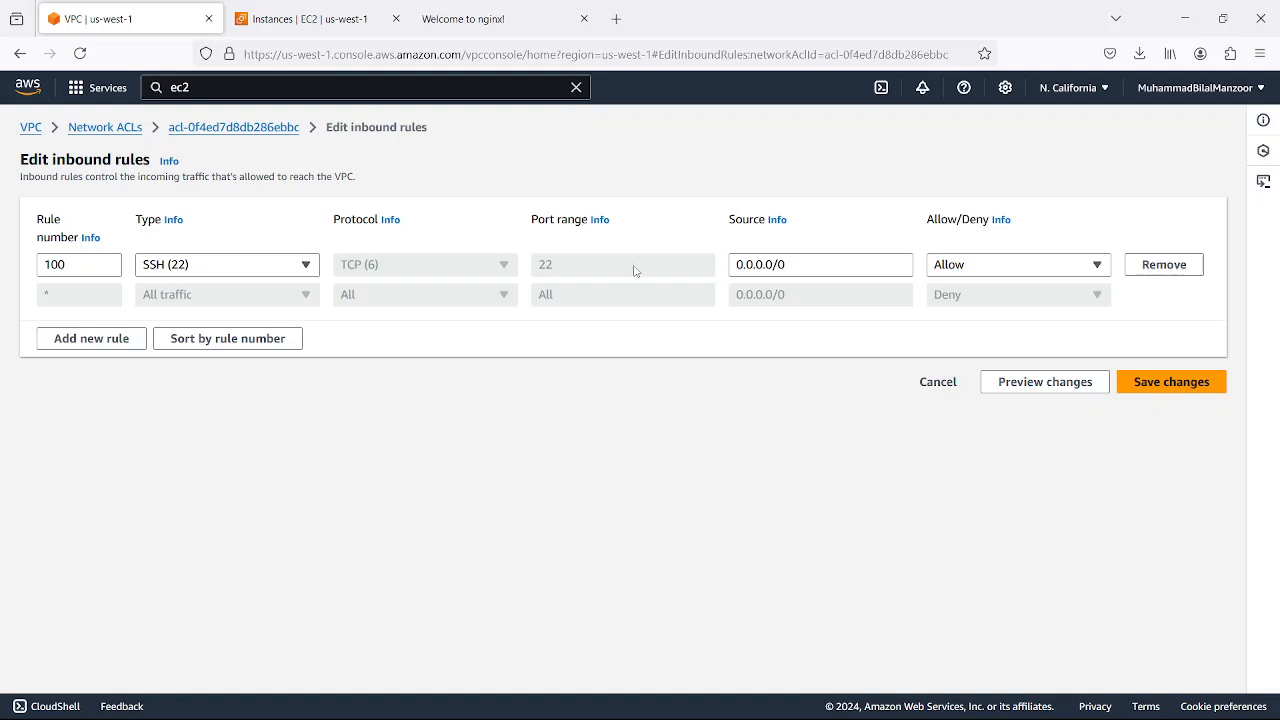
drag(798, 264, 731, 266)
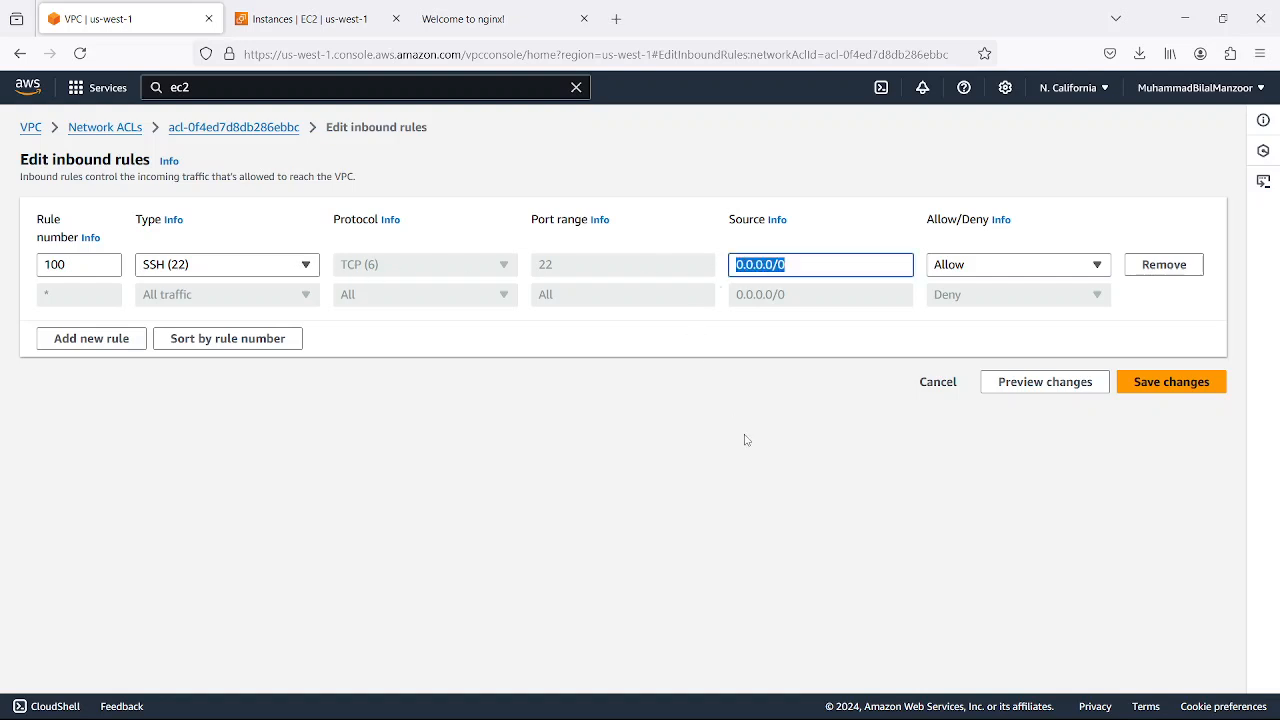
click(1159, 388)
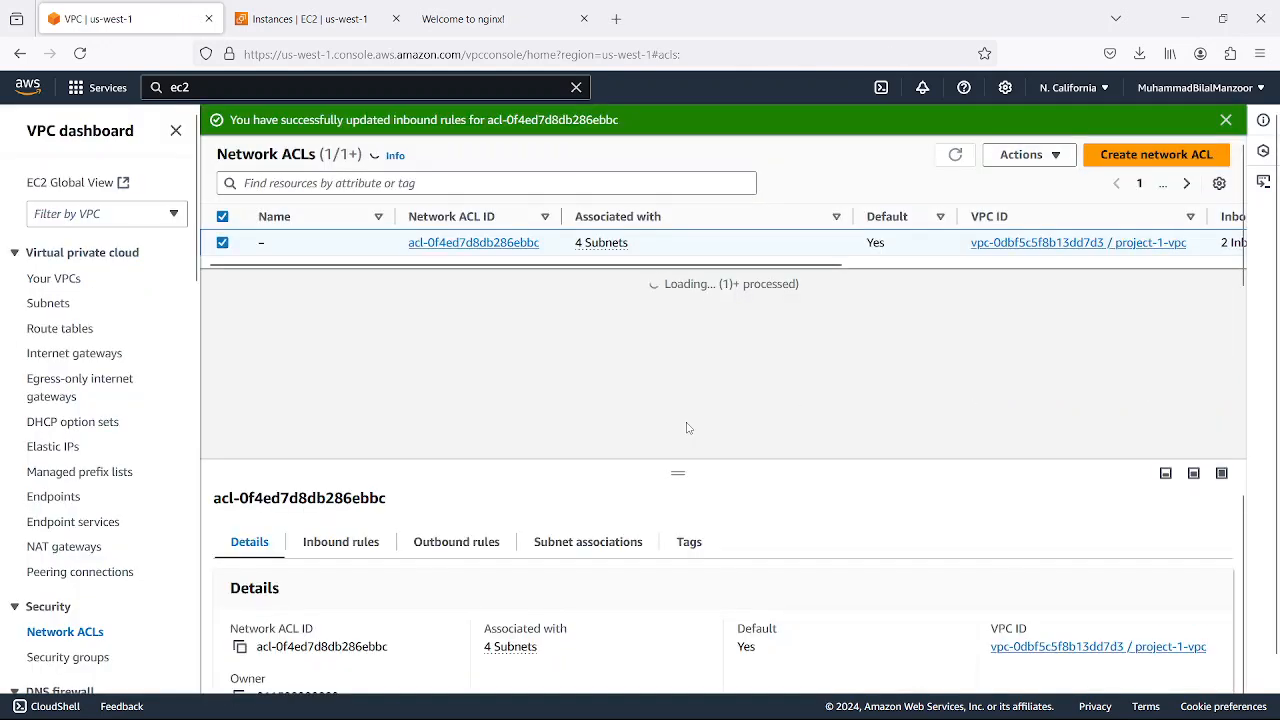
click(312, 541)
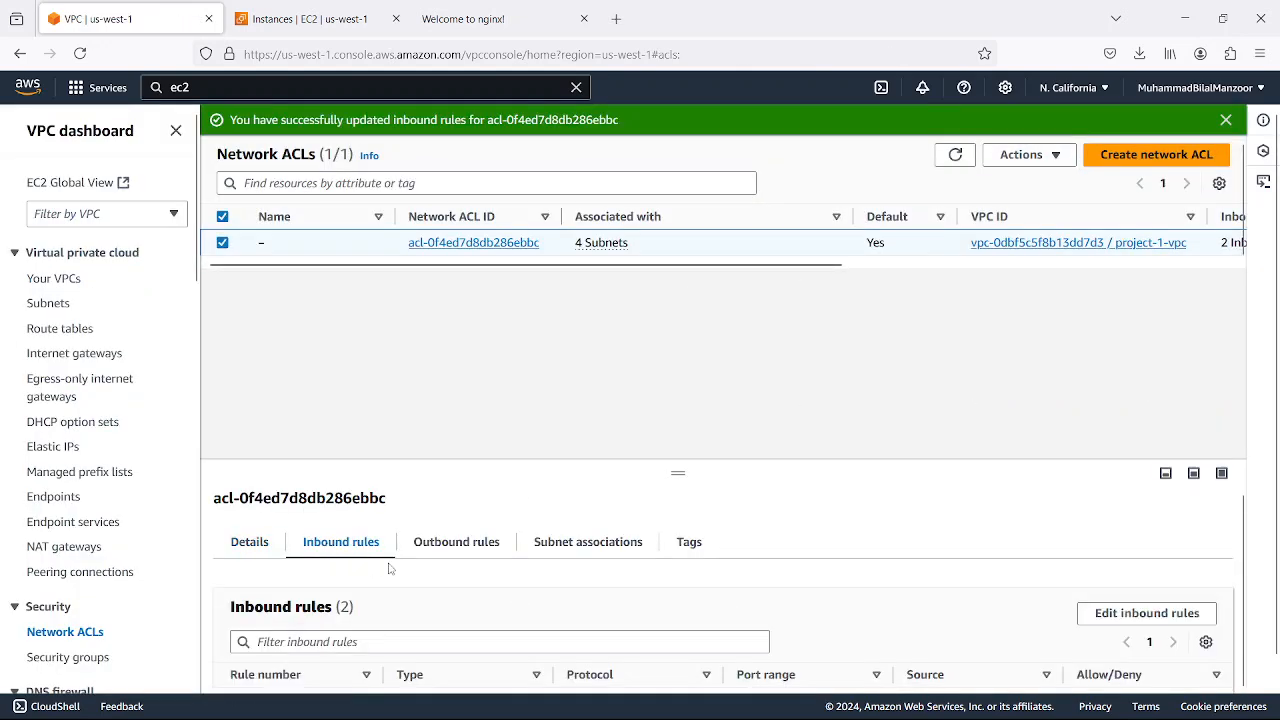
scroll(480, 610, down, 1)
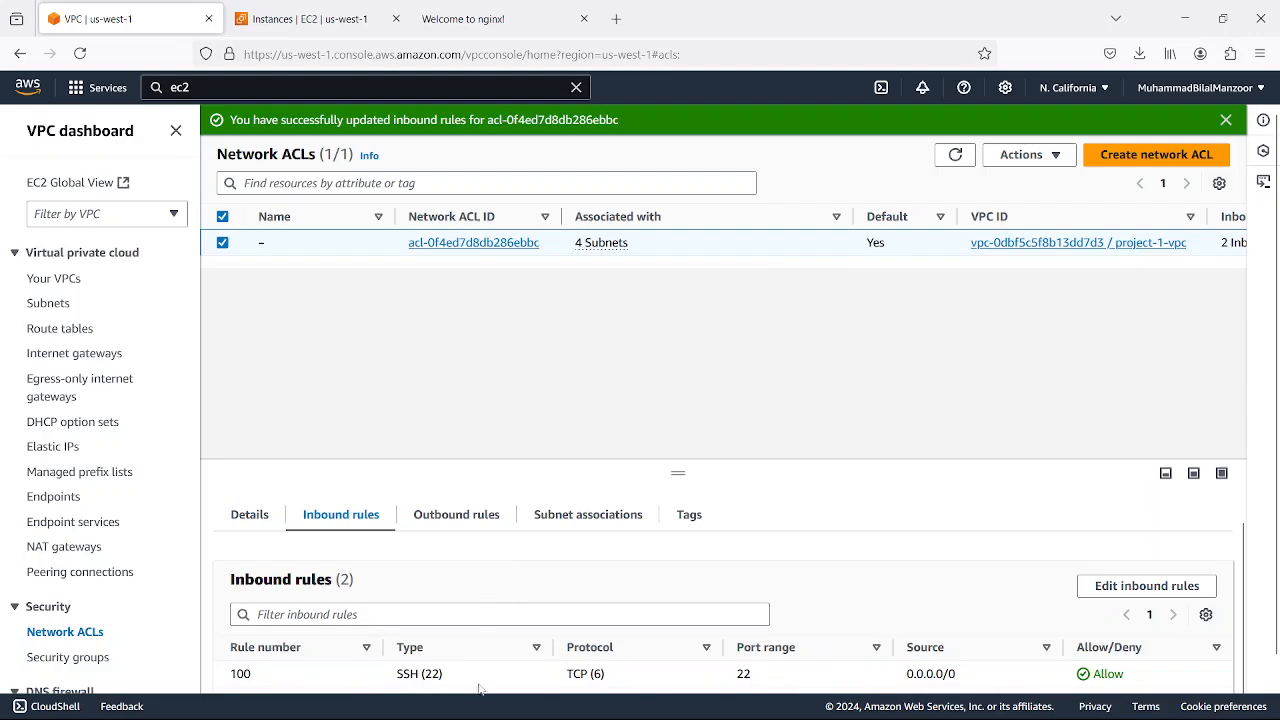
Switch to the MobaXterm terminal and check whether the SSH session to 54.67.48.2 still responds
click(990, 700)
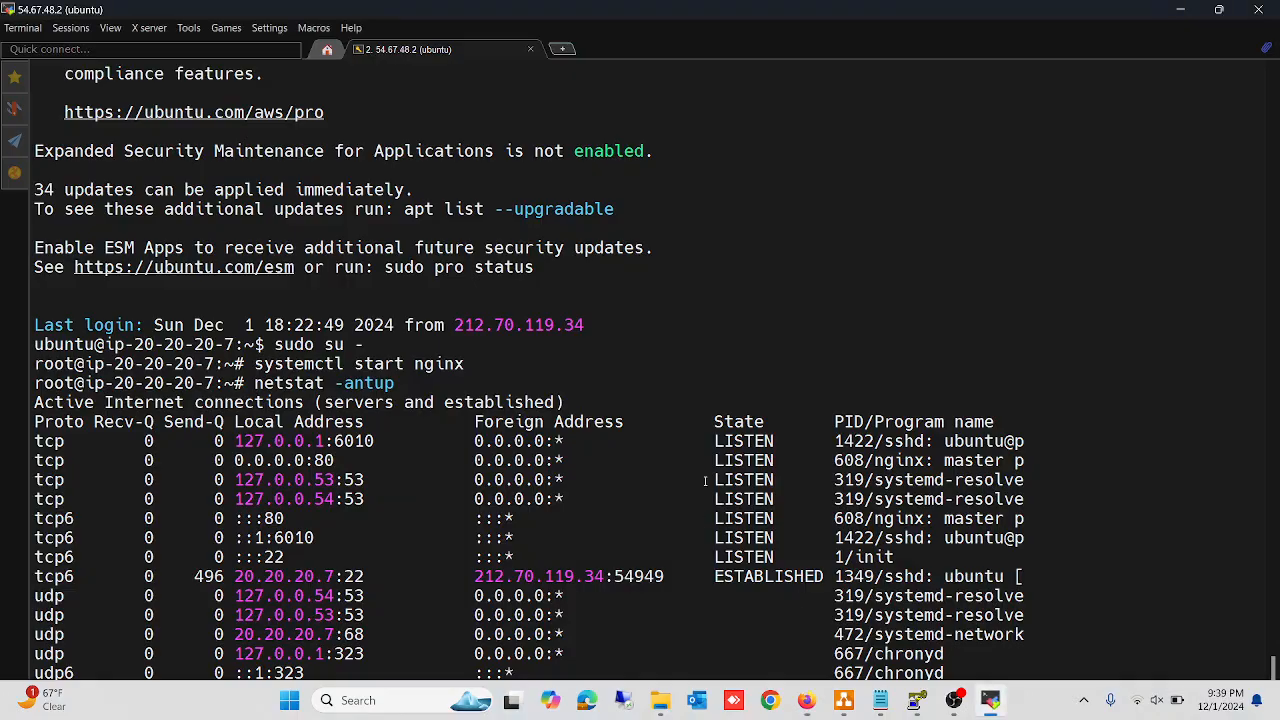
key(Return)
key(Return)
key(Return)
key(Return)
key(Return)
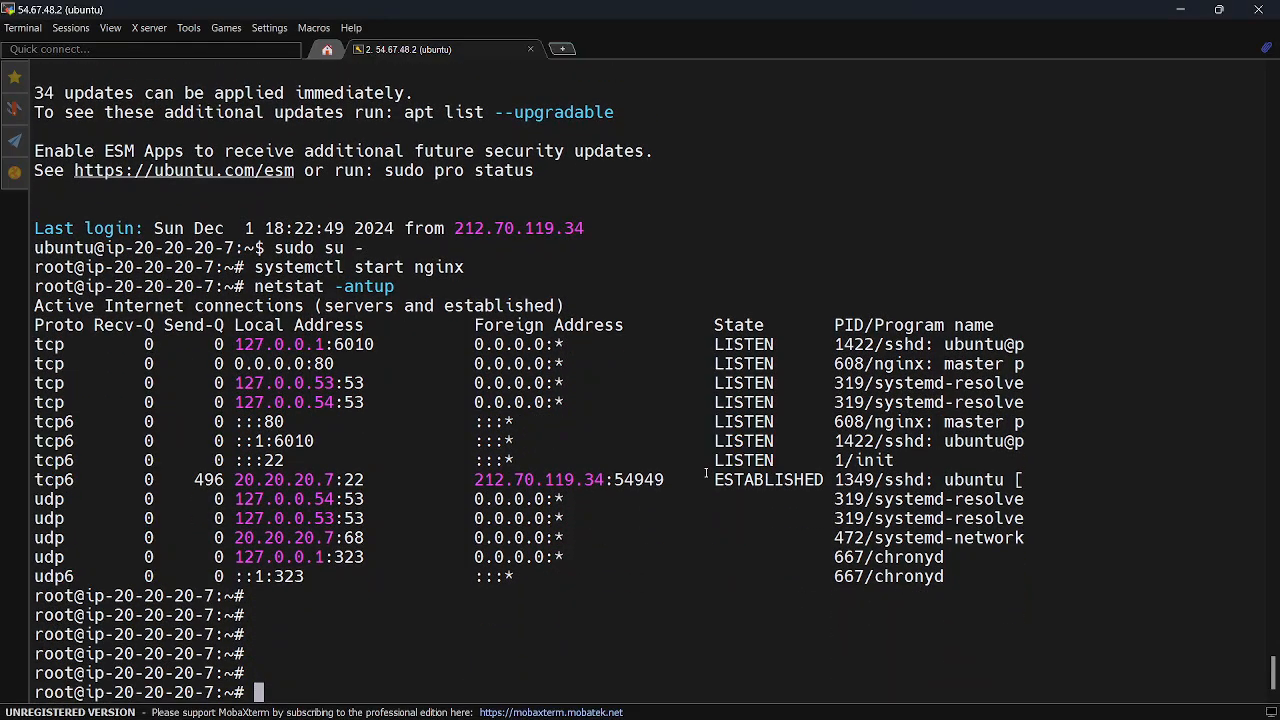
Switch to Firefox and reload the nginx page to test web access under the SSH-only inbound rule
click(808, 712)
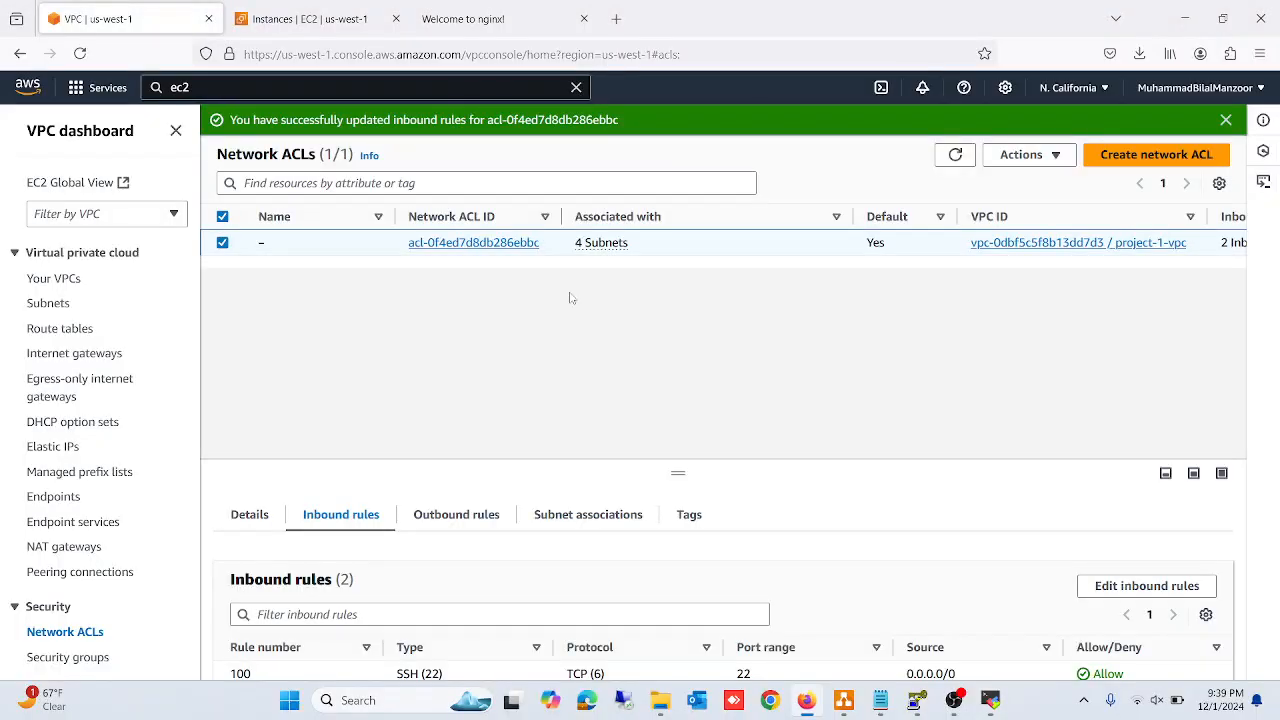
click(459, 19)
click(80, 53)
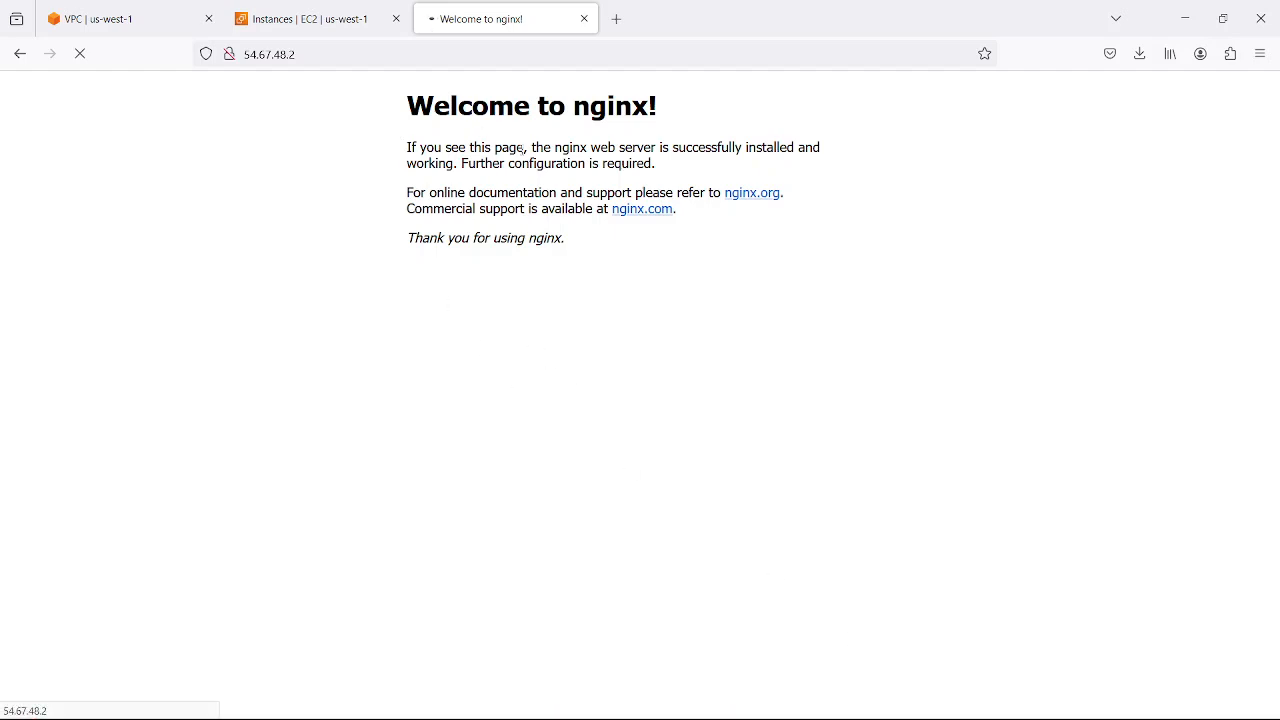
click(338, 55)
right_click(272, 56)
click(290, 151)
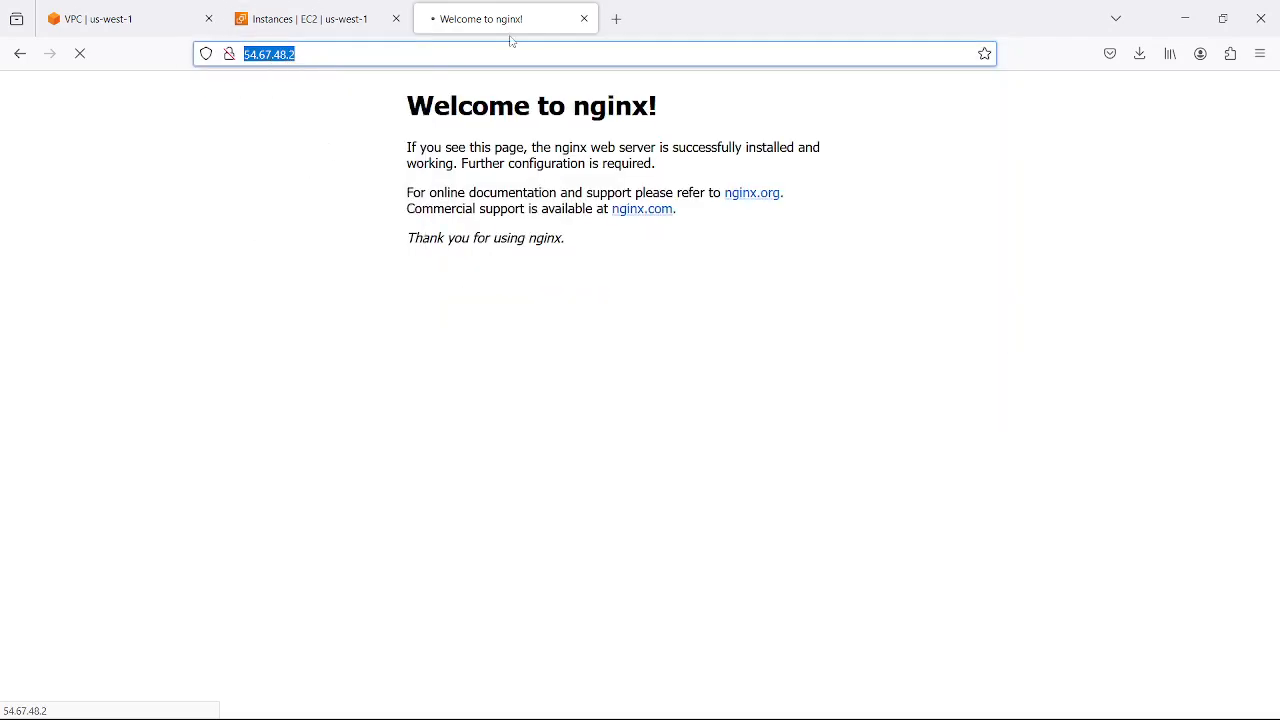
click(584, 19)
click(429, 19)
key(ctrl+v)
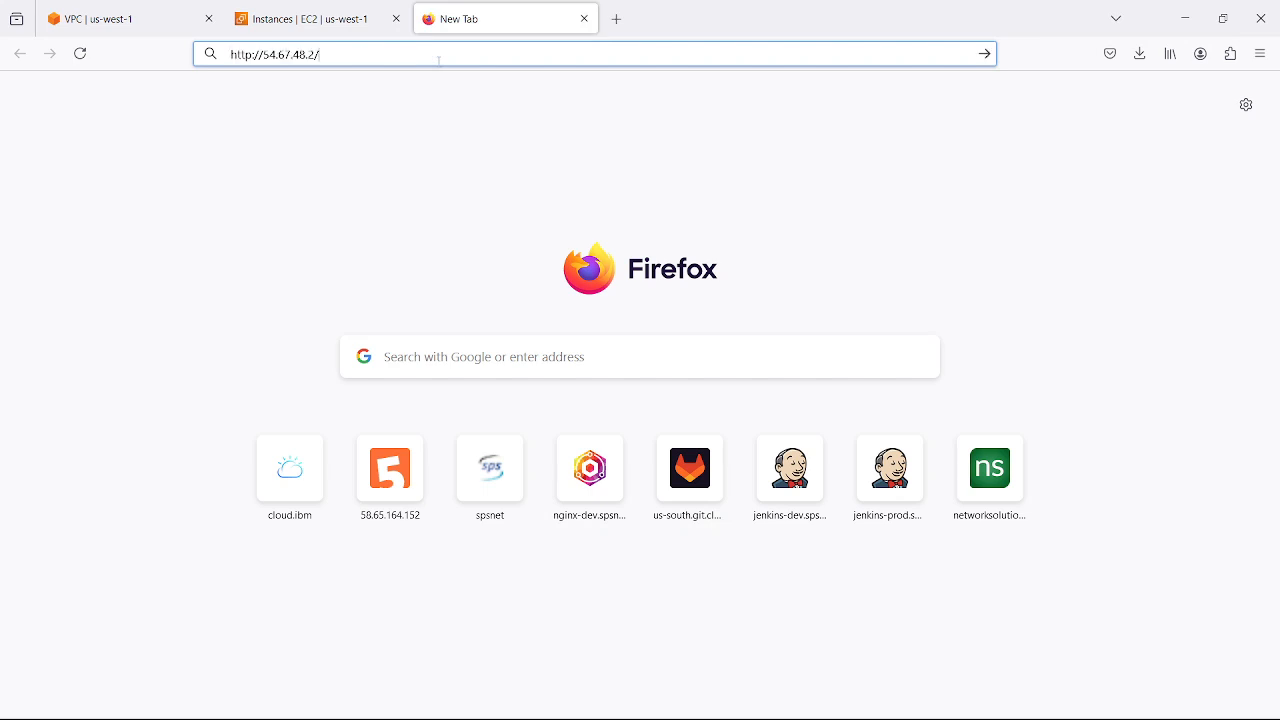
key(Return)
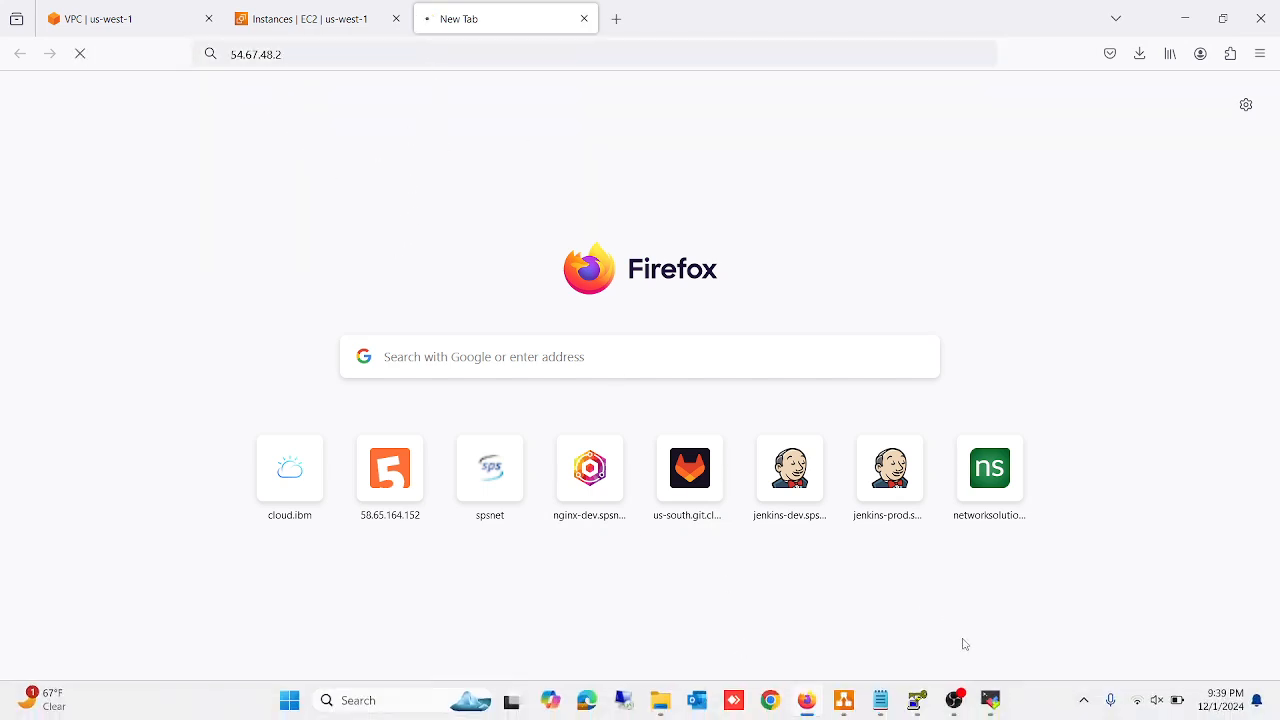
mouse_move(957, 717)
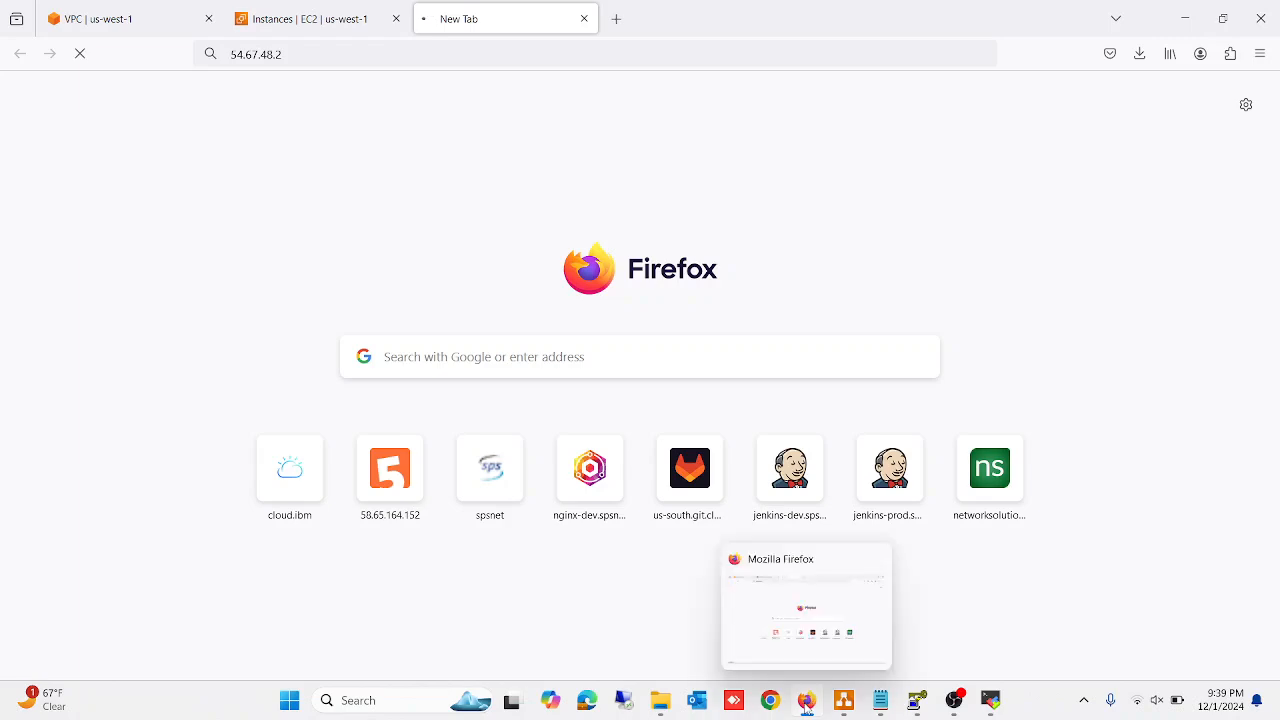
click(807, 708)
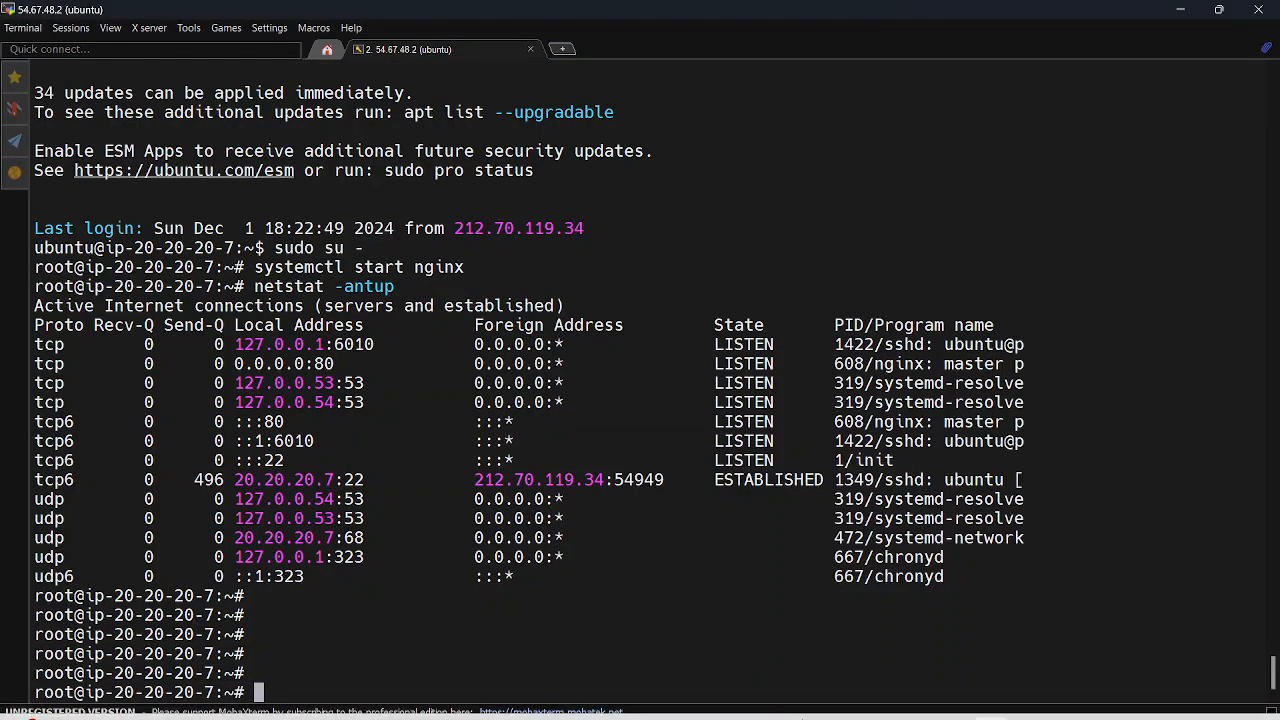
mouse_move(807, 708)
click(760, 600)
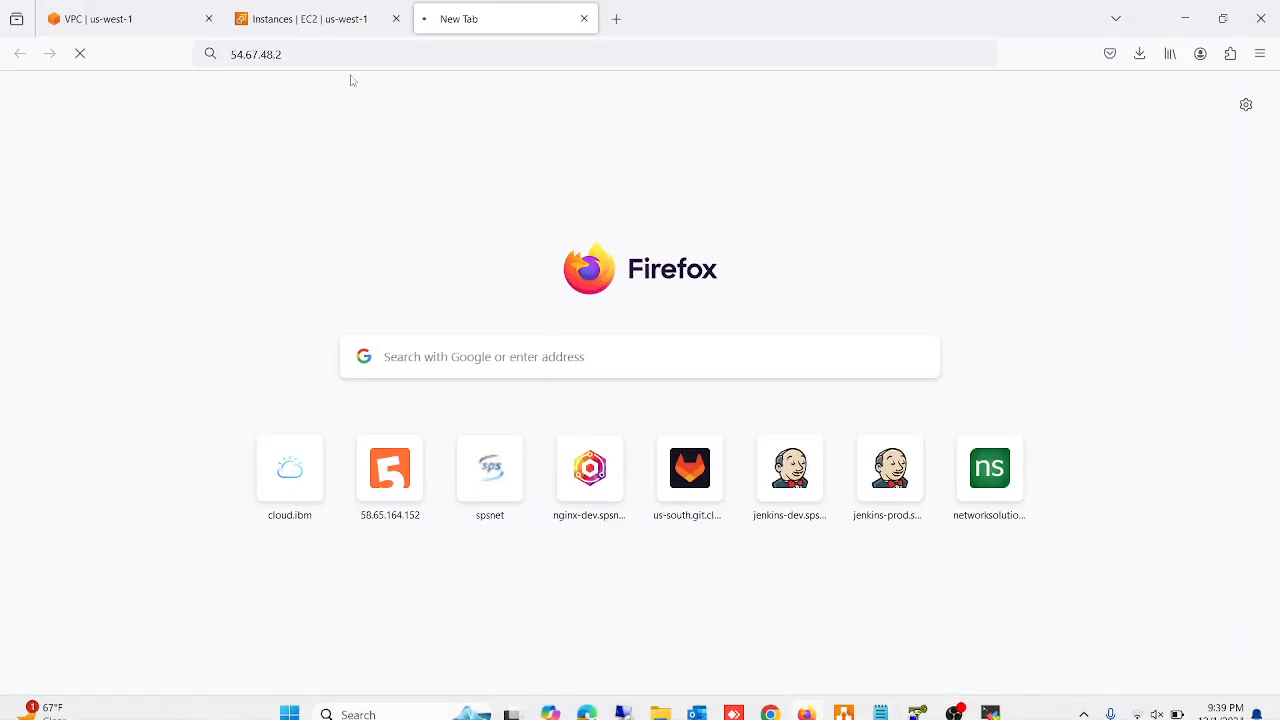
click(310, 18)
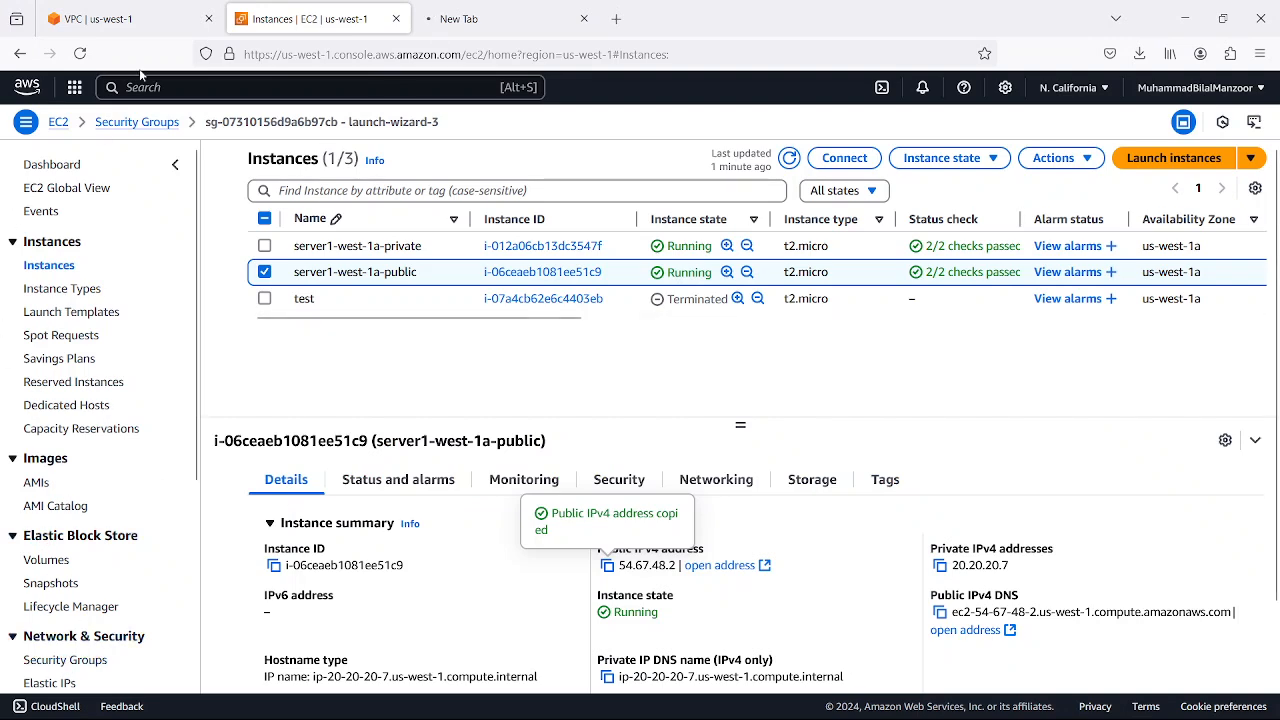
Compare the network ACL's inbound rules with the web page test, and open the inbound rules for editing
click(140, 18)
scroll(489, 563, down, 1)
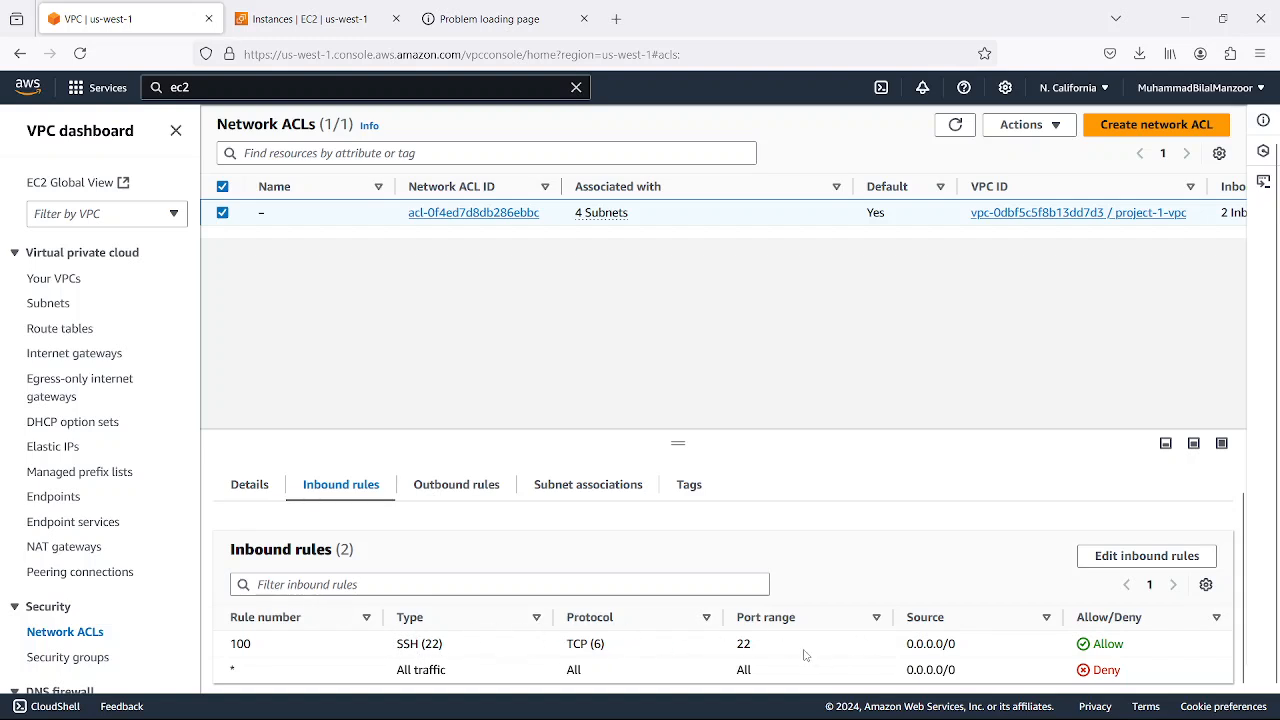
click(446, 8)
click(178, 30)
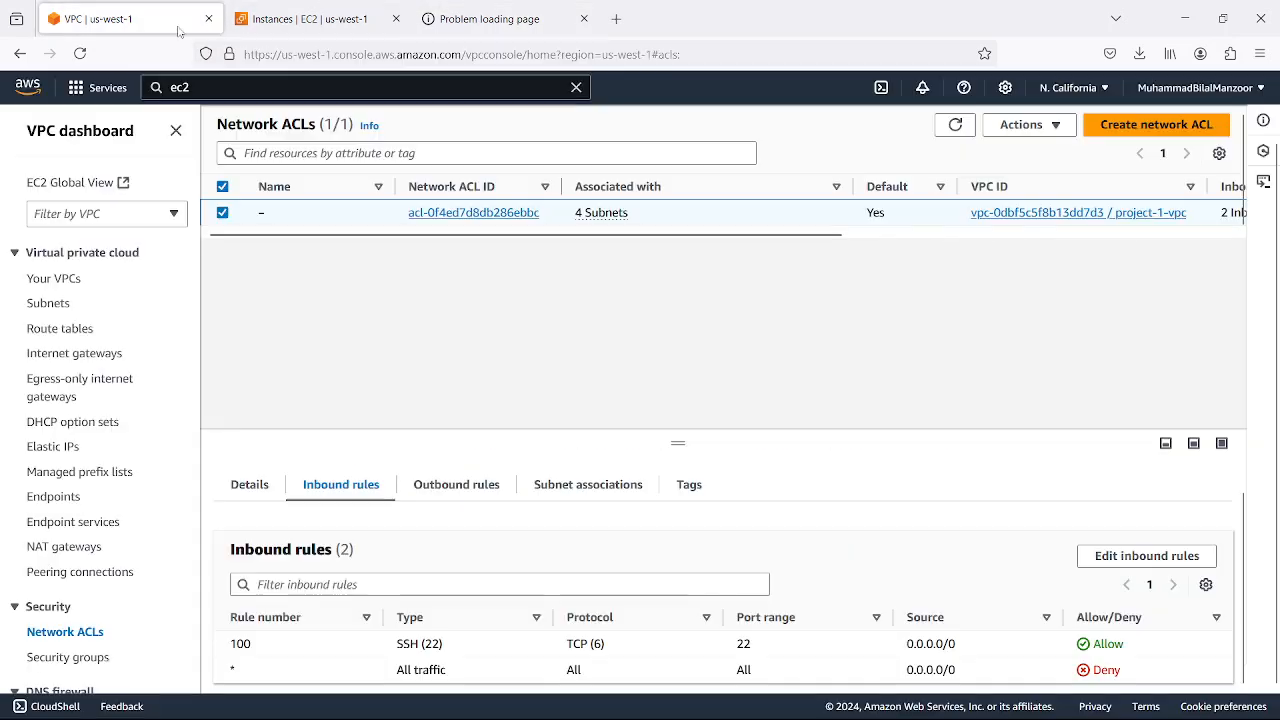
click(1084, 558)
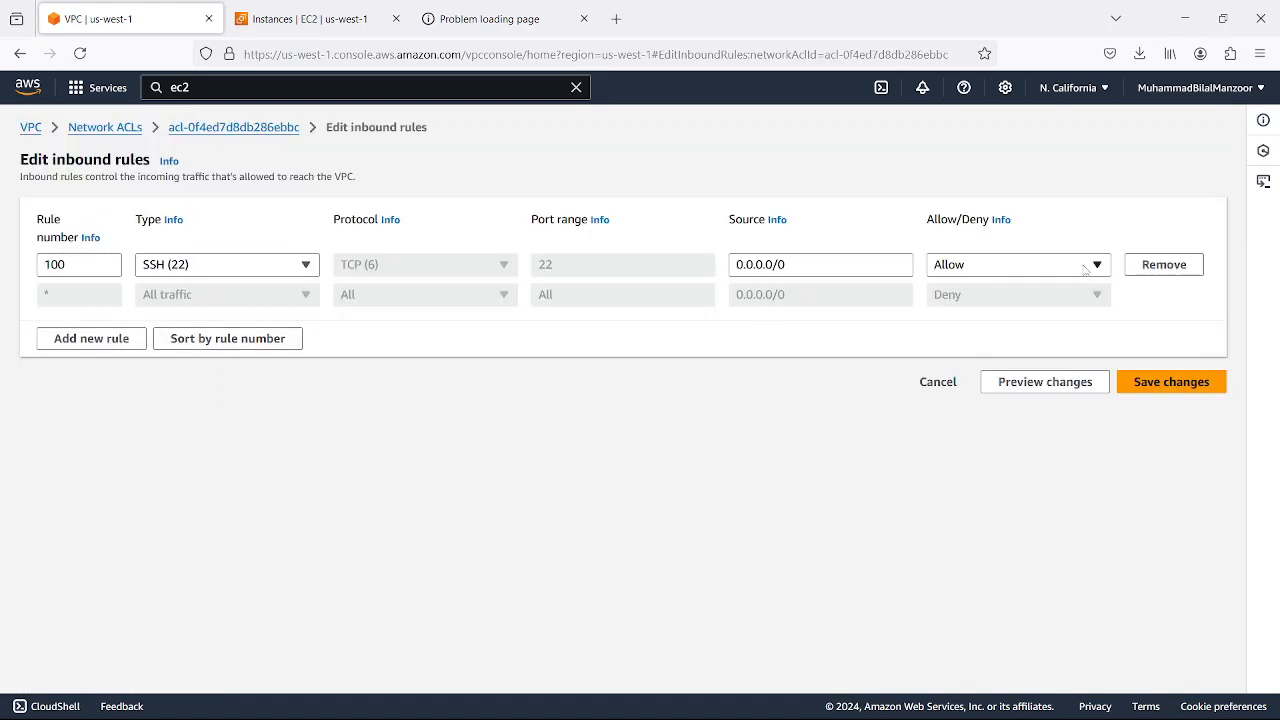
Add inbound rule 99 allowing Custom TCP on port 8181 from 0.0.0.0/0 and save the changes
click(130, 338)
click(90, 296)
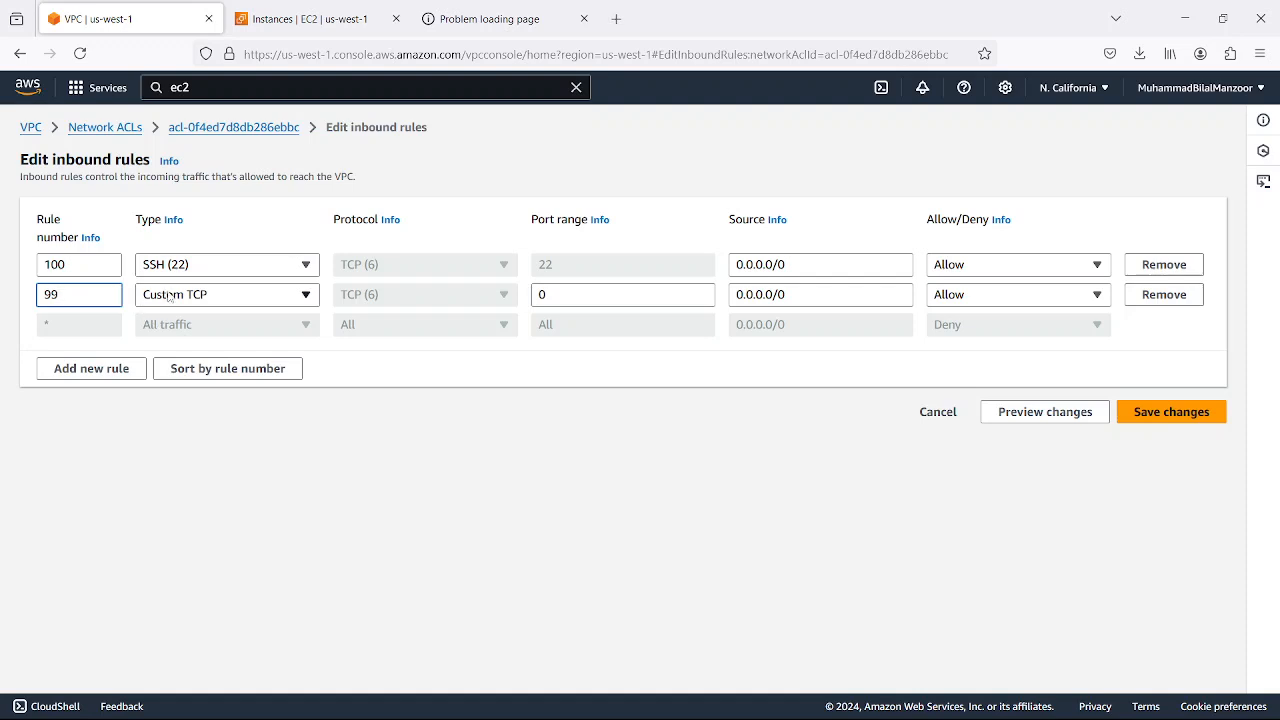
drag(548, 295, 522, 297)
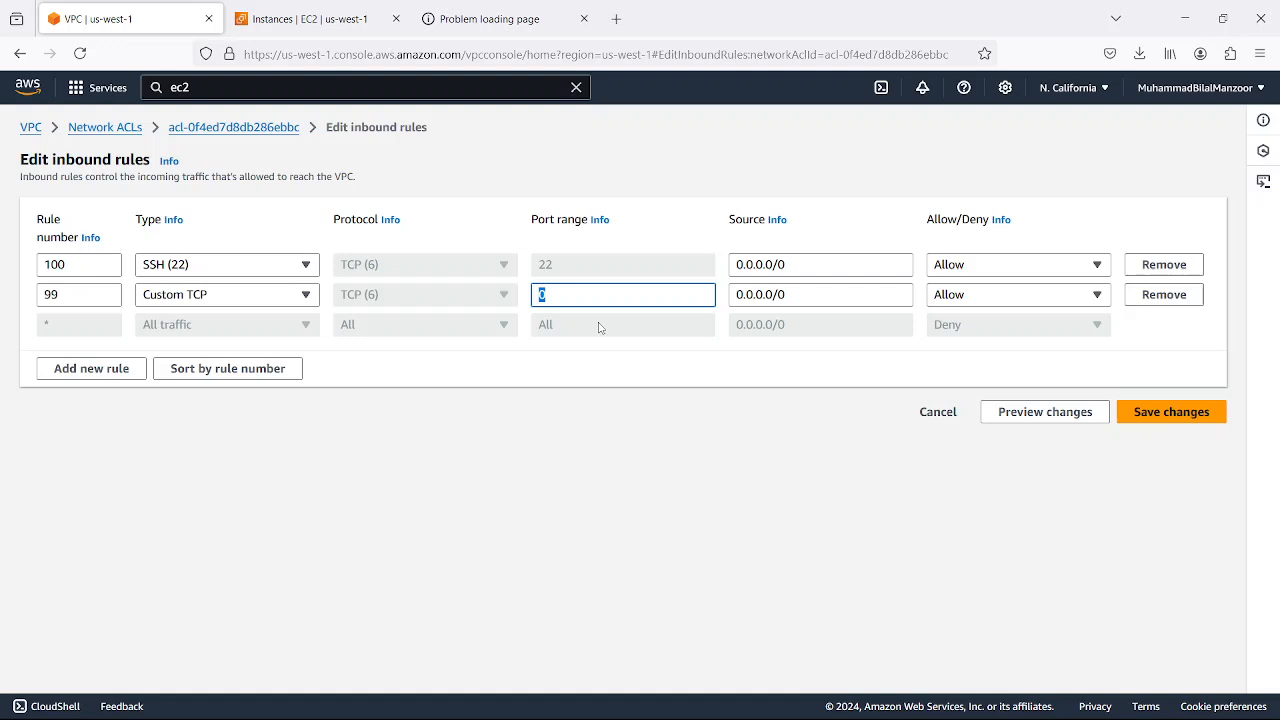
text(8181)
click(579, 344)
click(805, 294)
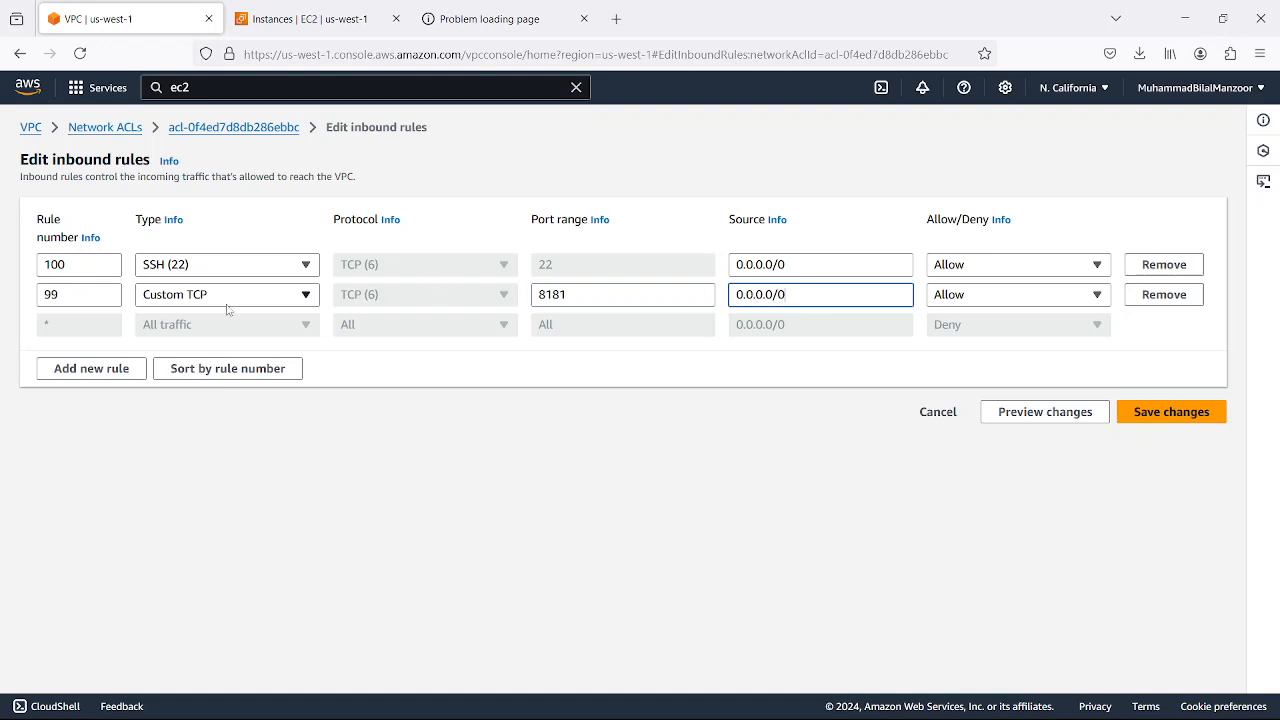
click(1140, 413)
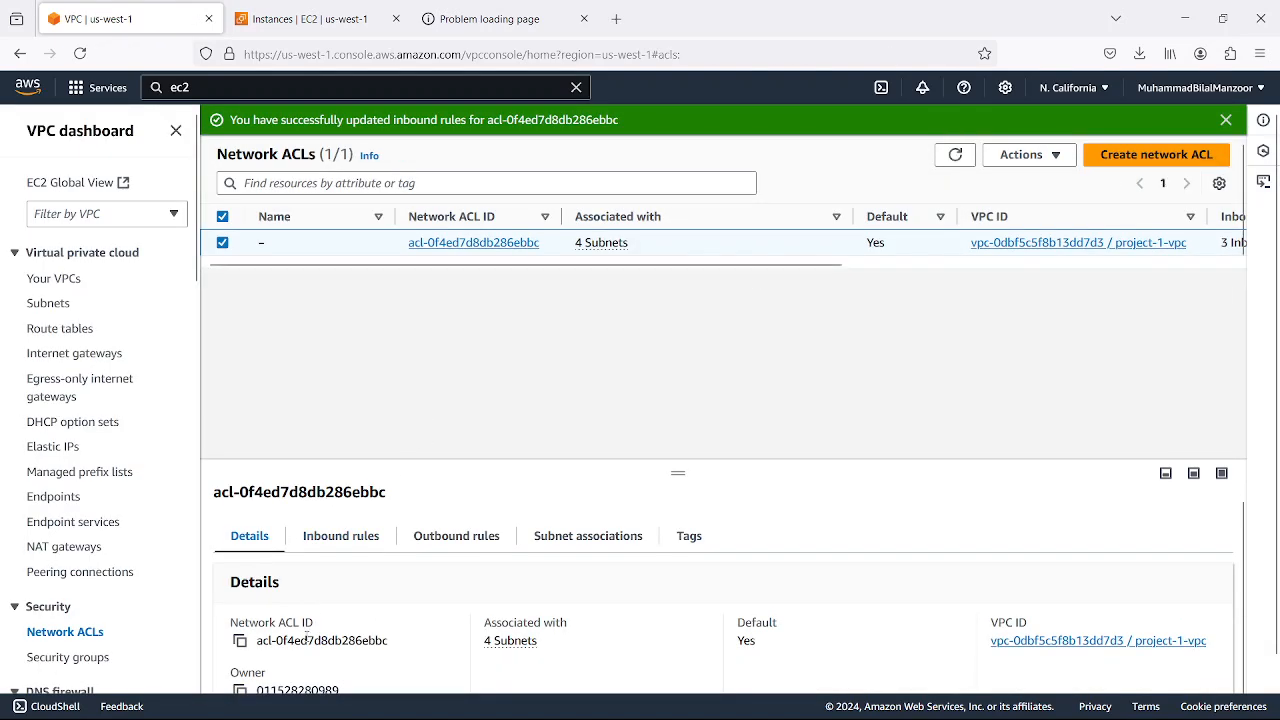
Review the ACL's updated inbound rules, highlighting the default rule that denies all traffic
click(324, 512)
scroll(255, 640, down, 1)
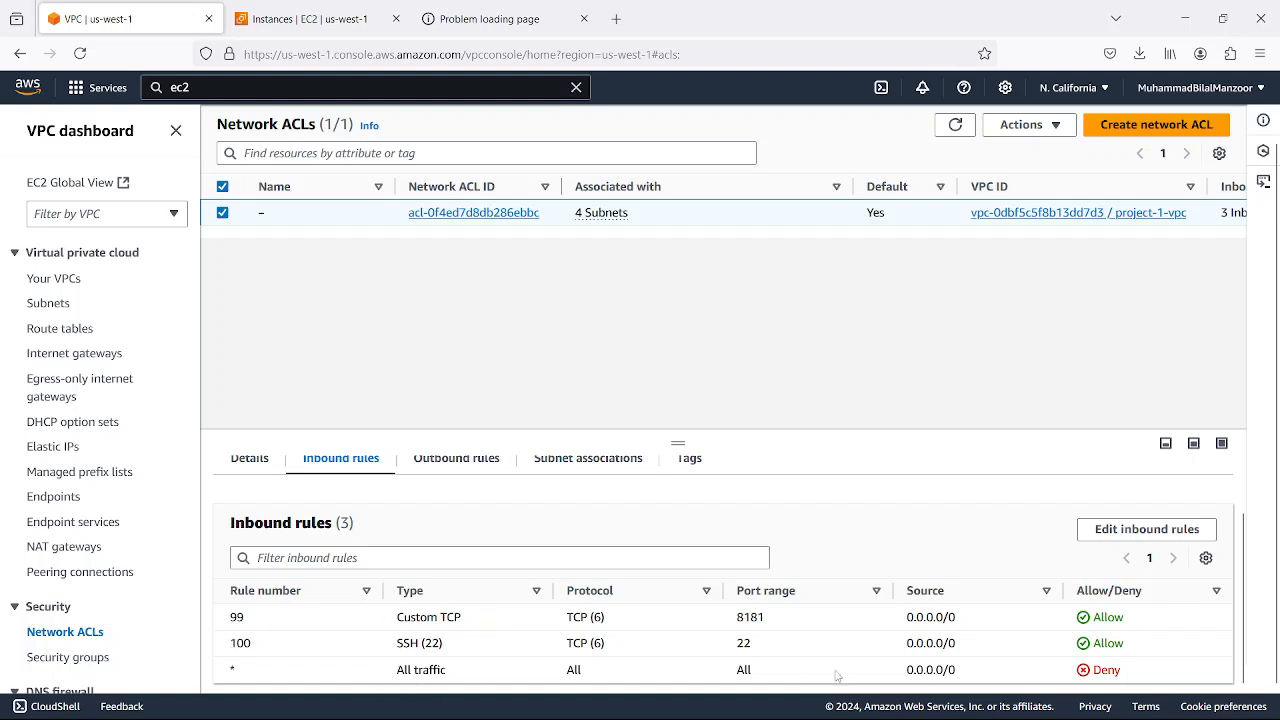
drag(1145, 670, 226, 676)
click(240, 665)
drag(228, 673, 1146, 672)
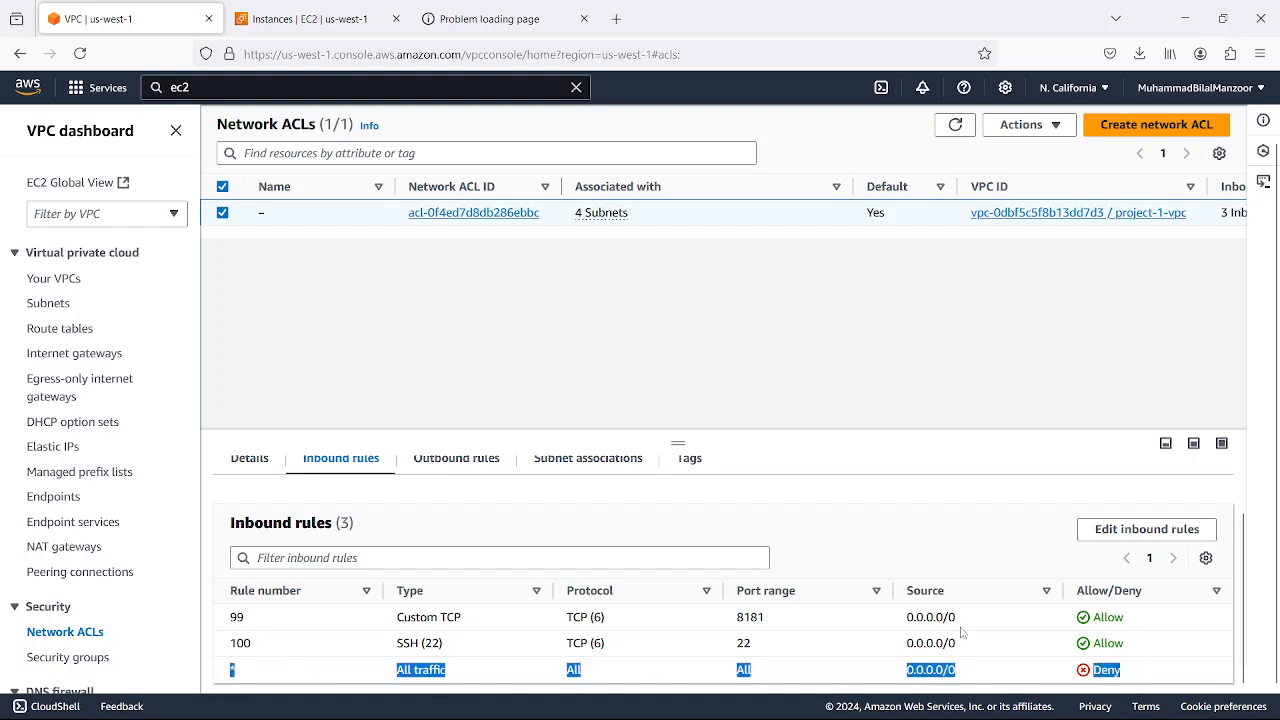
click(875, 546)
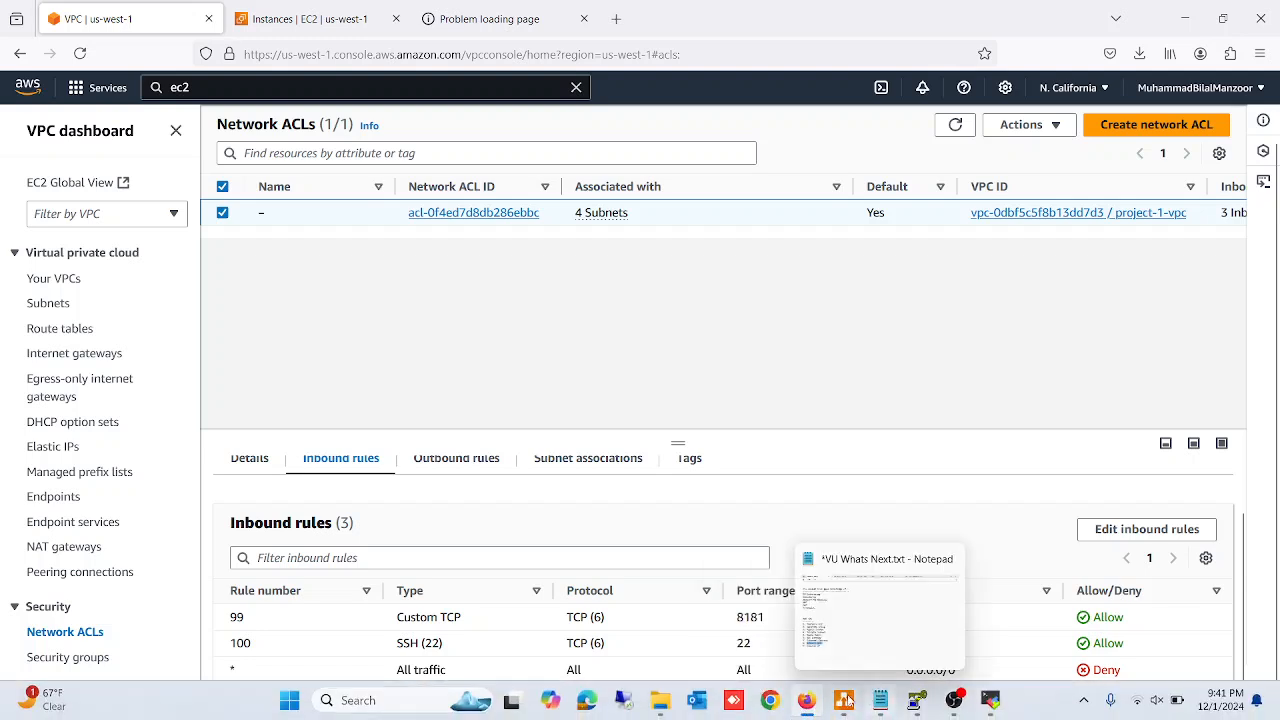
Switch to the MobaXterm terminal and open /etc/nginx/nginx.conf in vim
click(953, 700)
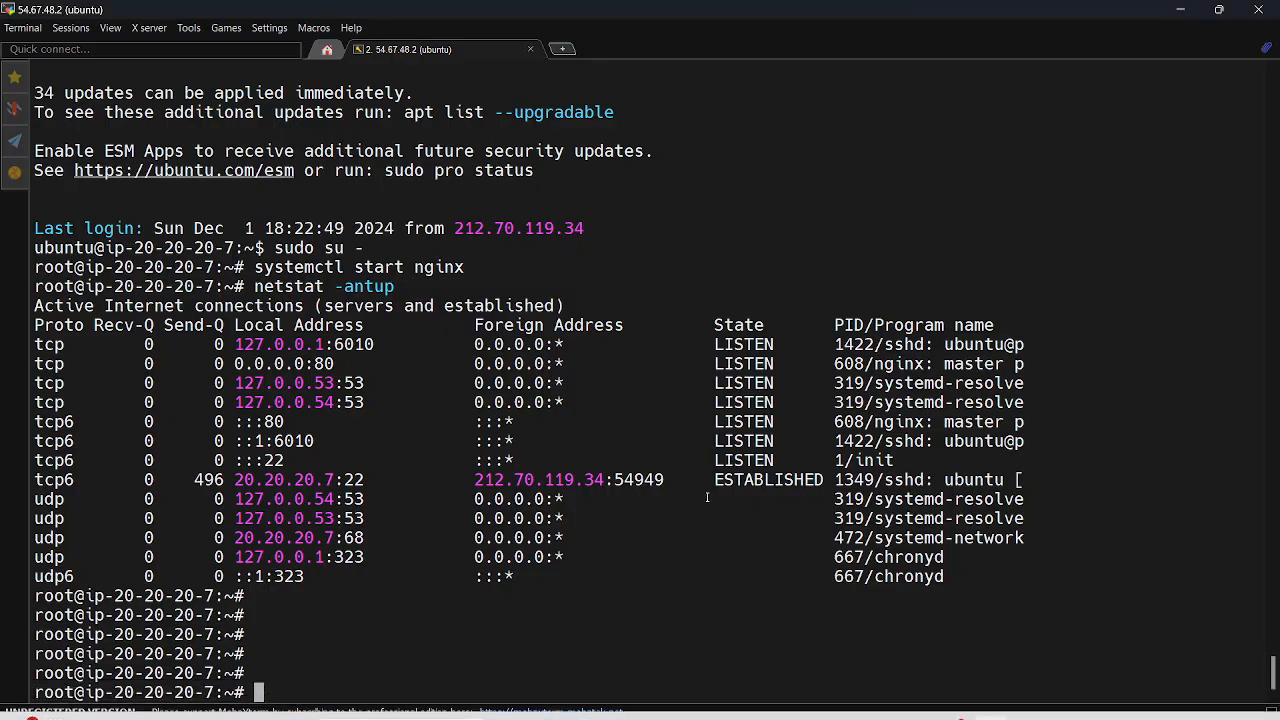
key(Return)
key(Return)
key(Return)
key(Return)
key(Return)
key(Return)
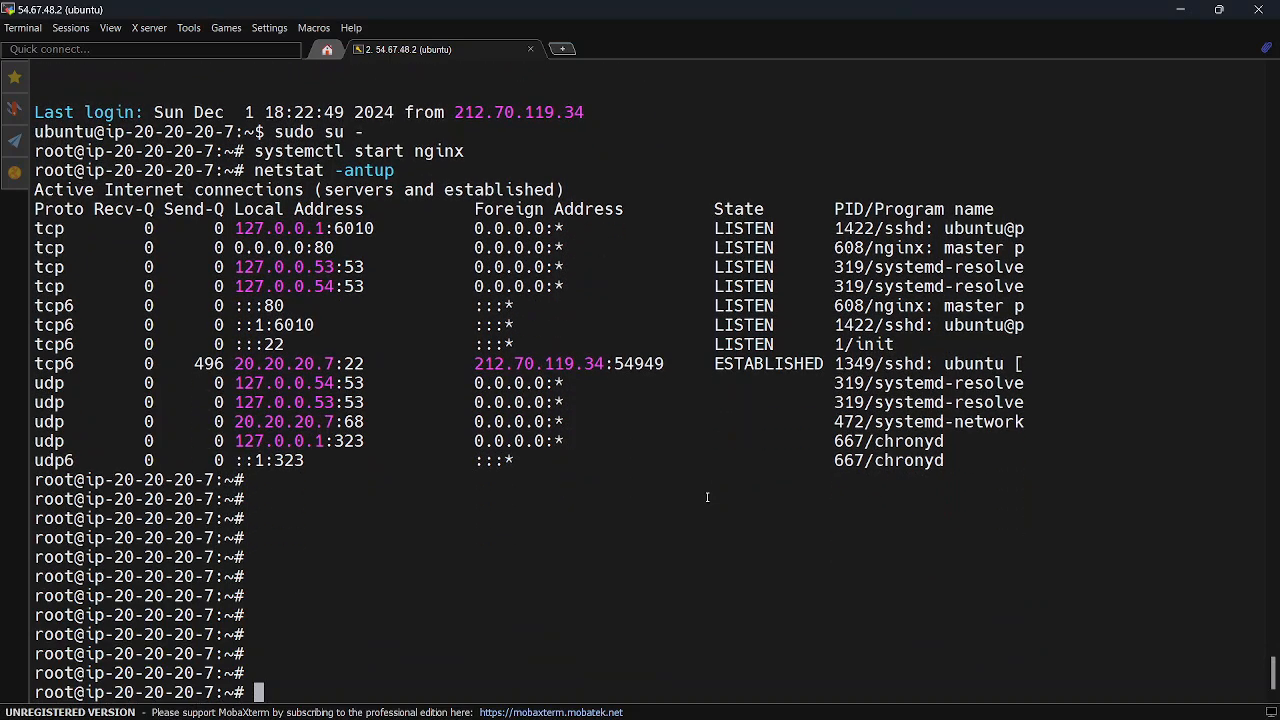
text(vim /etc/)
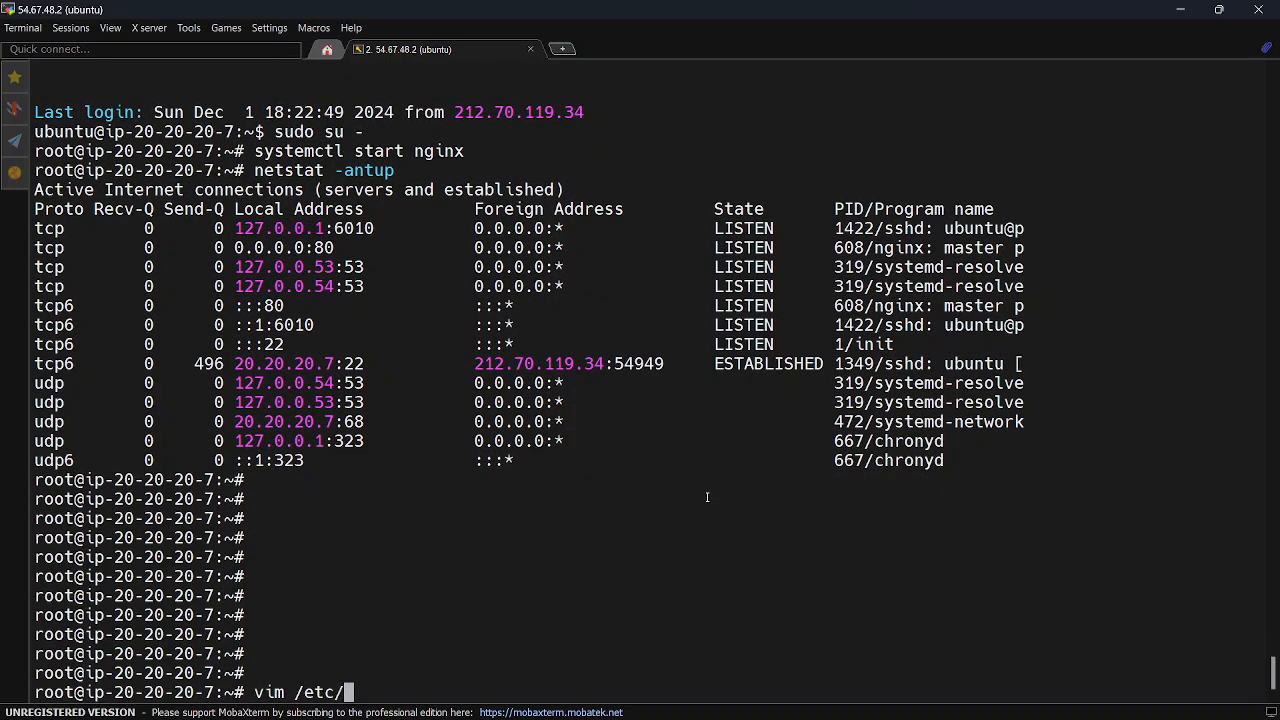
text(nginx/)
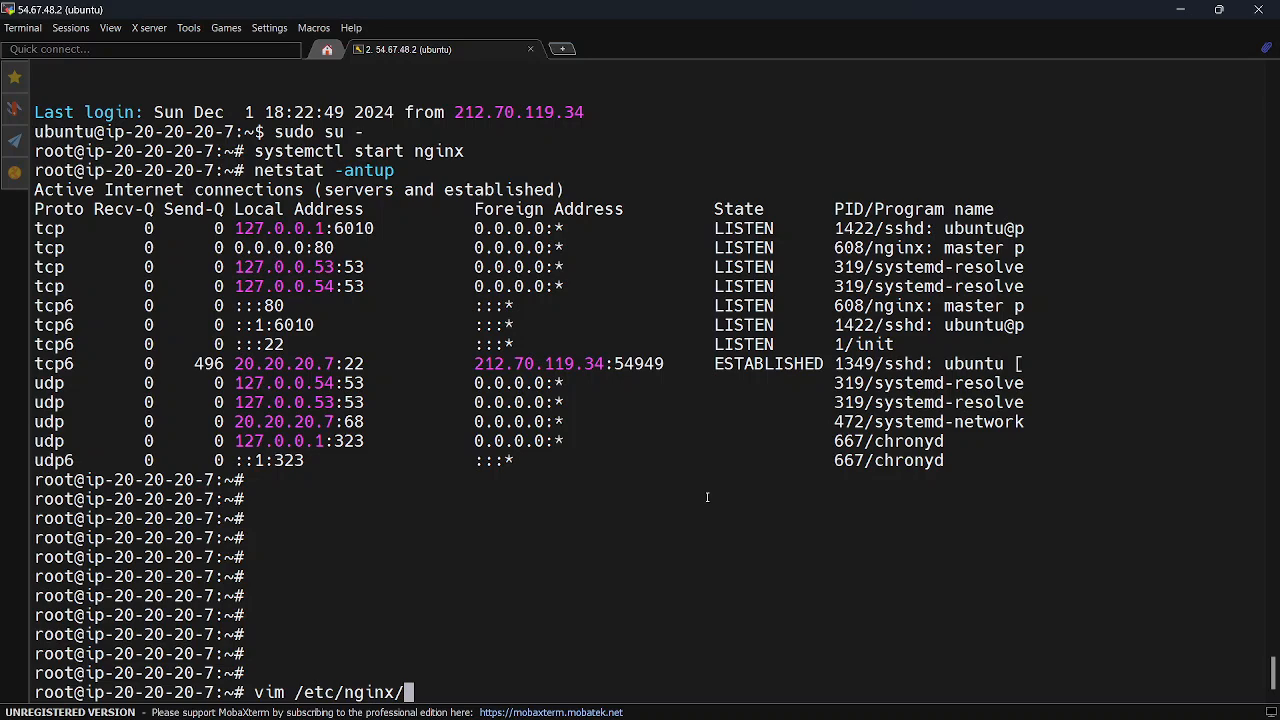
text(ngi)
key(Tab)
key(Return)
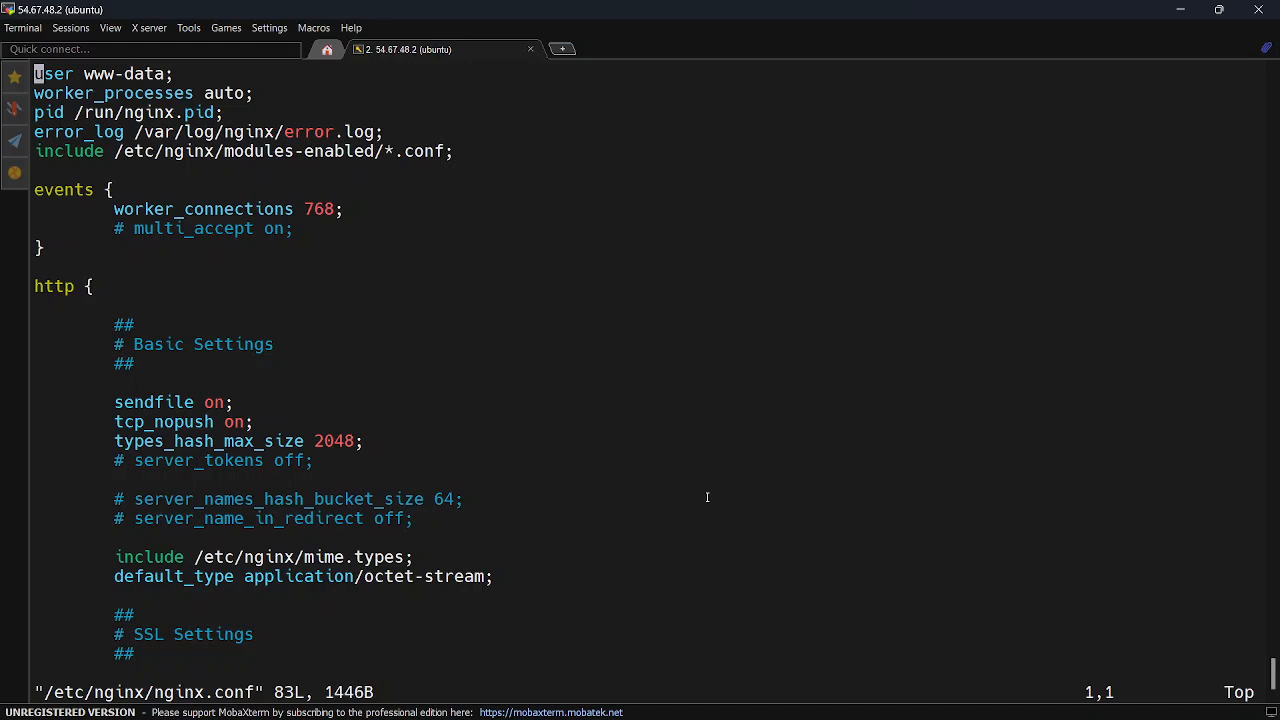
Look through nginx.conf for the server's listening port settings, down to the end and back to the Virtual Host Configs section
key(Down)
key(Down)
key(Down)
key(Down)
key(Down)
key(Down)
key(Down)
key(Down)
key(Down)
key(Down)
key(Down)
key(Down)
key(Down)
key(Down)
key(Down)
key(Down)
key(Down)
key(Down)
key(Down)
key(Down)
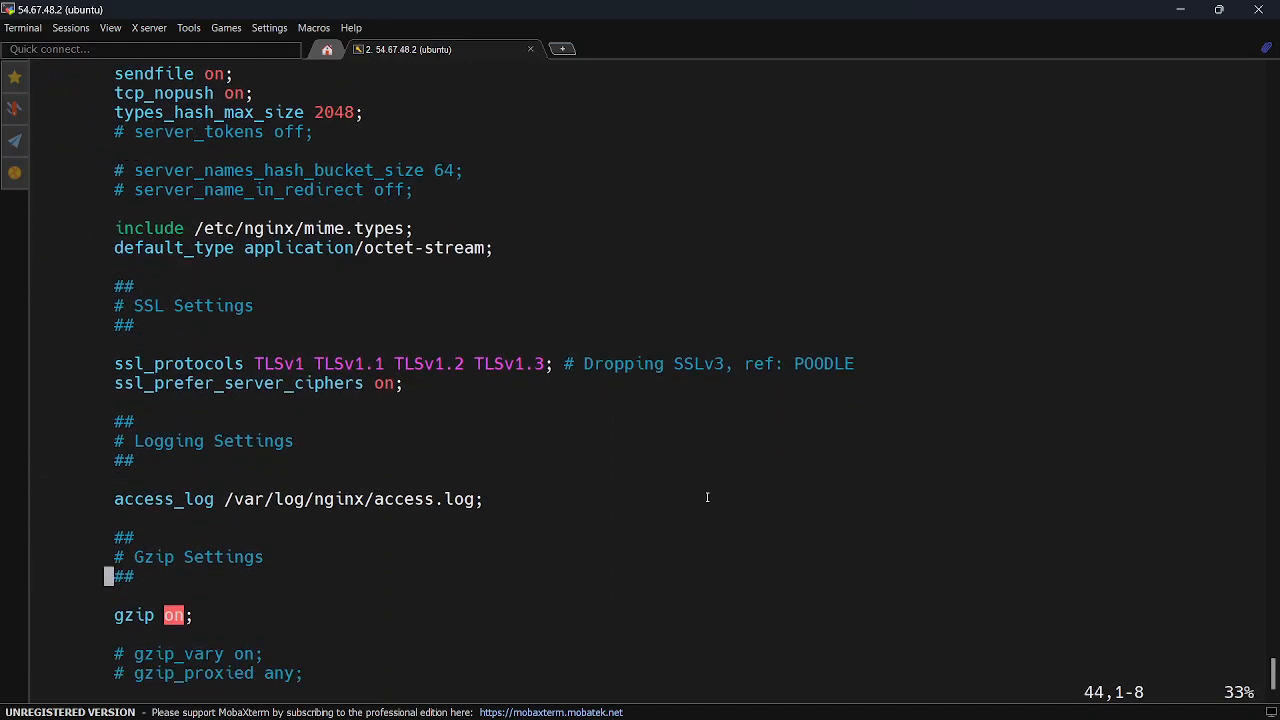
key(Down)
key(Down)
key(Down)
key(Down)
key(Down)
key(Down)
key(Down)
key(Down)
key(Down)
key(Down)
key(Down)
key(Down)
key(Down)
key(Down)
key(Down)
key(Down)
key(Down)
key(Down)
key(Down)
key(Down)
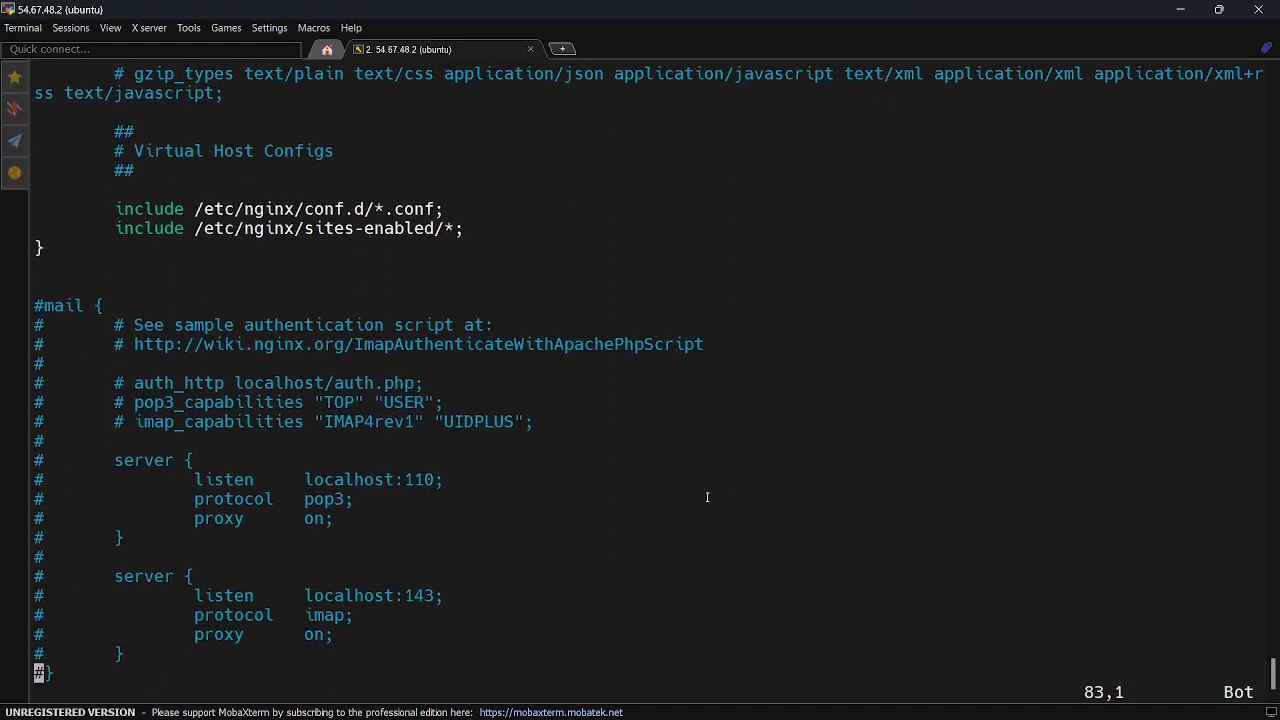
key(Up)
key(Up)
key(Up)
key(Up)
key(Up)
key(Up)
key(Up)
key(Up)
key(Up)
key(Up)
key(Up)
key(Up)
key(Up)
key(Up)
key(Up)
key(Up)
key(Up)
key(Up)
key(Up)
key(Up)
key(Down)
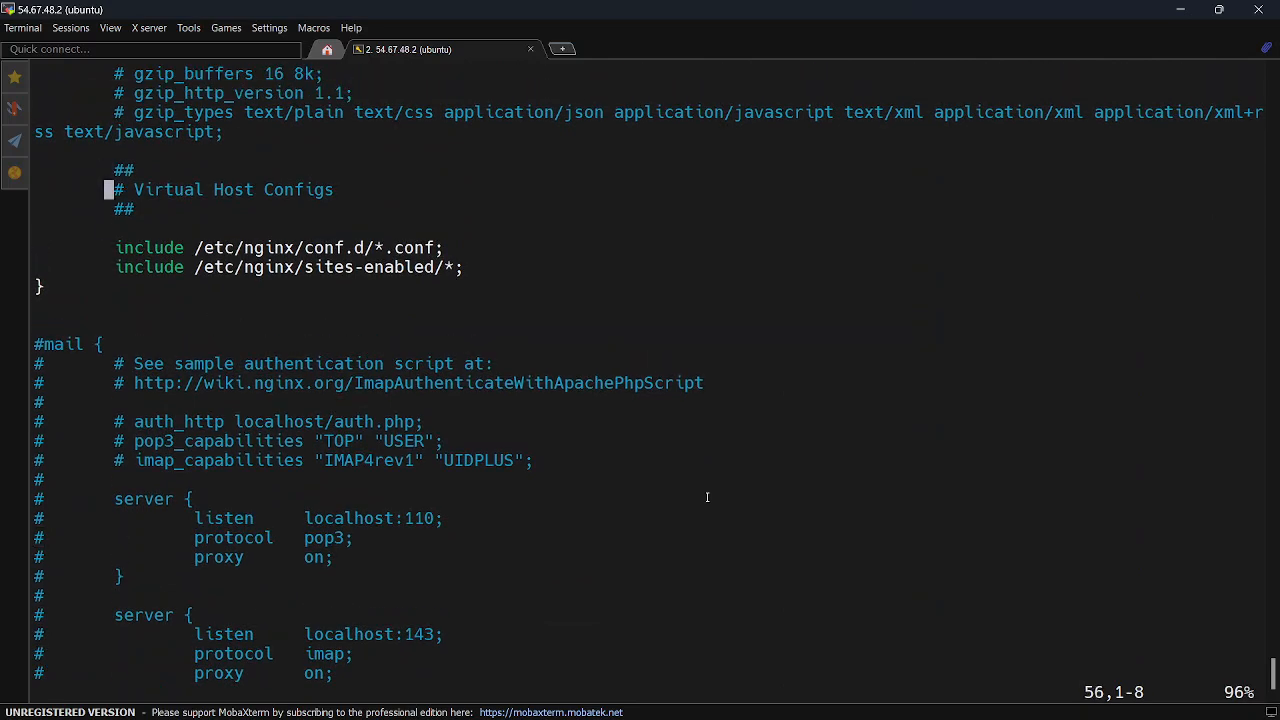
Copy the /etc/nginx/sites-enabled/ path from nginx.conf, close that file and open /etc/nginx/sites-enabled/default in vim
key(Down)
key(Down)
drag(197, 268, 437, 268)
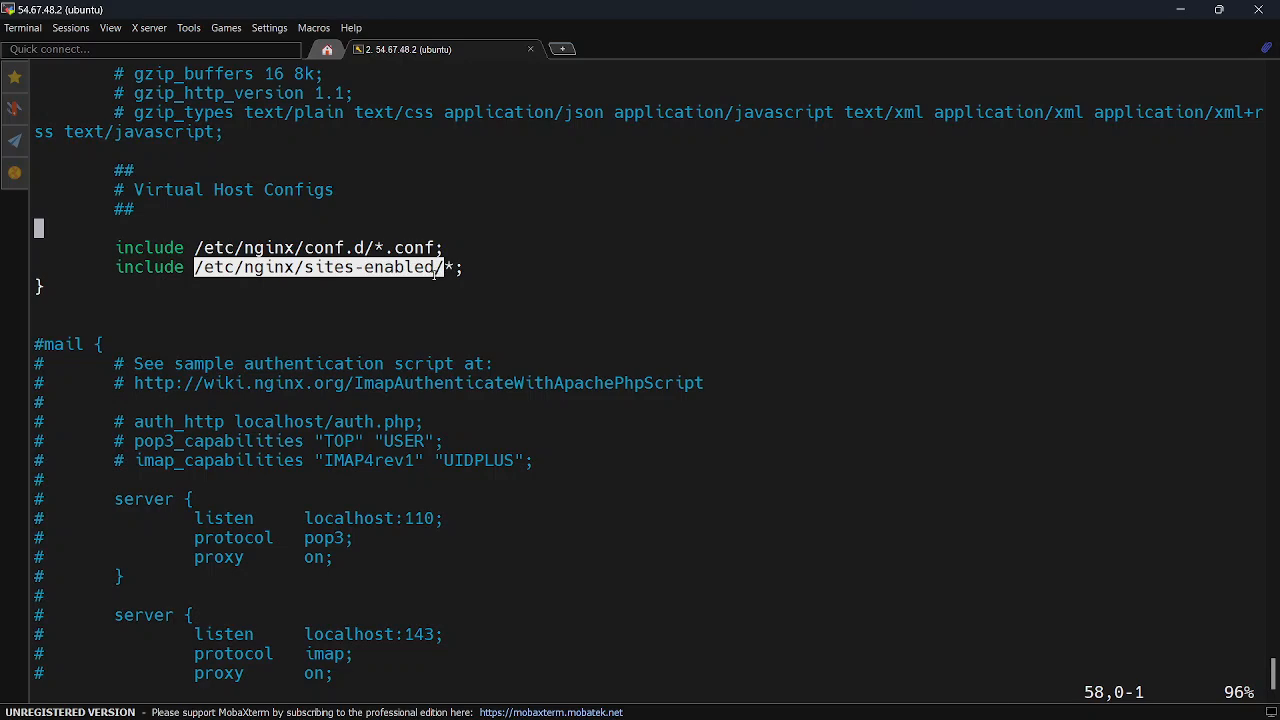
key(shift+z)
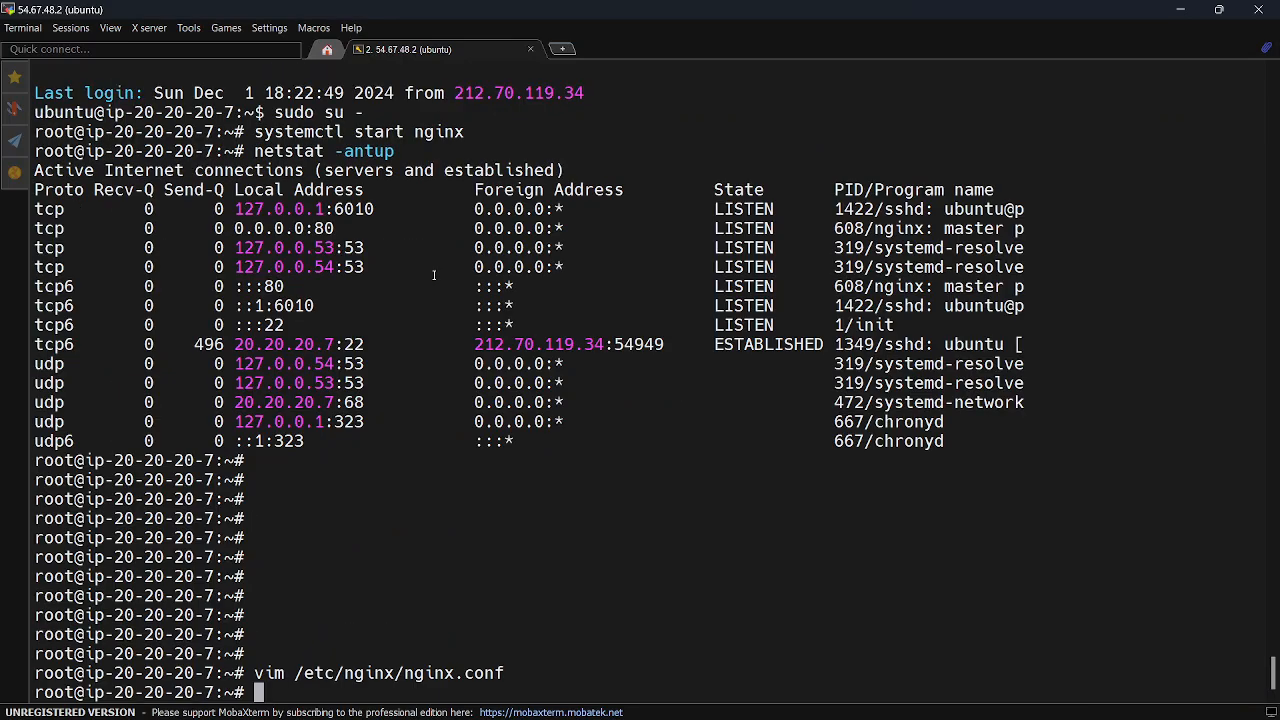
text(vim)
right_click(451, 434)
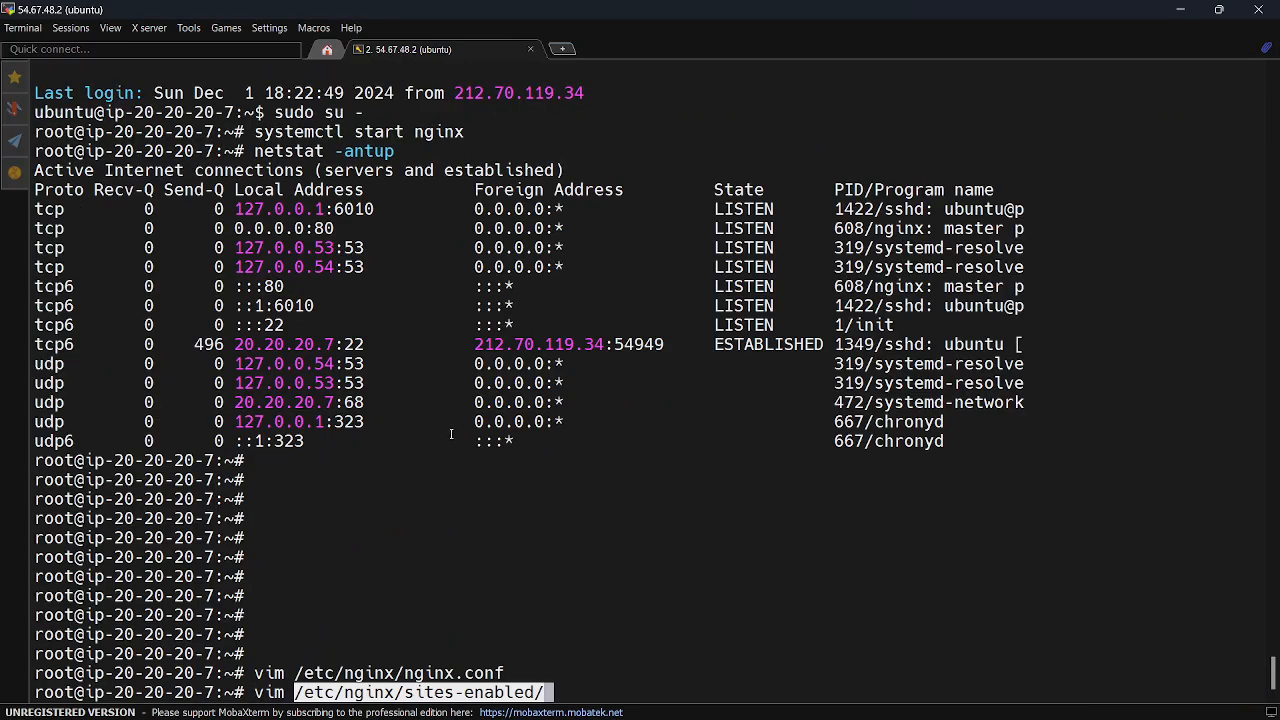
text(default)
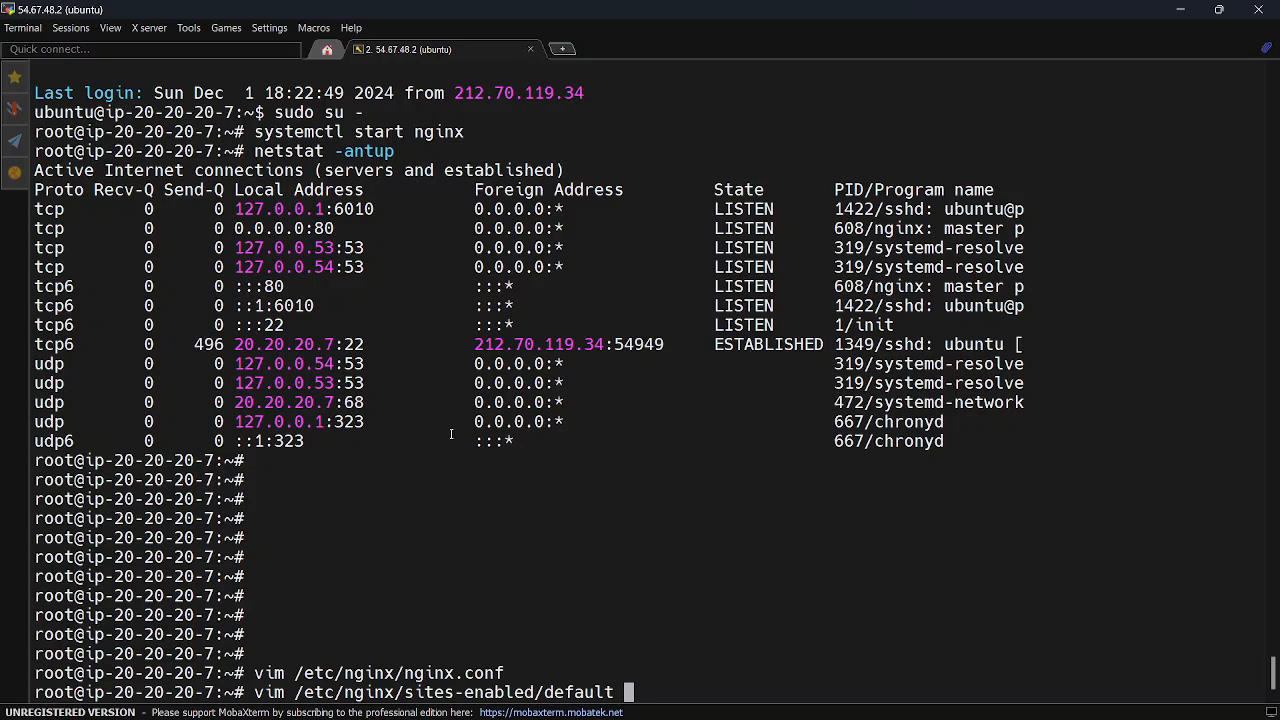
key(Return)
Change the first listen directive in the default server block to port 8181
key(Down)
key(Down)
key(Down)
key(Down)
key(Down)
key(Down)
key(Down)
key(Down)
key(Down)
key(Down)
key(Down)
key(Down)
key(Down)
key(Down)
key(Down)
key(Down)
key(Down)
key(Down)
key(Down)
key(Down)
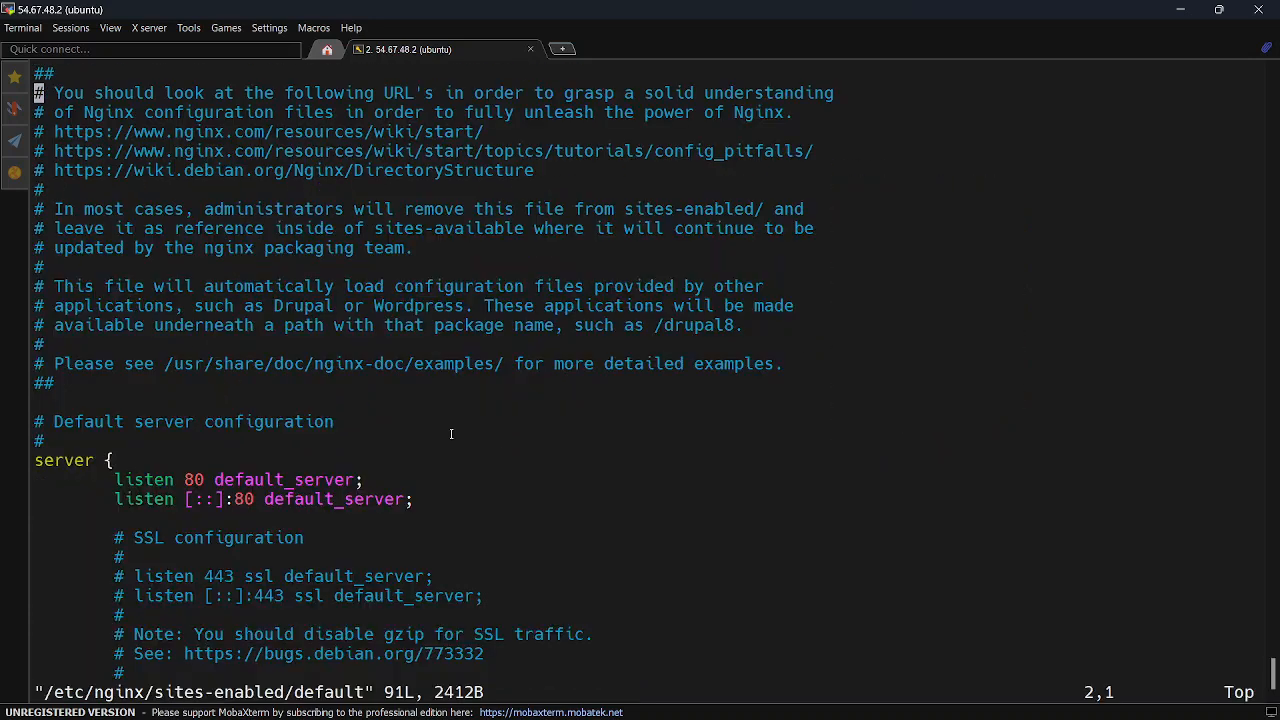
key(Up)
key(Up)
key(Up)
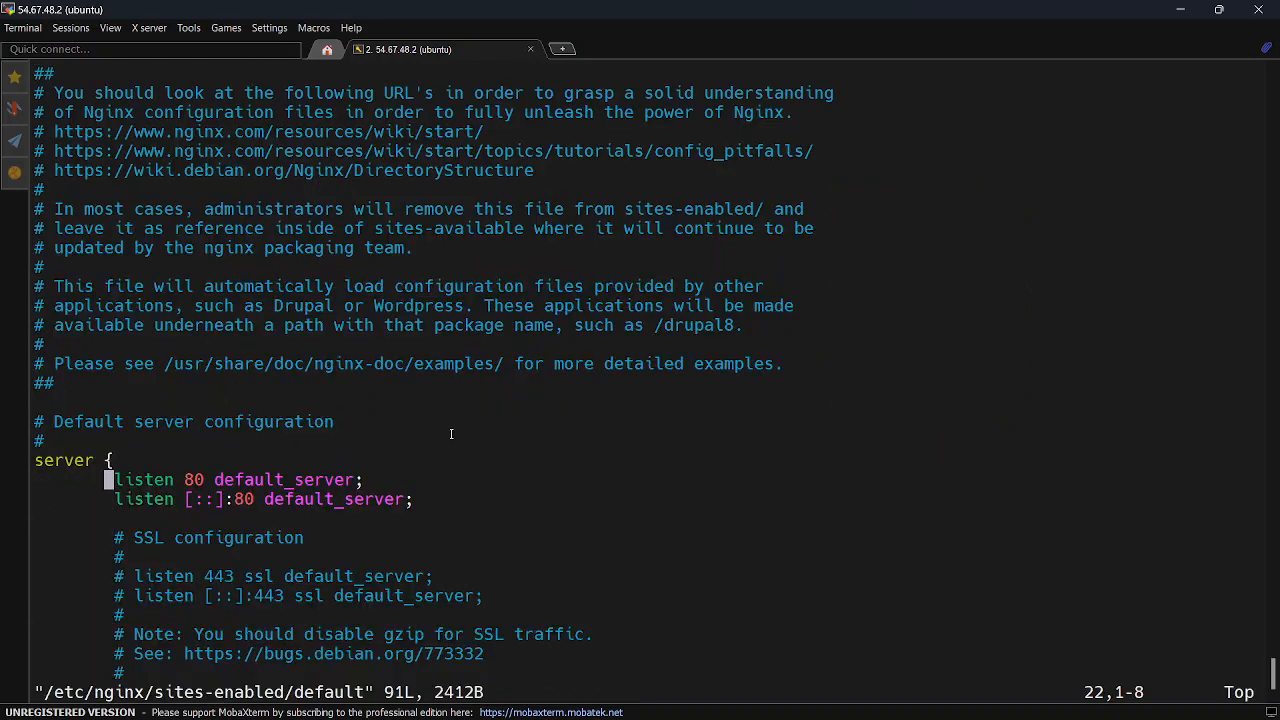
key(Right)
key(Right)
key(Right)
key(Right)
key(Right)
key(Right)
key(Right)
key(Right)
key(Right)
key(Right)
key(Right)
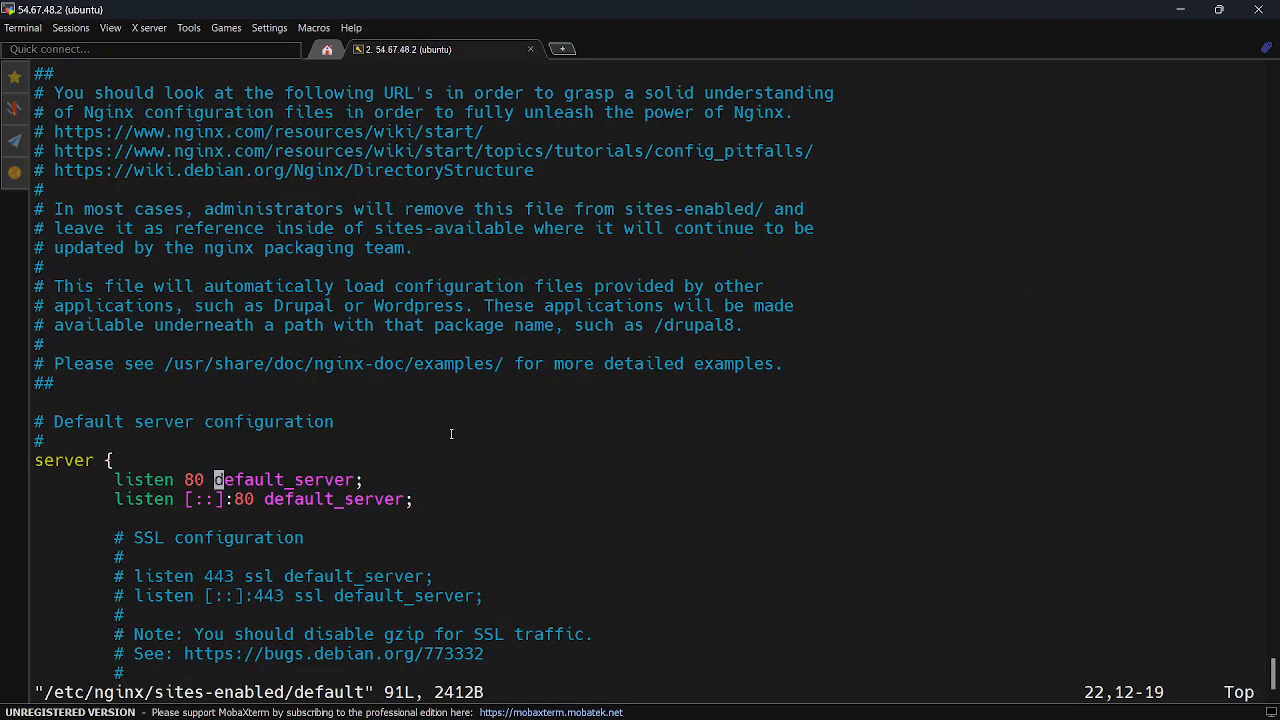
key(i)
key(Left)
key(BackSpace)
text(1)
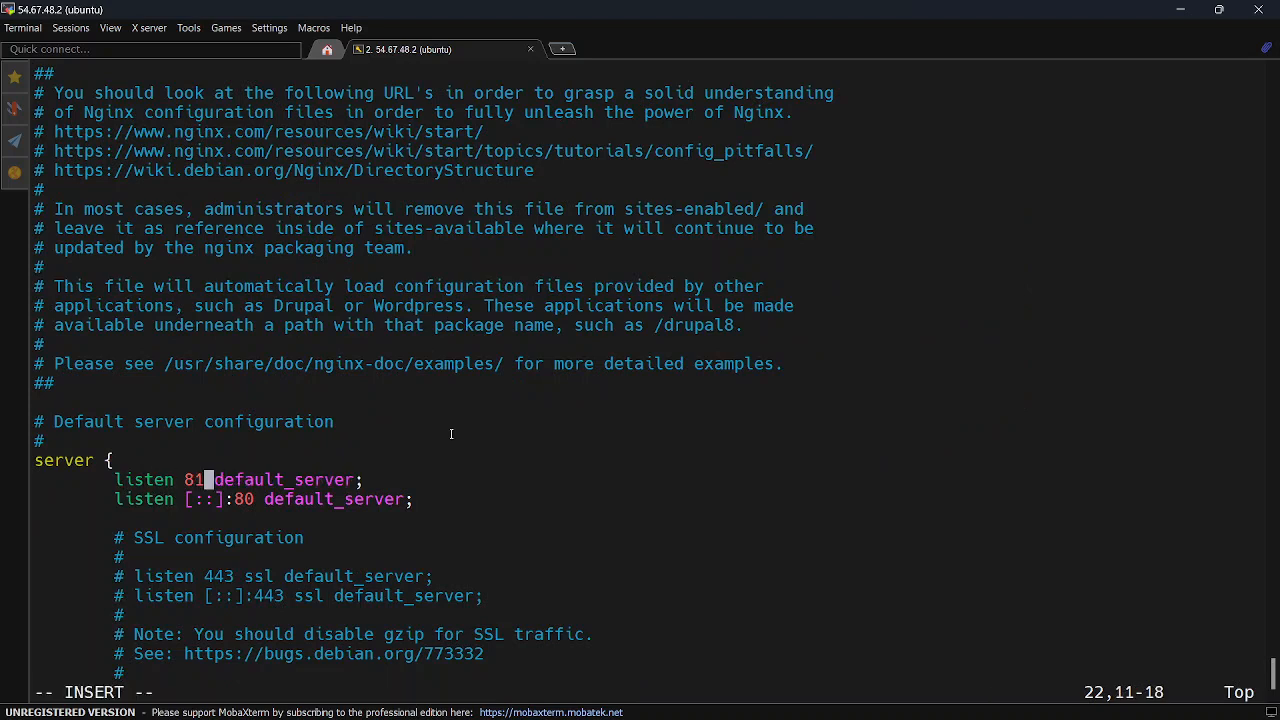
text(81)
Set the IPv6 listen directive, [::], in the same server block to port 8181
key(Down)
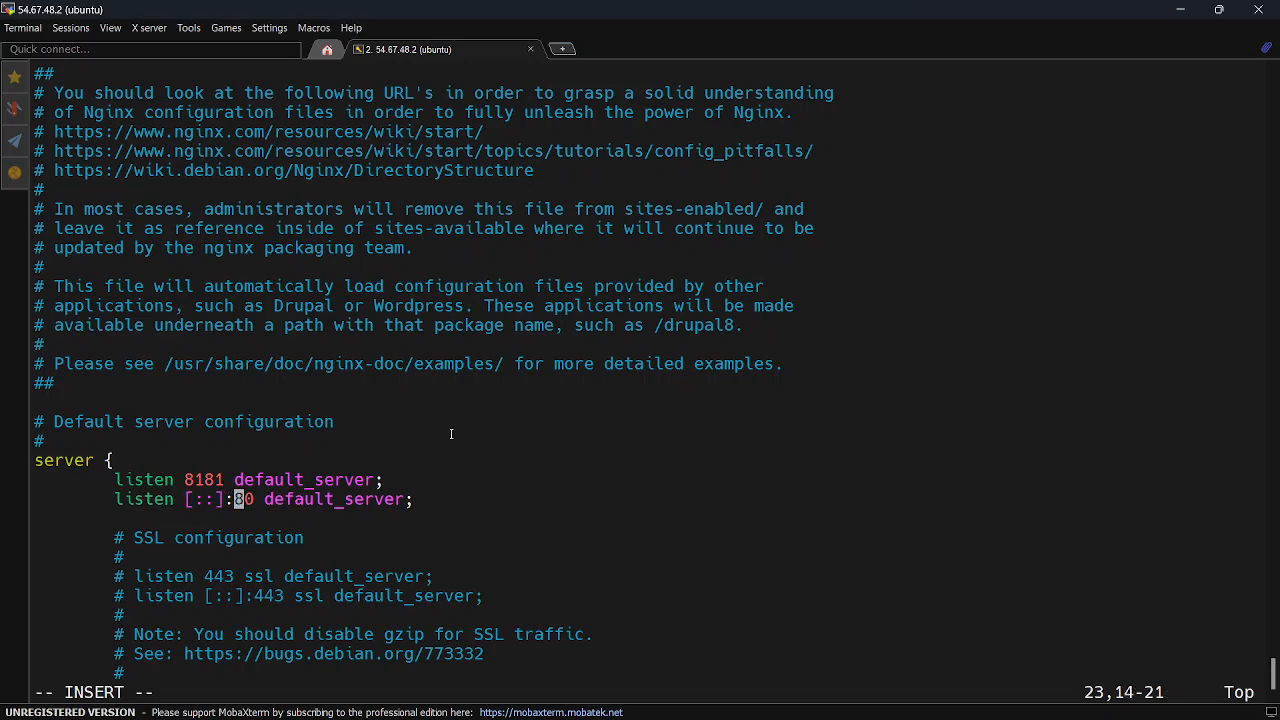
key(Right)
key(Right)
key(BackSpace)
text(181)
Look through the rest of the default site file, then save it and exit vim
key(Down)
key(Down)
key(Down)
key(Down)
key(Down)
key(Down)
key(Down)
key(Down)
key(Down)
key(Down)
key(Down)
key(Down)
key(Down)
key(Down)
key(Down)
key(Down)
key(Down)
key(Down)
key(Down)
key(Down)
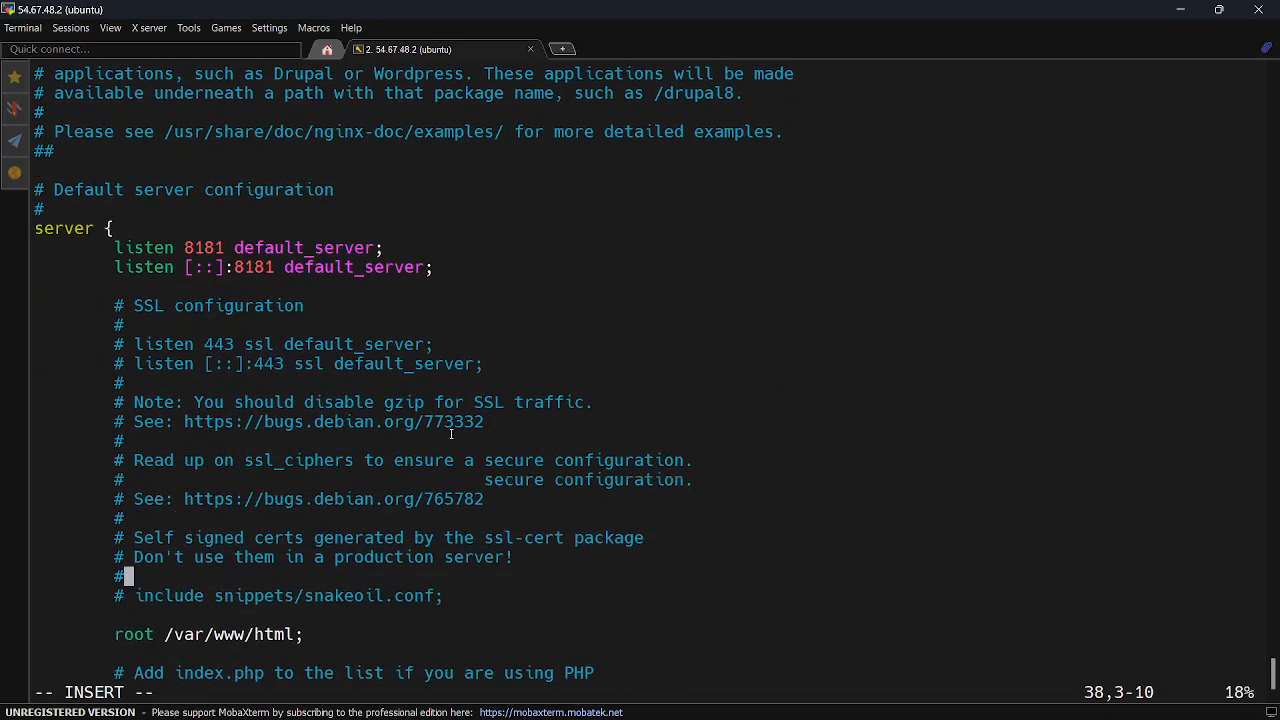
key(Down)
key(Down)
key(Down)
key(Down)
key(Down)
key(Down)
key(Down)
key(Down)
key(Down)
key(Down)
key(Down)
key(Down)
key(Down)
key(Down)
key(Down)
key(Down)
key(Down)
key(Down)
key(Down)
key(Down)
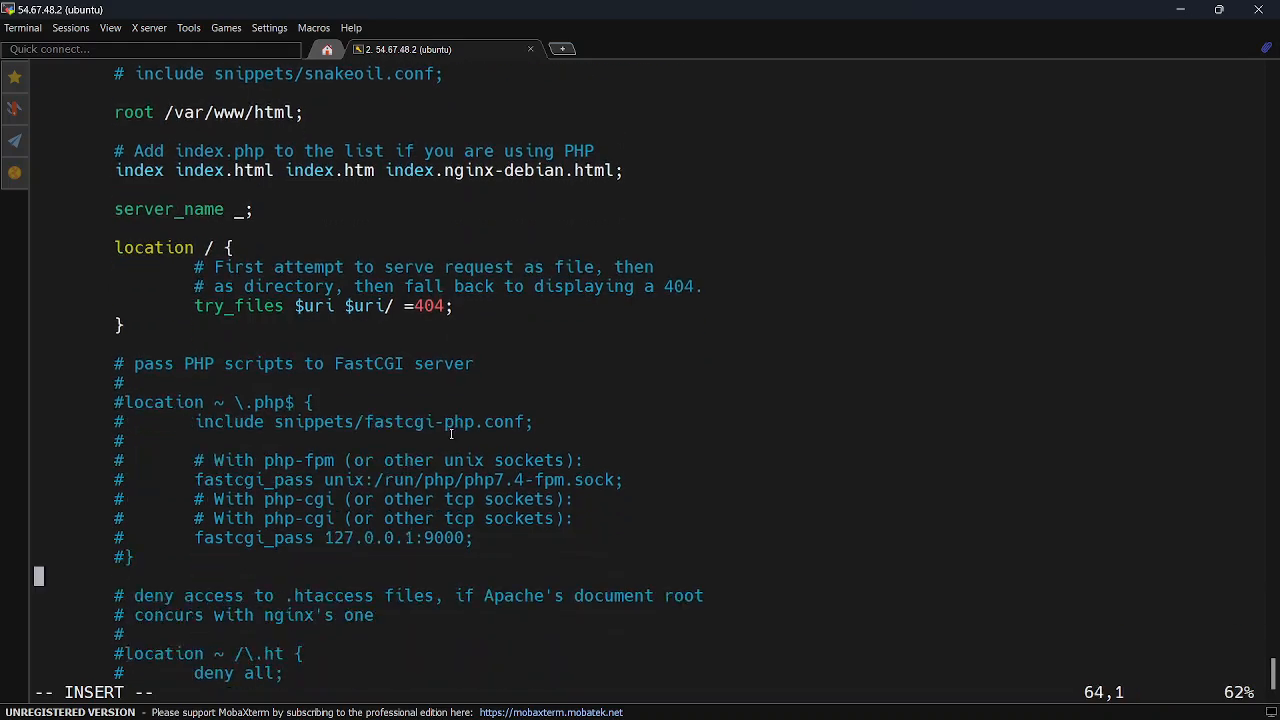
key(Escape)
key(shift+z)
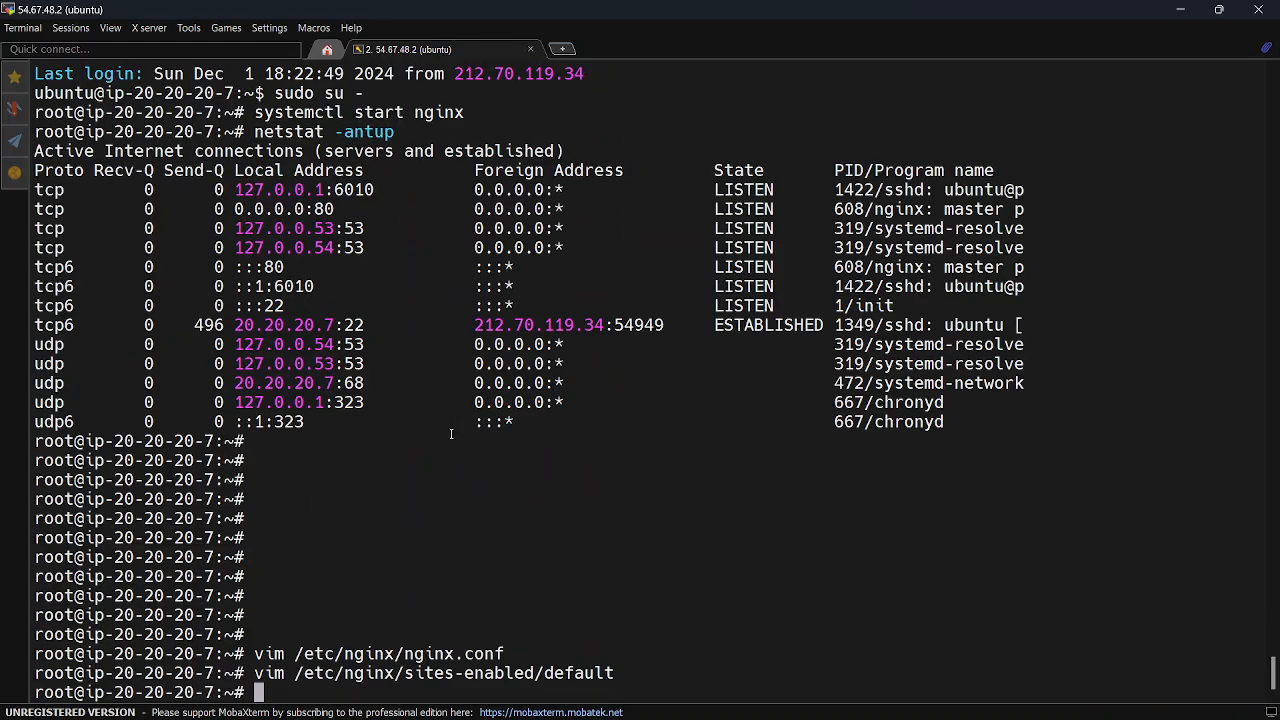
Restart the nginx service with systemctl restart nginx
key(Return)
key(Return)
key(Return)
text(systemc)
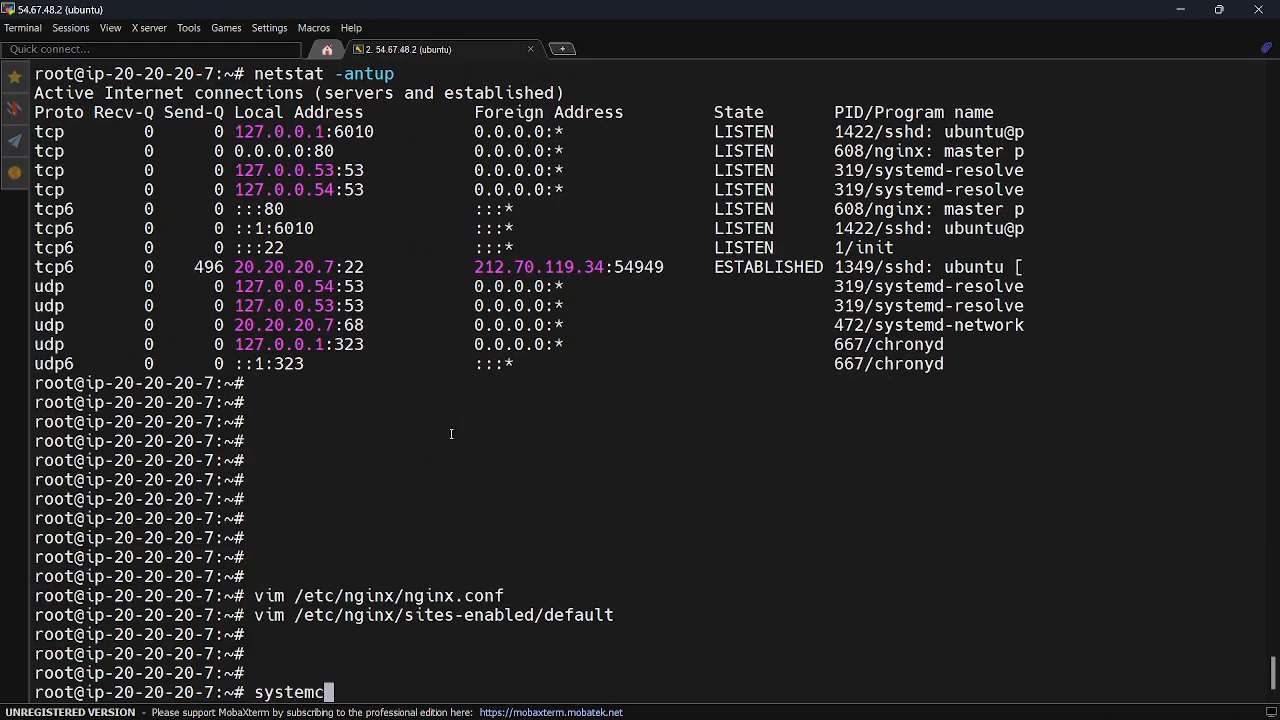
text(tl restart ng)
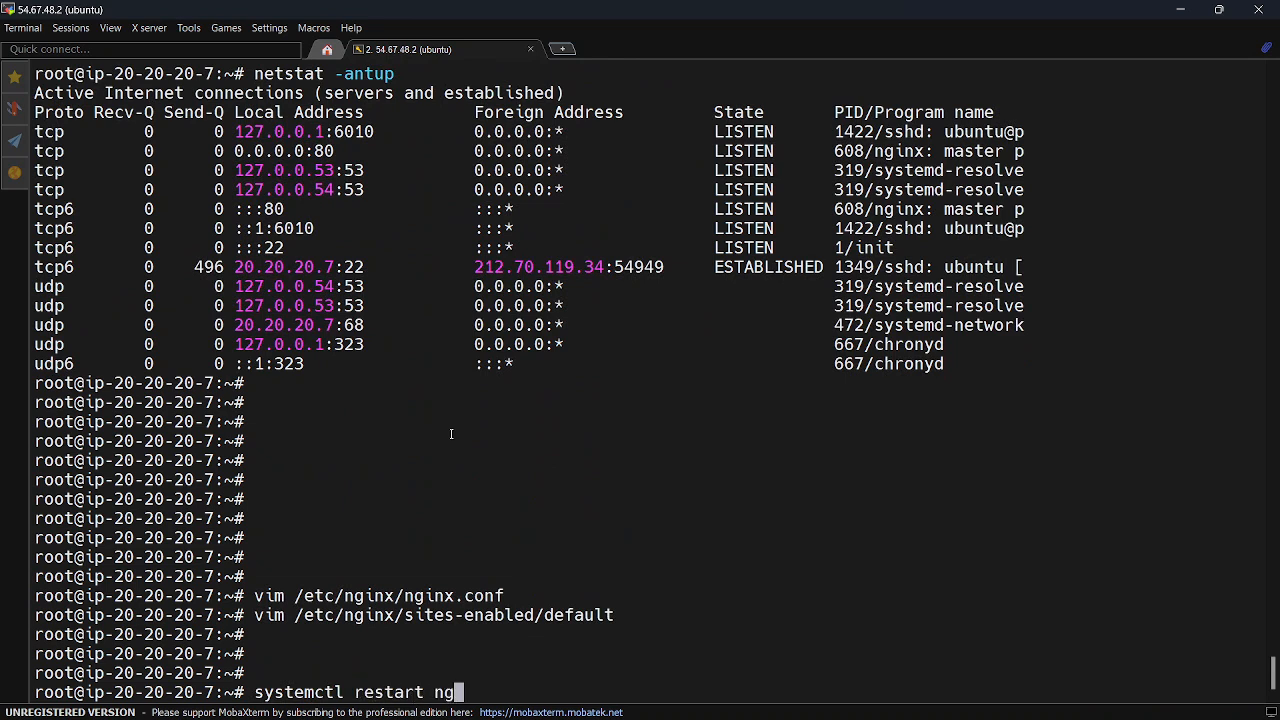
text(inx)
key(BackSpace)
key(BackSpace)
text(inx)
key(Return)
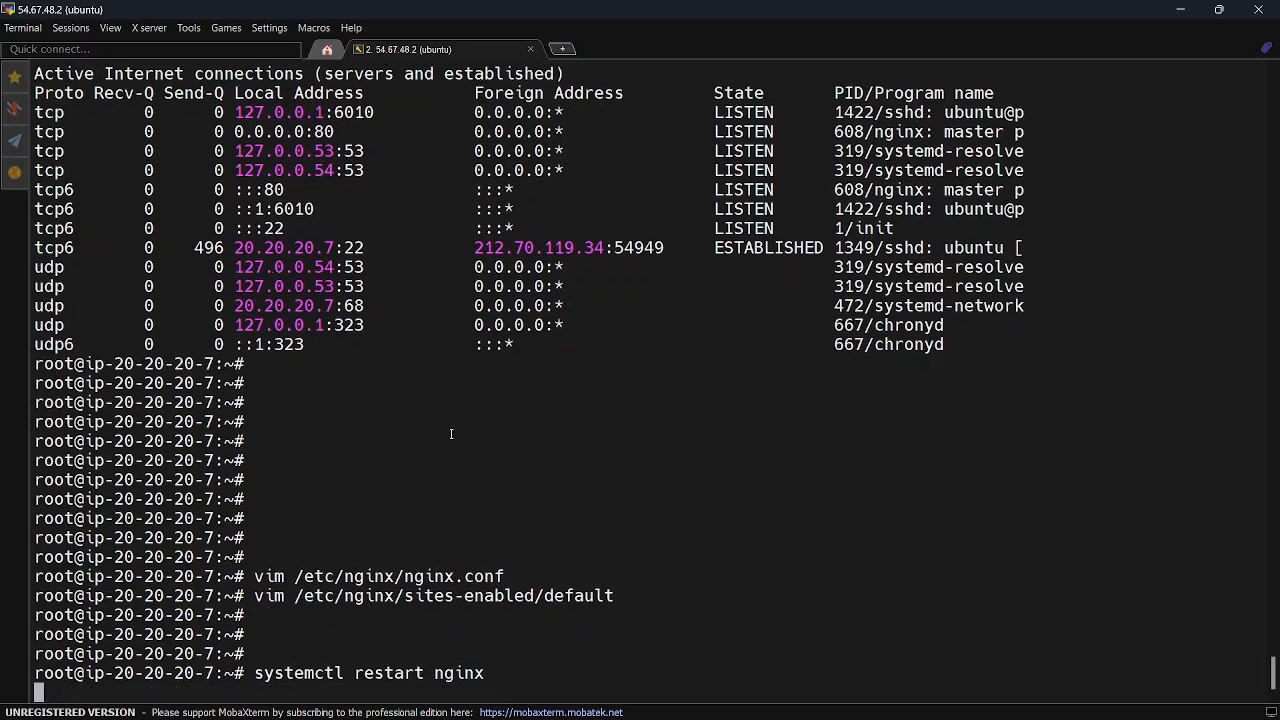
List the listening ports with netstat -antup and highlight port 8181 in nginx's tcp6 entry
text(netstat )
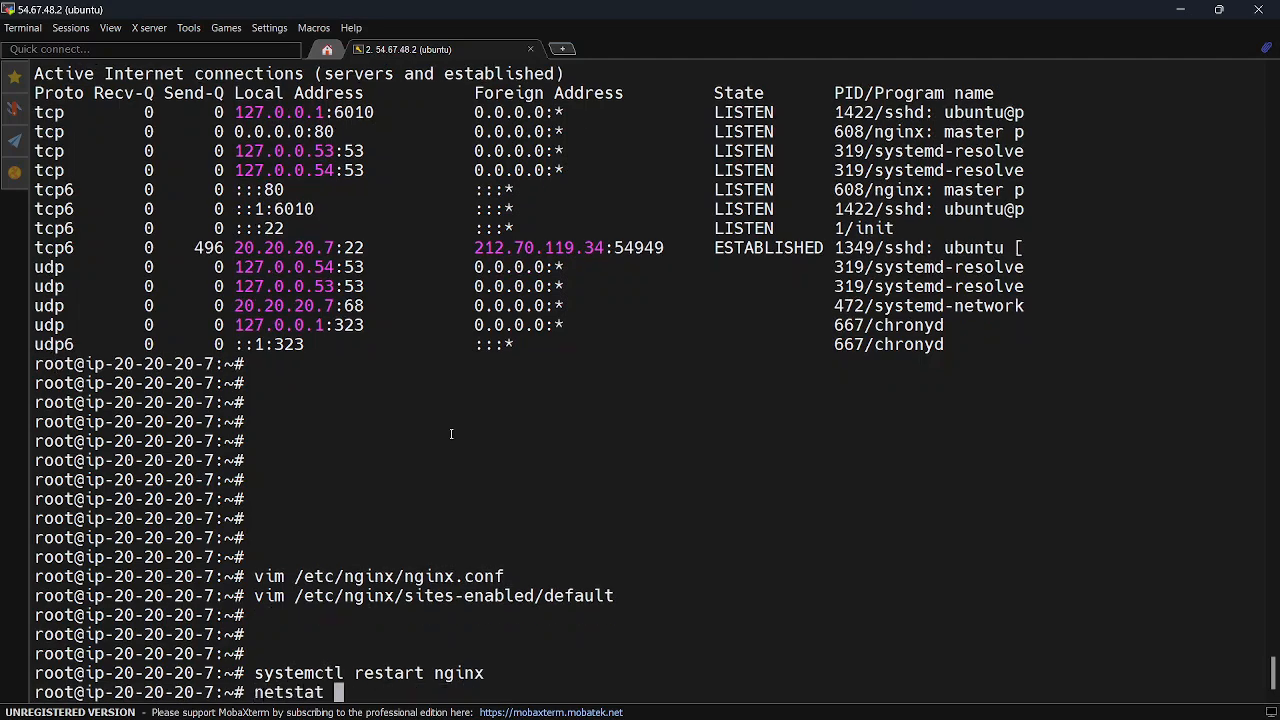
text(-antup)
key(Return)
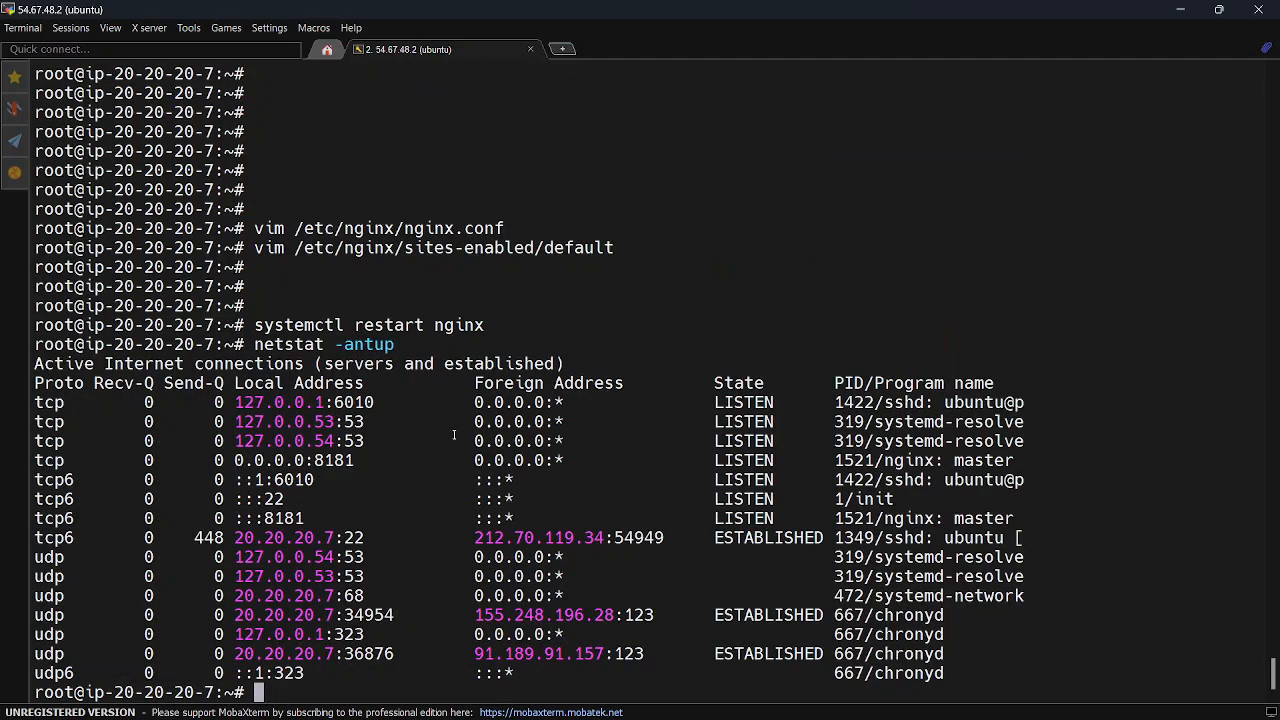
drag(266, 518, 303, 518)
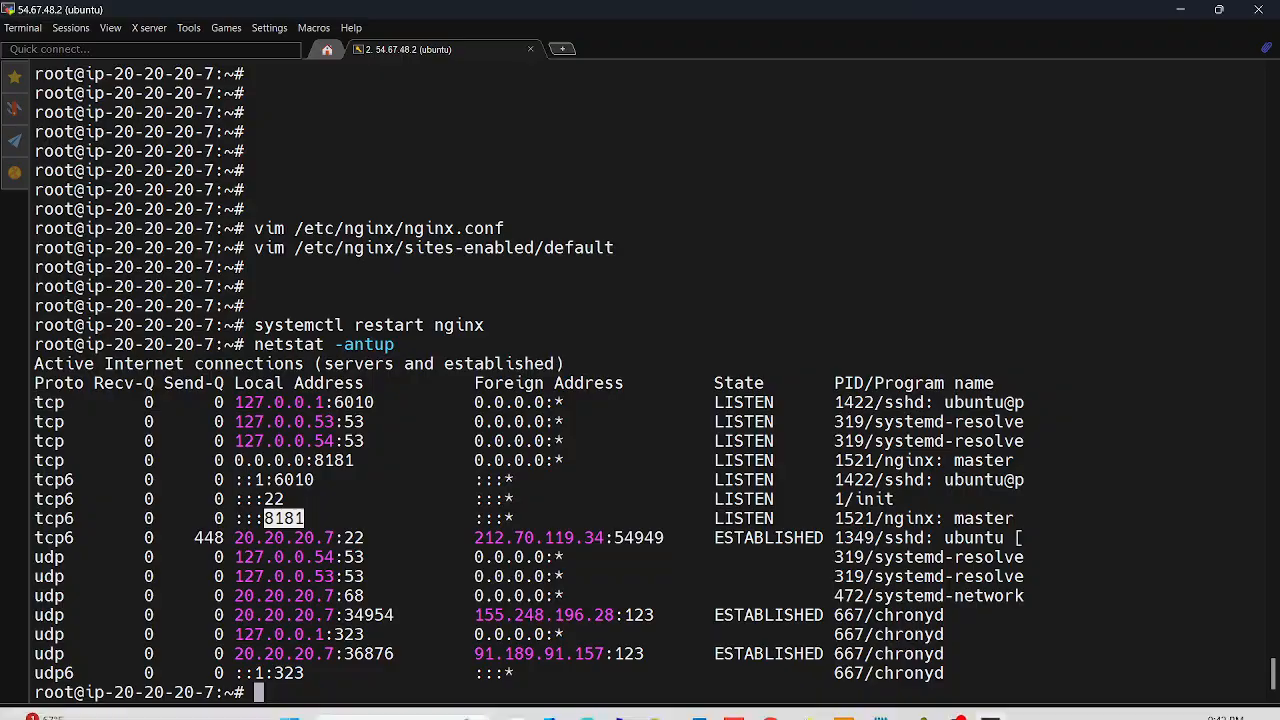
Switch to Firefox and reload the web server page at 54.67.48.2
click(806, 713)
click(489, 18)
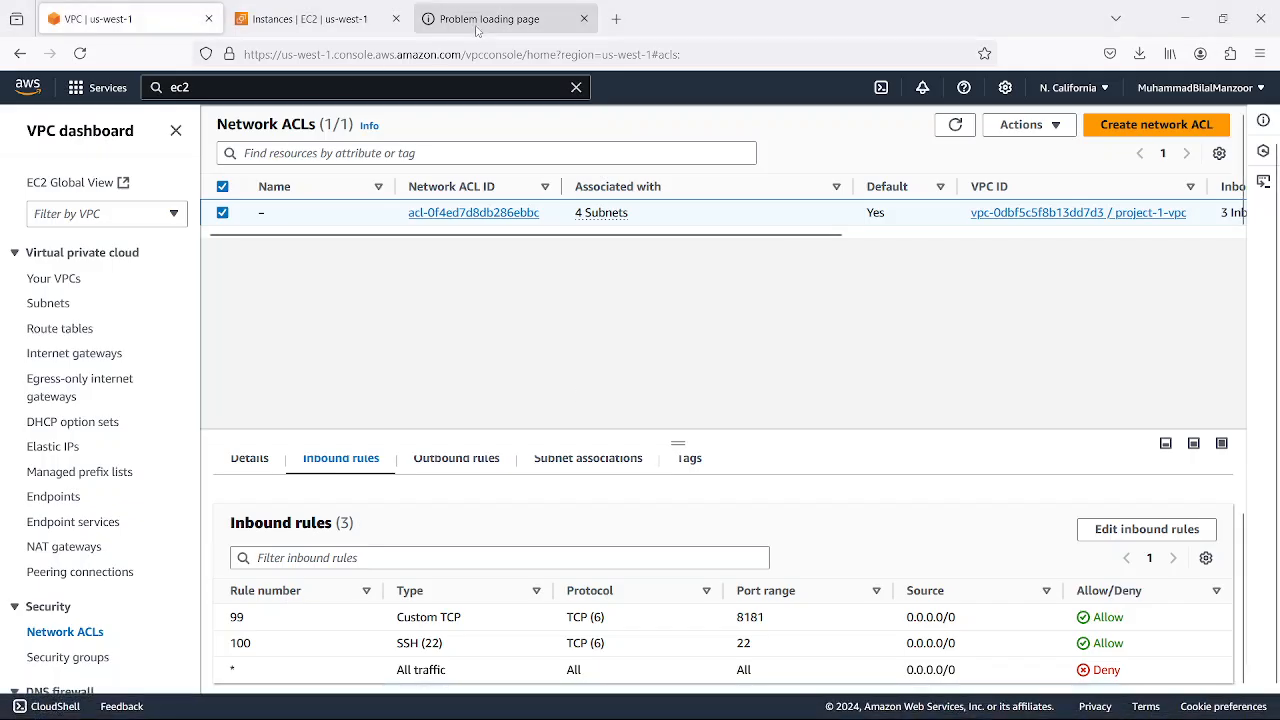
click(84, 53)
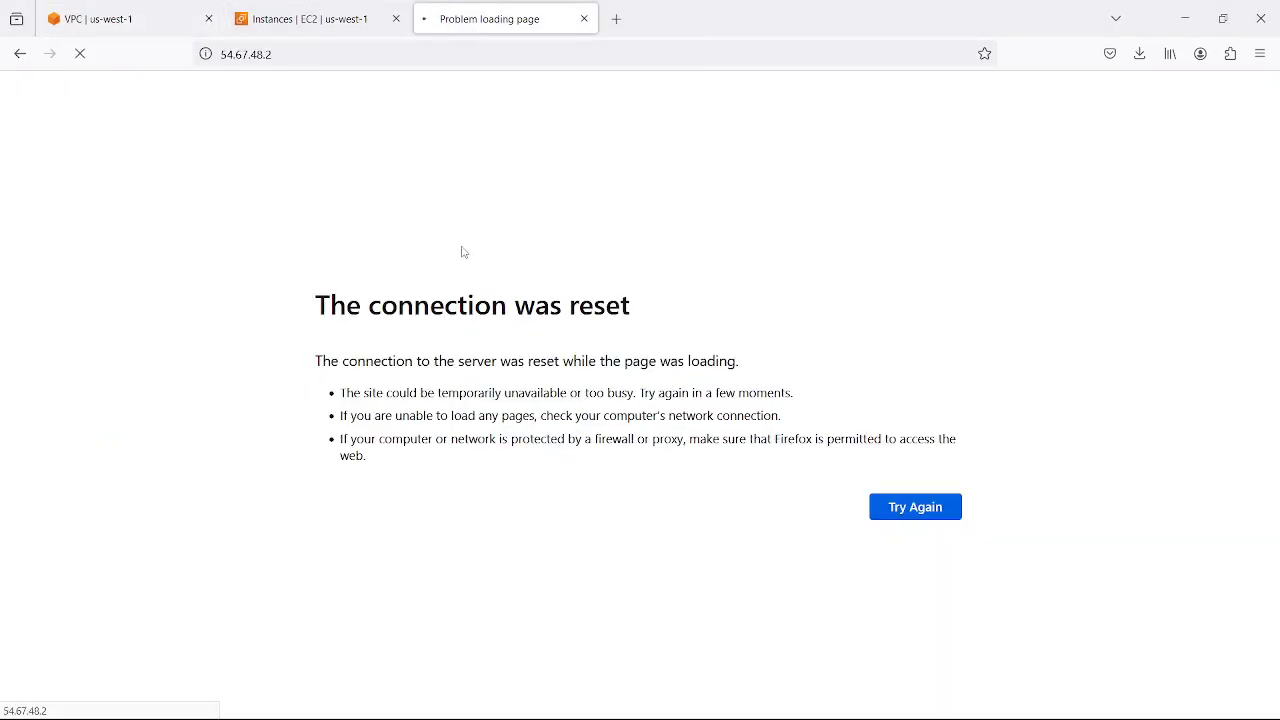
Switch to the VPC diagram in draw.io and select the security group around Availability Zone-1's public EC2 instance
click(1185, 18)
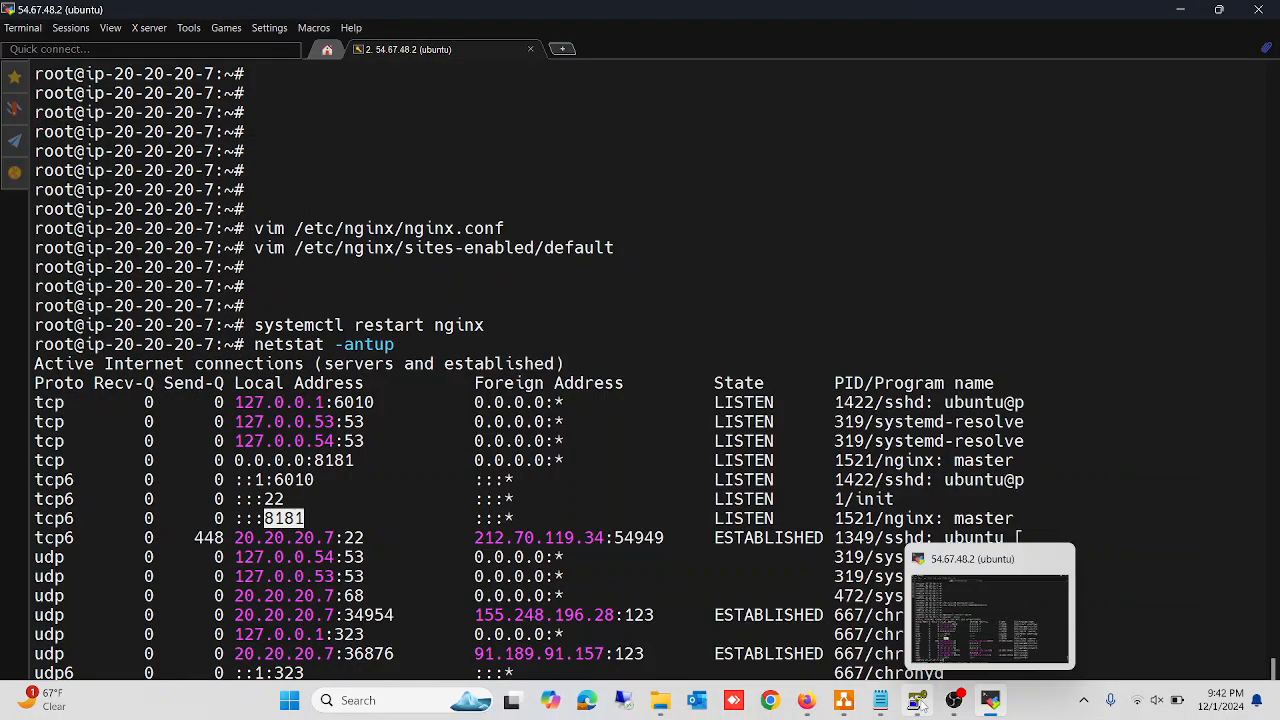
click(844, 711)
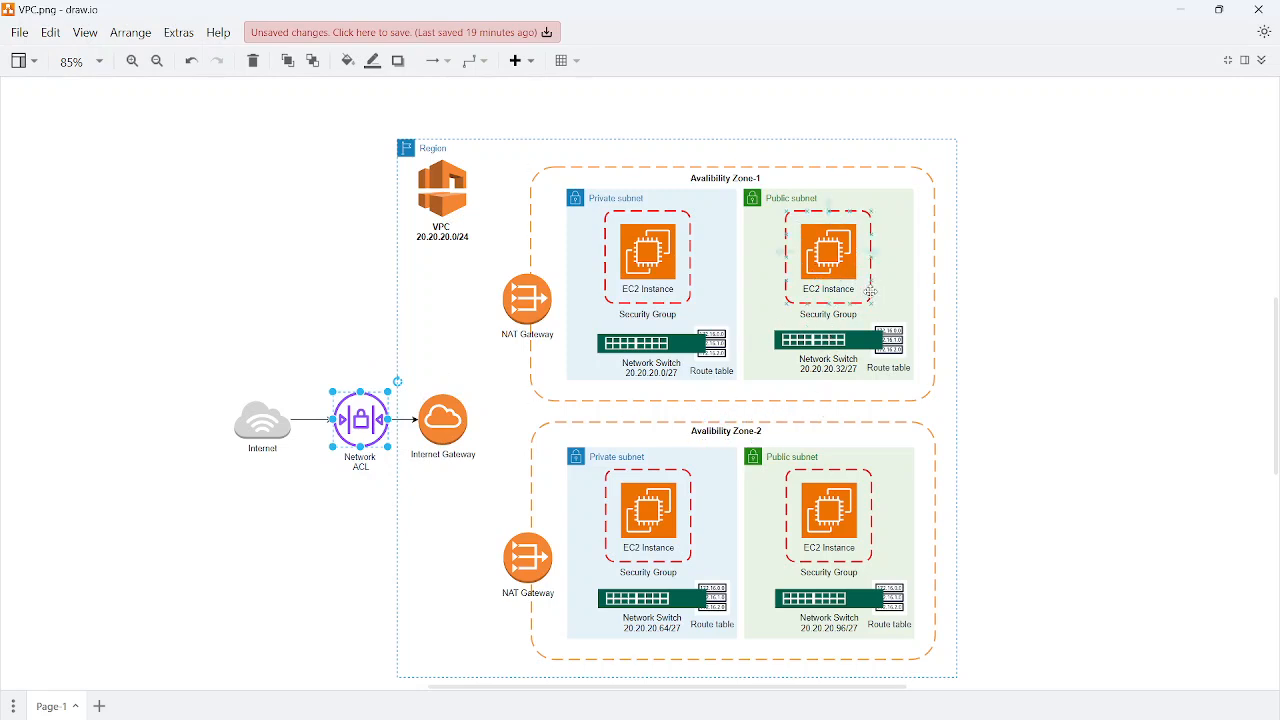
click(871, 293)
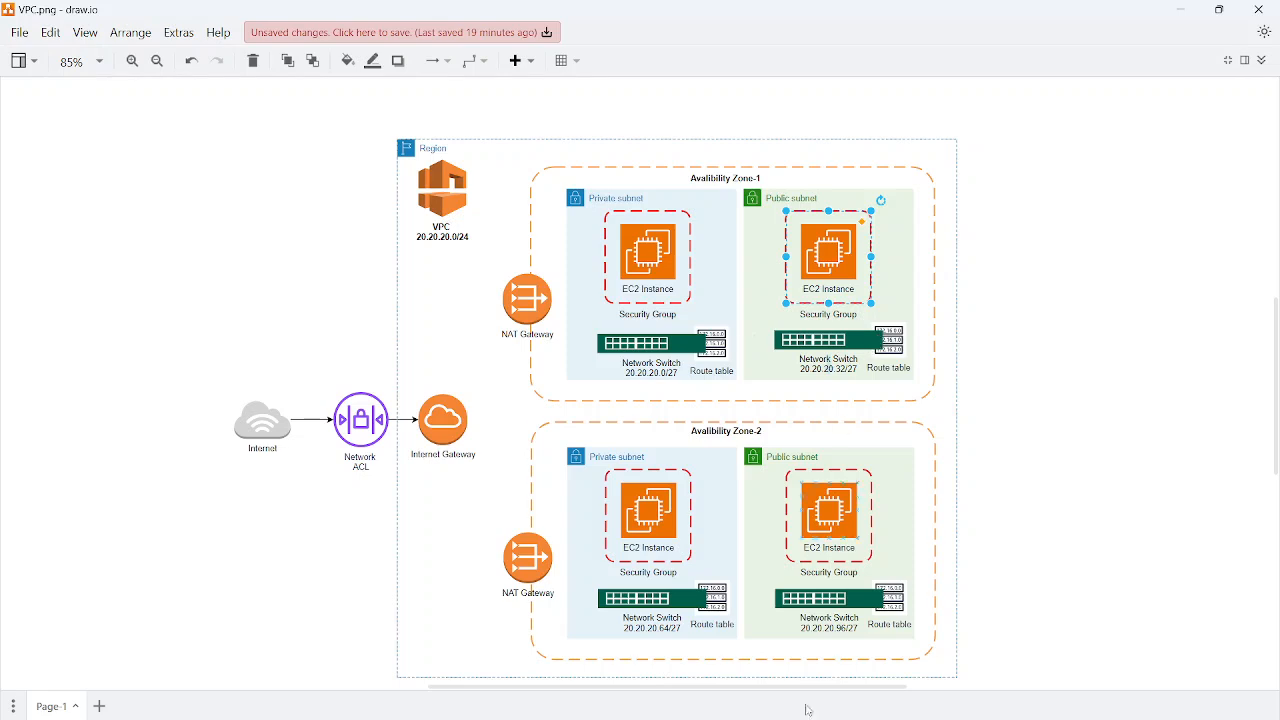
Return to the EC2 instances in Firefox and review the security group rules of server1-west-1a-public
mouse_move(807, 706)
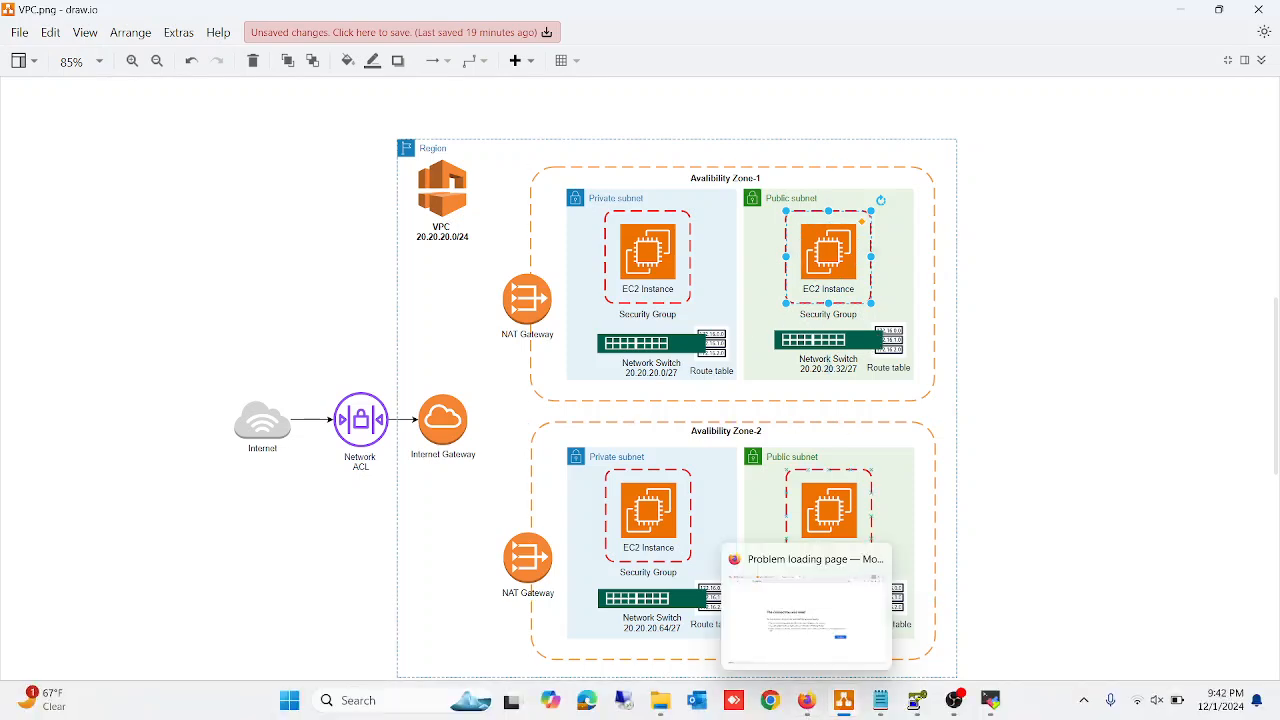
click(807, 703)
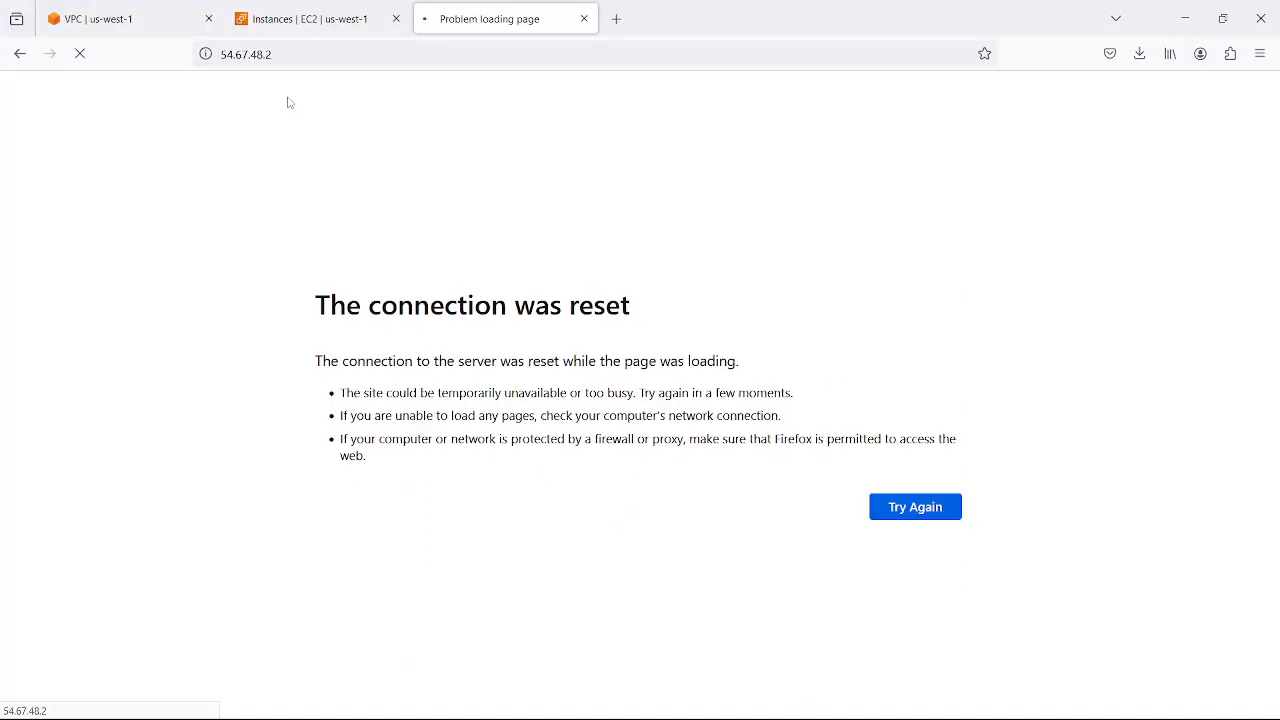
click(300, 18)
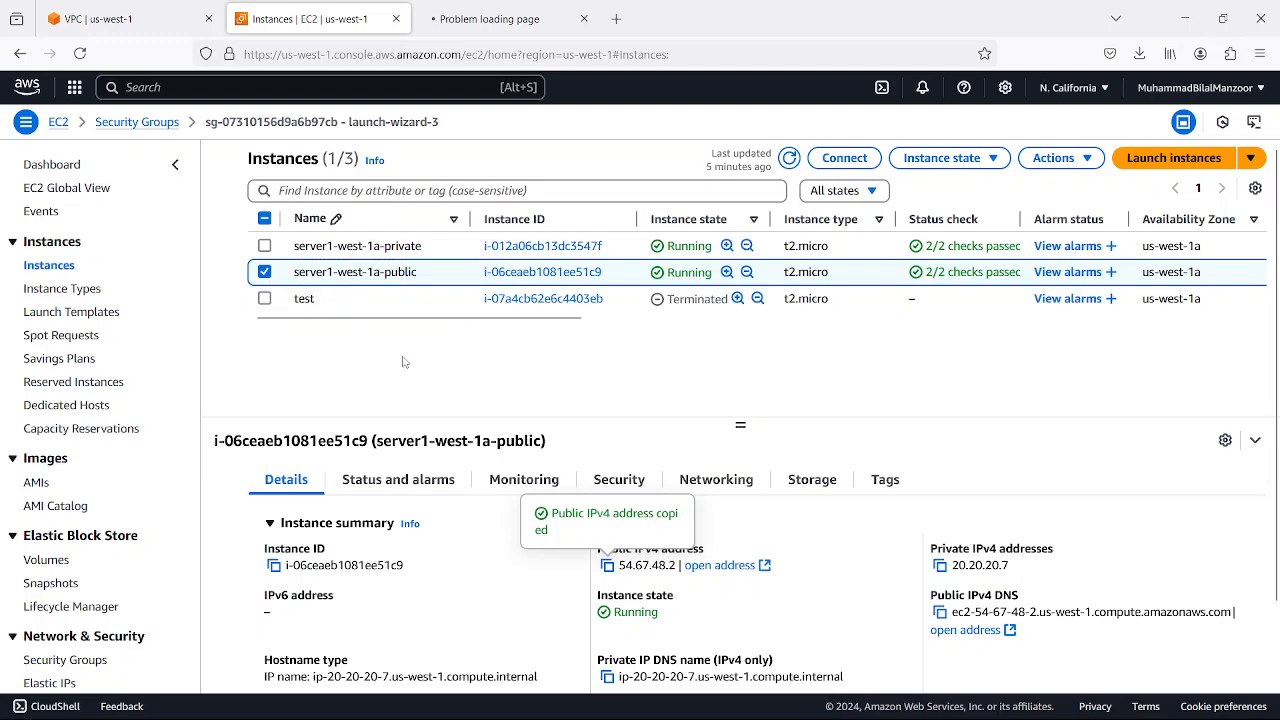
click(619, 479)
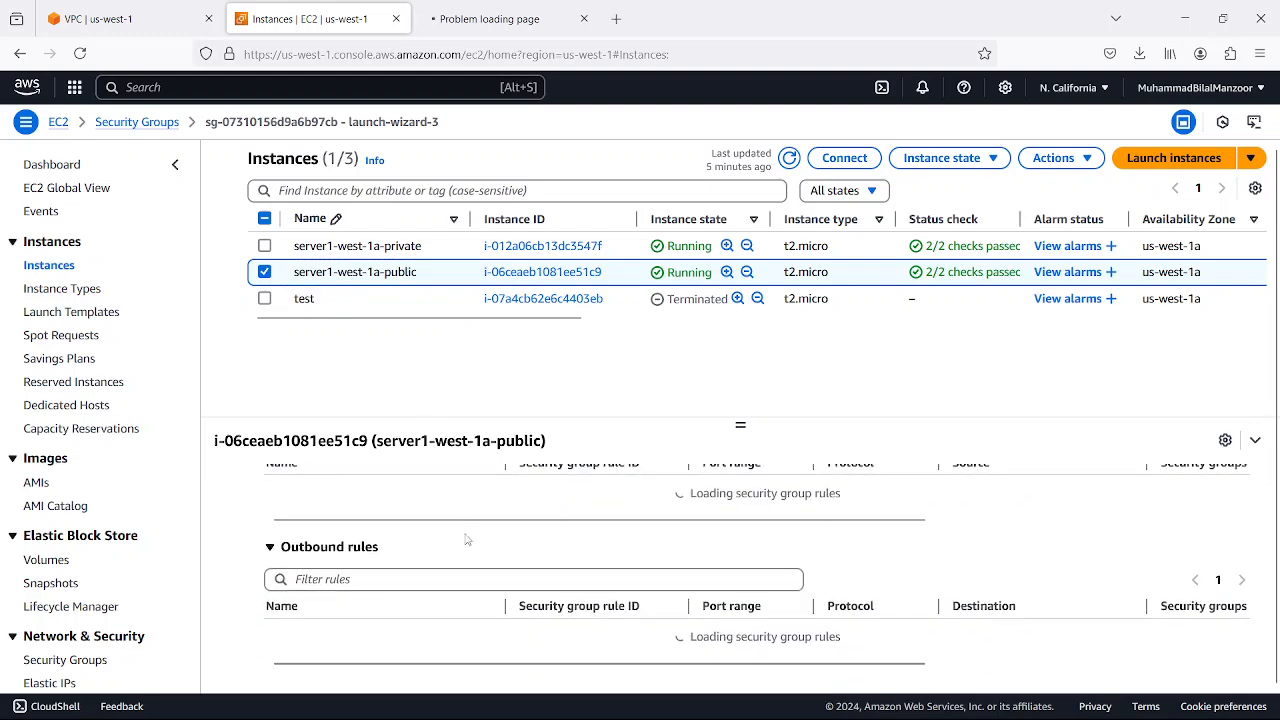
scroll(430, 560, down, 5)
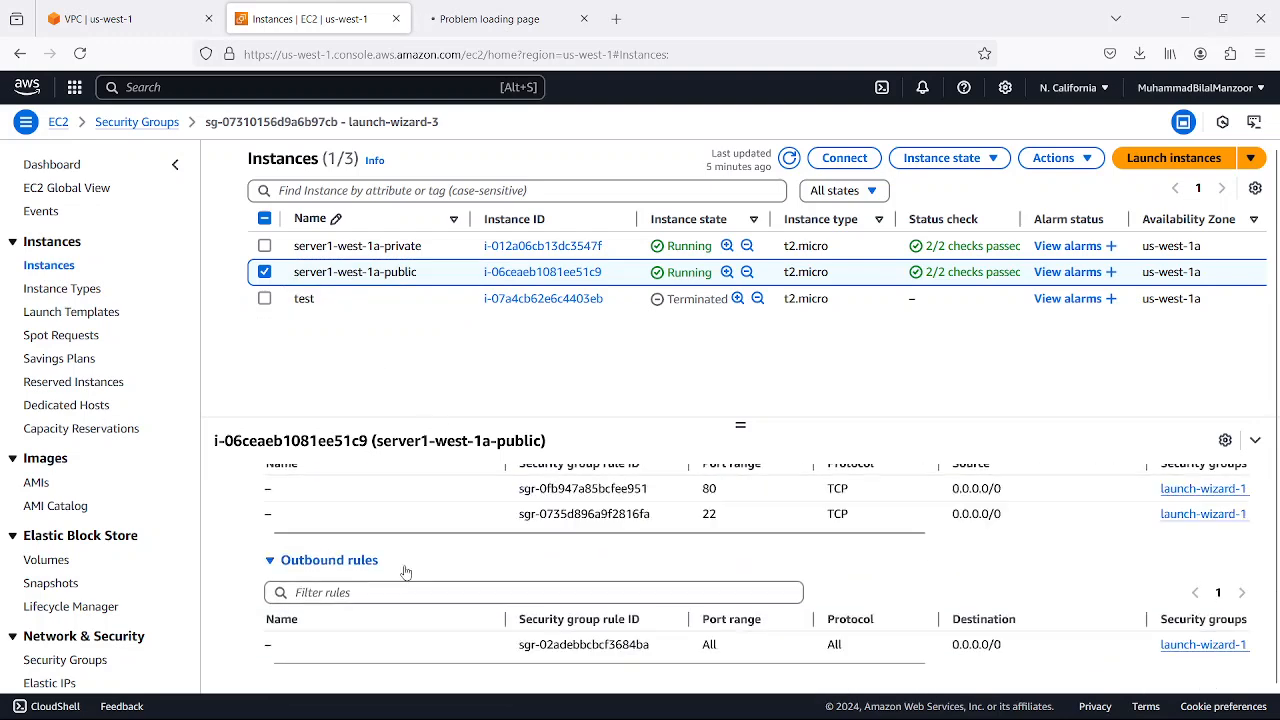
scroll(410, 560, up, 5)
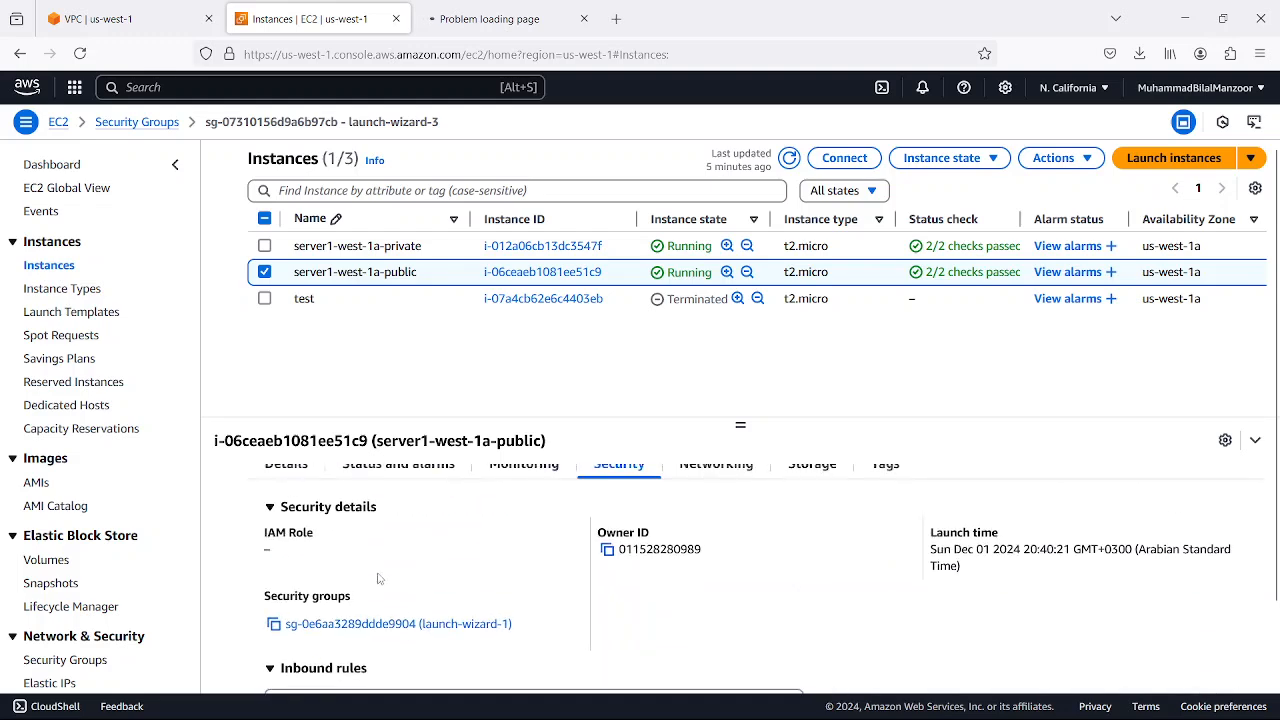
Open the launch-wizard-1 security group and check its outbound and inbound rules
click(363, 626)
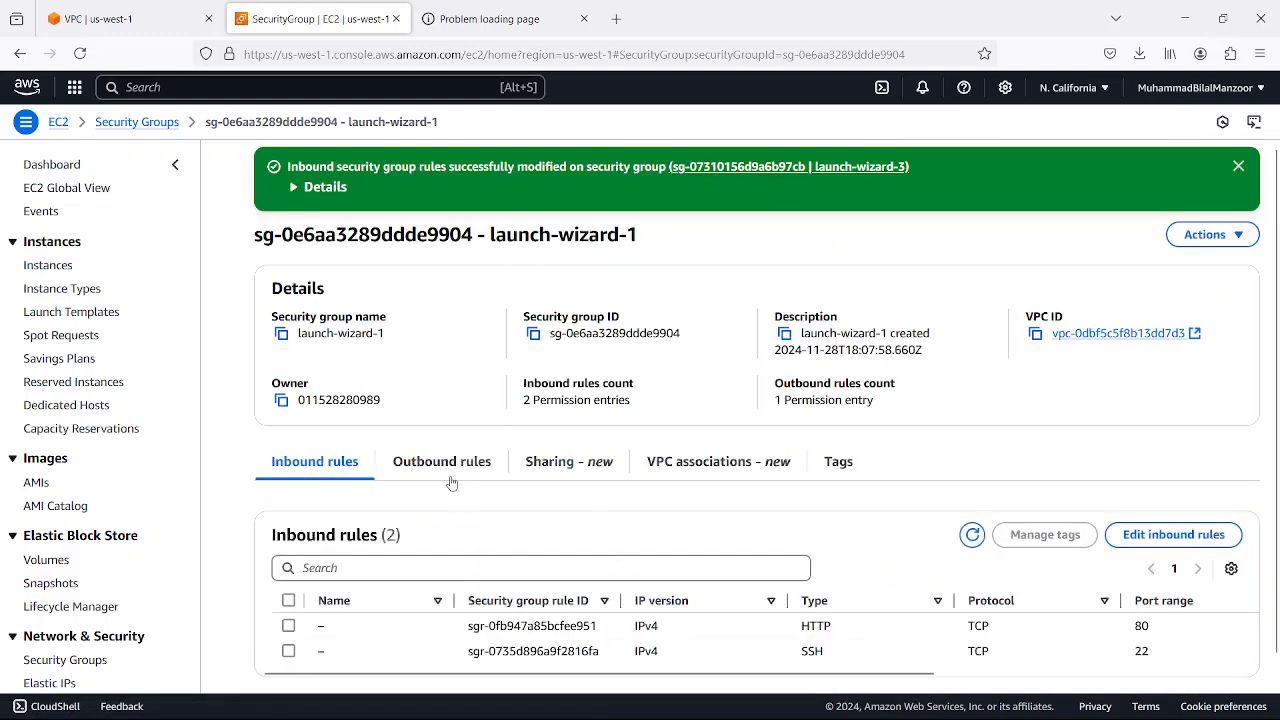
click(445, 468)
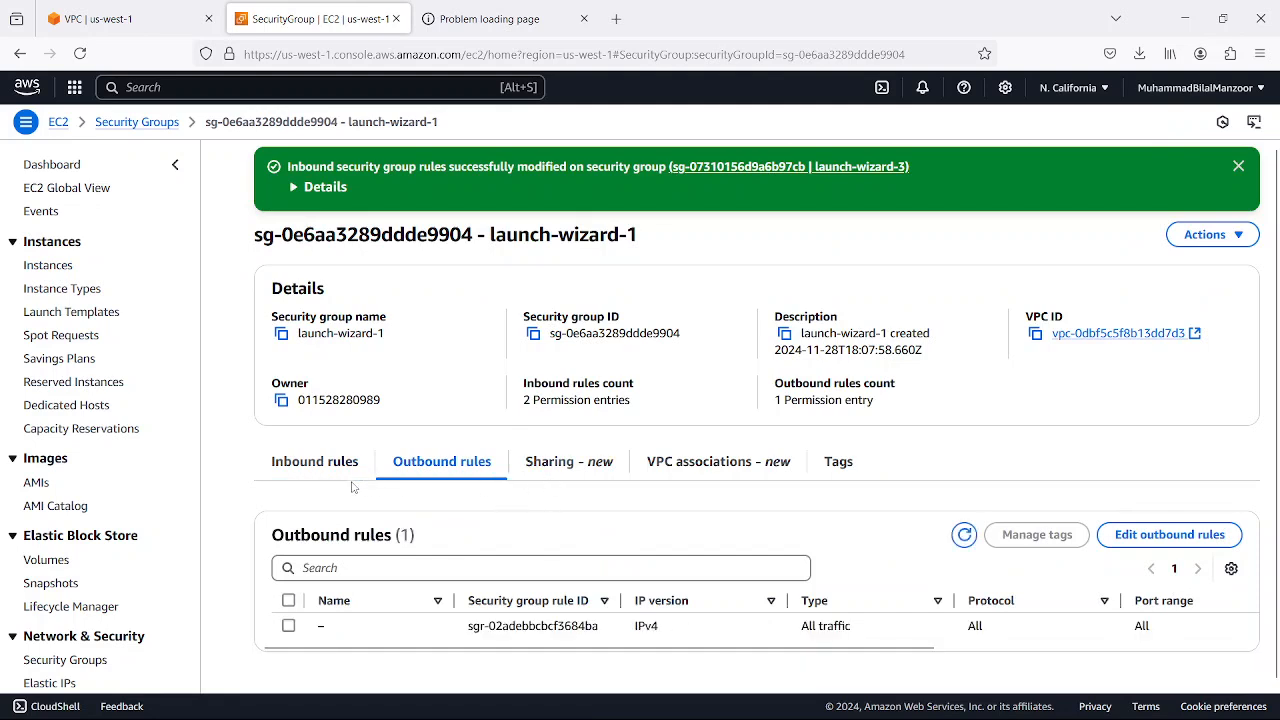
click(340, 470)
Open the inbound rules of the launch-wizard-1 security group for editing and check the HTTP rule's type options
click(1125, 534)
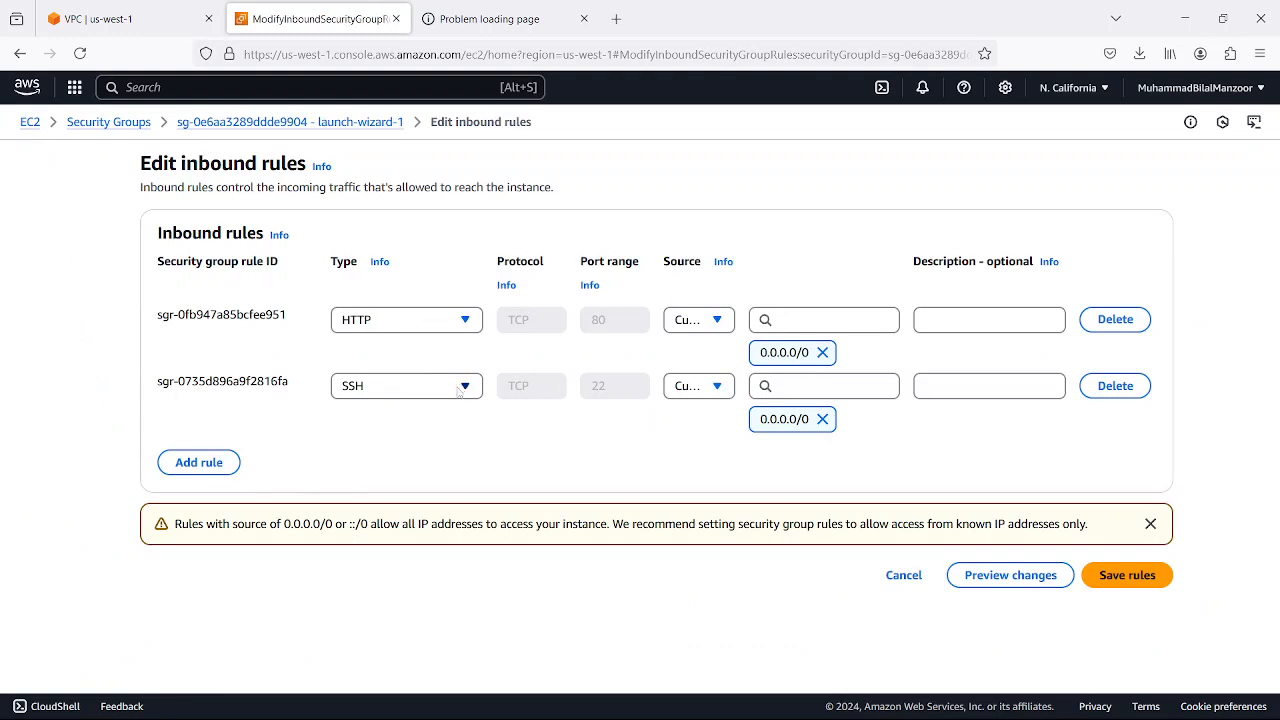
click(470, 321)
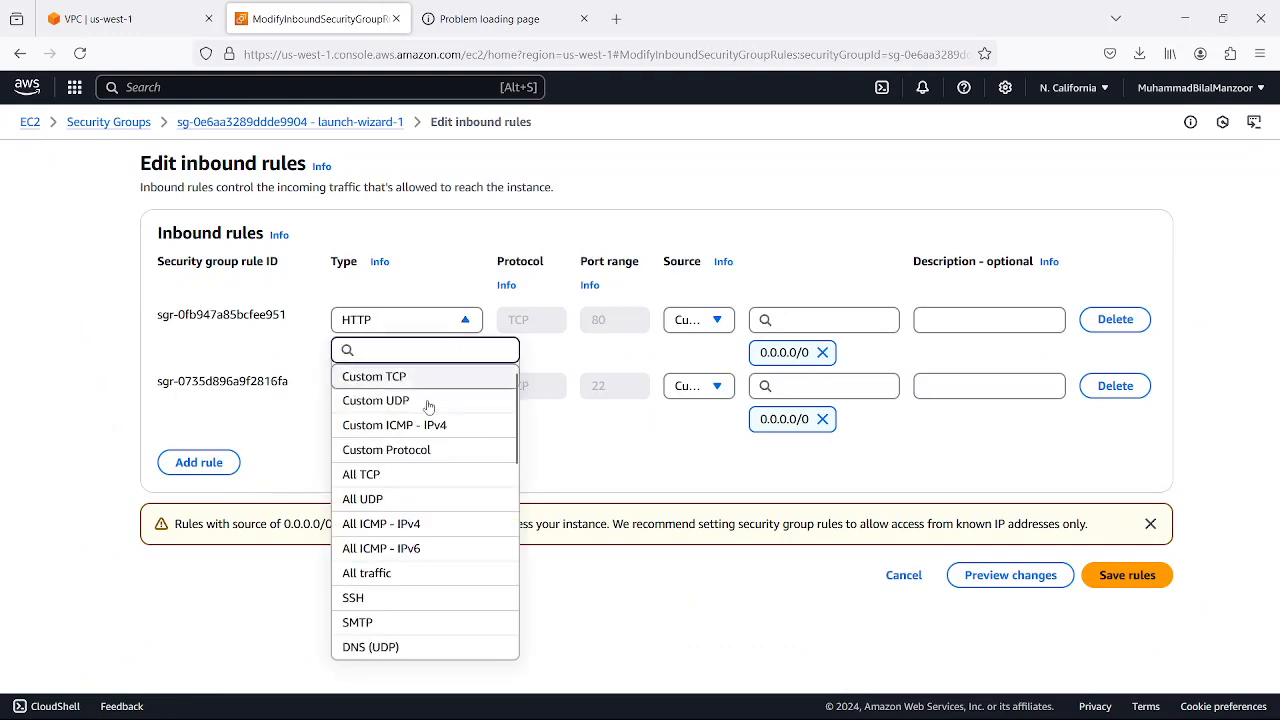
click(668, 368)
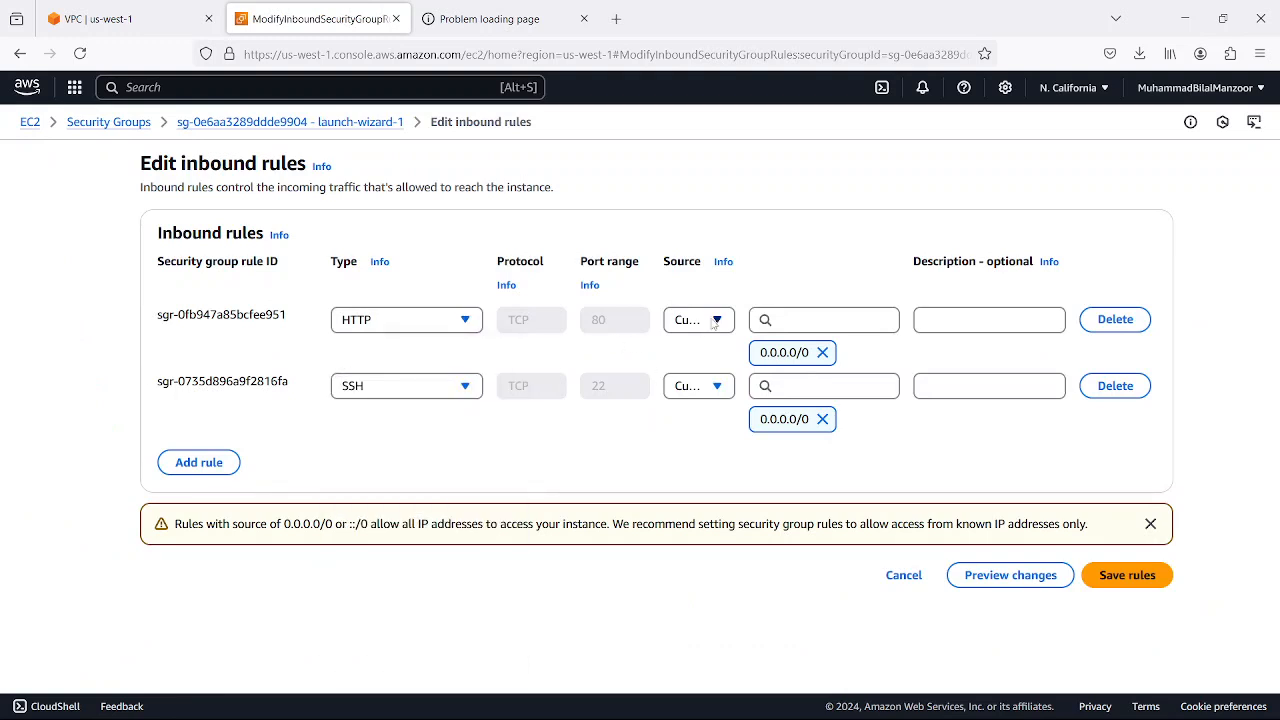
Try to change the HTTP inbound rule to Custom Protocol with tcp as the protocol
click(448, 320)
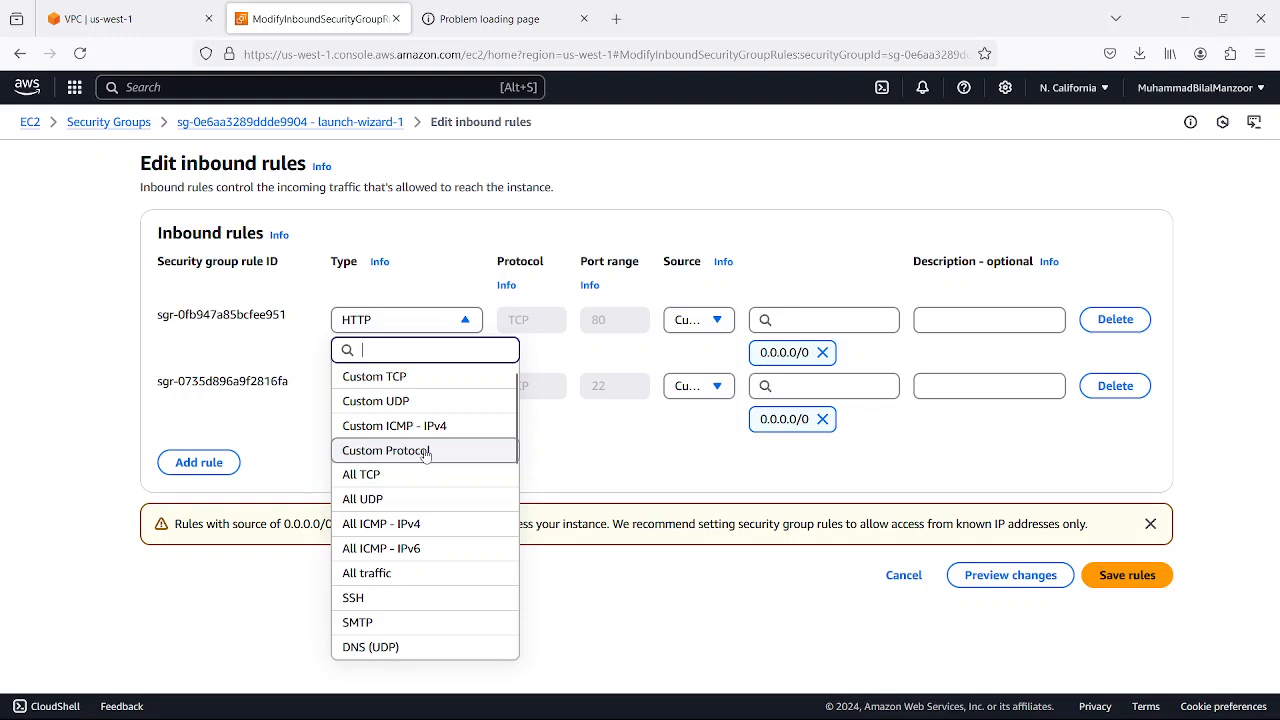
click(425, 451)
click(538, 321)
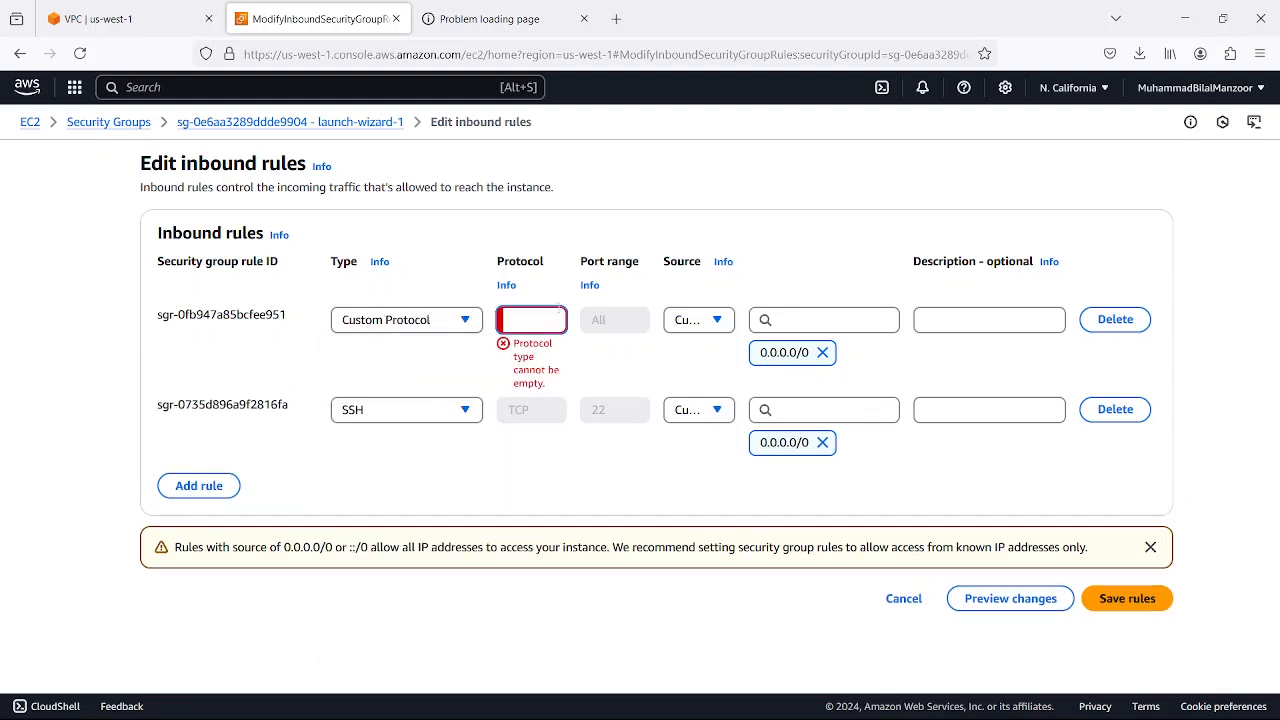
text(tcp)
key(Tab)
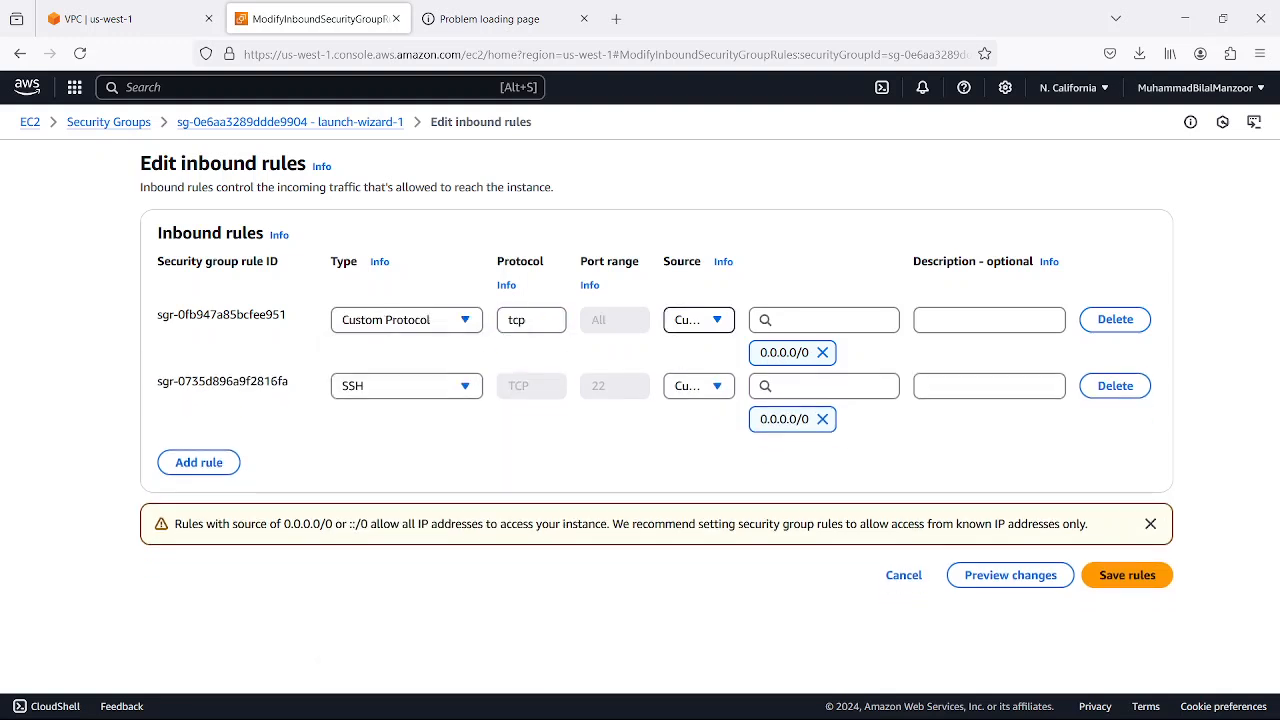
Change the first inbound rule's type to Custom TCP with port range 8181 and save the rules
click(414, 328)
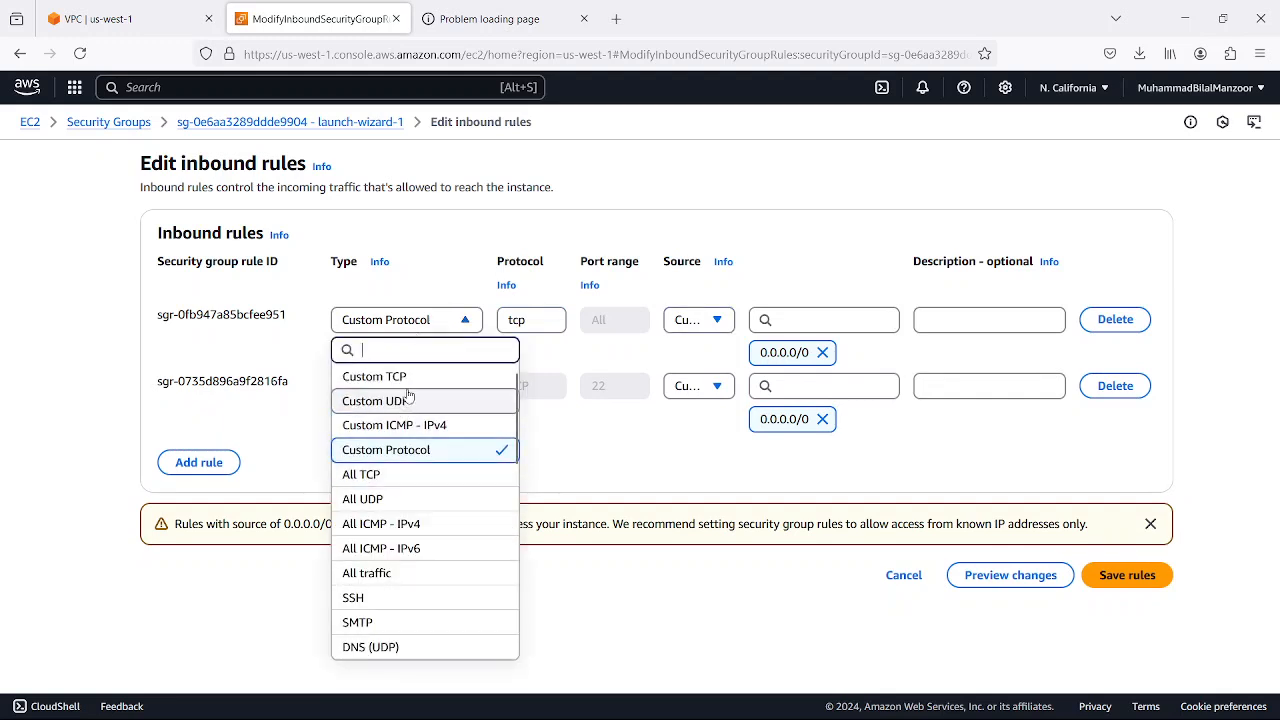
click(414, 377)
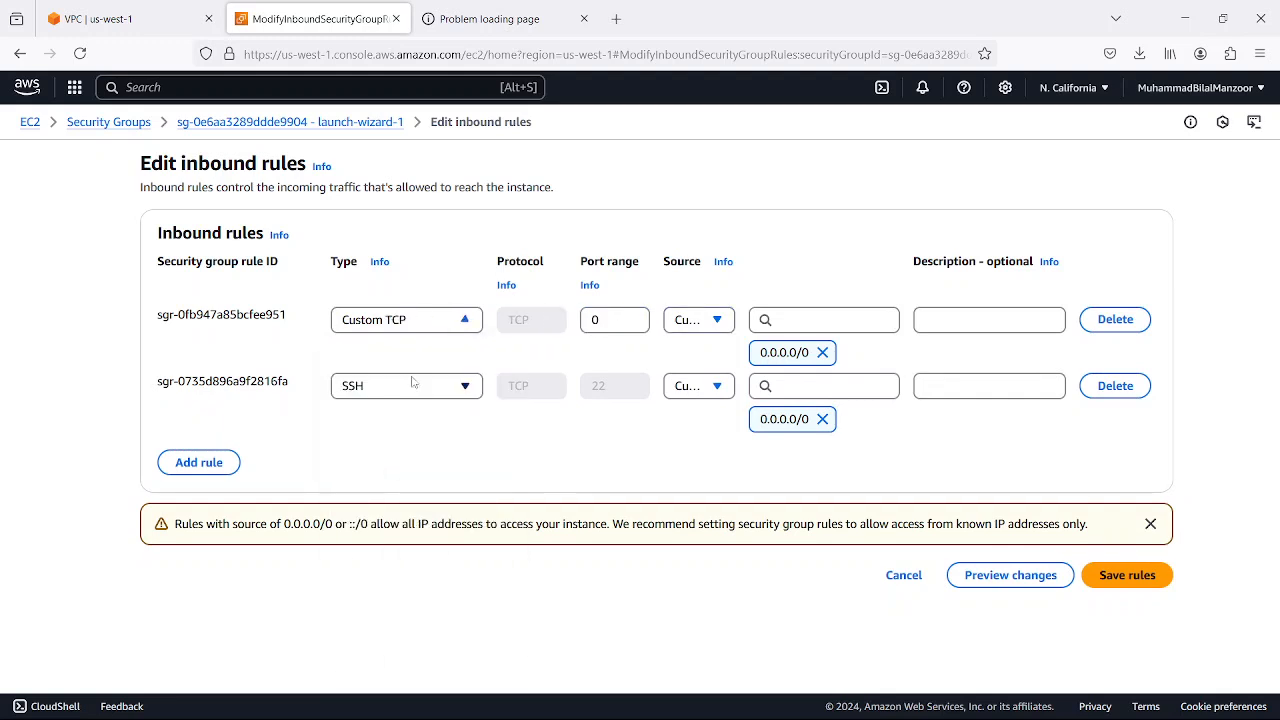
double_click(611, 323)
text(8181)
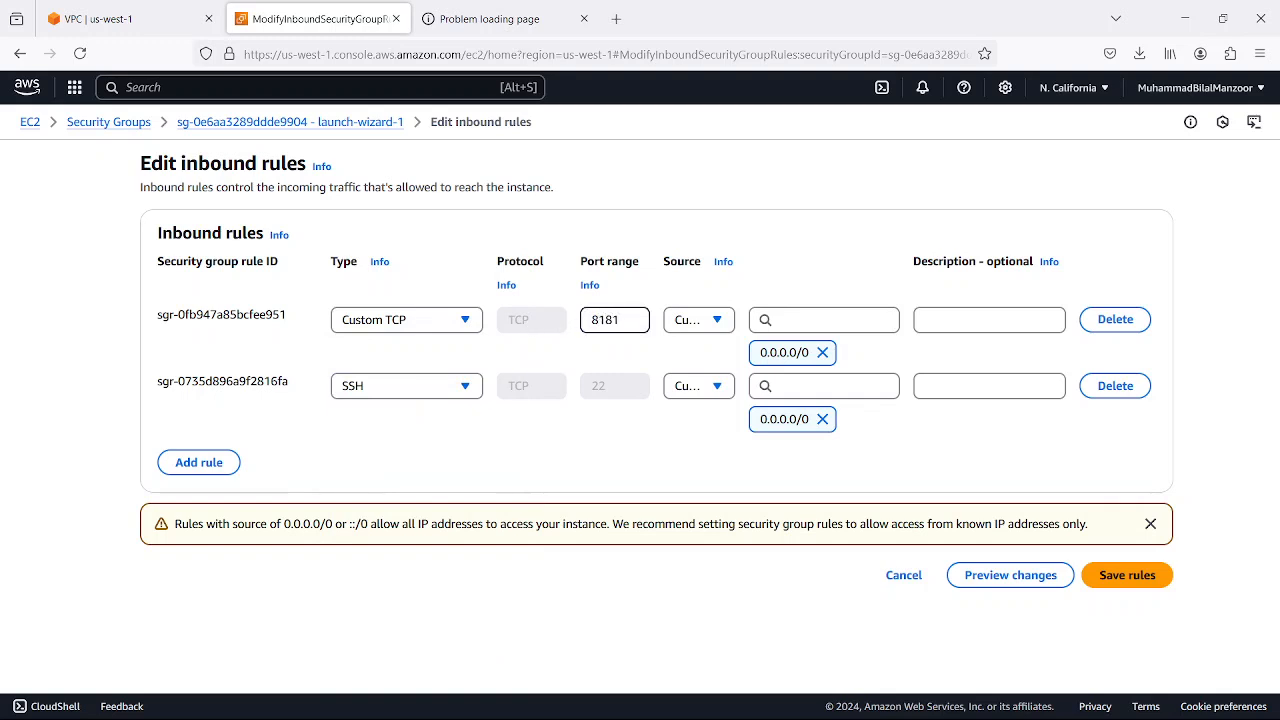
click(1122, 576)
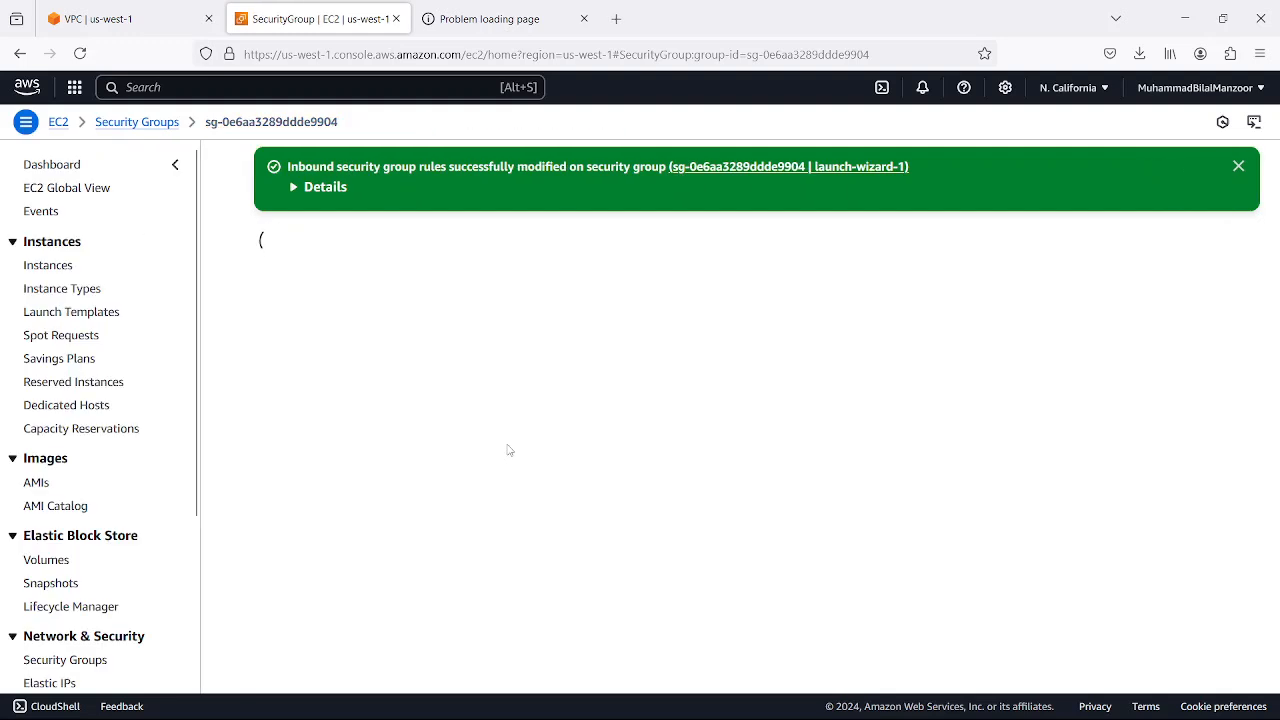
Reload the web server page at 54.67.48.2 and return to the launch-wizard-1 security group
click(476, 22)
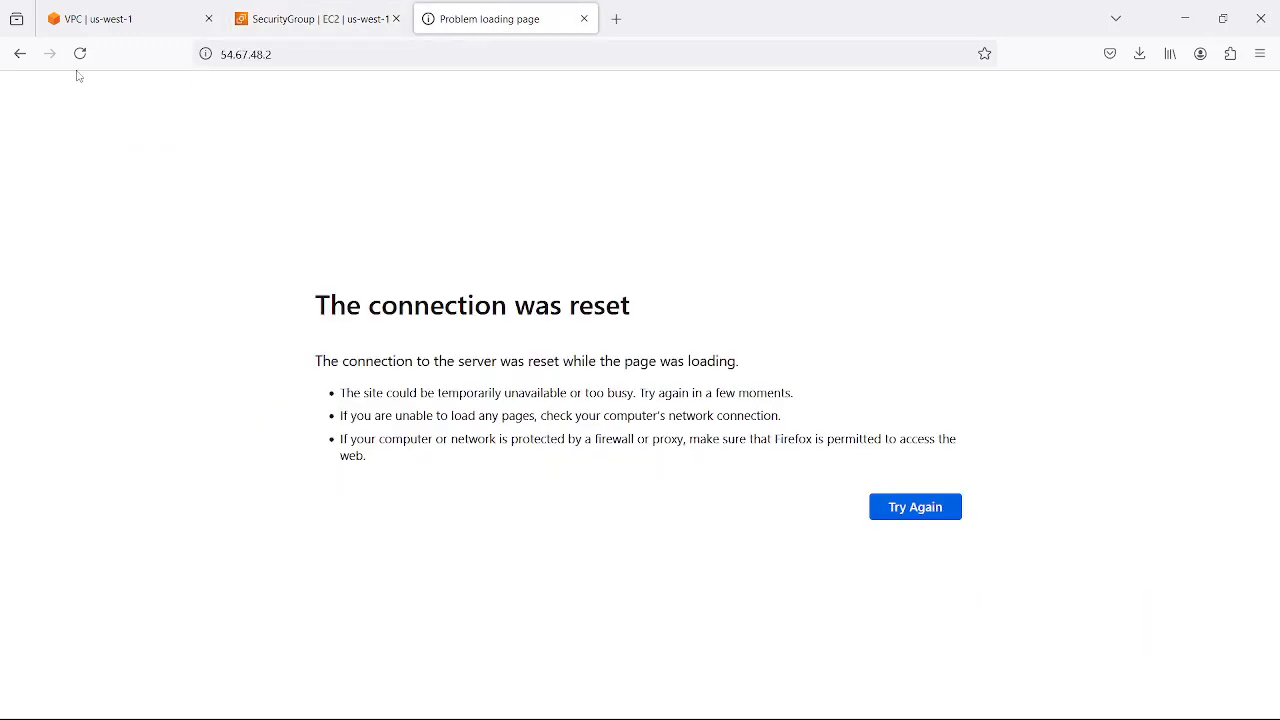
click(80, 54)
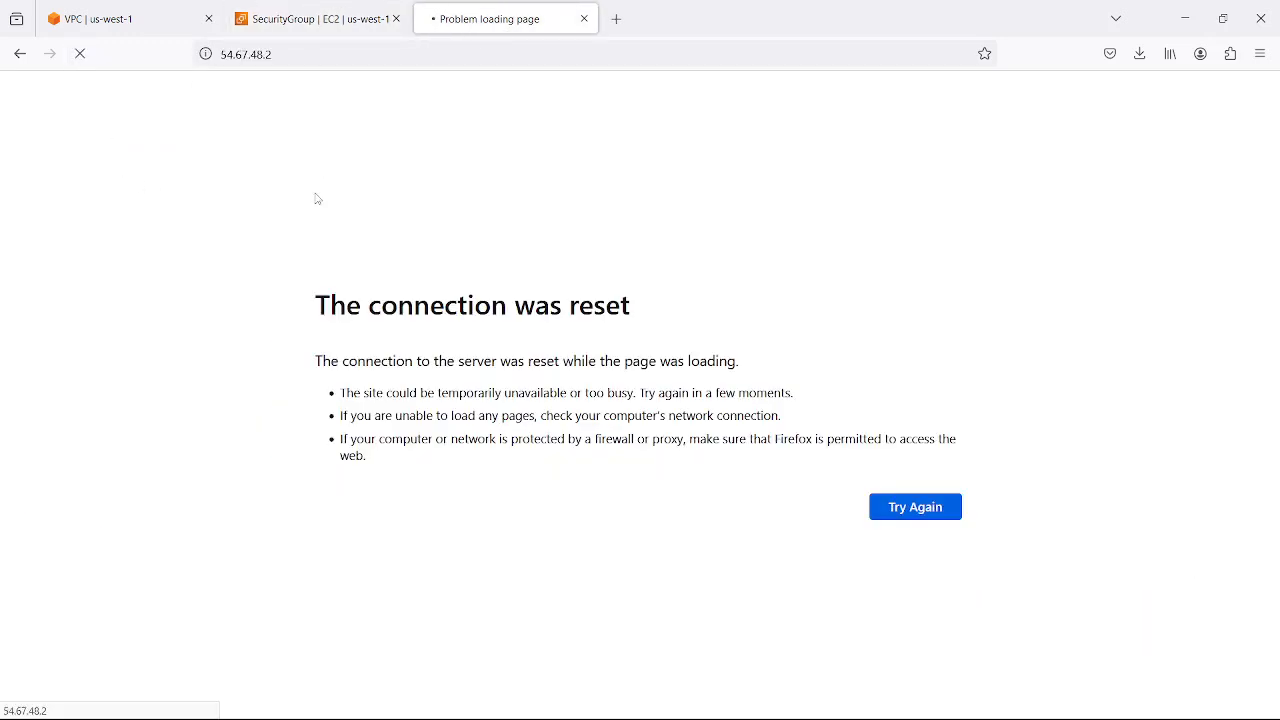
click(317, 20)
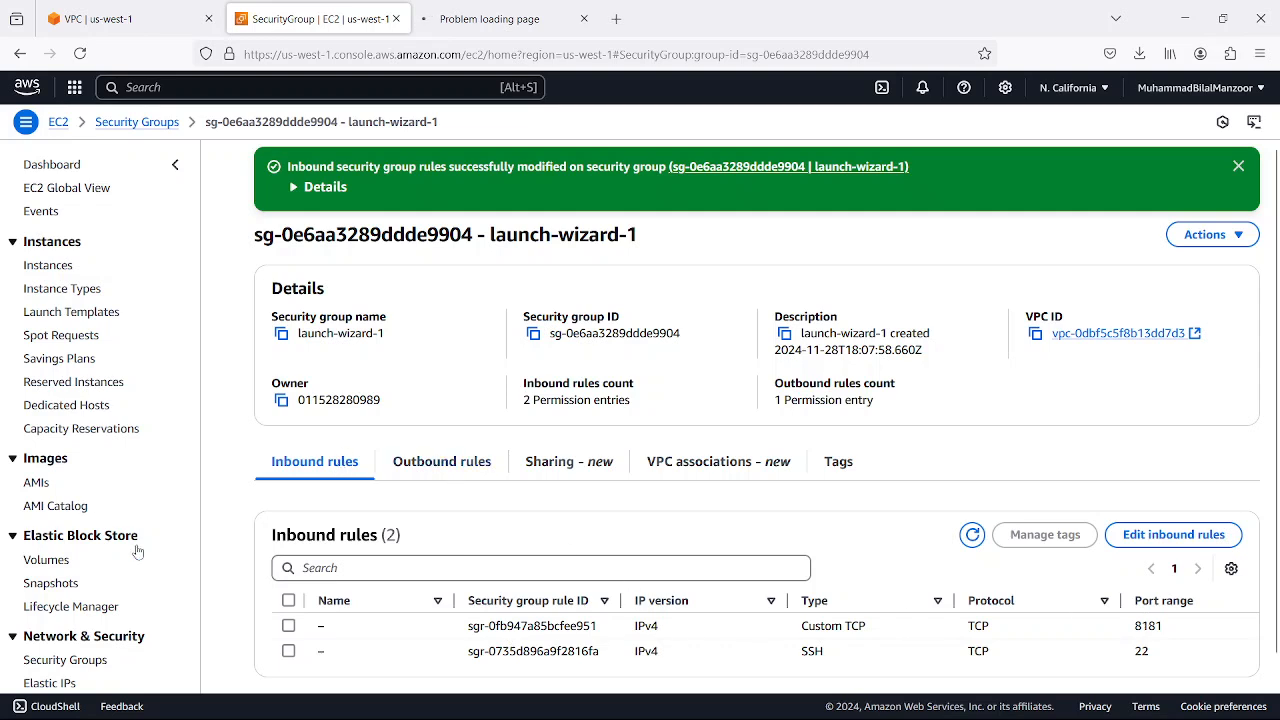
click(500, 12)
click(342, 17)
Open the list of running EC2 instances and review the security group rules of server1-west-1a-public
click(58, 123)
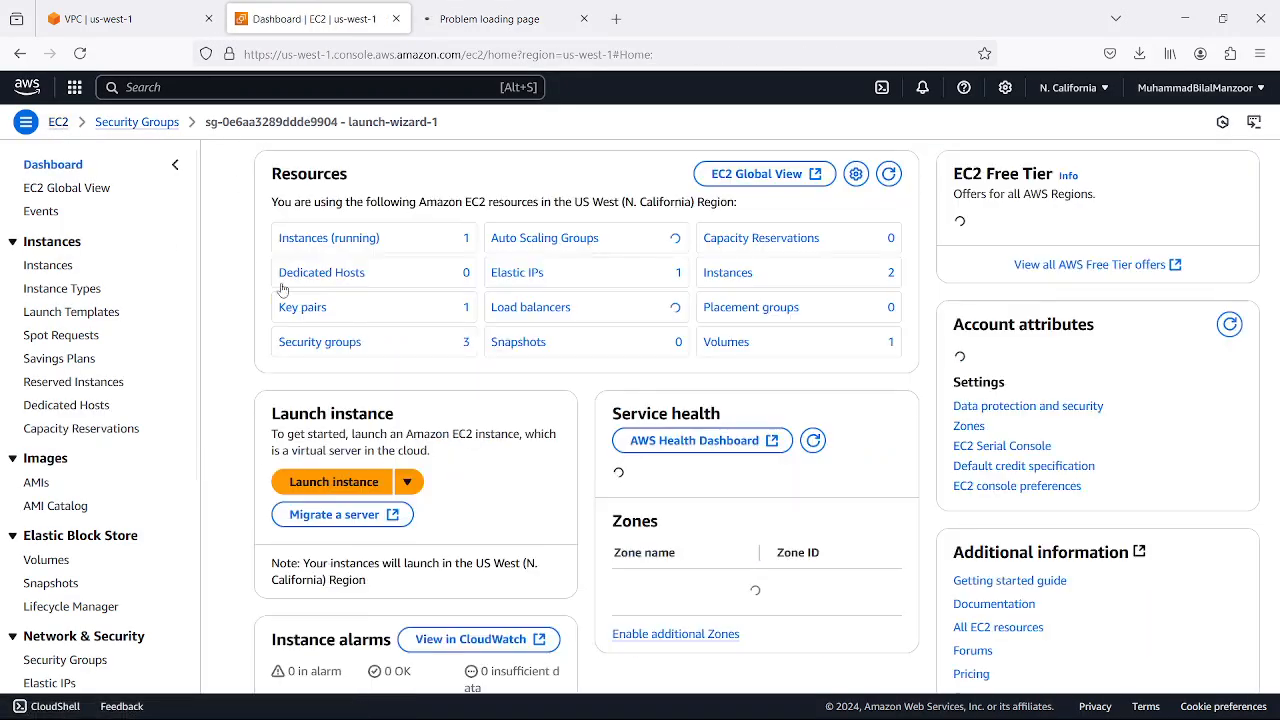
click(368, 239)
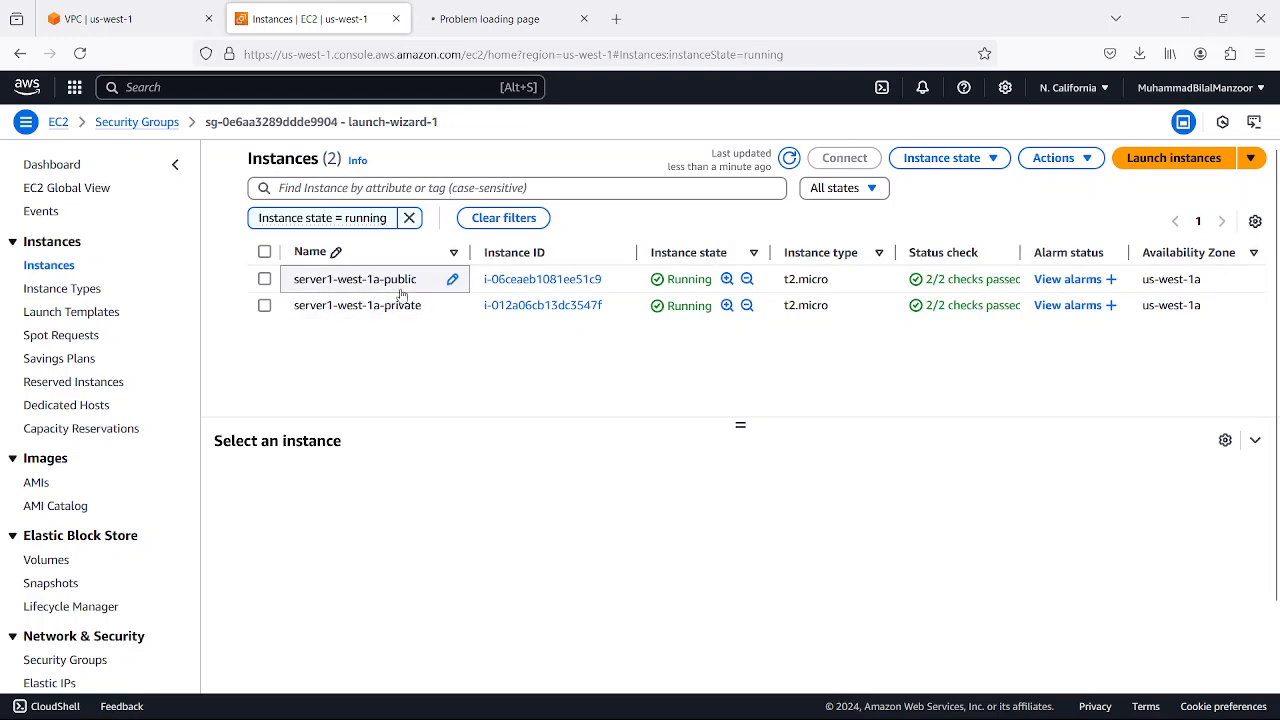
click(265, 280)
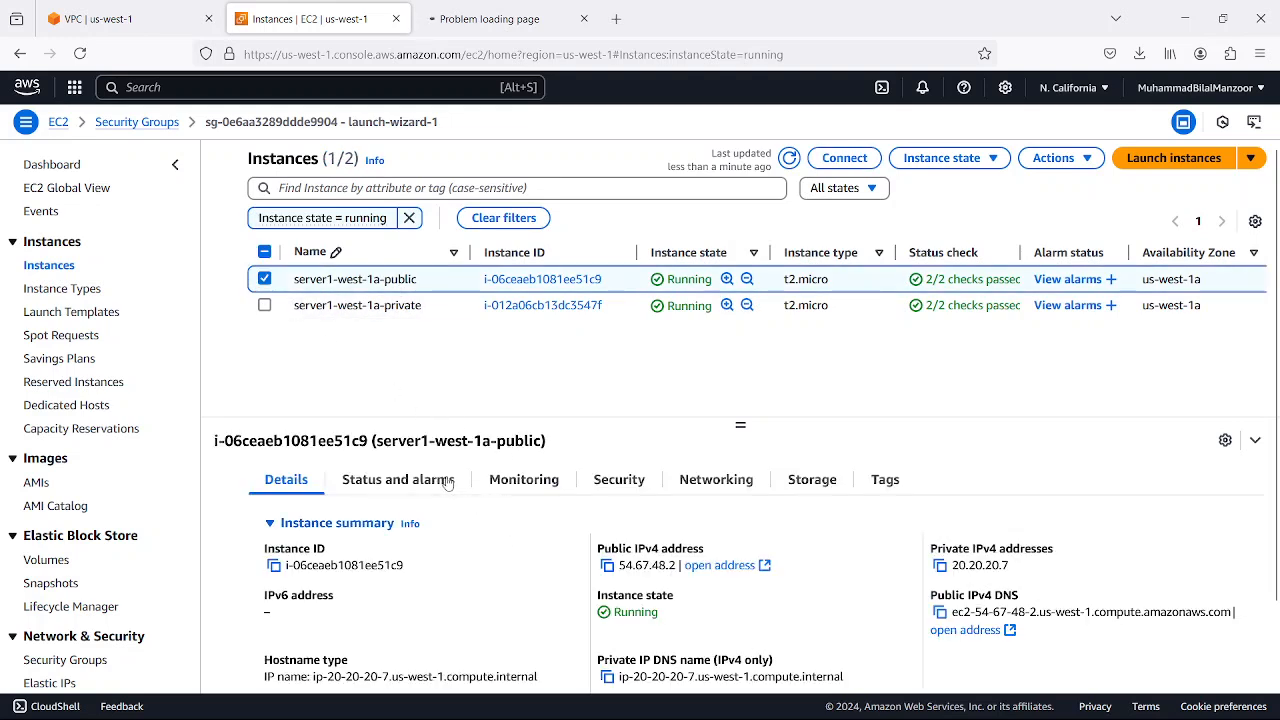
click(614, 494)
scroll(680, 505, down, 3)
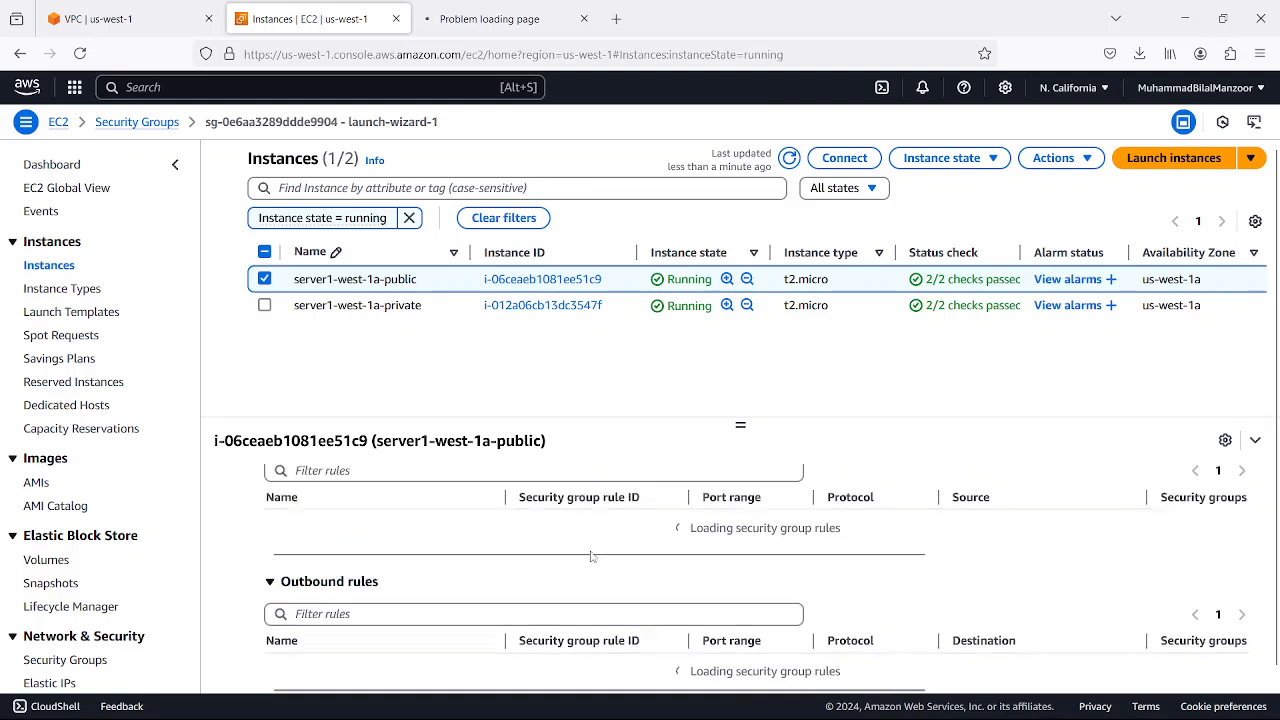
scroll(588, 560, up, 2)
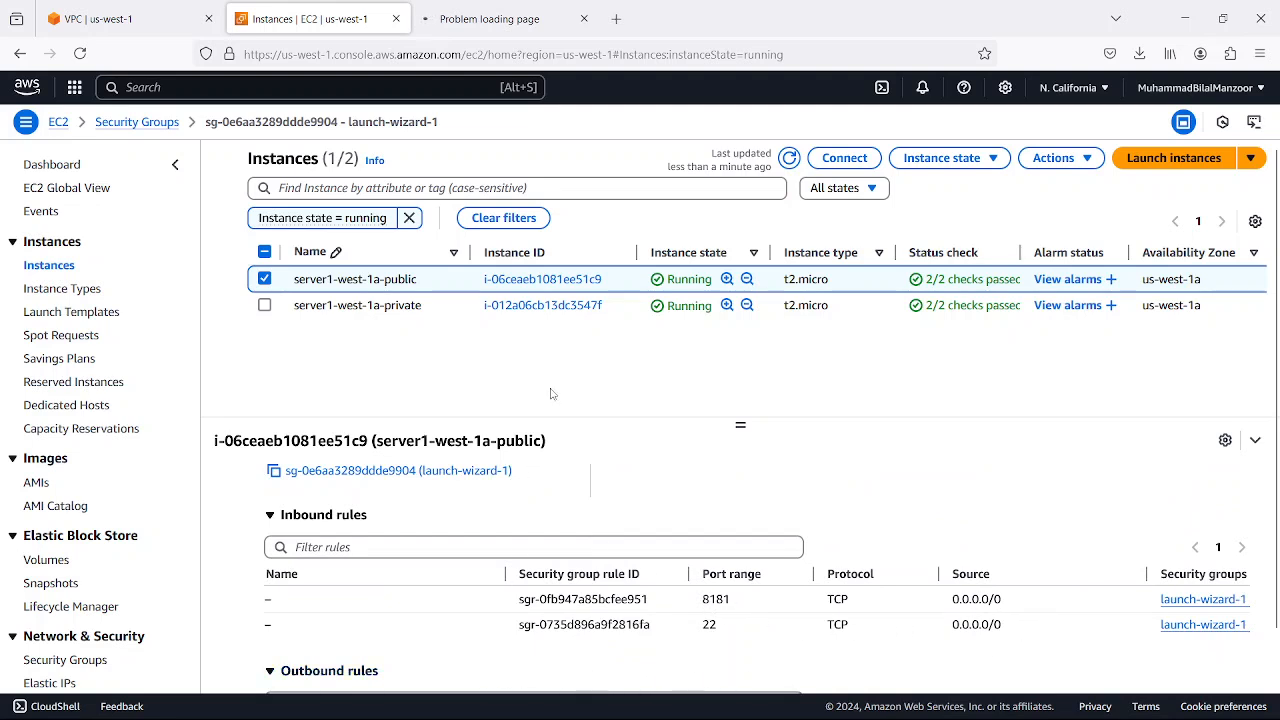
click(489, 18)
click(330, 18)
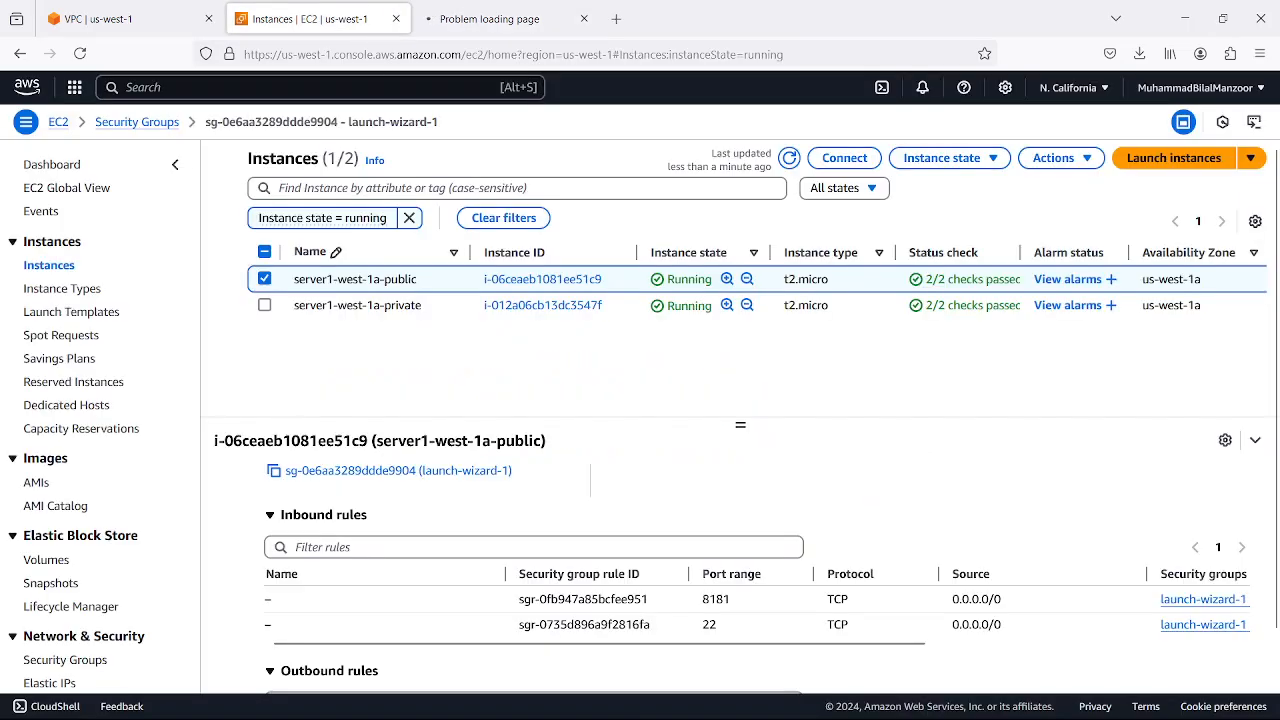
Switch to MobaXterm, rerun netstat -antup to check nginx's listening port 8181, and return to Firefox
click(957, 706)
click(957, 706)
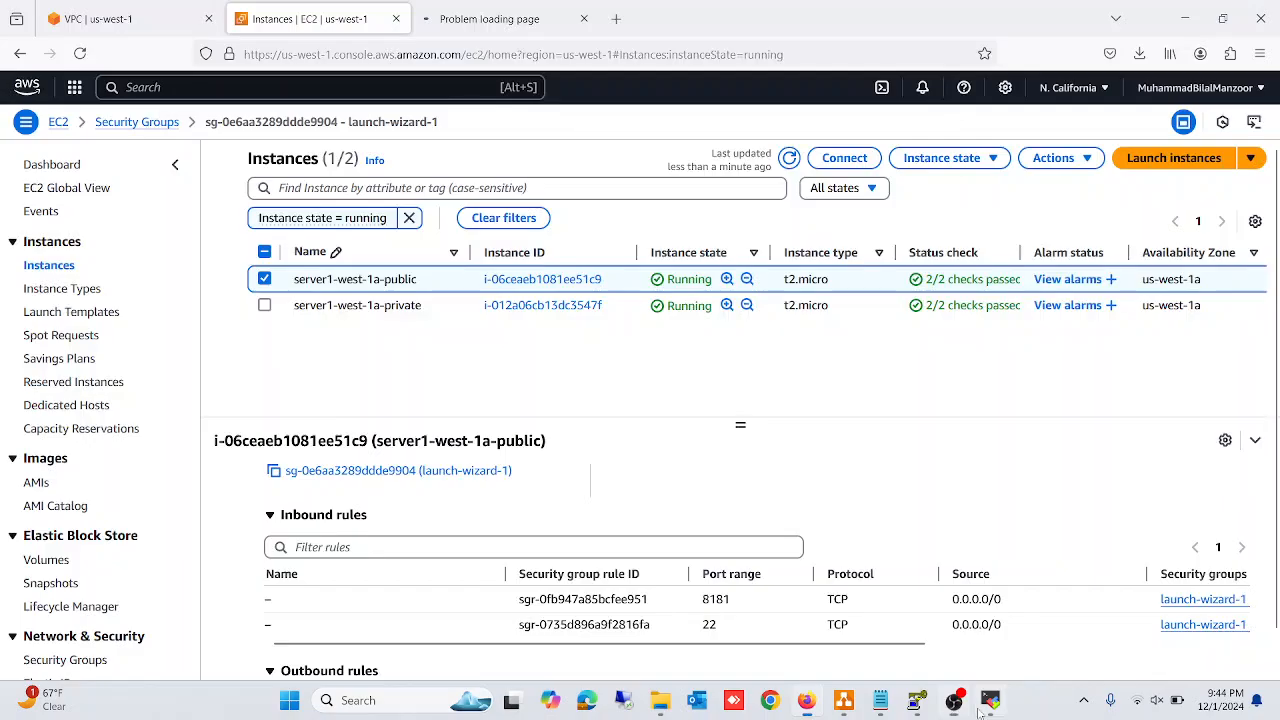
click(990, 703)
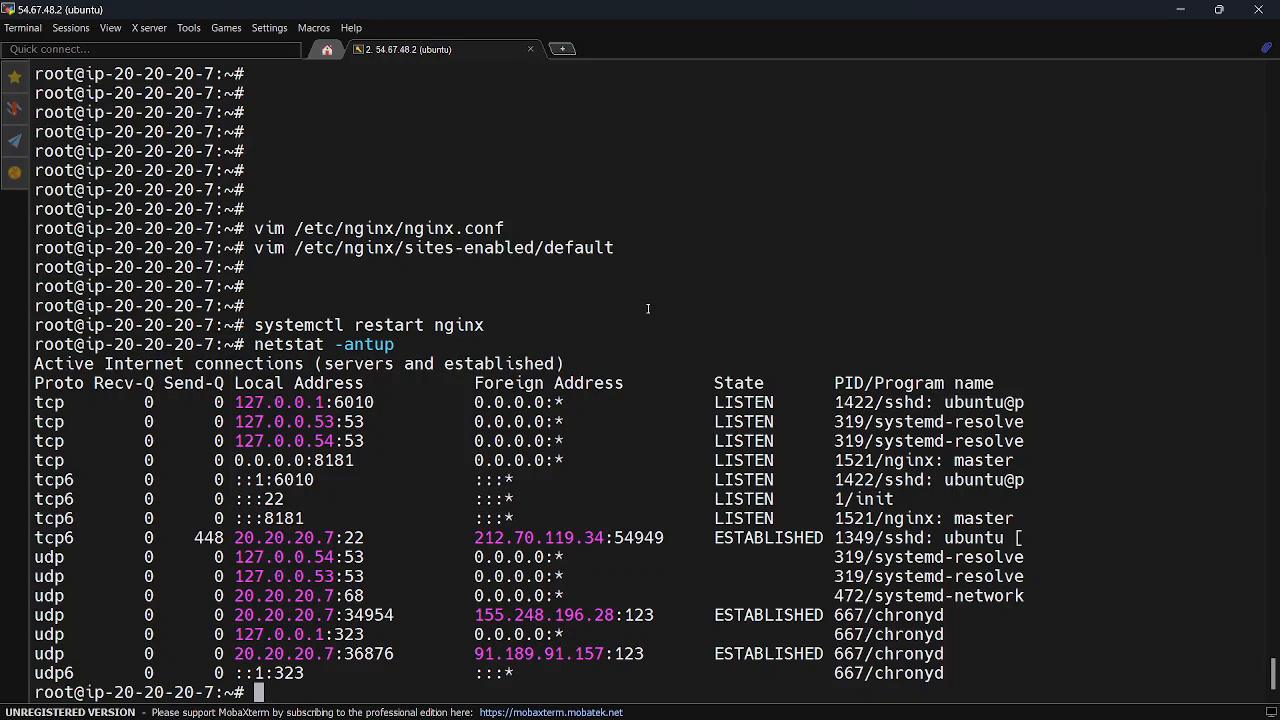
key(Up)
key(Return)
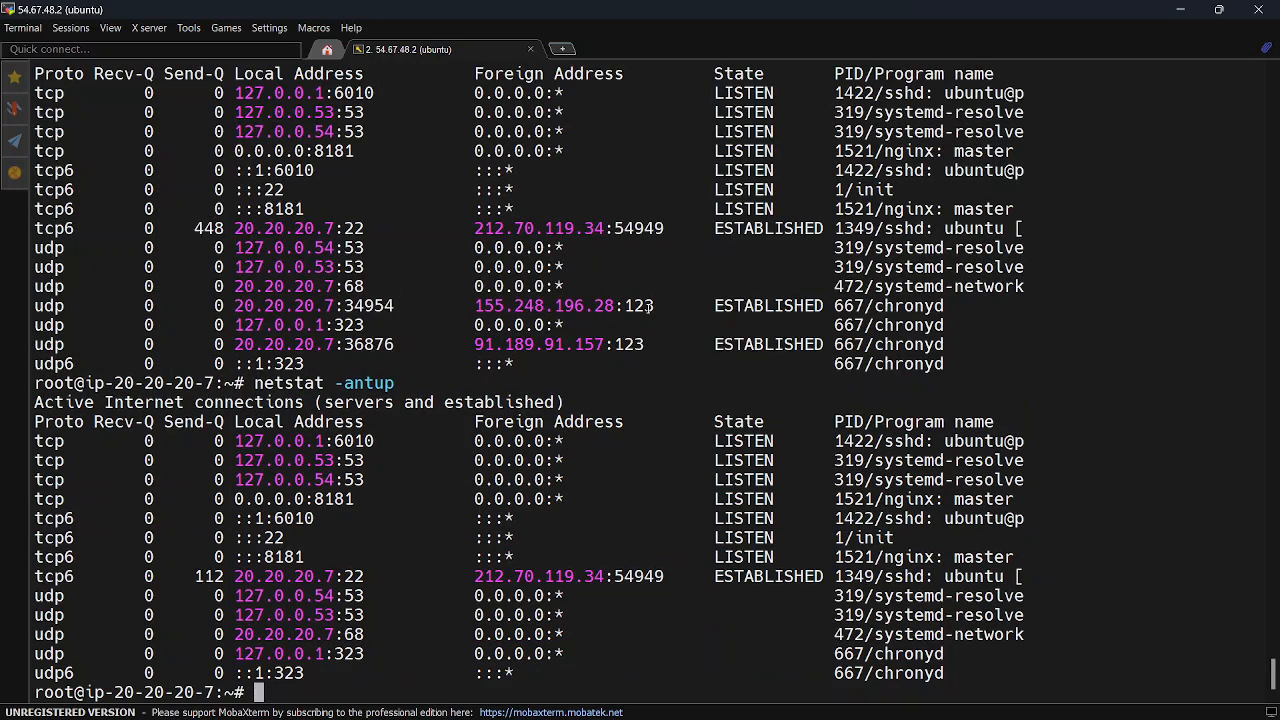
drag(264, 558, 304, 558)
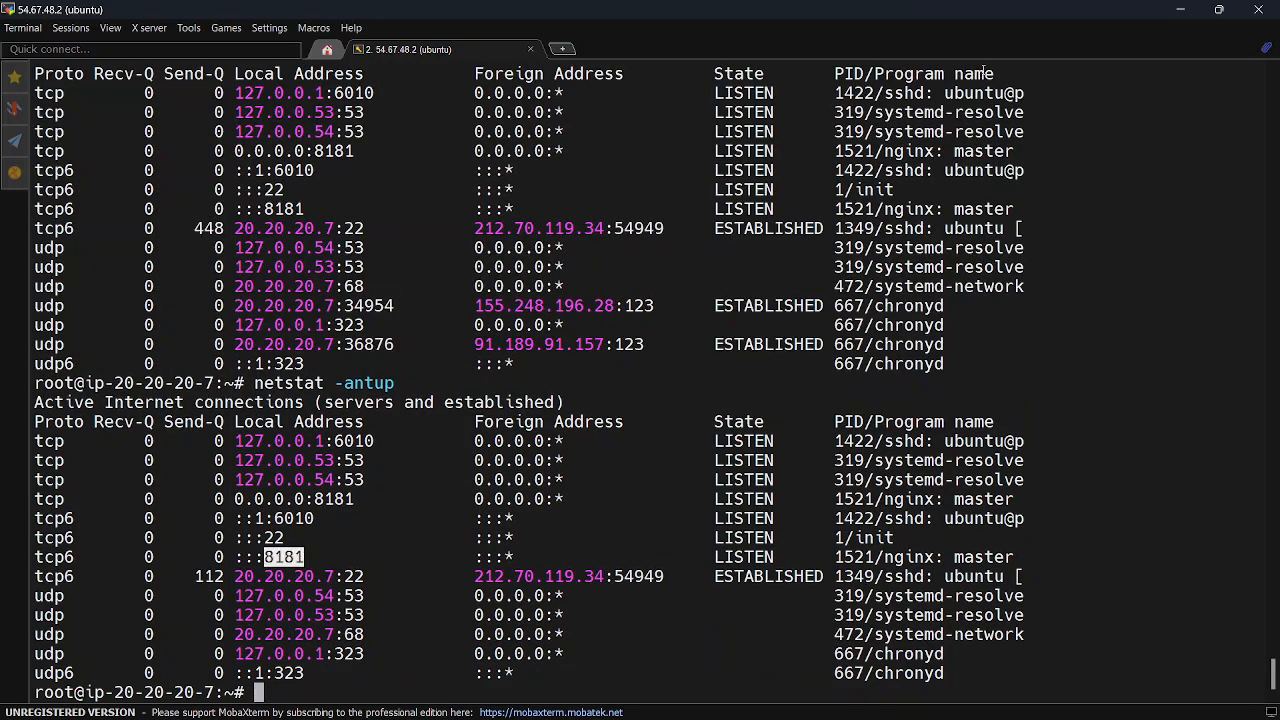
click(1180, 9)
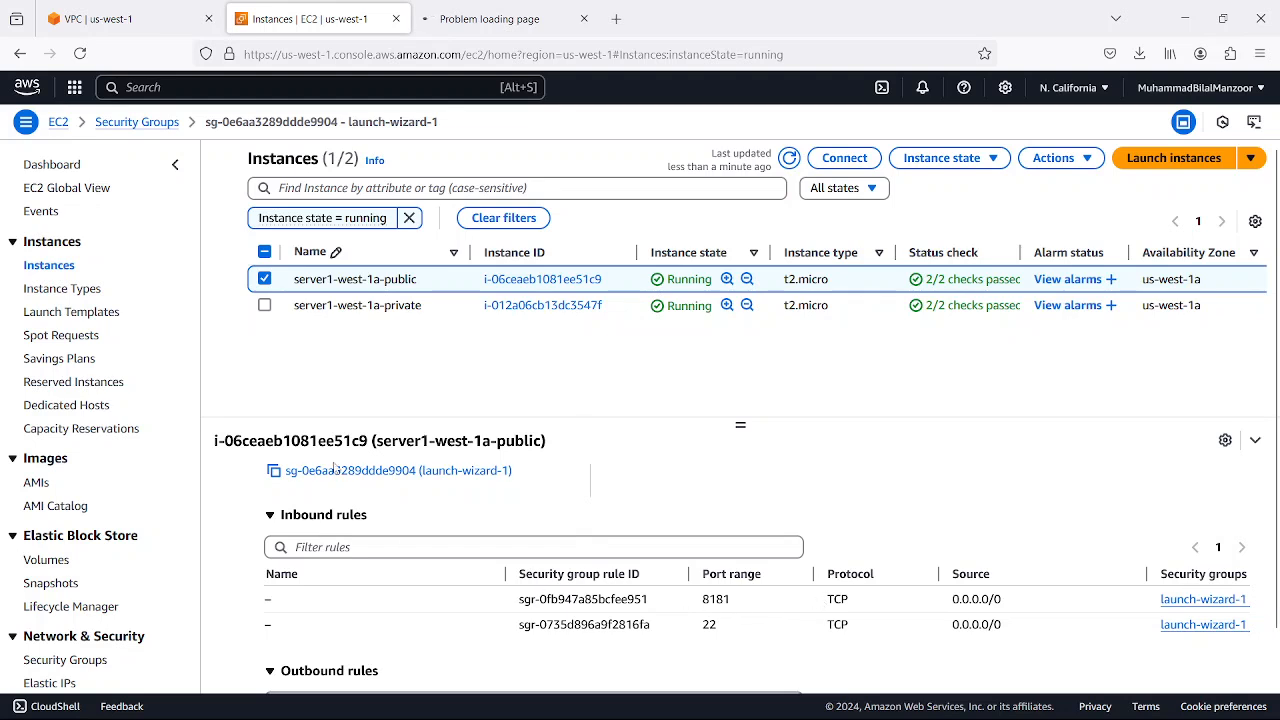
Open the launch-wizard-1 security group from the instance's security details and examine its inbound rules
scroll(344, 544, down, 2)
scroll(352, 480, up, 4)
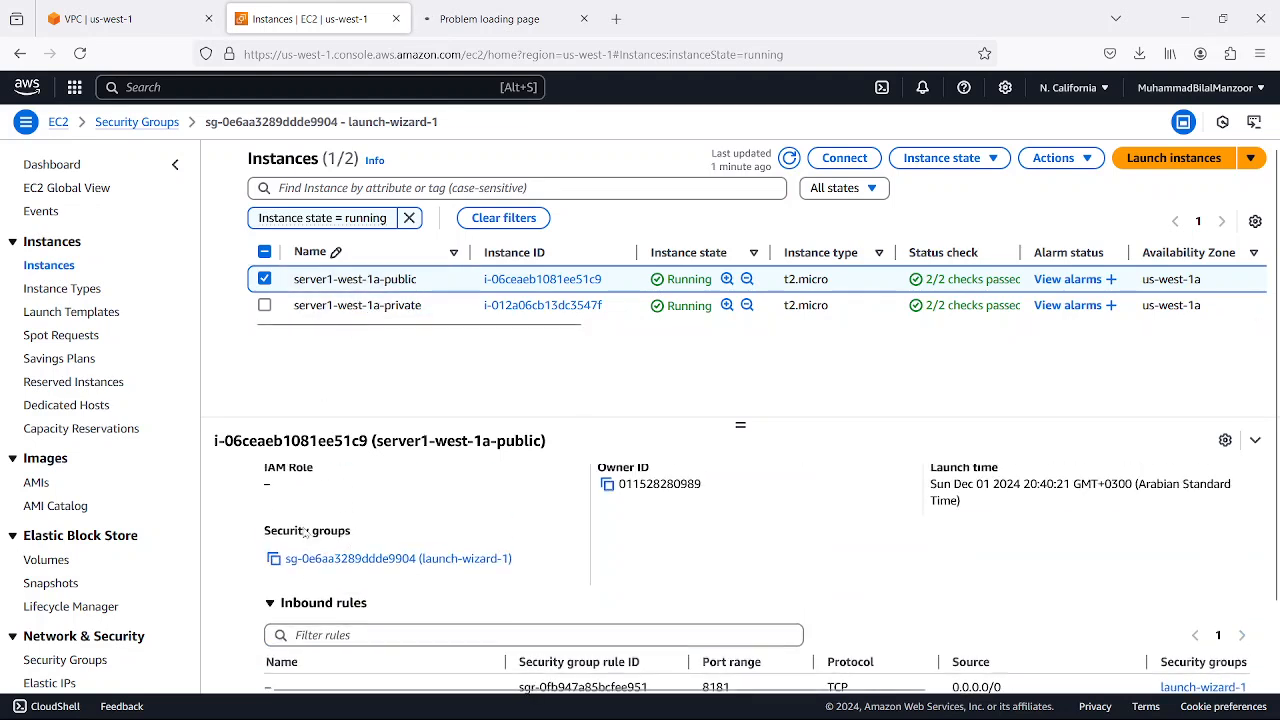
click(400, 558)
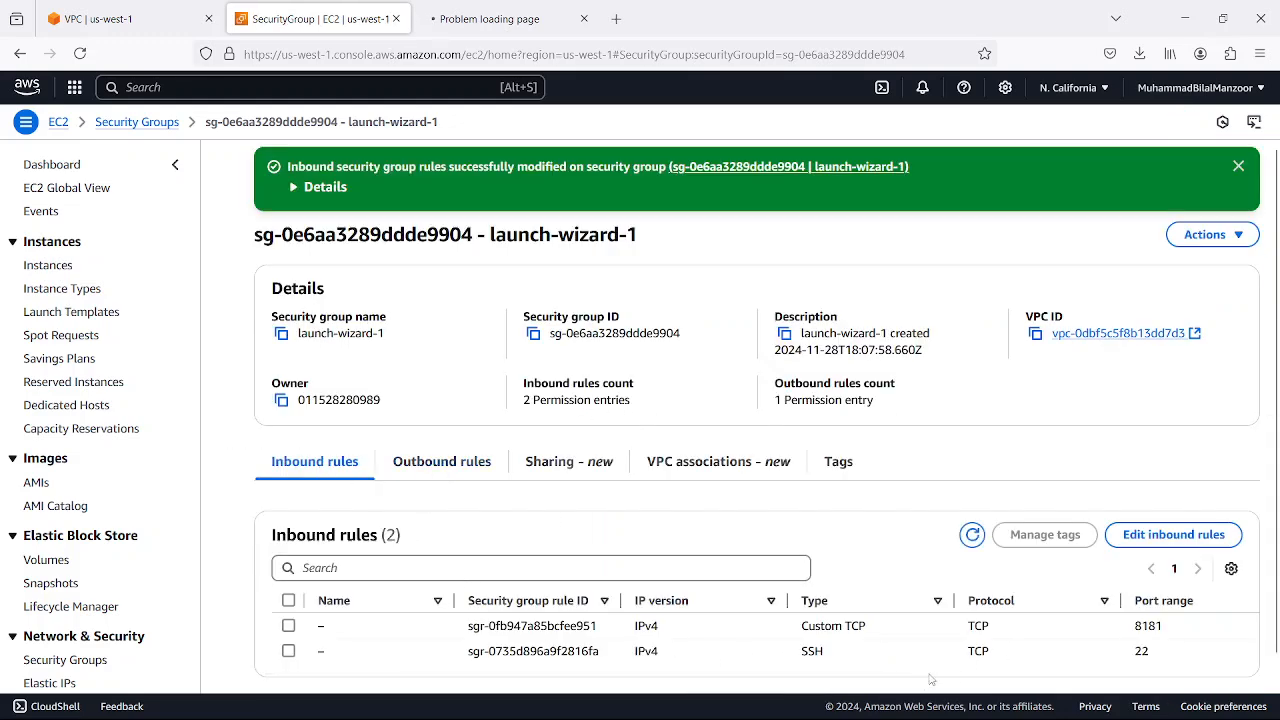
scroll(1000, 672, right, 5)
scroll(1050, 678, left, 5)
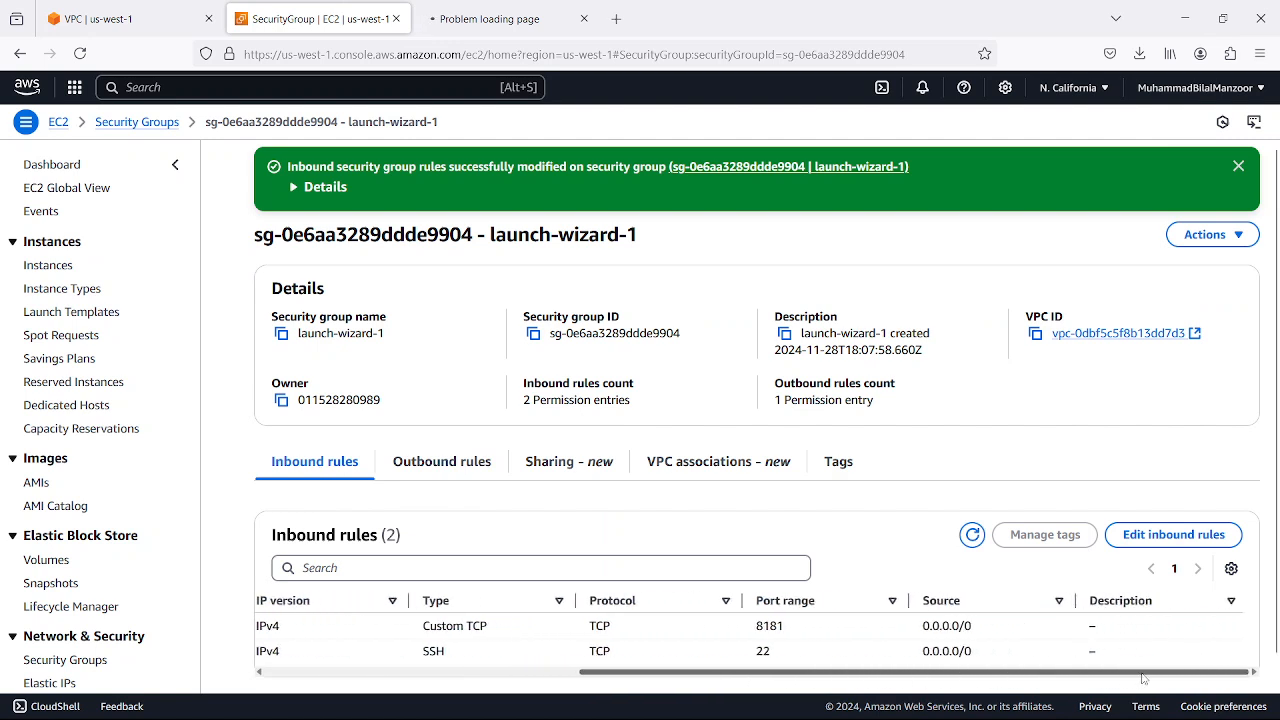
Edit the inbound rules and set the source of the port 8181 rule to Anywhere-IPv4
click(1173, 534)
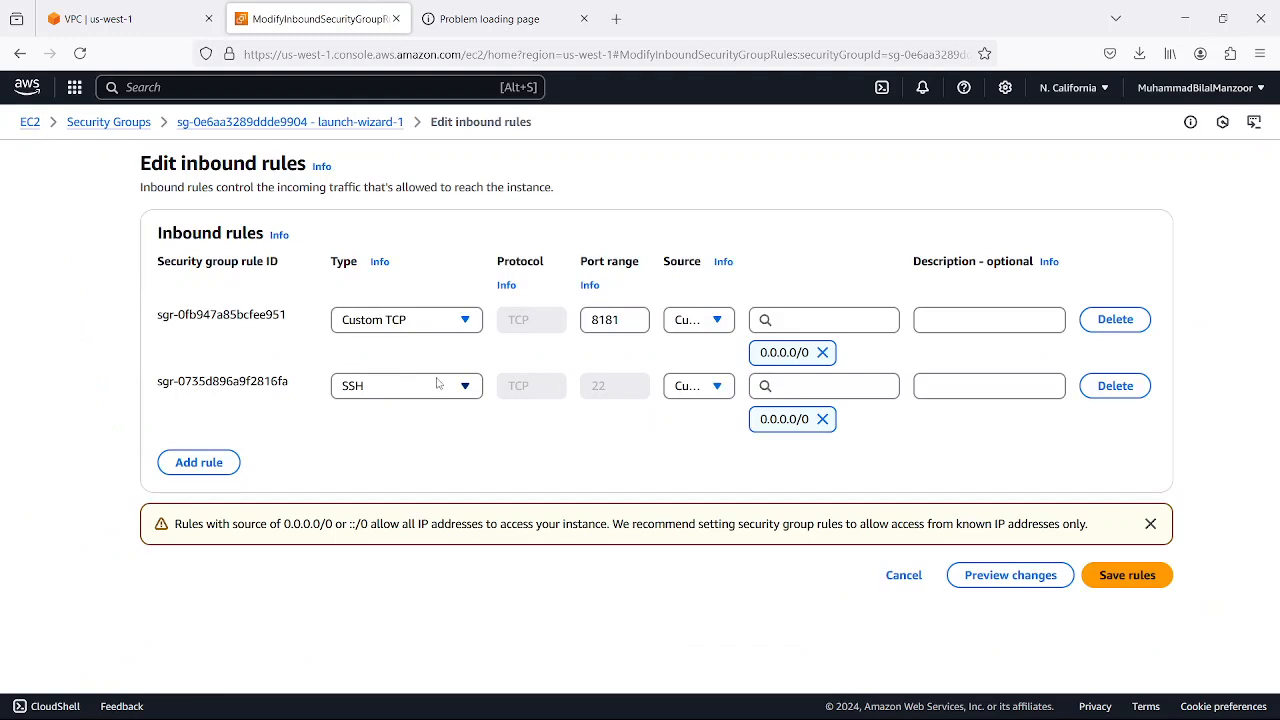
click(620, 327)
click(718, 321)
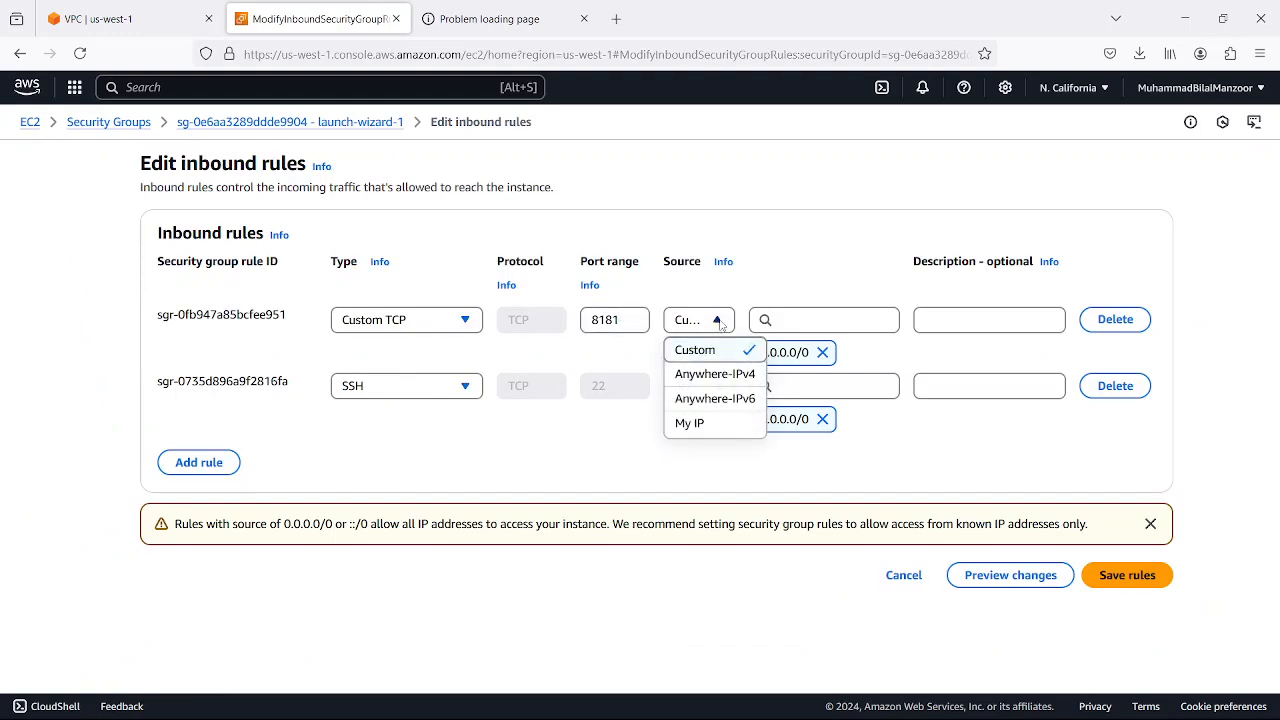
click(713, 374)
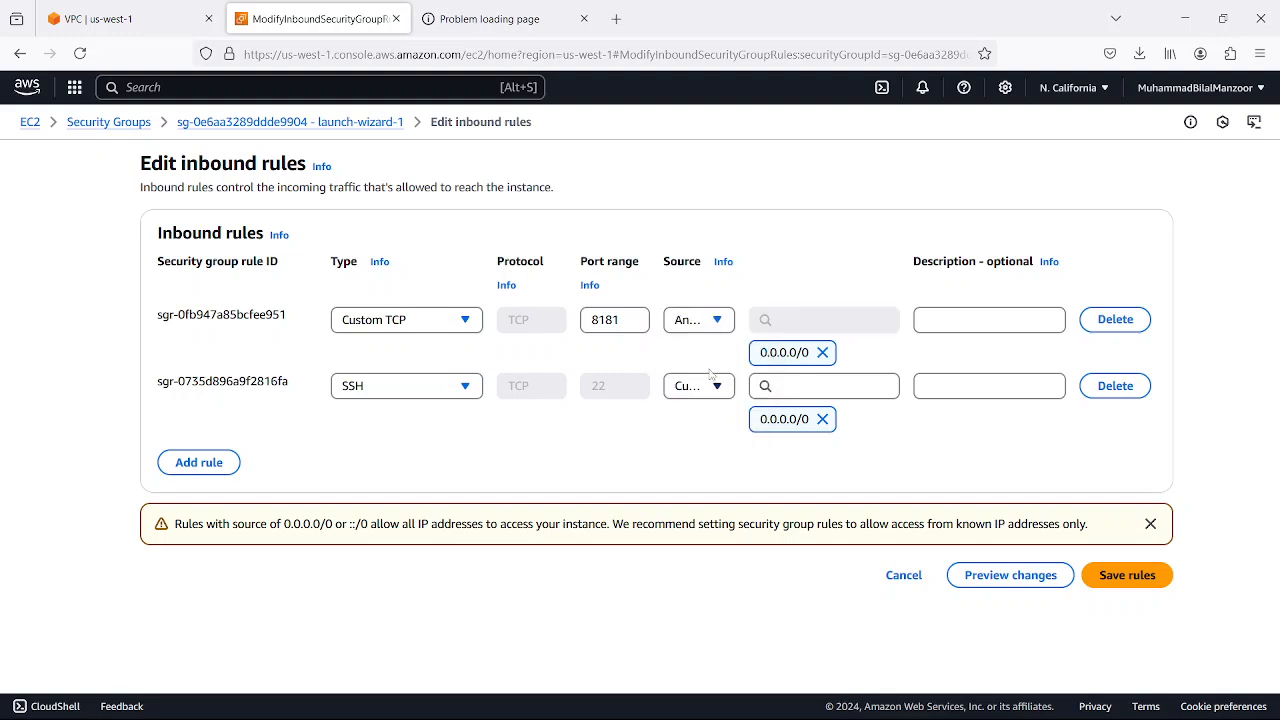
click(720, 322)
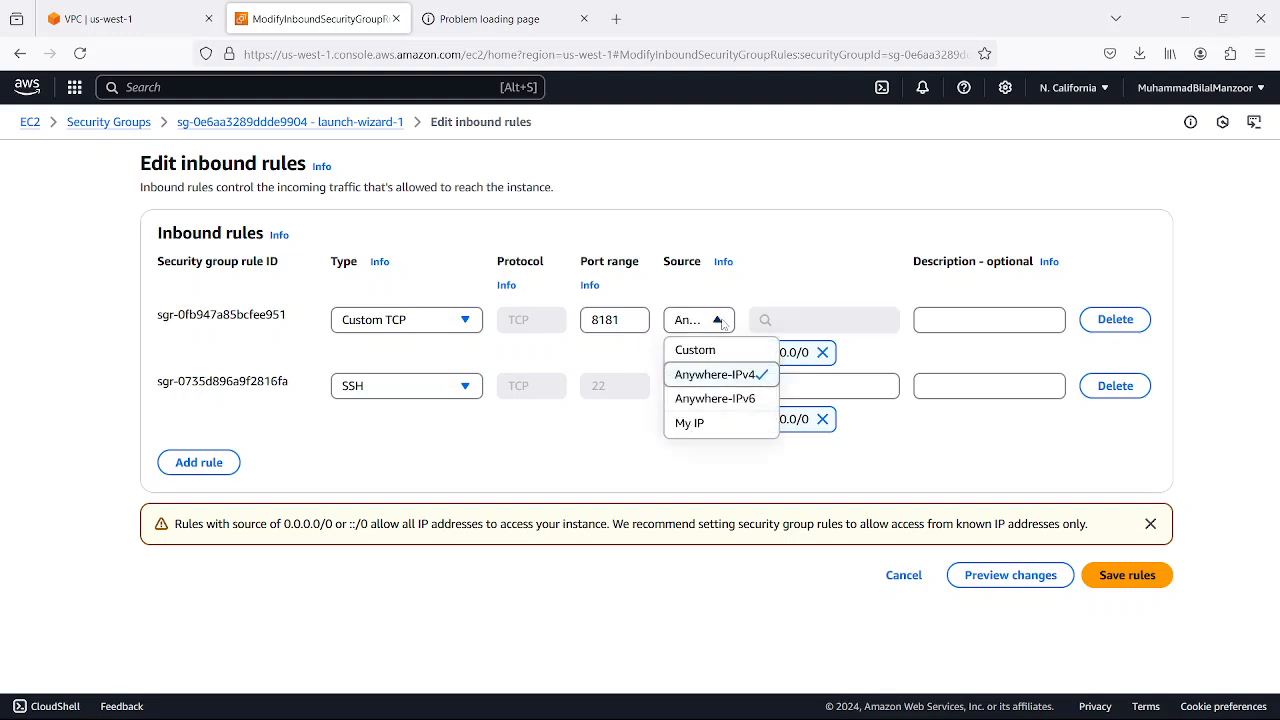
click(728, 378)
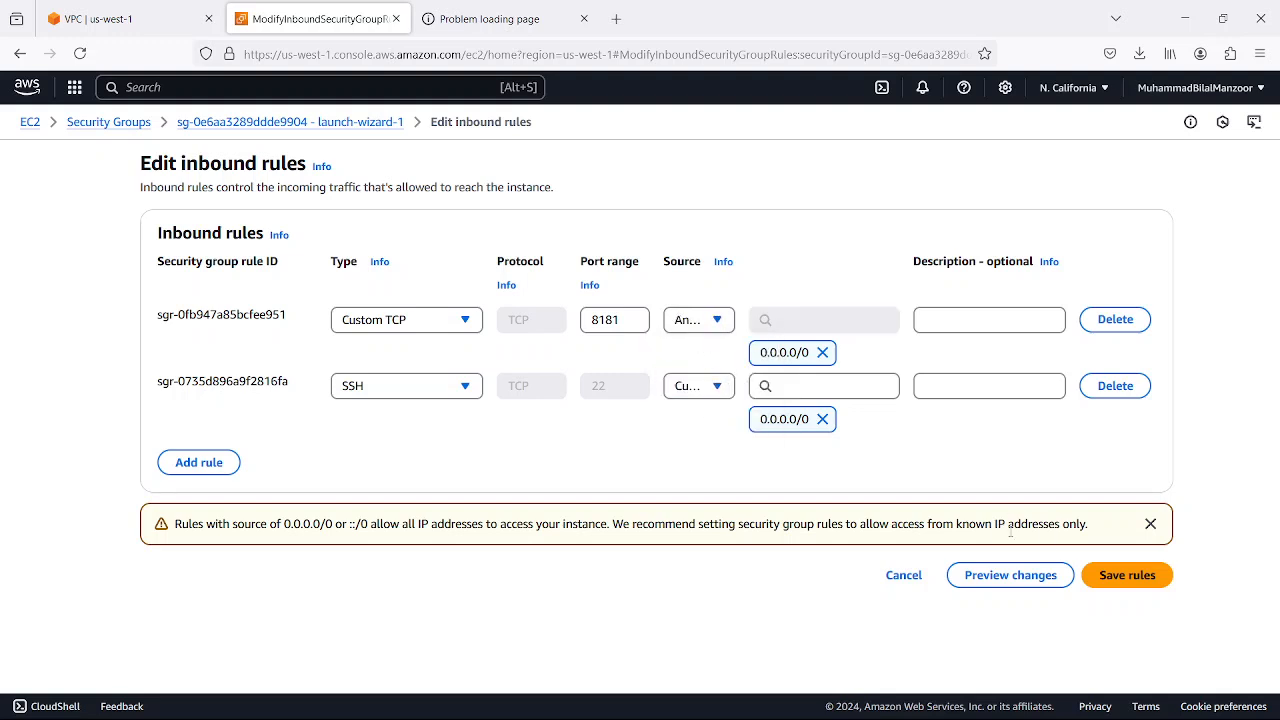
Change the port 8181 rule's source to Custom and its type to All TCP
click(713, 385)
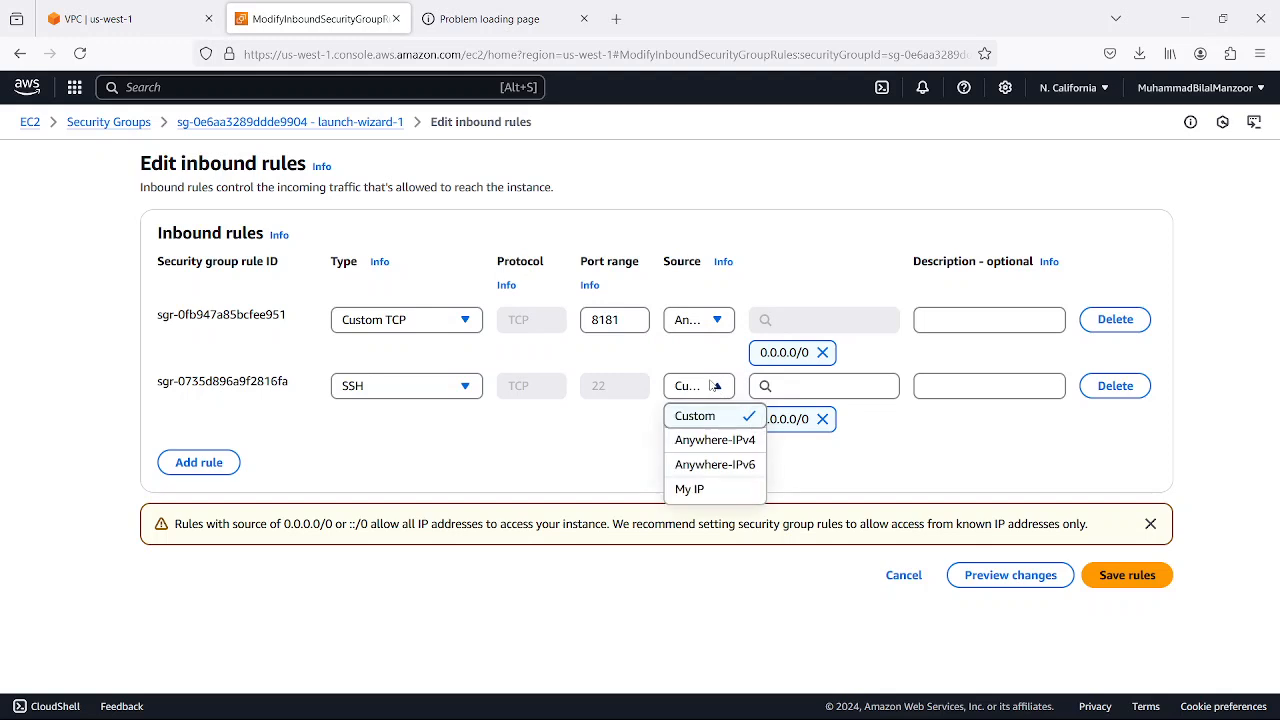
click(713, 385)
click(713, 322)
click(716, 353)
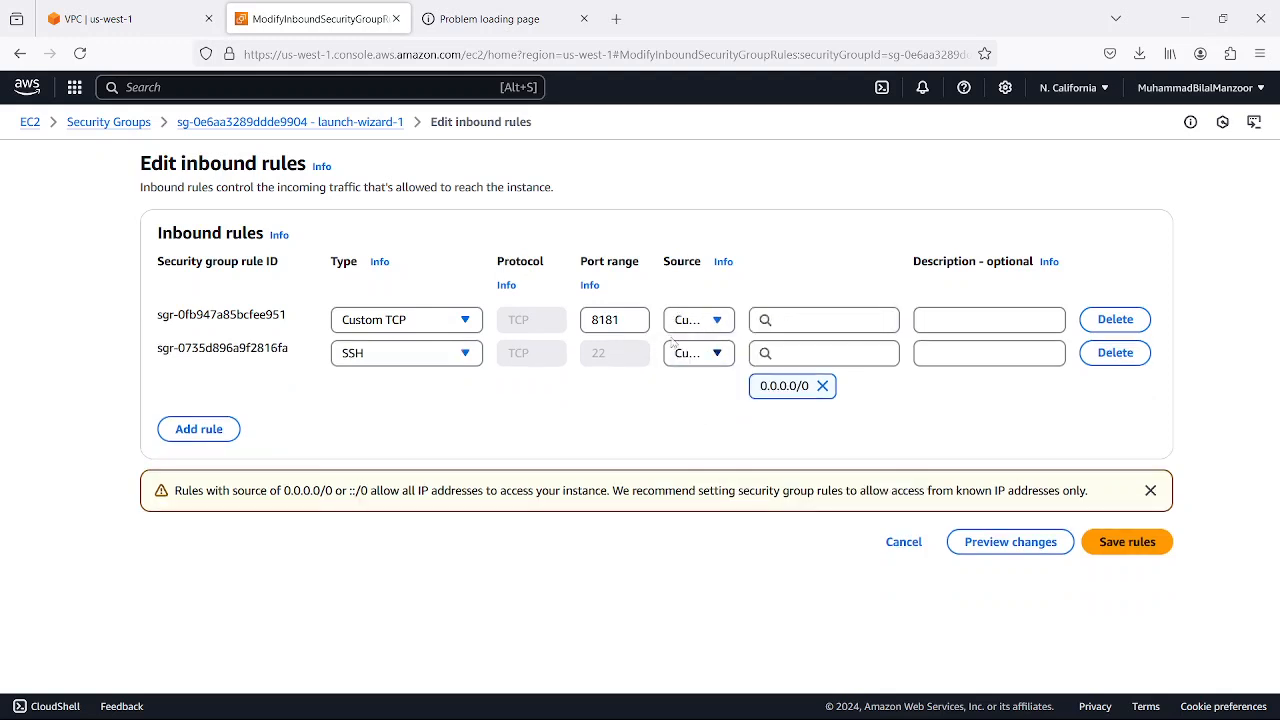
click(460, 320)
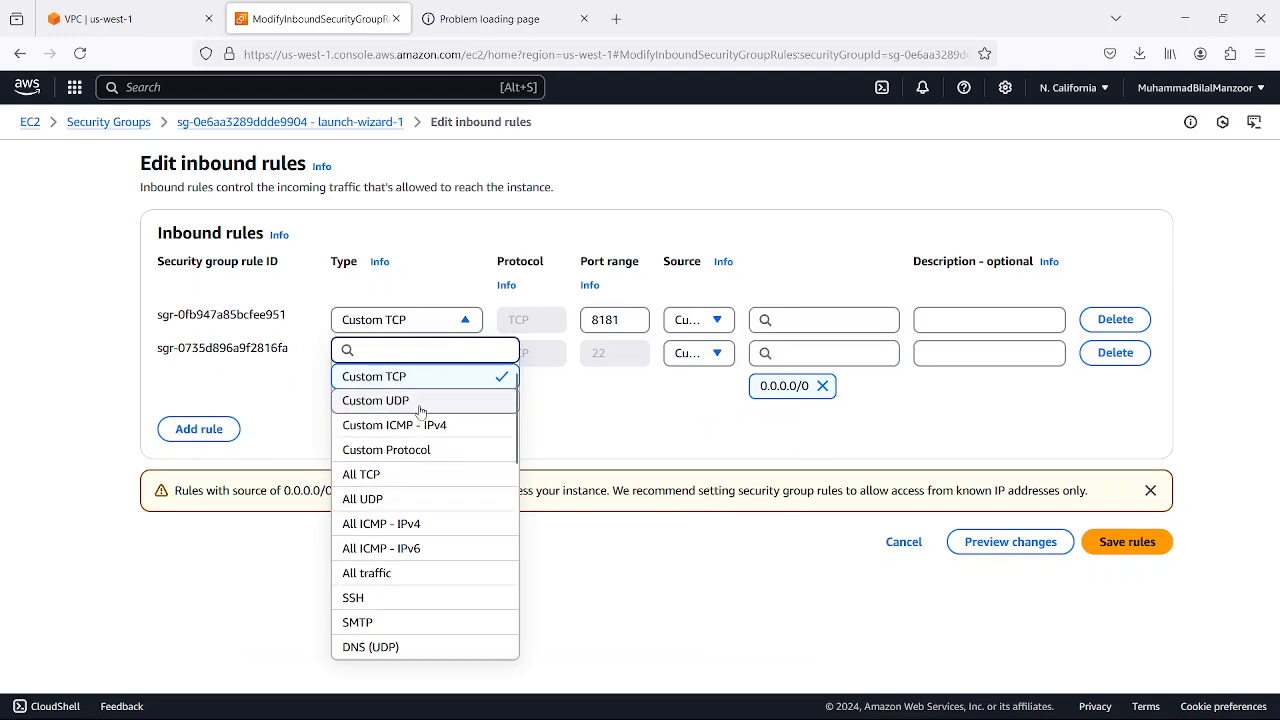
click(421, 476)
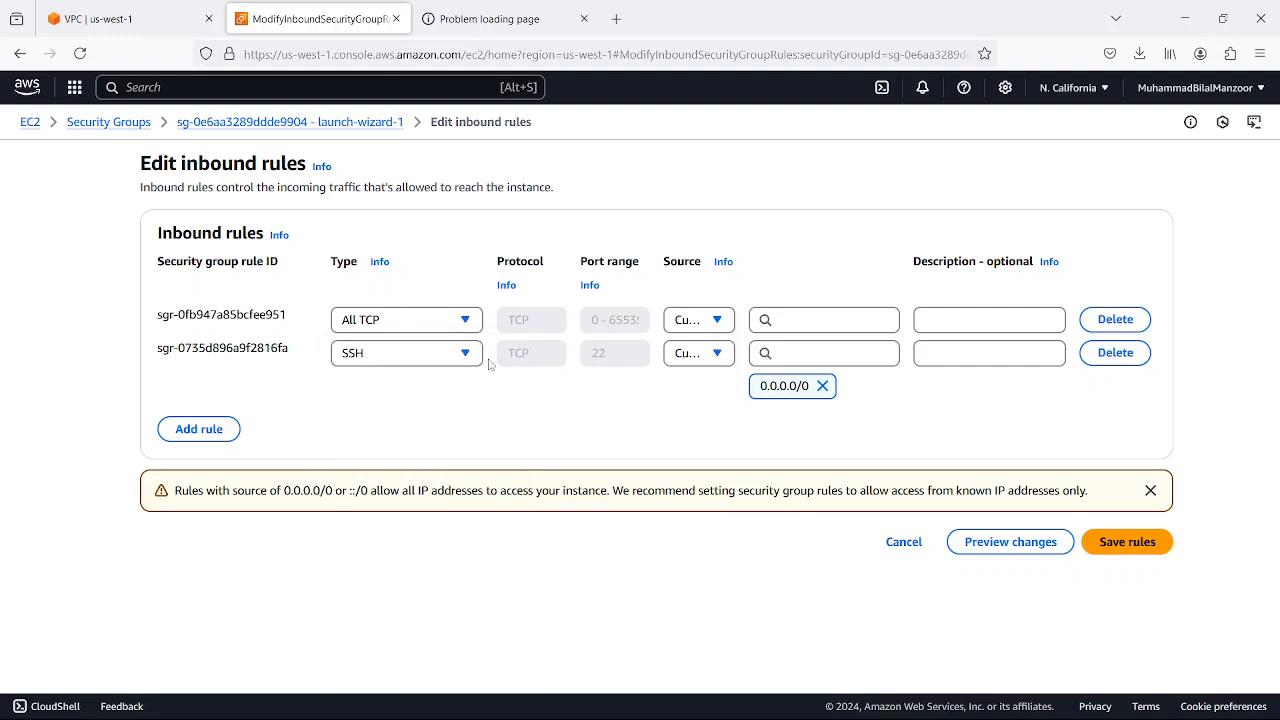
Set the first inbound rule's type to Custom TCP and its source to Anywhere-IPv4
click(463, 325)
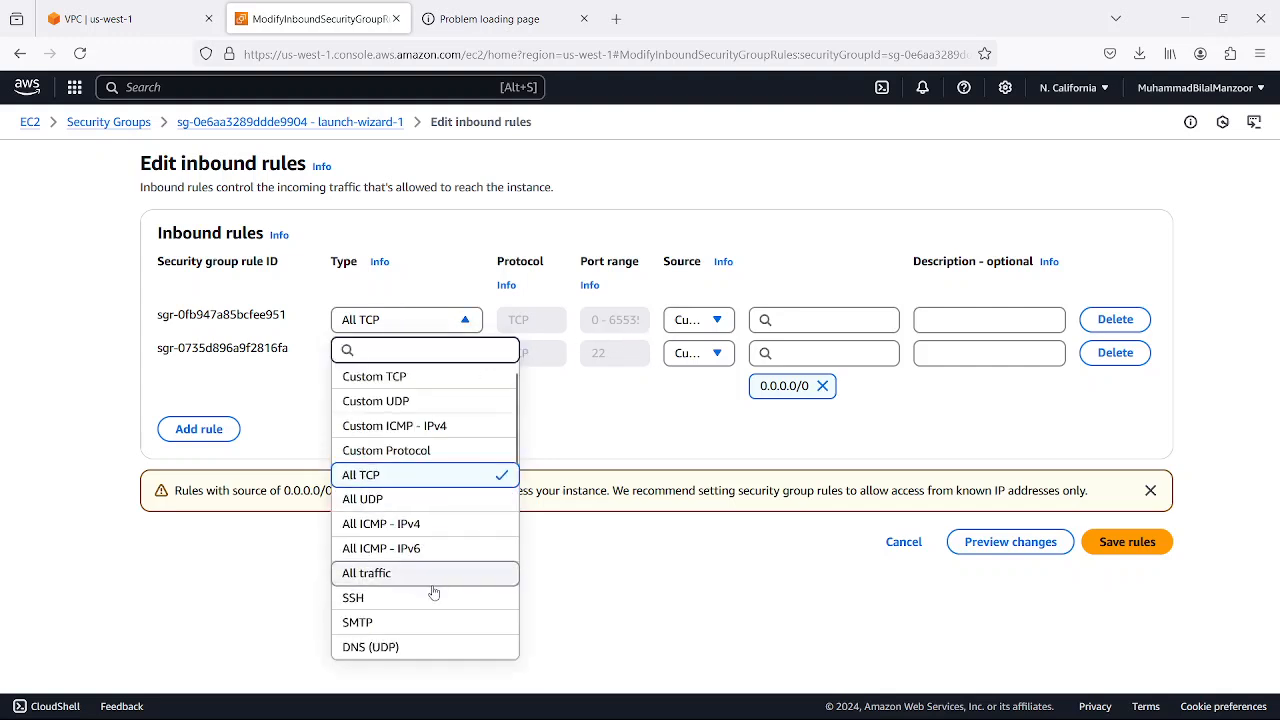
scroll(432, 598, down, 5)
scroll(425, 510, up, 5)
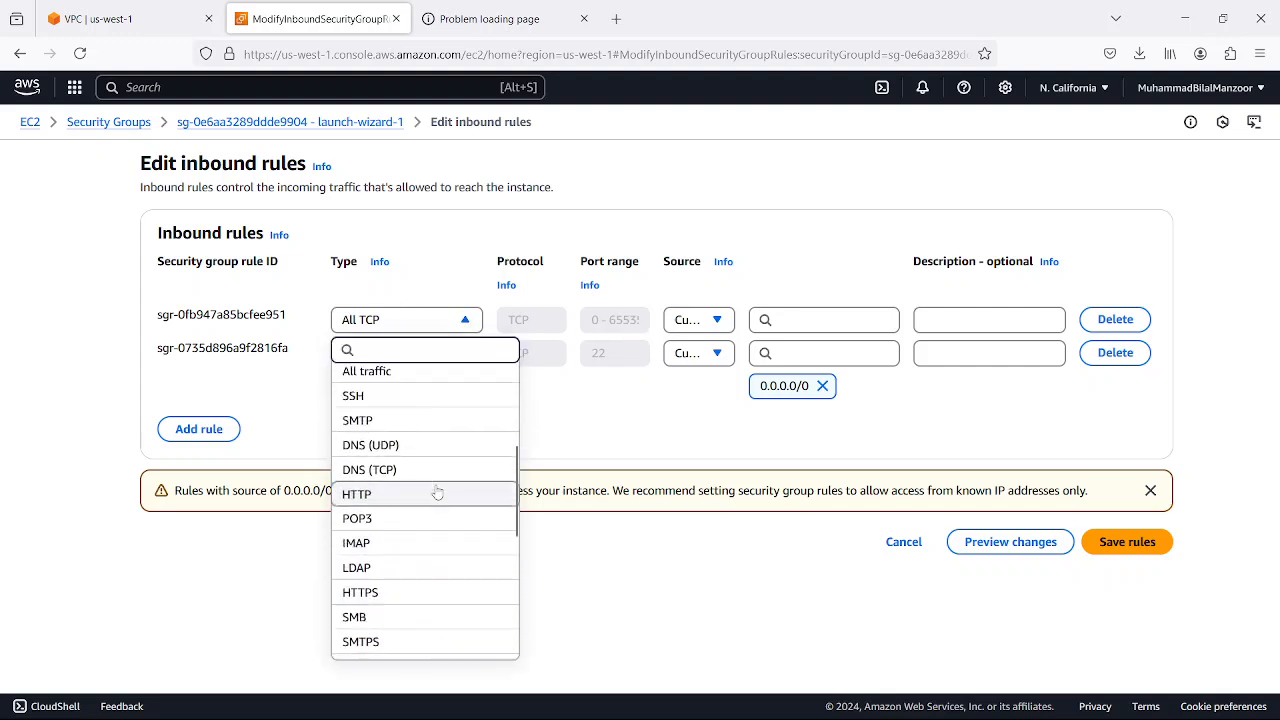
click(405, 383)
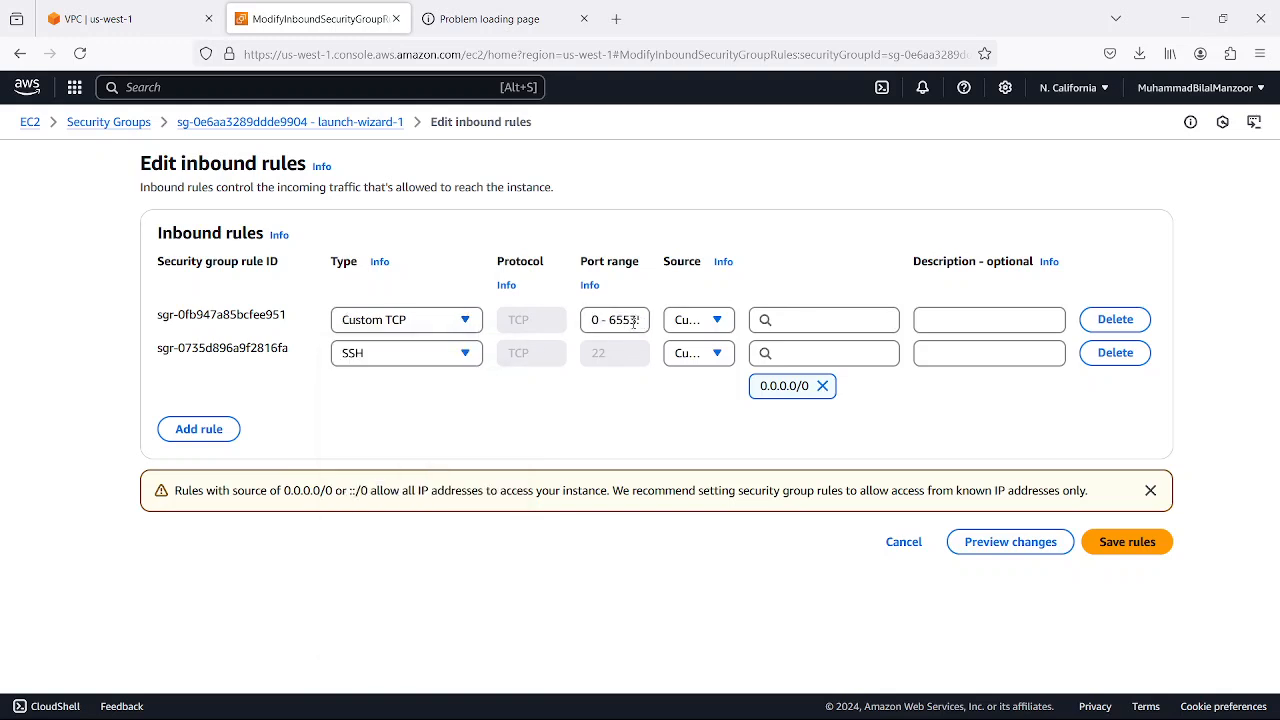
double_click(620, 322)
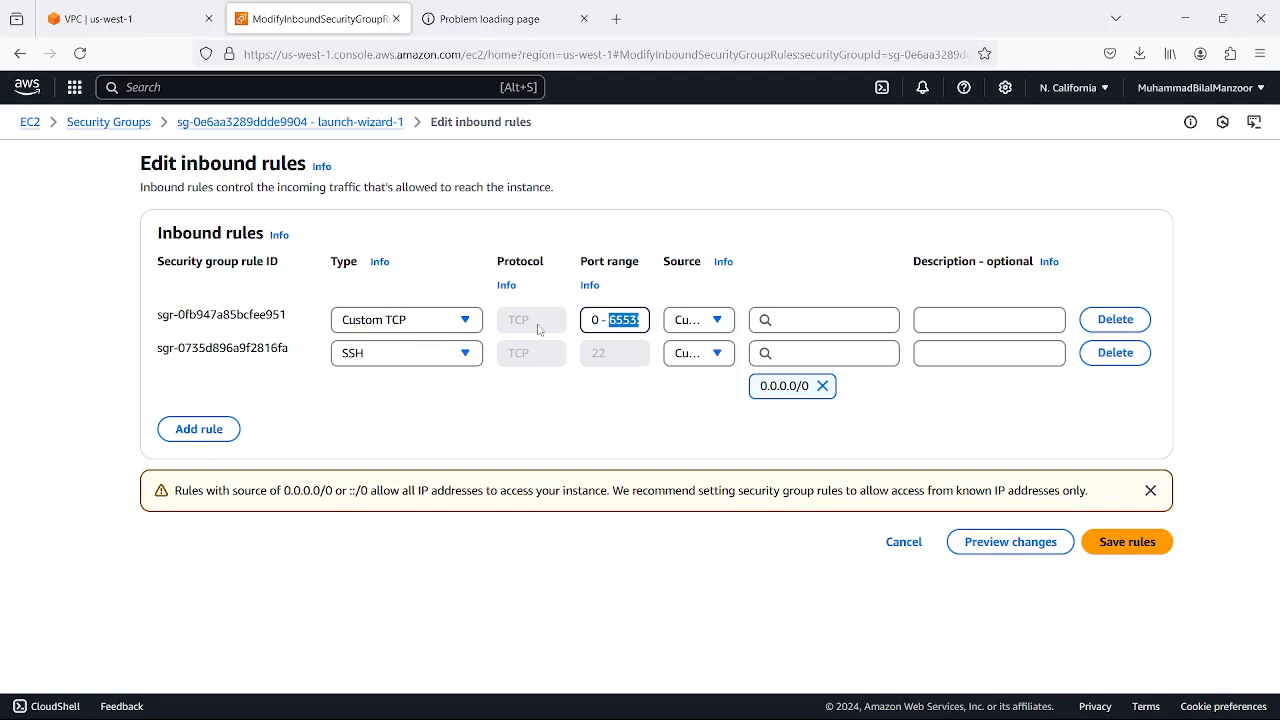
click(594, 320)
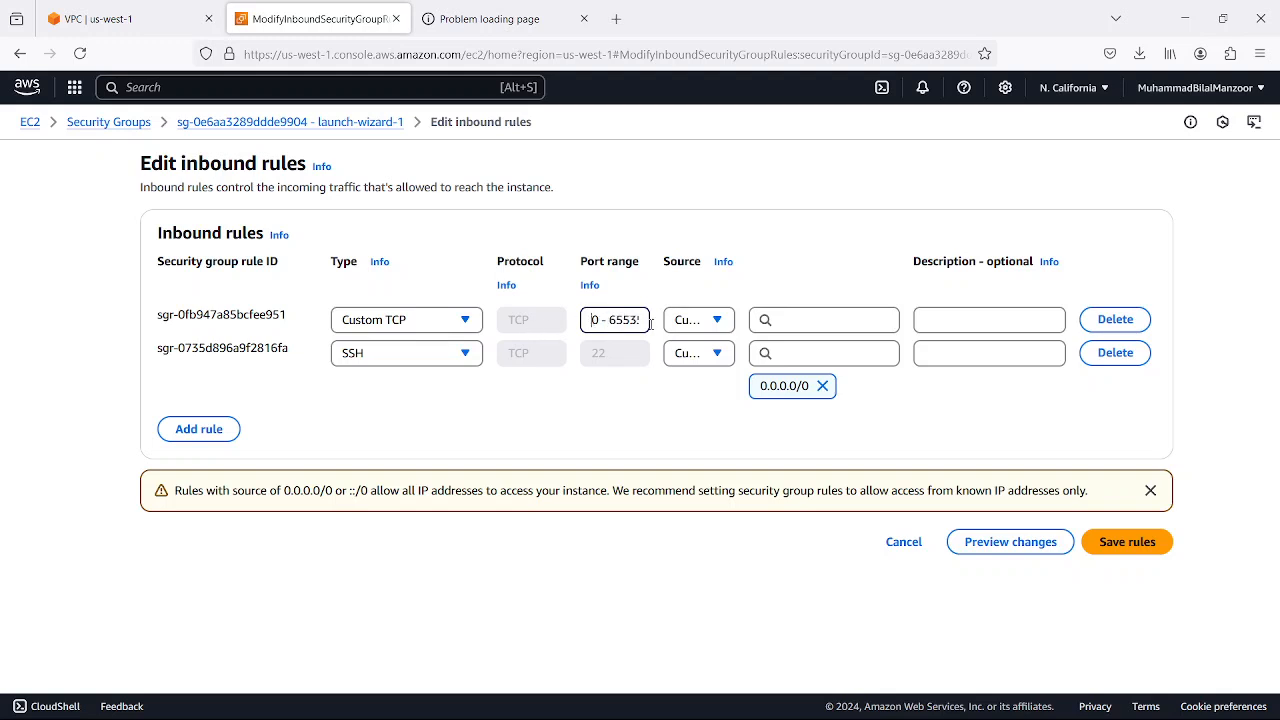
click(718, 325)
click(714, 368)
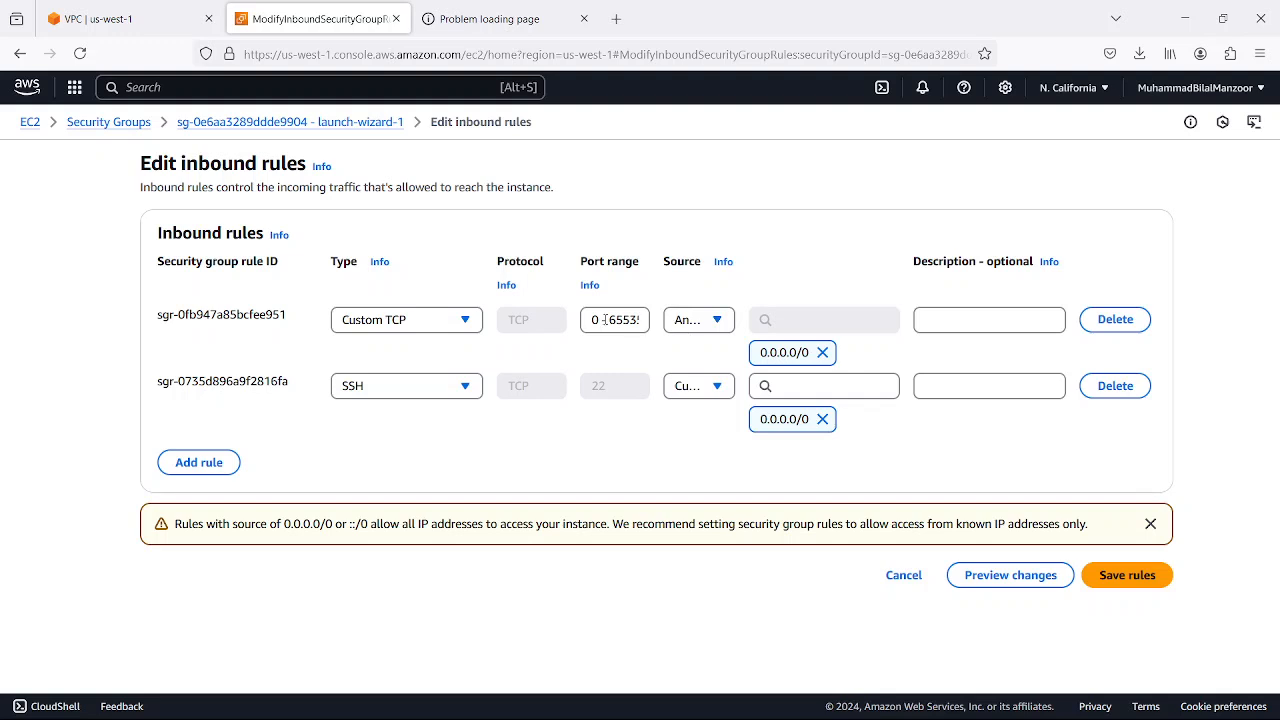
Set the Custom TCP rule's port range to 8181 and save the inbound rules
click(409, 326)
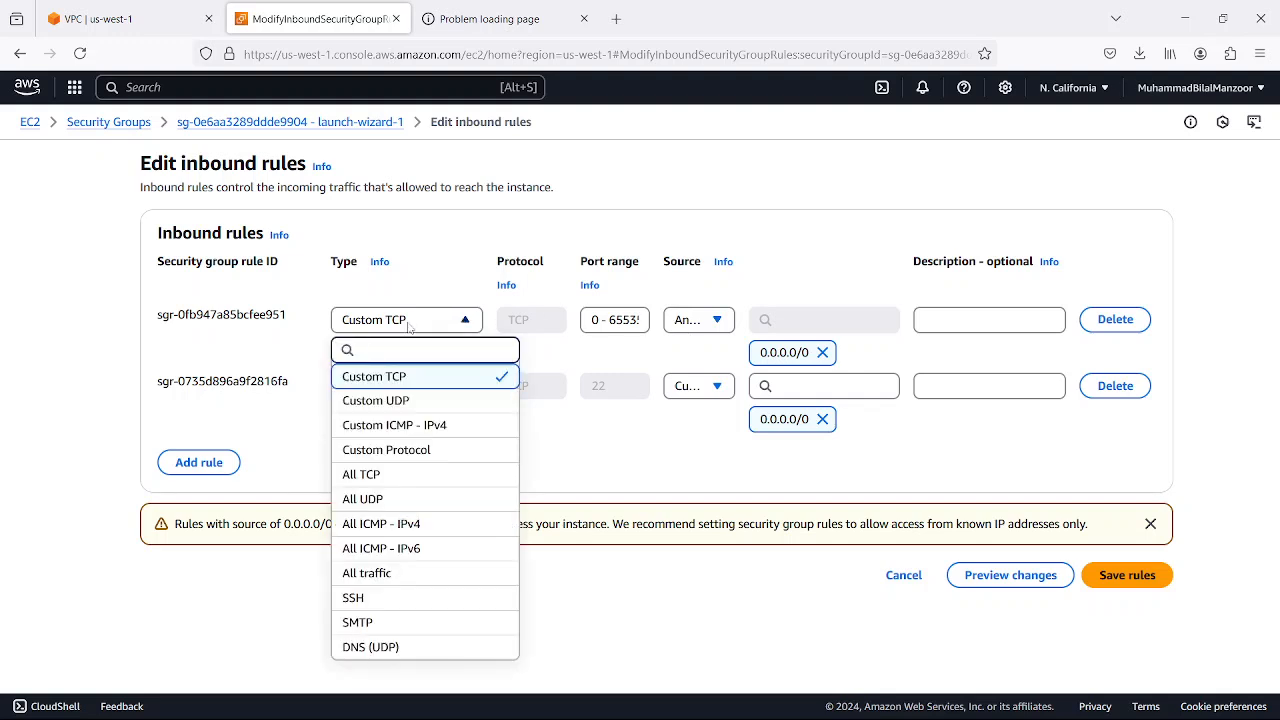
click(409, 326)
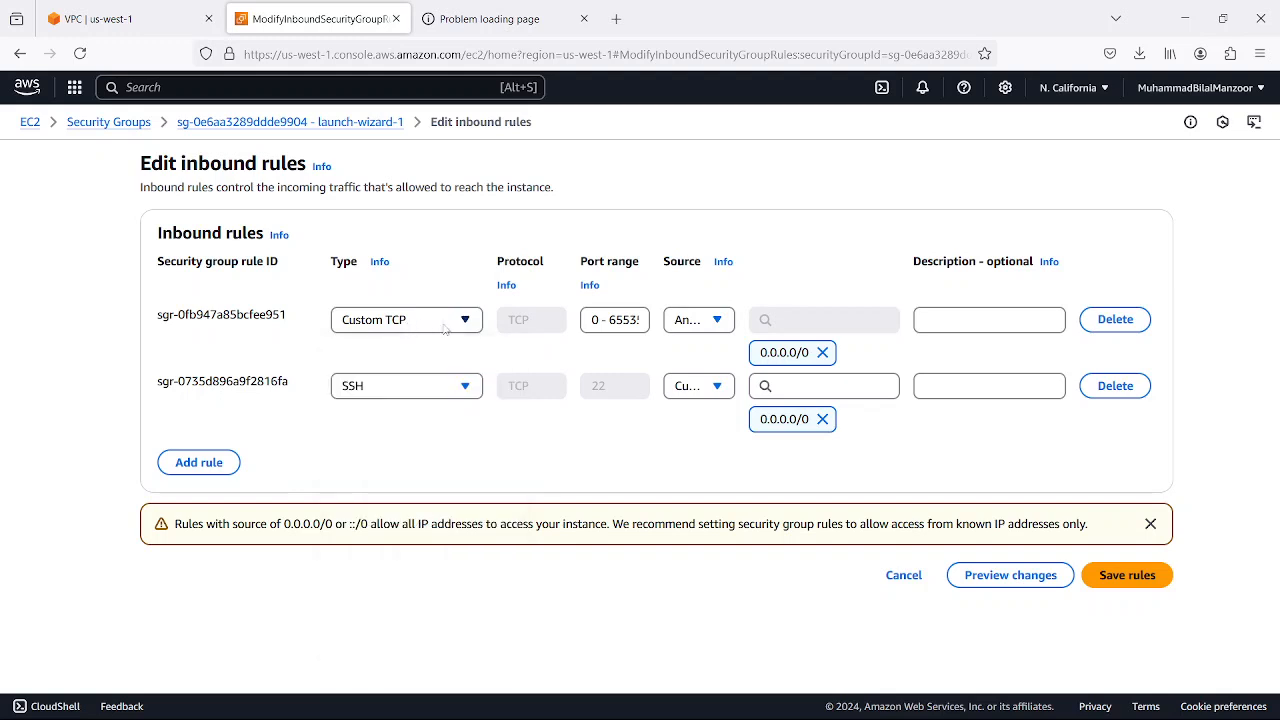
triple_click(614, 320)
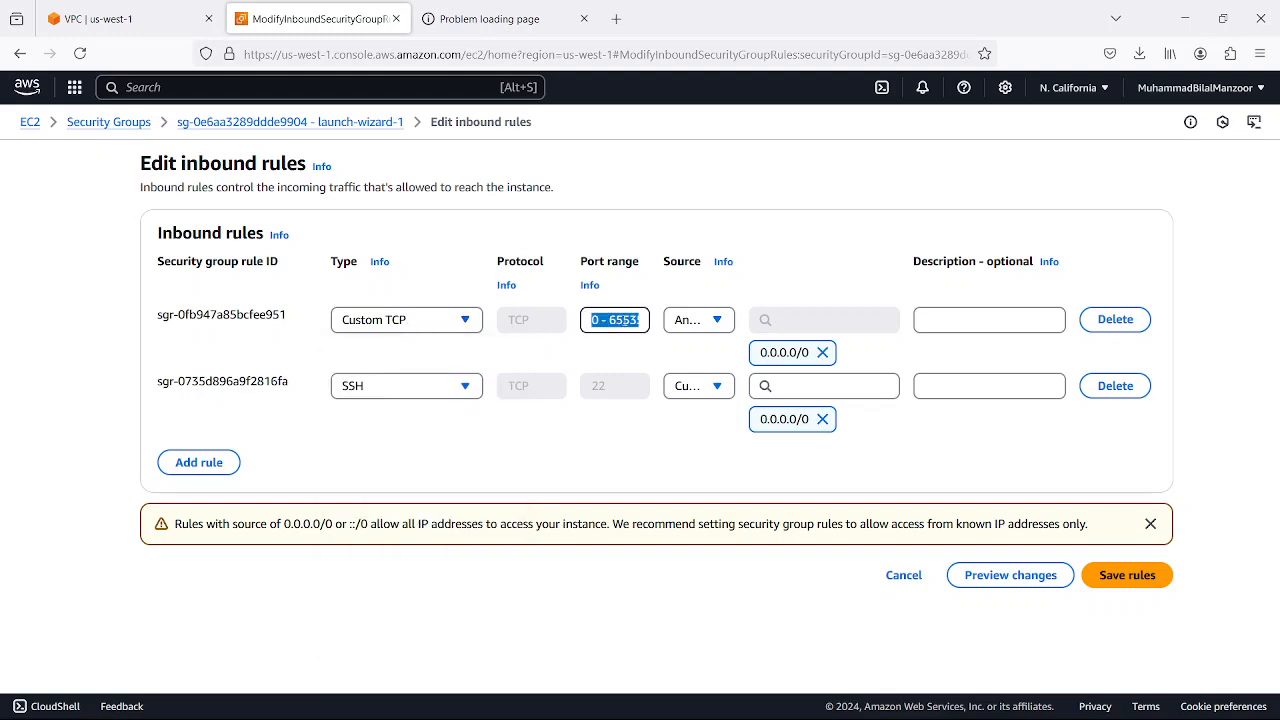
text(8181)
click(1127, 577)
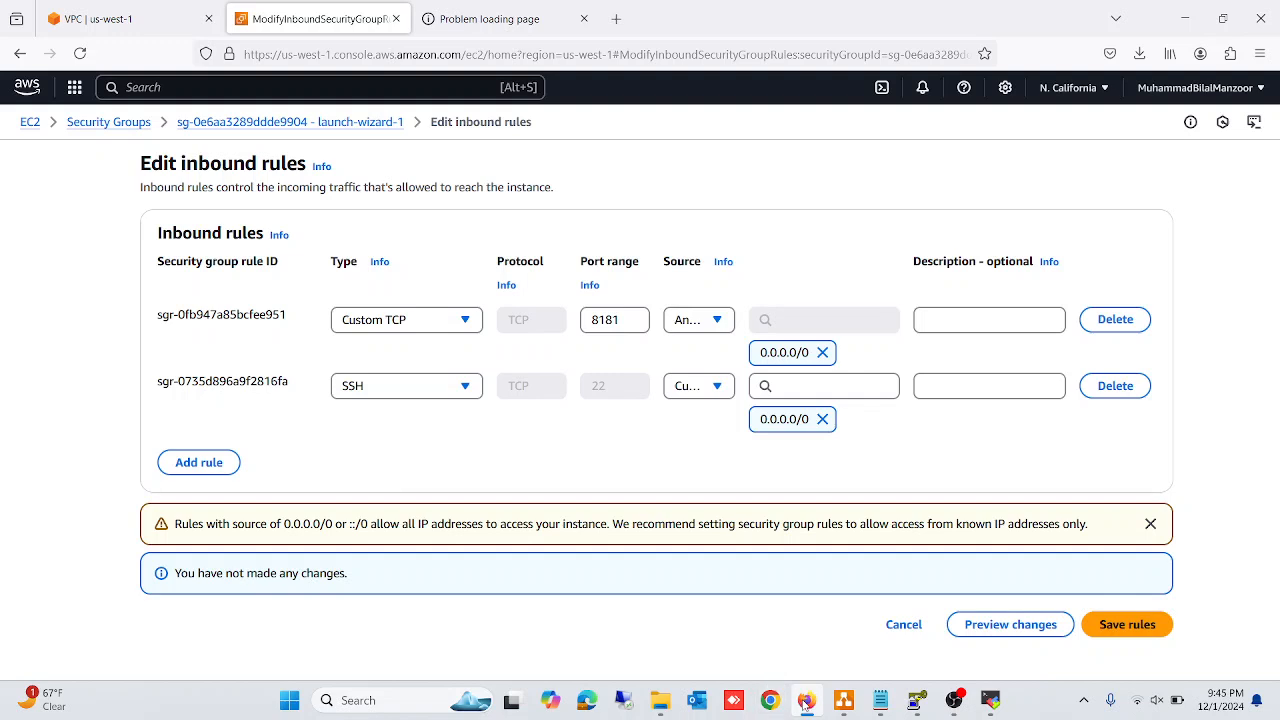
Load the nginx site at 54.67.48.2:8181 in the other browser tab to test access on the custom port
click(448, 18)
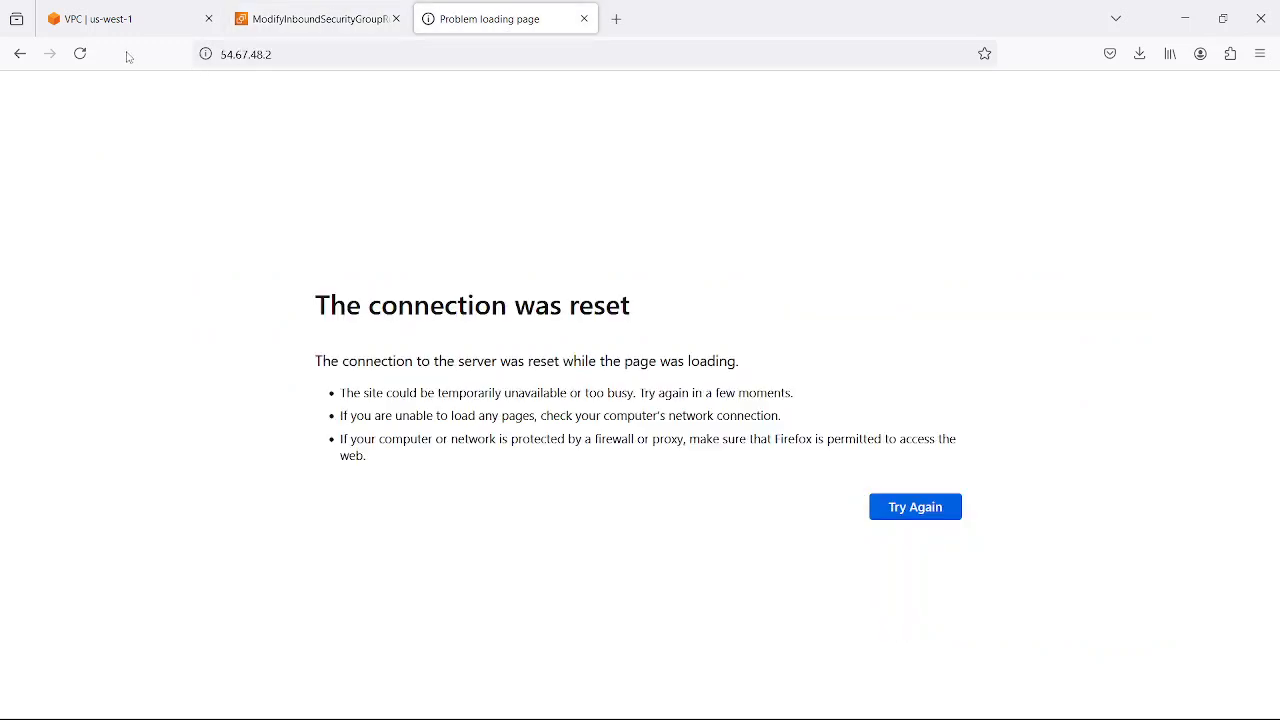
click(80, 53)
click(286, 55)
click(333, 52)
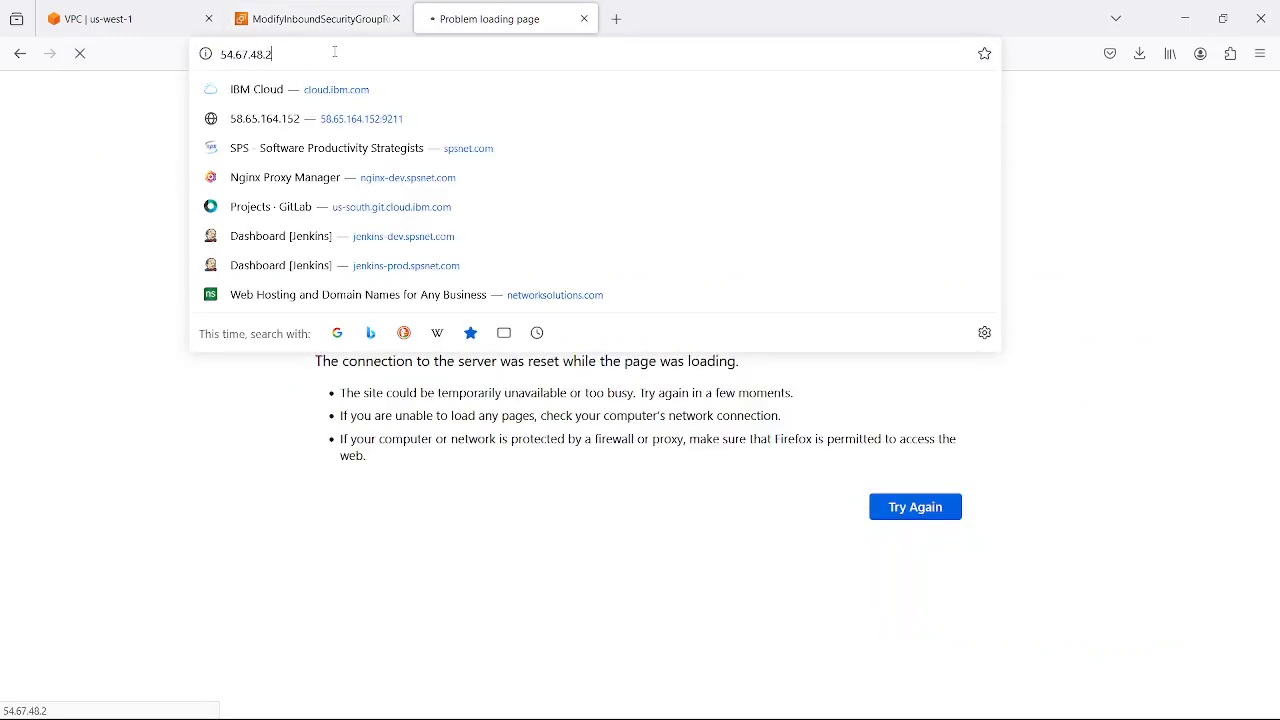
text(:)
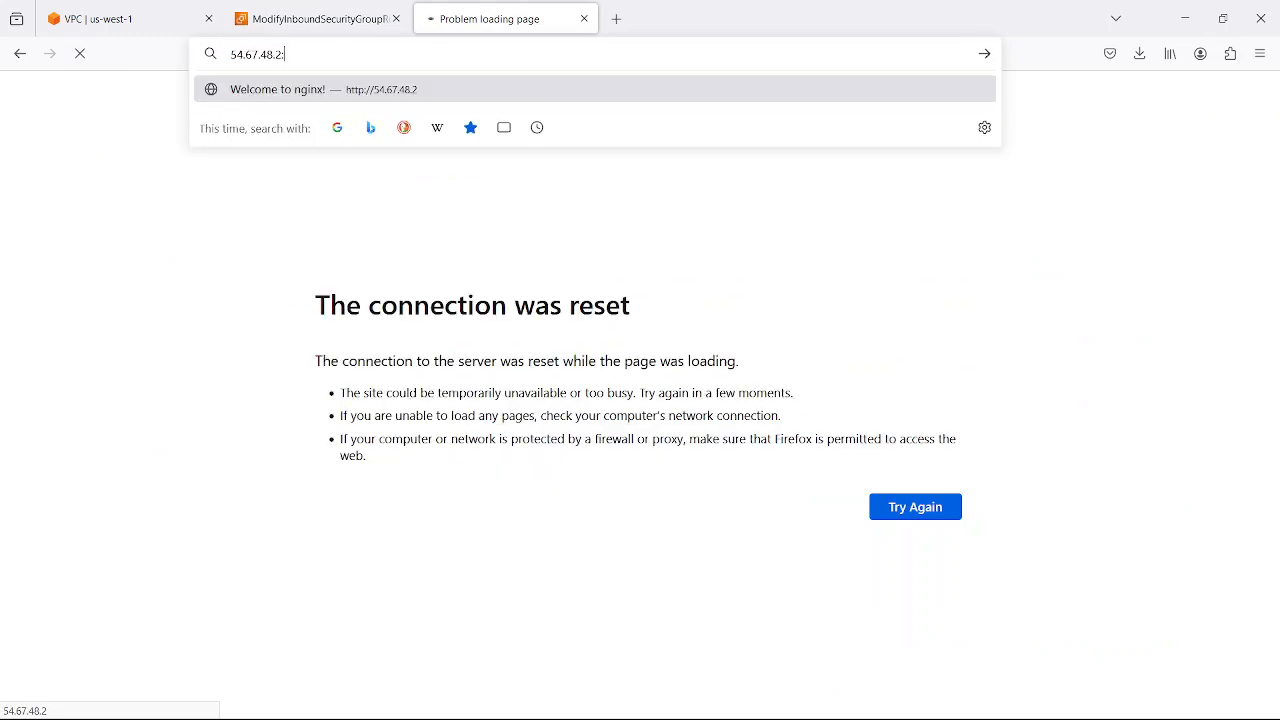
text(8181)
key(Return)
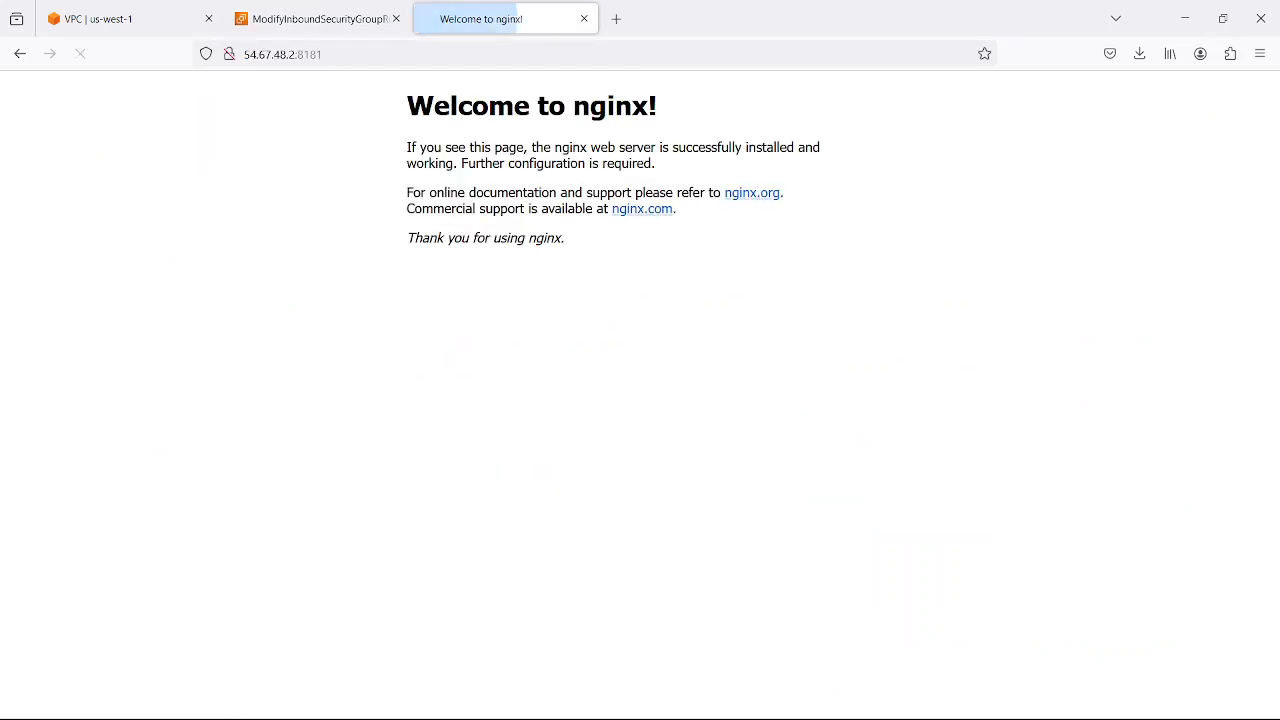
drag(324, 55, 297, 57)
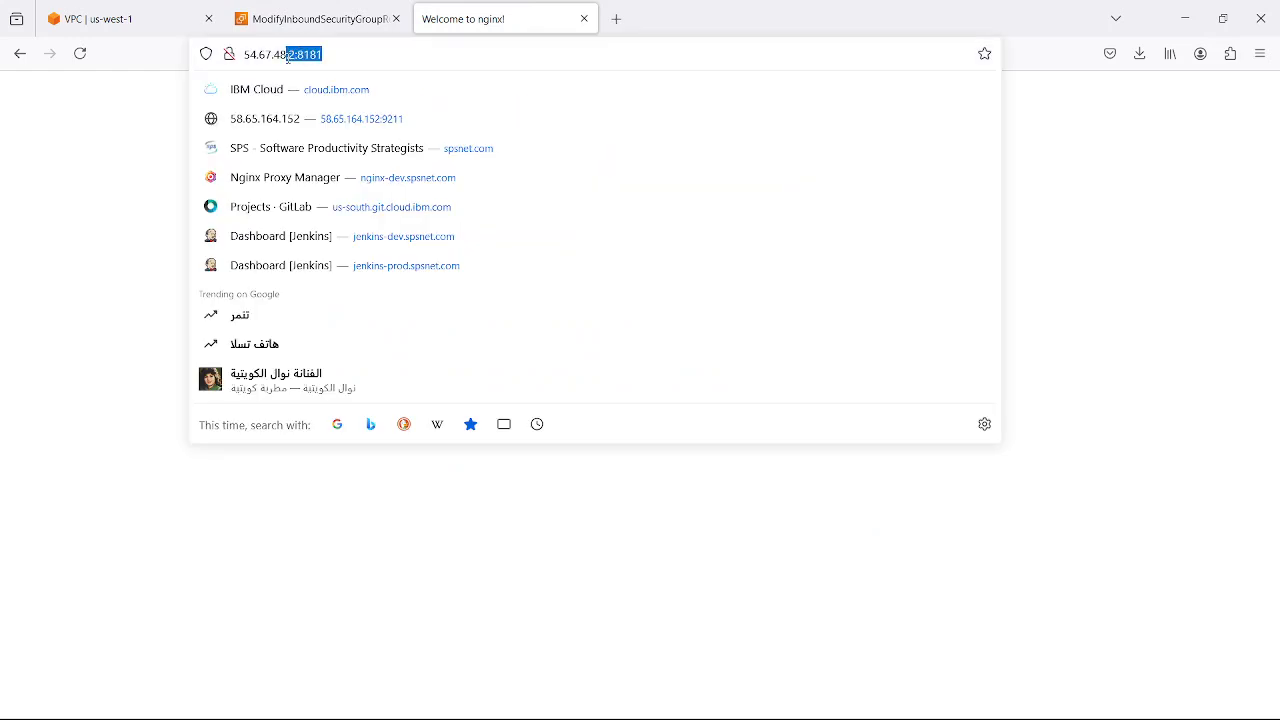
click(326, 57)
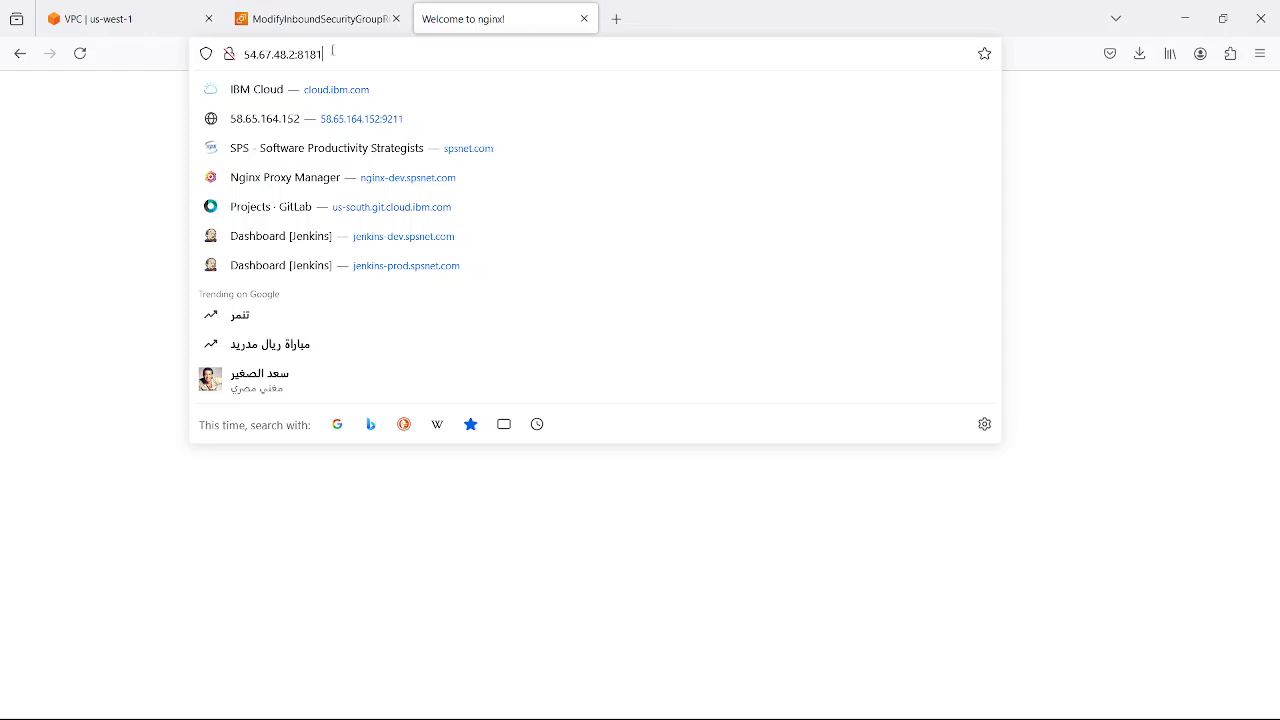
click(141, 170)
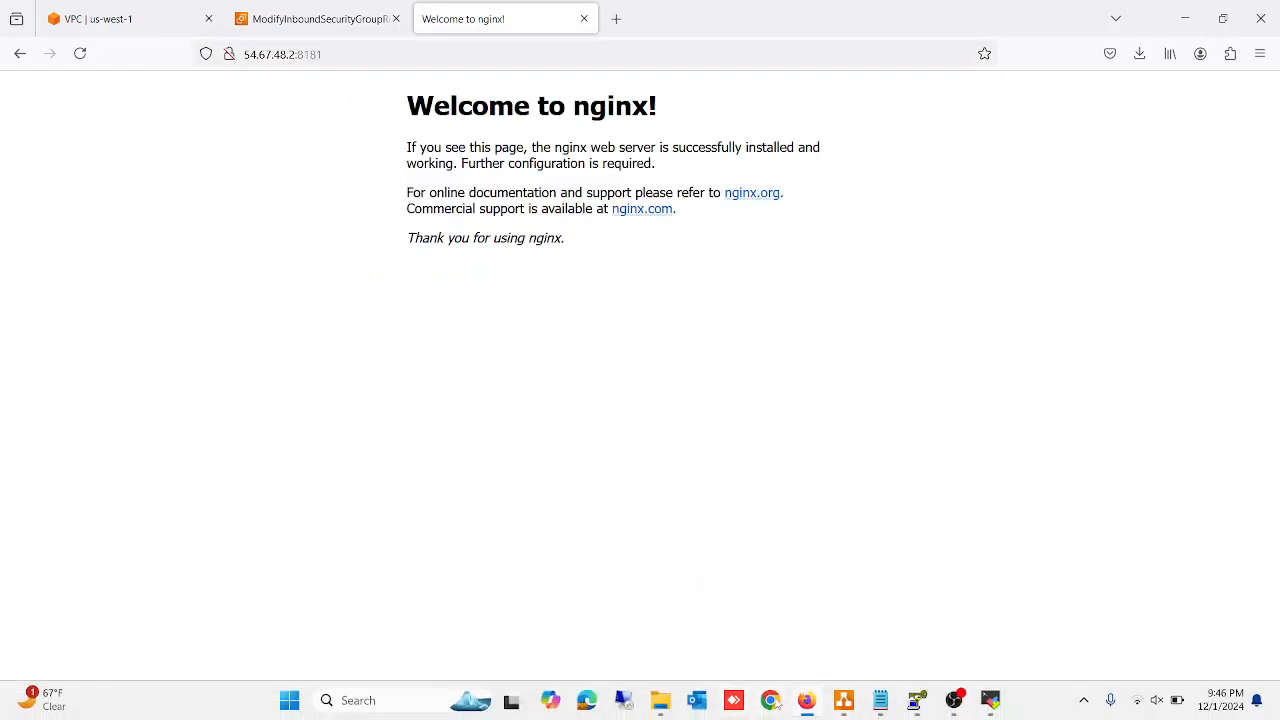
Switch to draw.io and trace the Network ACL, the security group and the EC2 instance in Availability Zone-1's public subnet
click(306, 15)
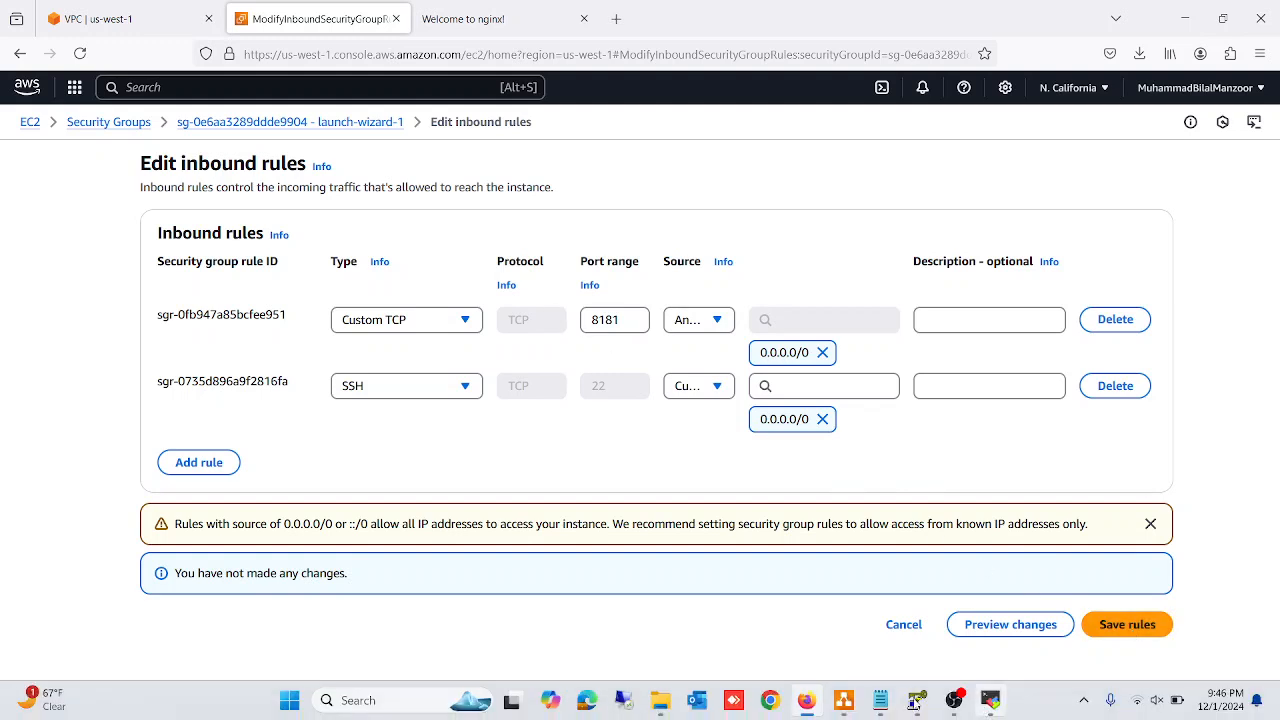
click(845, 701)
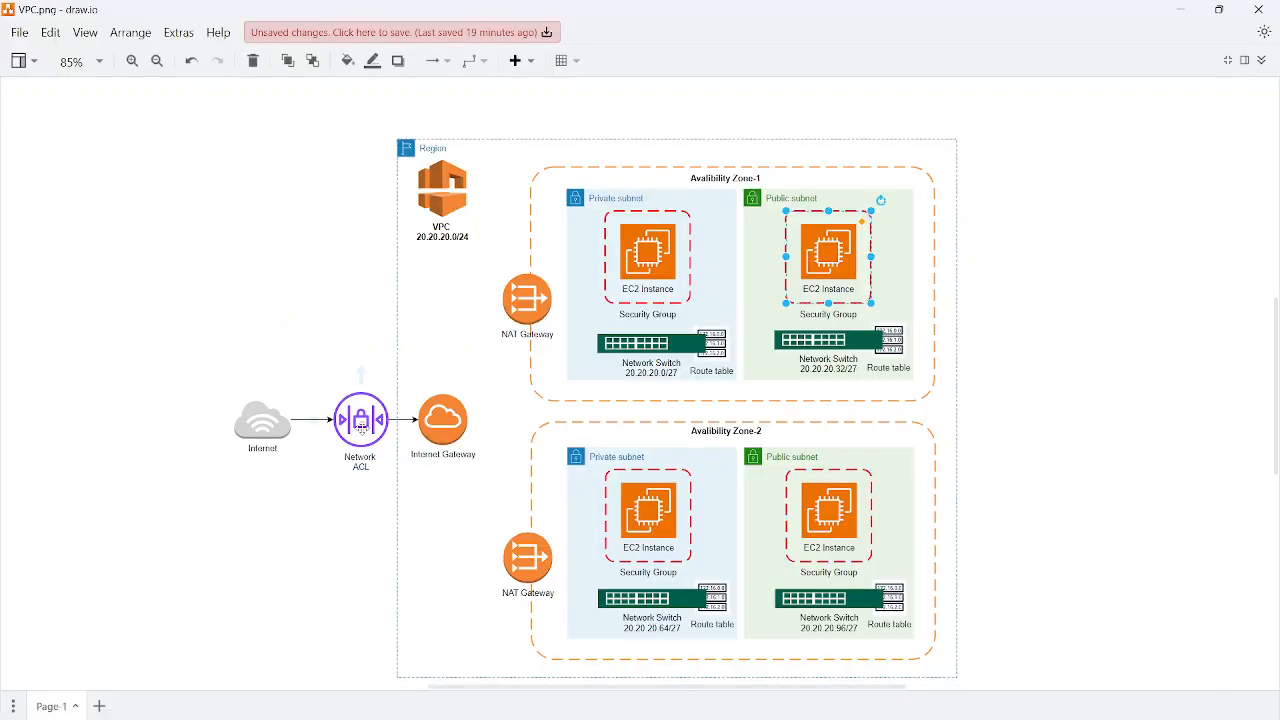
click(362, 430)
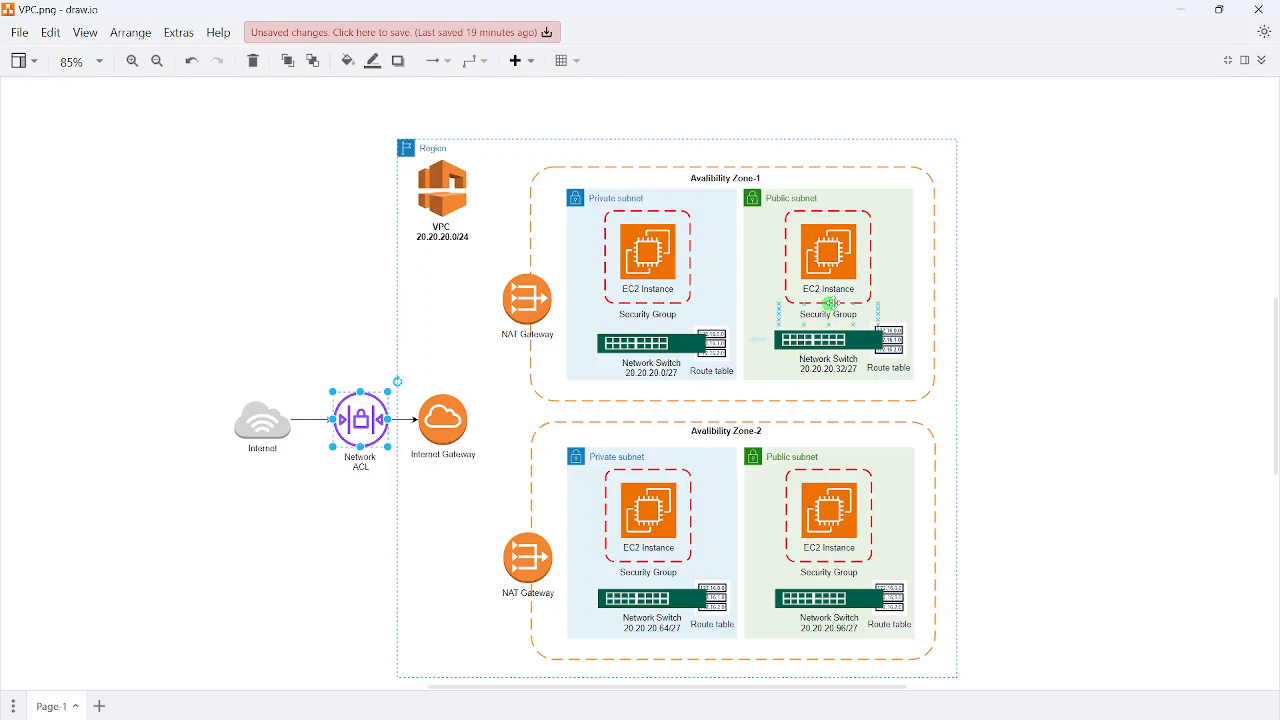
click(875, 296)
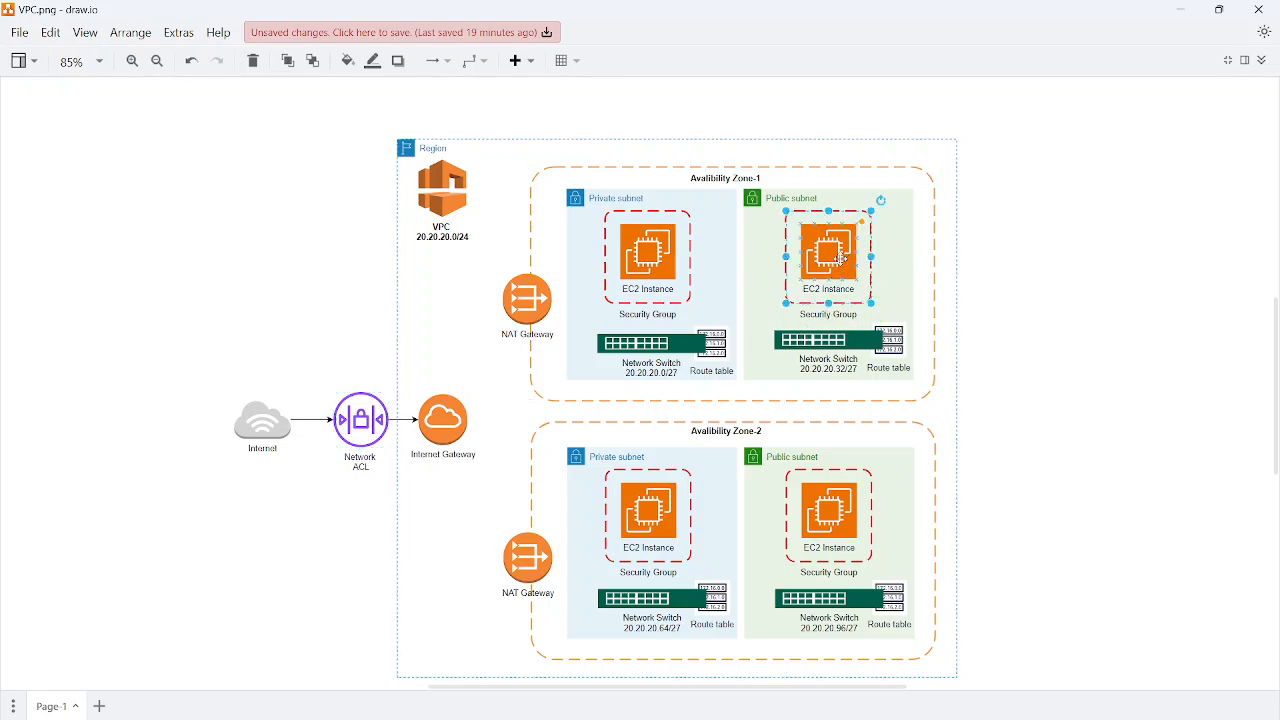
click(843, 258)
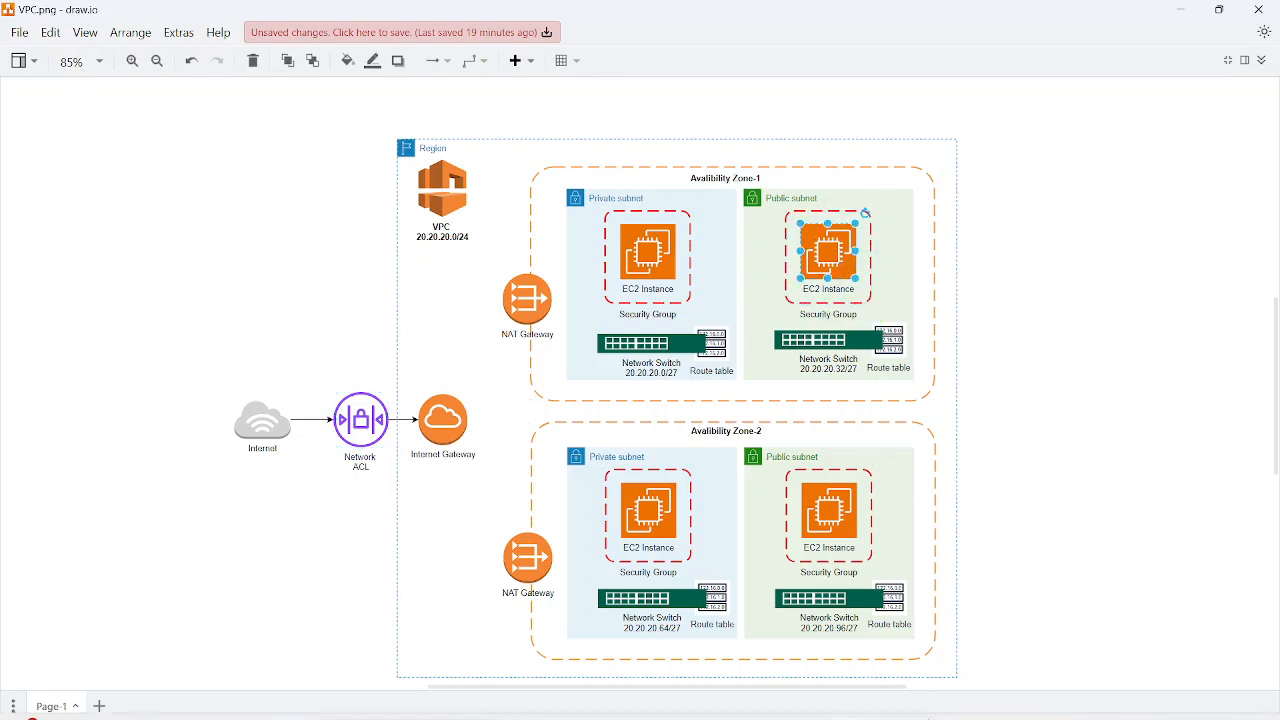
Switch to Notepad and review the AWS VPC component list and the list of prerequisite networking topics
click(881, 701)
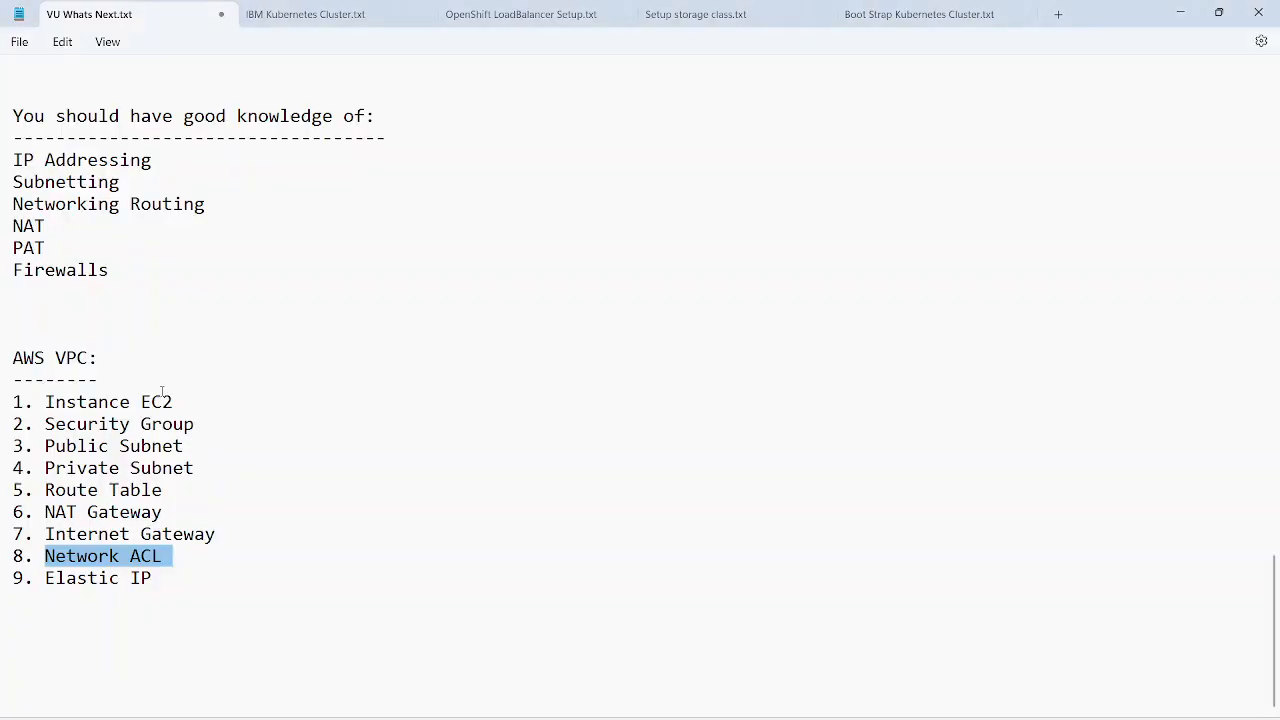
drag(164, 578, 2, 402)
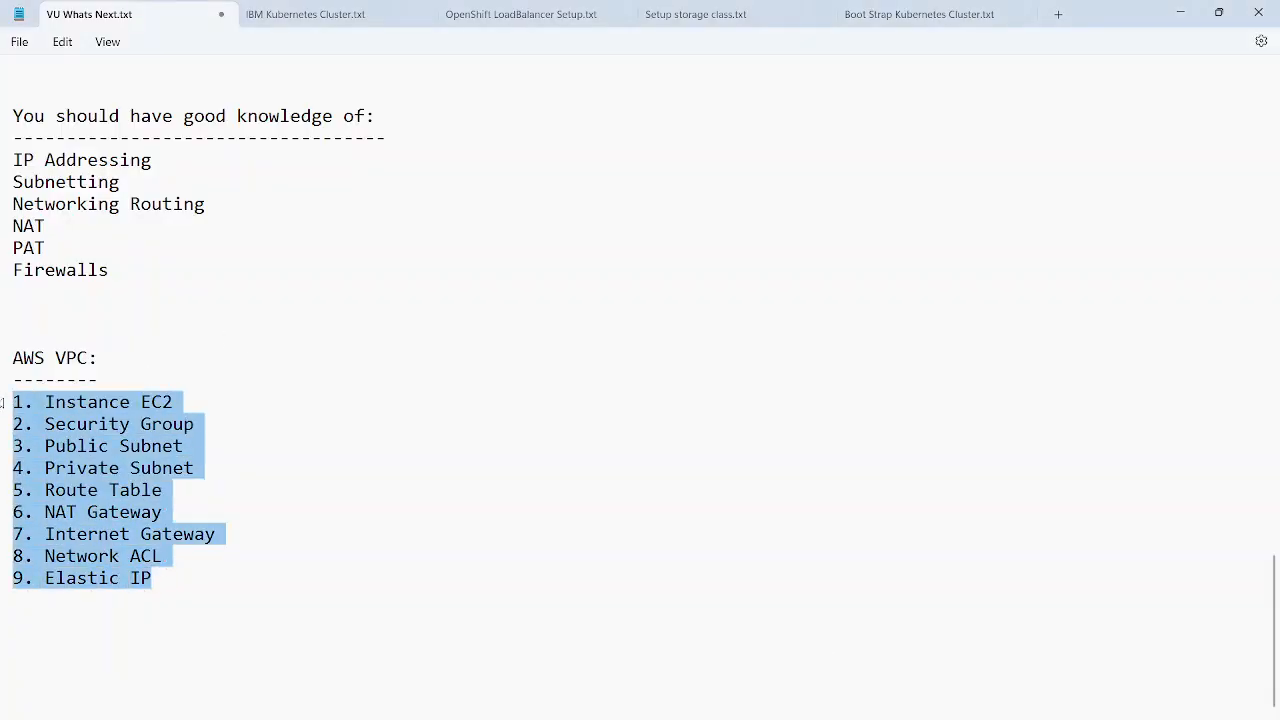
click(286, 421)
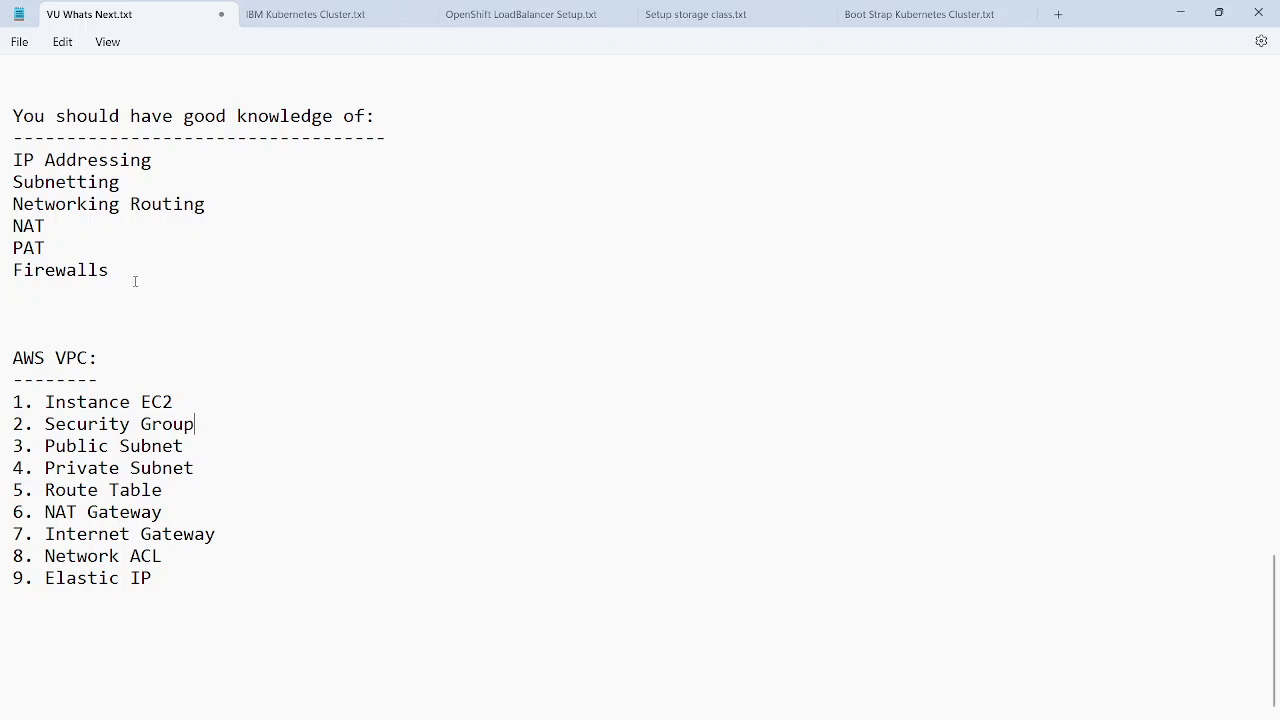
drag(135, 281, 7, 168)
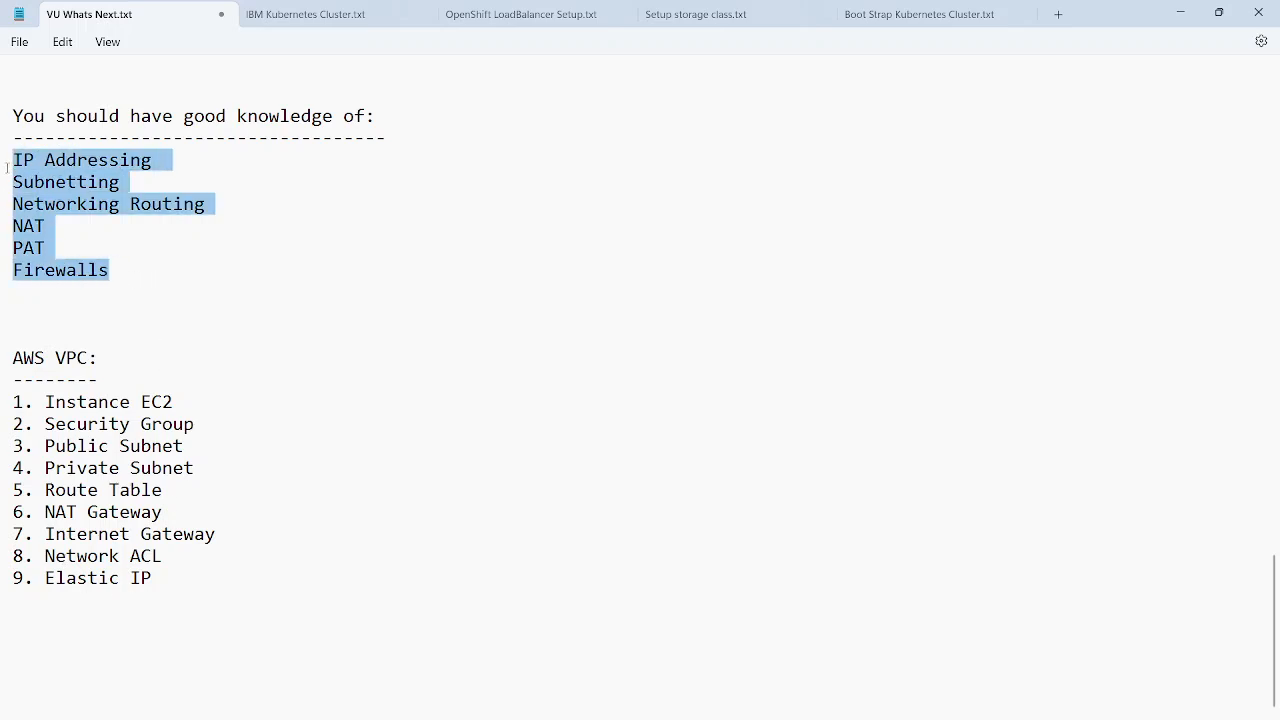
click(78, 240)
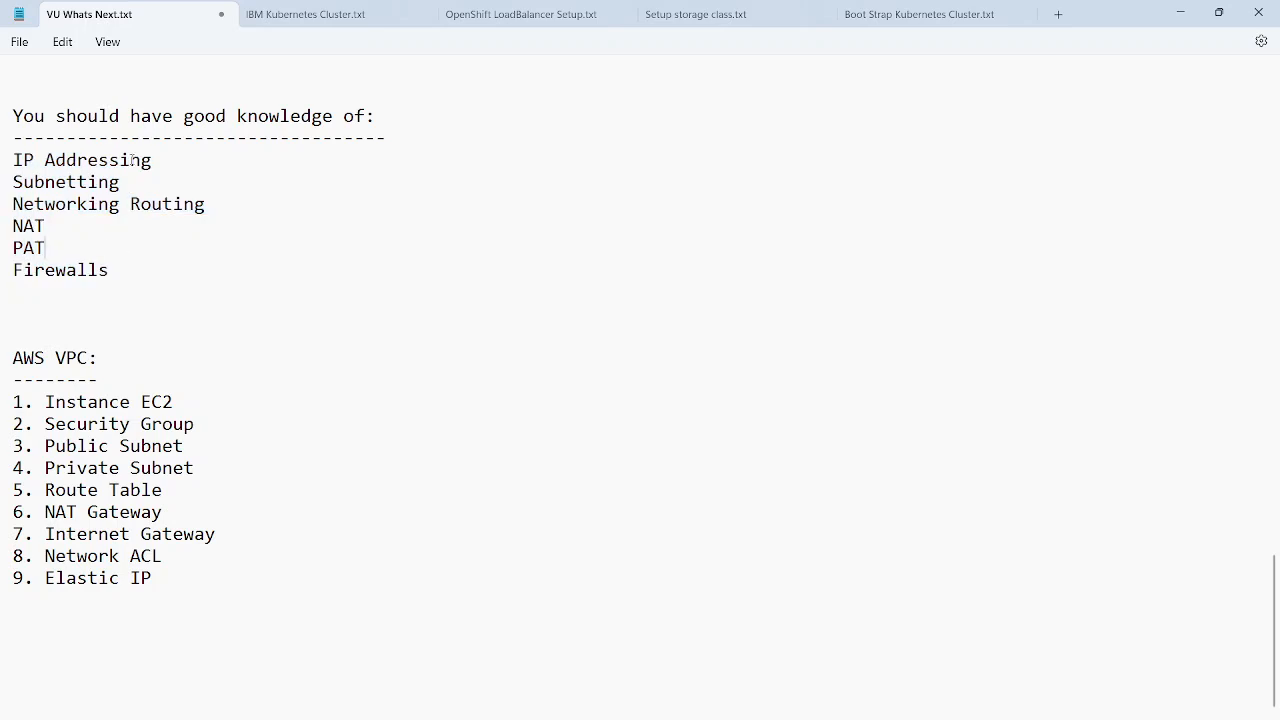